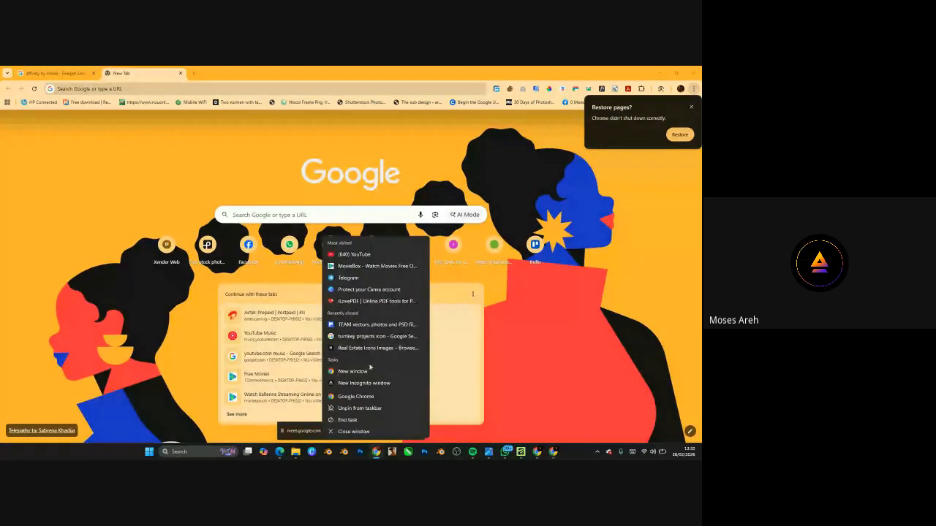
- Search Google for 'affinity by canva' and open the Affinity Download result
{"action": "left_click", "coordinate": [359, 371]}
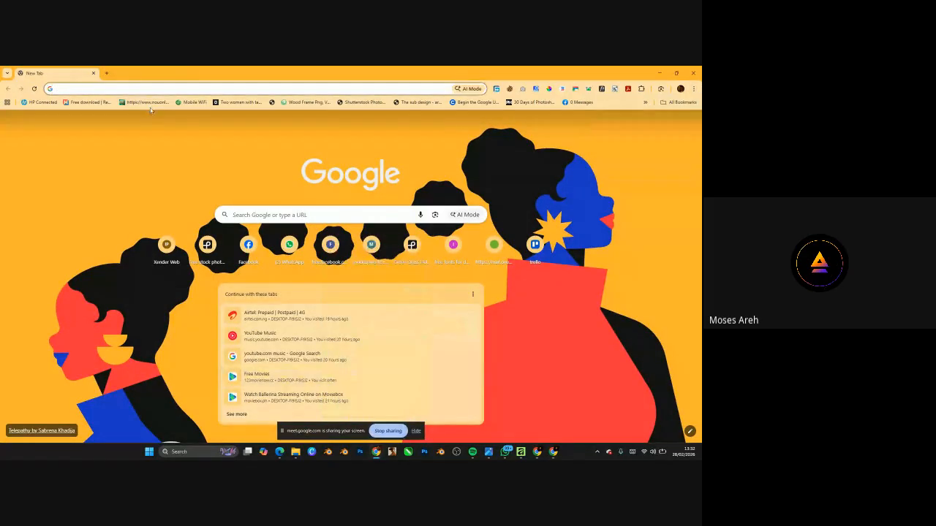
{"action": "left_click", "coordinate": [76, 91]}
{"action": "type", "text": "affinity by canva"}
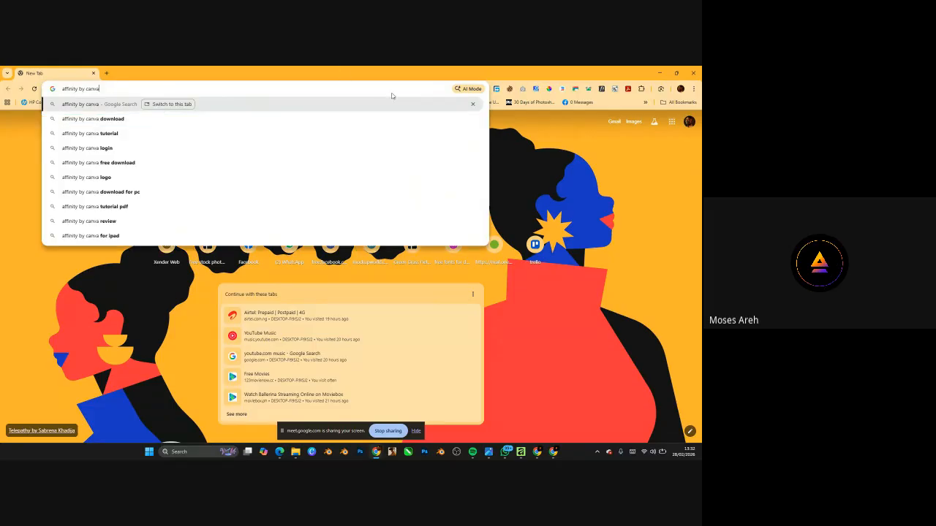
{"action": "key", "text": "Return"}
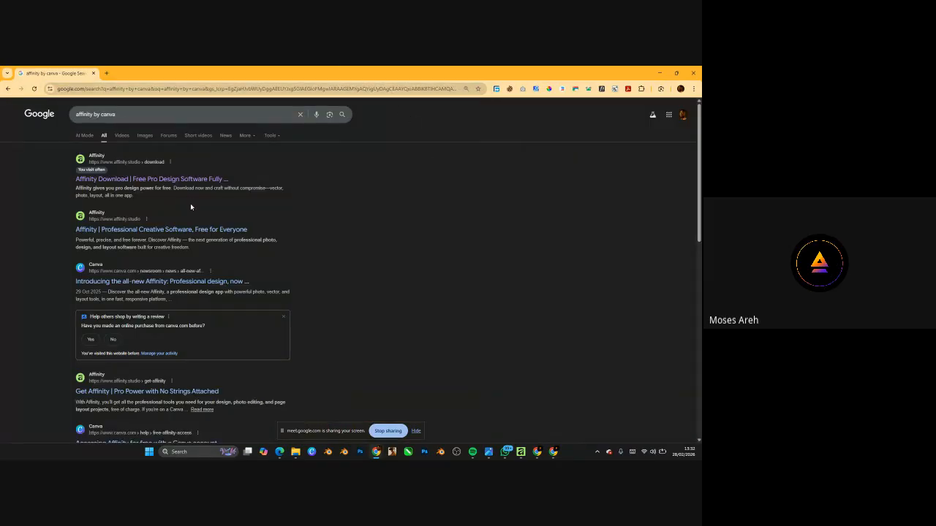
{"action": "left_click", "coordinate": [137, 180]}
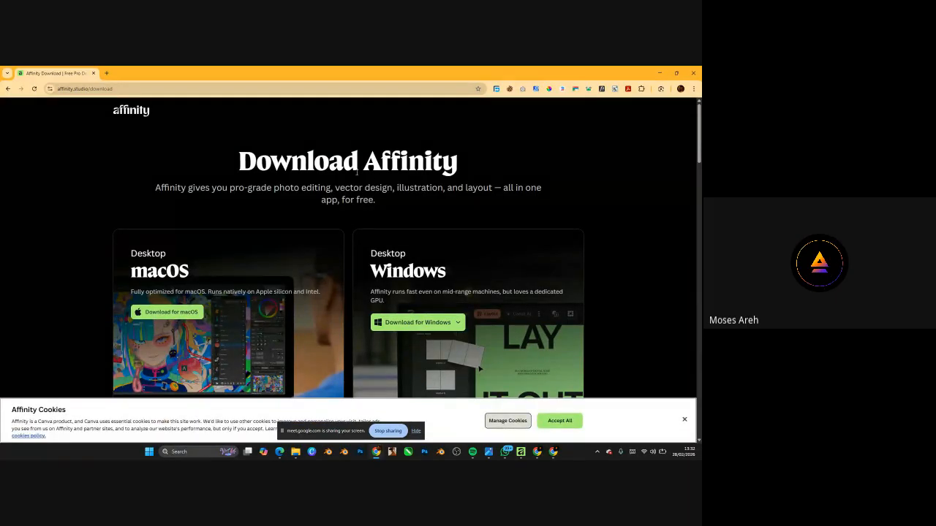
- Start downloading the Windows edition of Affinity and check its progress in recent downloads
{"action": "scroll", "coordinate": [430, 196], "scroll_direction": "down", "scroll_amount": 2}
{"action": "left_click", "coordinate": [446, 218]}
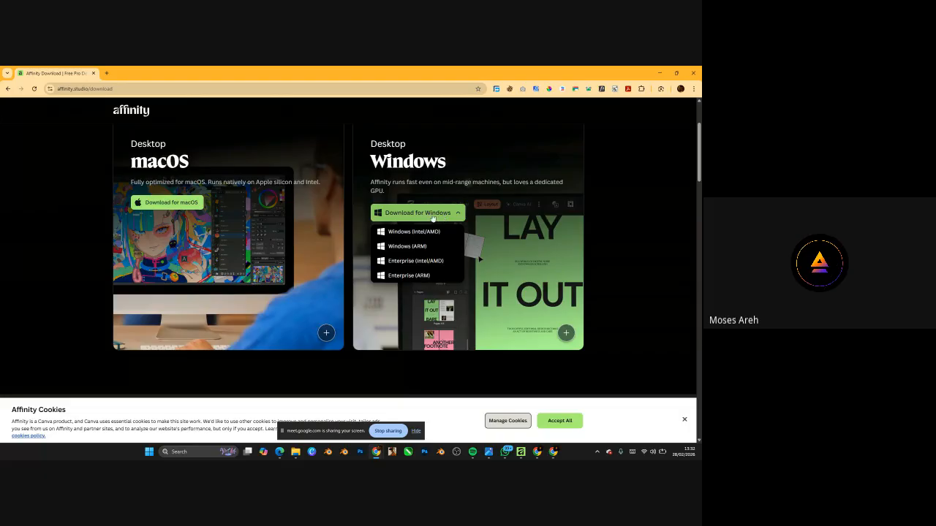
{"action": "left_click", "coordinate": [419, 215]}
{"action": "left_click", "coordinate": [416, 215]}
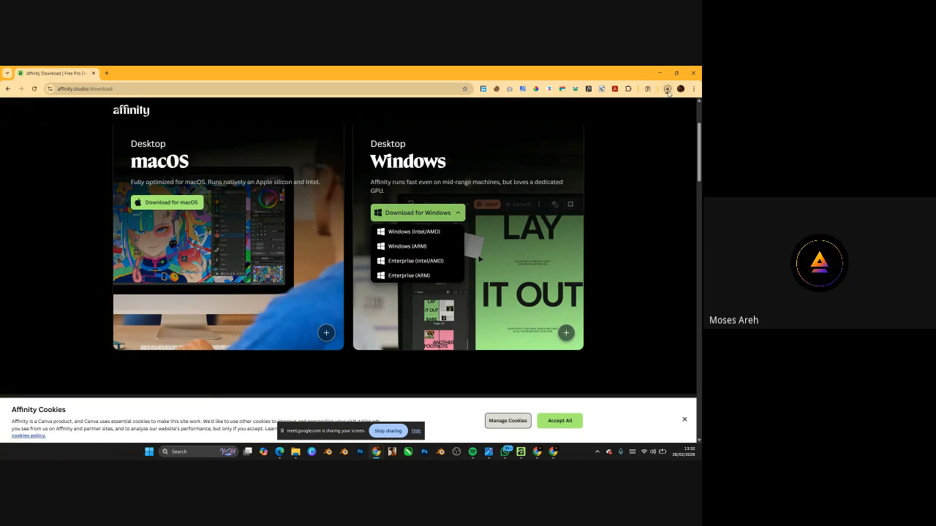
{"action": "left_click", "coordinate": [667, 92]}
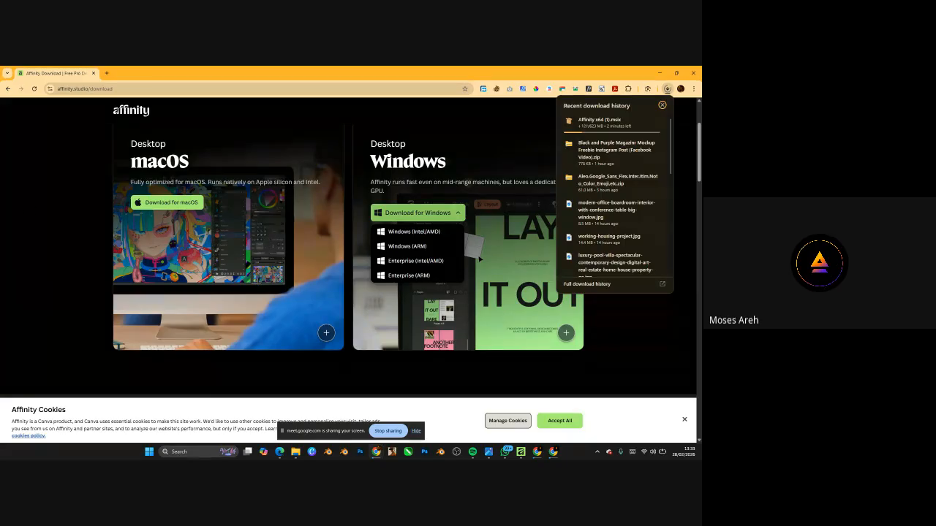
{"action": "scroll", "coordinate": [399, 180], "scroll_direction": "up", "scroll_amount": 1}
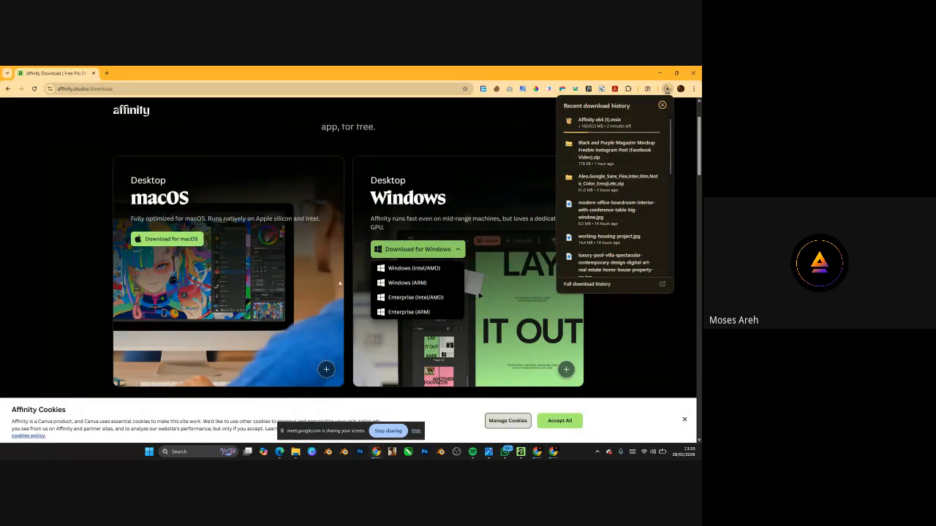
{"action": "scroll", "coordinate": [285, 235], "scroll_direction": "down", "scroll_amount": 3}
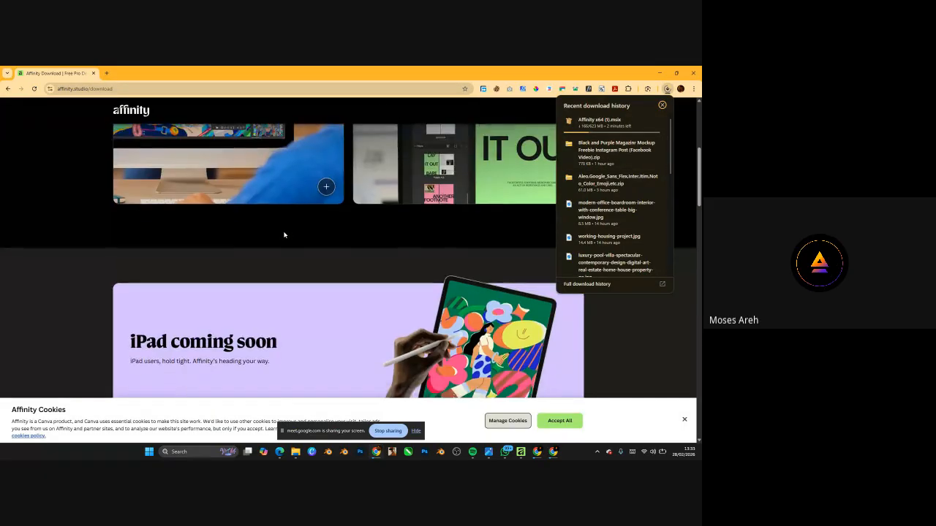
{"action": "scroll", "coordinate": [285, 235], "scroll_direction": "down", "scroll_amount": 3}
{"action": "scroll", "coordinate": [282, 231], "scroll_direction": "up", "scroll_amount": 2}
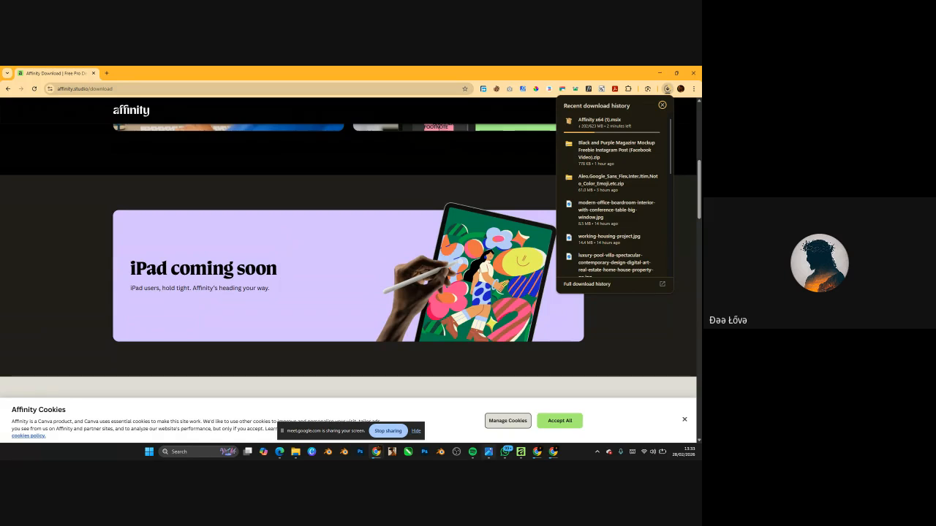
{"action": "left_click", "coordinate": [552, 452]}
{"action": "left_click", "coordinate": [508, 415]}
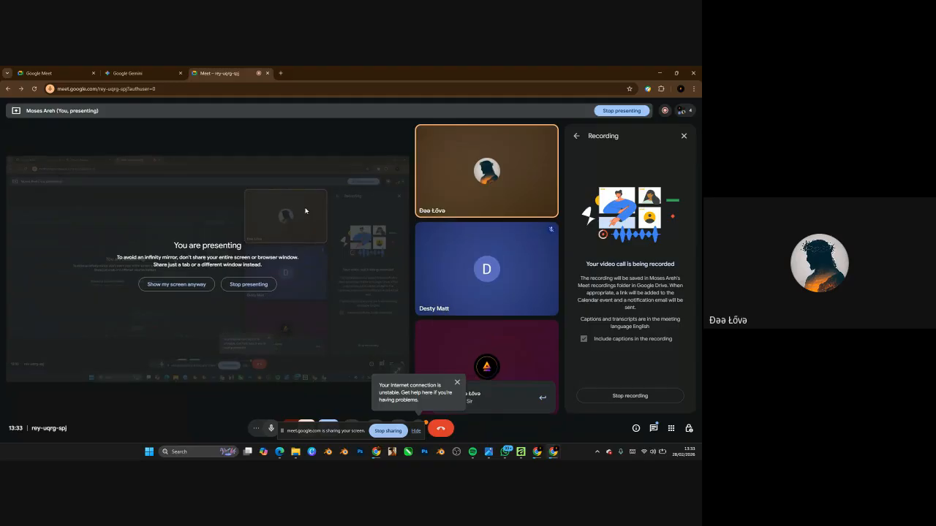
{"action": "left_click", "coordinate": [658, 73]}
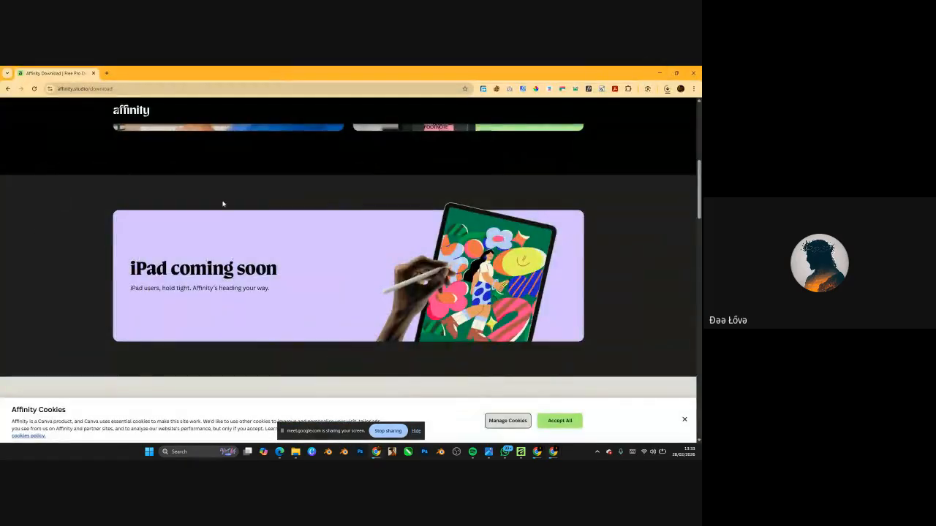
{"action": "scroll", "coordinate": [224, 203], "scroll_direction": "up", "scroll_amount": 10}
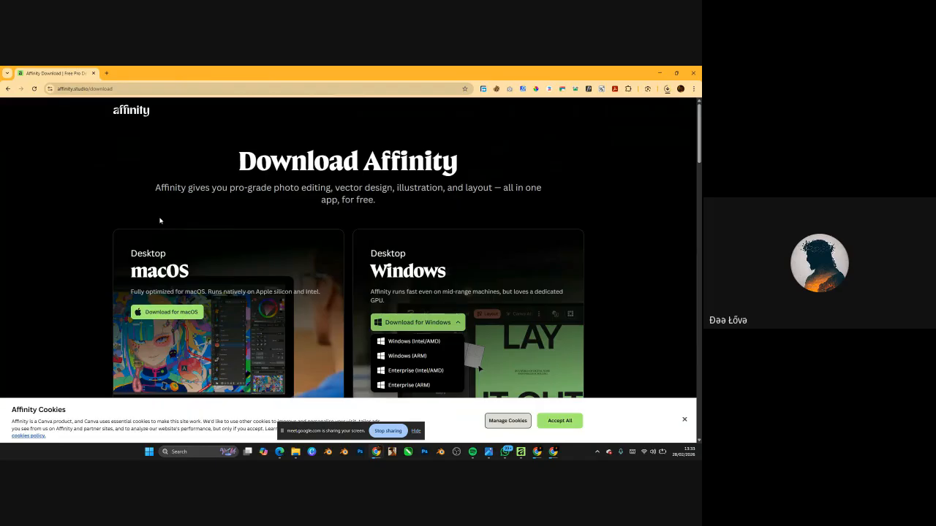
{"action": "left_click", "coordinate": [667, 89]}
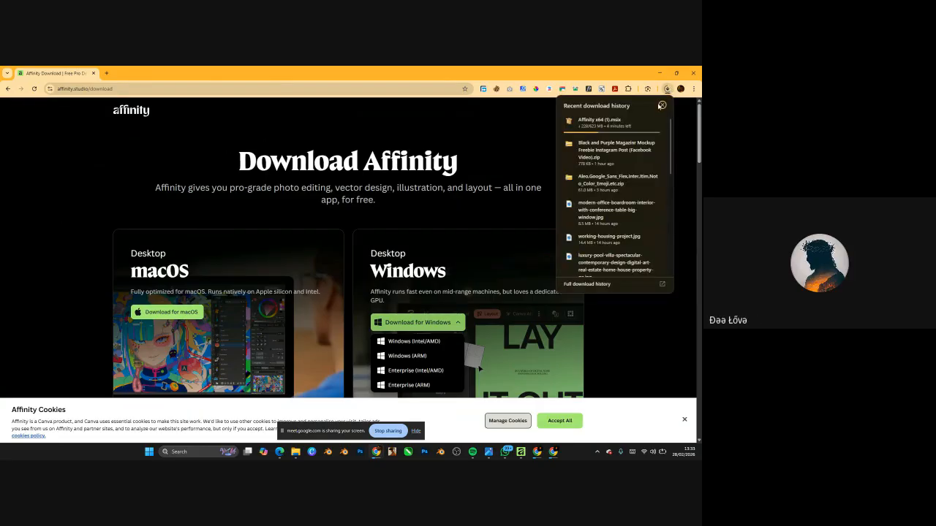
- Search the Downloads folder in File Explorer for 'affi' and select Affinity x64.msix
{"action": "left_click", "coordinate": [298, 455]}
{"action": "left_click", "coordinate": [282, 415]}
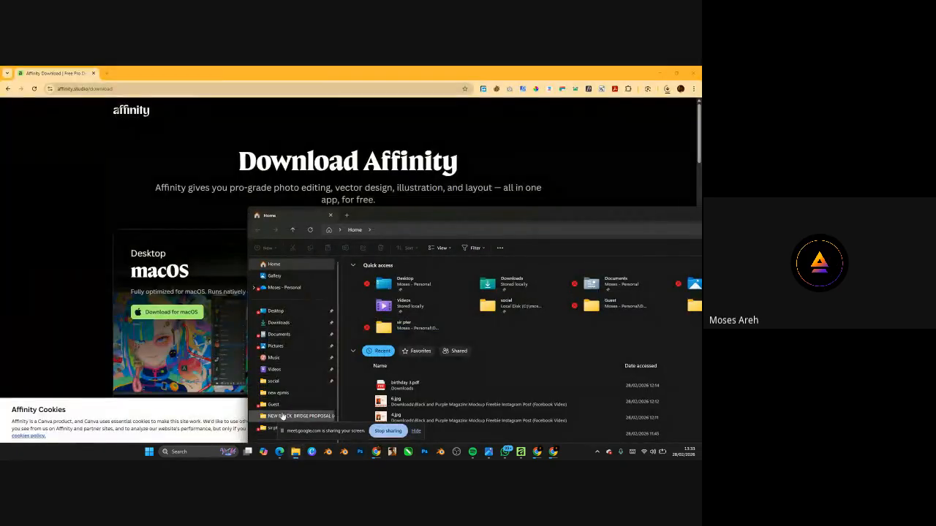
{"action": "left_click", "coordinate": [278, 323]}
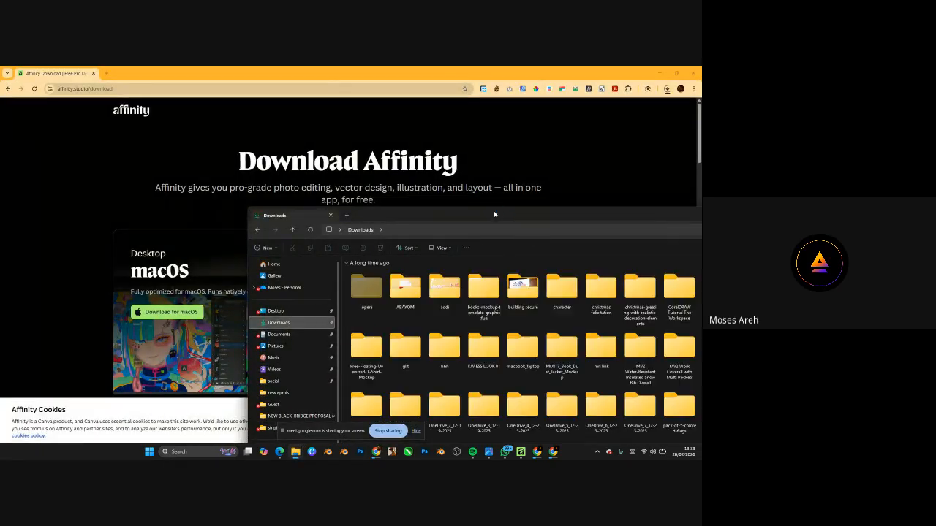
{"action": "left_click_drag", "start_coordinate": [496, 213], "coordinate": [332, 122]}
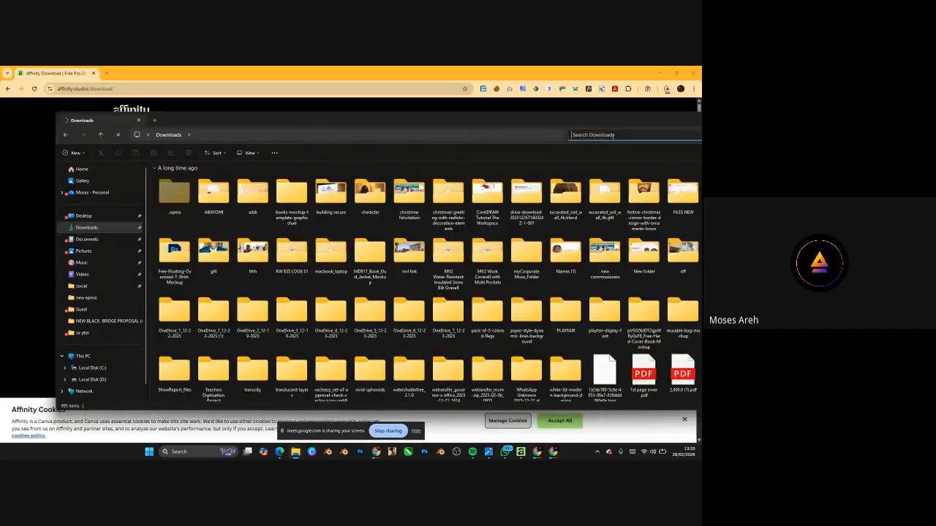
{"action": "type", "text": "af"}
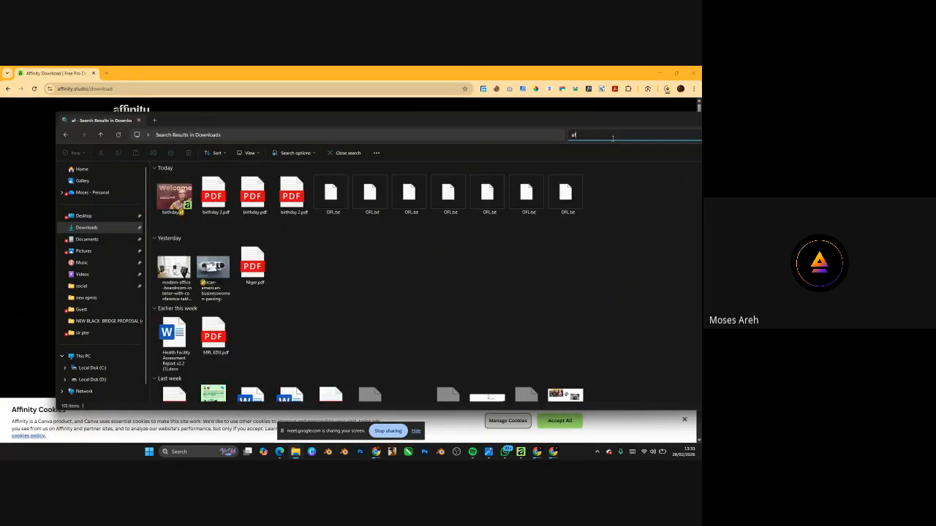
{"action": "type", "text": "f"}
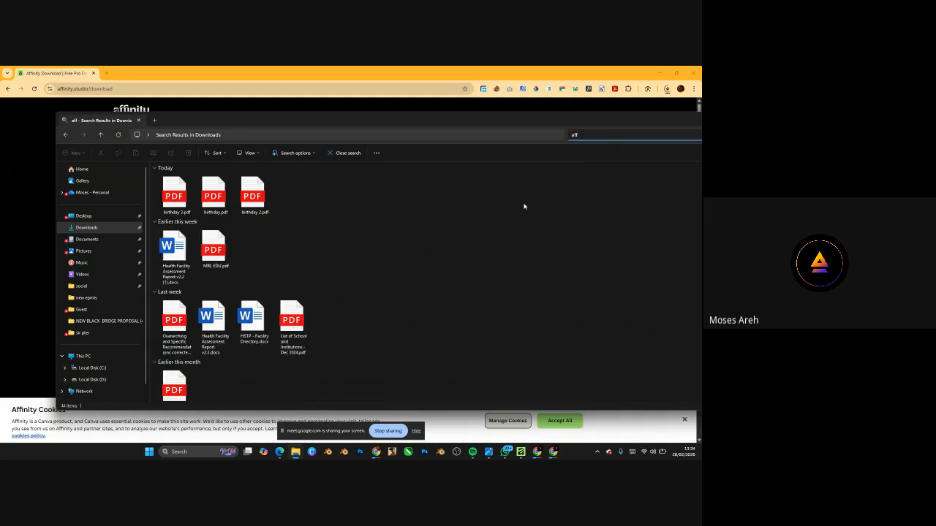
{"action": "type", "text": "ity"}
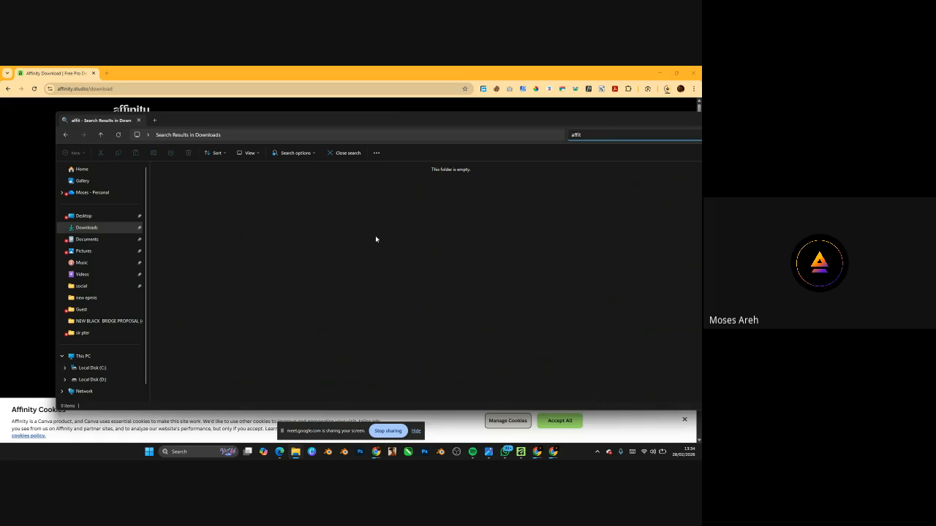
{"action": "key", "text": "BackSpace"}
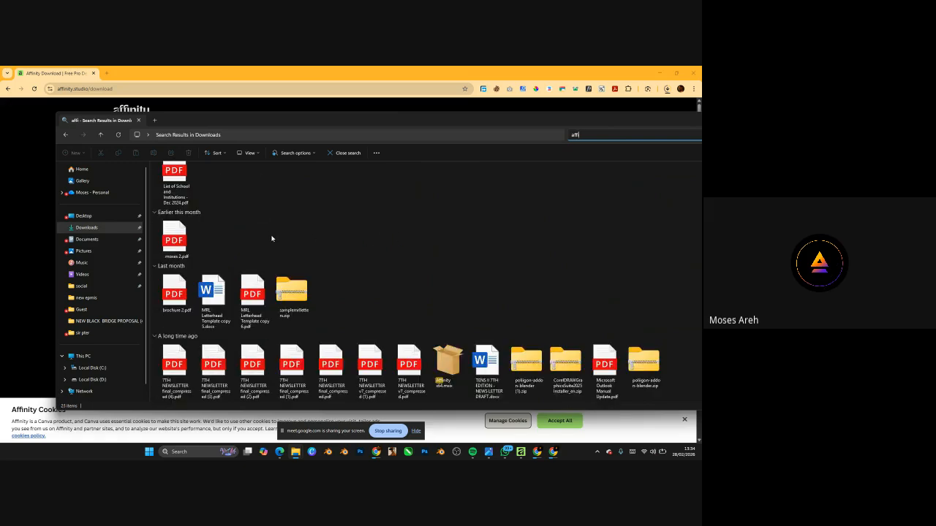
{"action": "left_click", "coordinate": [448, 365]}
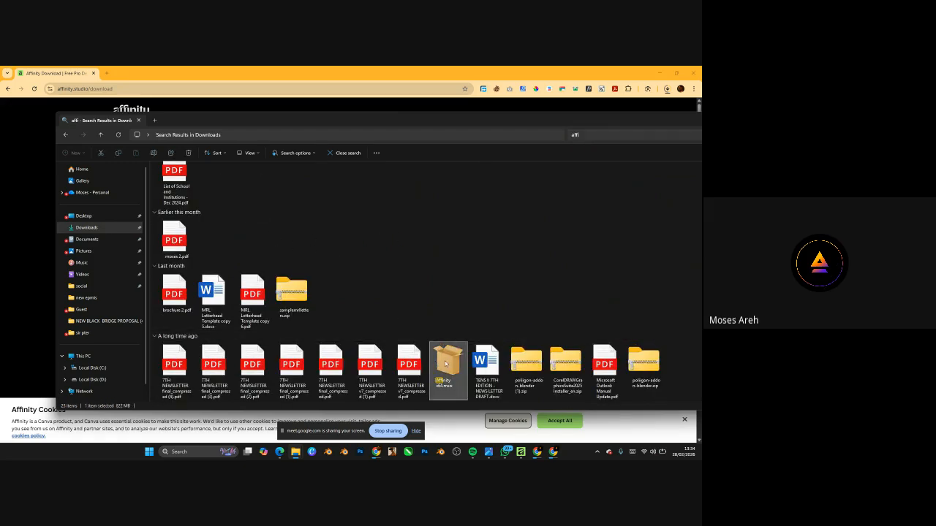
{"action": "left_click", "coordinate": [667, 88]}
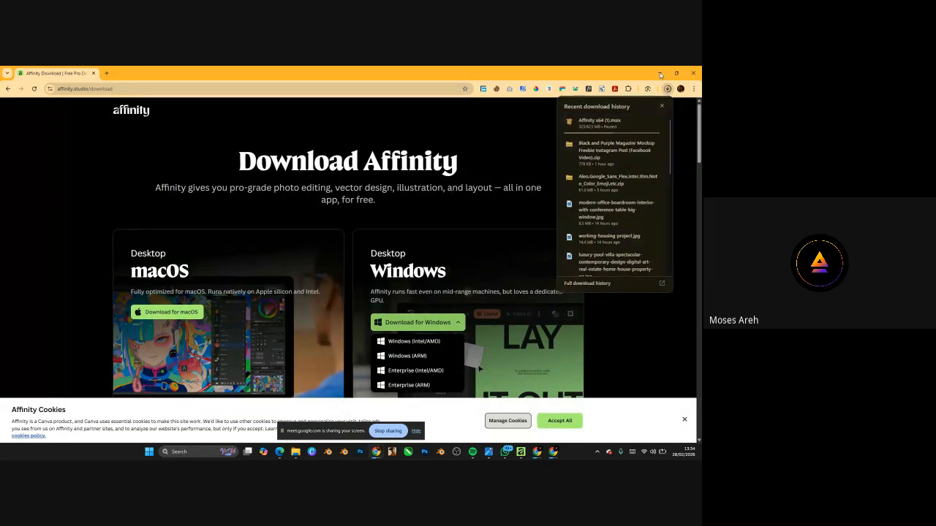
{"action": "left_click", "coordinate": [660, 72]}
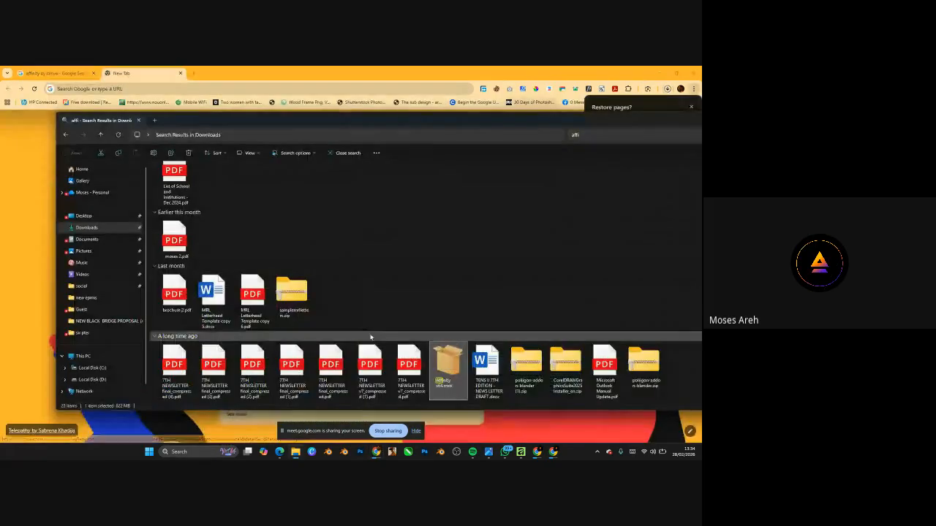
{"action": "right_click", "coordinate": [455, 376]}
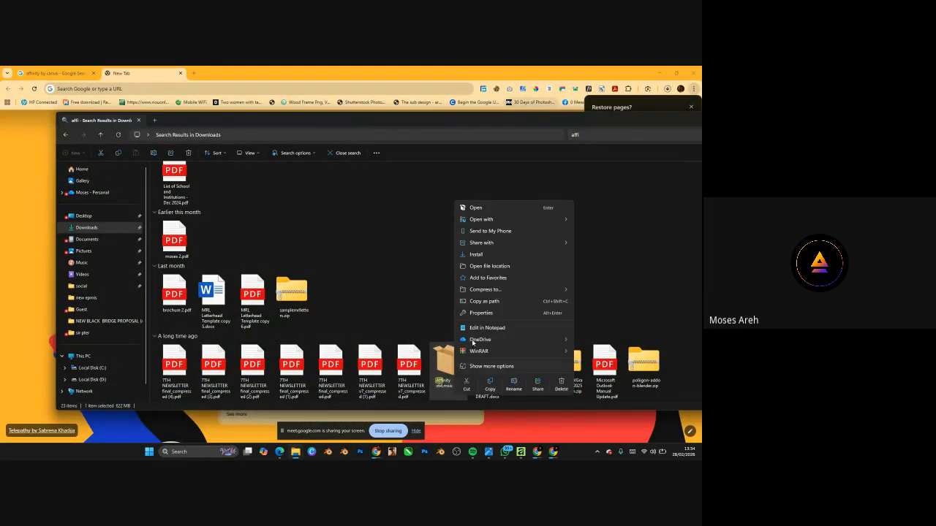
{"action": "left_click", "coordinate": [448, 370]}
{"action": "right_click", "coordinate": [448, 370]}
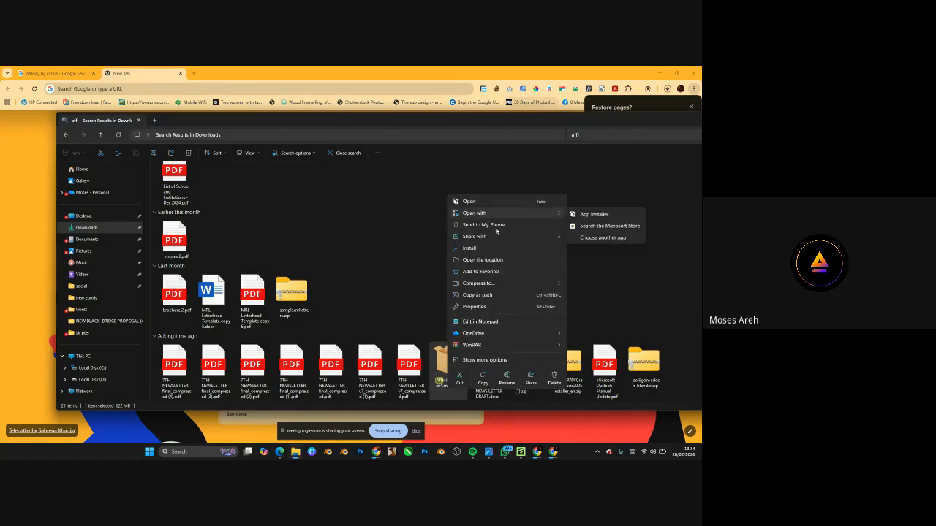
{"action": "mouse_move", "coordinate": [482, 335]}
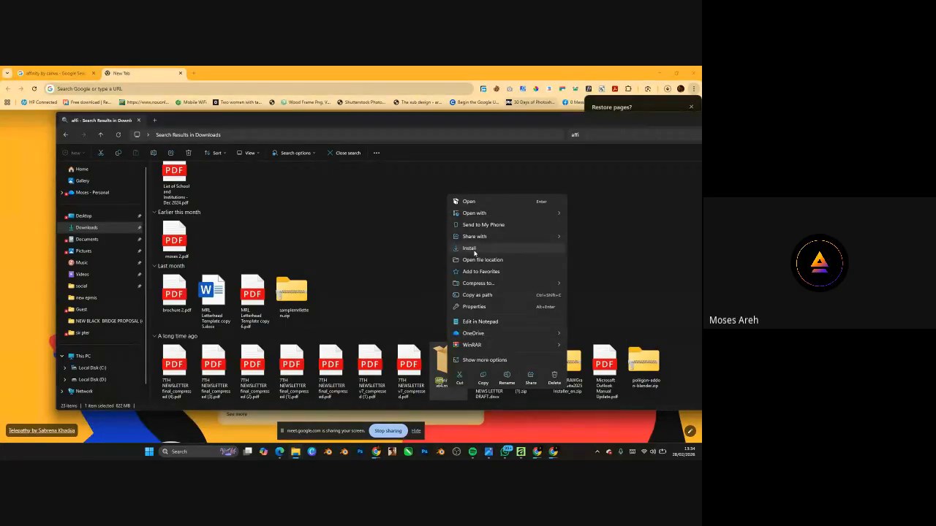
{"action": "left_click", "coordinate": [472, 250]}
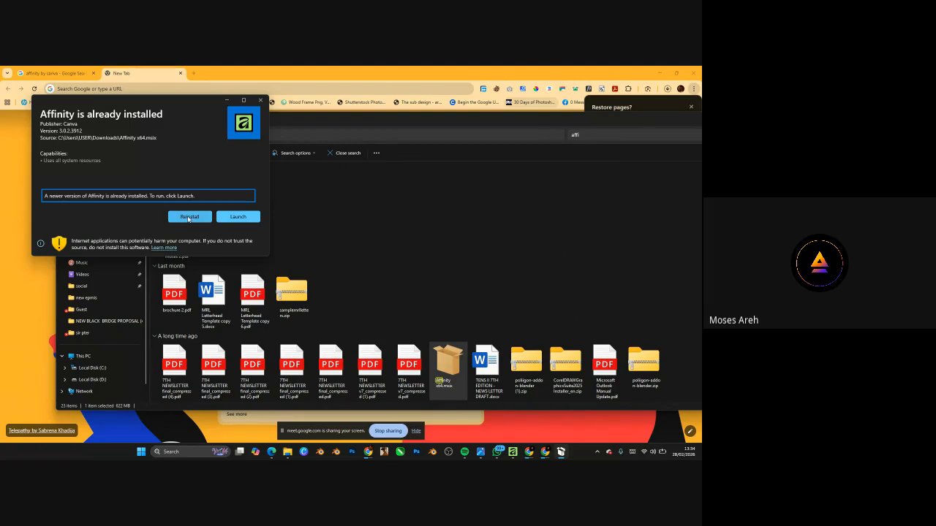
{"action": "left_click", "coordinate": [261, 100]}
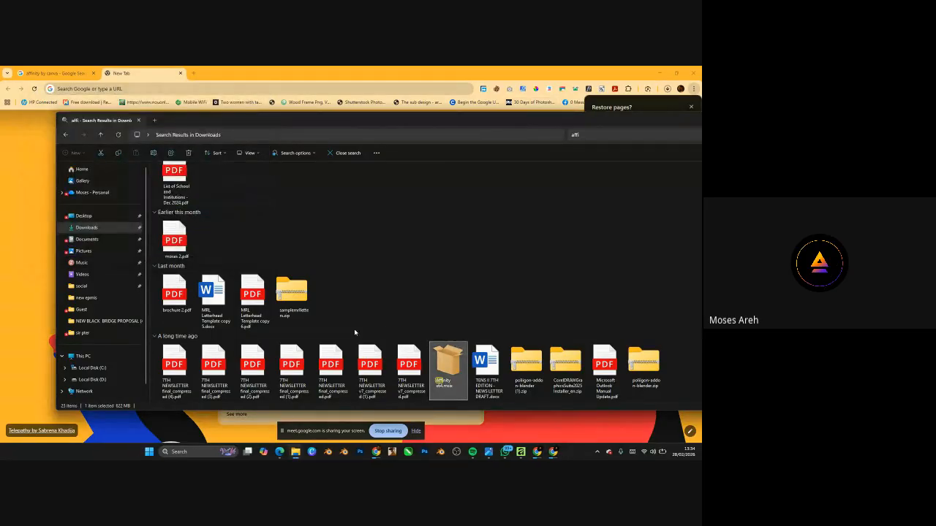
- Load canva.com in Chrome and close the 'Restore pages?' prompt
{"action": "left_click", "coordinate": [46, 202]}
{"action": "left_click", "coordinate": [169, 93]}
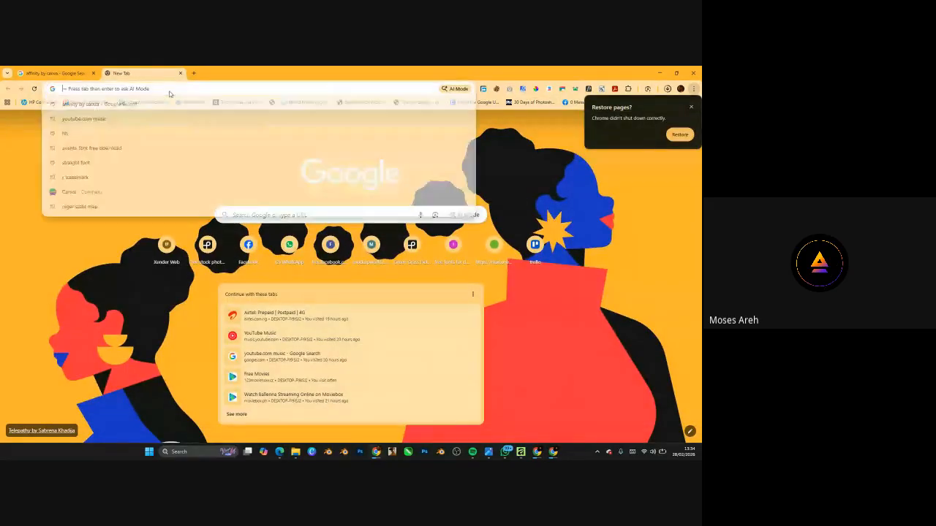
{"action": "type", "text": "canva.com"}
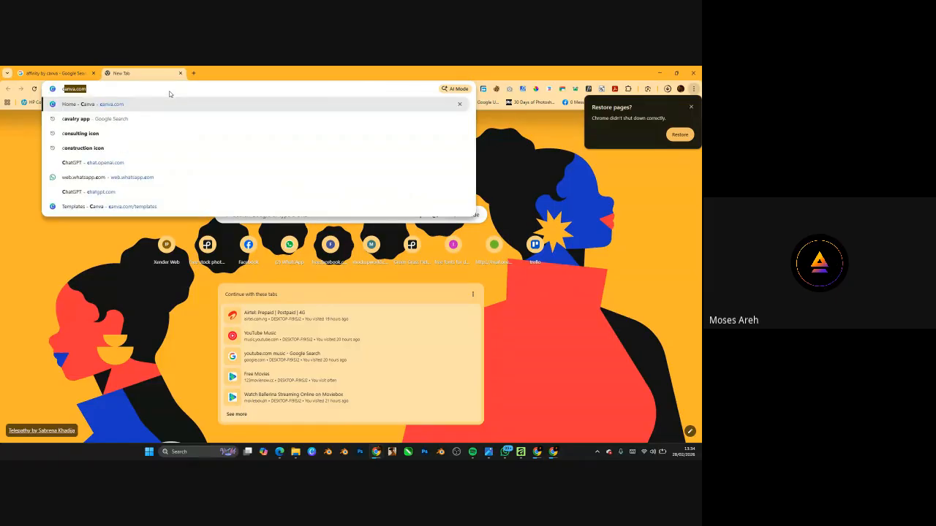
{"action": "key", "text": "Return"}
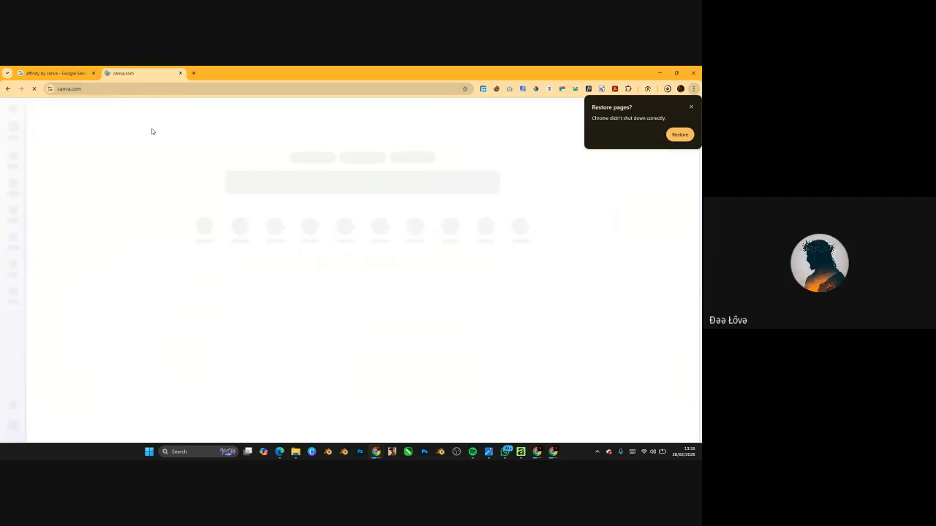
{"action": "left_click", "coordinate": [690, 108]}
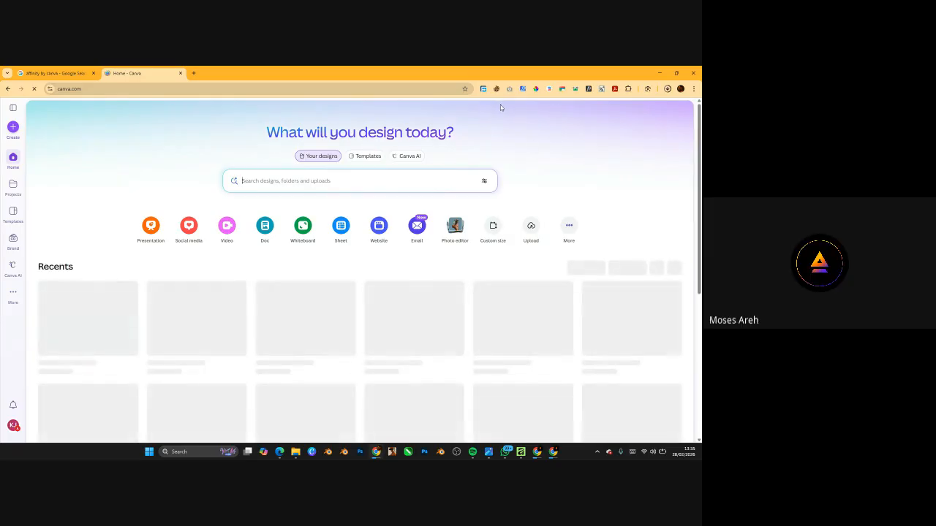
{"action": "scroll", "coordinate": [452, 174], "scroll_direction": "down", "scroll_amount": 5}
{"action": "scroll", "coordinate": [468, 172], "scroll_direction": "up", "scroll_amount": 5}
{"action": "scroll", "coordinate": [413, 219], "scroll_direction": "down", "scroll_amount": 5}
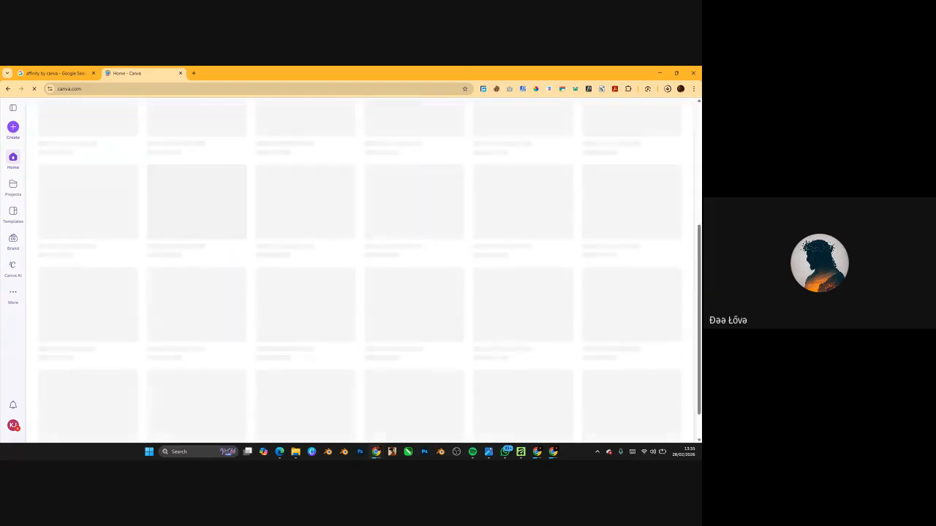
{"action": "scroll", "coordinate": [482, 217], "scroll_direction": "up", "scroll_amount": 5}
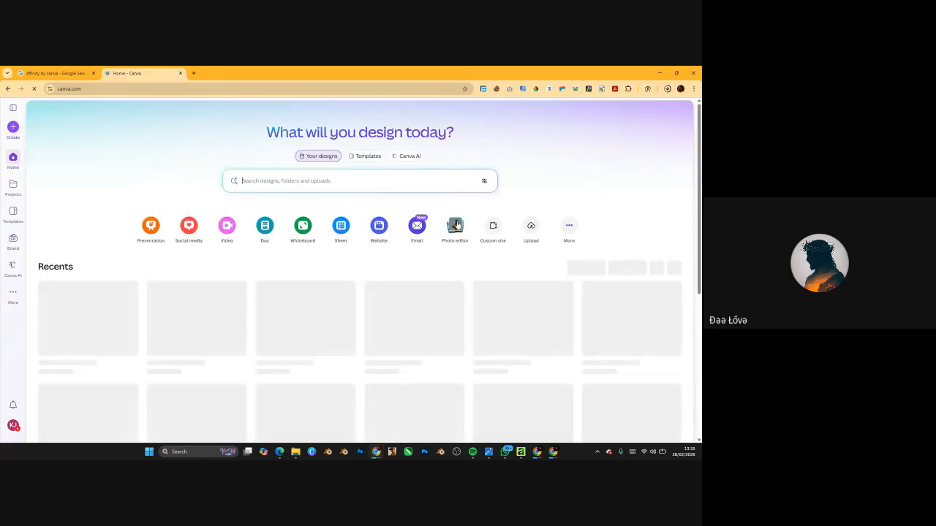
{"action": "scroll", "coordinate": [236, 182], "scroll_direction": "down", "scroll_amount": 5}
{"action": "scroll", "coordinate": [583, 149], "scroll_direction": "up", "scroll_amount": 5}
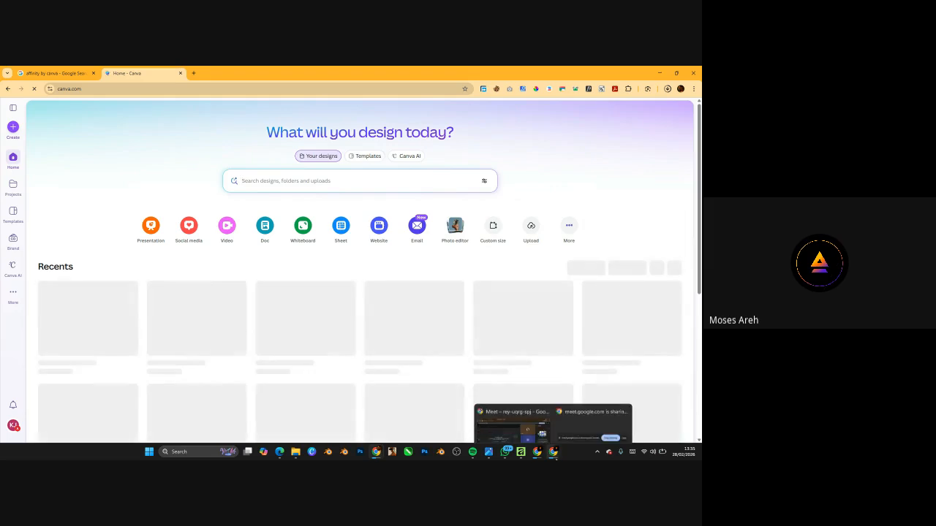
{"action": "left_click", "coordinate": [556, 456]}
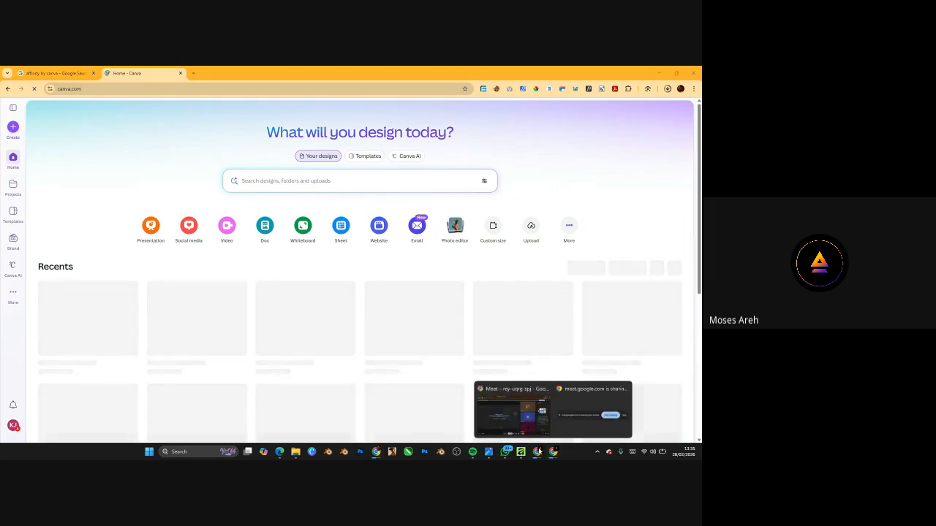
- Switch to Affinity and begin a new document from the Welcome dialog
{"action": "left_click", "coordinate": [523, 455]}
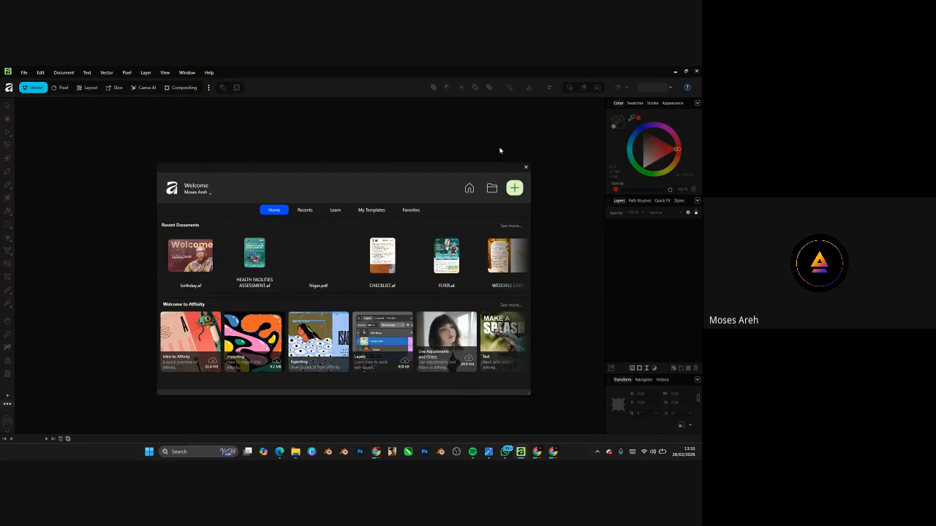
{"action": "left_click", "coordinate": [516, 188]}
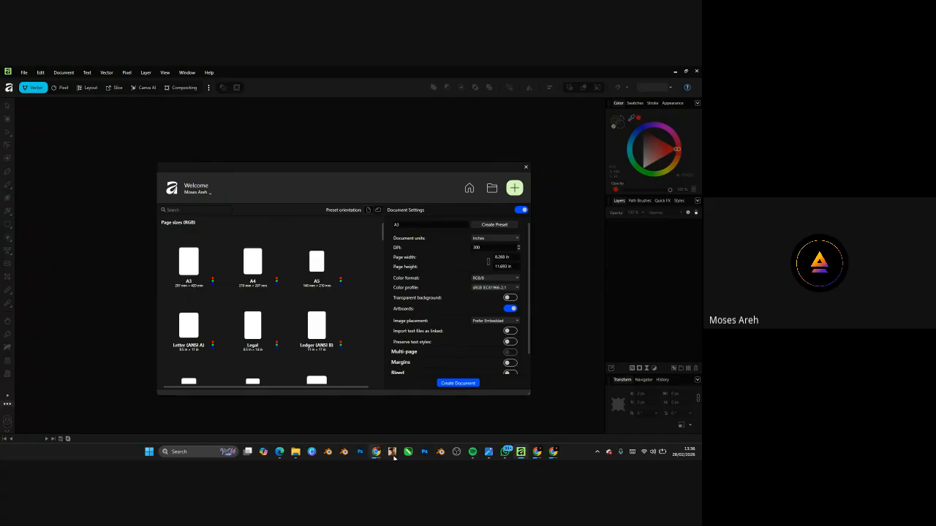
{"action": "mouse_move", "coordinate": [521, 452]}
{"action": "left_click_drag", "start_coordinate": [510, 175], "coordinate": [501, 144]}
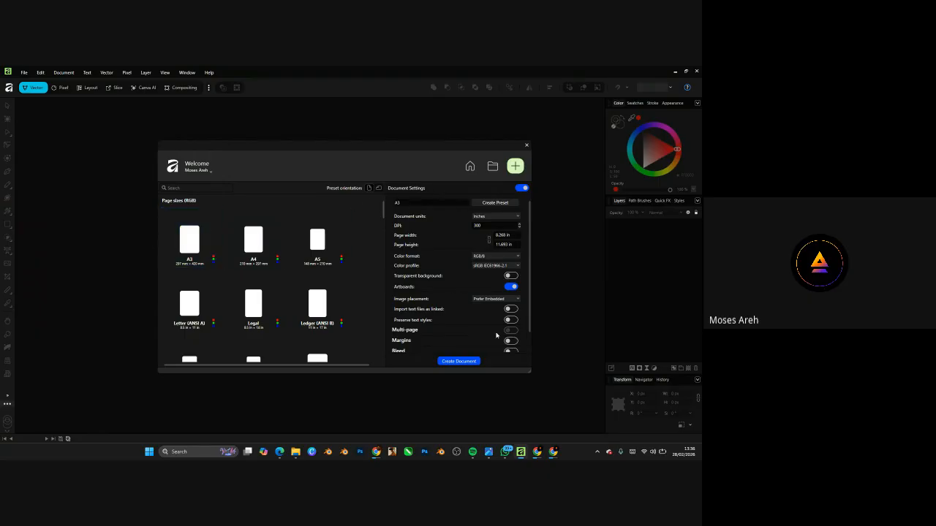
{"action": "scroll", "coordinate": [507, 273], "scroll_direction": "down", "scroll_amount": 1}
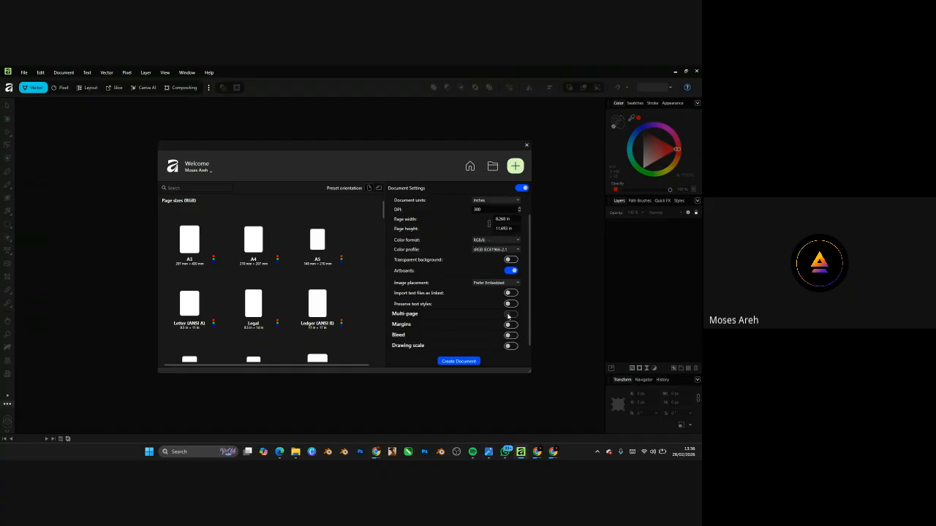
{"action": "scroll", "coordinate": [478, 318], "scroll_direction": "up", "scroll_amount": 1}
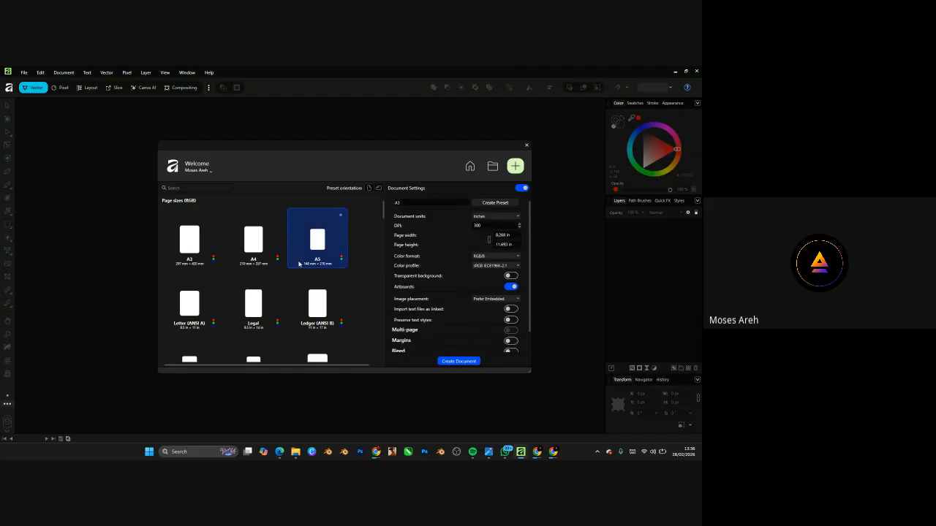
{"action": "scroll", "coordinate": [208, 277], "scroll_direction": "down", "scroll_amount": 6}
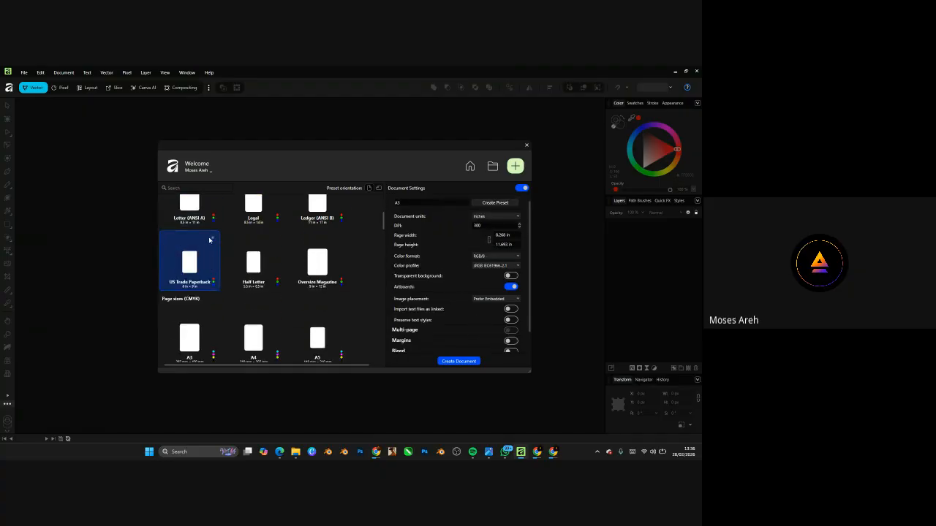
{"action": "scroll", "coordinate": [207, 281], "scroll_direction": "up", "scroll_amount": 5}
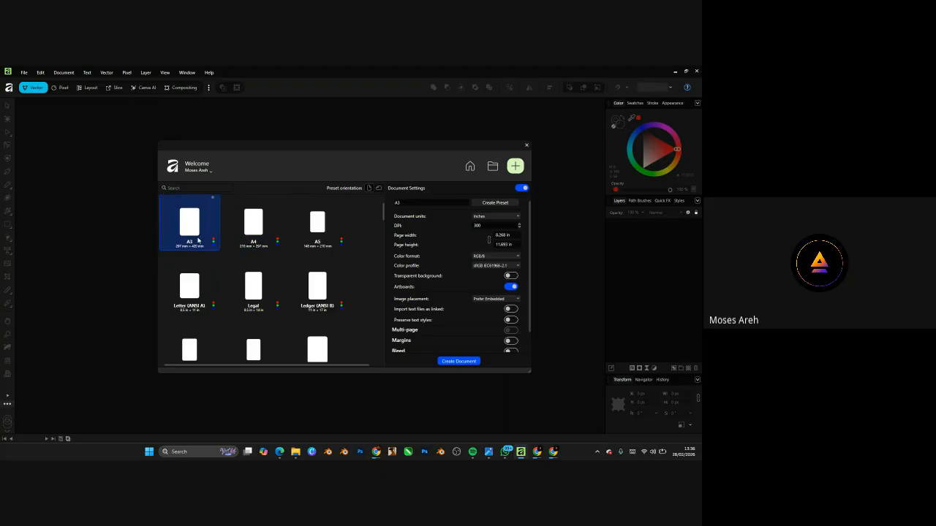
{"action": "scroll", "coordinate": [253, 285], "scroll_direction": "up", "scroll_amount": 1}
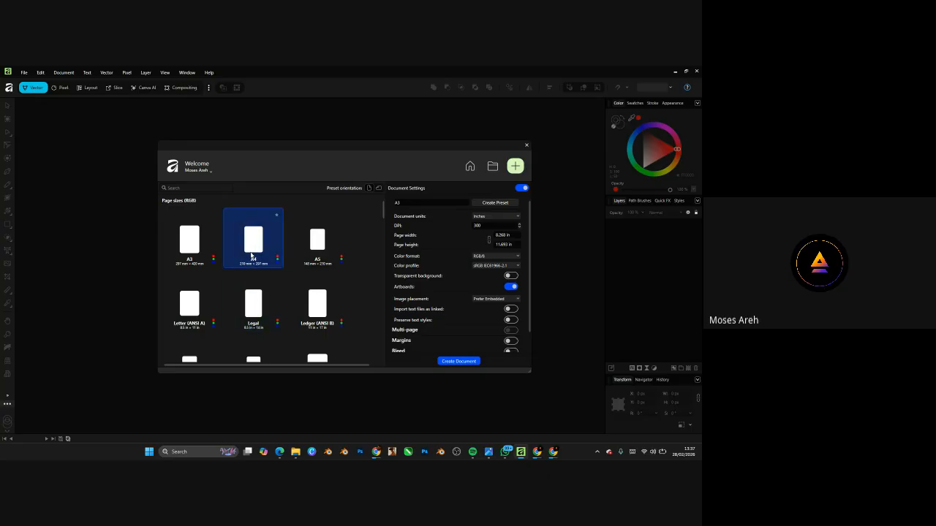
- Choose the A4 preset, keep Millimeters and RGB/8, and turn Artboards on
{"action": "left_click", "coordinate": [254, 255]}
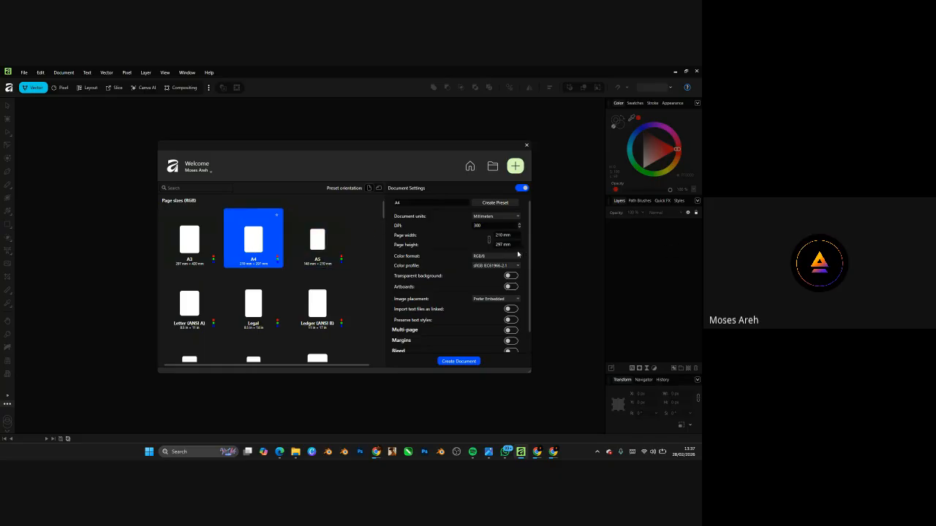
{"action": "scroll", "coordinate": [468, 234], "scroll_direction": "down", "scroll_amount": 1}
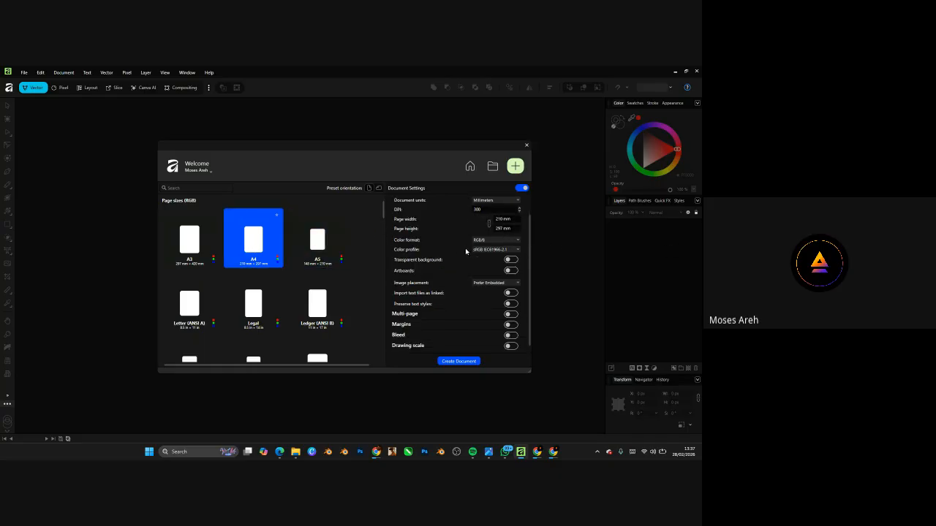
{"action": "scroll", "coordinate": [466, 252], "scroll_direction": "up", "scroll_amount": 1}
{"action": "scroll", "coordinate": [467, 263], "scroll_direction": "down", "scroll_amount": 1}
{"action": "scroll", "coordinate": [468, 281], "scroll_direction": "up", "scroll_amount": 1}
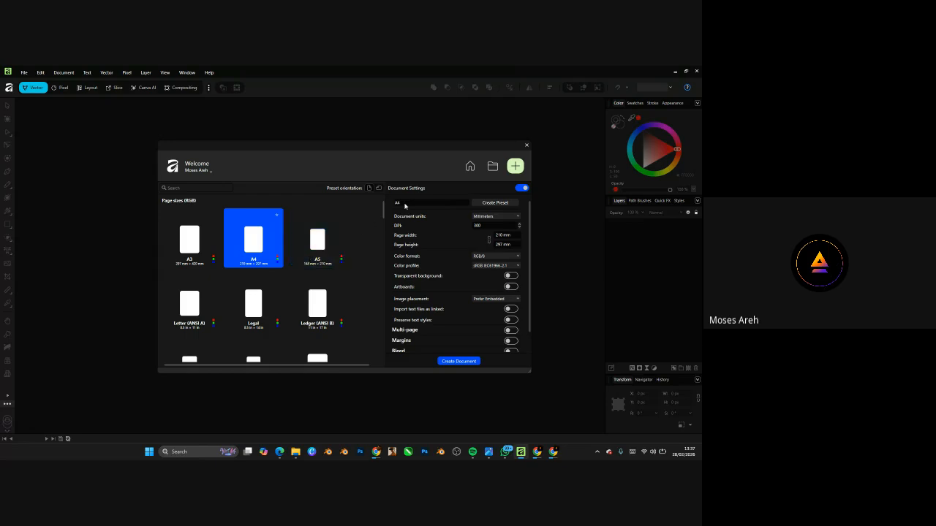
{"action": "left_click", "coordinate": [488, 217]}
{"action": "left_click", "coordinate": [488, 217]}
{"action": "left_click", "coordinate": [490, 220]}
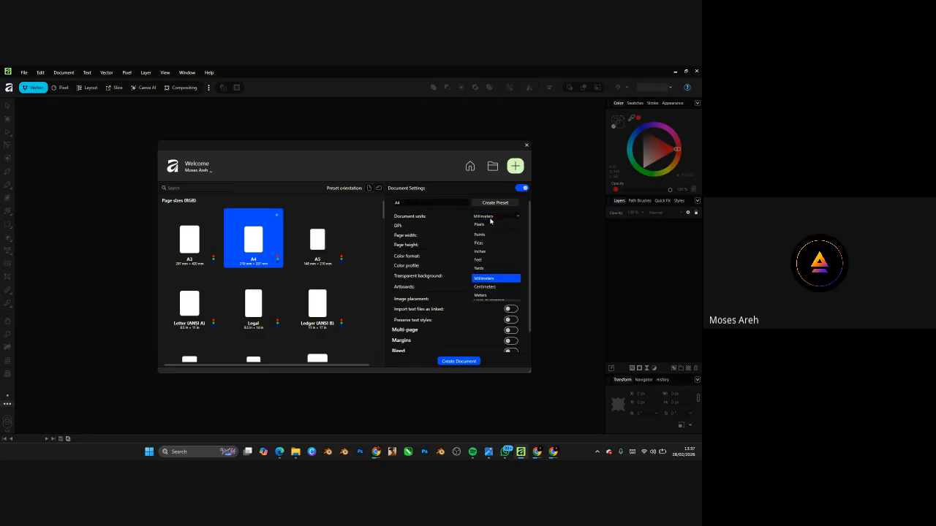
{"action": "left_click", "coordinate": [440, 219]}
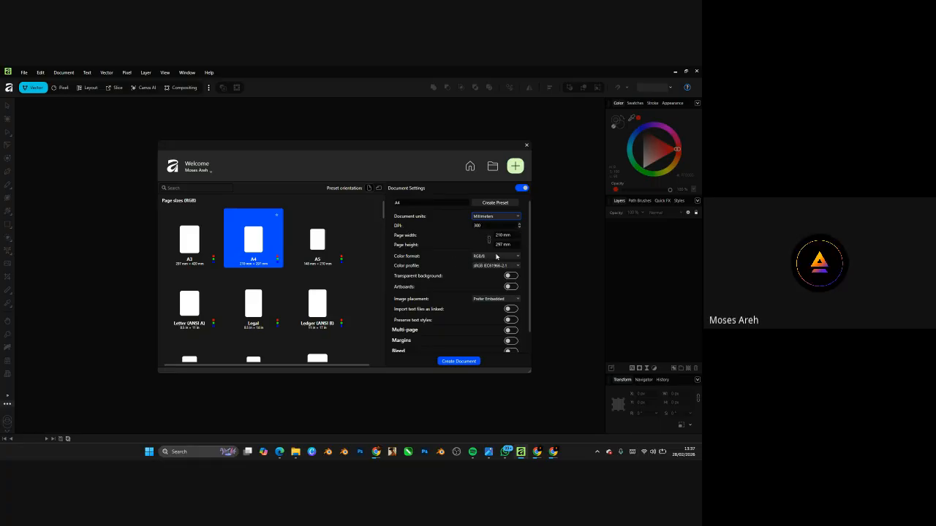
{"action": "left_click", "coordinate": [494, 257]}
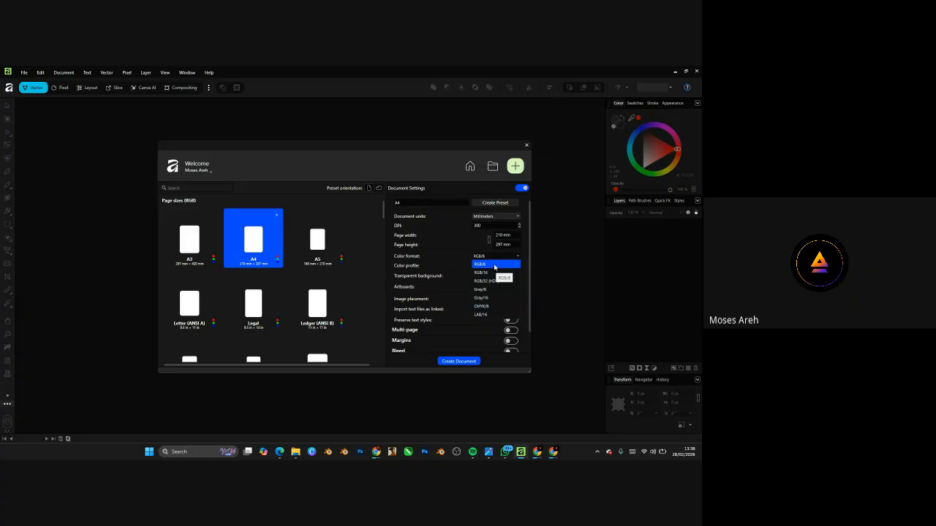
{"action": "left_click", "coordinate": [494, 266]}
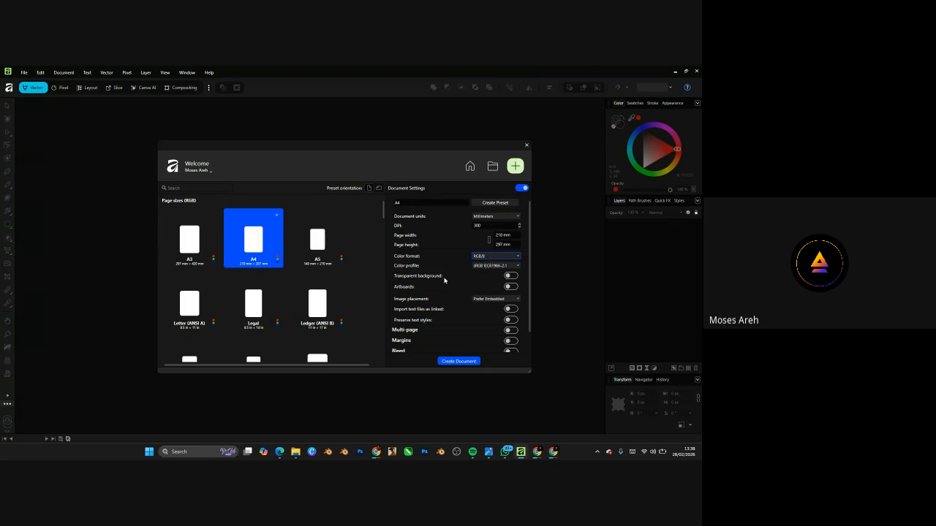
{"action": "left_click", "coordinate": [511, 287]}
- Enable page margins and switch the document units to inches
{"action": "scroll", "coordinate": [476, 285], "scroll_direction": "down", "scroll_amount": 1}
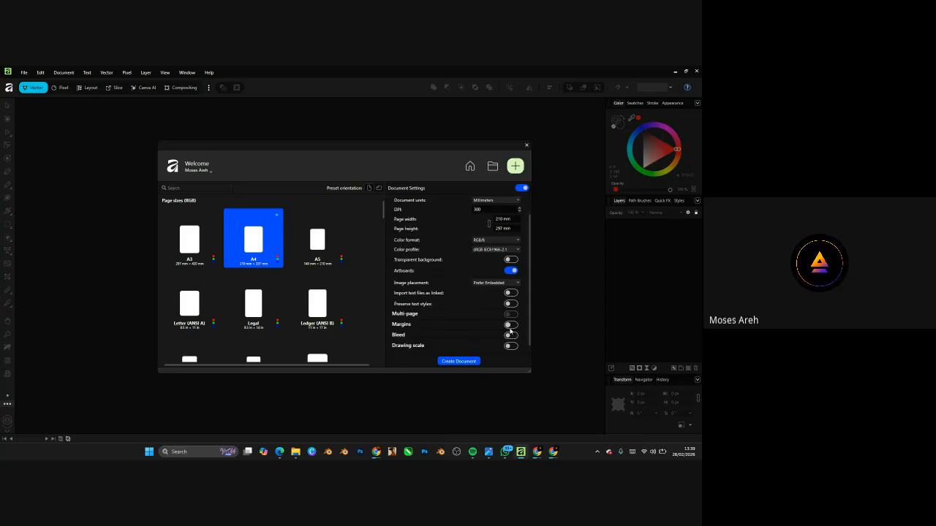
{"action": "left_click", "coordinate": [511, 325]}
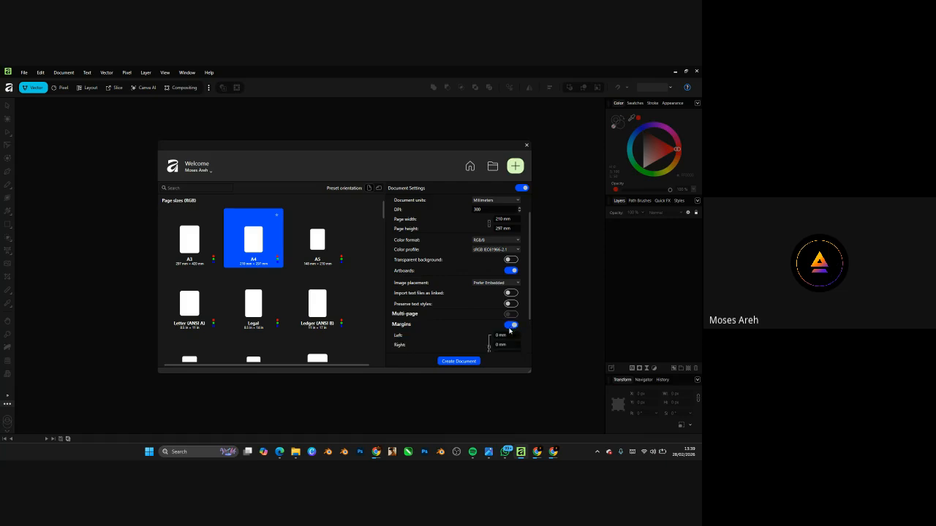
{"action": "scroll", "coordinate": [510, 331], "scroll_direction": "down", "scroll_amount": 1}
{"action": "left_click", "coordinate": [504, 301]}
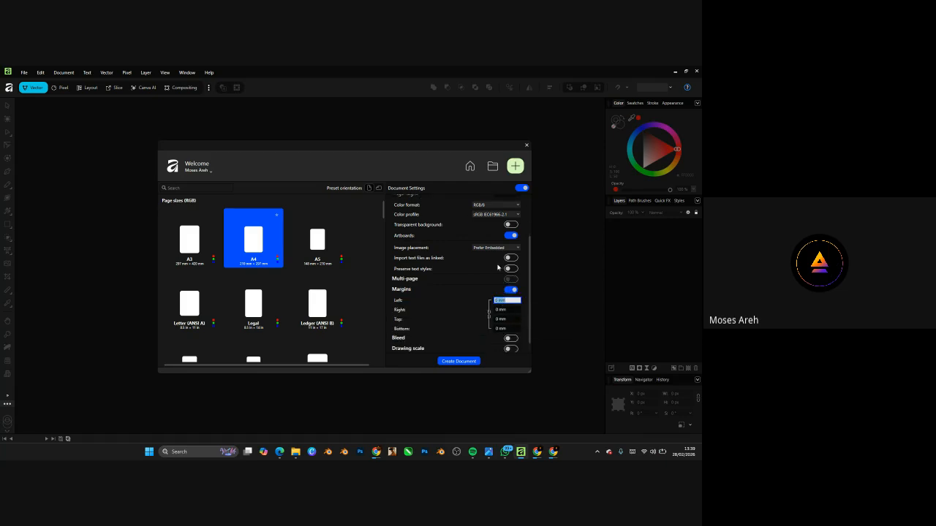
{"action": "scroll", "coordinate": [498, 268], "scroll_direction": "up", "scroll_amount": 1}
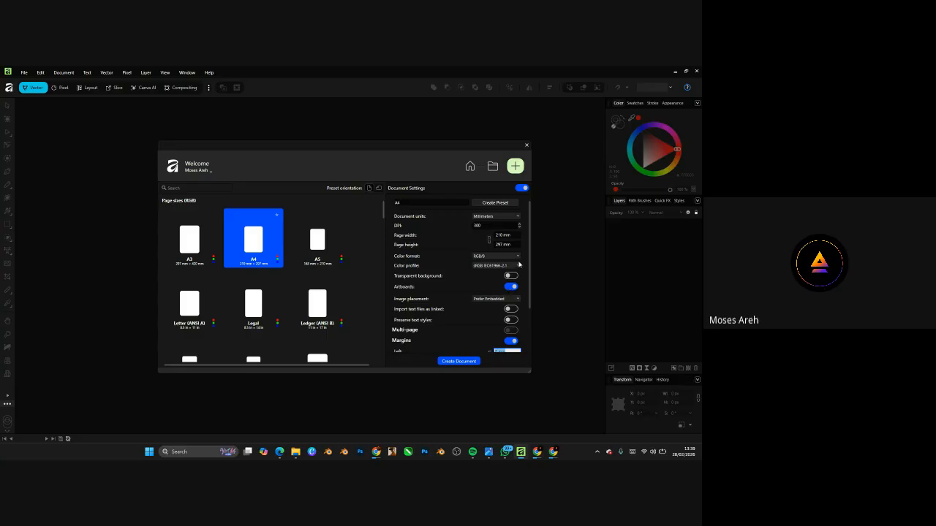
{"action": "scroll", "coordinate": [517, 270], "scroll_direction": "down", "scroll_amount": 1}
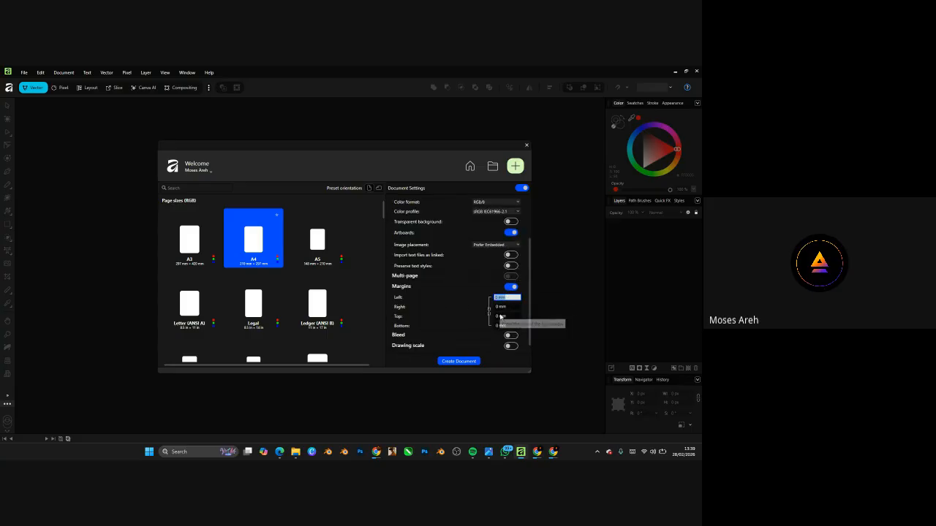
{"action": "type", "text": "2"}
{"action": "key", "text": "Return"}
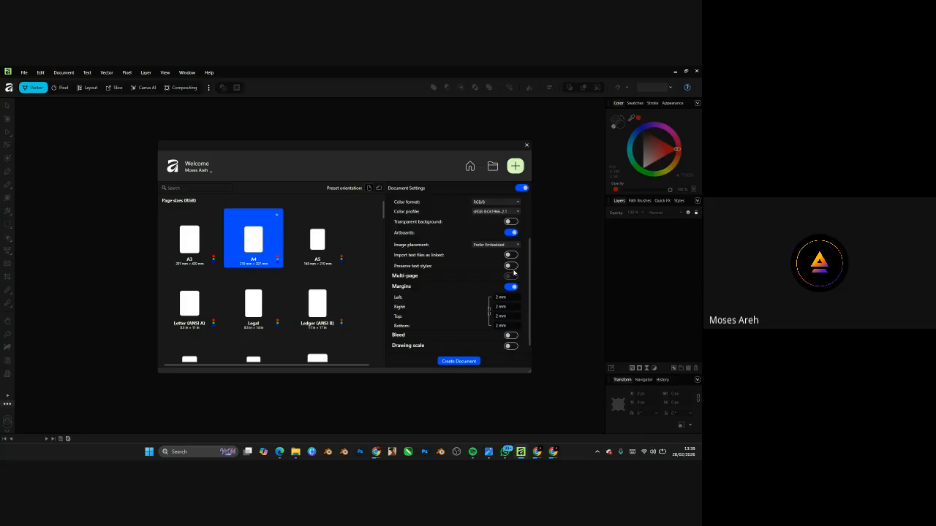
{"action": "scroll", "coordinate": [514, 273], "scroll_direction": "up", "scroll_amount": 3}
{"action": "left_click", "coordinate": [515, 217]}
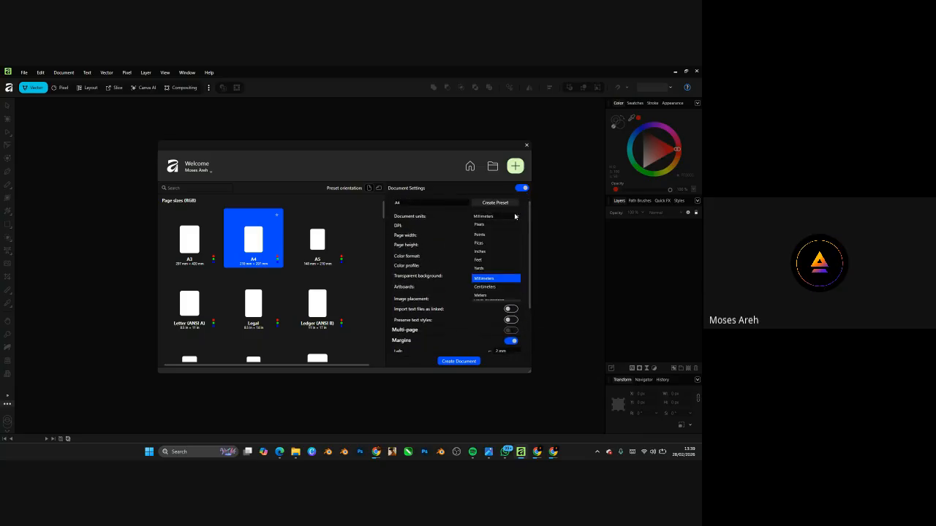
{"action": "left_click", "coordinate": [484, 253]}
- Set margins to 0.5 in on every side and create the A4 document
{"action": "scroll", "coordinate": [504, 308], "scroll_direction": "down", "scroll_amount": 1}
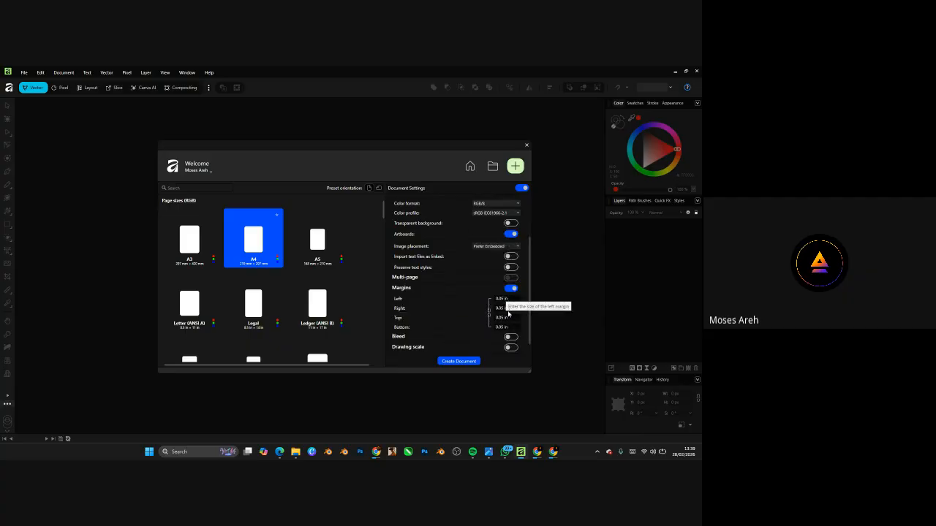
{"action": "left_click", "coordinate": [508, 300]}
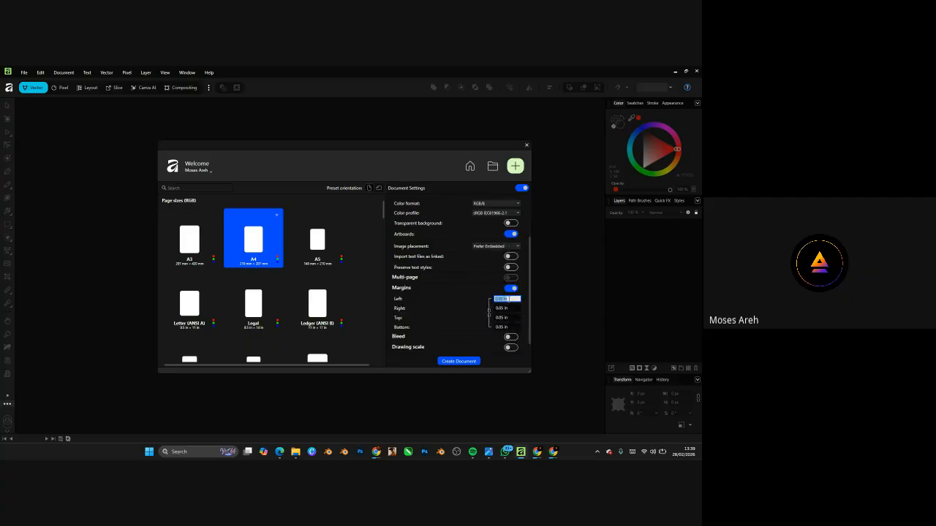
{"action": "type", "text": "15"}
{"action": "left_click", "coordinate": [510, 289]}
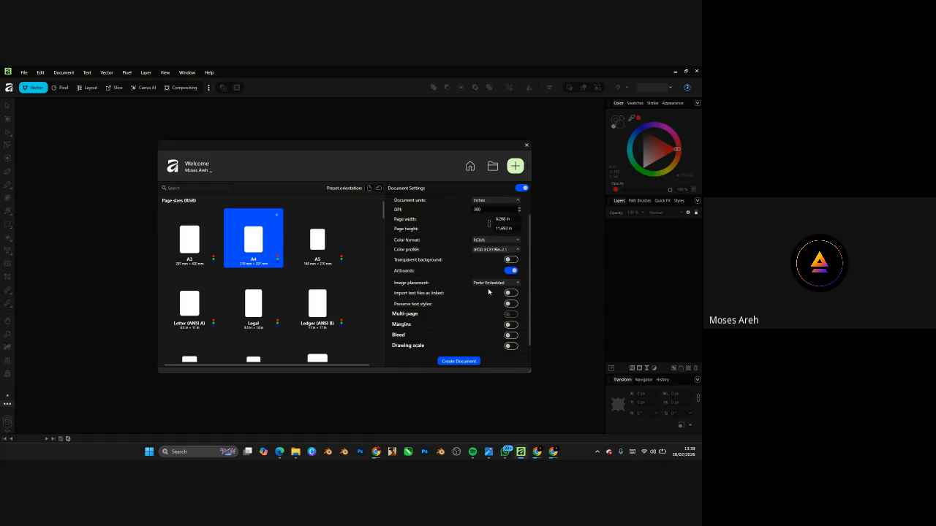
{"action": "left_click", "coordinate": [510, 325]}
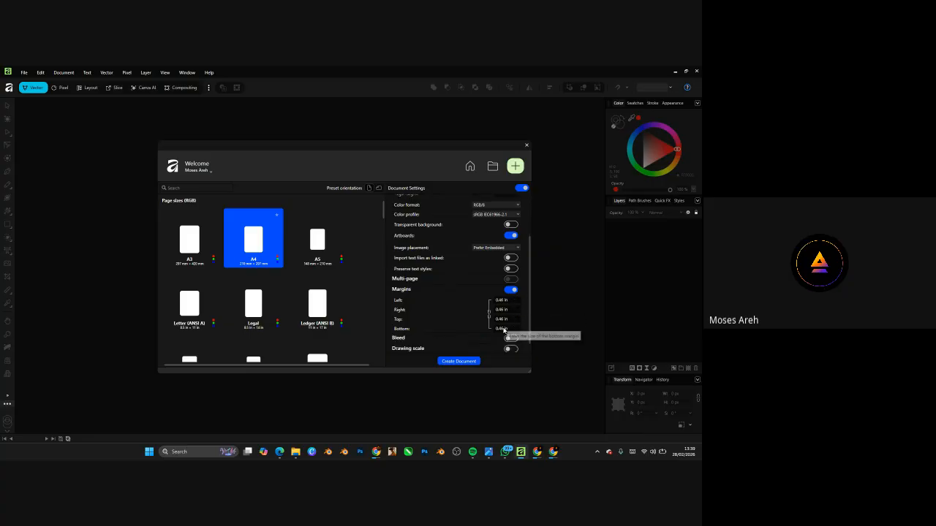
{"action": "left_click", "coordinate": [508, 300]}
{"action": "type", "text": "1"}
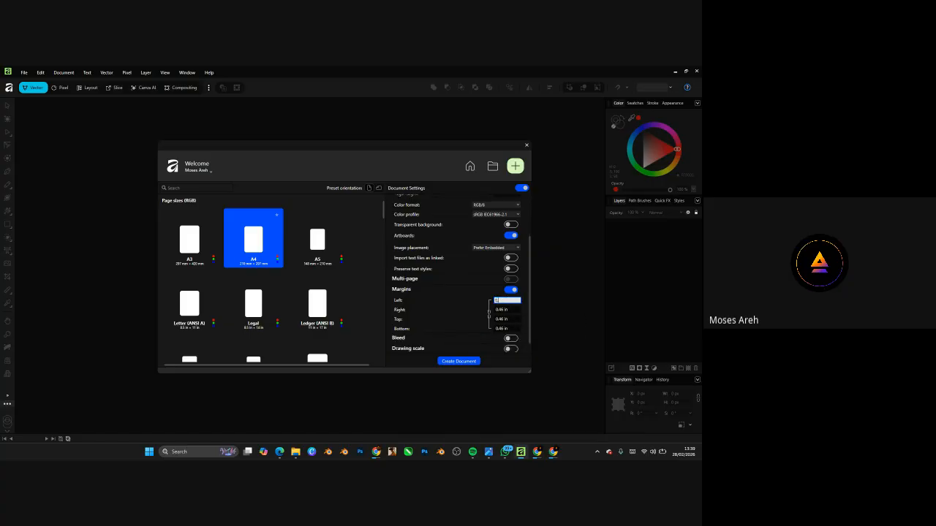
{"action": "left_click", "coordinate": [509, 290]}
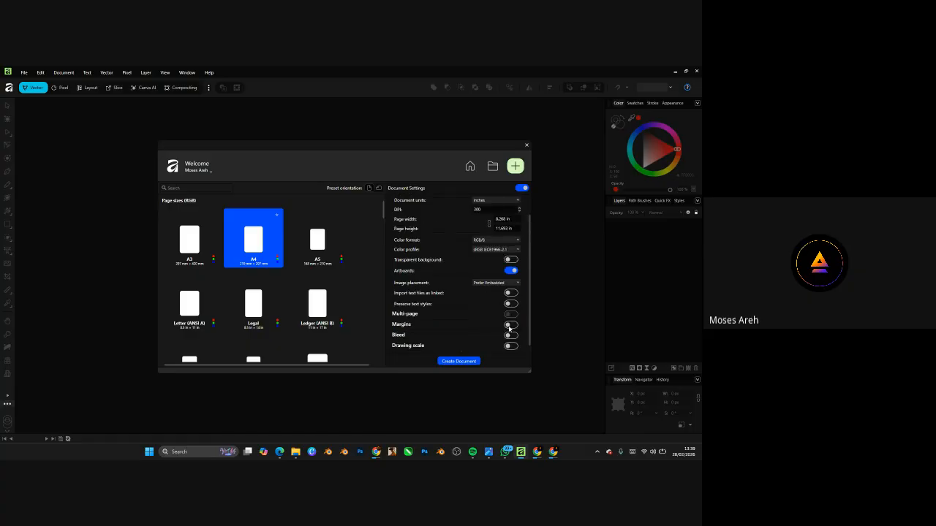
{"action": "left_click", "coordinate": [508, 324]}
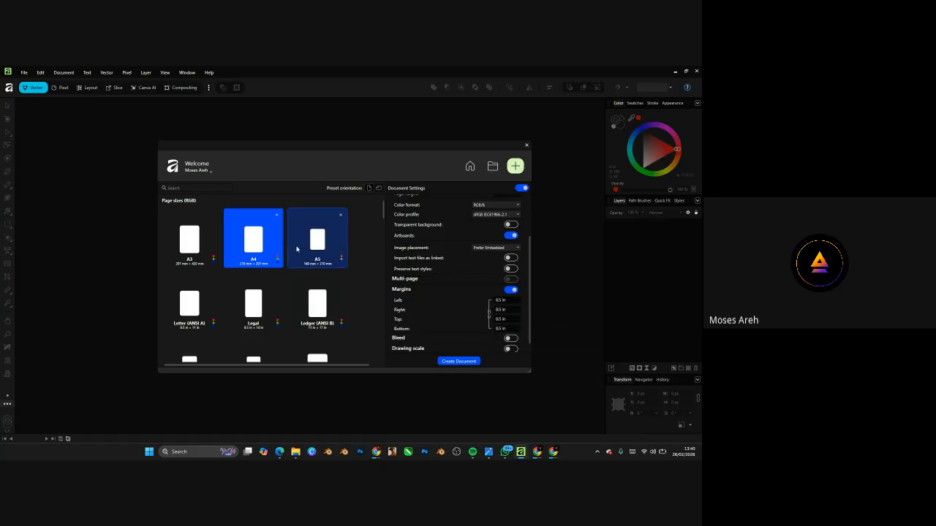
{"action": "left_click", "coordinate": [451, 363]}
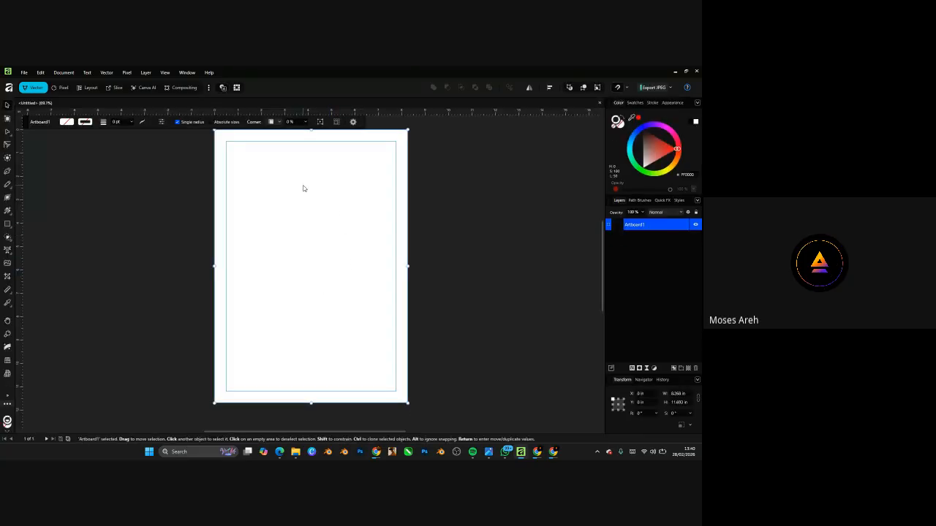
- Drag out a rectangle on Artboard1, then zoom around the 8.268 × 11.693 in page
{"action": "left_click", "coordinate": [7, 225]}
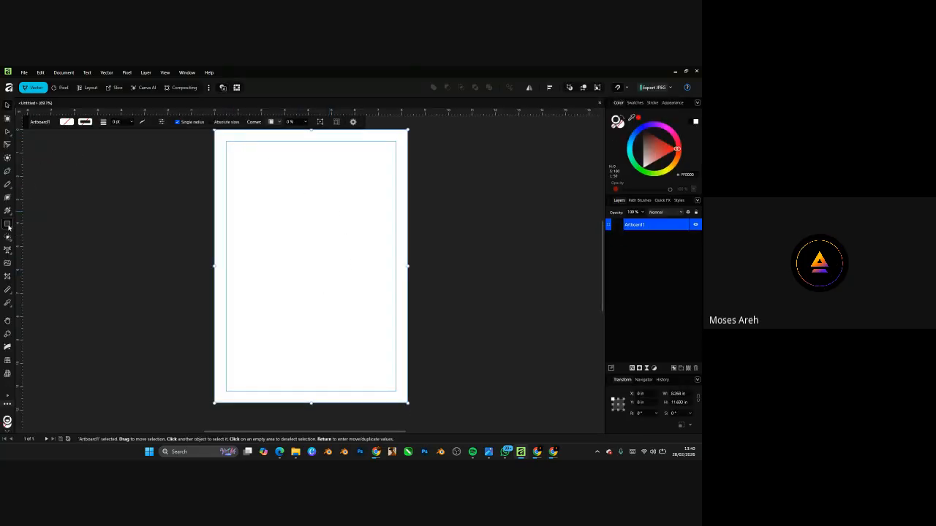
{"action": "left_click_drag", "start_coordinate": [250, 133], "coordinate": [267, 151]}
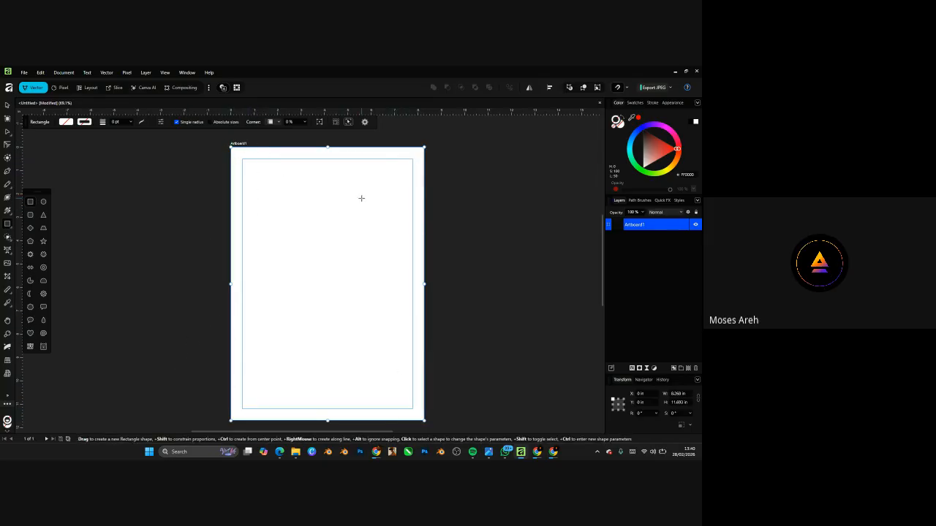
{"action": "left_click", "coordinate": [8, 105]}
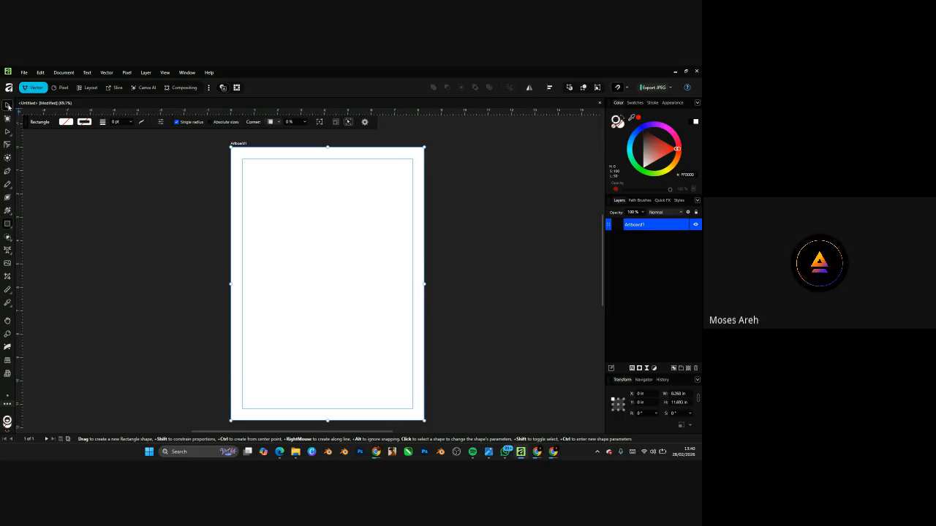
{"action": "scroll", "coordinate": [263, 172], "scroll_direction": "up", "scroll_amount": 4}
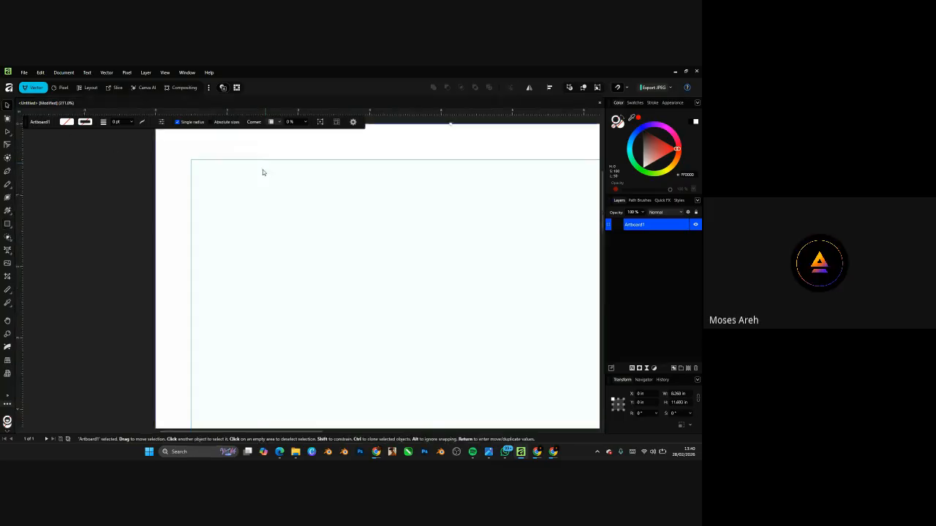
{"action": "scroll", "coordinate": [263, 173], "scroll_direction": "up", "scroll_amount": 2}
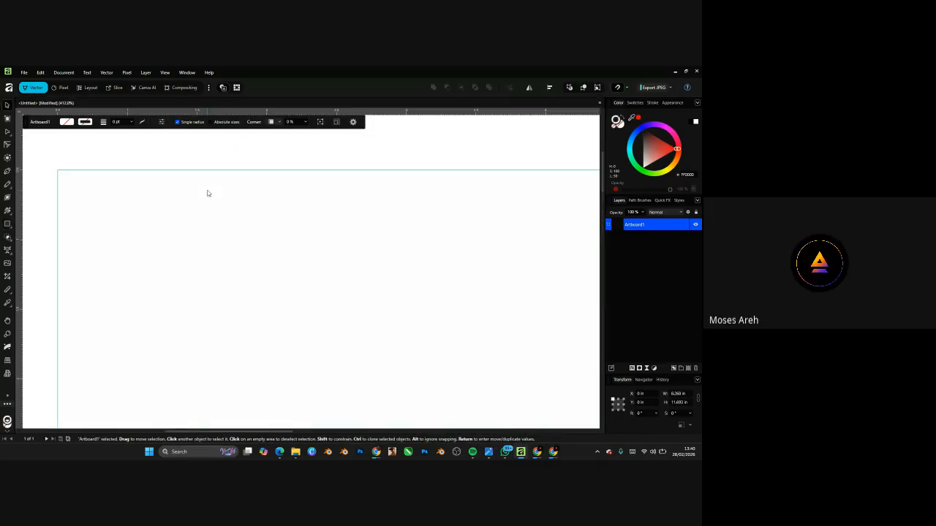
{"action": "scroll", "coordinate": [208, 193], "scroll_direction": "down", "scroll_amount": 3}
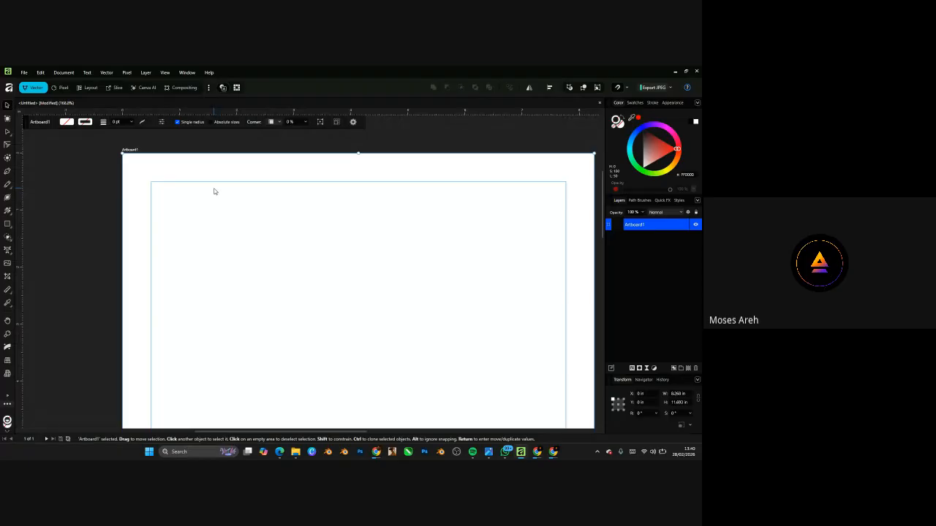
{"action": "scroll", "coordinate": [216, 187], "scroll_direction": "down", "scroll_amount": 3}
{"action": "scroll", "coordinate": [224, 197], "scroll_direction": "up", "scroll_amount": 3}
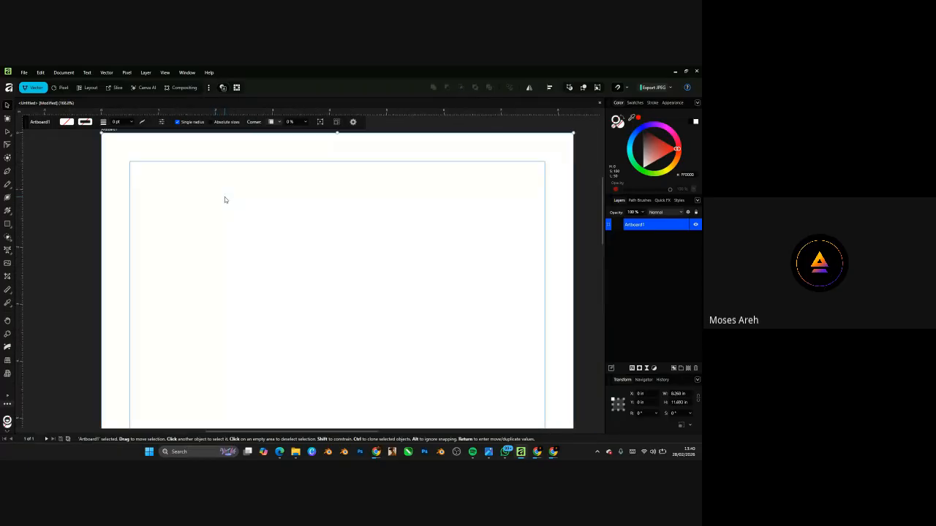
{"action": "scroll", "coordinate": [344, 162], "scroll_direction": "up", "scroll_amount": 1}
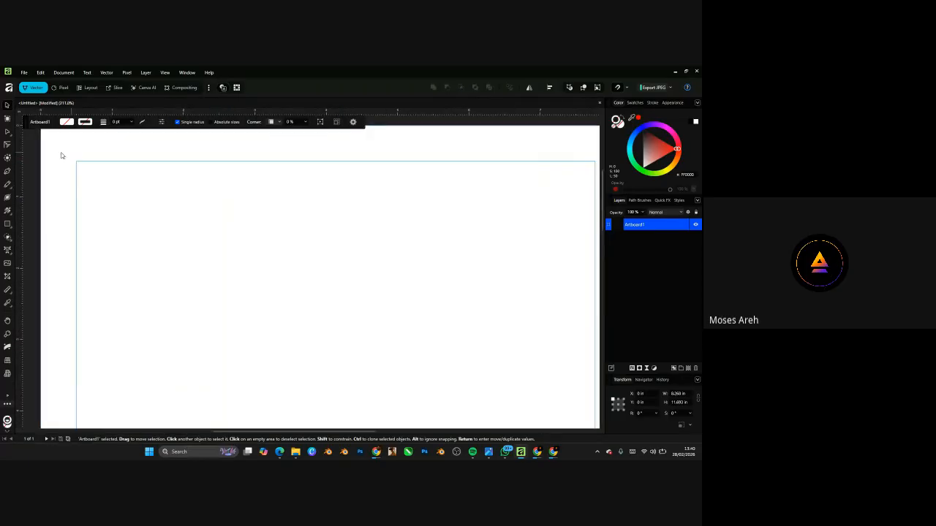
{"action": "scroll", "coordinate": [319, 199], "scroll_direction": "down", "scroll_amount": 3}
{"action": "scroll", "coordinate": [292, 224], "scroll_direction": "up", "scroll_amount": 2}
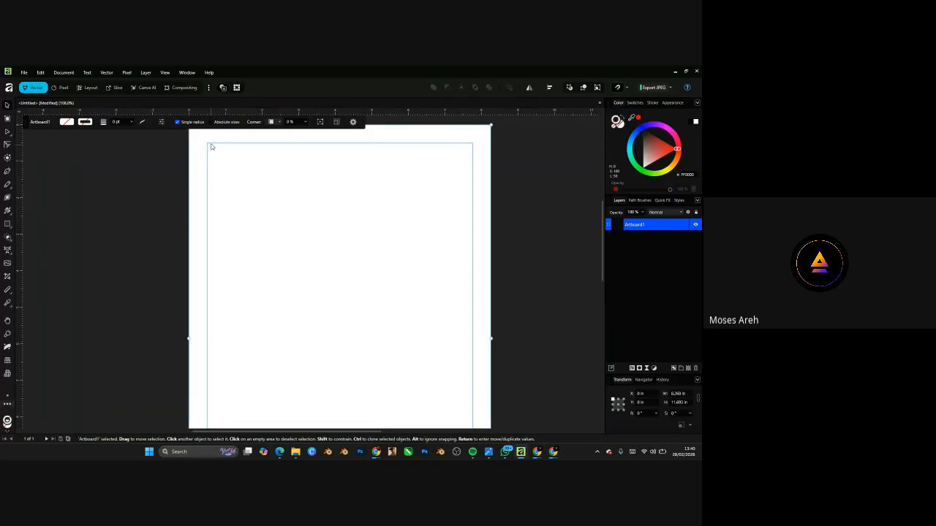
{"action": "scroll", "coordinate": [210, 146], "scroll_direction": "up", "scroll_amount": 2}
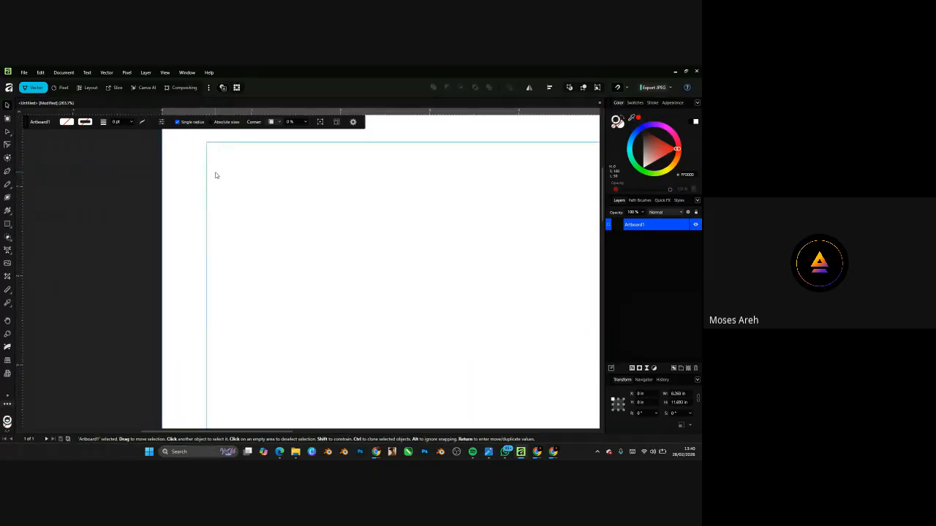
{"action": "scroll", "coordinate": [310, 207], "scroll_direction": "down", "scroll_amount": 4}
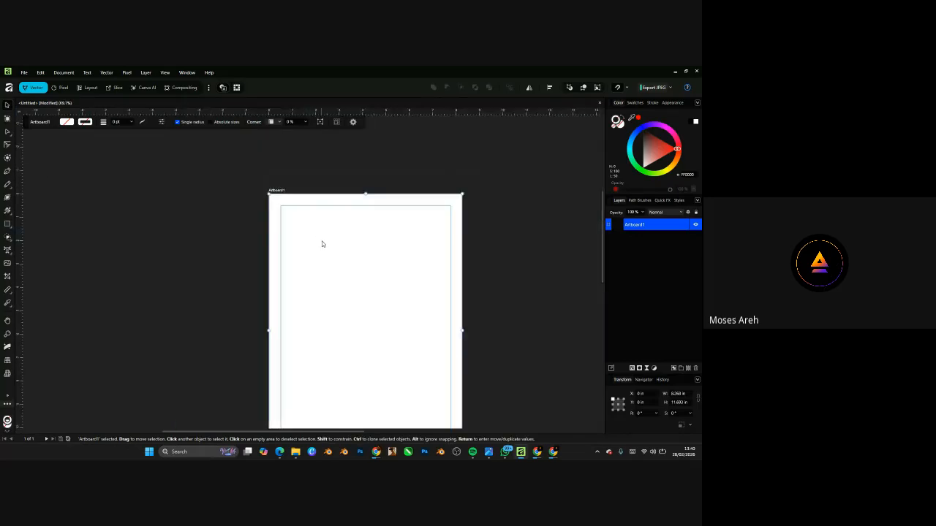
{"action": "scroll", "coordinate": [322, 242], "scroll_direction": "up", "scroll_amount": 2}
{"action": "scroll", "coordinate": [309, 190], "scroll_direction": "down", "scroll_amount": 1}
{"action": "scroll", "coordinate": [391, 195], "scroll_direction": "up", "scroll_amount": 3}
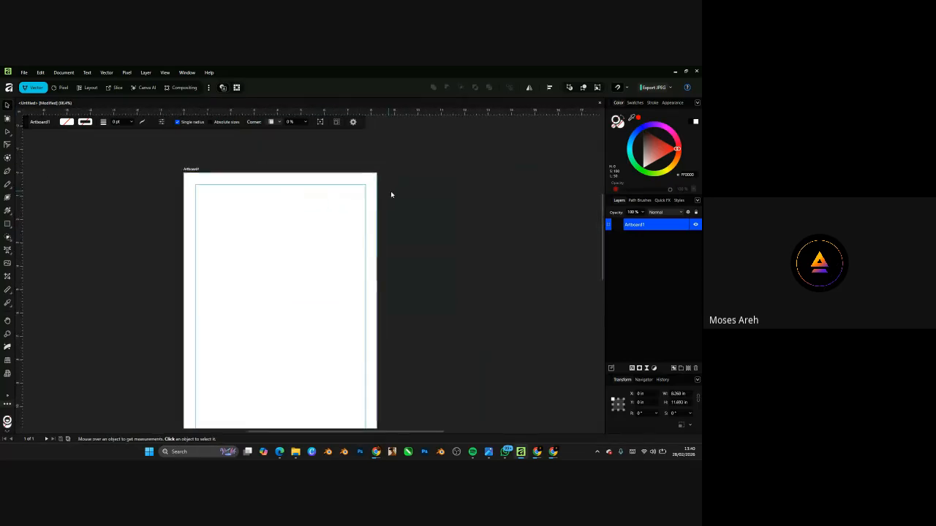
{"action": "scroll", "coordinate": [247, 192], "scroll_direction": "up", "scroll_amount": 2}
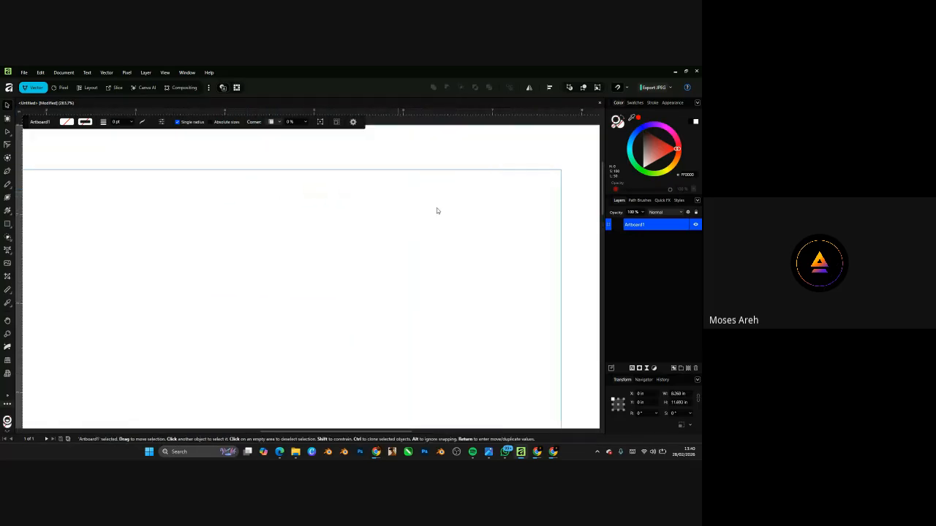
{"action": "scroll", "coordinate": [437, 209], "scroll_direction": "down", "scroll_amount": 3}
- Draw a dark brown rectangle at the artboard's top, stretched to the full 8.268 in width
{"action": "left_click", "coordinate": [8, 224]}
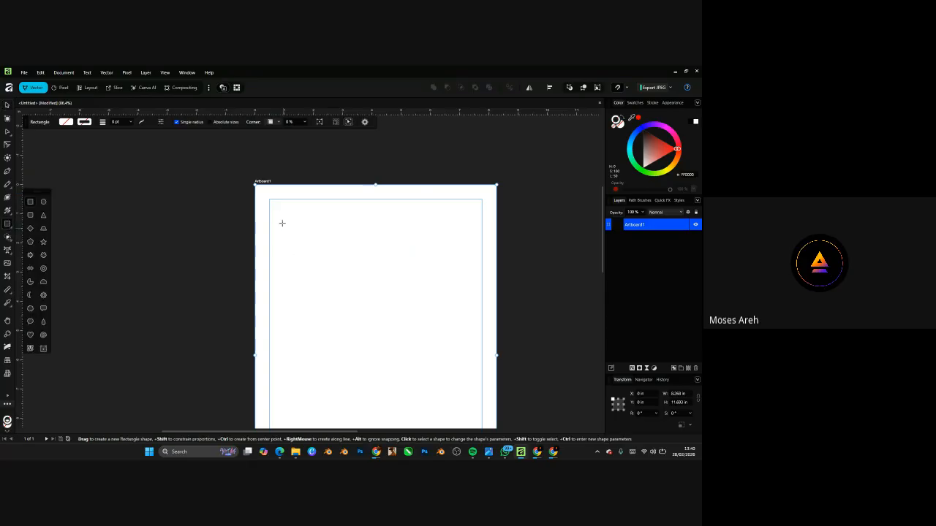
{"action": "left_click_drag", "start_coordinate": [269, 199], "coordinate": [320, 233]}
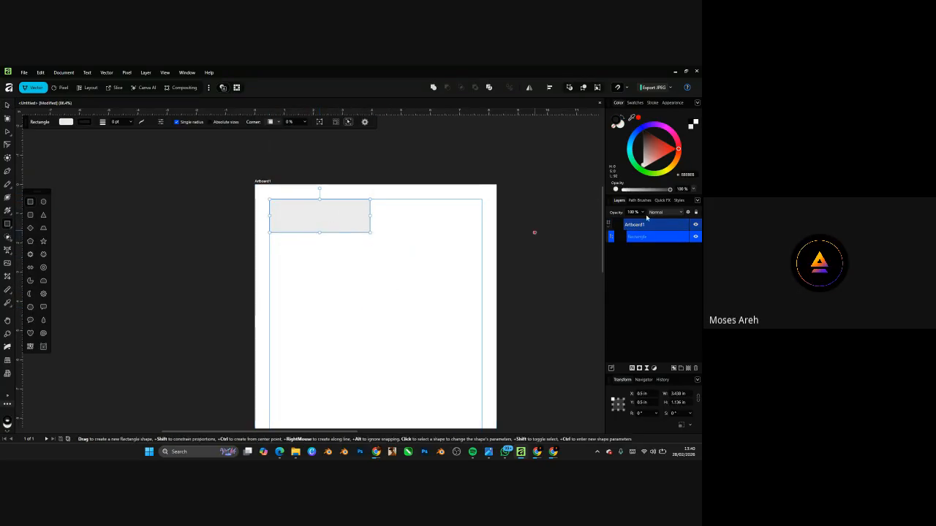
{"action": "left_click", "coordinate": [647, 159]}
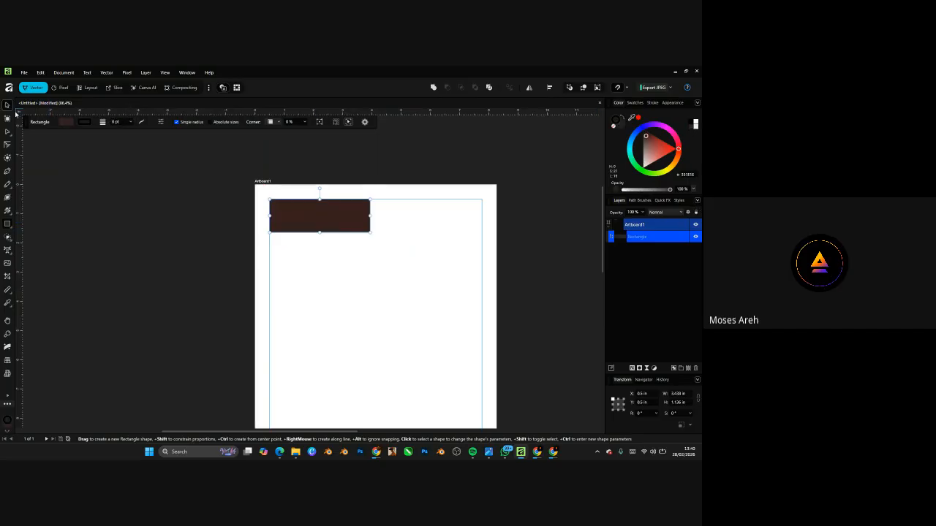
{"action": "left_click", "coordinate": [7, 106]}
{"action": "left_click_drag", "start_coordinate": [303, 210], "coordinate": [305, 349]}
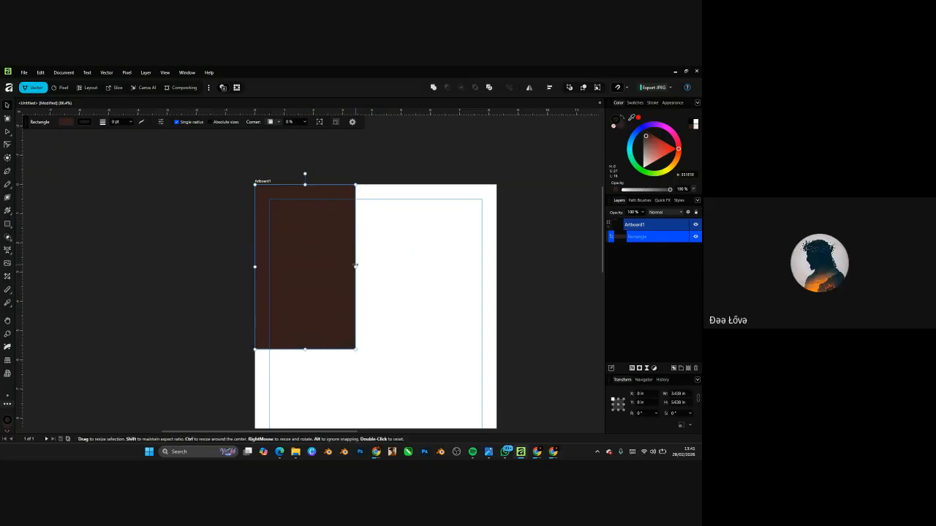
{"action": "left_click_drag", "start_coordinate": [356, 266], "coordinate": [497, 267]}
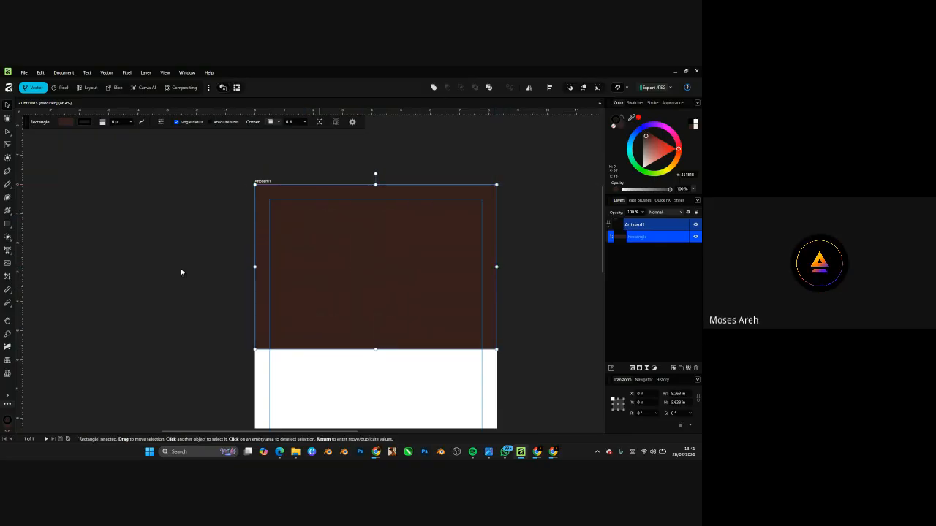
{"action": "left_click", "coordinate": [7, 170]}
- Place artistic text on the brown block reading 'God is' / 'is Good' on two lines
{"action": "left_click", "coordinate": [7, 249]}
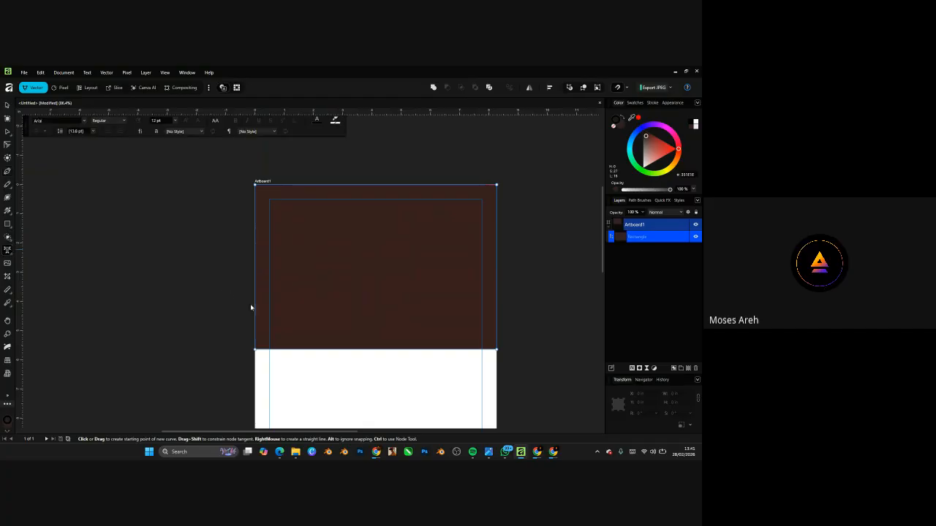
{"action": "left_click", "coordinate": [270, 306]}
{"action": "type", "text": "gg"}
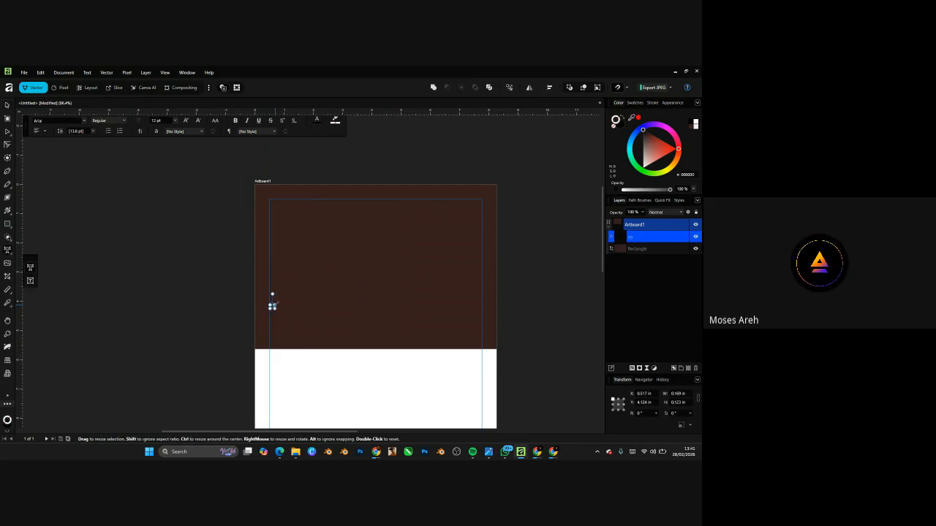
{"action": "left_click_drag", "start_coordinate": [273, 307], "coordinate": [350, 251]}
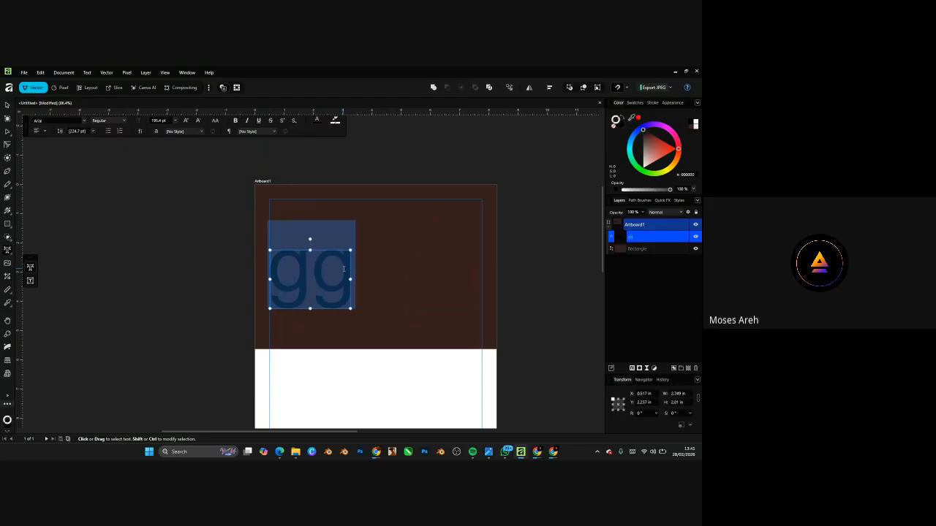
{"action": "type", "text": "Go"}
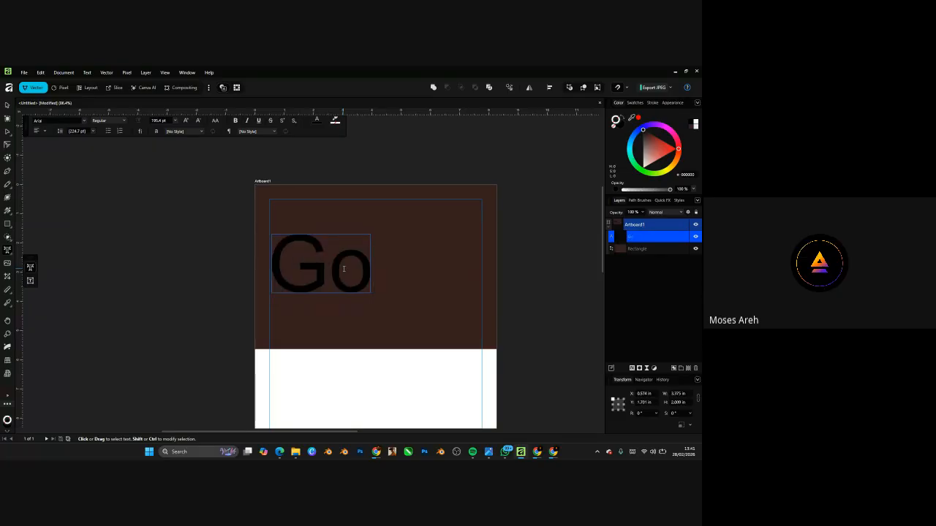
{"action": "type", "text": "d"}
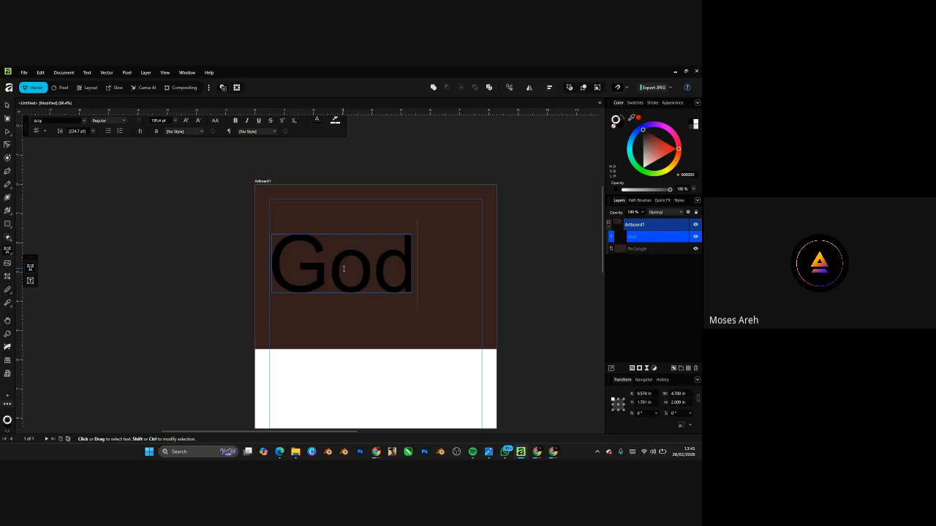
{"action": "type", "text": " is"}
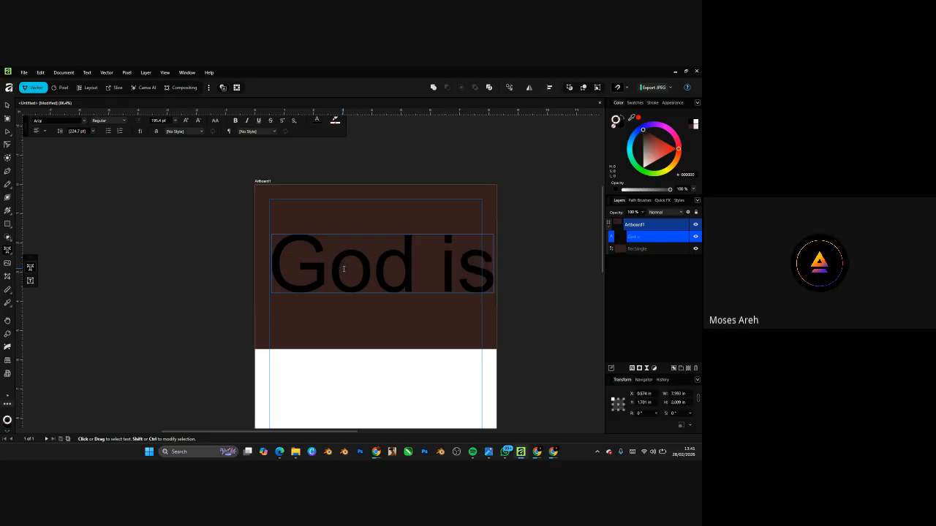
{"action": "key", "text": "Return"}
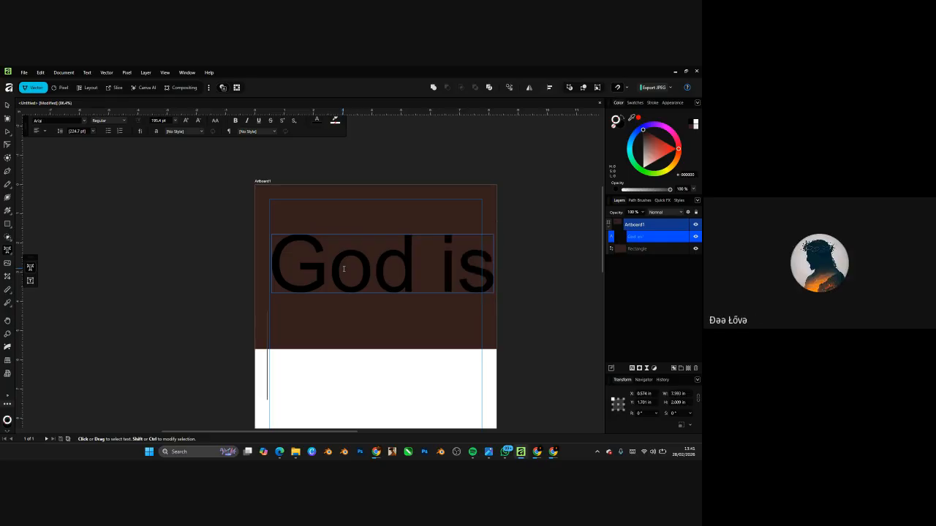
{"action": "type", "text": "is "}
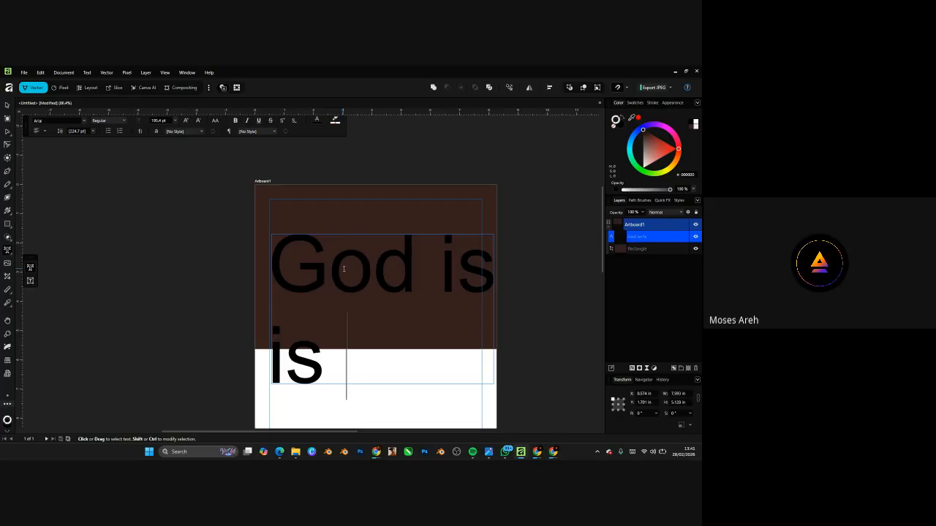
{"action": "type", "text": "Goo"}
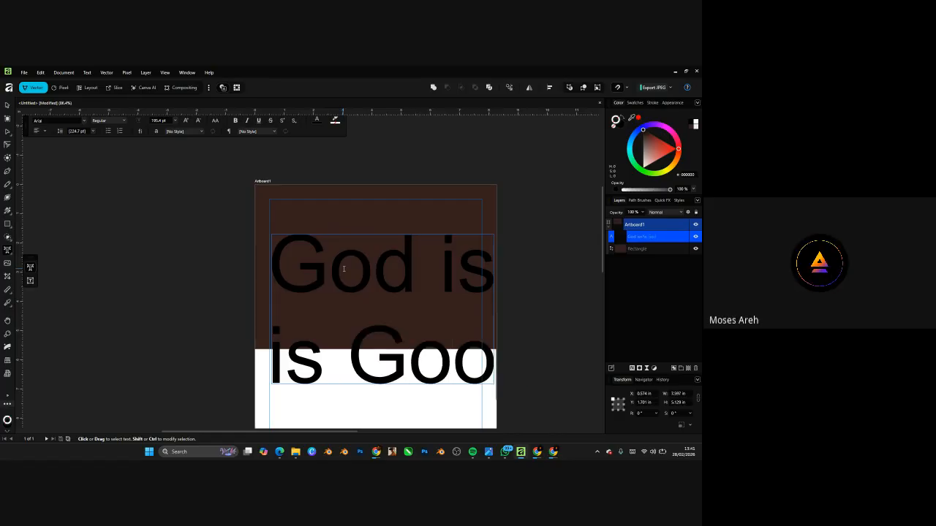
{"action": "type", "text": "d"}
{"action": "key", "text": "Escape"}
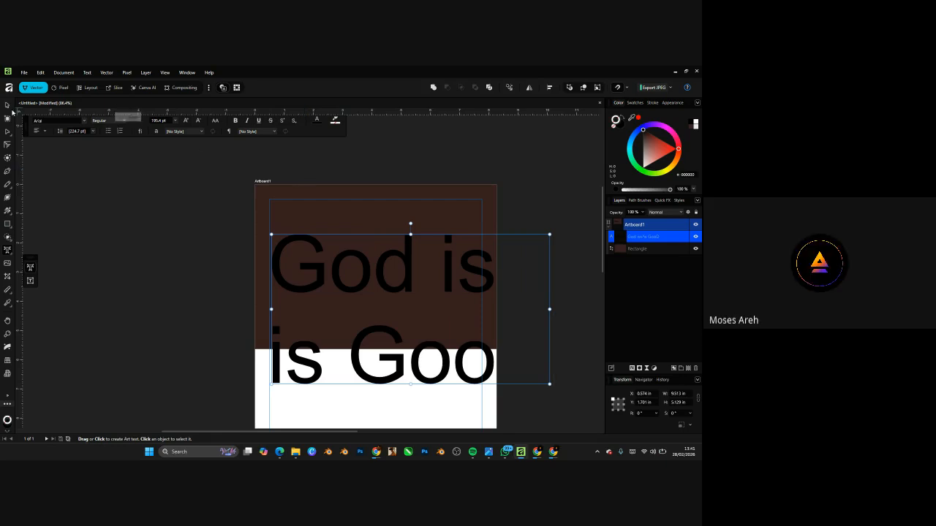
- Shrink the heading to 117.1 pt so it fits the brown band at the margin
{"action": "key", "text": "v"}
{"action": "left_click_drag", "start_coordinate": [549, 383], "coordinate": [439, 323]}
{"action": "left_click", "coordinate": [504, 340]}
{"action": "double_click", "coordinate": [398, 311]}
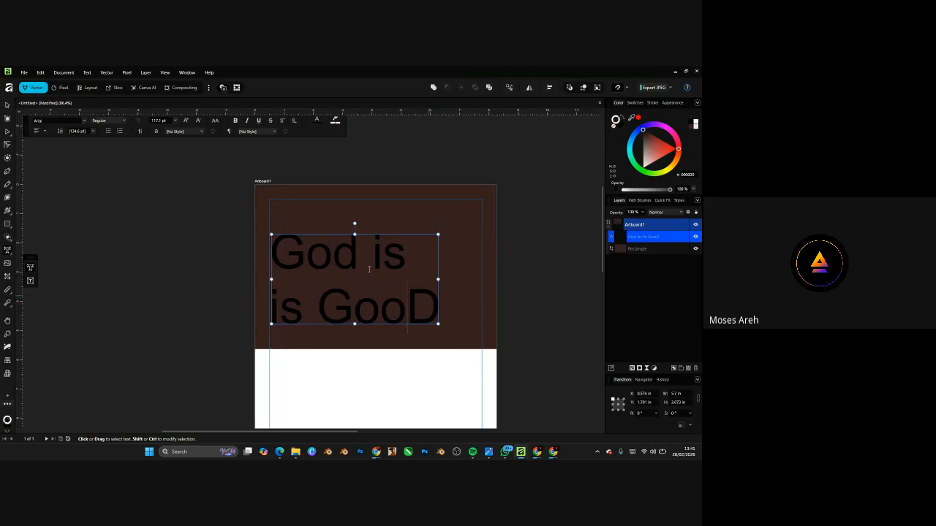
{"action": "left_click", "coordinate": [7, 105]}
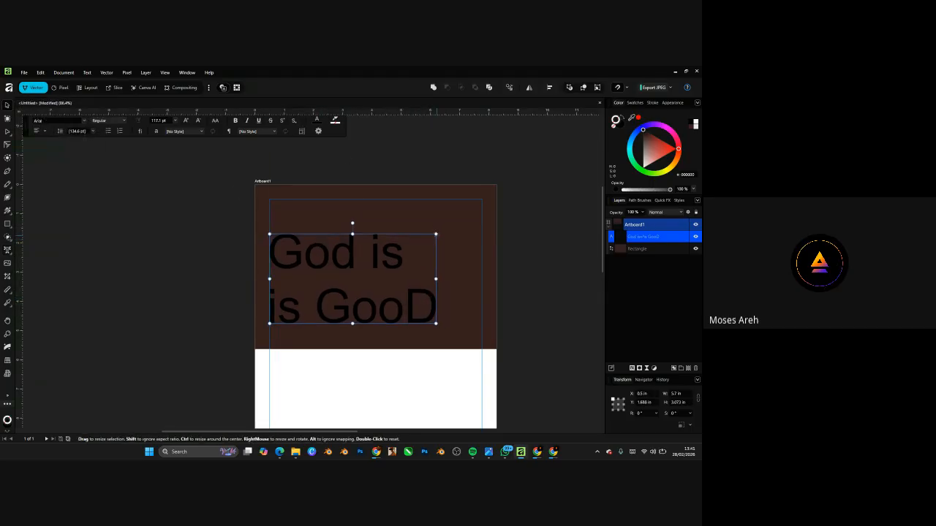
- Fit the text frame to the poster and move the brown block flush with the artboard's bottom edge
{"action": "left_click_drag", "start_coordinate": [439, 236], "coordinate": [487, 222]}
{"action": "key", "text": "ctrl+d"}
{"action": "scroll", "coordinate": [409, 256], "scroll_direction": "down", "scroll_amount": 6}
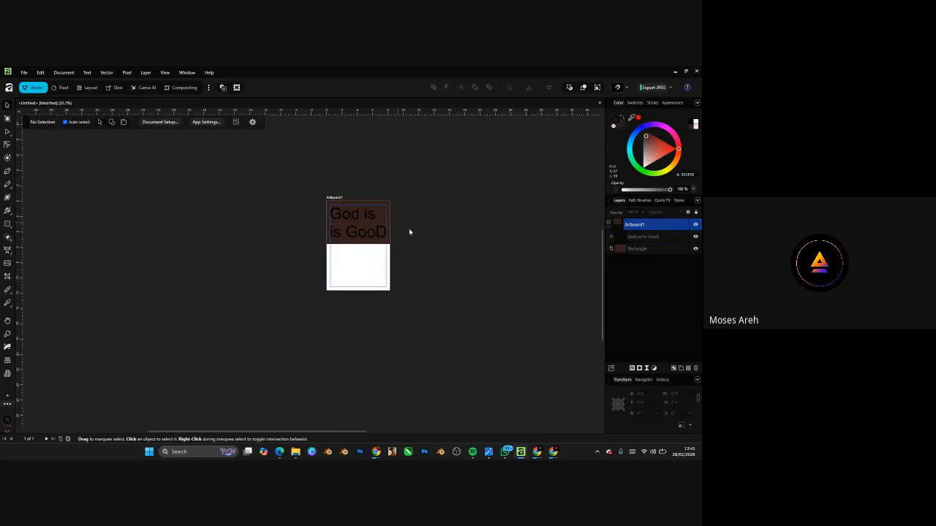
{"action": "scroll", "coordinate": [383, 220], "scroll_direction": "up", "scroll_amount": 2}
{"action": "left_click_drag", "start_coordinate": [384, 195], "coordinate": [389, 304]}
{"action": "scroll", "coordinate": [426, 229], "scroll_direction": "up", "scroll_amount": 2}
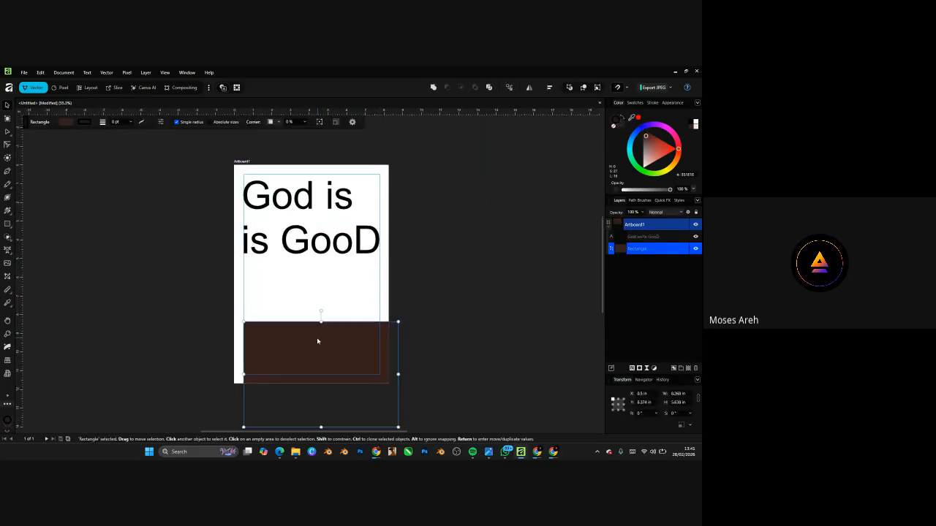
{"action": "left_click_drag", "start_coordinate": [317, 339], "coordinate": [308, 338]}
{"action": "left_click", "coordinate": [381, 179]}
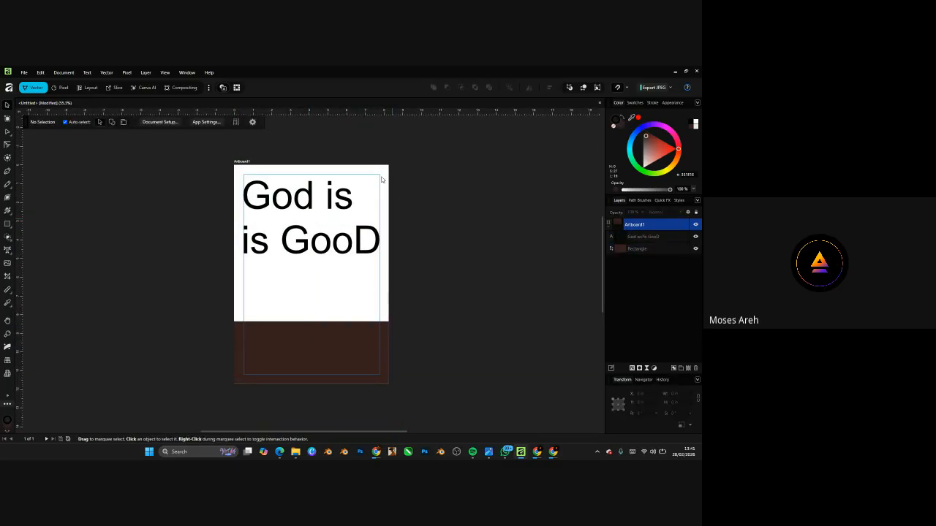
- Alt-drag Artboard1 to the right to make a duplicate poster, then enter the copy's heading text
{"action": "left_click", "coordinate": [241, 161]}
{"action": "left_click_drag", "start_coordinate": [241, 161], "coordinate": [421, 162]}
{"action": "scroll", "coordinate": [341, 226], "scroll_direction": "down", "scroll_amount": 6}
{"action": "scroll", "coordinate": [421, 229], "scroll_direction": "up", "scroll_amount": 5}
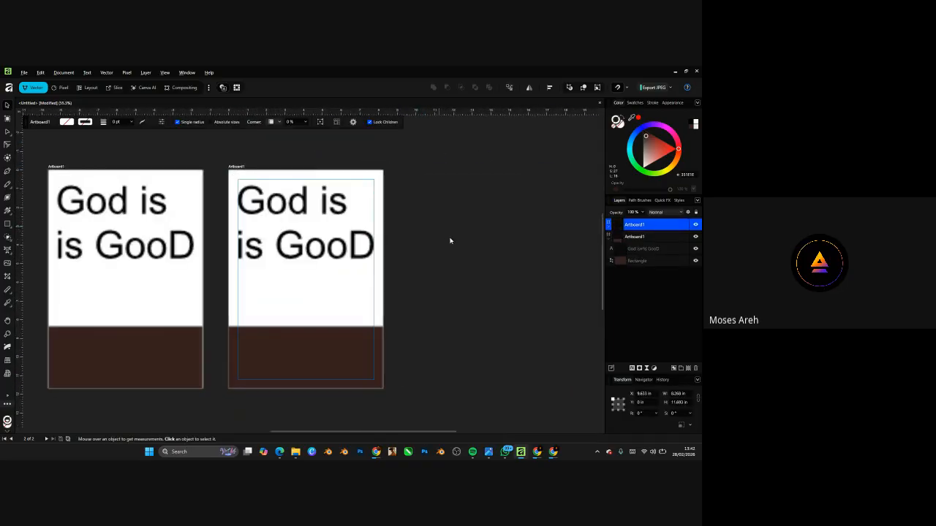
{"action": "double_click", "coordinate": [348, 246]}
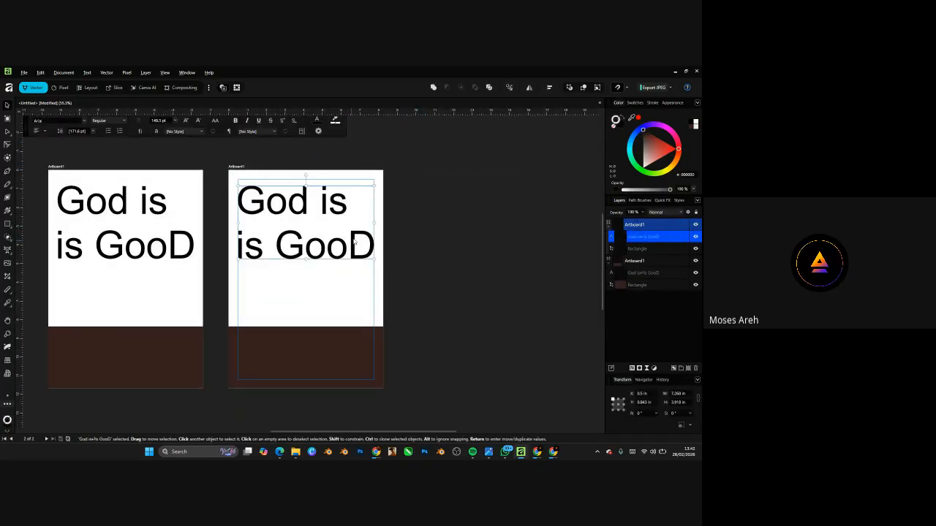
- Try Upper Case, Lower Case and then Sentence case on the copied heading
{"action": "left_click", "coordinate": [221, 131]}
{"action": "left_click", "coordinate": [224, 131]}
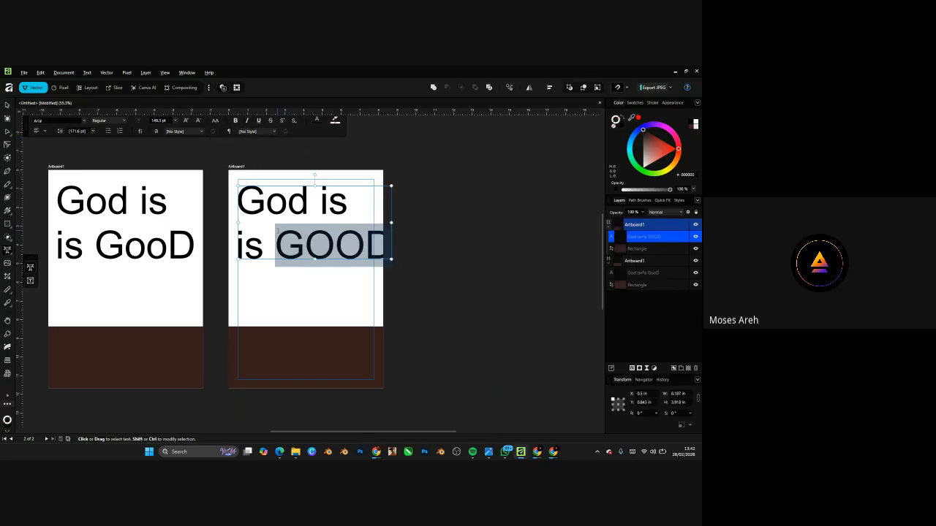
{"action": "key", "text": "ctrl+a"}
{"action": "left_click", "coordinate": [216, 121]}
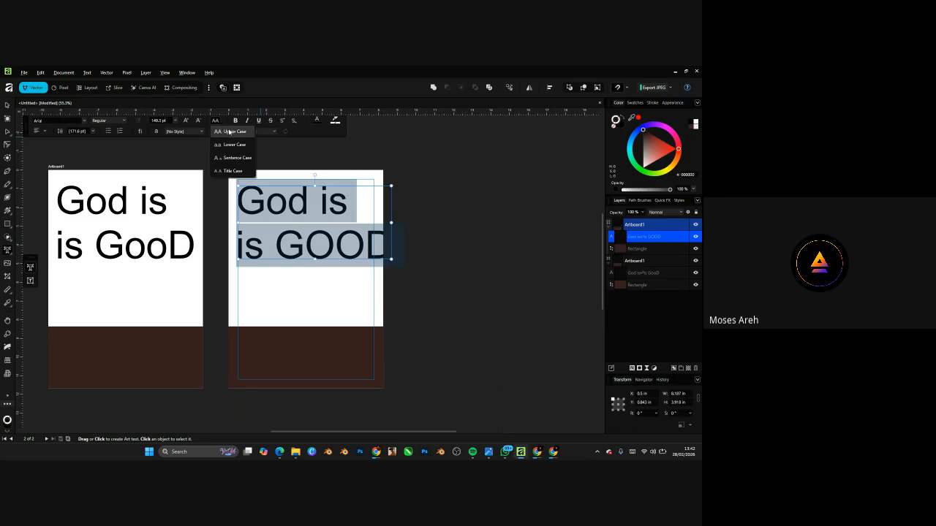
{"action": "left_click", "coordinate": [228, 132]}
{"action": "left_click", "coordinate": [217, 121]}
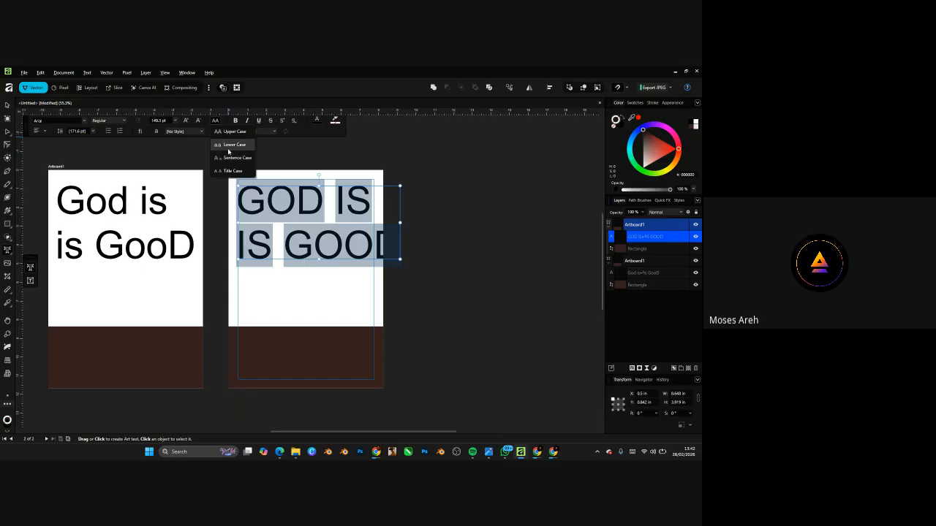
{"action": "left_click", "coordinate": [228, 145]}
{"action": "left_click", "coordinate": [218, 122]}
{"action": "left_click", "coordinate": [232, 157]}
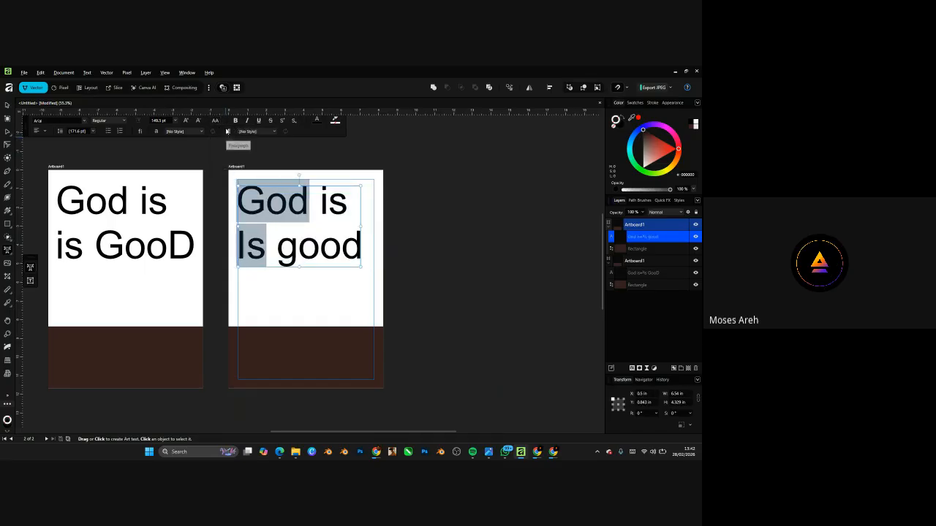
- Reselect the whole heading, apply Title Case, then make the selected words Lower Case
{"action": "left_click", "coordinate": [217, 122]}
{"action": "left_click", "coordinate": [230, 170]}
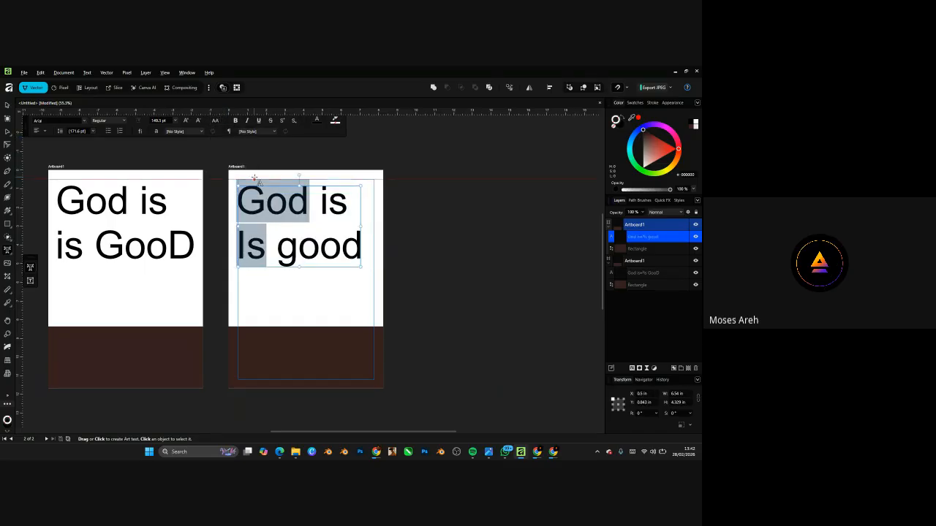
{"action": "key", "text": "ctrl+a"}
{"action": "left_click", "coordinate": [216, 121]}
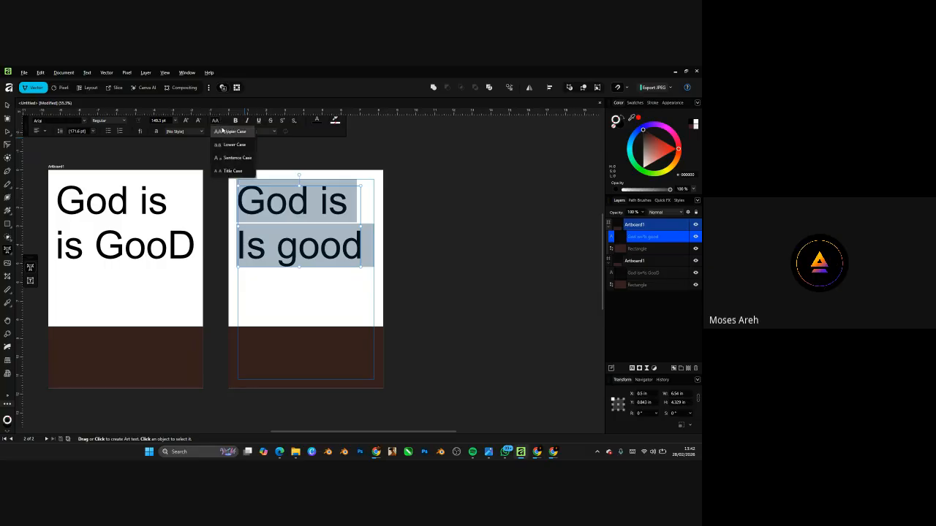
{"action": "left_click", "coordinate": [230, 171]}
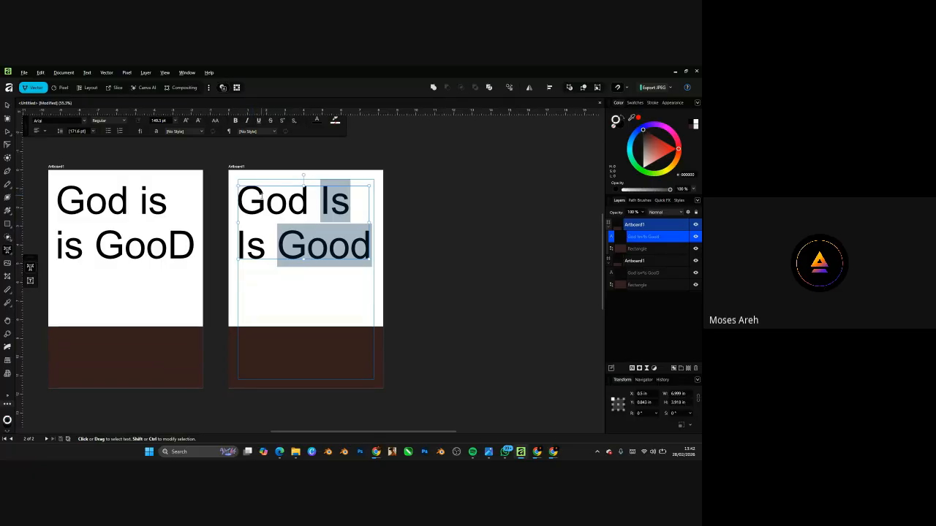
{"action": "left_click", "coordinate": [215, 121]}
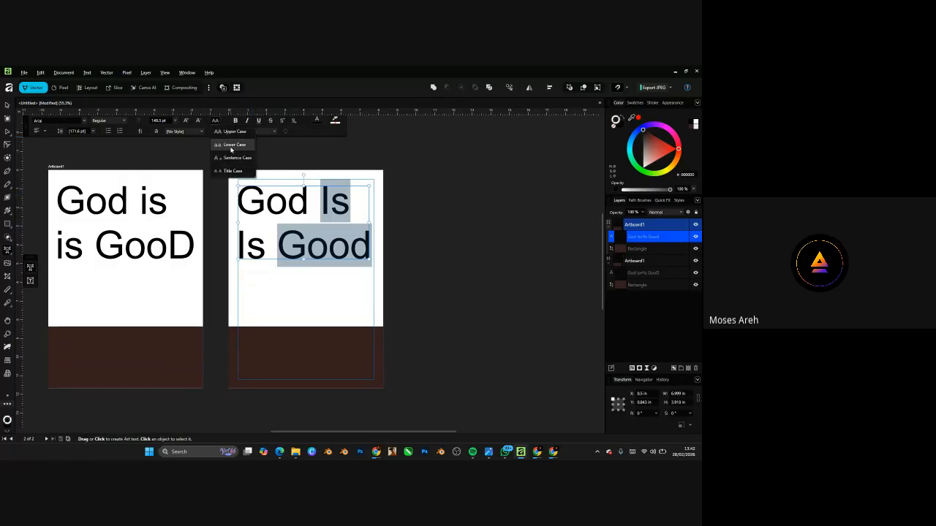
{"action": "left_click", "coordinate": [231, 145]}
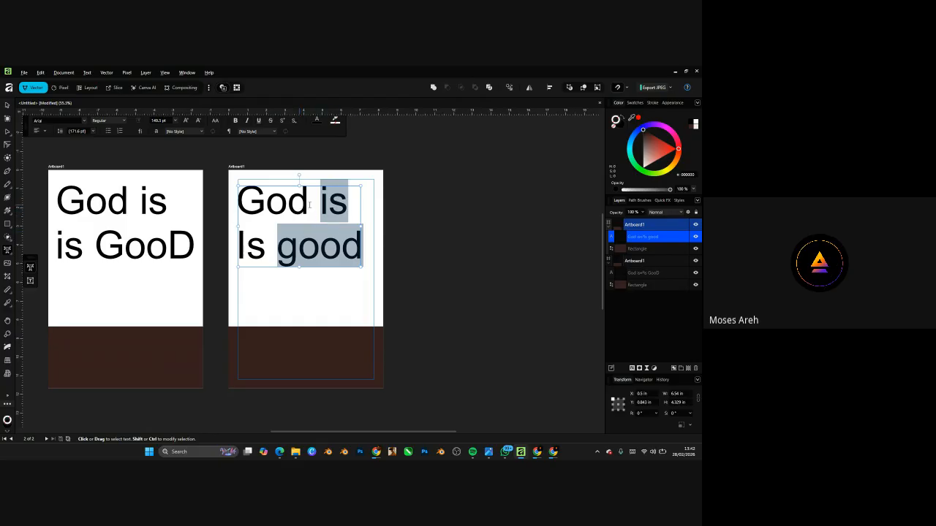
{"action": "scroll", "coordinate": [325, 198], "scroll_direction": "up", "scroll_amount": 4}
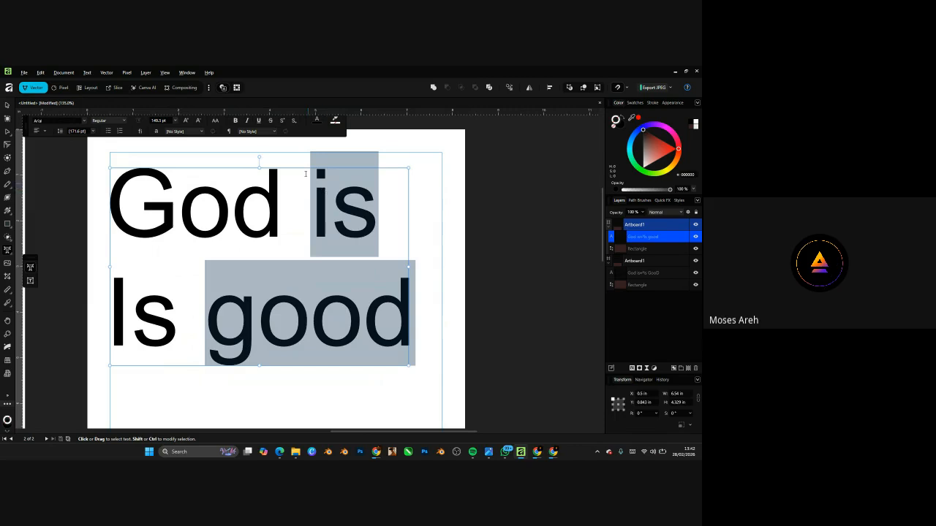
- Make the selected words 'is good' upper case
{"action": "left_click", "coordinate": [217, 123]}
{"action": "left_click", "coordinate": [226, 146]}
{"action": "scroll", "coordinate": [344, 223], "scroll_direction": "down", "scroll_amount": 4}
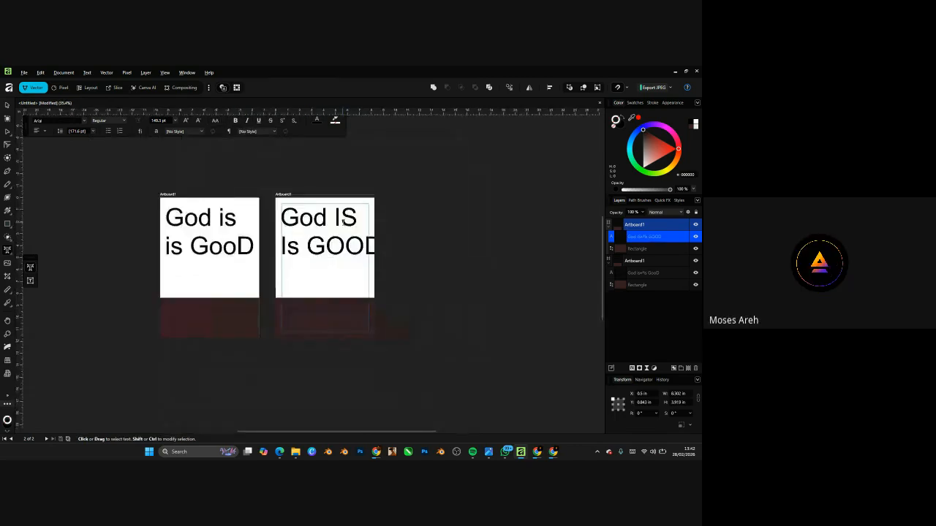
{"action": "scroll", "coordinate": [343, 222], "scroll_direction": "up", "scroll_amount": 3}
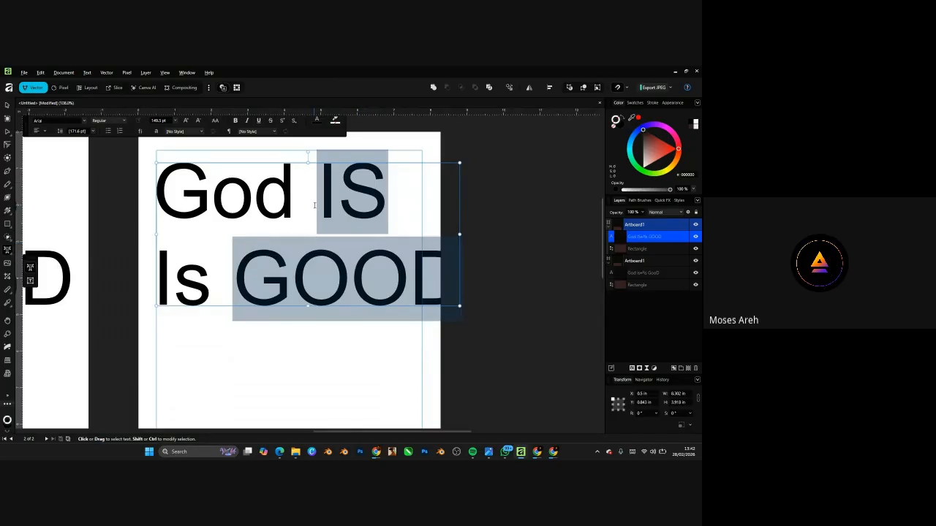
- Select GOOD and God together and change them to Upper Case
{"action": "left_click", "coordinate": [417, 270]}
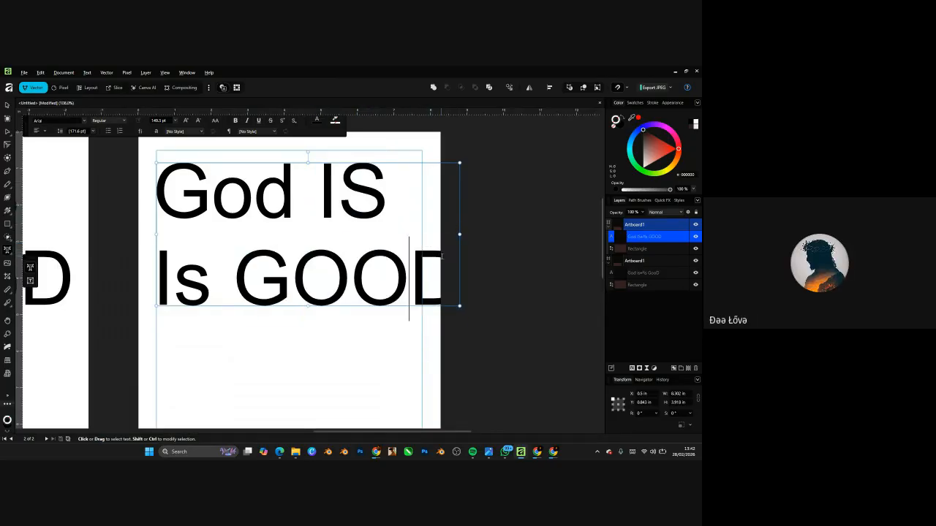
{"action": "left_click_drag", "start_coordinate": [443, 270], "coordinate": [256, 260]}
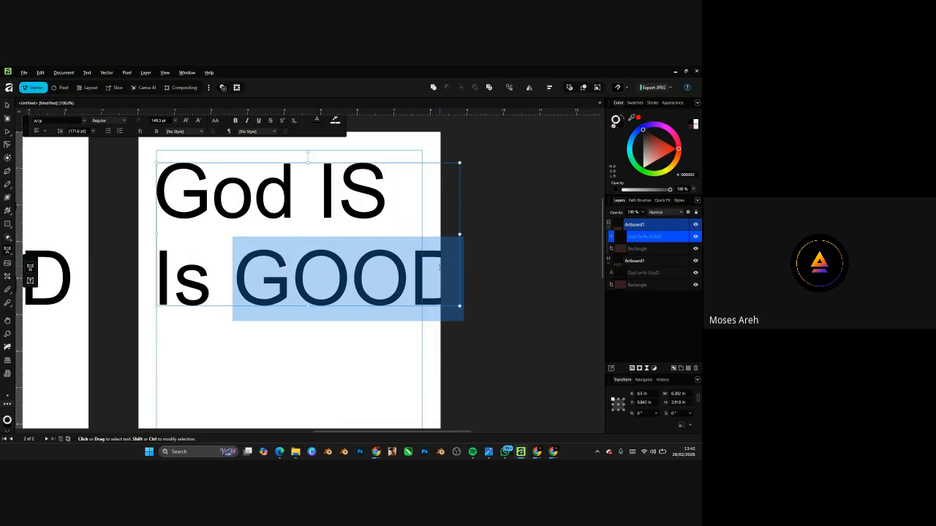
{"action": "left_click", "coordinate": [439, 268]}
{"action": "left_click_drag", "start_coordinate": [441, 270], "coordinate": [256, 259]}
{"action": "left_click_drag", "start_coordinate": [293, 184], "coordinate": [155, 192]}
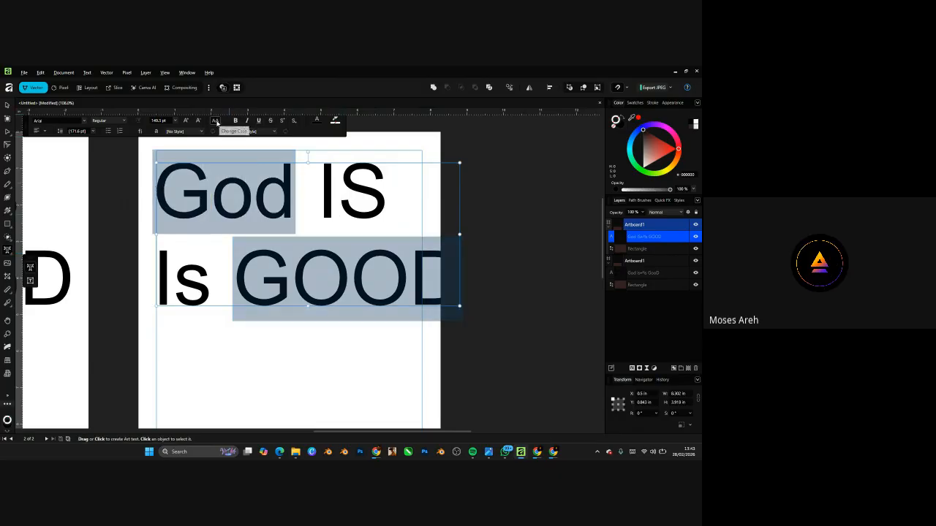
{"action": "left_click", "coordinate": [216, 122]}
{"action": "left_click", "coordinate": [227, 144]}
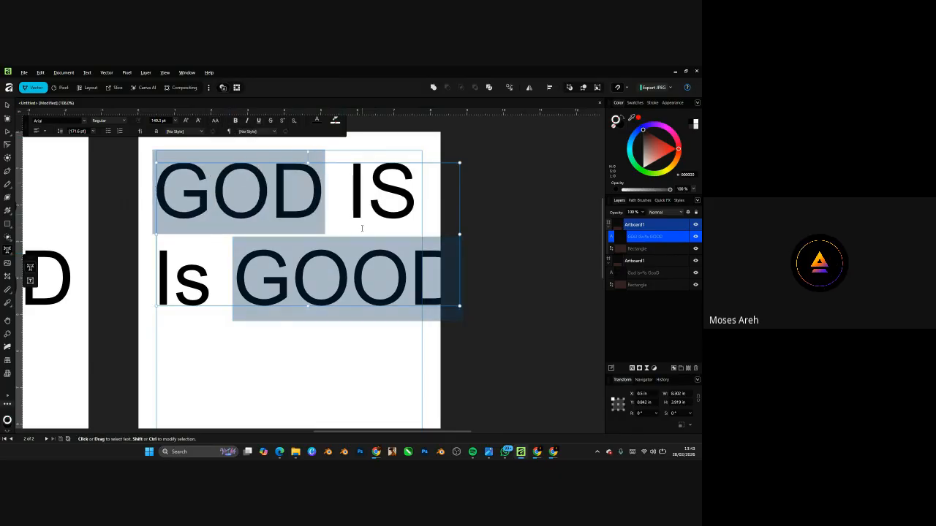
- Try Title Case on God and Good, then set them back to Upper Case
{"action": "left_click", "coordinate": [215, 120]}
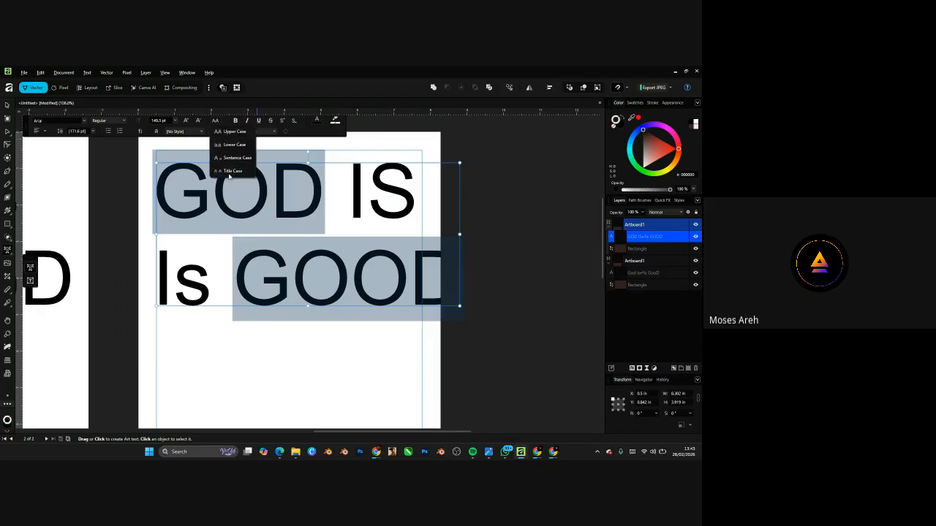
{"action": "left_click", "coordinate": [229, 173]}
{"action": "left_click", "coordinate": [215, 122]}
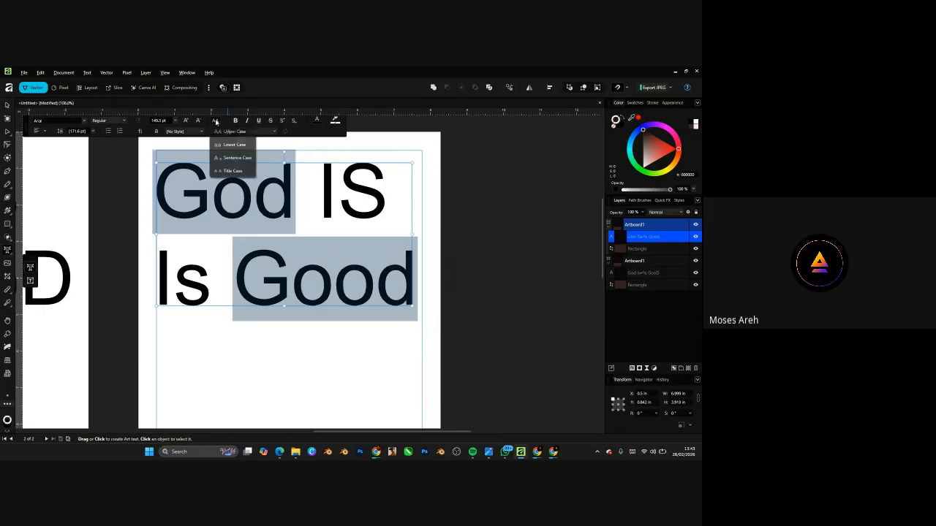
{"action": "left_click", "coordinate": [229, 171]}
{"action": "left_click", "coordinate": [217, 121]}
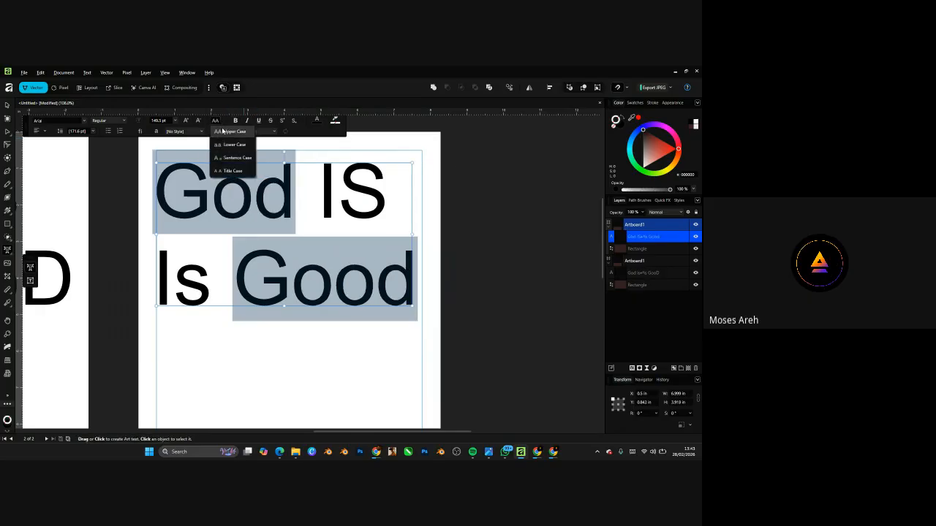
{"action": "left_click", "coordinate": [230, 132]}
{"action": "left_click", "coordinate": [363, 194]}
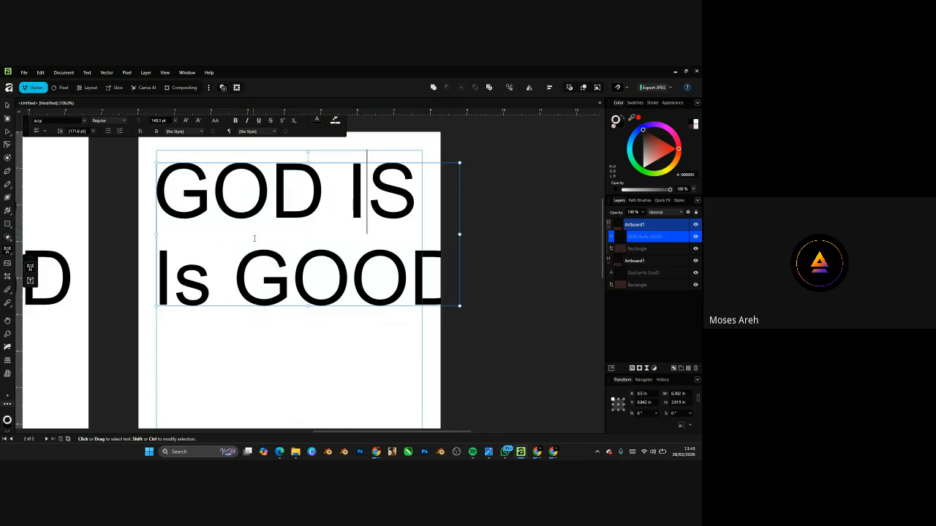
{"action": "left_click", "coordinate": [239, 272]}
- Multi-select IS, Is, and GOOD's G and second O, and colour them dark red
{"action": "left_click_drag", "start_coordinate": [211, 271], "coordinate": [147, 264]}
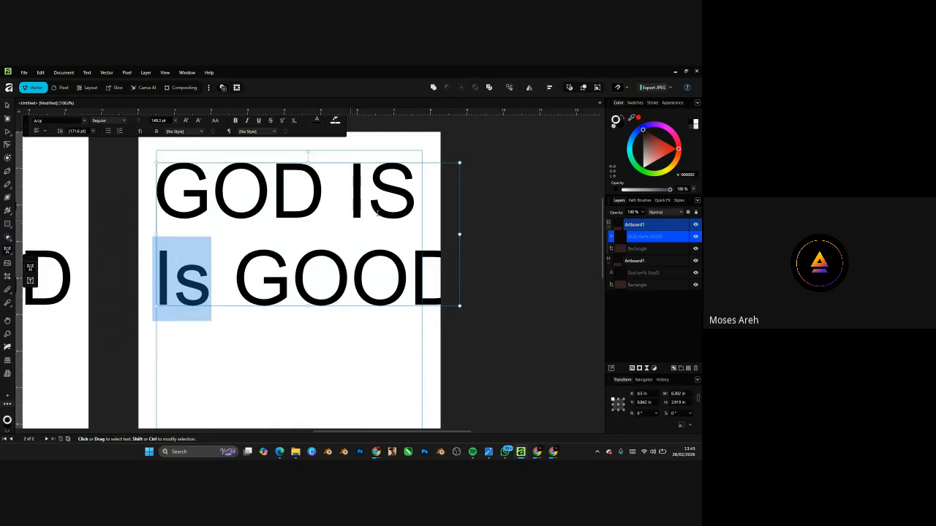
{"action": "left_click_drag", "start_coordinate": [417, 188], "coordinate": [345, 183]}
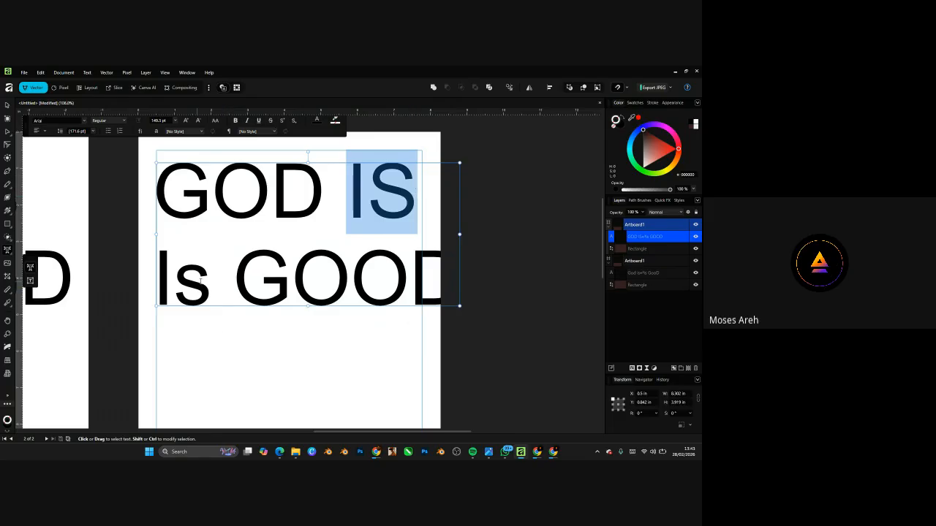
{"action": "left_click_drag", "start_coordinate": [201, 280], "coordinate": [153, 282]}
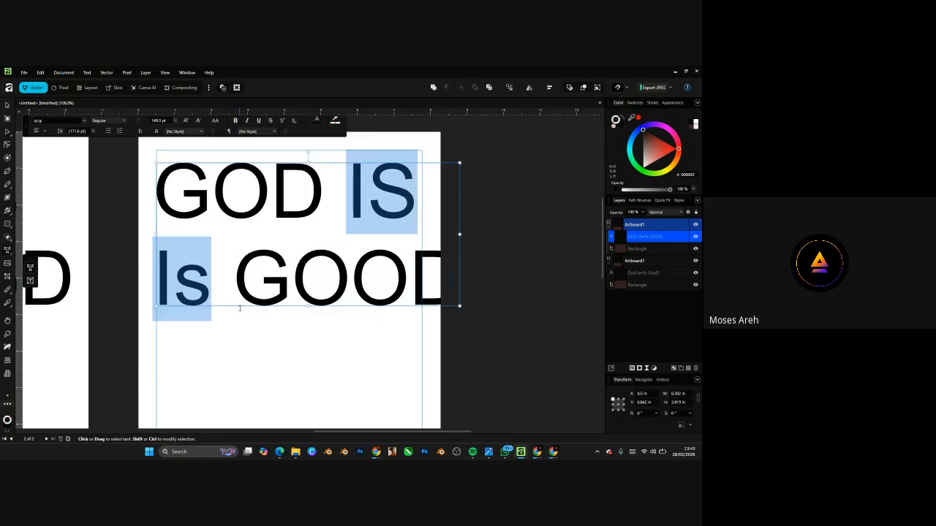
{"action": "left_click_drag", "start_coordinate": [352, 271], "coordinate": [409, 272]}
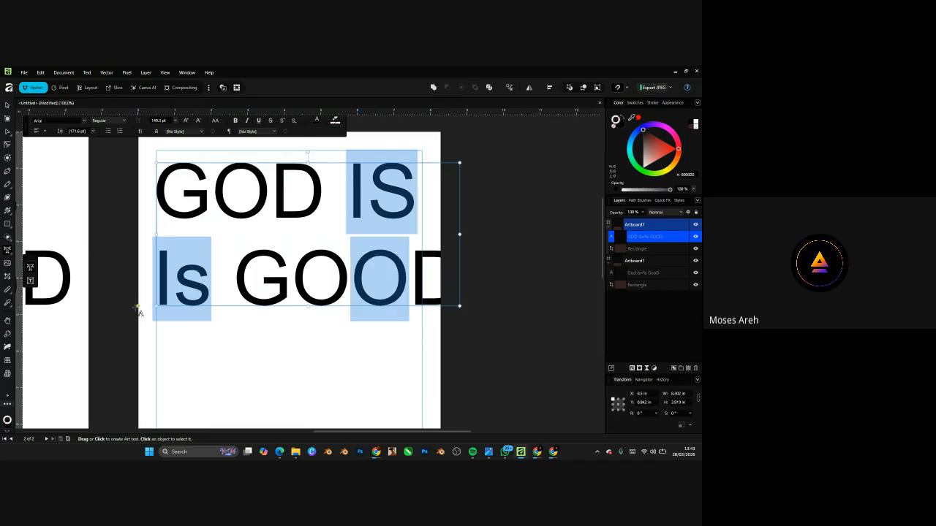
{"action": "left_click_drag", "start_coordinate": [233, 279], "coordinate": [293, 281]}
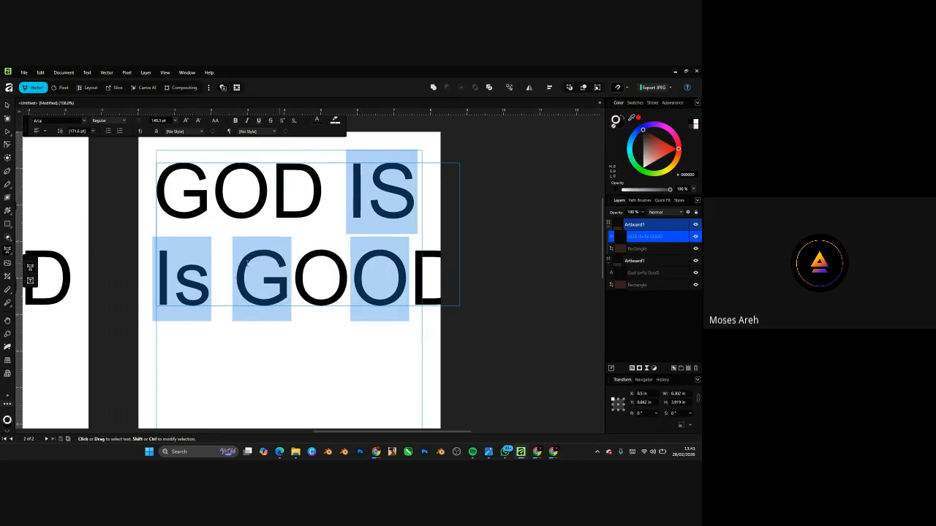
{"action": "left_click", "coordinate": [659, 138]}
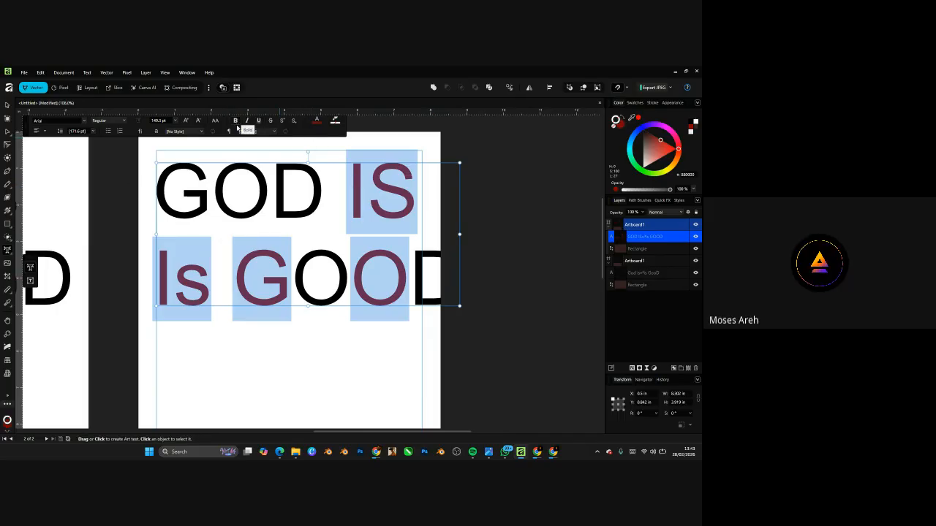
- Make the whole heading black Upper Case, reading GOD IS / IS GOOD
{"action": "left_click", "coordinate": [337, 261]}
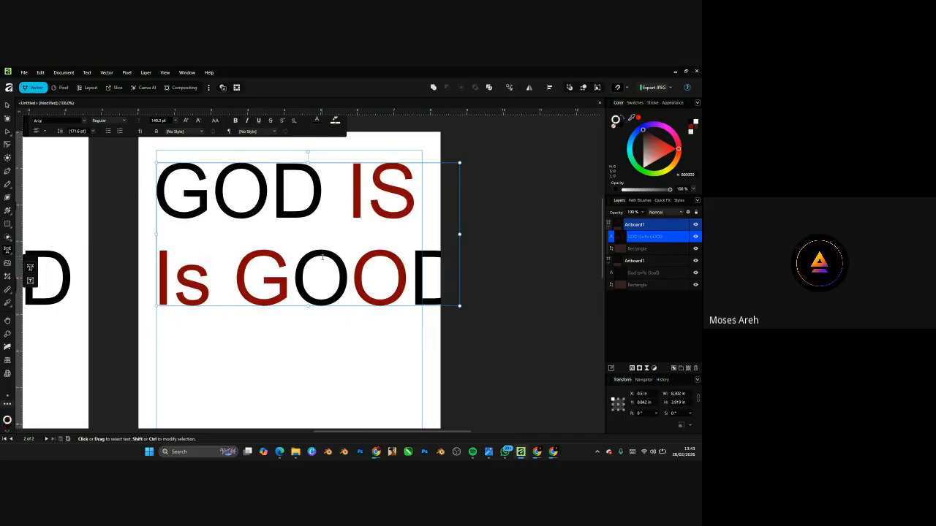
{"action": "key", "text": "ctrl+a"}
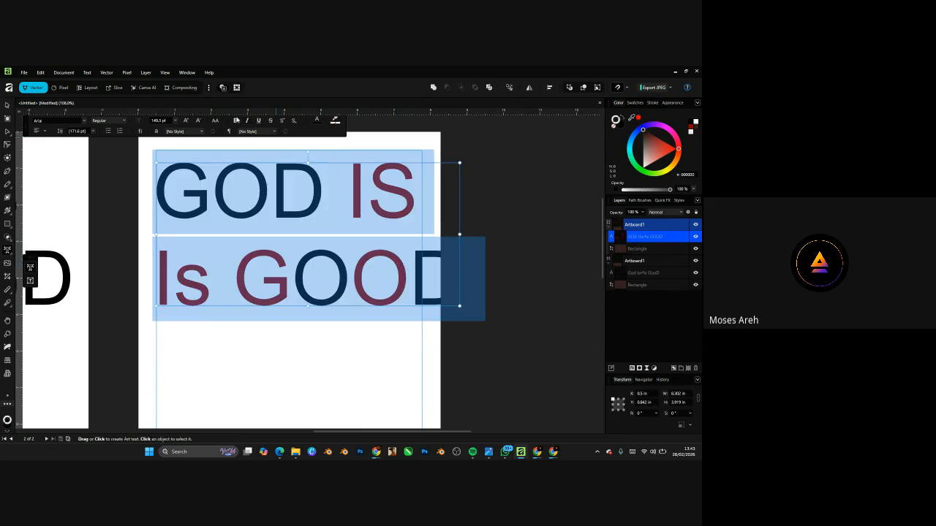
{"action": "left_click", "coordinate": [216, 122]}
{"action": "left_click", "coordinate": [226, 133]}
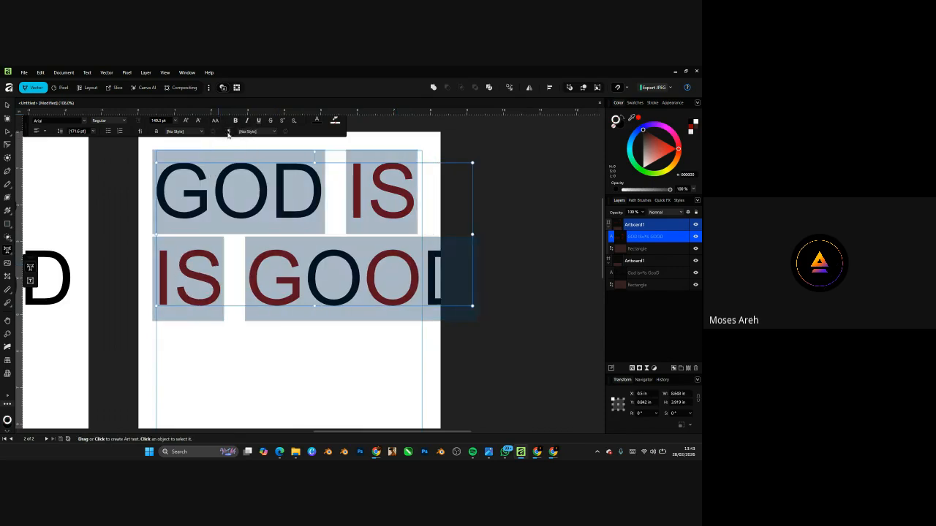
{"action": "left_click_drag", "start_coordinate": [656, 144], "coordinate": [639, 126]}
{"action": "scroll", "coordinate": [440, 287], "scroll_direction": "down", "scroll_amount": 5}
- Shrink the heading to 125.4 pt so it fits inside the artboard
{"action": "key", "text": "Escape"}
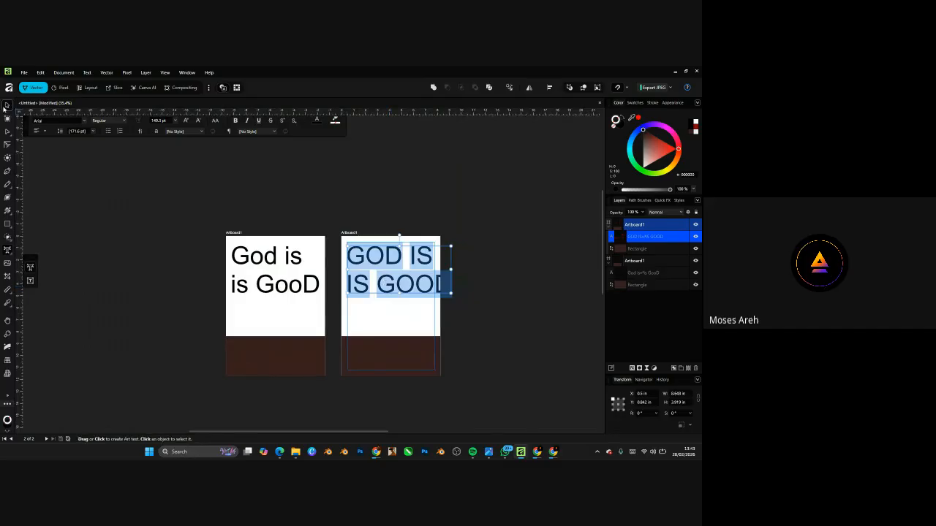
{"action": "scroll", "coordinate": [468, 285], "scroll_direction": "up", "scroll_amount": 4}
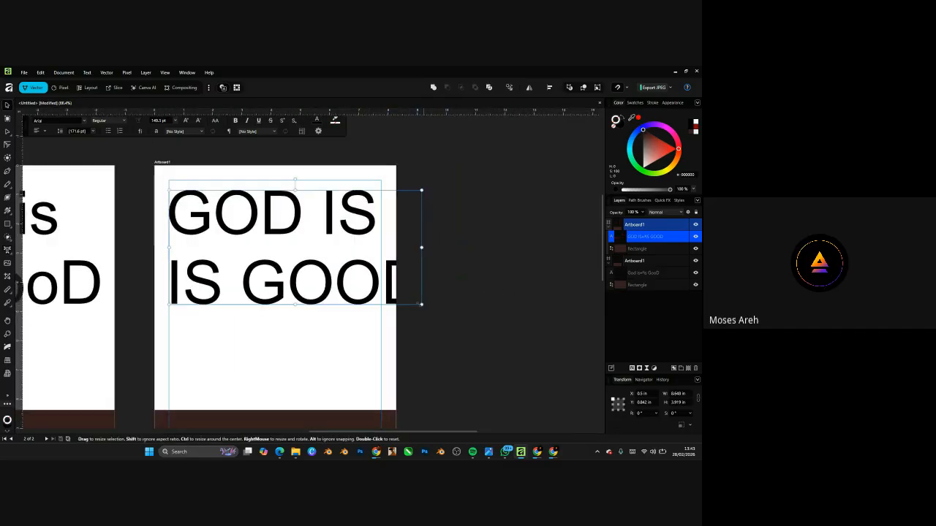
{"action": "left_click_drag", "start_coordinate": [421, 305], "coordinate": [383, 285]}
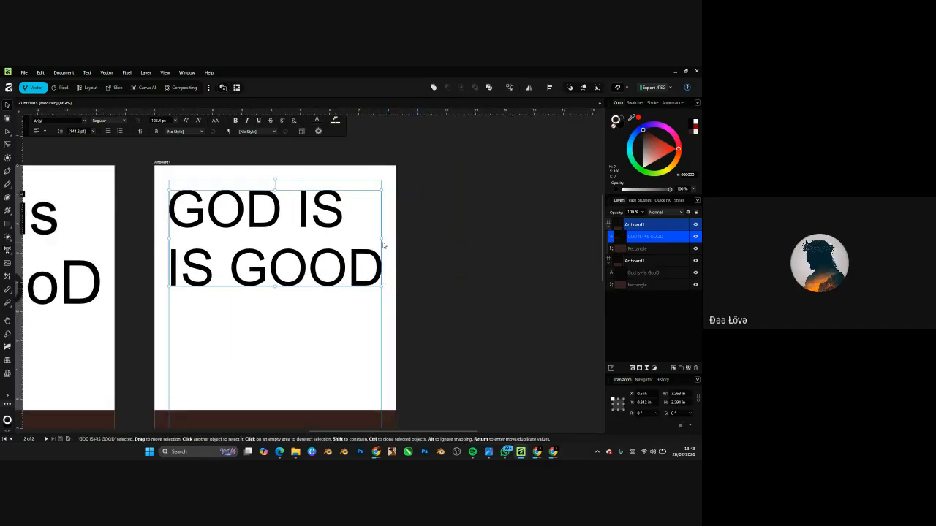
{"action": "scroll", "coordinate": [382, 245], "scroll_direction": "down", "scroll_amount": 3}
{"action": "scroll", "coordinate": [438, 259], "scroll_direction": "up", "scroll_amount": 6}
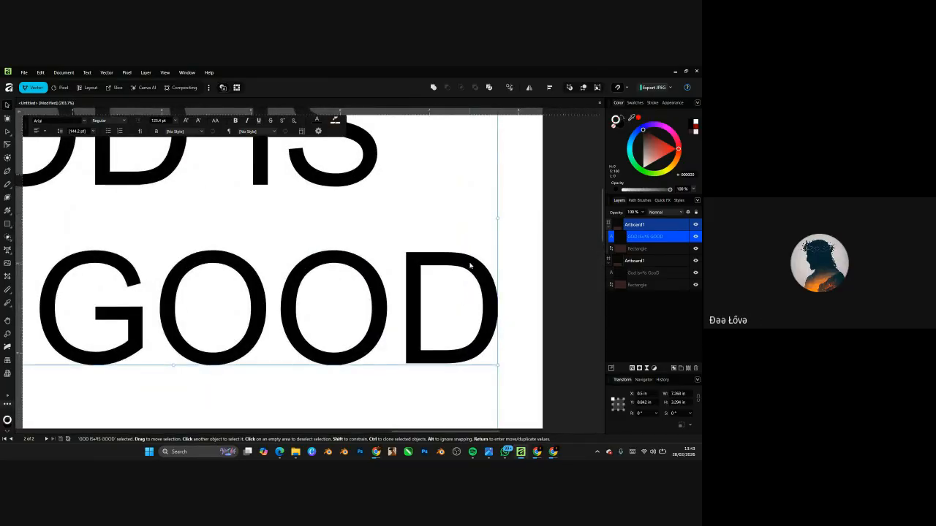
{"action": "scroll", "coordinate": [476, 268], "scroll_direction": "down", "scroll_amount": 3}
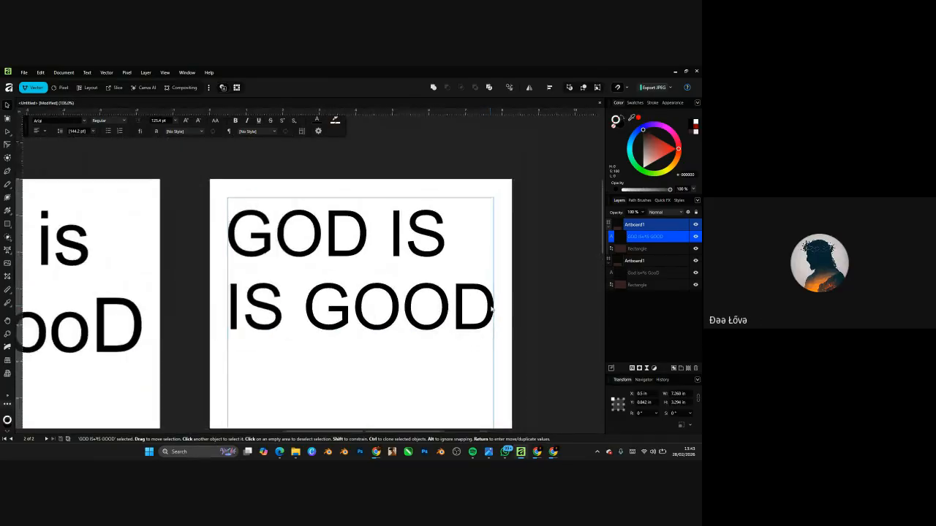
{"action": "scroll", "coordinate": [443, 232], "scroll_direction": "down", "scroll_amount": 3}
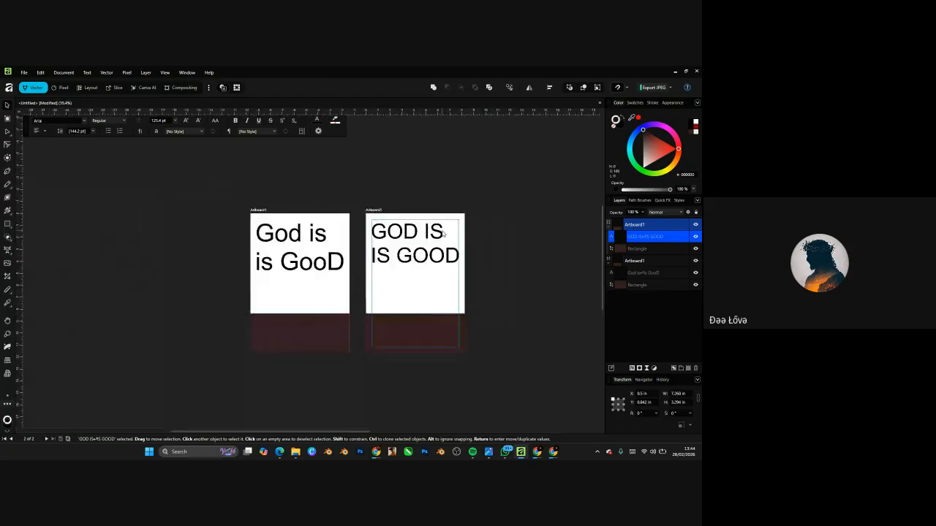
{"action": "scroll", "coordinate": [477, 235], "scroll_direction": "up", "scroll_amount": 1}
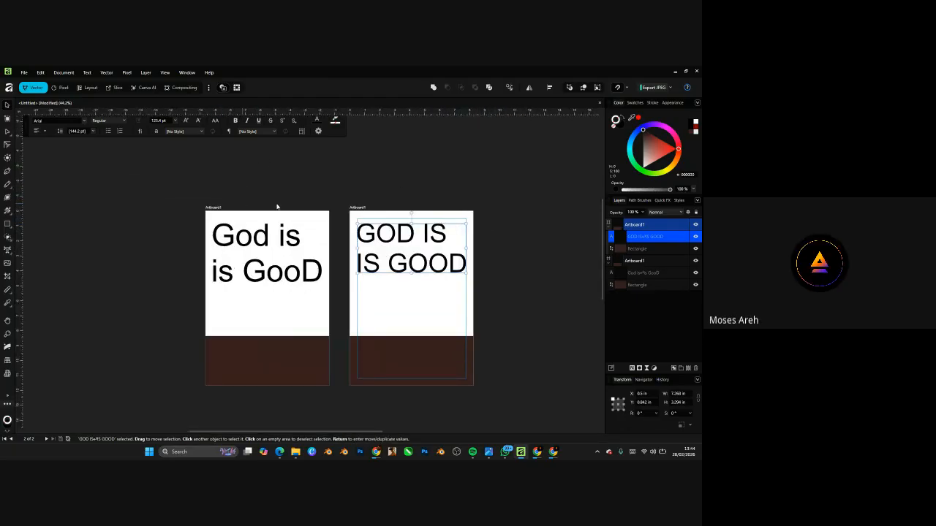
{"action": "scroll", "coordinate": [314, 247], "scroll_direction": "up", "scroll_amount": 3}
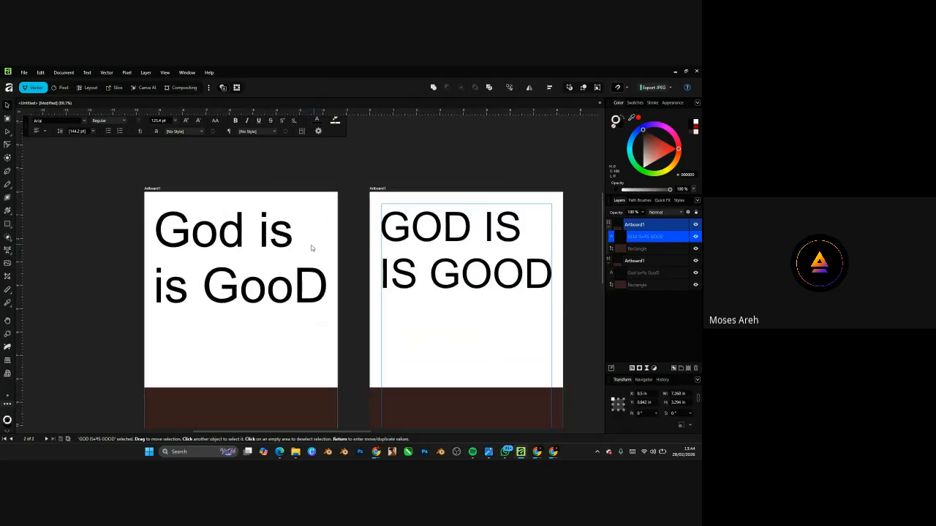
{"action": "left_click", "coordinate": [150, 188]}
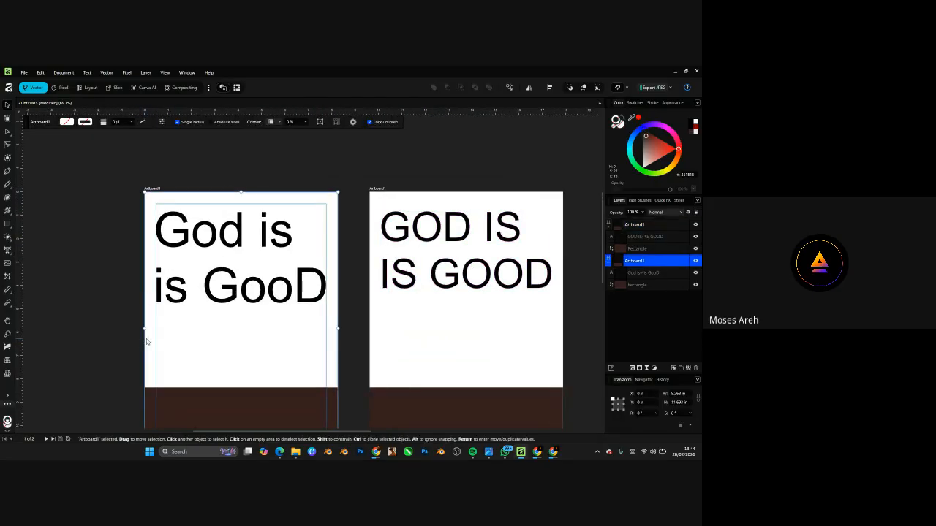
{"action": "scroll", "coordinate": [168, 304], "scroll_direction": "down", "scroll_amount": 4}
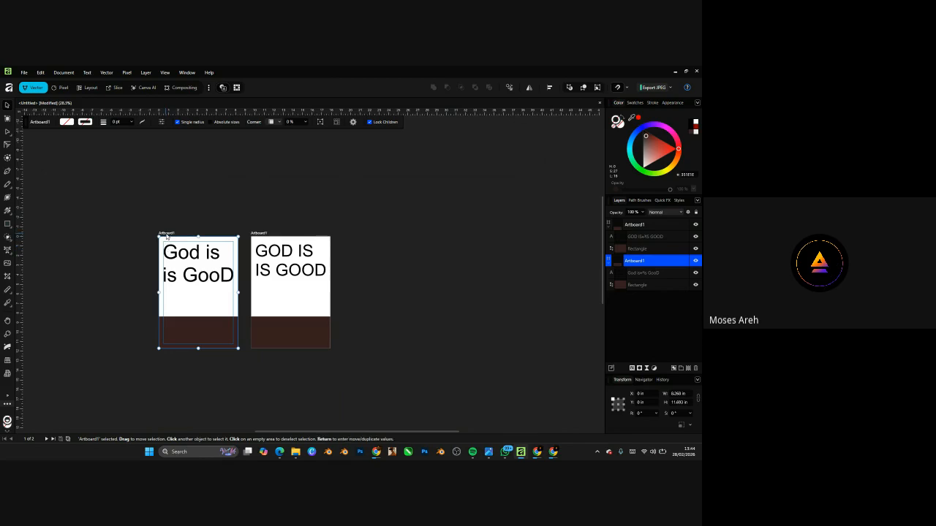
{"action": "mouse_move", "coordinate": [167, 236]}
{"action": "left_mouse_down"}
{"action": "mouse_move", "coordinate": [236, 236]}
{"action": "mouse_move", "coordinate": [150, 229]}
{"action": "left_mouse_up"}
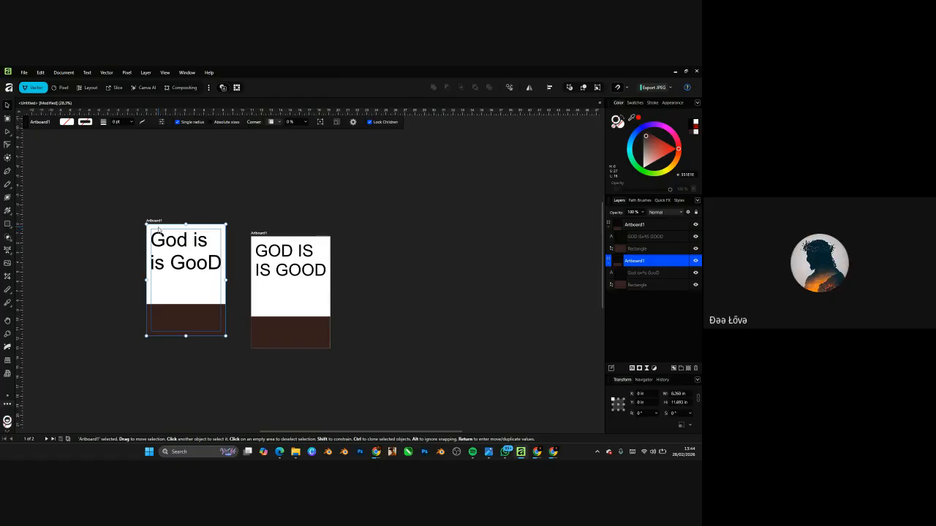
{"action": "left_click_drag", "start_coordinate": [161, 221], "coordinate": [390, 212]}
{"action": "left_click", "coordinate": [260, 234]}
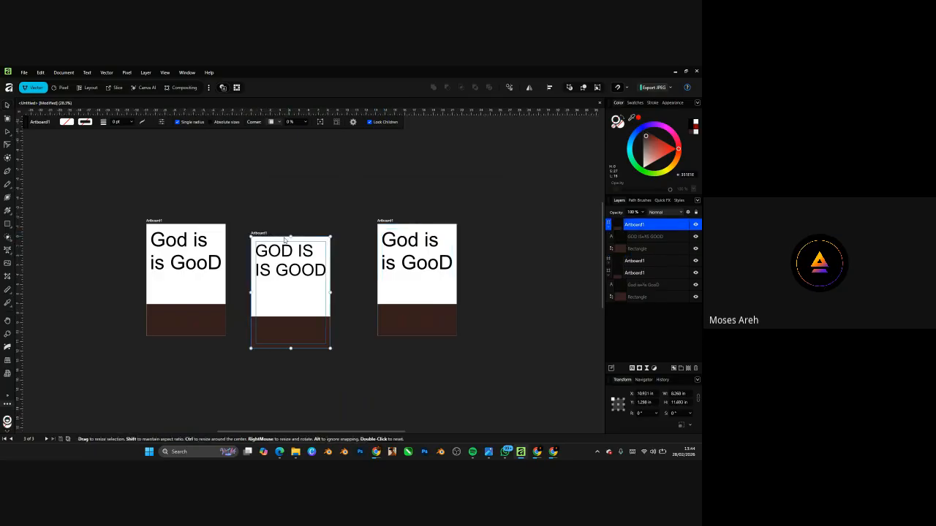
{"action": "left_click", "coordinate": [388, 223]}
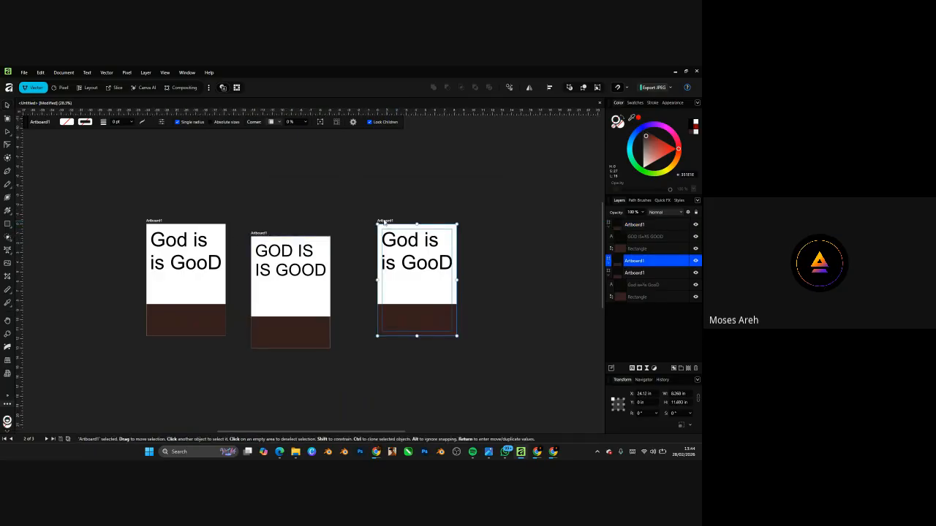
{"action": "left_click_drag", "start_coordinate": [384, 221], "coordinate": [270, 107]}
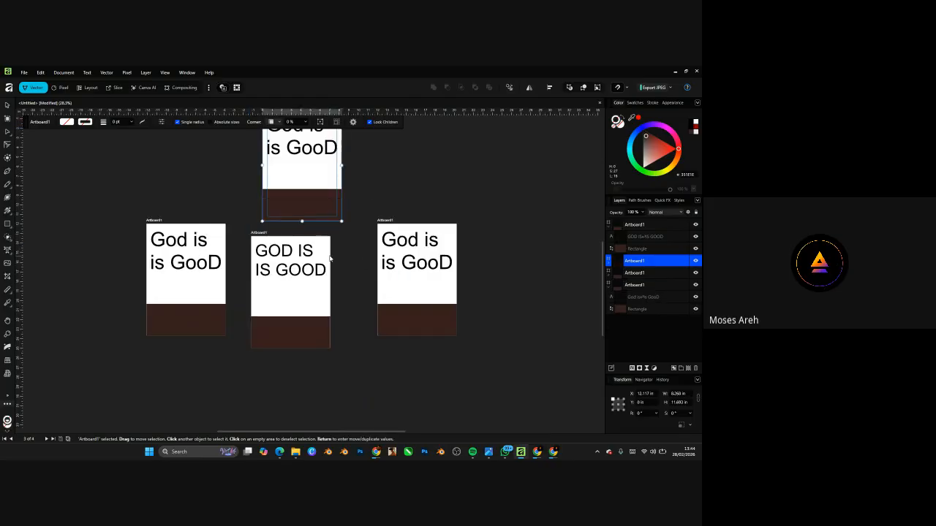
{"action": "key", "text": "ctrl+z"}
{"action": "key", "text": "Delete"}
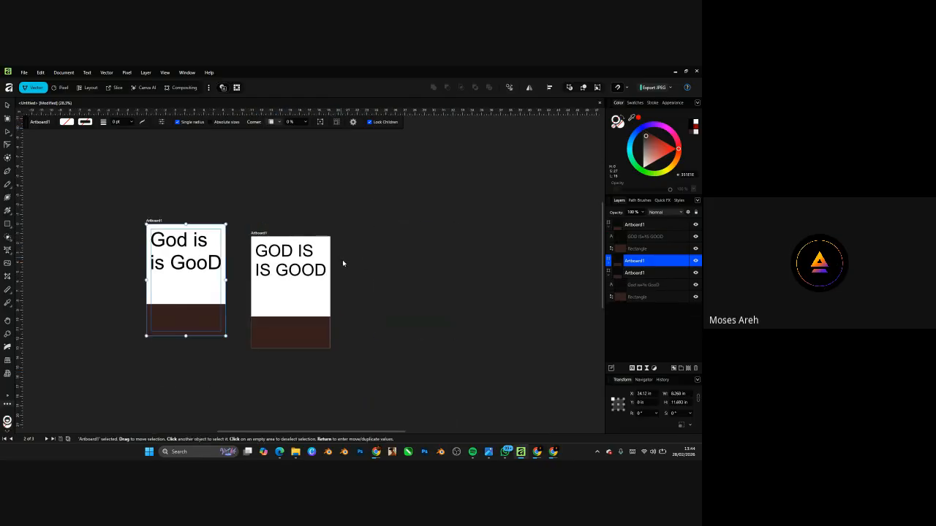
{"action": "scroll", "coordinate": [163, 233], "scroll_direction": "up", "scroll_amount": 5}
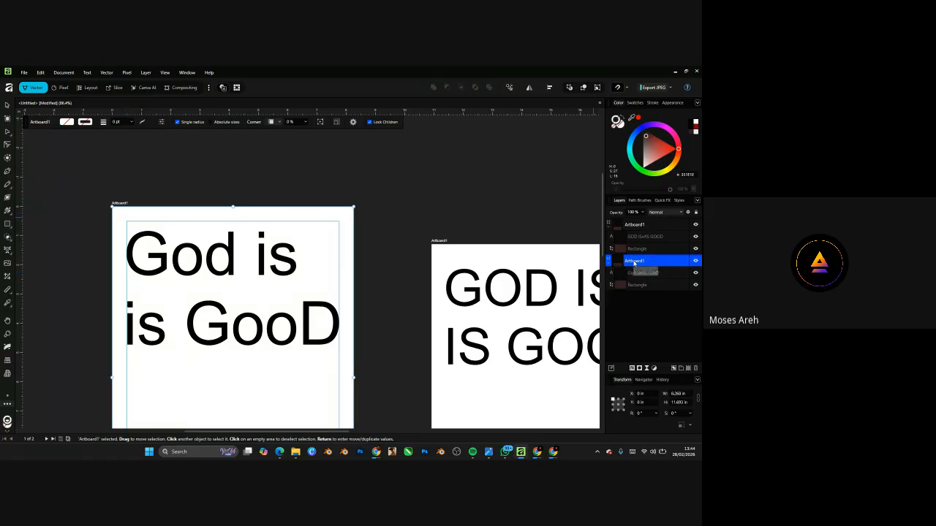
- Duplicate the lowercase God is artboard and place the copy above the original
{"action": "right_click", "coordinate": [634, 264]}
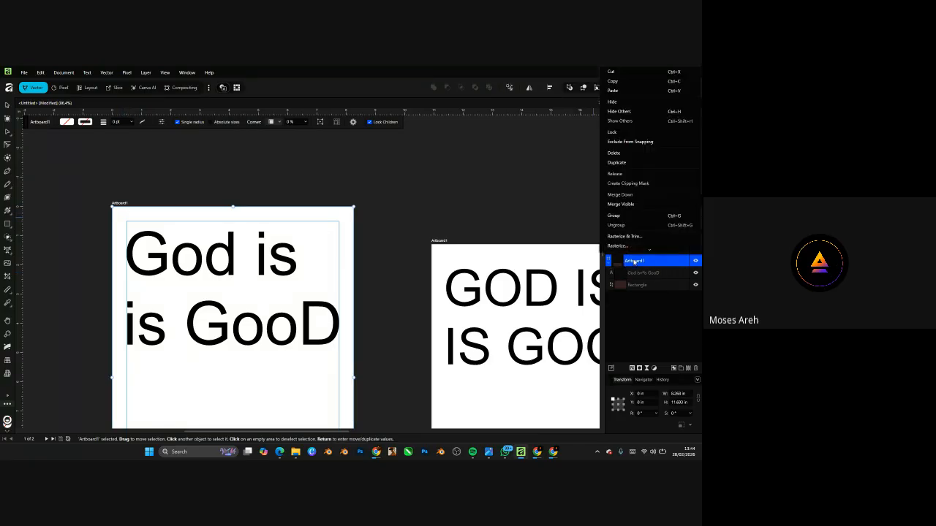
{"action": "left_click", "coordinate": [620, 163]}
{"action": "scroll", "coordinate": [131, 241], "scroll_direction": "down", "scroll_amount": 5}
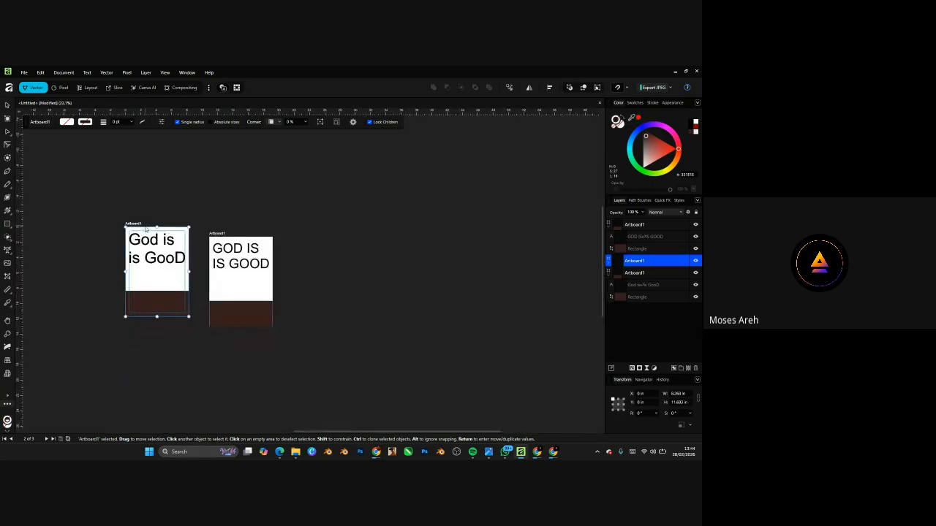
{"action": "left_click_drag", "start_coordinate": [131, 223], "coordinate": [128, 124]}
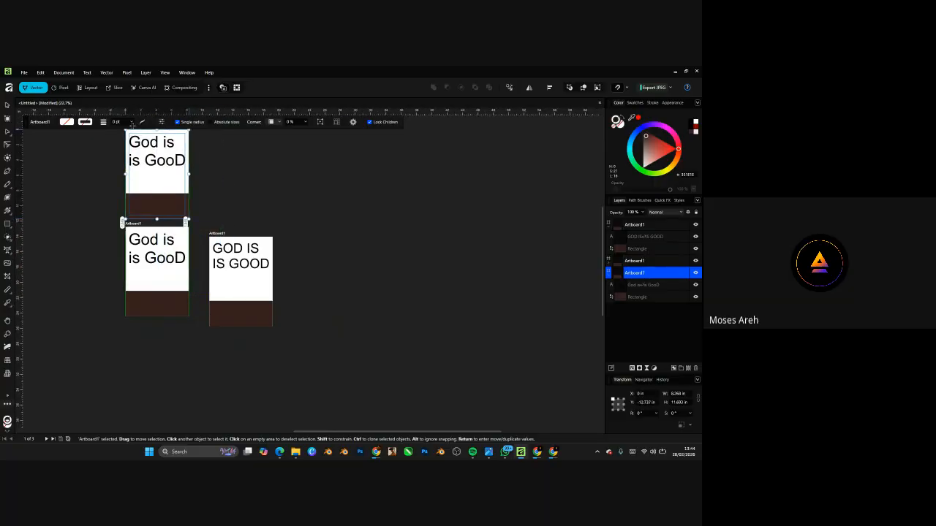
- Move the GOD IS artboard further right to X 20.281 in
{"action": "scroll", "coordinate": [214, 237], "scroll_direction": "up", "scroll_amount": 2}
{"action": "left_click", "coordinate": [218, 241]}
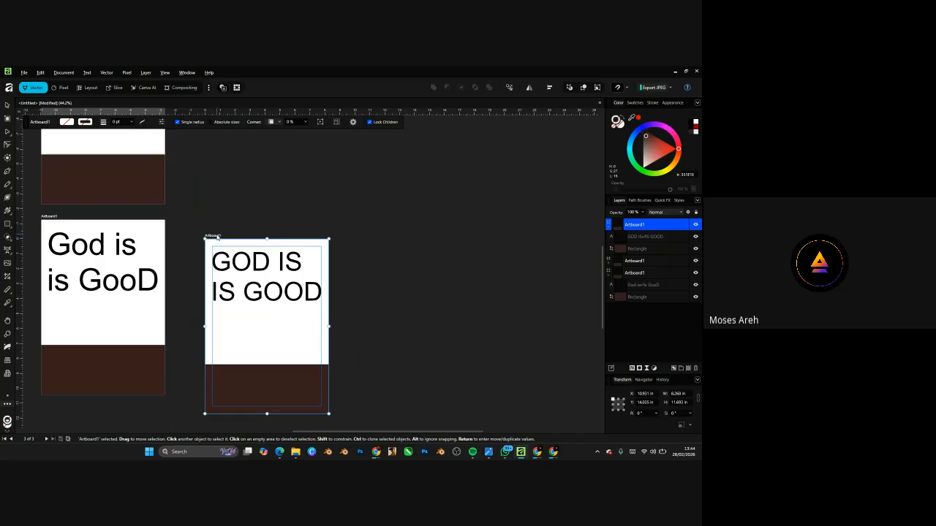
{"action": "left_click_drag", "start_coordinate": [217, 238], "coordinate": [356, 238]}
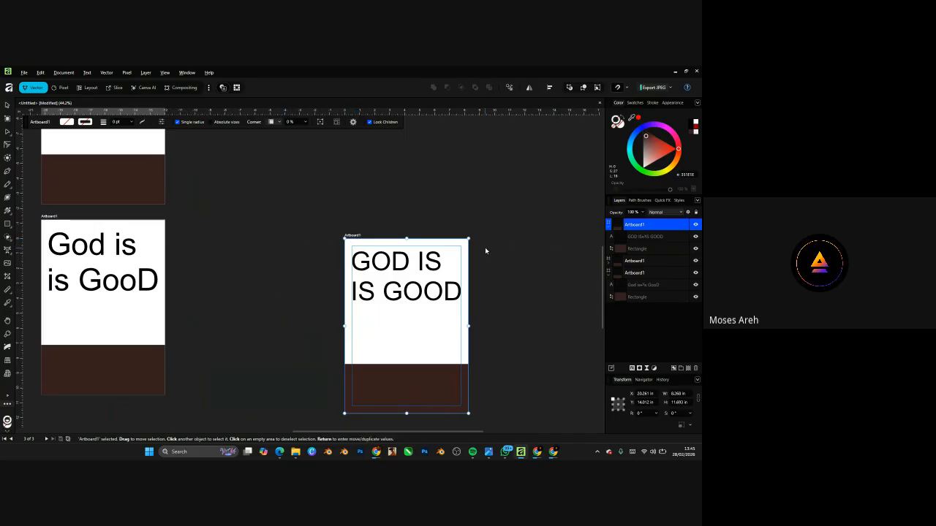
- With the Artistic Text tool, delete the repeated IS from the heading's second line
{"action": "scroll", "coordinate": [483, 241], "scroll_direction": "down", "scroll_amount": 5}
{"action": "scroll", "coordinate": [470, 232], "scroll_direction": "up", "scroll_amount": 5}
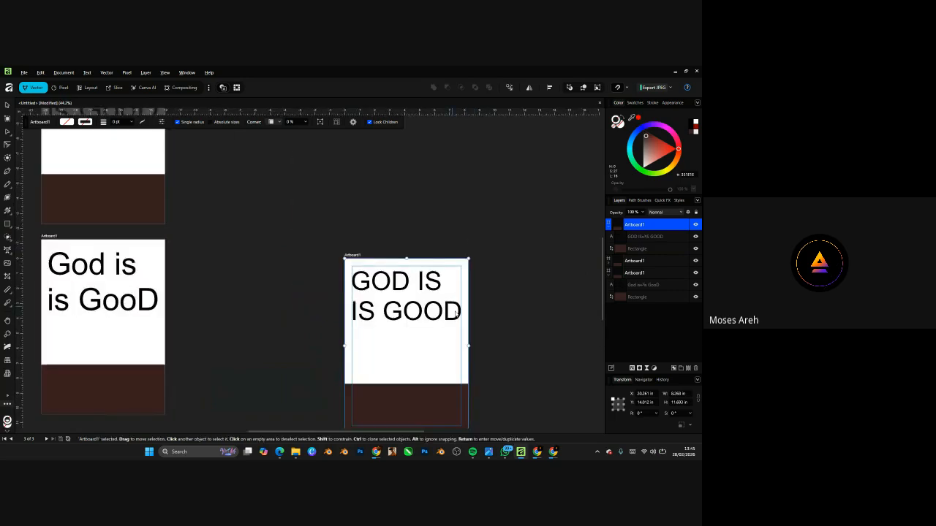
{"action": "left_click", "coordinate": [488, 273]}
{"action": "scroll", "coordinate": [386, 212], "scroll_direction": "down", "scroll_amount": 5}
{"action": "scroll", "coordinate": [403, 247], "scroll_direction": "up", "scroll_amount": 5}
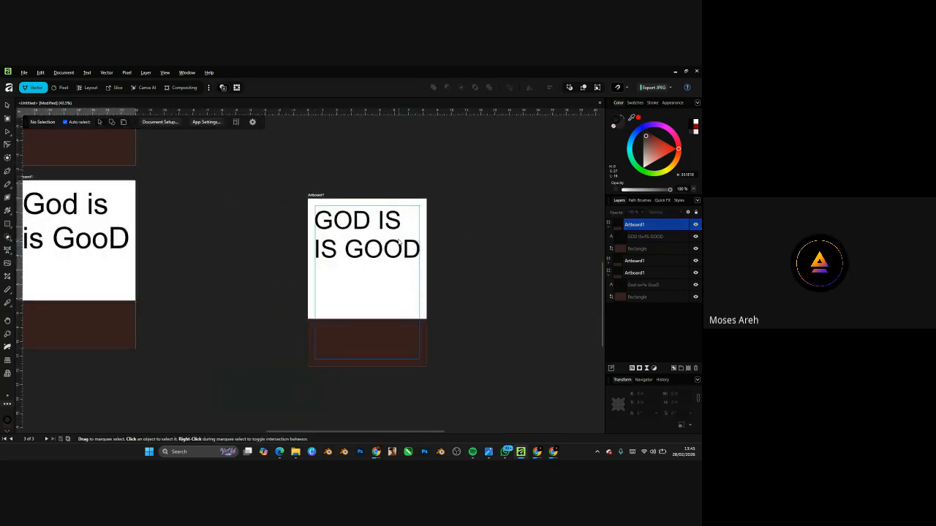
{"action": "left_click", "coordinate": [395, 238]}
{"action": "scroll", "coordinate": [396, 238], "scroll_direction": "up", "scroll_amount": 2}
{"action": "key", "text": "t"}
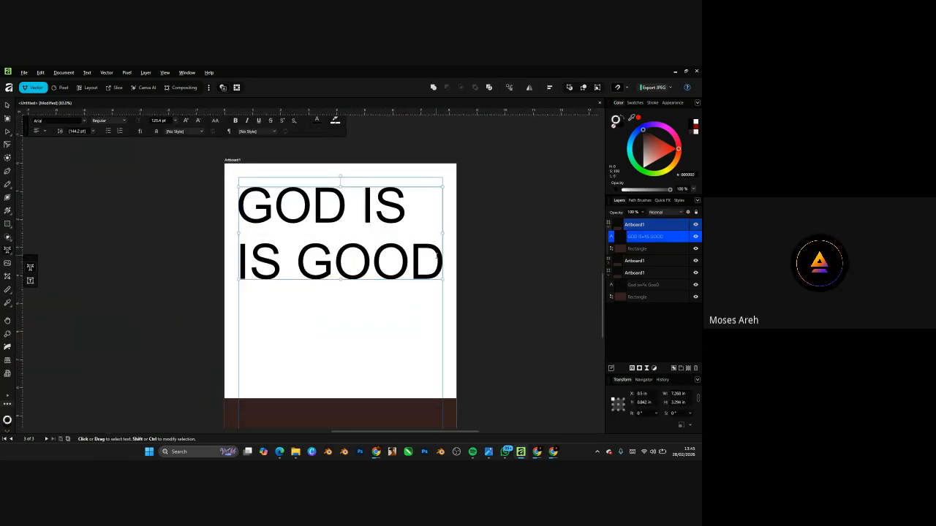
{"action": "left_click_drag", "start_coordinate": [284, 262], "coordinate": [200, 265]}
{"action": "key", "text": "BackSpace"}
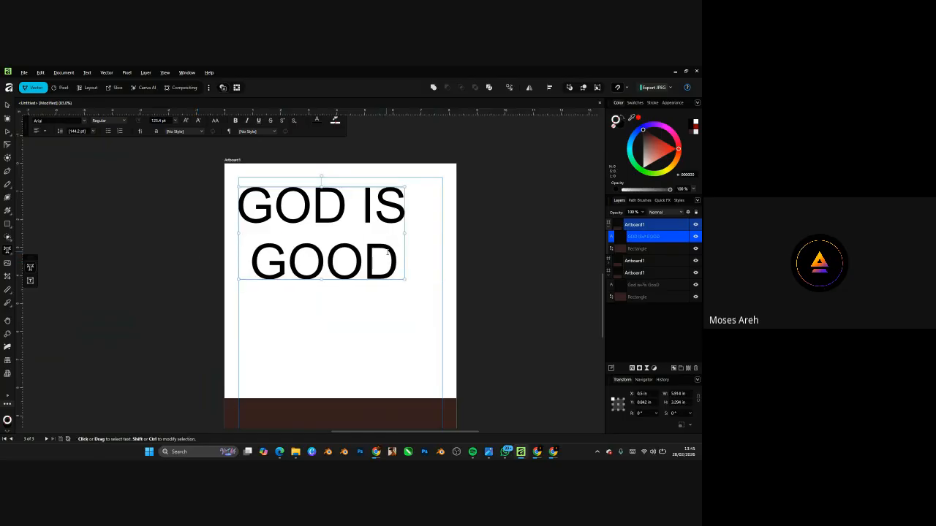
- Remove the stray space before GOOD and select the word GOOD
{"action": "left_click", "coordinate": [253, 256]}
{"action": "key", "text": "BackSpace"}
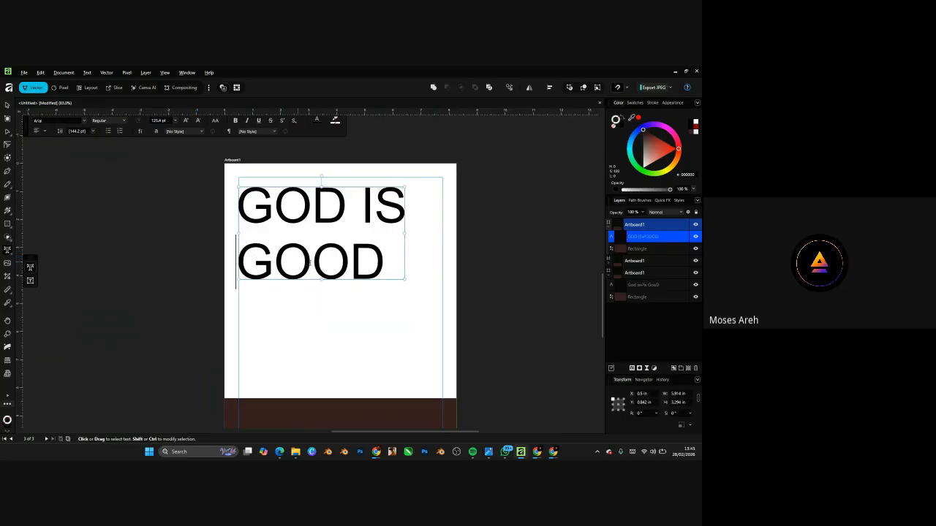
{"action": "triple_click", "coordinate": [400, 194]}
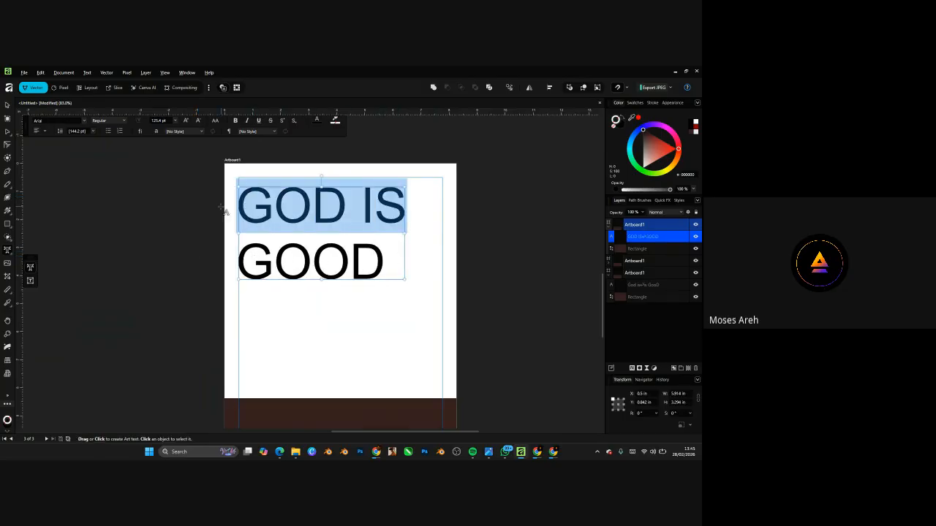
{"action": "left_click", "coordinate": [381, 263]}
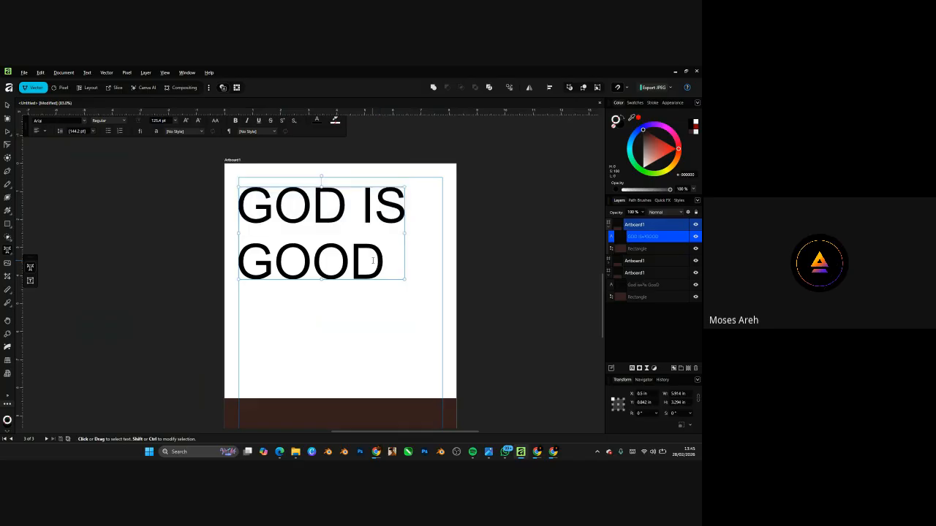
{"action": "key", "text": "shift+Left"}
{"action": "key", "text": "shift+Left"}
{"action": "key", "text": "shift+Left"}
{"action": "key", "text": "shift+Left"}
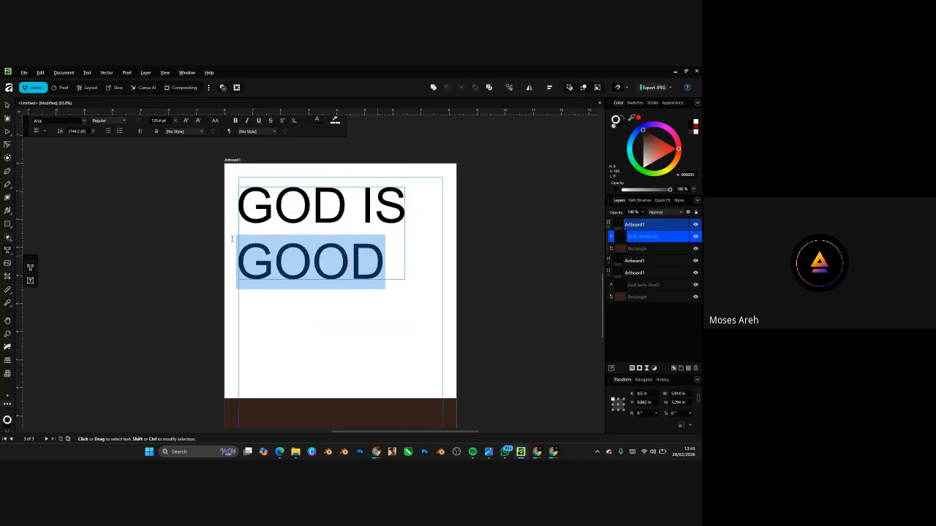
- Choose 96 pt from the Paragraph Leading dropdown for the heading, then resume editing it
{"action": "left_click", "coordinate": [93, 132]}
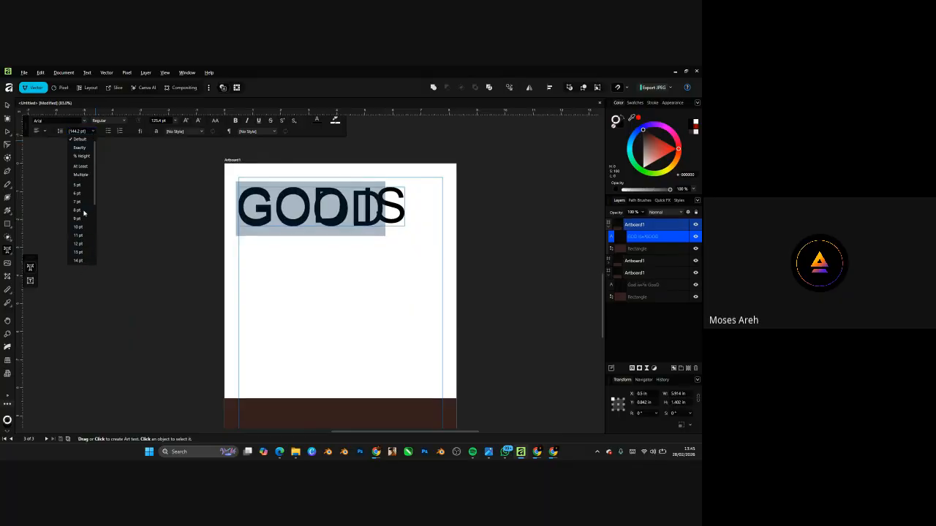
{"action": "scroll", "coordinate": [82, 213], "scroll_direction": "down", "scroll_amount": 4}
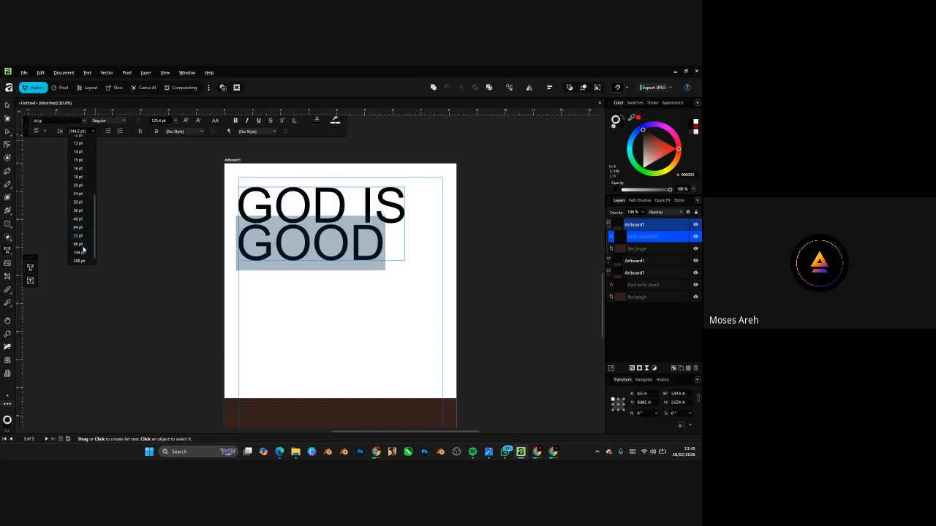
{"action": "left_click", "coordinate": [82, 244]}
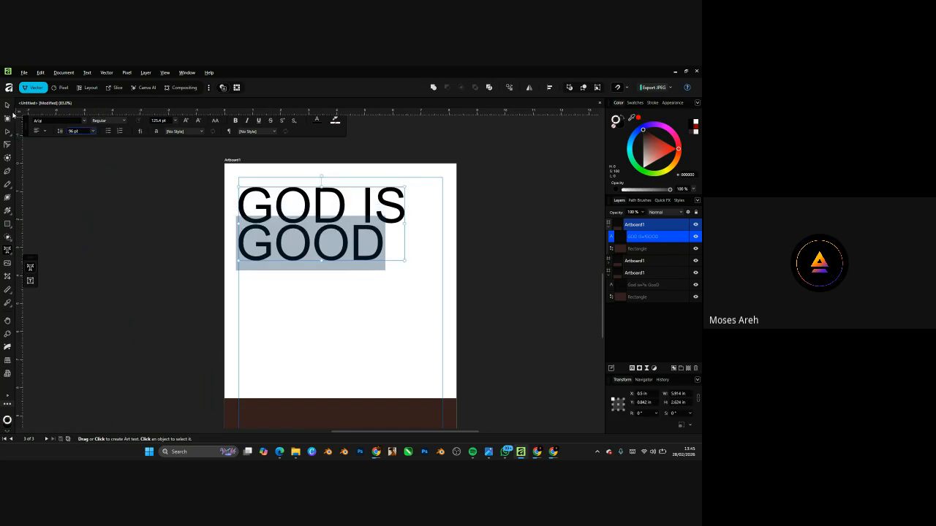
{"action": "left_click", "coordinate": [8, 105]}
{"action": "double_click", "coordinate": [380, 246]}
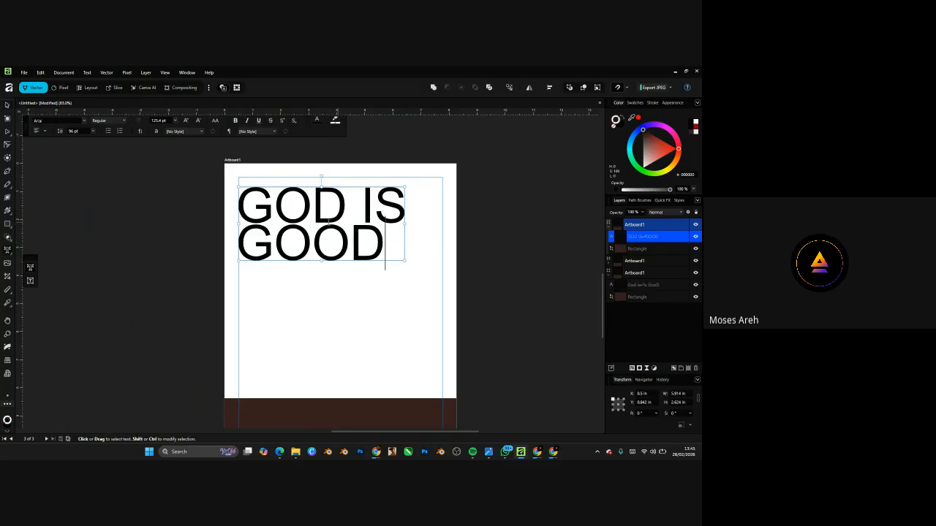
{"action": "scroll", "coordinate": [307, 224], "scroll_direction": "up", "scroll_amount": 6}
{"action": "scroll", "coordinate": [410, 299], "scroll_direction": "down", "scroll_amount": 6}
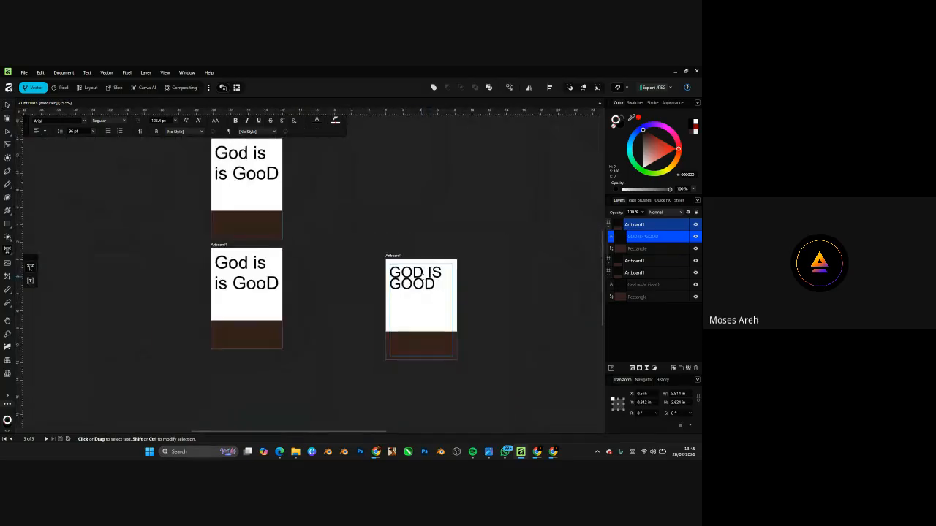
{"action": "scroll", "coordinate": [399, 309], "scroll_direction": "up", "scroll_amount": 3}
{"action": "scroll", "coordinate": [400, 309], "scroll_direction": "down", "scroll_amount": 3}
{"action": "scroll", "coordinate": [229, 160], "scroll_direction": "up", "scroll_amount": 5}
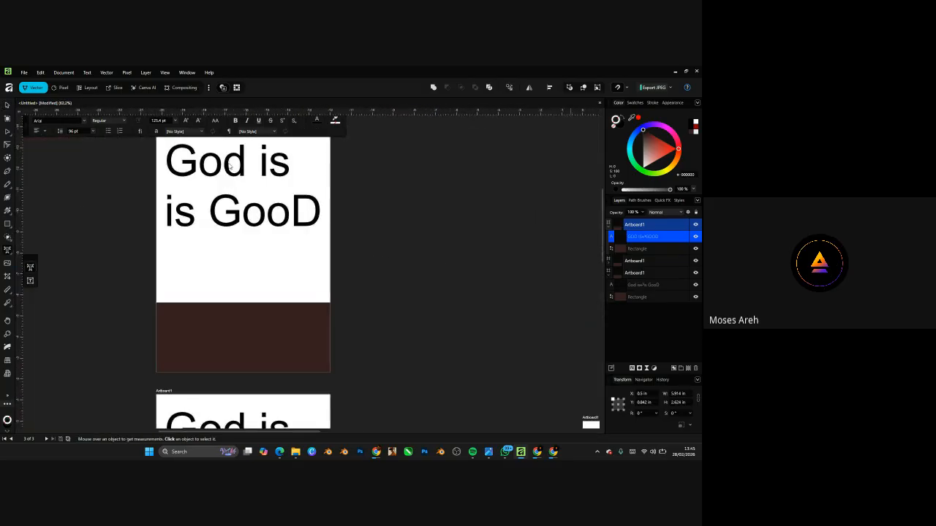
{"action": "scroll", "coordinate": [212, 181], "scroll_direction": "down", "scroll_amount": 3}
{"action": "scroll", "coordinate": [212, 181], "scroll_direction": "down", "scroll_amount": 3}
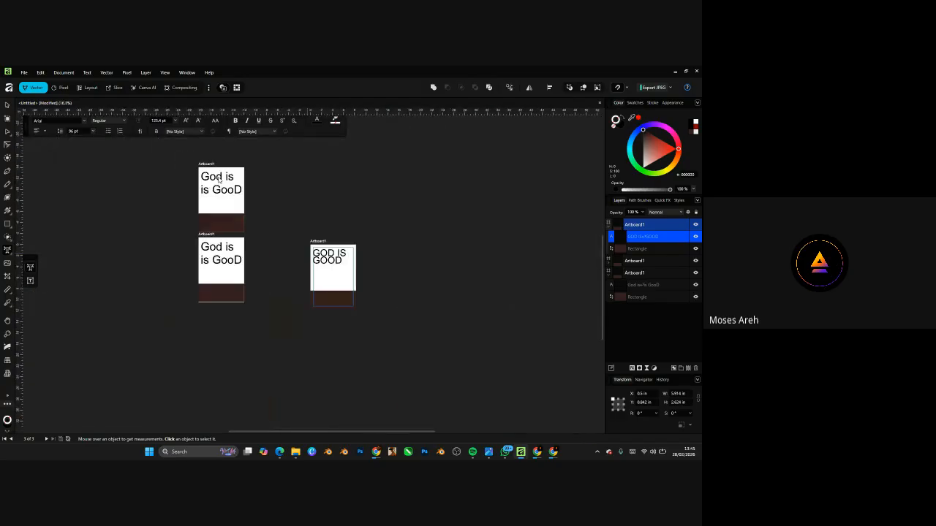
{"action": "scroll", "coordinate": [322, 277], "scroll_direction": "up", "scroll_amount": 5}
{"action": "scroll", "coordinate": [326, 275], "scroll_direction": "down", "scroll_amount": 2}
{"action": "scroll", "coordinate": [326, 275], "scroll_direction": "up", "scroll_amount": 4}
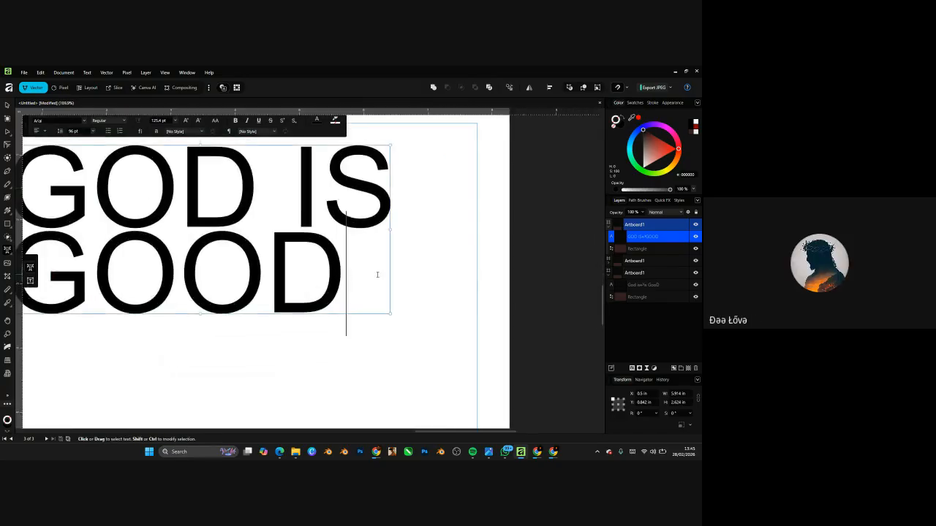
{"action": "scroll", "coordinate": [358, 266], "scroll_direction": "down", "scroll_amount": 3}
{"action": "left_click_drag", "start_coordinate": [357, 267], "coordinate": [157, 266]}
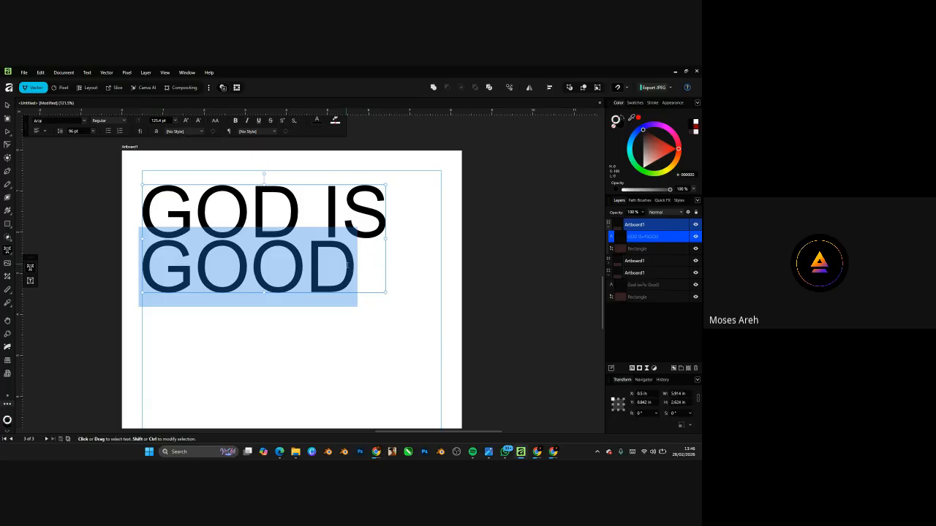
- Enlarge GOOD via Increase Font Size, 136 pt then 144 pt, and reselect the word
{"action": "left_click", "coordinate": [186, 123]}
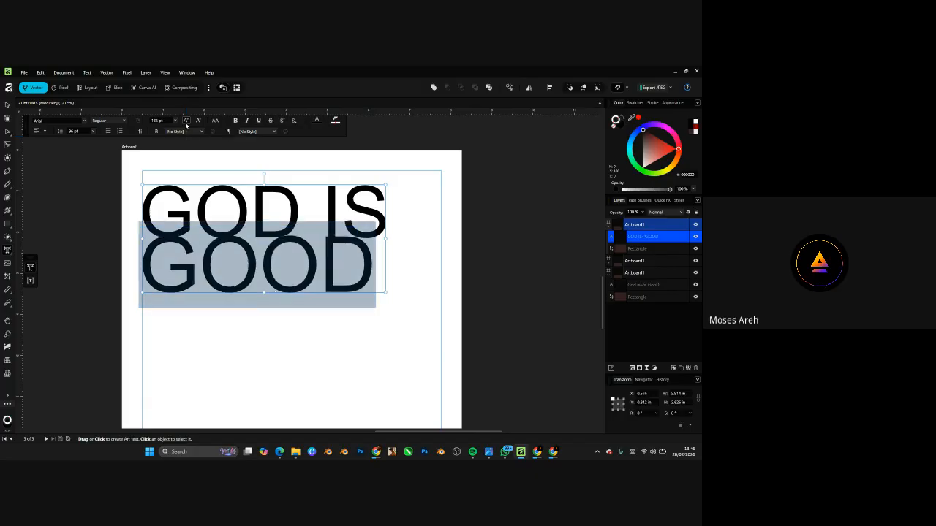
{"action": "left_click", "coordinate": [186, 123]}
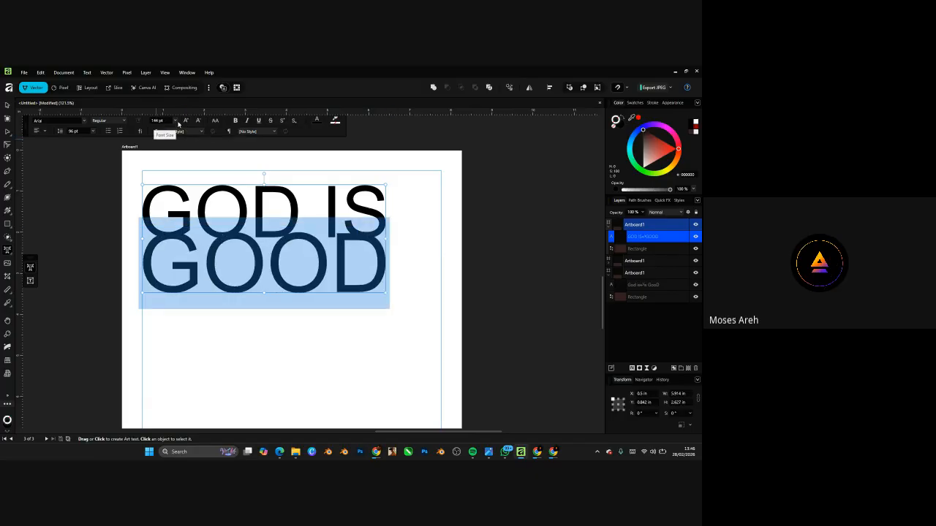
{"action": "key", "text": "ctrl+z"}
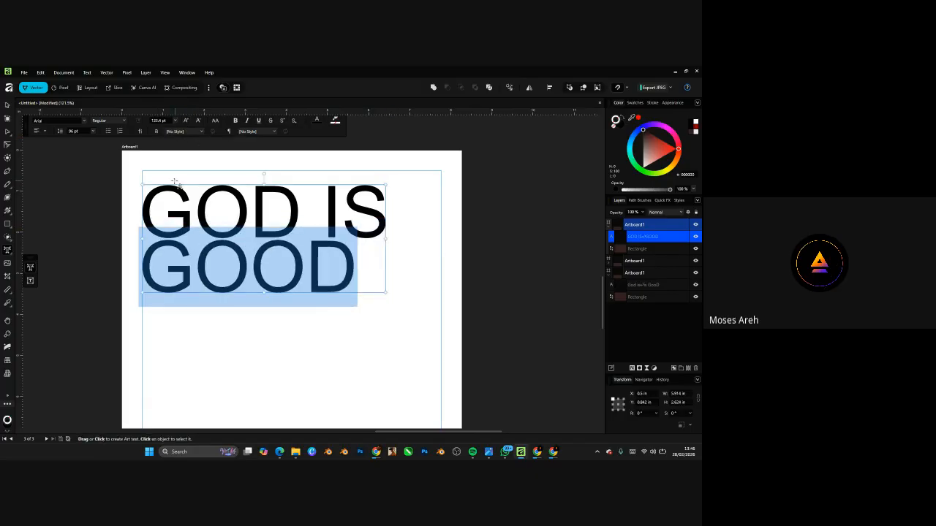
{"action": "left_click", "coordinate": [187, 121]}
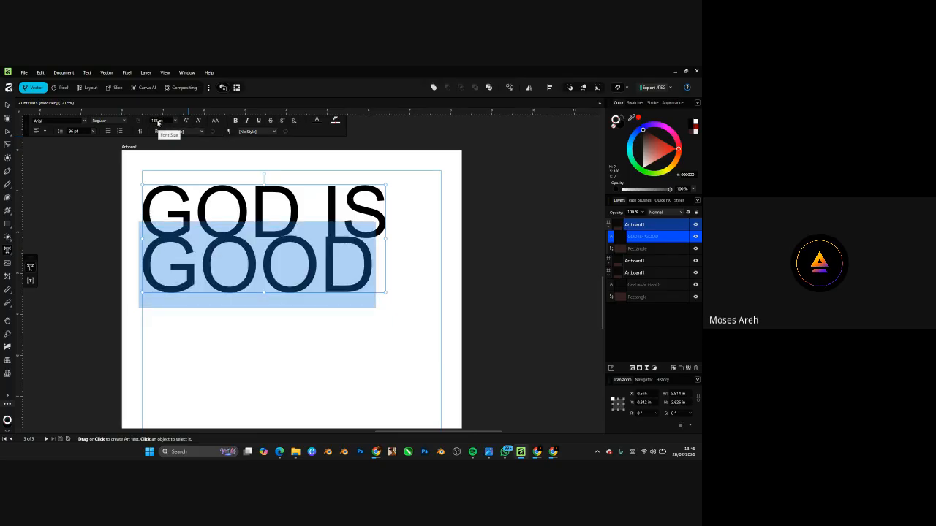
{"action": "left_click", "coordinate": [186, 121]}
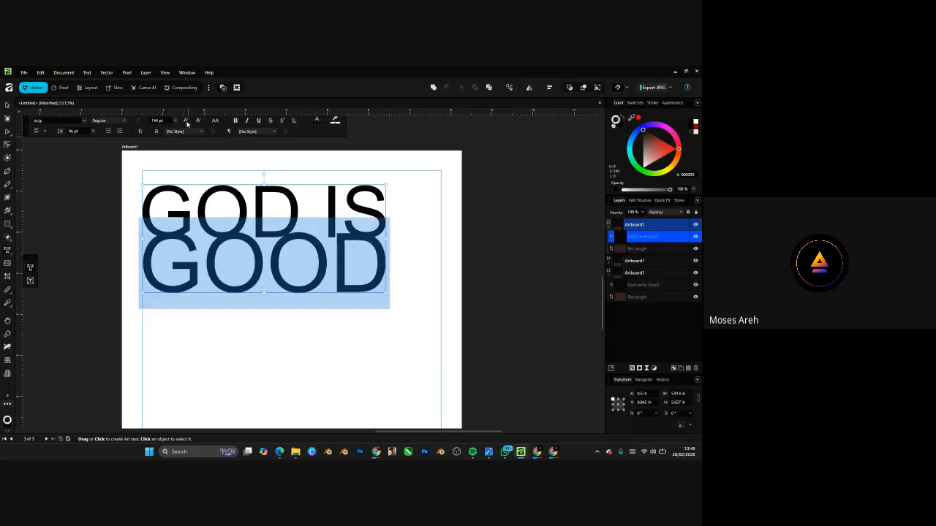
{"action": "left_click", "coordinate": [194, 212]}
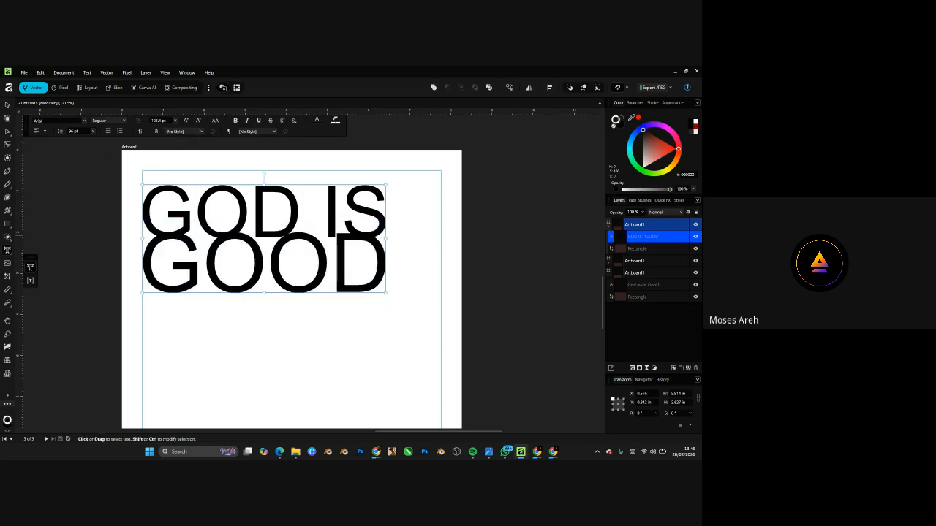
{"action": "left_click", "coordinate": [149, 260]}
{"action": "left_click_drag", "start_coordinate": [150, 259], "coordinate": [374, 256]}
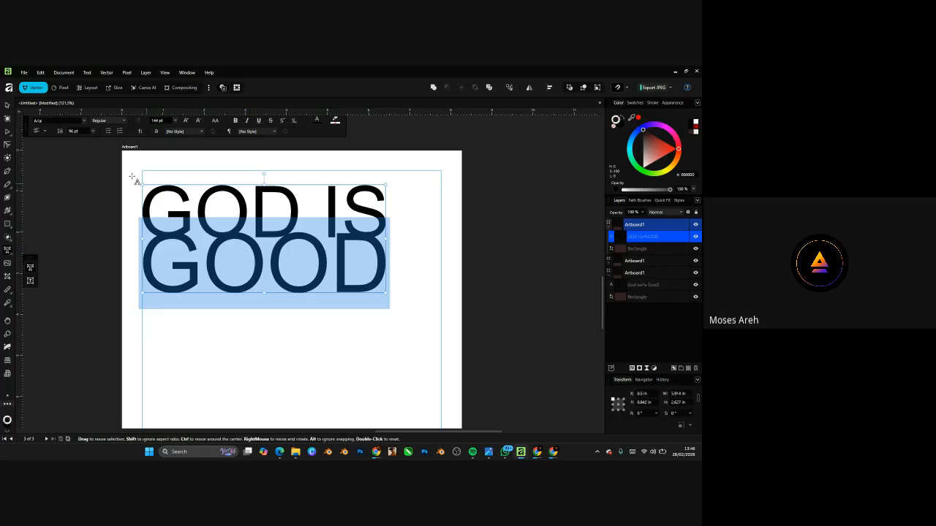
- Enter 120 pt paragraph leading for GOOD, then change it to 115 pt
{"action": "left_click", "coordinate": [94, 132]}
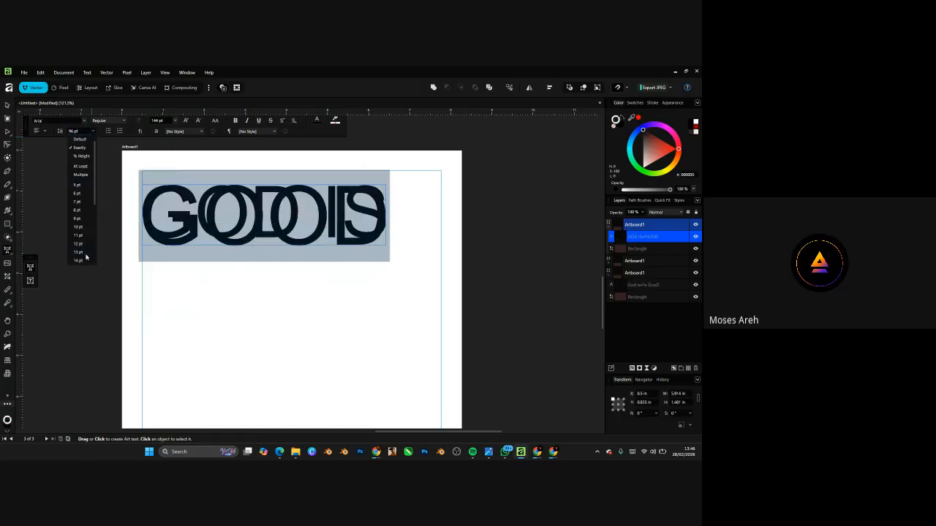
{"action": "scroll", "coordinate": [80, 234], "scroll_direction": "down", "scroll_amount": 3}
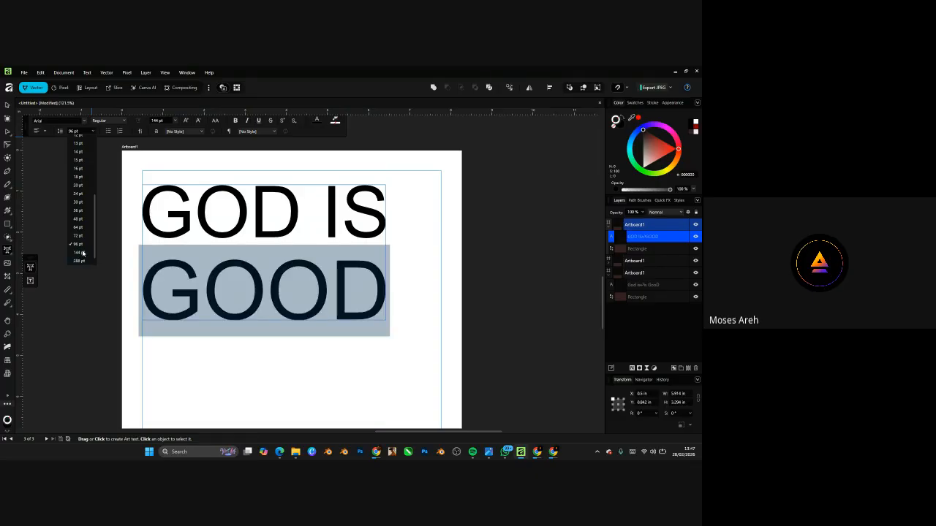
{"action": "left_click", "coordinate": [79, 130]}
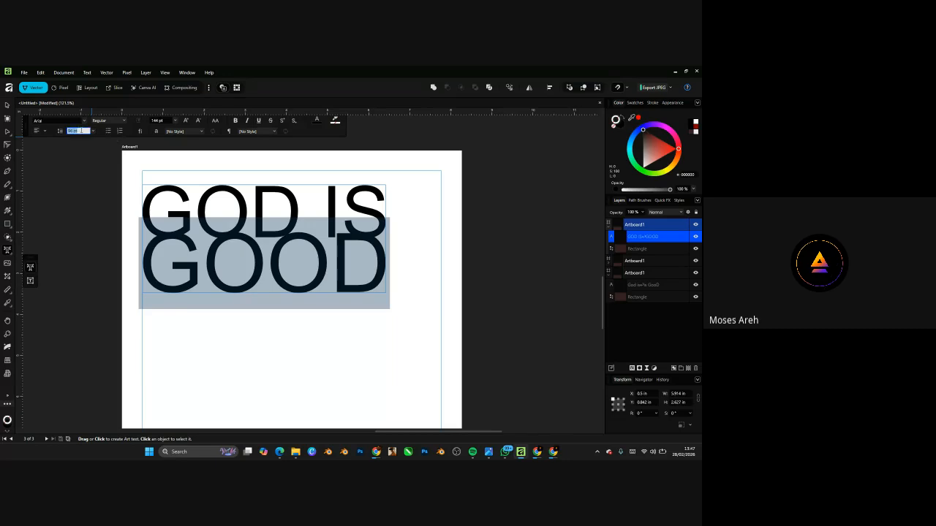
{"action": "type", "text": "120"}
{"action": "key", "text": "Return"}
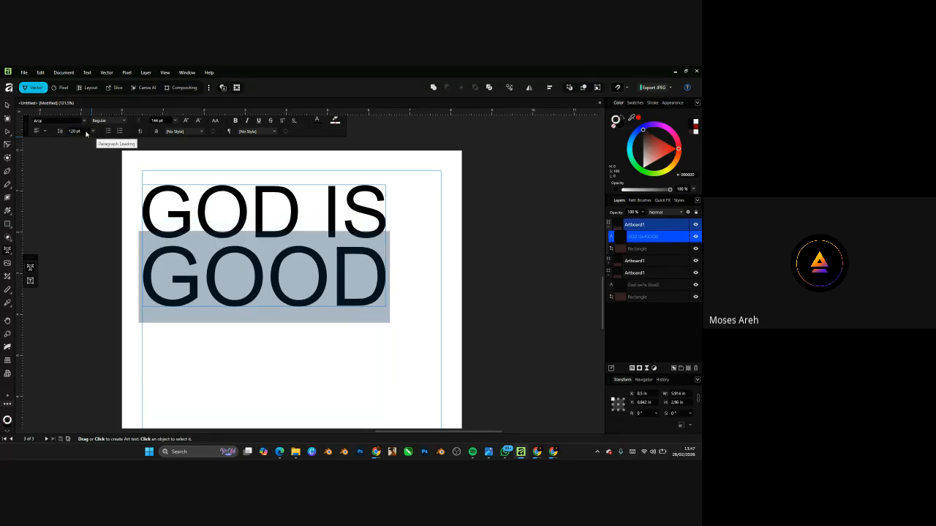
{"action": "left_click", "coordinate": [76, 131]}
{"action": "key", "text": "BackSpace"}
{"action": "type", "text": "115"}
{"action": "key", "text": "Return"}
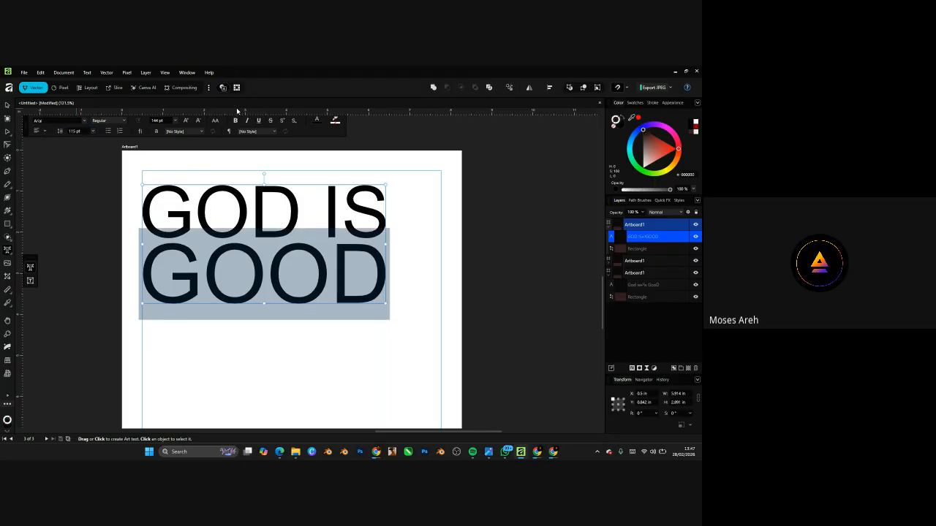
{"action": "left_click", "coordinate": [8, 108]}
- Enlarge the GOD IS GOOD heading to 7.268 in wide and move it toward the artboard top
{"action": "left_click", "coordinate": [395, 290]}
{"action": "scroll", "coordinate": [307, 246], "scroll_direction": "down", "scroll_amount": 6}
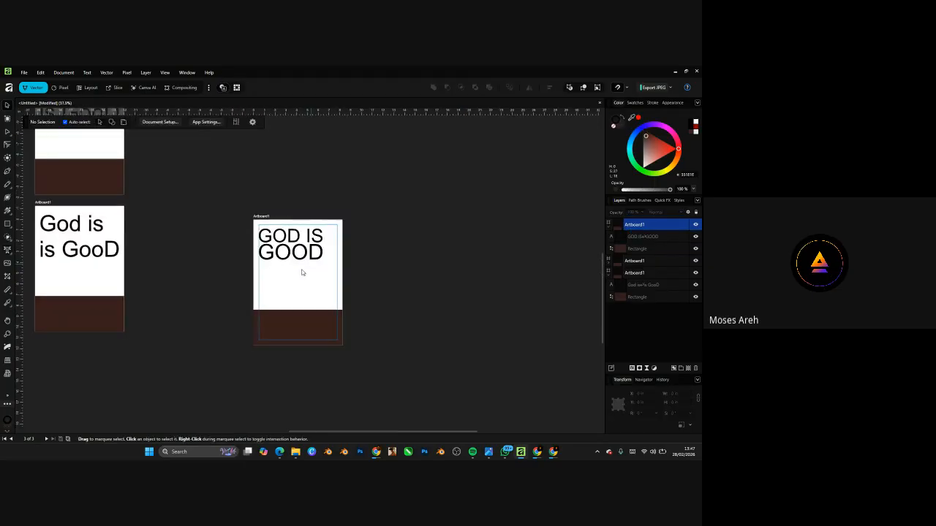
{"action": "scroll", "coordinate": [301, 252], "scroll_direction": "up", "scroll_amount": 4}
{"action": "left_click", "coordinate": [303, 234]}
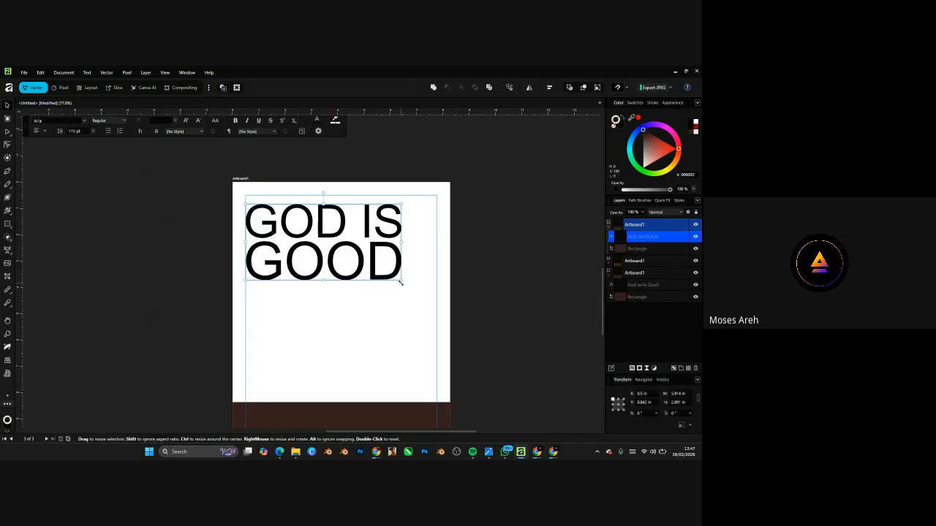
{"action": "left_click_drag", "start_coordinate": [404, 283], "coordinate": [437, 313]}
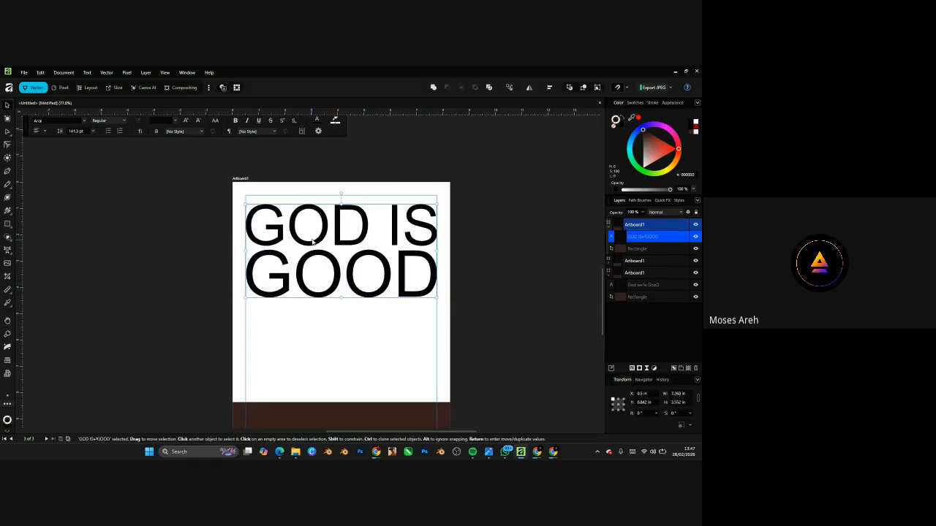
{"action": "left_click_drag", "start_coordinate": [312, 241], "coordinate": [312, 232]}
{"action": "left_click", "coordinate": [516, 256]}
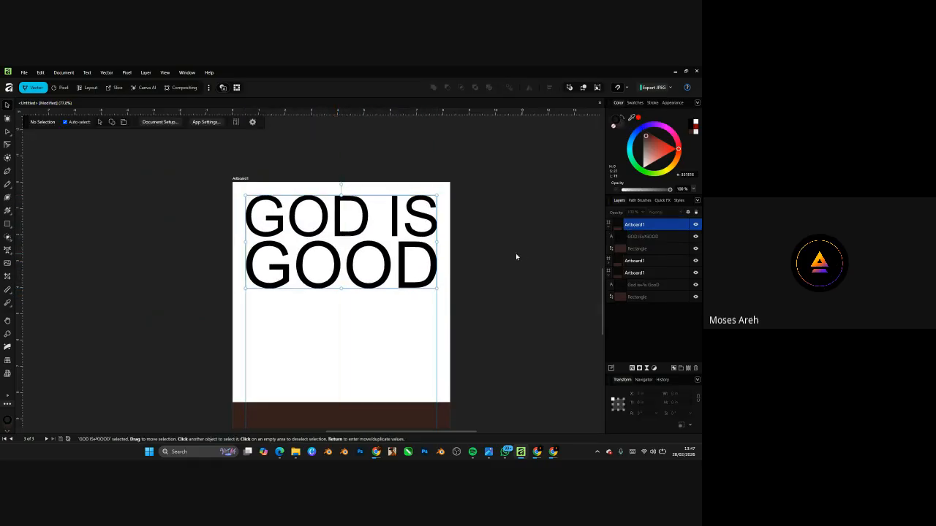
- Select the brown block under the heading
{"action": "scroll", "coordinate": [516, 257], "scroll_direction": "down", "scroll_amount": 4}
{"action": "scroll", "coordinate": [394, 258], "scroll_direction": "up", "scroll_amount": 2}
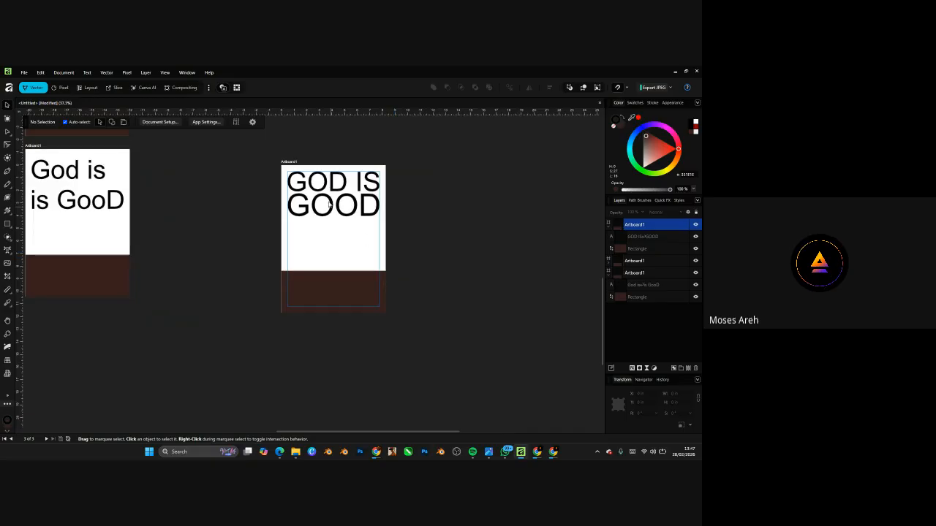
{"action": "scroll", "coordinate": [328, 204], "scroll_direction": "up", "scroll_amount": 2}
{"action": "left_click", "coordinate": [354, 370]}
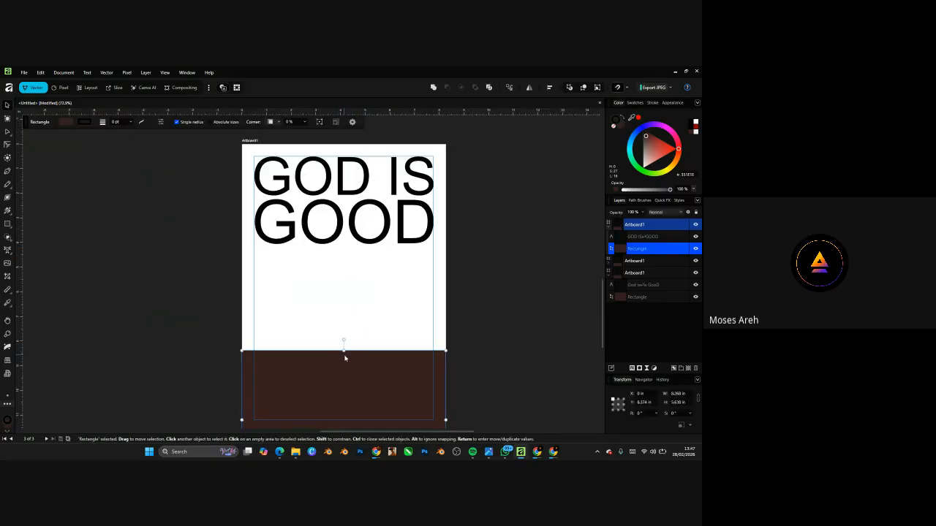
- Move the brown block off the GOD IS GOOD artboard to the right
{"action": "left_click_drag", "start_coordinate": [344, 350], "coordinate": [341, 275]}
{"action": "left_click", "coordinate": [452, 304]}
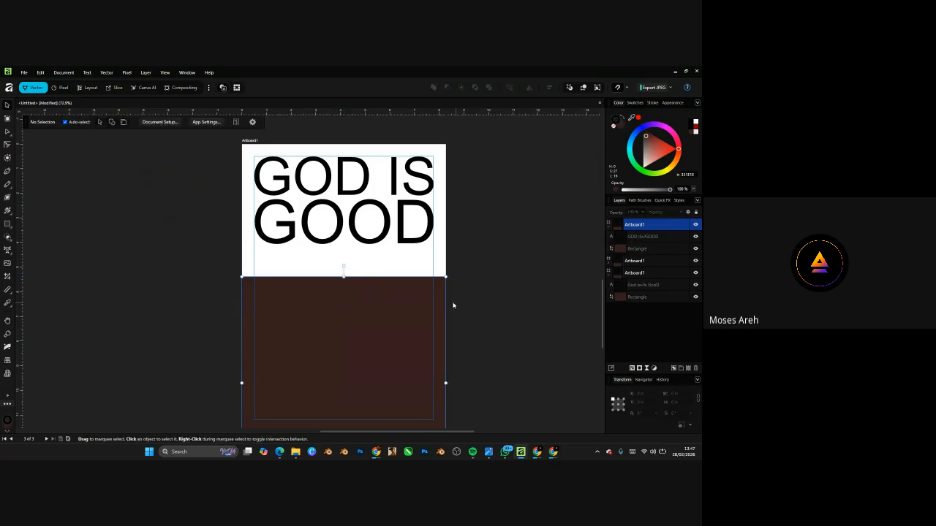
{"action": "scroll", "coordinate": [329, 274], "scroll_direction": "down", "scroll_amount": 5}
{"action": "scroll", "coordinate": [322, 256], "scroll_direction": "up", "scroll_amount": 2}
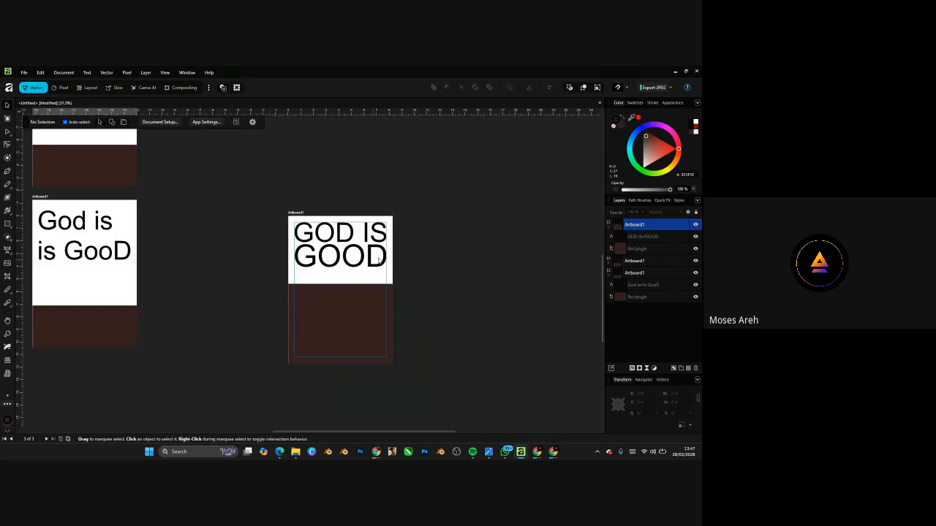
{"action": "left_click", "coordinate": [335, 318]}
{"action": "left_click_drag", "start_coordinate": [343, 315], "coordinate": [501, 310]}
- Alt-drag Artboard1 to place a duplicate artboard alongside it
{"action": "scroll", "coordinate": [380, 265], "scroll_direction": "up", "scroll_amount": 2}
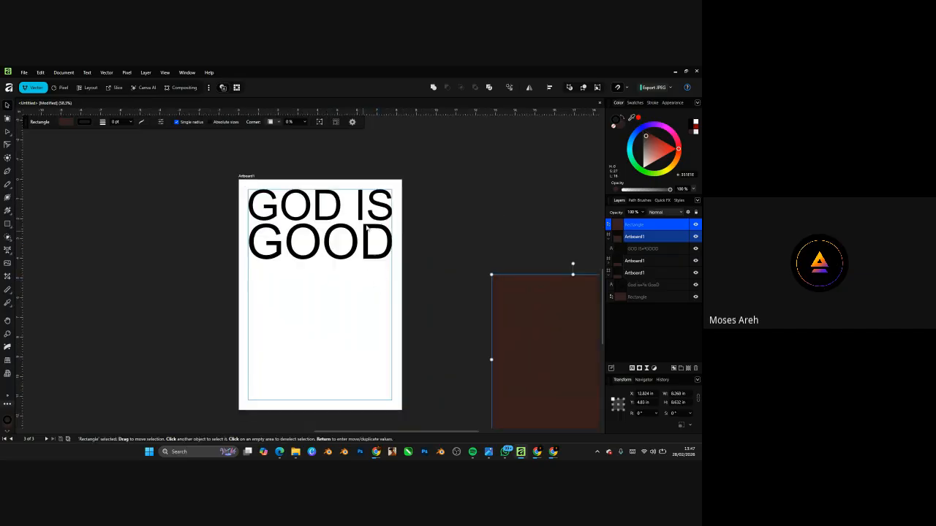
{"action": "left_click", "coordinate": [240, 177]}
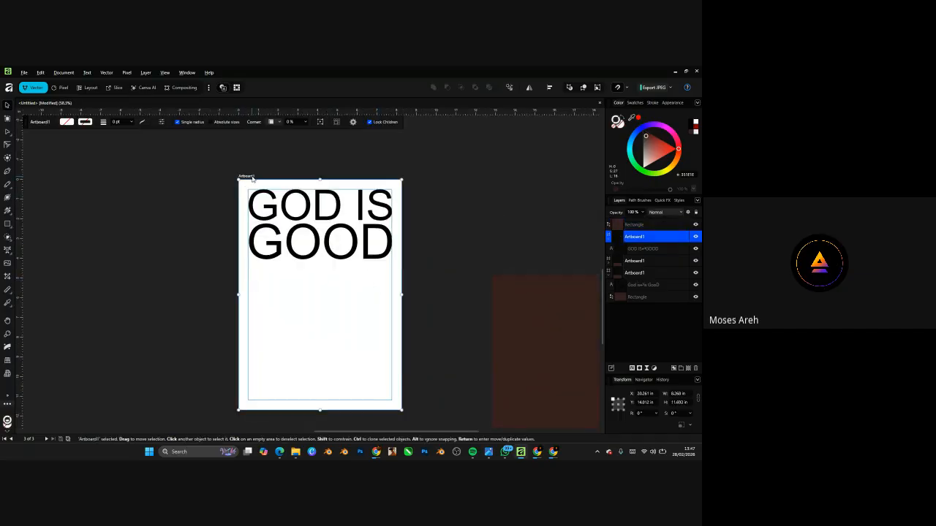
{"action": "left_click_drag", "start_coordinate": [252, 177], "coordinate": [68, 178]}
{"action": "scroll", "coordinate": [448, 255], "scroll_direction": "down", "scroll_amount": 3}
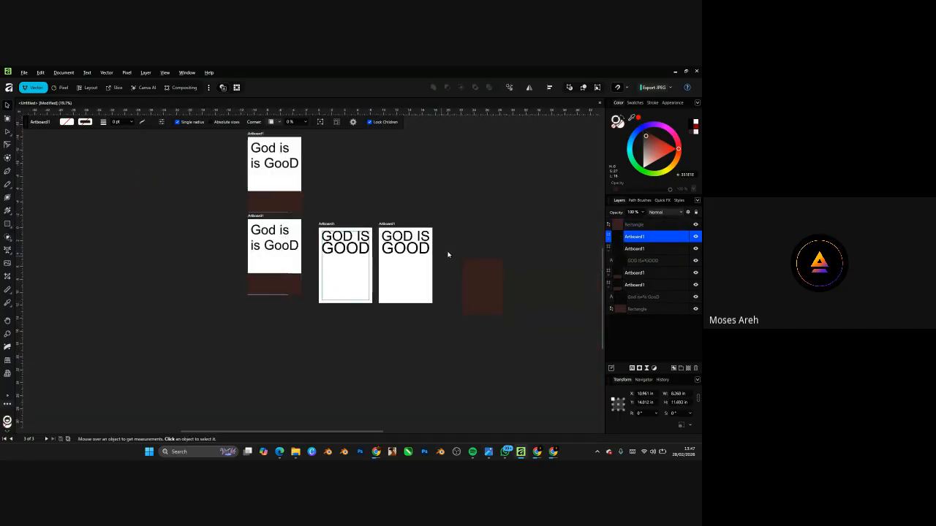
{"action": "scroll", "coordinate": [380, 249], "scroll_direction": "up", "scroll_amount": 2}
- Stretch the GOD IS GOOD text to 162.8 pt so it bleeds edge to edge
{"action": "left_click", "coordinate": [249, 213]}
{"action": "scroll", "coordinate": [234, 209], "scroll_direction": "up", "scroll_amount": 2}
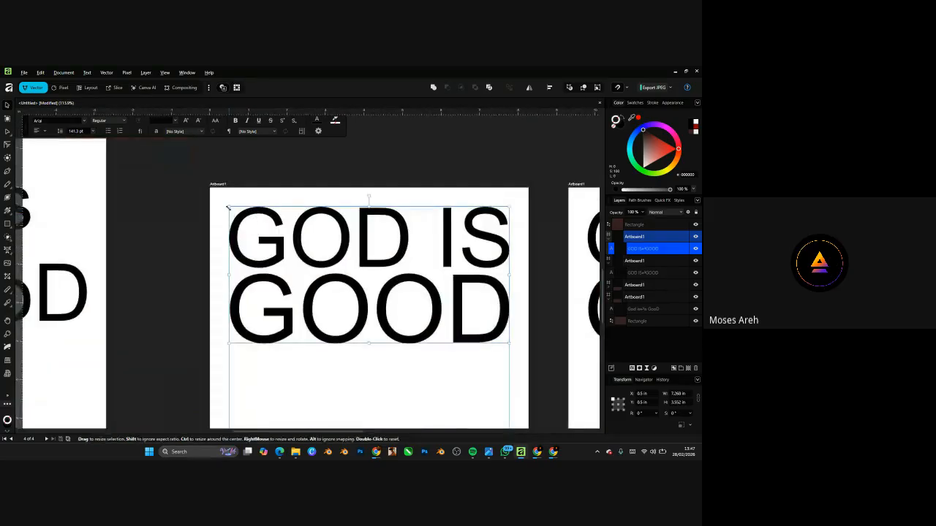
{"action": "left_click_drag", "start_coordinate": [228, 207], "coordinate": [210, 197]}
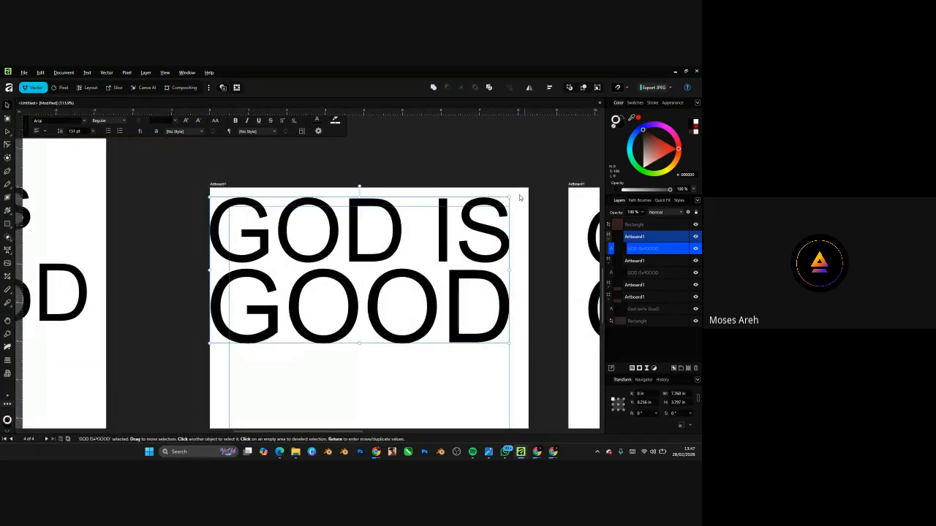
{"action": "left_click_drag", "start_coordinate": [510, 197], "coordinate": [532, 187]}
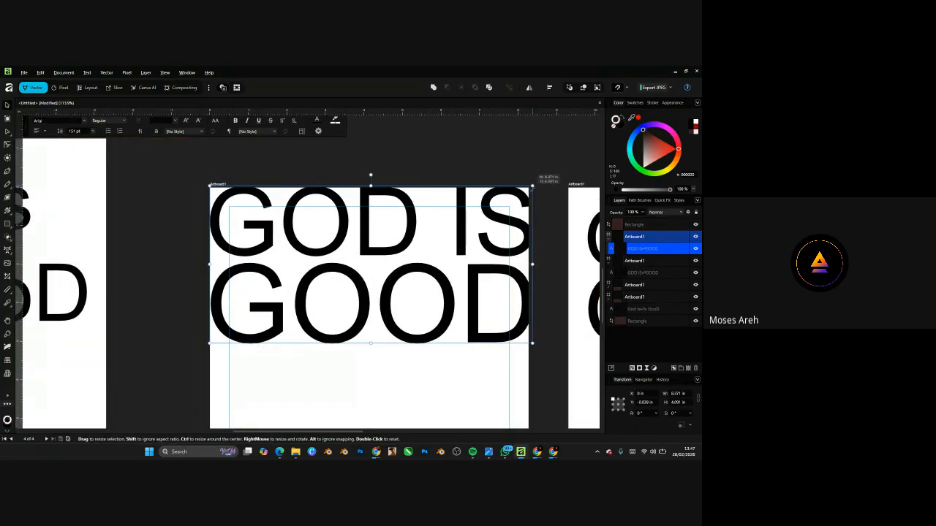
{"action": "left_click", "coordinate": [481, 168]}
- Drag the middle and right artboards up so their tops line up
{"action": "scroll", "coordinate": [329, 195], "scroll_direction": "down", "scroll_amount": 6}
{"action": "scroll", "coordinate": [414, 174], "scroll_direction": "up", "scroll_amount": 5}
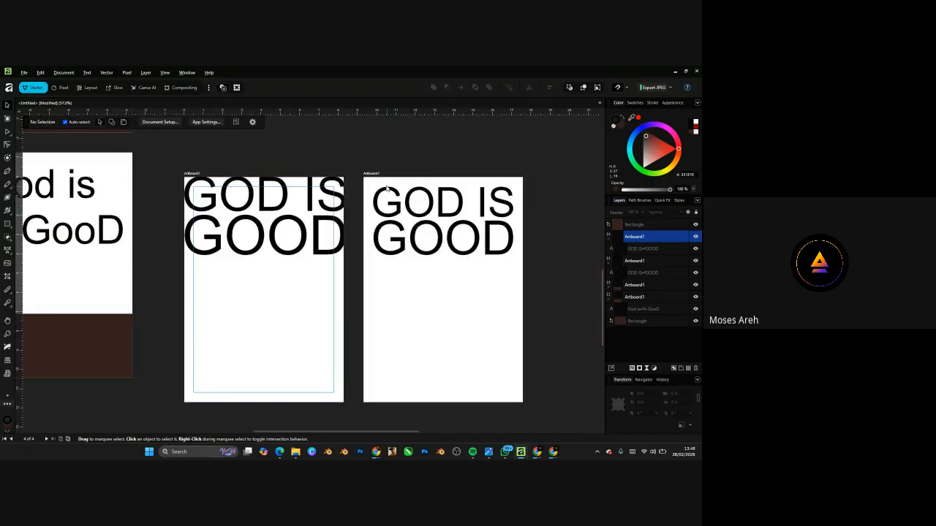
{"action": "left_click_drag", "start_coordinate": [203, 172], "coordinate": [211, 152]}
{"action": "left_click_drag", "start_coordinate": [373, 174], "coordinate": [376, 155]}
{"action": "left_click", "coordinate": [426, 157]}
{"action": "left_click", "coordinate": [389, 147]}
{"action": "scroll", "coordinate": [381, 218], "scroll_direction": "up", "scroll_amount": 2}
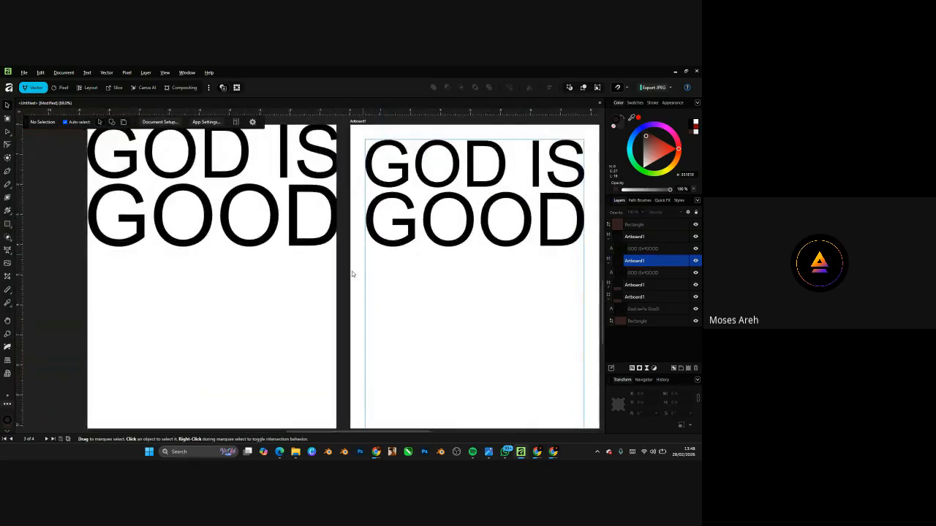
{"action": "scroll", "coordinate": [349, 278], "scroll_direction": "down", "scroll_amount": 3}
{"action": "scroll", "coordinate": [372, 238], "scroll_direction": "up", "scroll_amount": 2}
{"action": "scroll", "coordinate": [372, 239], "scroll_direction": "up", "scroll_amount": 1}
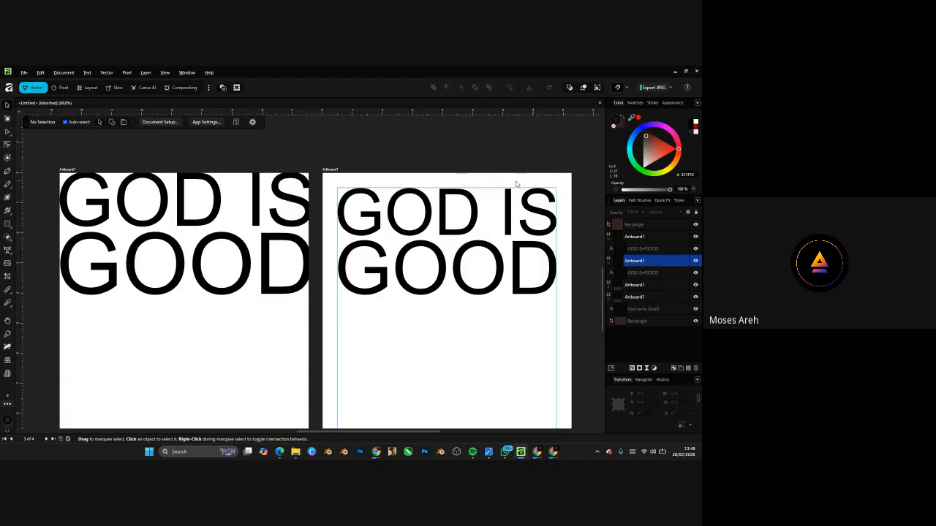
{"action": "left_click", "coordinate": [94, 183]}
{"action": "left_click", "coordinate": [337, 158]}
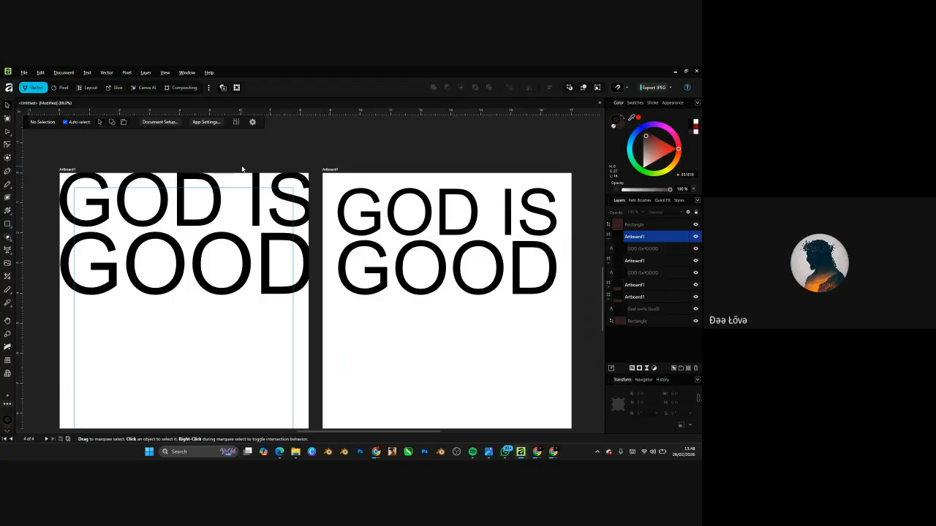
{"action": "left_click", "coordinate": [206, 180]}
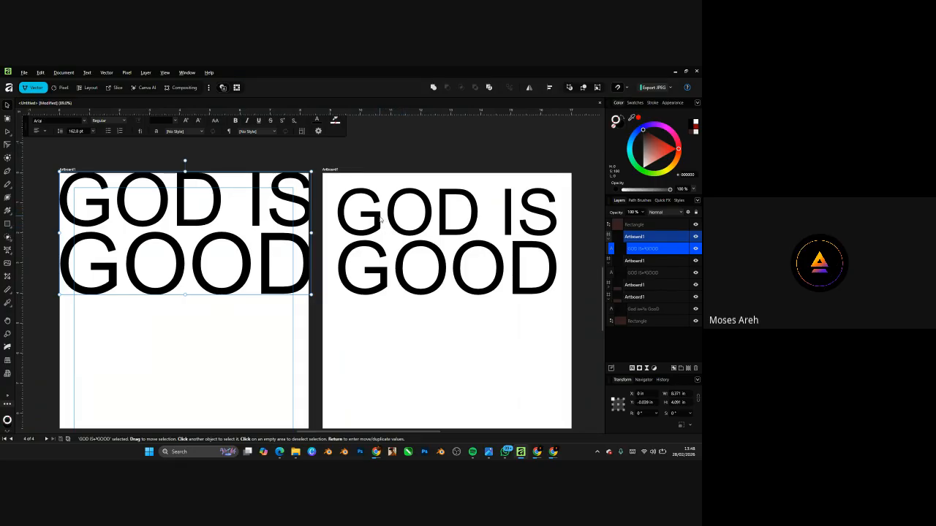
{"action": "left_click", "coordinate": [379, 218]}
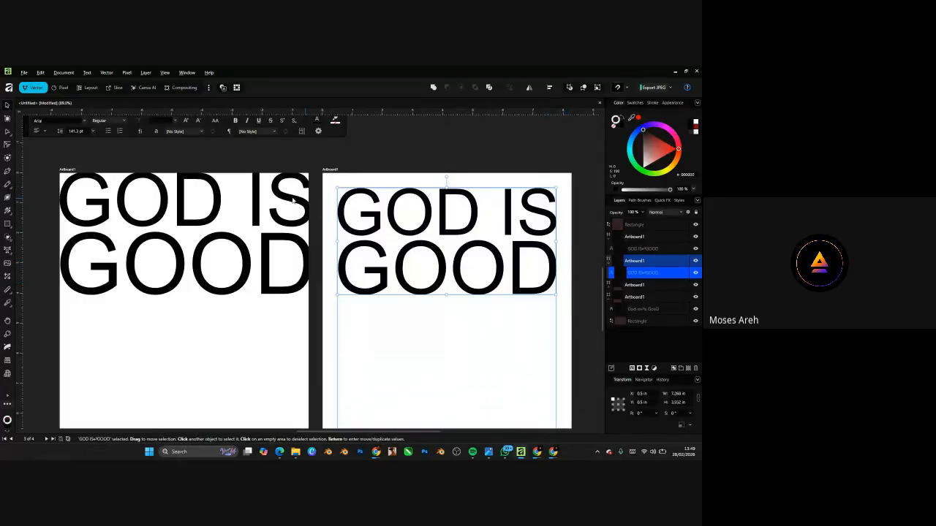
{"action": "left_click", "coordinate": [255, 191]}
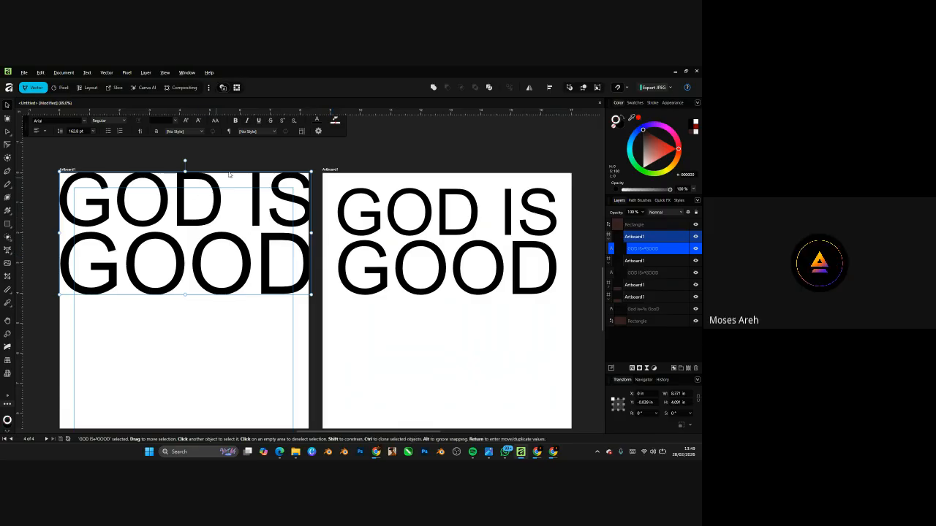
- Recolour the edge-to-edge GOD IS GOOD text a very dark brown from the Color wheel
{"action": "left_click", "coordinate": [315, 275]}
{"action": "scroll", "coordinate": [290, 263], "scroll_direction": "up", "scroll_amount": 3}
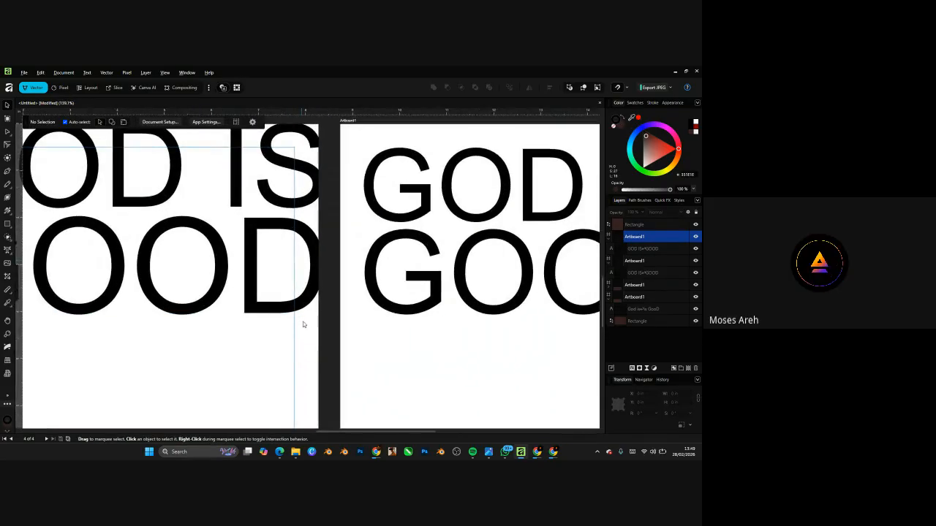
{"action": "scroll", "coordinate": [305, 189], "scroll_direction": "down", "scroll_amount": 3}
{"action": "scroll", "coordinate": [304, 212], "scroll_direction": "up", "scroll_amount": 3}
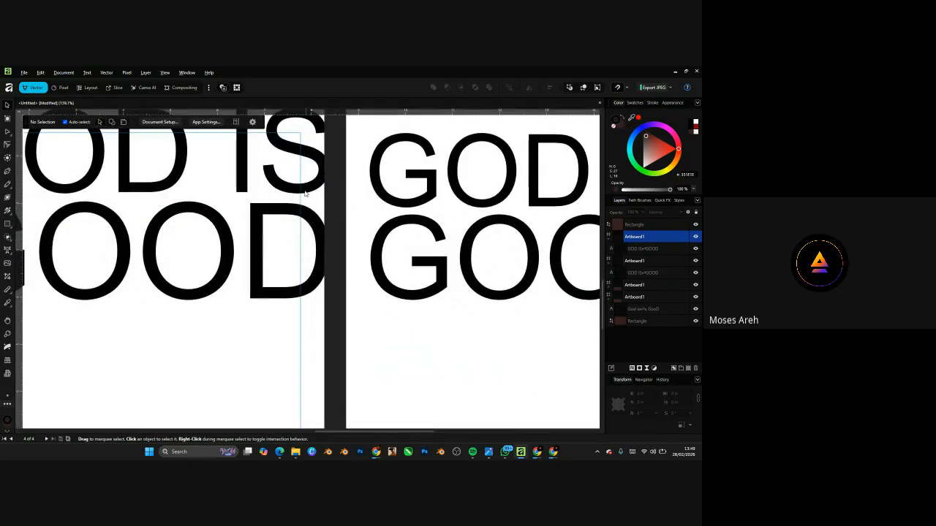
{"action": "left_click", "coordinate": [303, 236]}
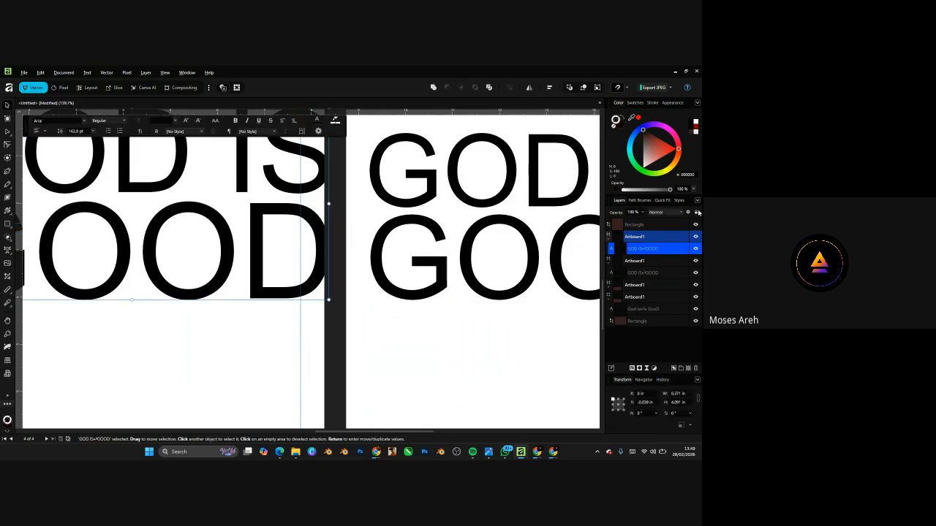
{"action": "left_click", "coordinate": [646, 132]}
{"action": "scroll", "coordinate": [416, 299], "scroll_direction": "down", "scroll_amount": 3}
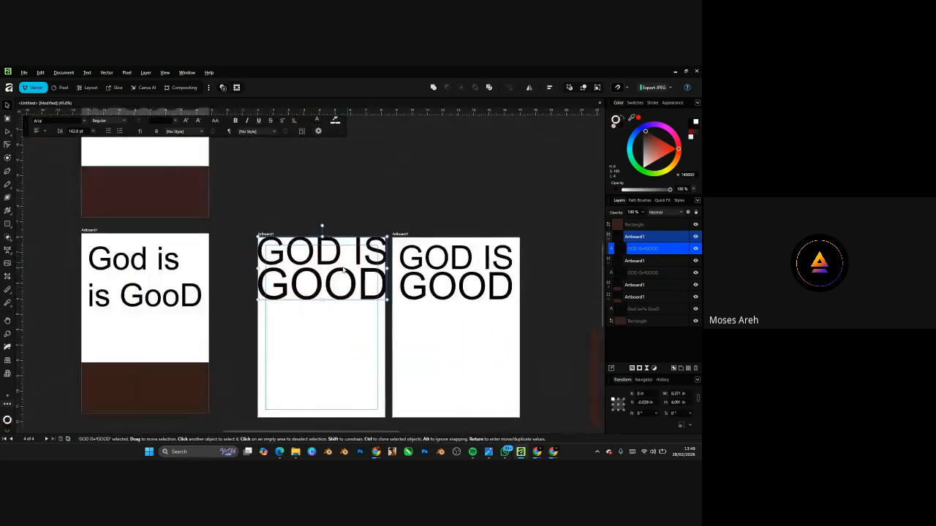
{"action": "scroll", "coordinate": [336, 270], "scroll_direction": "up", "scroll_amount": 3}
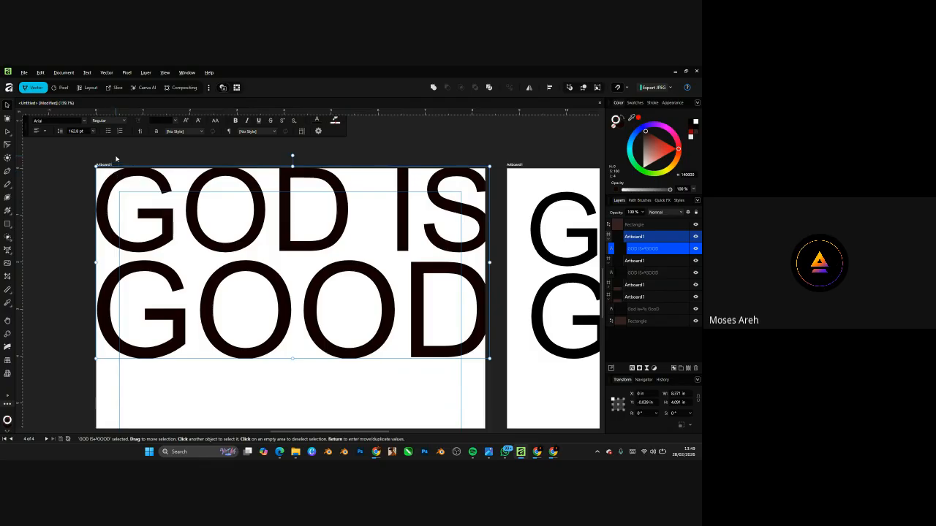
- Select the right artboard's GOD IS GOOD text
{"action": "left_click_drag", "start_coordinate": [116, 156], "coordinate": [115, 390]}
{"action": "scroll", "coordinate": [167, 278], "scroll_direction": "down", "scroll_amount": 5}
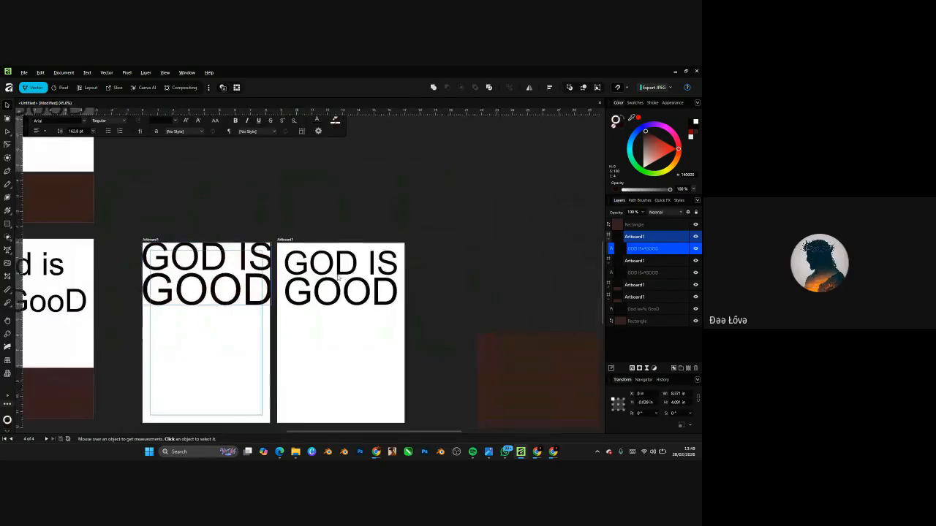
{"action": "scroll", "coordinate": [338, 280], "scroll_direction": "up", "scroll_amount": 5}
{"action": "left_click", "coordinate": [227, 183]}
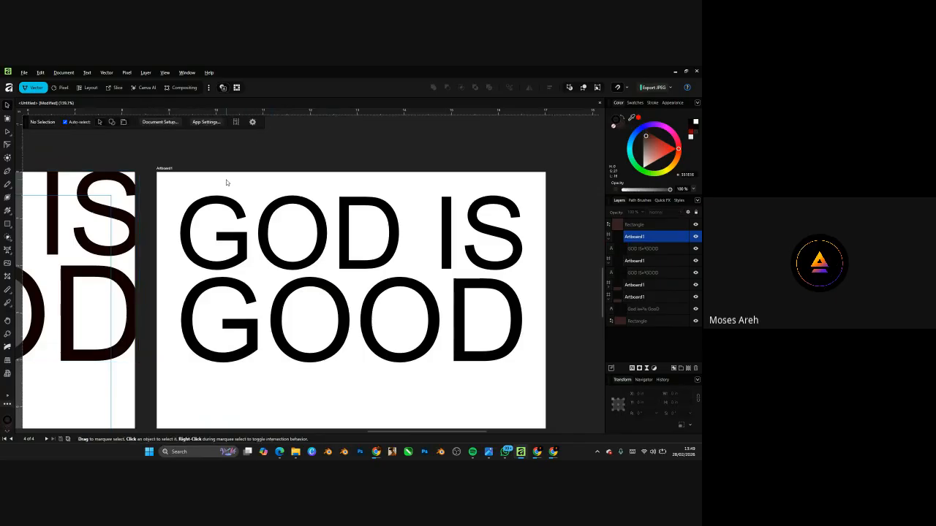
{"action": "scroll", "coordinate": [376, 259], "scroll_direction": "down", "scroll_amount": 5}
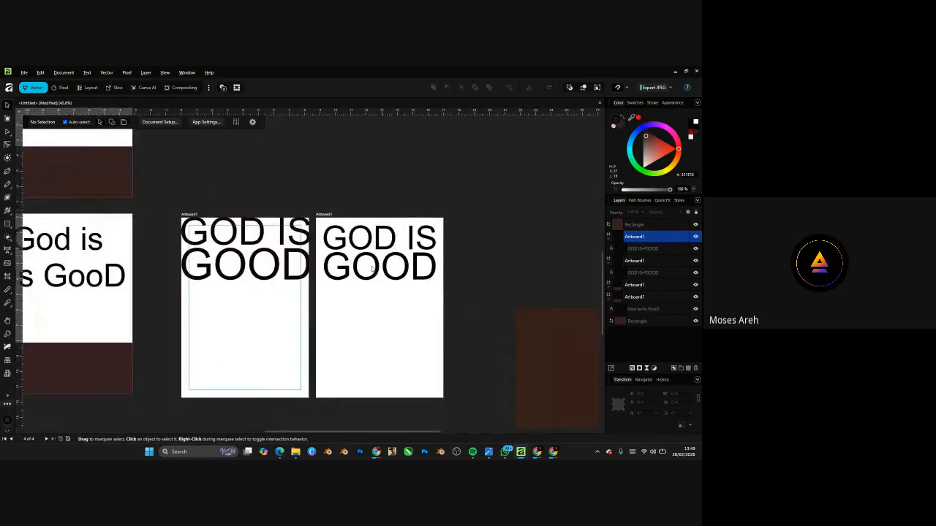
{"action": "scroll", "coordinate": [372, 269], "scroll_direction": "up", "scroll_amount": 2}
{"action": "left_click", "coordinate": [339, 256]}
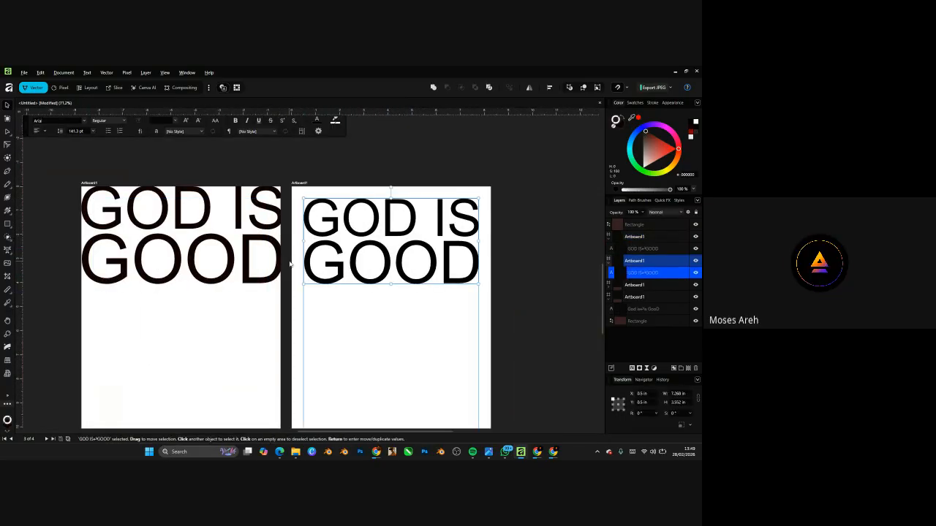
{"action": "scroll", "coordinate": [333, 210], "scroll_direction": "down", "scroll_amount": 5}
{"action": "scroll", "coordinate": [173, 163], "scroll_direction": "up", "scroll_amount": 3}
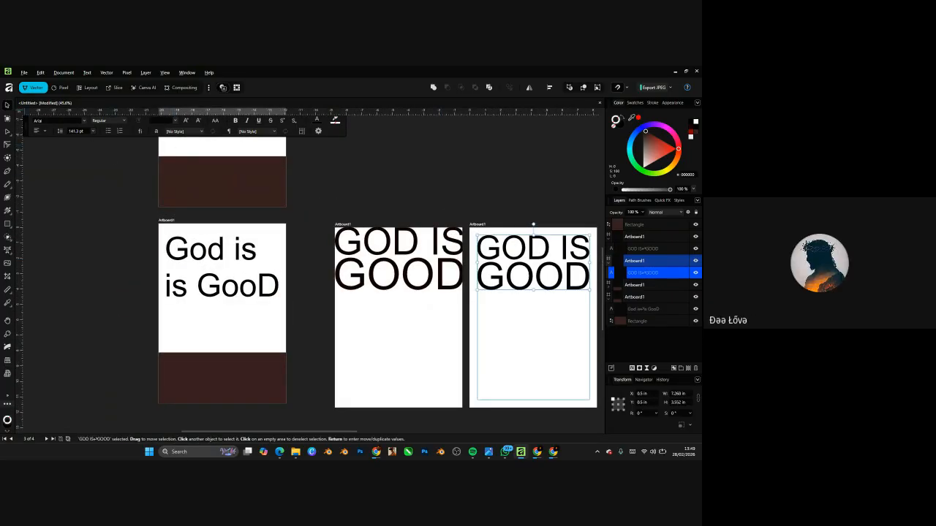
{"action": "scroll", "coordinate": [213, 243], "scroll_direction": "down", "scroll_amount": 4}
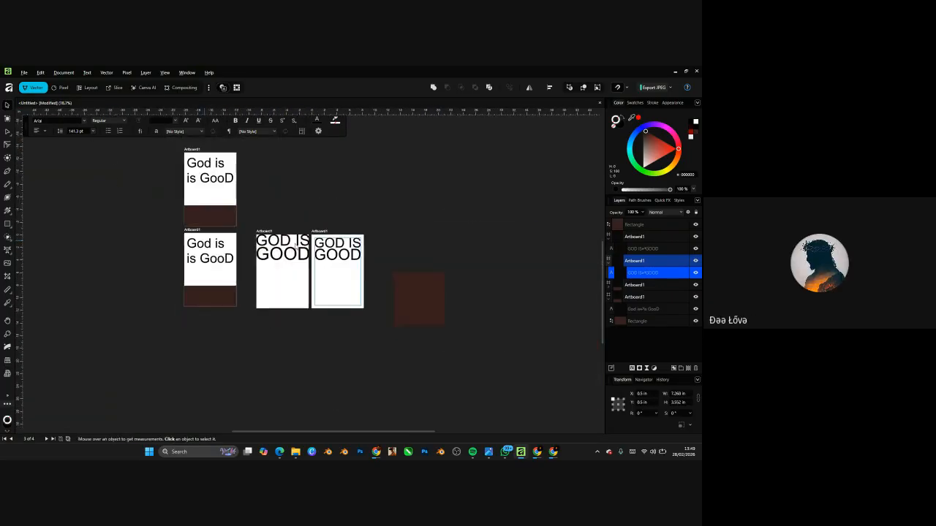
{"action": "scroll", "coordinate": [315, 247], "scroll_direction": "up", "scroll_amount": 5}
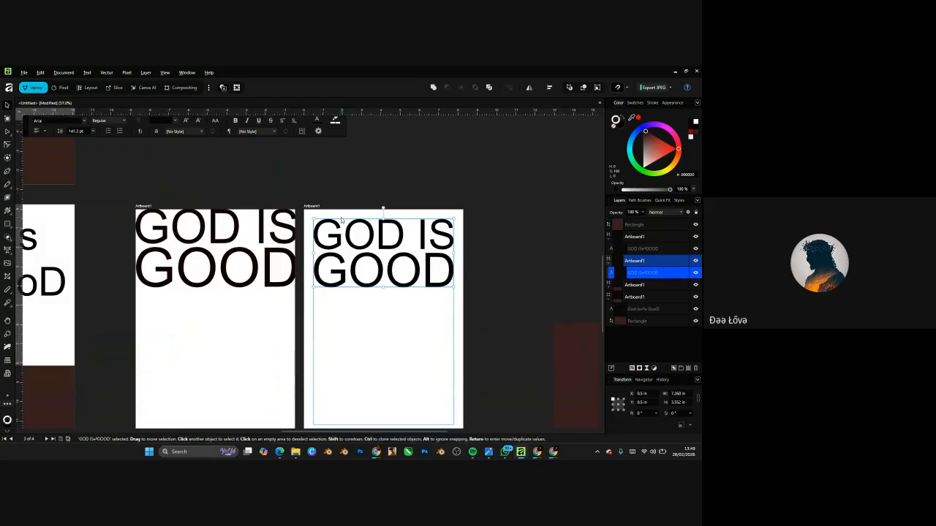
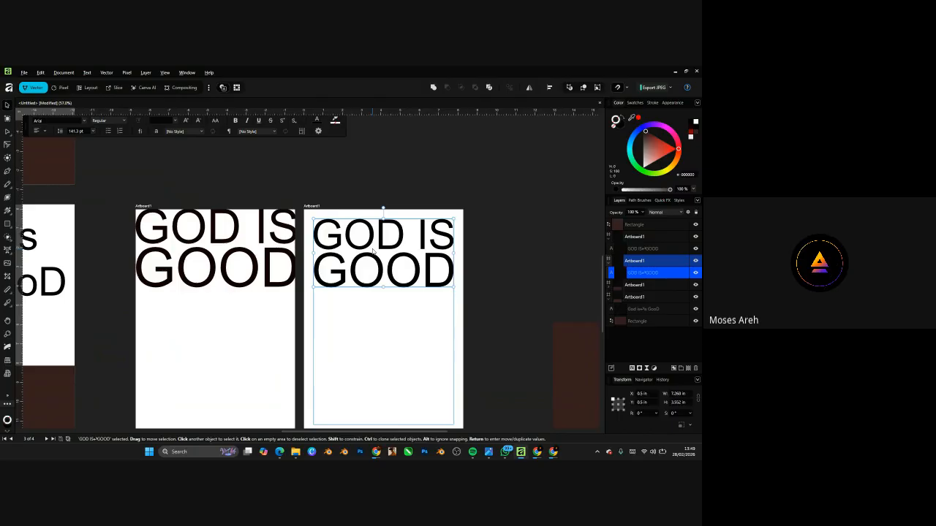
- Start a new document from the A4 preset, measured in inches
{"action": "key", "text": "ctrl+n"}
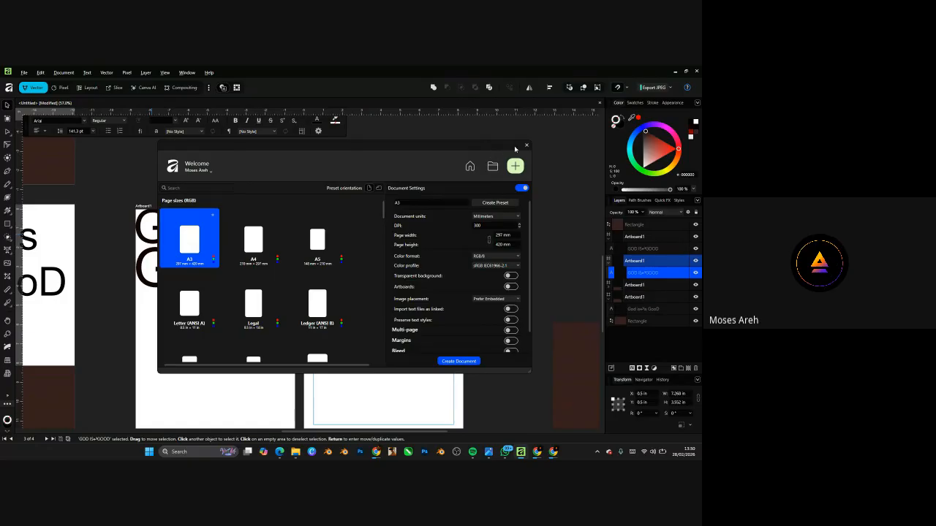
{"action": "left_click", "coordinate": [526, 147]}
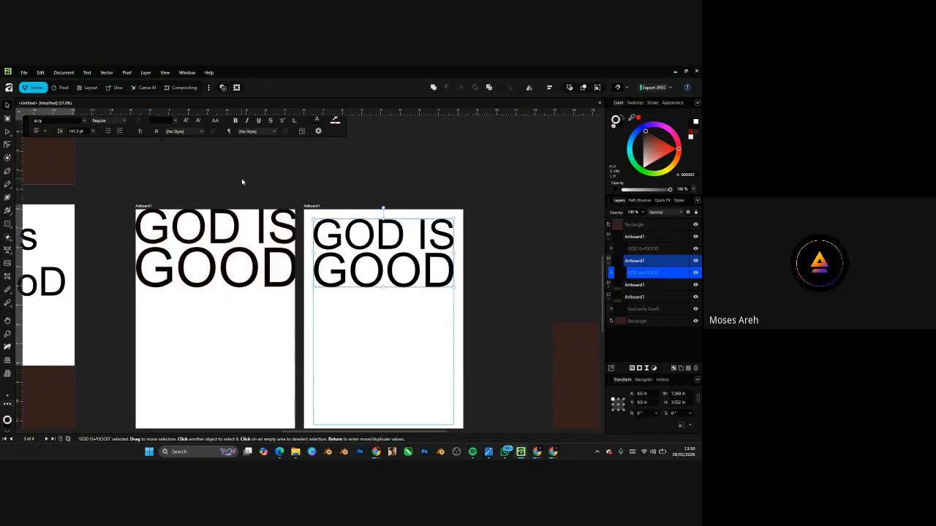
{"action": "left_click", "coordinate": [25, 73]}
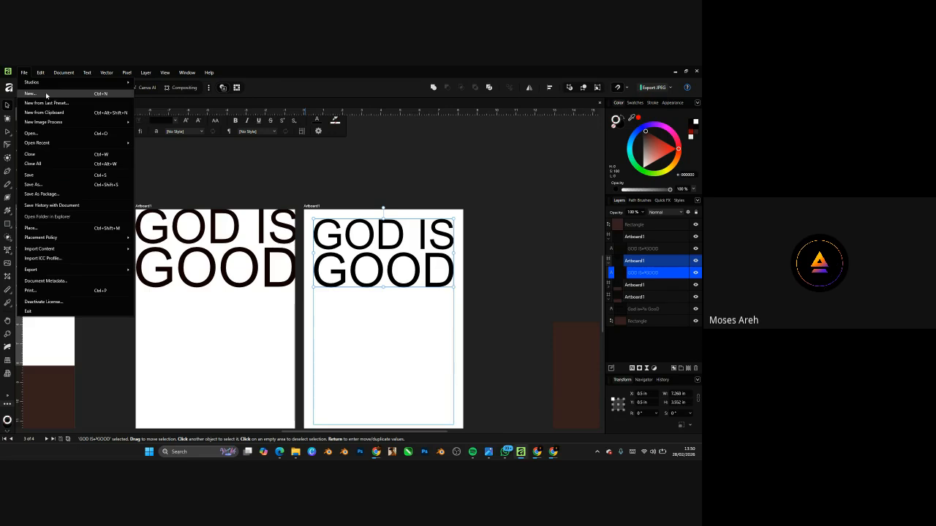
{"action": "left_click", "coordinate": [45, 93]}
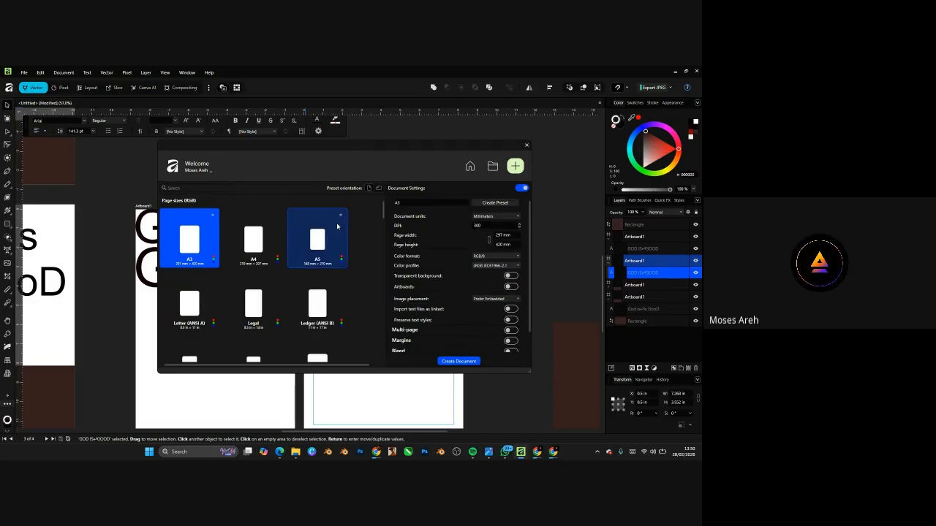
{"action": "left_click", "coordinate": [259, 257]}
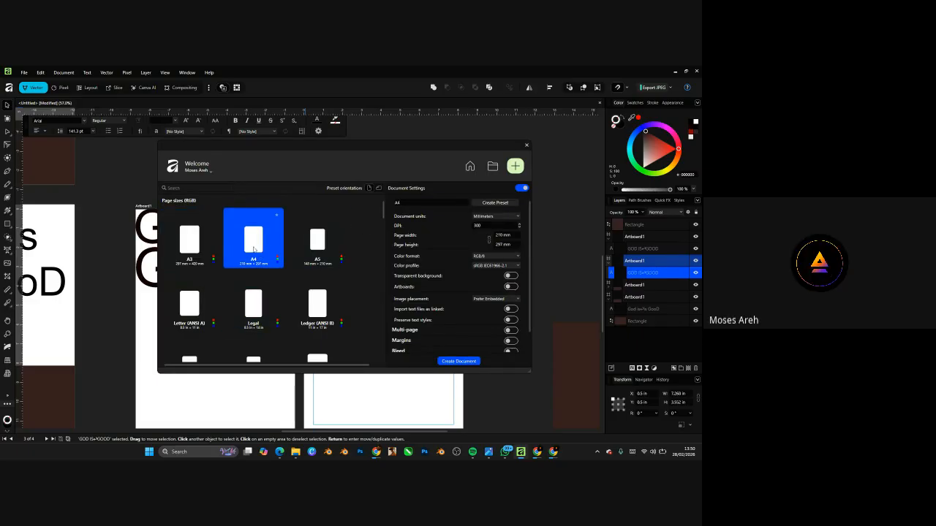
{"action": "left_click", "coordinate": [507, 219]}
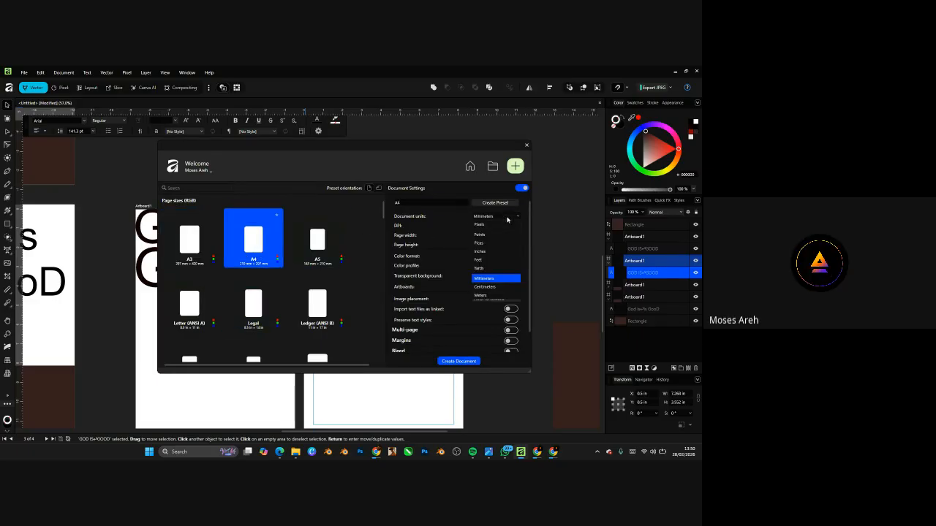
{"action": "left_click", "coordinate": [485, 252]}
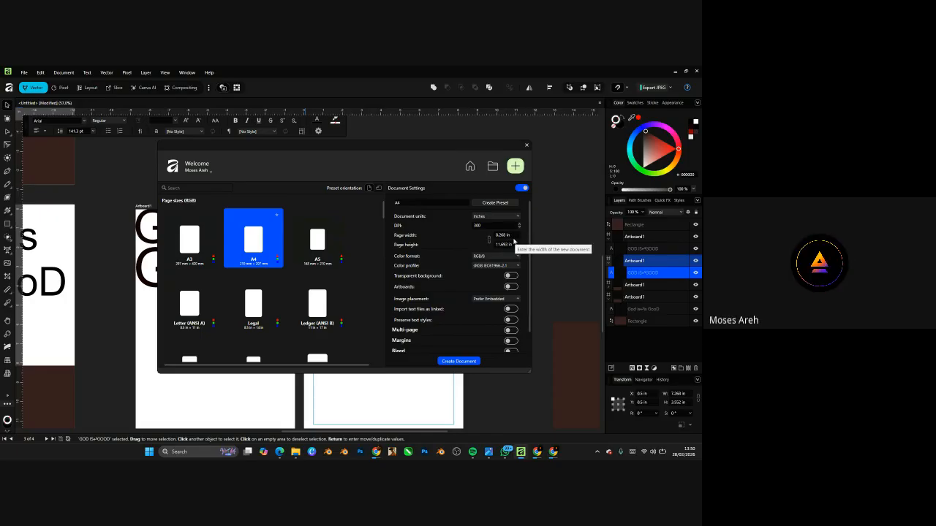
- Turn on 0.7 in margins on every side and switch artboards off
{"action": "scroll", "coordinate": [526, 255], "scroll_direction": "down", "scroll_amount": 1}
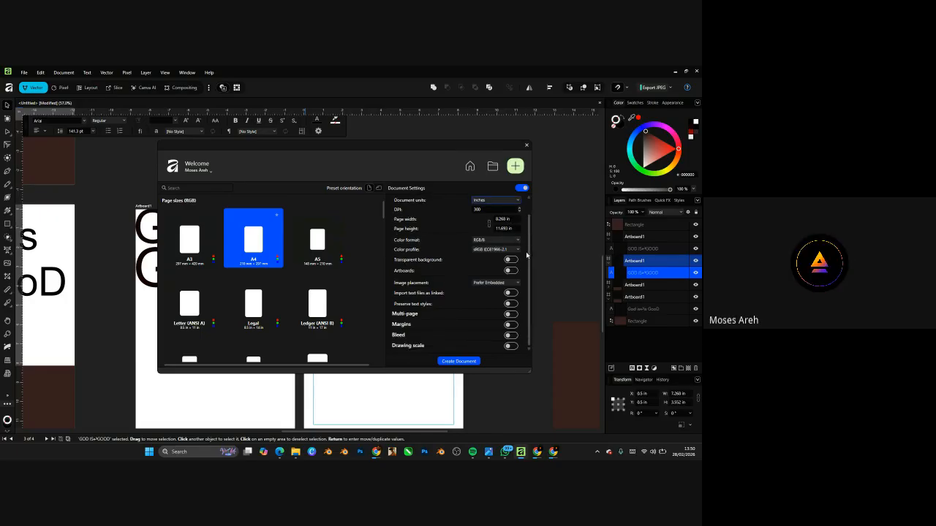
{"action": "left_click", "coordinate": [511, 325]}
{"action": "scroll", "coordinate": [507, 341], "scroll_direction": "down", "scroll_amount": 1}
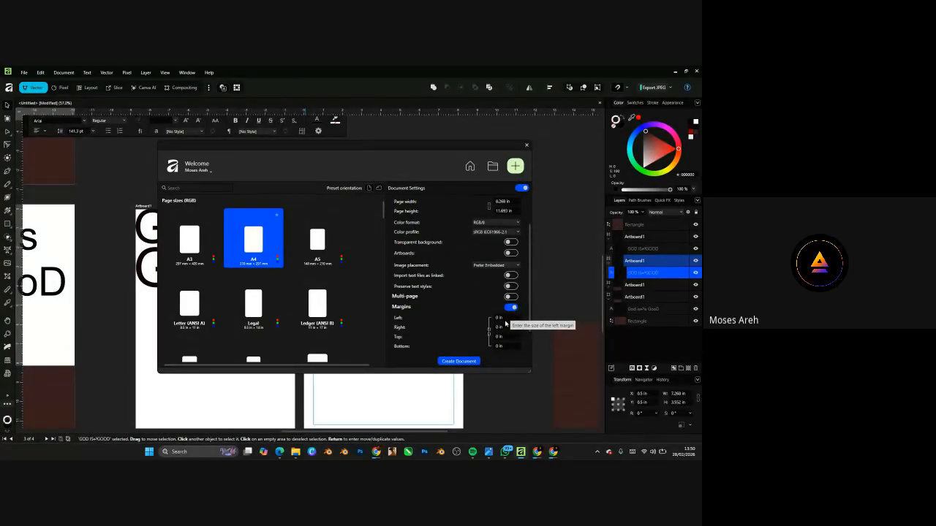
{"action": "left_click", "coordinate": [505, 322]}
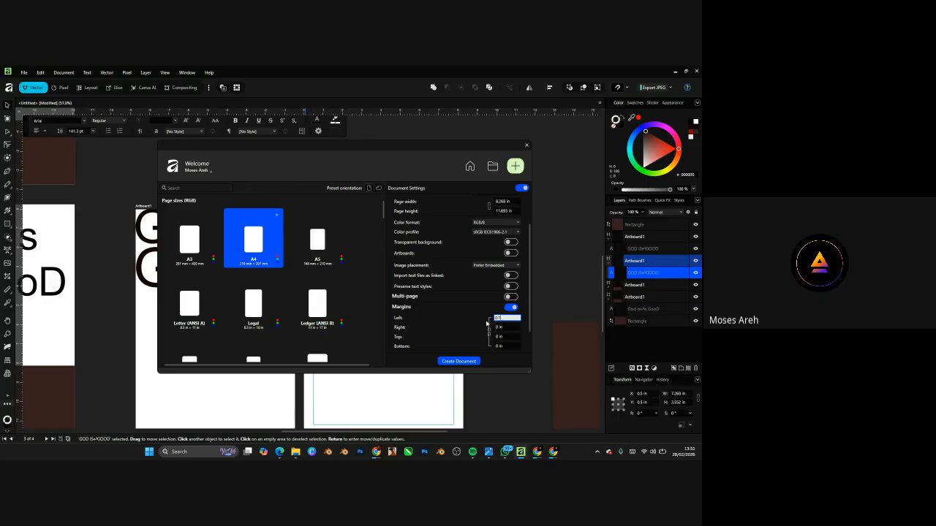
{"action": "left_click", "coordinate": [511, 253]}
{"action": "left_click", "coordinate": [511, 253]}
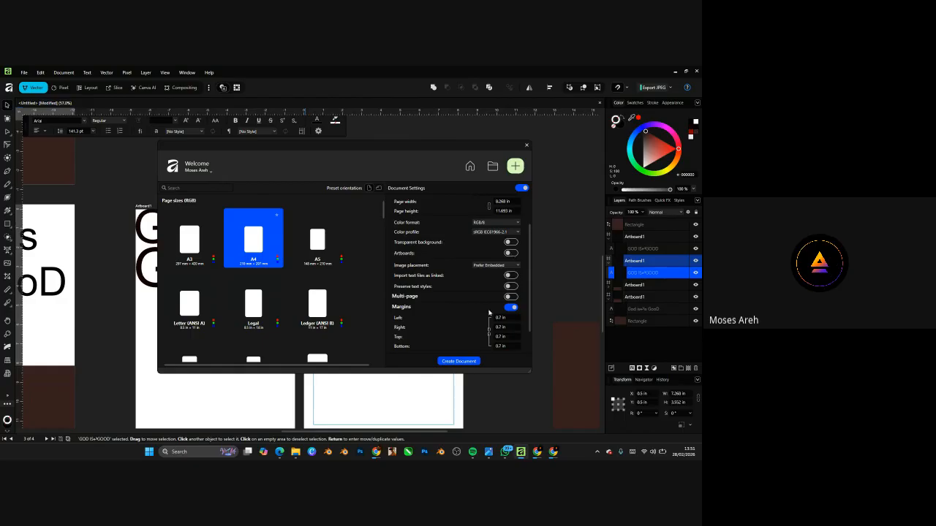
- Create the blank A4 page and pick up the GOD IS GOOD text from the right artboard
{"action": "left_click", "coordinate": [468, 361]}
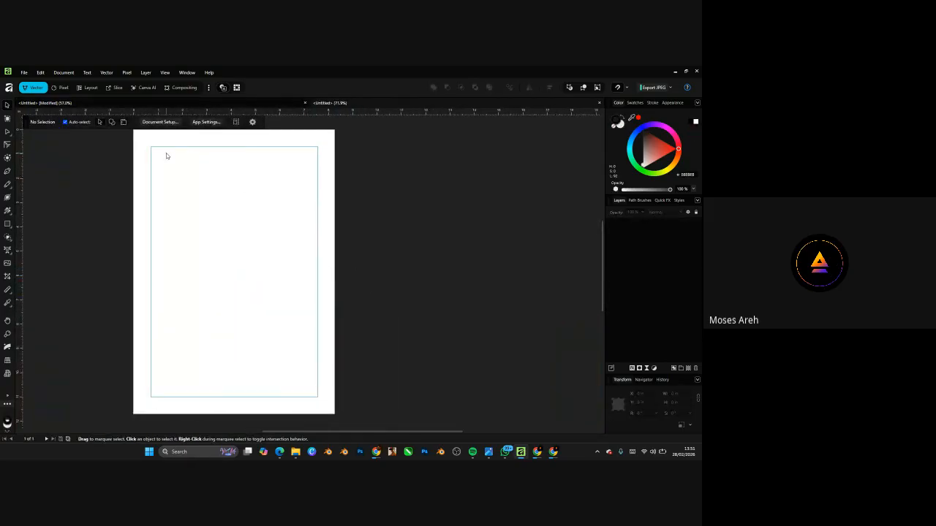
{"action": "scroll", "coordinate": [226, 241], "scroll_direction": "down", "scroll_amount": 6}
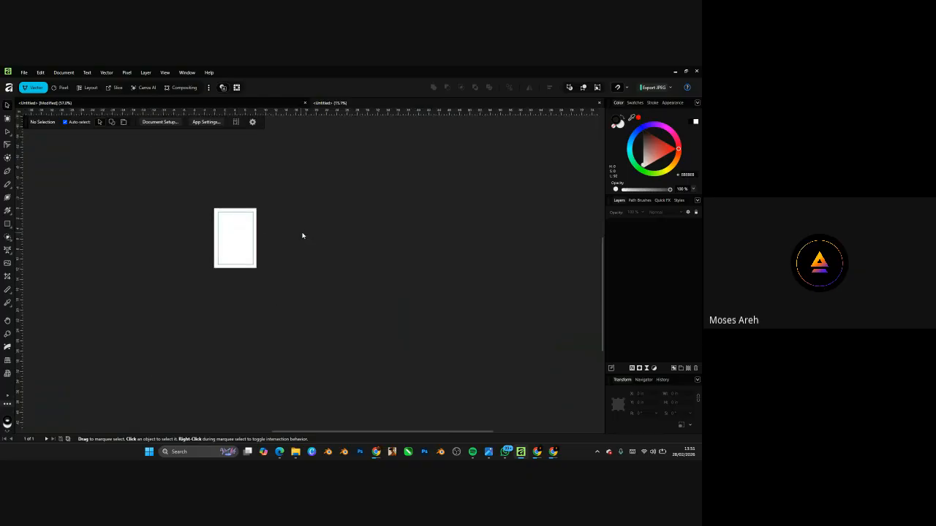
{"action": "scroll", "coordinate": [288, 271], "scroll_direction": "up", "scroll_amount": 4}
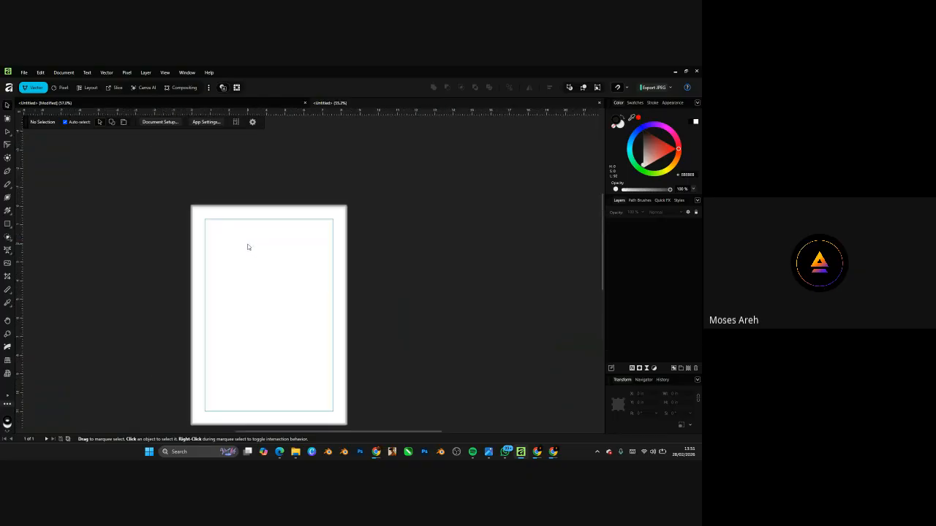
{"action": "left_click", "coordinate": [267, 107]}
{"action": "left_click", "coordinate": [337, 234]}
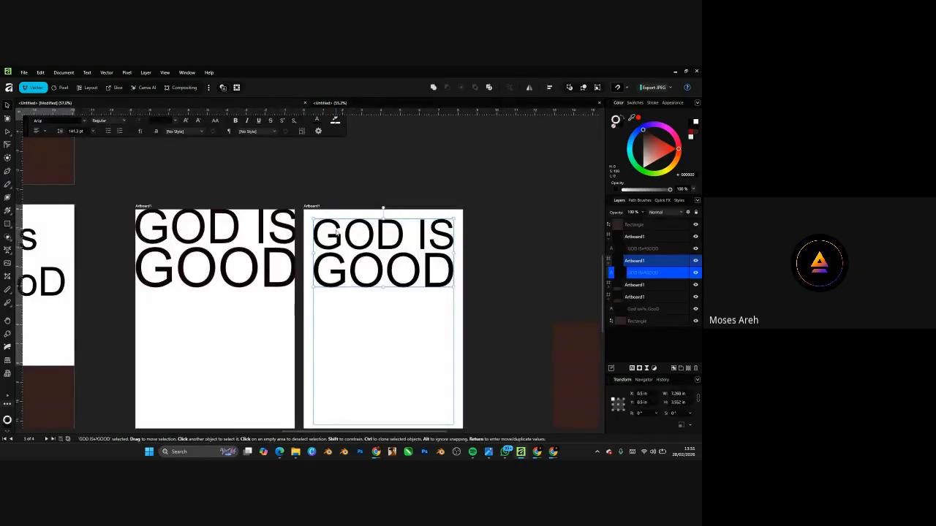
- Paste the GOD IS GOOD text into the new A4 page and drag it to the top-left margin
{"action": "left_click", "coordinate": [330, 103]}
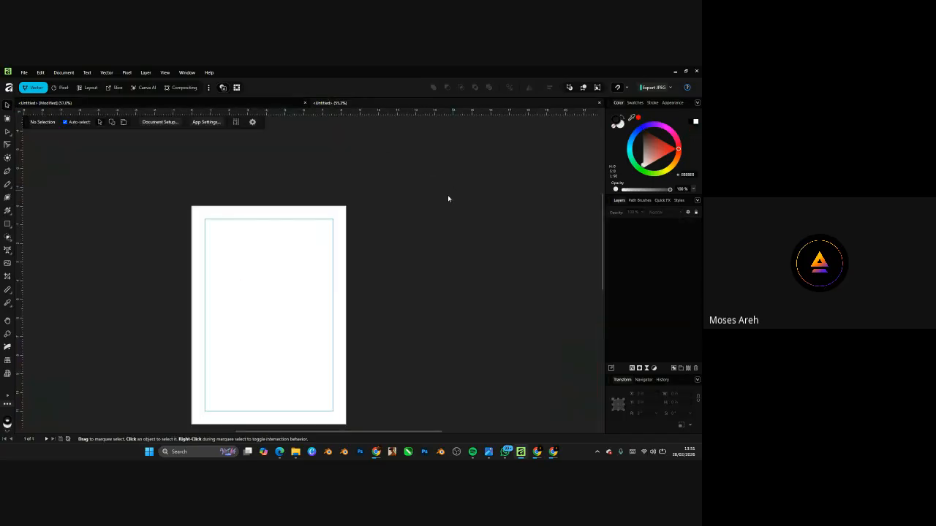
{"action": "scroll", "coordinate": [328, 235], "scroll_direction": "down", "scroll_amount": 4}
{"action": "key", "text": "ctrl+v"}
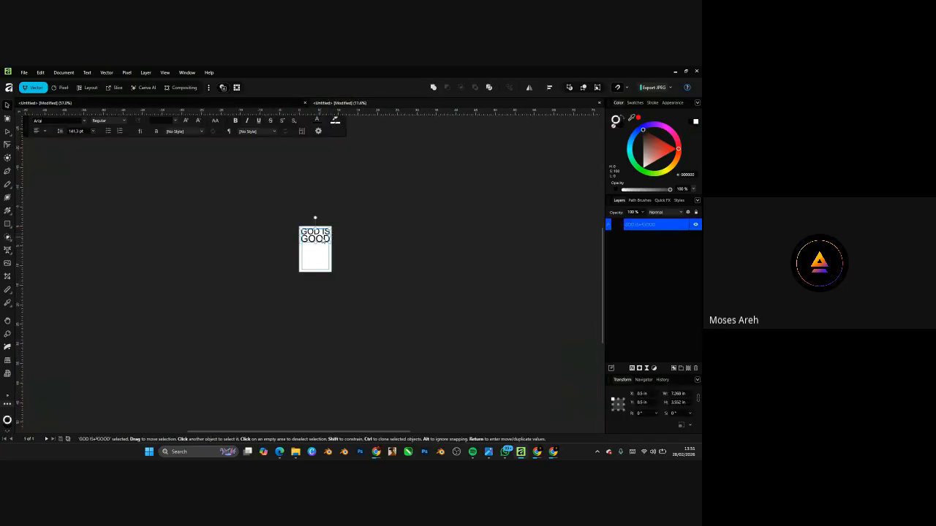
{"action": "left_click_drag", "start_coordinate": [322, 240], "coordinate": [377, 239]}
{"action": "scroll", "coordinate": [383, 242], "scroll_direction": "left", "scroll_amount": 1}
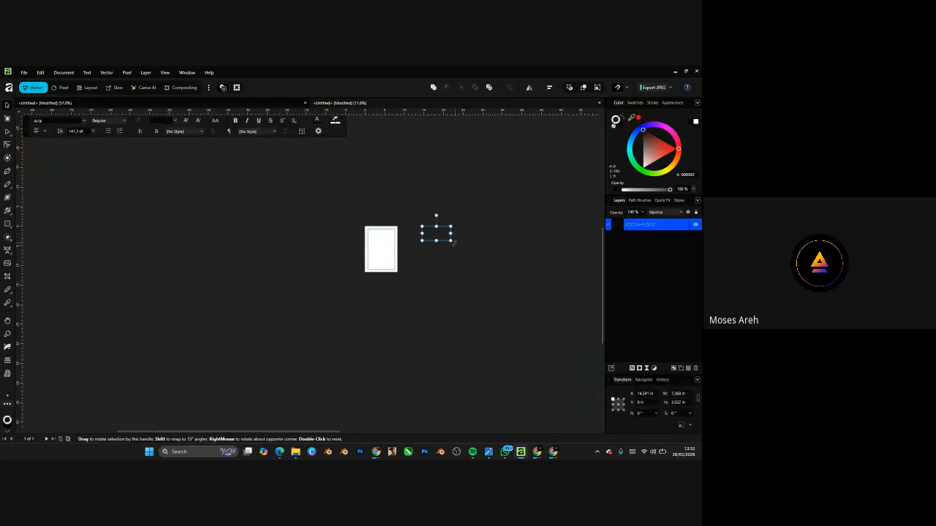
{"action": "scroll", "coordinate": [450, 236], "scroll_direction": "up", "scroll_amount": 4}
{"action": "scroll", "coordinate": [380, 235], "scroll_direction": "up", "scroll_amount": 1}
{"action": "left_click_drag", "start_coordinate": [374, 232], "coordinate": [294, 205]}
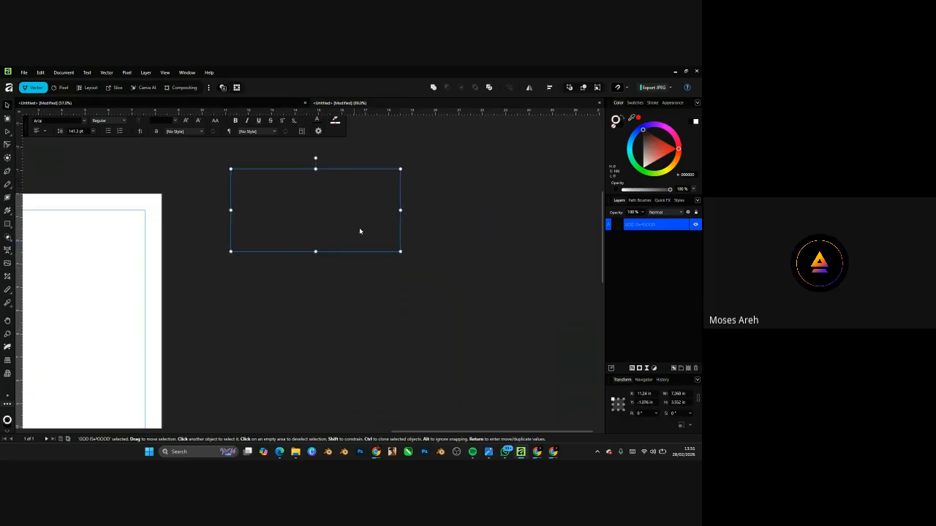
{"action": "scroll", "coordinate": [390, 230], "scroll_direction": "down", "scroll_amount": 5}
{"action": "left_click_drag", "start_coordinate": [389, 230], "coordinate": [316, 236]}
{"action": "scroll", "coordinate": [328, 228], "scroll_direction": "up", "scroll_amount": 3}
{"action": "scroll", "coordinate": [334, 206], "scroll_direction": "up", "scroll_amount": 2}
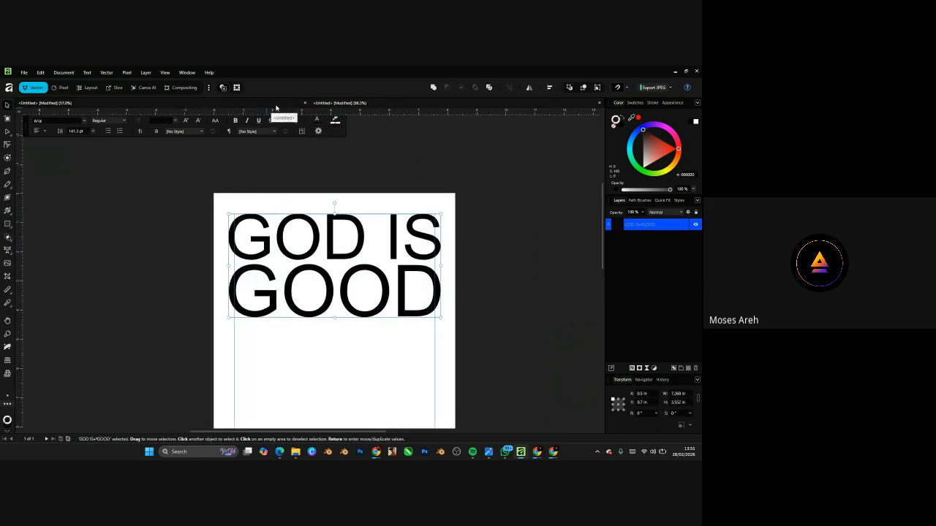
- Return to the artboards document
{"action": "left_click", "coordinate": [339, 102]}
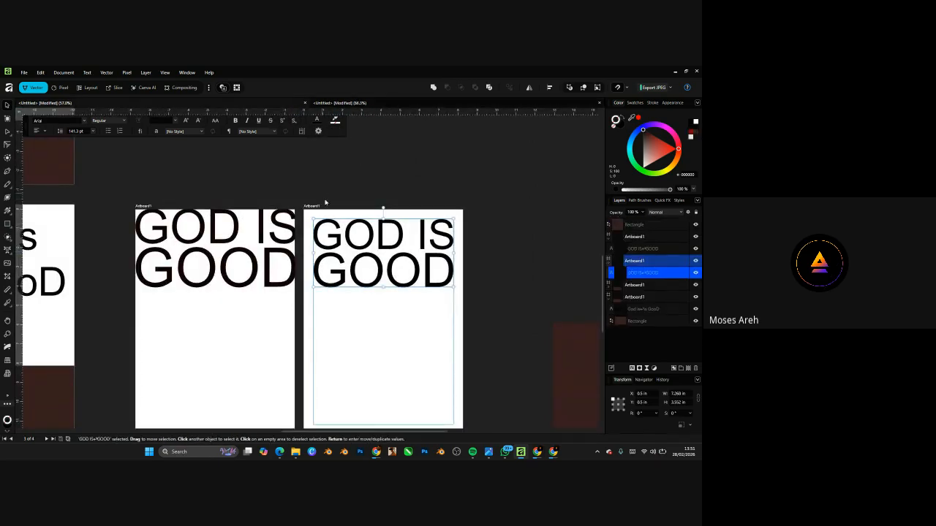
{"action": "scroll", "coordinate": [322, 206], "scroll_direction": "up", "scroll_amount": 3}
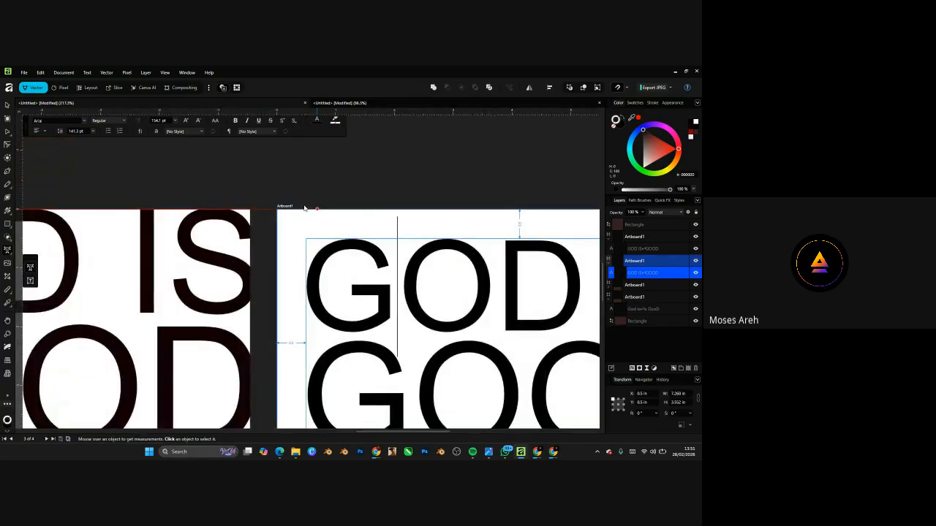
{"action": "scroll", "coordinate": [305, 208], "scroll_direction": "down", "scroll_amount": 1}
{"action": "scroll", "coordinate": [369, 230], "scroll_direction": "down", "scroll_amount": 2}
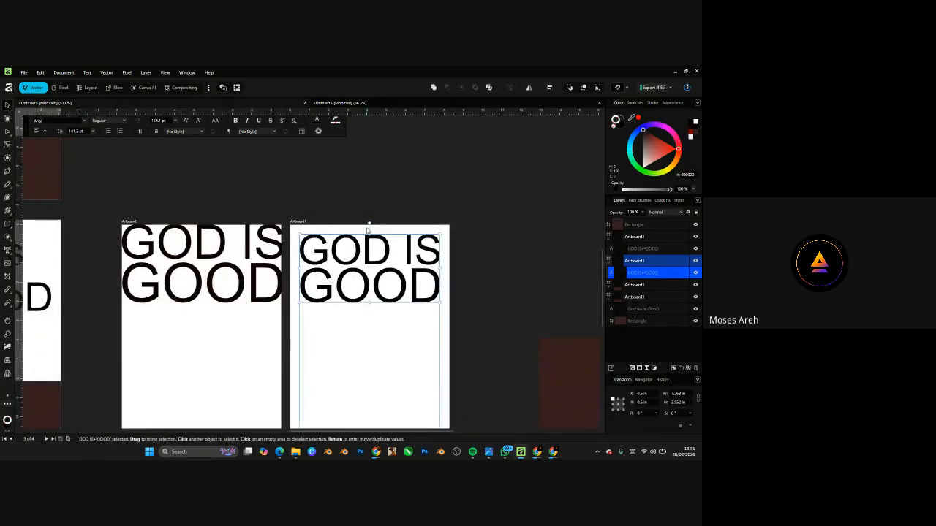
- Place a copy of the right artboard's GOD IS GOOD text above the artboards and recolour it off-white
{"action": "left_click", "coordinate": [383, 192]}
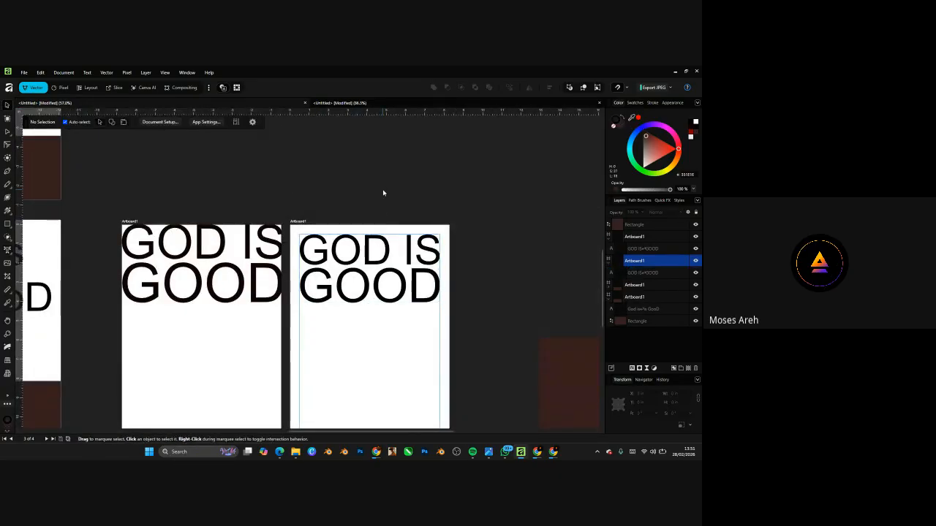
{"action": "left_click", "coordinate": [366, 265]}
{"action": "left_click_drag", "start_coordinate": [370, 271], "coordinate": [437, 174]}
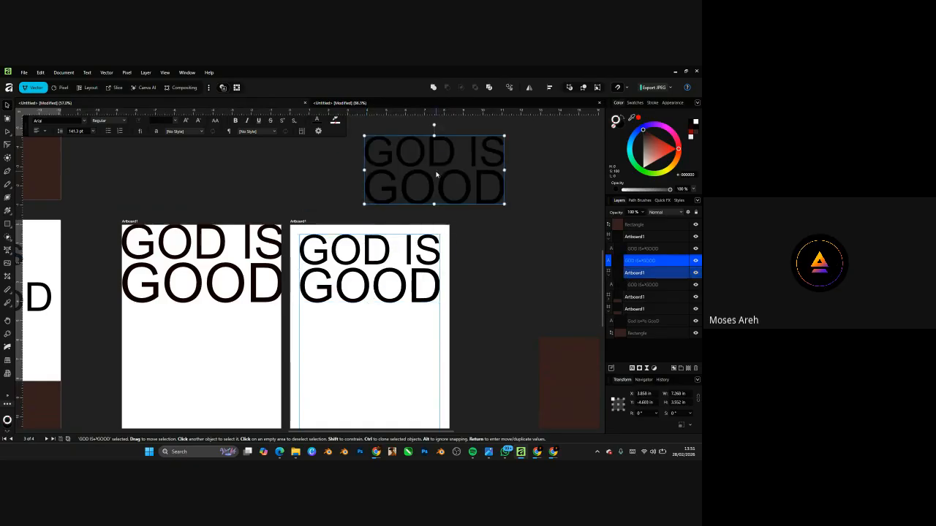
{"action": "left_click_drag", "start_coordinate": [660, 153], "coordinate": [643, 165]}
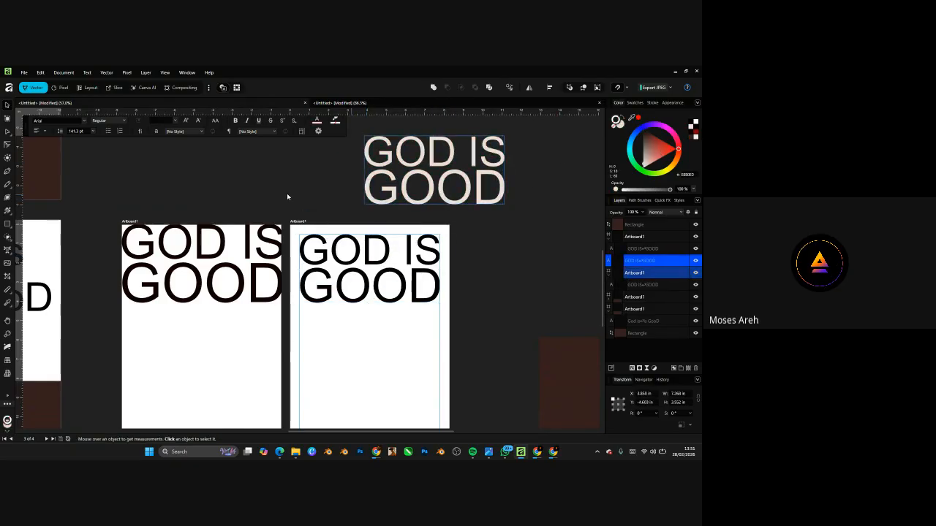
- Nudge the left artboard slightly to the left
{"action": "scroll", "coordinate": [286, 193], "scroll_direction": "down", "scroll_amount": 2}
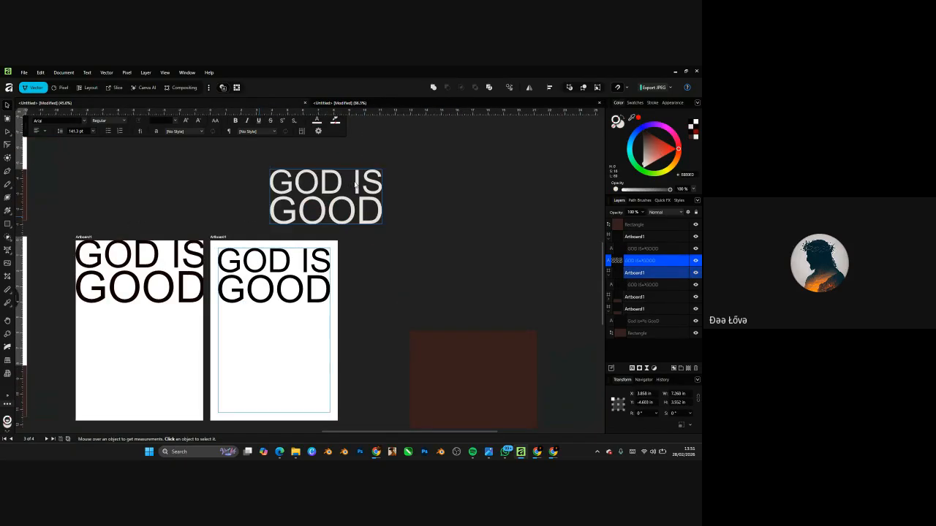
{"action": "scroll", "coordinate": [355, 185], "scroll_direction": "up", "scroll_amount": 1}
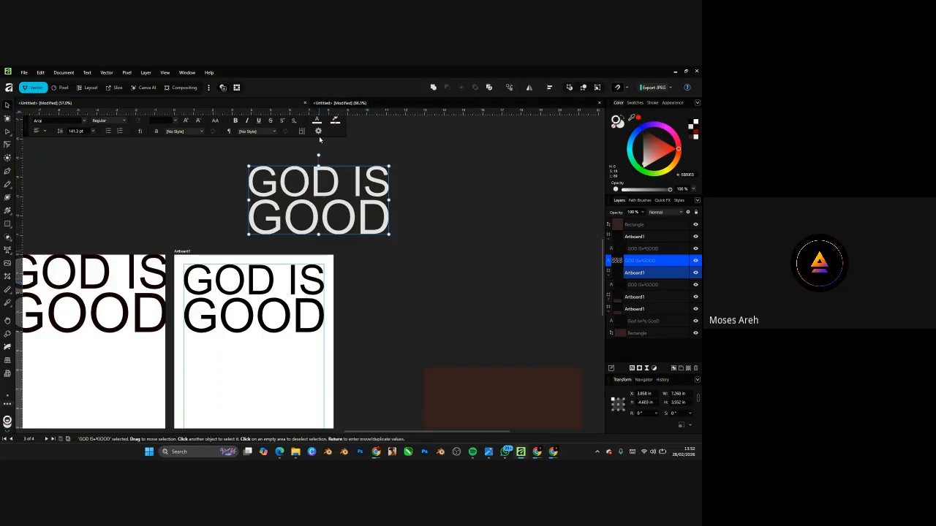
{"action": "scroll", "coordinate": [317, 225], "scroll_direction": "down", "scroll_amount": 7}
{"action": "scroll", "coordinate": [307, 227], "scroll_direction": "up", "scroll_amount": 6}
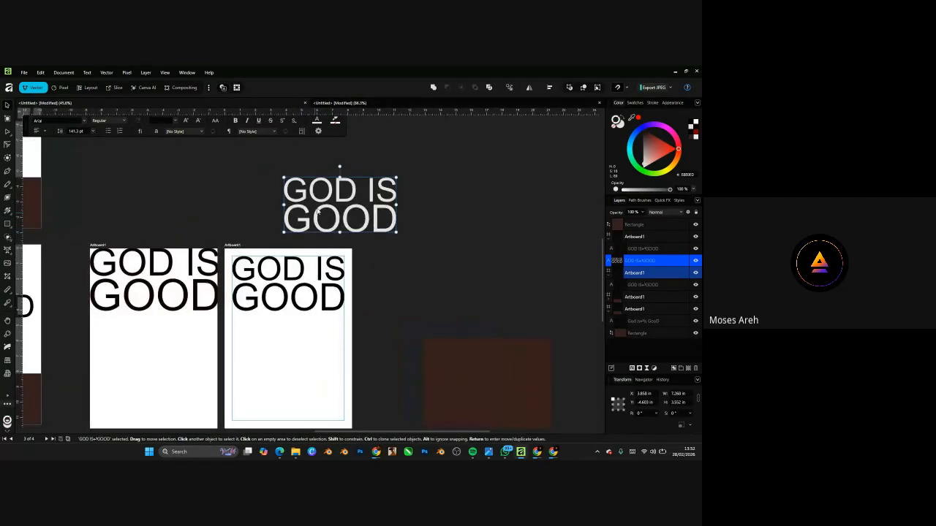
{"action": "scroll", "coordinate": [369, 238], "scroll_direction": "down", "scroll_amount": 5}
{"action": "scroll", "coordinate": [369, 238], "scroll_direction": "up", "scroll_amount": 4}
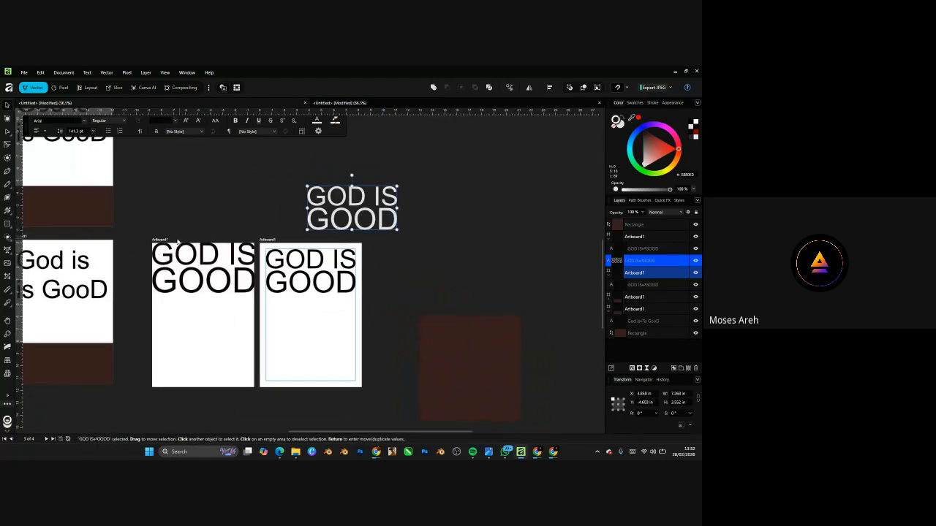
{"action": "left_click_drag", "start_coordinate": [160, 240], "coordinate": [129, 241]}
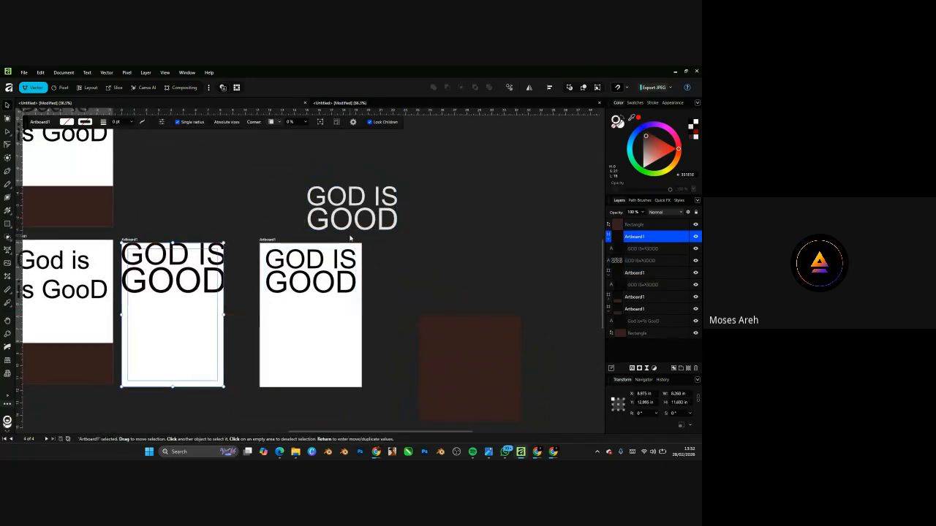
- Raise the pale GOD IS GOOD copy a little higher on the canvas
{"action": "scroll", "coordinate": [351, 237], "scroll_direction": "up", "scroll_amount": 3}
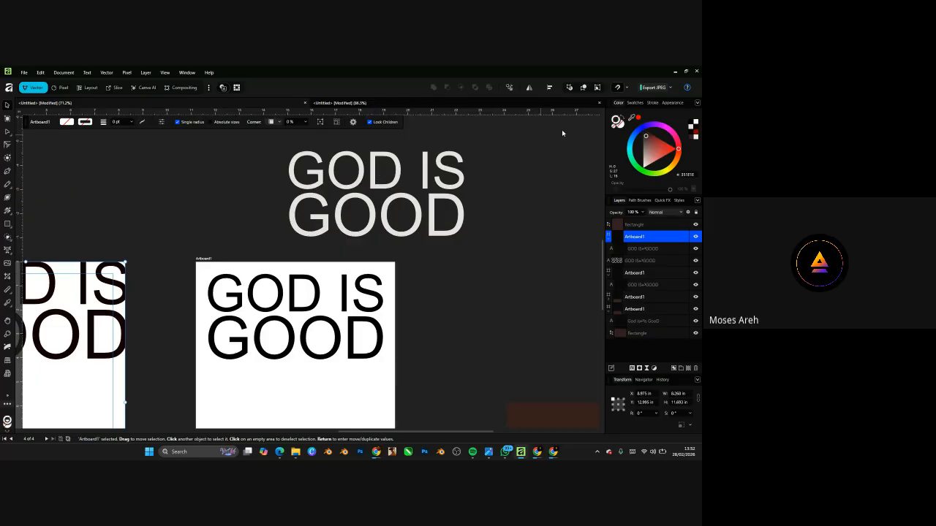
{"action": "scroll", "coordinate": [388, 223], "scroll_direction": "down", "scroll_amount": 4}
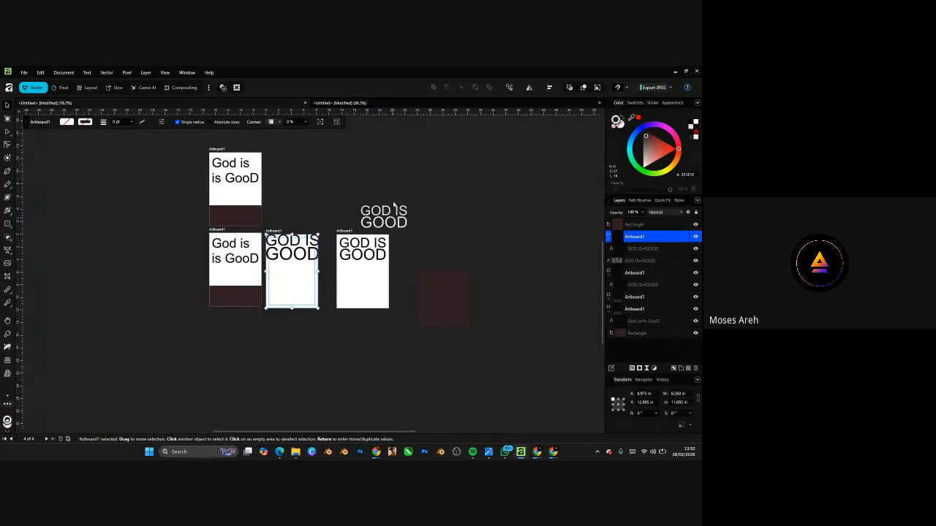
{"action": "left_click_drag", "start_coordinate": [393, 208], "coordinate": [395, 176]}
{"action": "scroll", "coordinate": [368, 246], "scroll_direction": "up", "scroll_amount": 4}
{"action": "scroll", "coordinate": [341, 188], "scroll_direction": "down", "scroll_amount": 4}
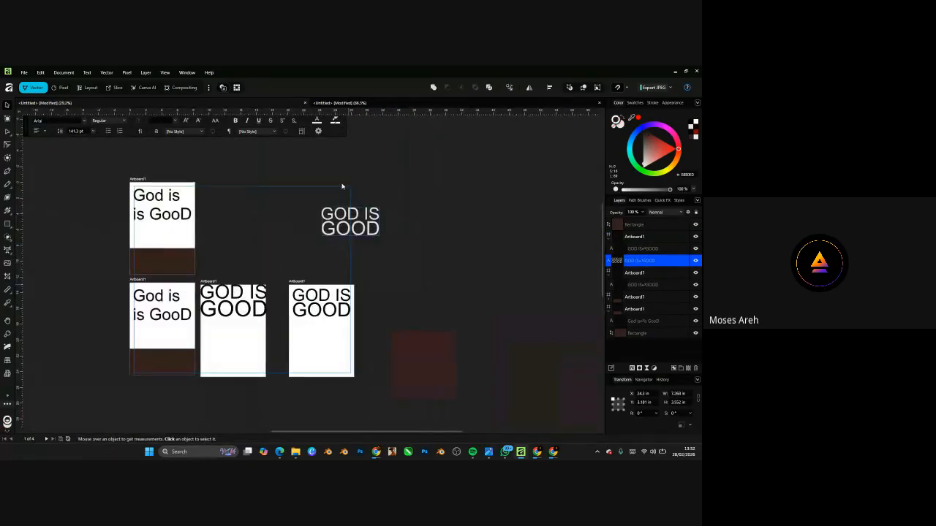
{"action": "scroll", "coordinate": [367, 270], "scroll_direction": "up", "scroll_amount": 4}
- Colour the word GOD in the pale headline a soft red (AC6666)
{"action": "double_click", "coordinate": [397, 266]}
{"action": "scroll", "coordinate": [399, 264], "scroll_direction": "down", "scroll_amount": 1}
{"action": "scroll", "coordinate": [405, 256], "scroll_direction": "down", "scroll_amount": 5}
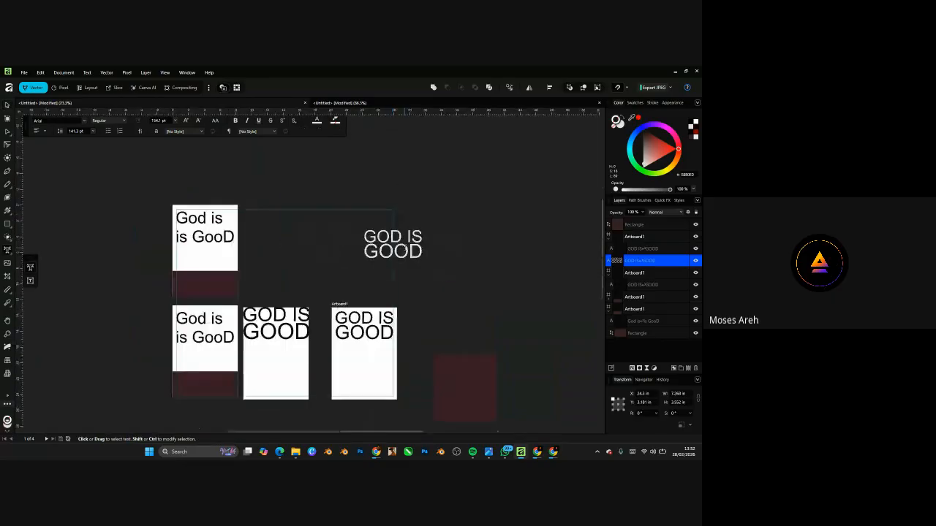
{"action": "left_click", "coordinate": [658, 155]}
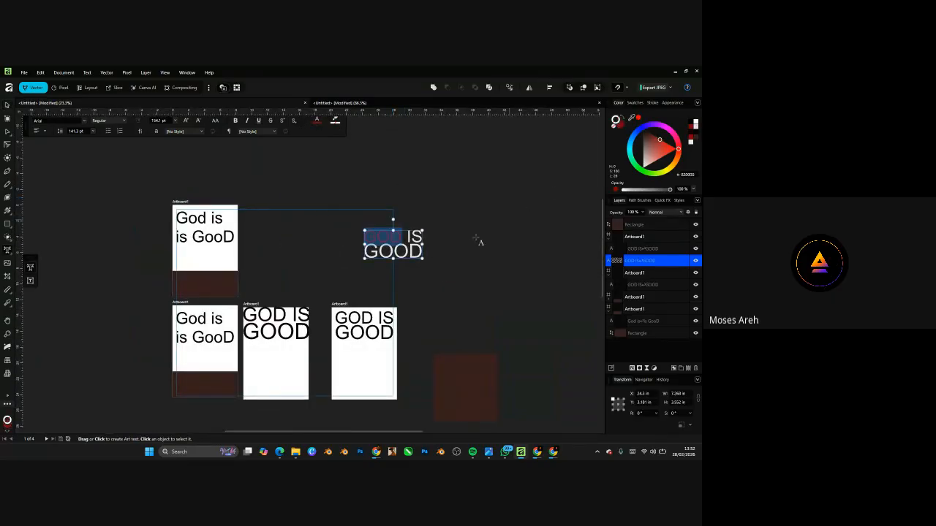
{"action": "scroll", "coordinate": [375, 294], "scroll_direction": "up", "scroll_amount": 2}
{"action": "left_click", "coordinate": [655, 154]}
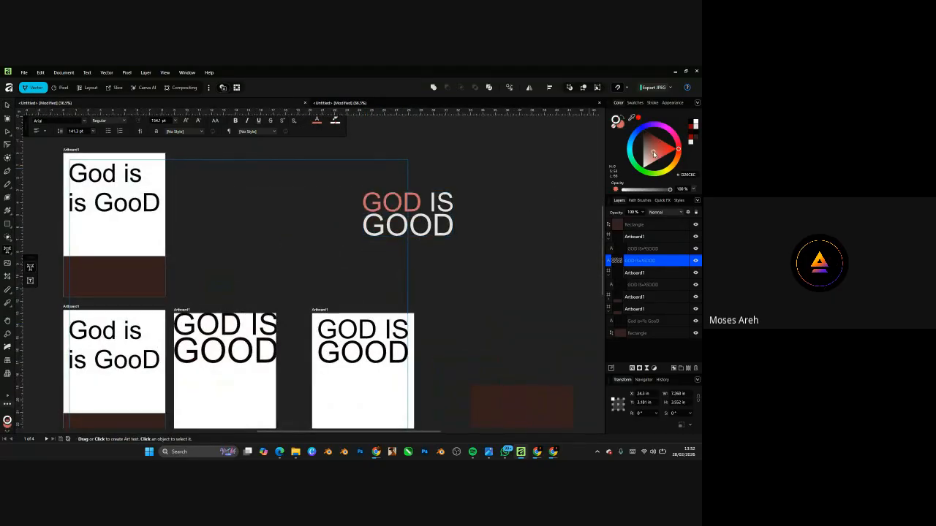
{"action": "scroll", "coordinate": [410, 318], "scroll_direction": "up", "scroll_amount": 3}
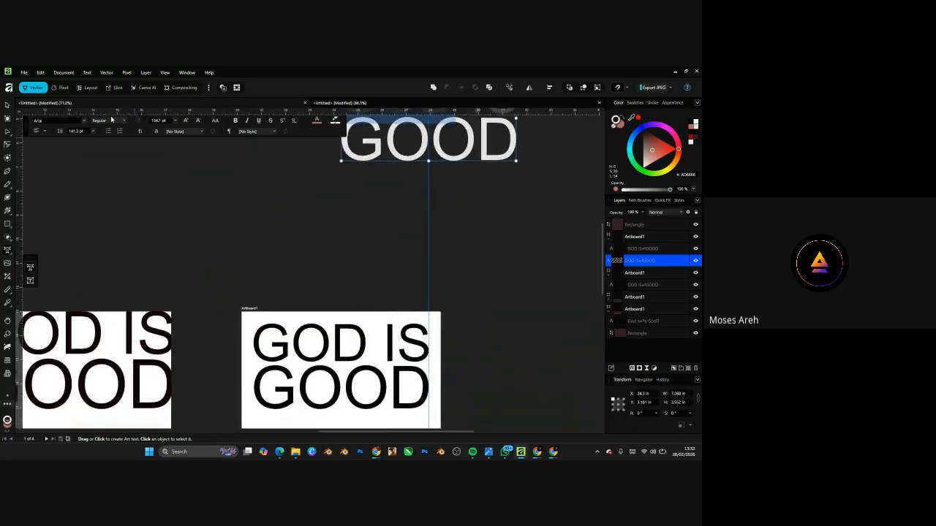
{"action": "key", "text": "Escape"}
- Move the black text out of the third artboard and drop the rosy-GOD text in its place
{"action": "scroll", "coordinate": [343, 287], "scroll_direction": "down", "scroll_amount": 3}
{"action": "left_click", "coordinate": [343, 288]}
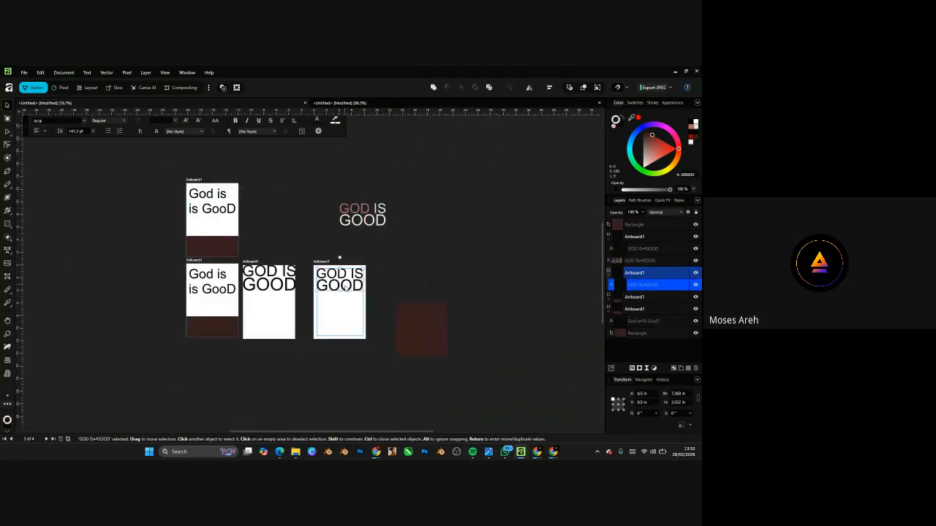
{"action": "left_click_drag", "start_coordinate": [344, 288], "coordinate": [429, 246]}
{"action": "left_click", "coordinate": [373, 216]}
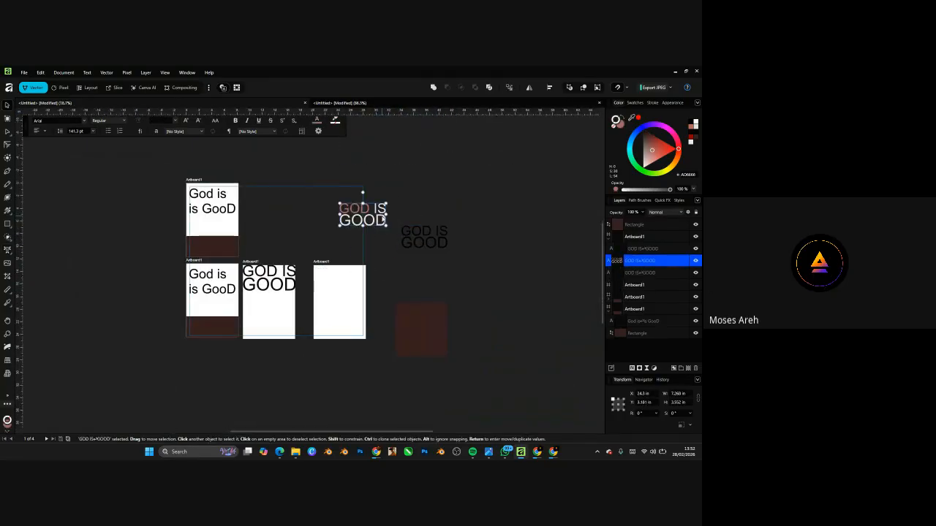
{"action": "left_click_drag", "start_coordinate": [382, 219], "coordinate": [359, 286]}
{"action": "scroll", "coordinate": [361, 241], "scroll_direction": "up", "scroll_amount": 4}
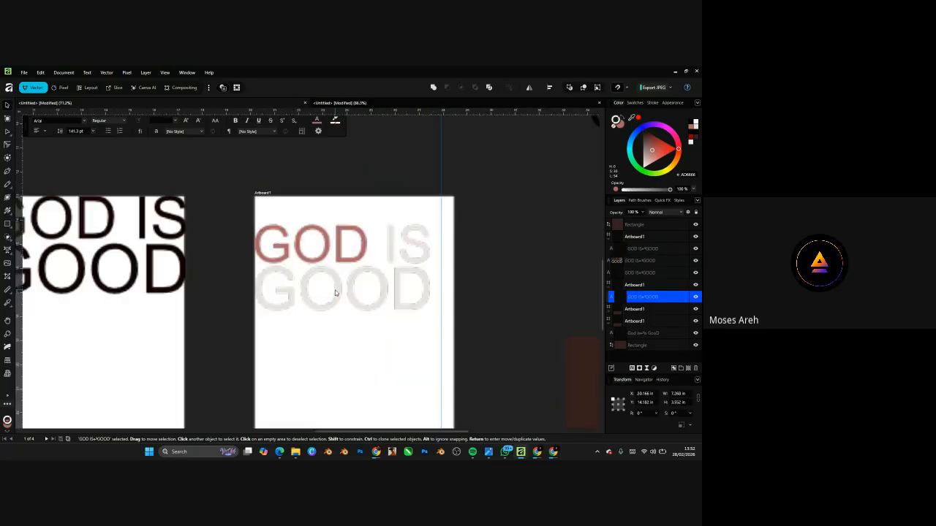
{"action": "scroll", "coordinate": [368, 267], "scroll_direction": "down", "scroll_amount": 5}
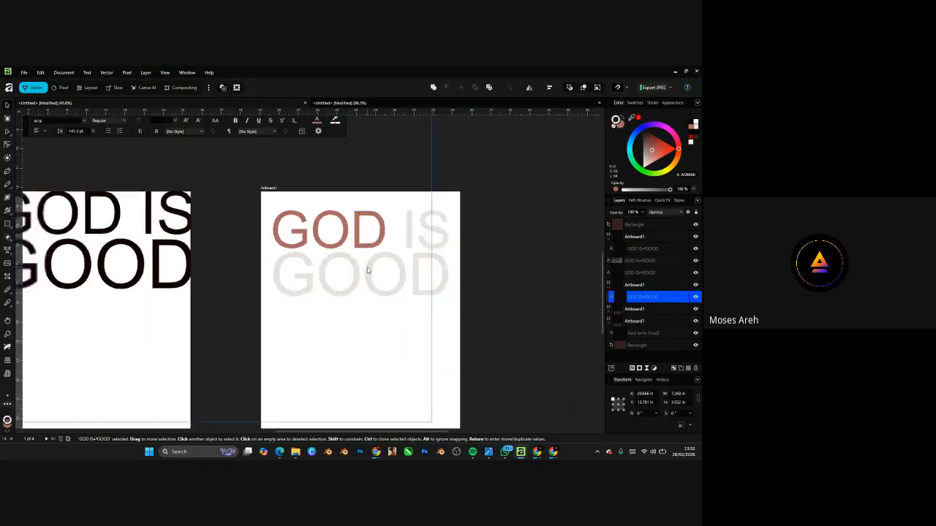
{"action": "left_click", "coordinate": [443, 270]}
{"action": "scroll", "coordinate": [375, 281], "scroll_direction": "up", "scroll_amount": 1}
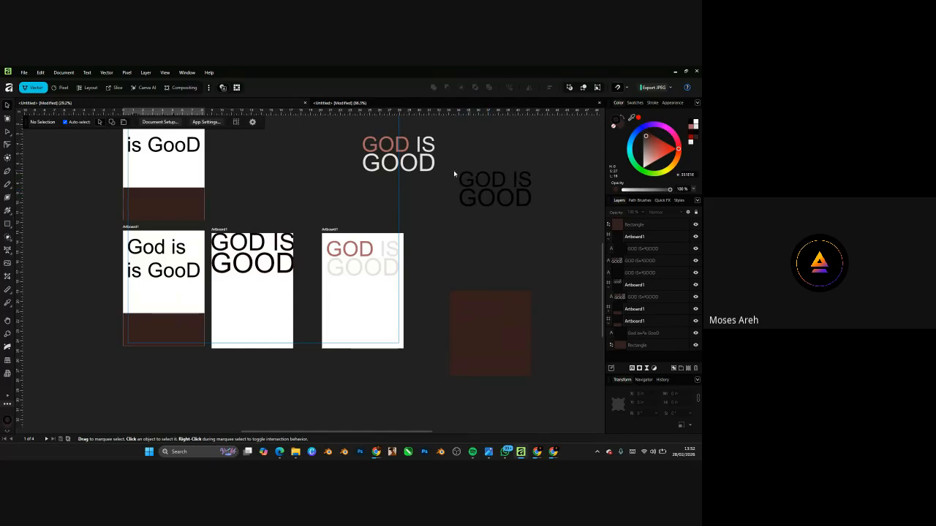
{"action": "scroll", "coordinate": [373, 264], "scroll_direction": "up", "scroll_amount": 5}
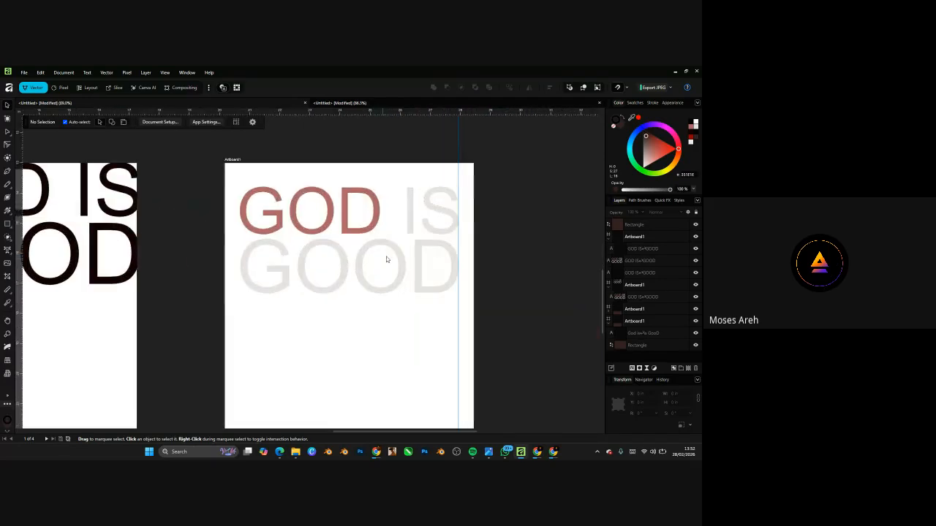
{"action": "scroll", "coordinate": [365, 272], "scroll_direction": "down", "scroll_amount": 5}
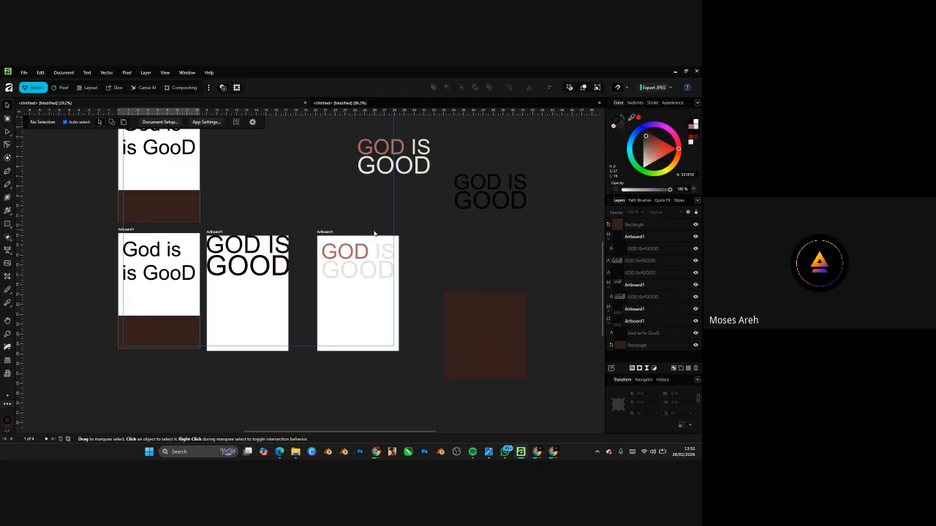
{"action": "left_click", "coordinate": [340, 103]}
{"action": "scroll", "coordinate": [314, 280], "scroll_direction": "down", "scroll_amount": 5}
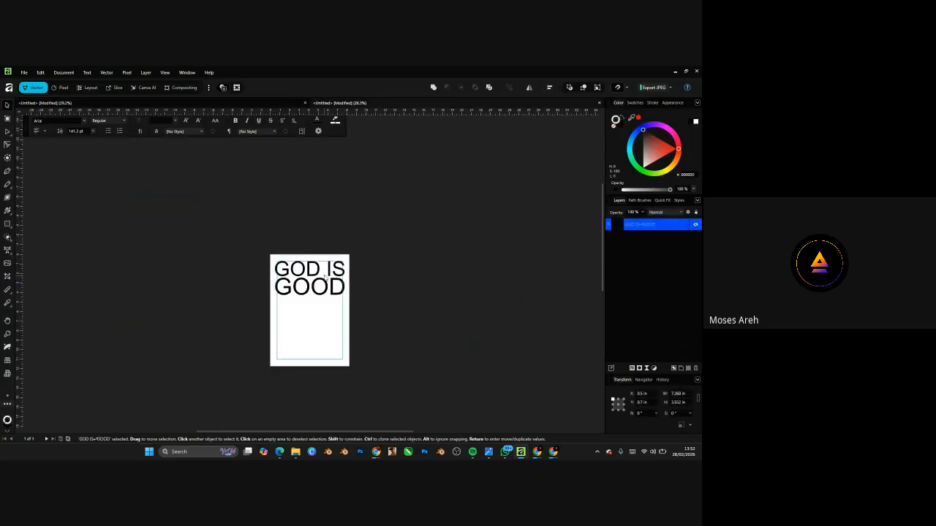
{"action": "left_click_drag", "start_coordinate": [318, 277], "coordinate": [401, 229]}
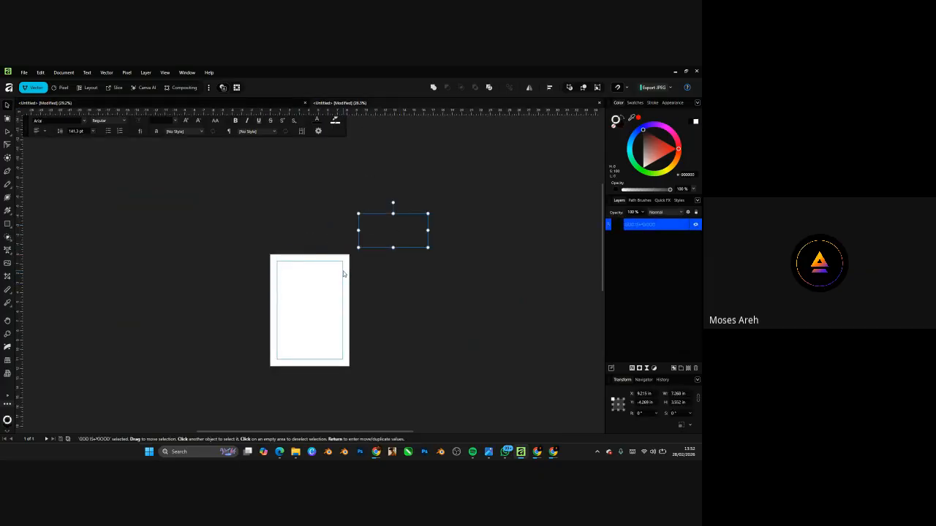
{"action": "key", "text": "ctrl+z"}
{"action": "key", "text": "ctrl+plus"}
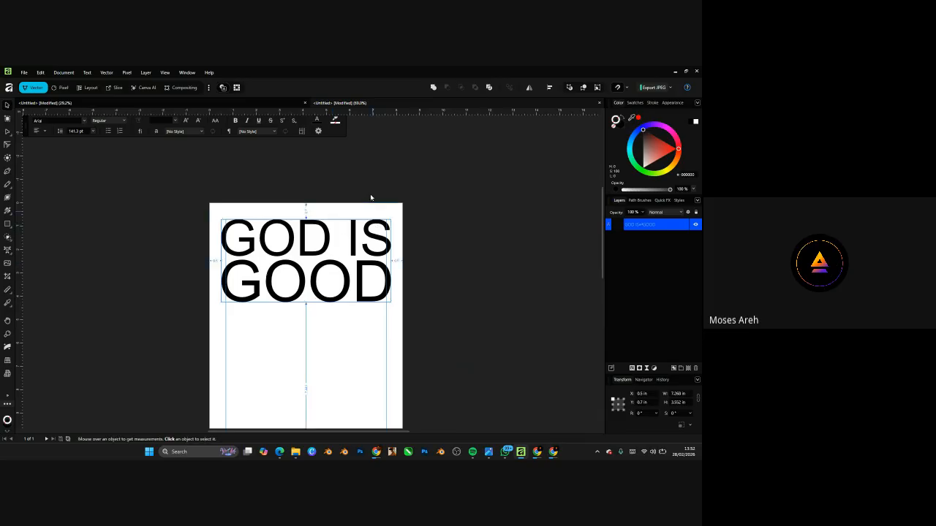
{"action": "scroll", "coordinate": [372, 197], "scroll_direction": "down", "scroll_amount": 2}
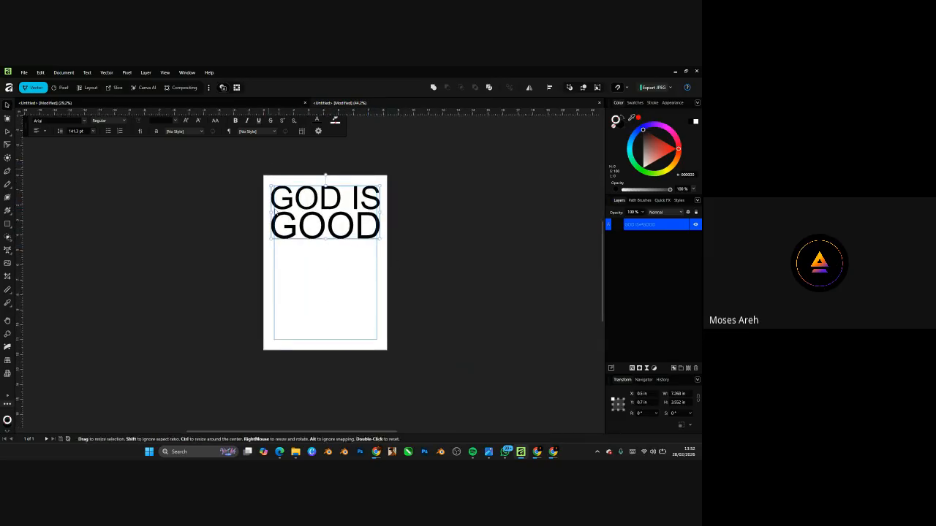
{"action": "scroll", "coordinate": [346, 225], "scroll_direction": "up", "scroll_amount": 3}
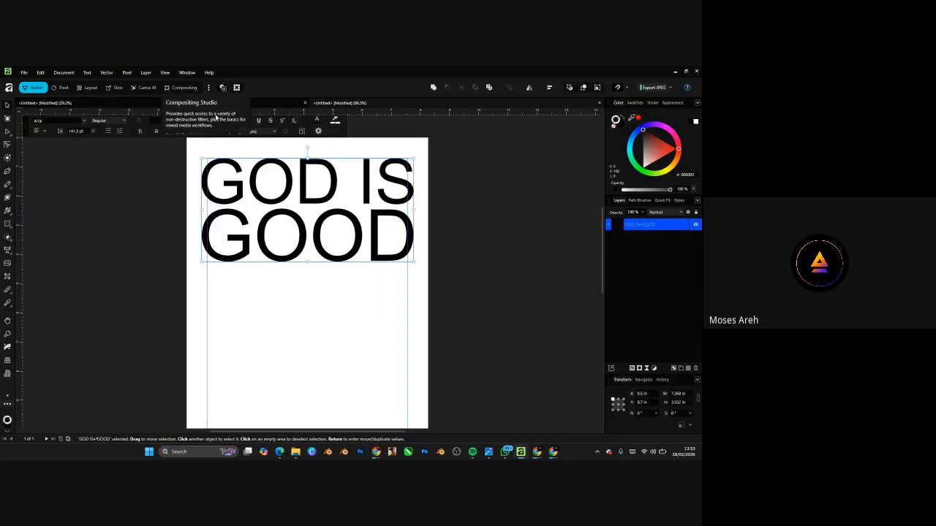
{"action": "left_click", "coordinate": [276, 107]}
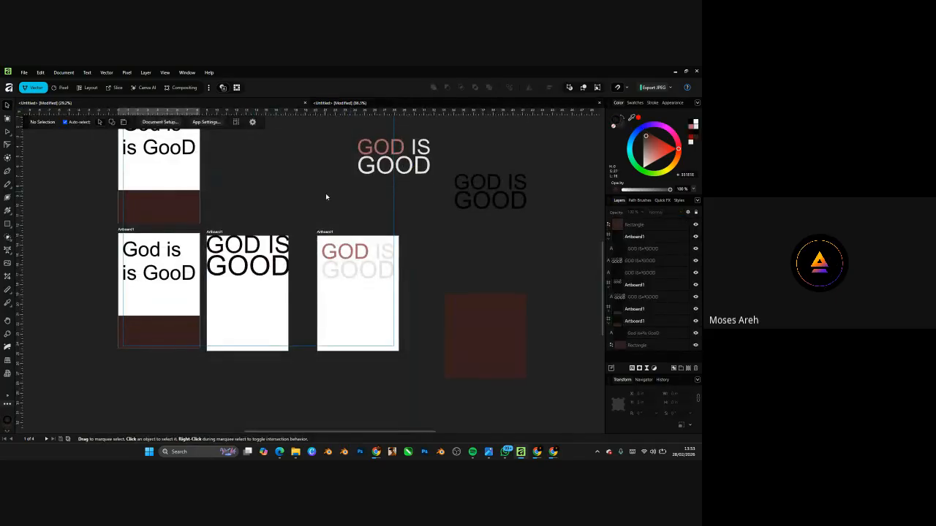
- Clone the third artboard's rosy-GOD text and move the copy up-left above the second artboard
{"action": "scroll", "coordinate": [370, 264], "scroll_direction": "up", "scroll_amount": 3}
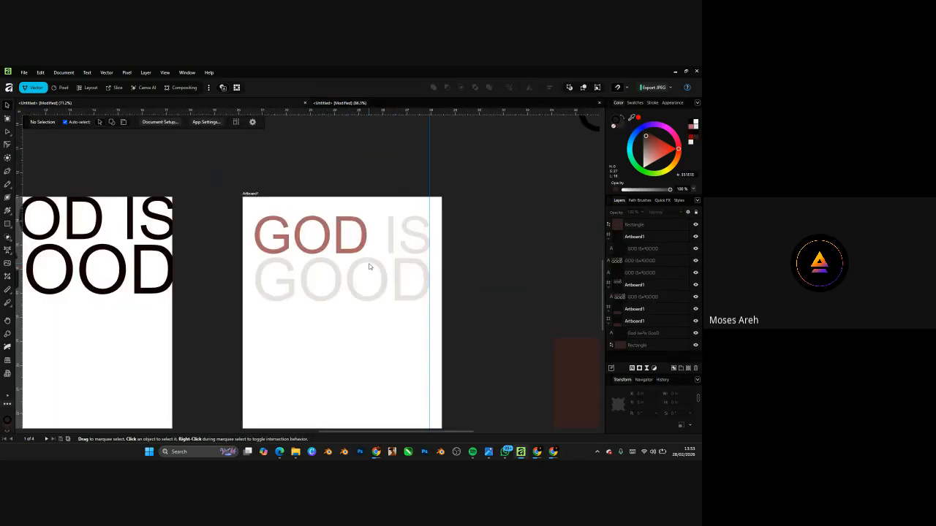
{"action": "scroll", "coordinate": [347, 302], "scroll_direction": "down", "scroll_amount": 3}
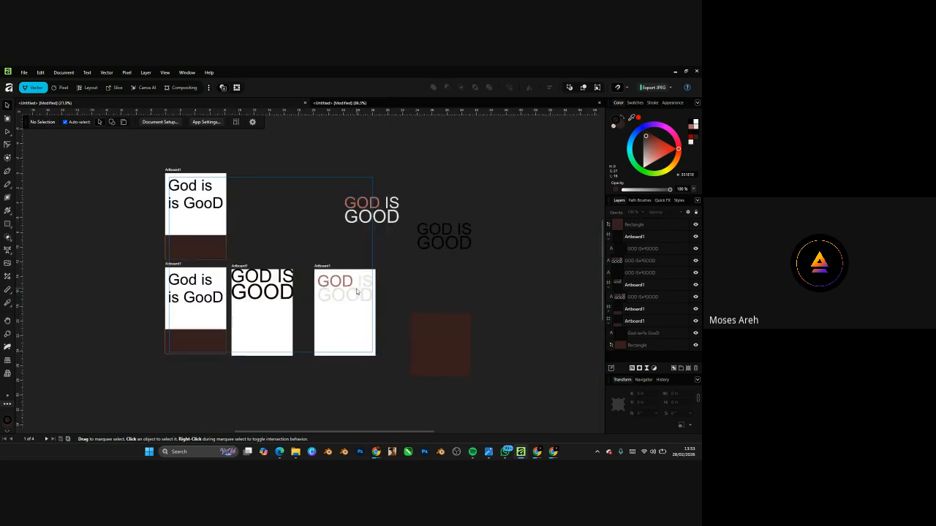
{"action": "left_click", "coordinate": [356, 291]}
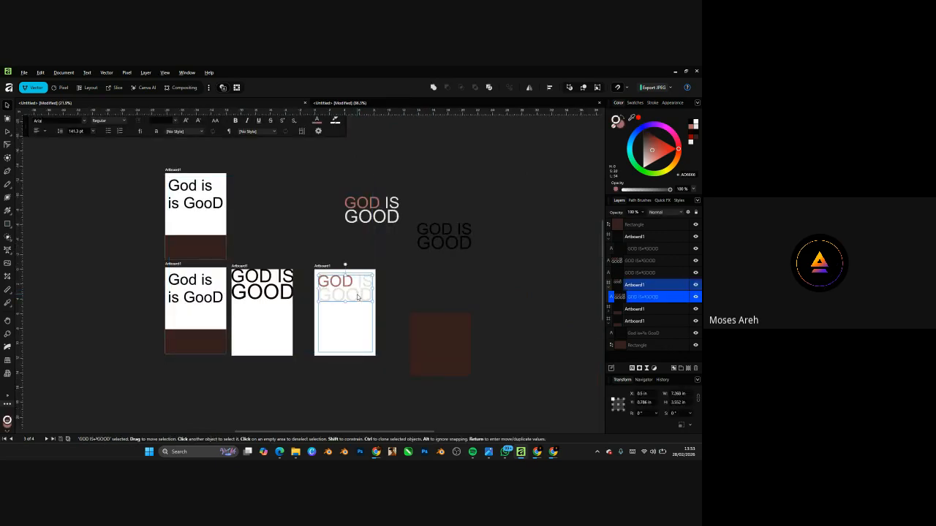
{"action": "left_click_drag", "start_coordinate": [357, 296], "coordinate": [315, 253]}
{"action": "scroll", "coordinate": [351, 297], "scroll_direction": "up", "scroll_amount": 2}
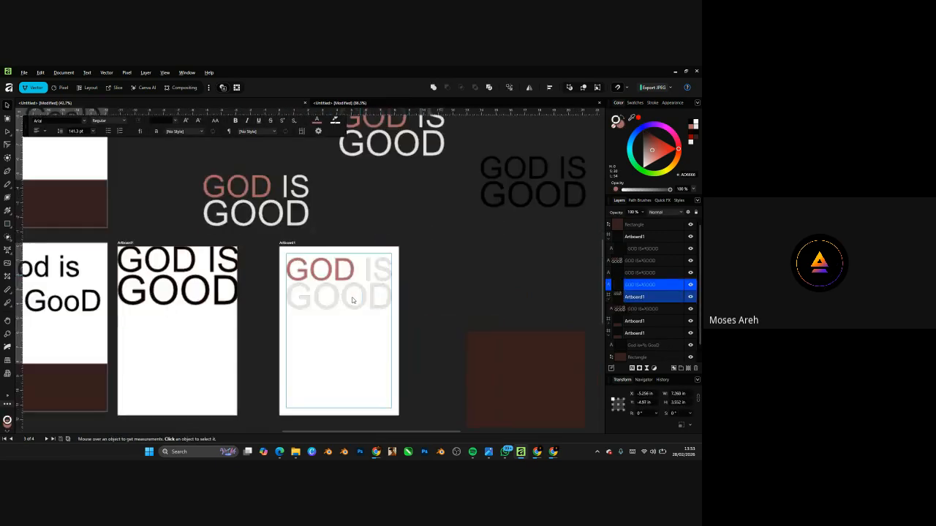
{"action": "mouse_move", "coordinate": [297, 212]}
{"action": "left_mouse_down"}
{"action": "mouse_move", "coordinate": [256, 176]}
{"action": "mouse_move", "coordinate": [233, 174]}
{"action": "left_mouse_up"}
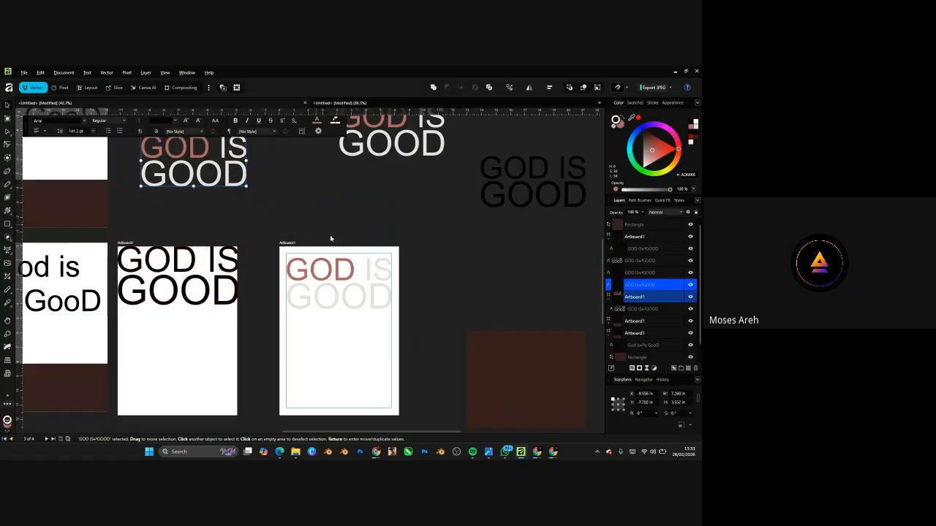
{"action": "left_click", "coordinate": [347, 295]}
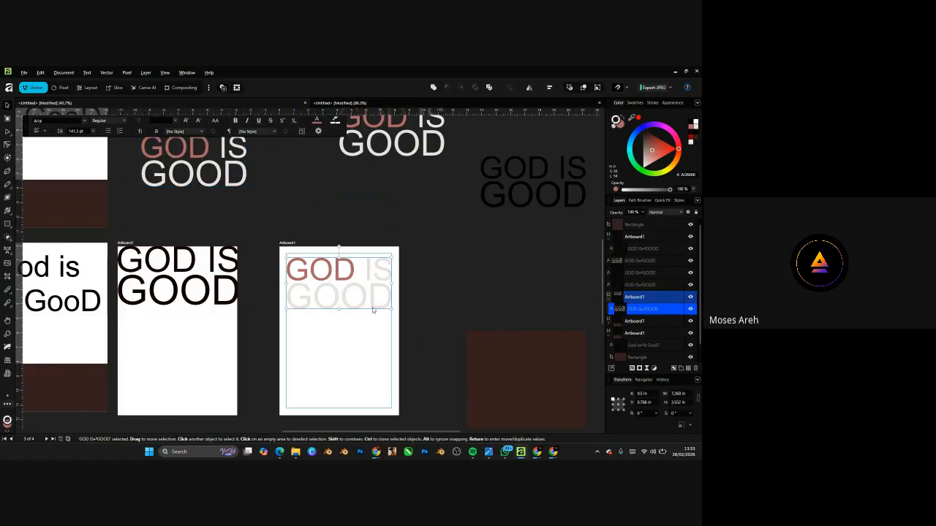
{"action": "scroll", "coordinate": [347, 320], "scroll_direction": "up", "scroll_amount": 2}
{"action": "scroll", "coordinate": [346, 314], "scroll_direction": "down", "scroll_amount": 3}
{"action": "scroll", "coordinate": [351, 318], "scroll_direction": "up", "scroll_amount": 3}
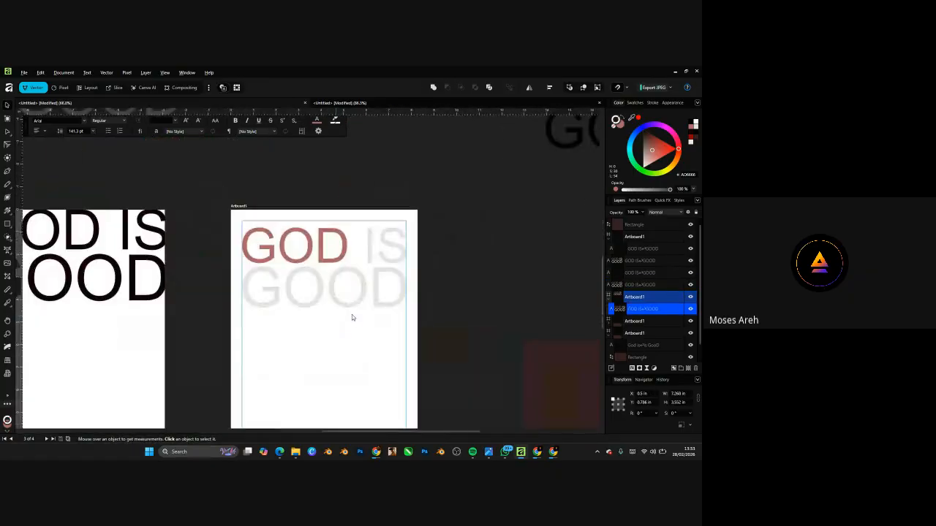
- Glance at the single-artboard document, then return to the poster document
{"action": "left_click", "coordinate": [354, 103]}
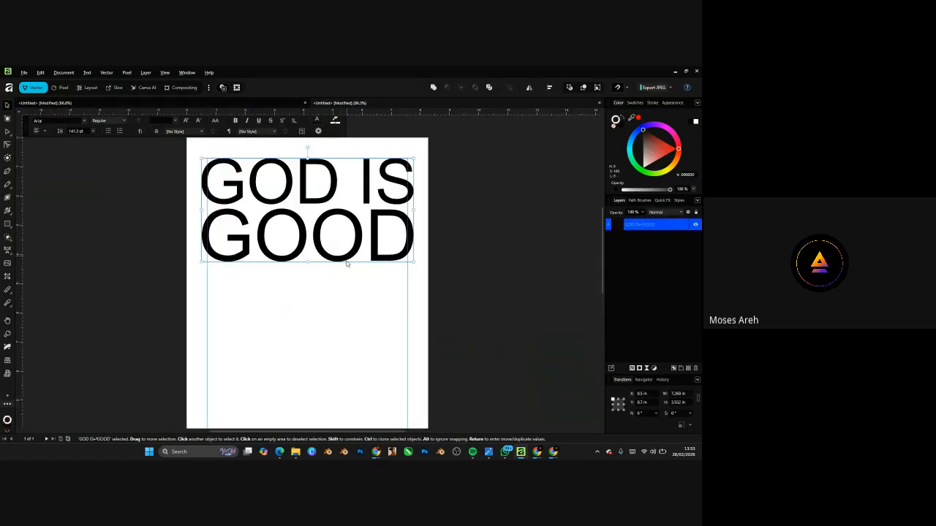
{"action": "scroll", "coordinate": [346, 264], "scroll_direction": "down", "scroll_amount": 3}
{"action": "scroll", "coordinate": [337, 254], "scroll_direction": "up", "scroll_amount": 2}
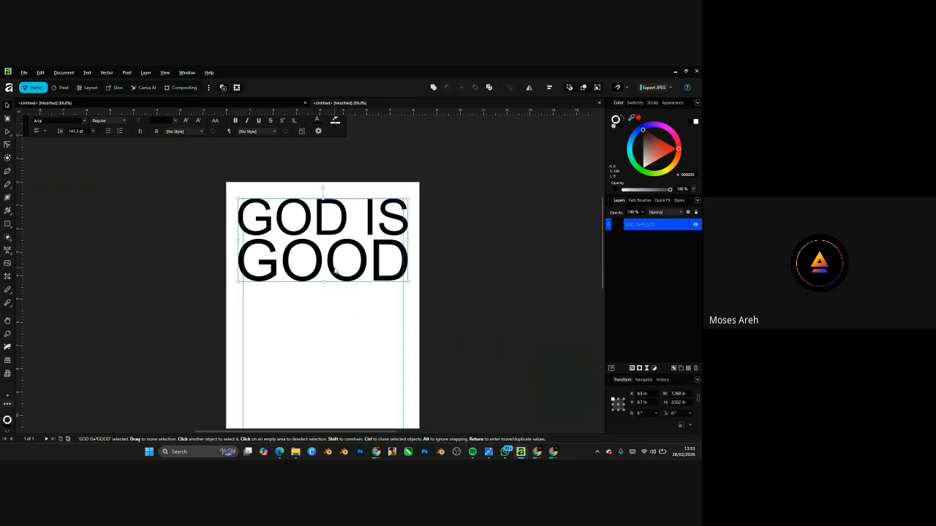
{"action": "left_click", "coordinate": [273, 107]}
- Draw a rectangle between the floating text copies and fill it dark red
{"action": "scroll", "coordinate": [339, 313], "scroll_direction": "down", "scroll_amount": 5}
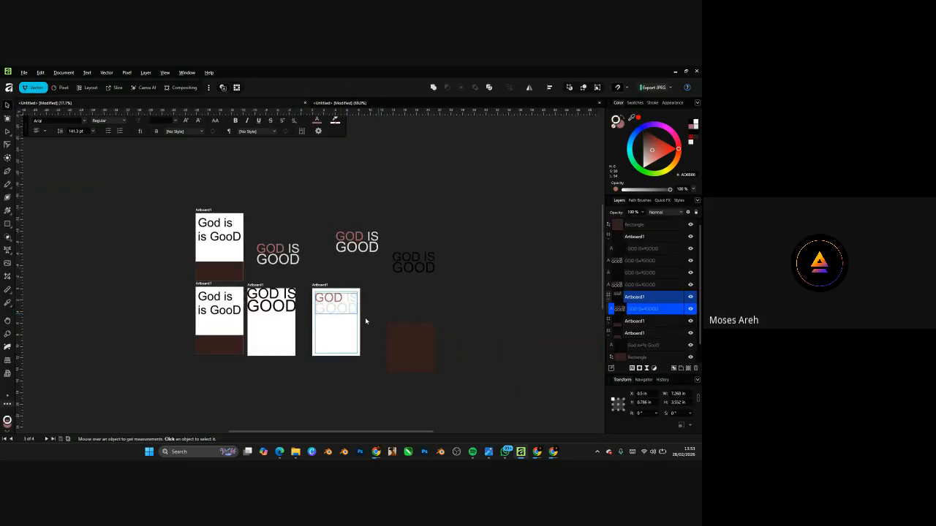
{"action": "scroll", "coordinate": [347, 318], "scroll_direction": "up", "scroll_amount": 4}
{"action": "scroll", "coordinate": [250, 241], "scroll_direction": "down", "scroll_amount": 3}
{"action": "scroll", "coordinate": [256, 267], "scroll_direction": "up", "scroll_amount": 2}
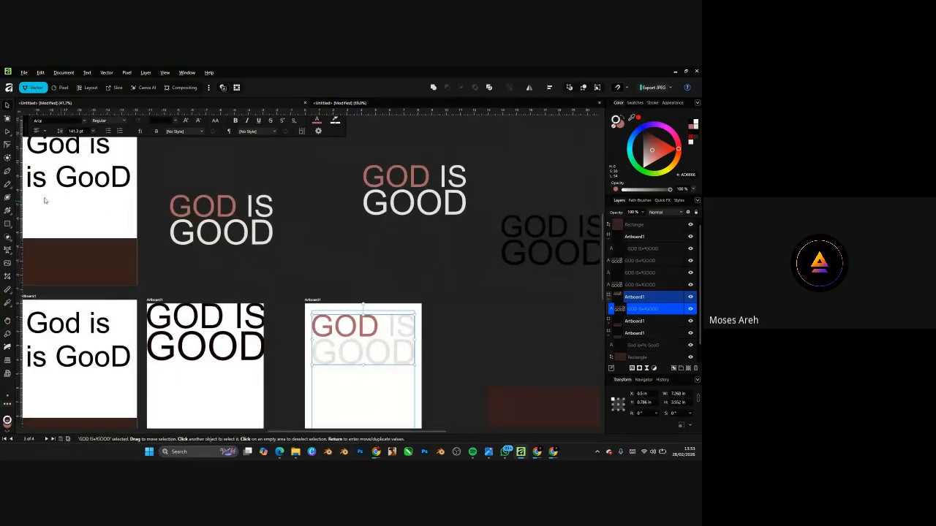
{"action": "left_click", "coordinate": [7, 224]}
{"action": "left_click_drag", "start_coordinate": [286, 180], "coordinate": [344, 262]}
{"action": "left_click", "coordinate": [659, 139]}
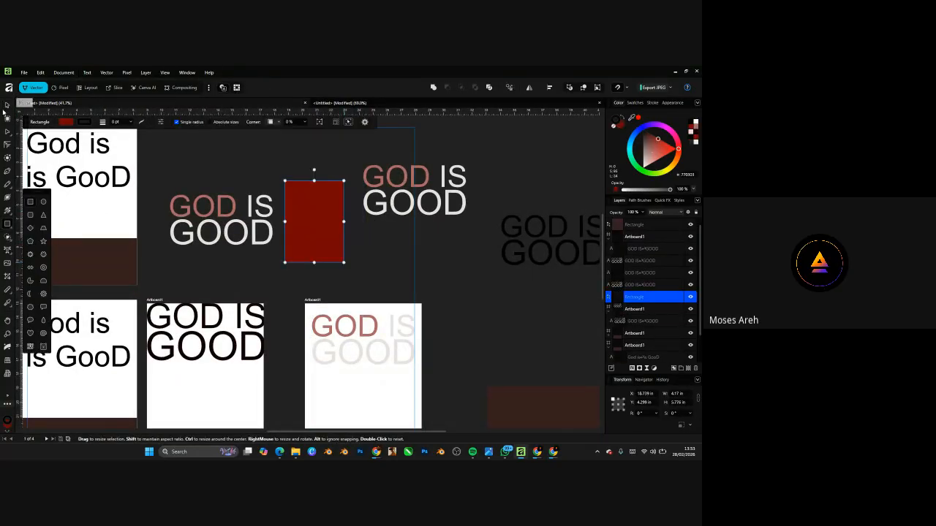
- Move the red rectangle into the third artboard's lower left, below the faded text
{"action": "left_click", "coordinate": [5, 104]}
{"action": "scroll", "coordinate": [301, 203], "scroll_direction": "down", "scroll_amount": 3}
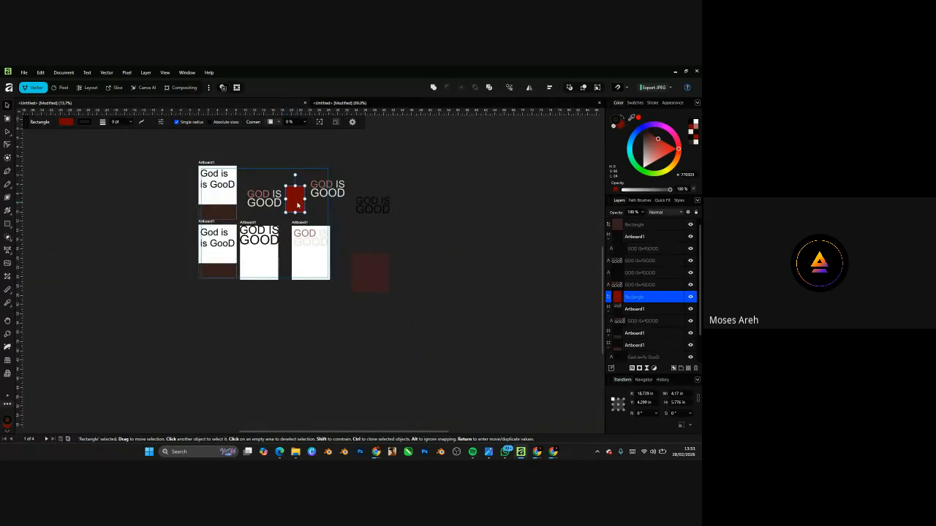
{"action": "scroll", "coordinate": [296, 205], "scroll_direction": "up", "scroll_amount": 3}
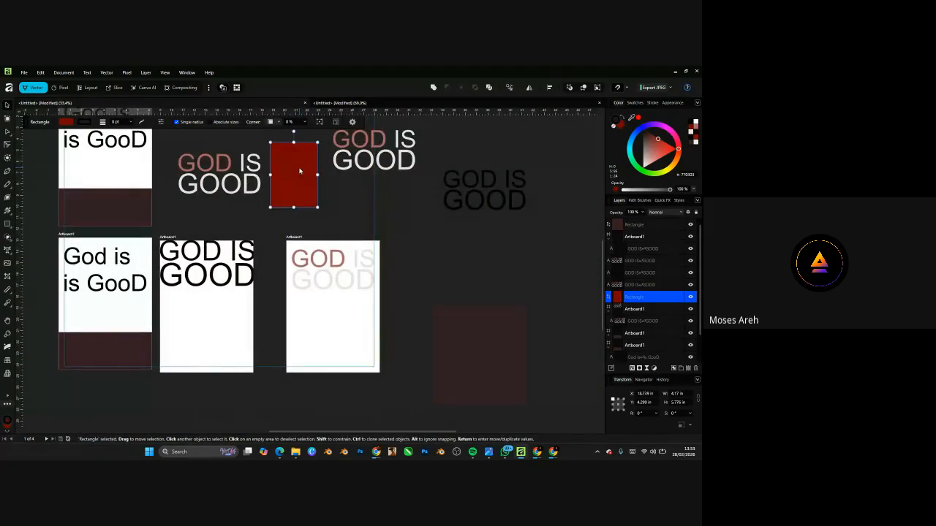
{"action": "left_click_drag", "start_coordinate": [299, 171], "coordinate": [239, 269]}
{"action": "scroll", "coordinate": [331, 343], "scroll_direction": "up", "scroll_amount": 3}
{"action": "scroll", "coordinate": [333, 314], "scroll_direction": "down", "scroll_amount": 5}
{"action": "mouse_move", "coordinate": [302, 313]}
{"action": "left_mouse_down"}
{"action": "mouse_move", "coordinate": [308, 264]}
{"action": "mouse_move", "coordinate": [318, 307]}
{"action": "left_mouse_up"}
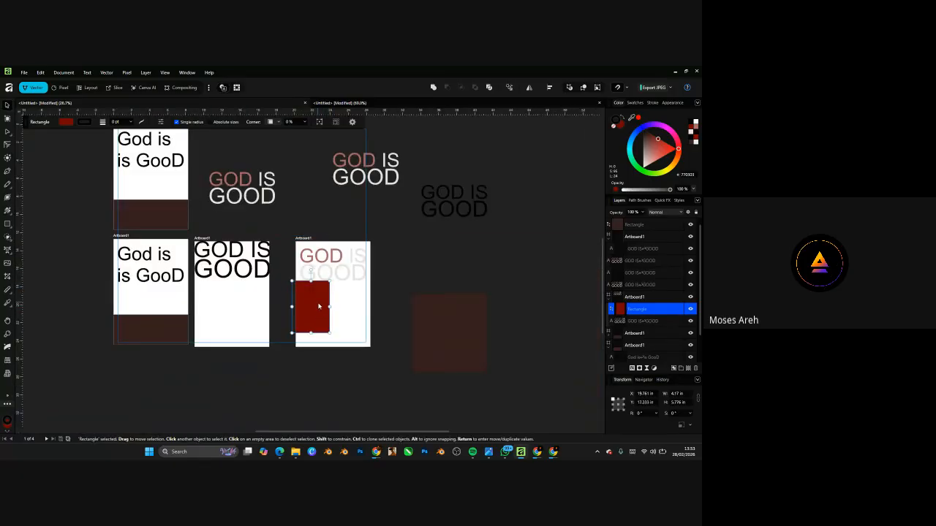
{"action": "left_click", "coordinate": [444, 267]}
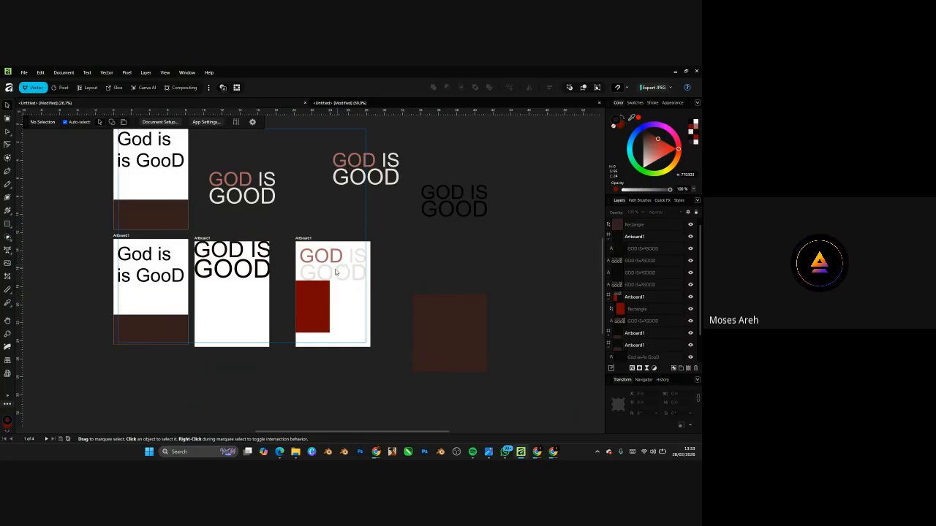
{"action": "scroll", "coordinate": [336, 271], "scroll_direction": "up", "scroll_amount": 5}
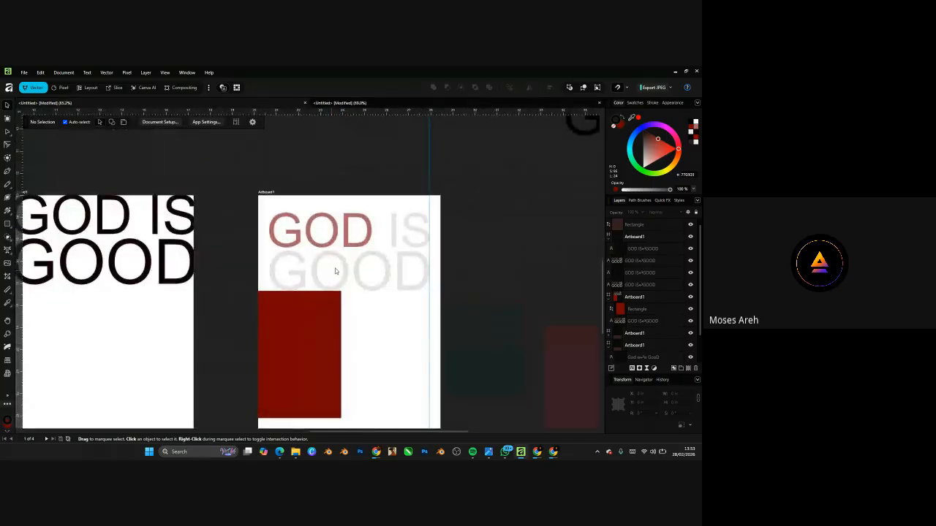
{"action": "left_click", "coordinate": [277, 225]}
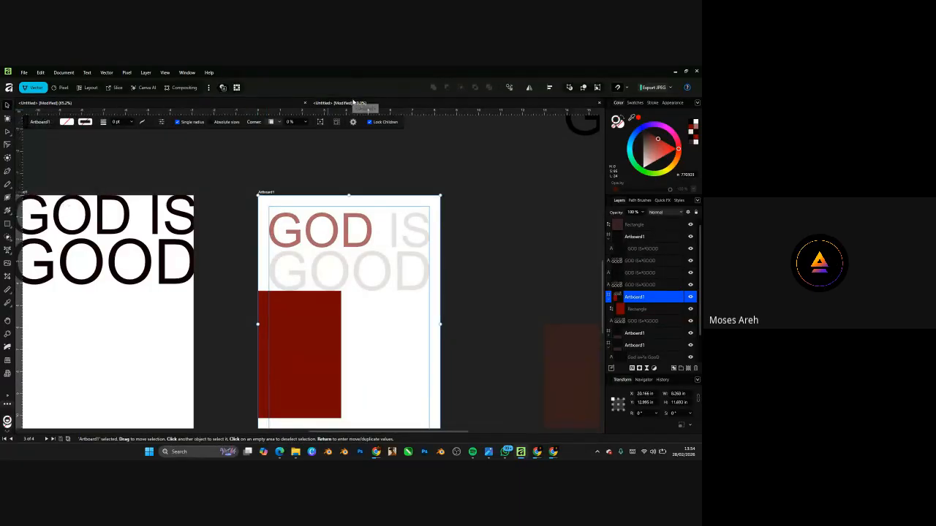
- In the A4 document, convert the page into Artboard1 with Insert Artboard
{"action": "left_click", "coordinate": [376, 103]}
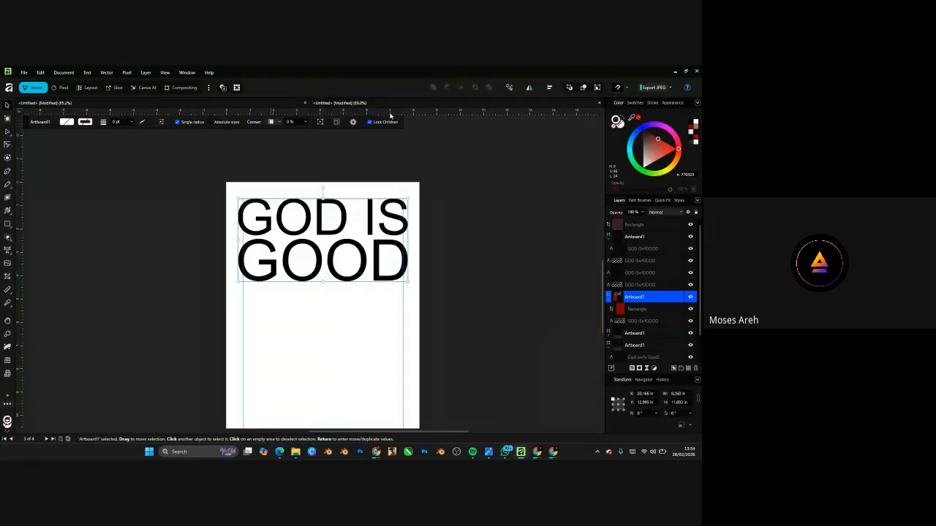
{"action": "left_click", "coordinate": [266, 190]}
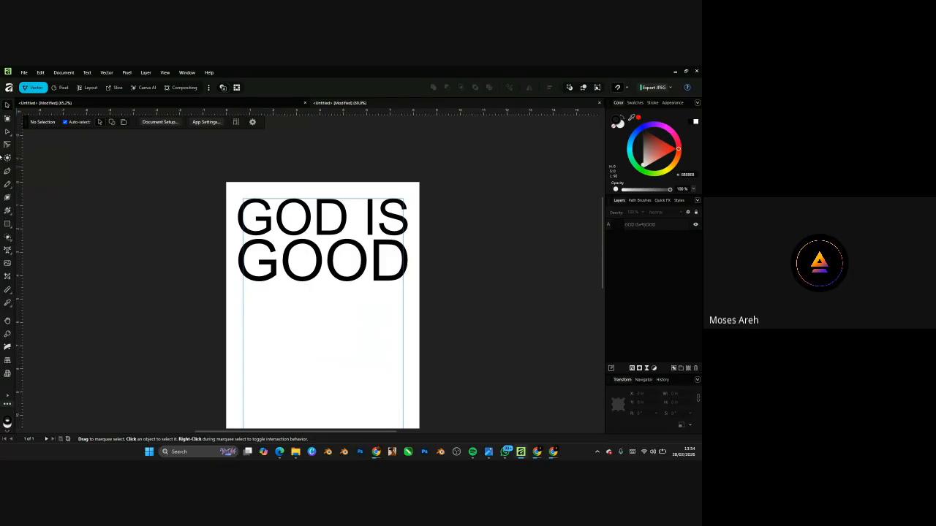
{"action": "left_click", "coordinate": [8, 119]}
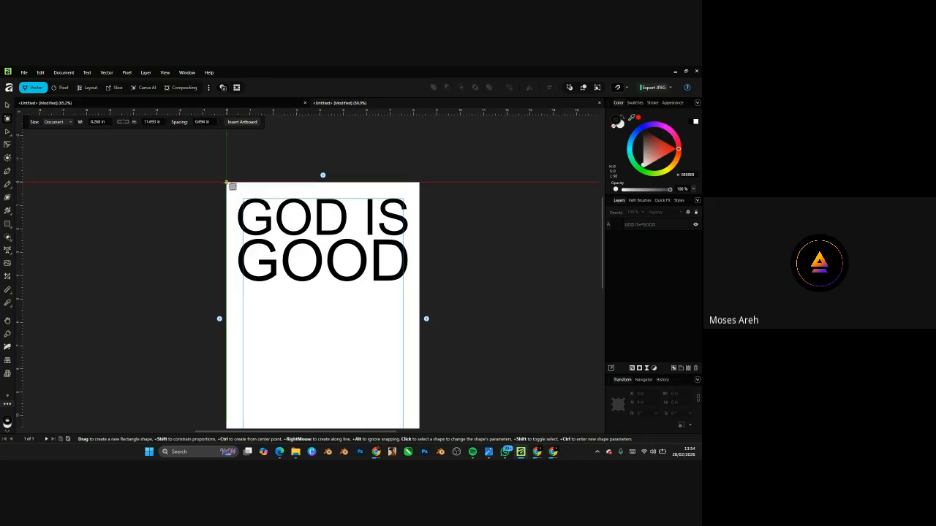
{"action": "left_click", "coordinate": [241, 121]}
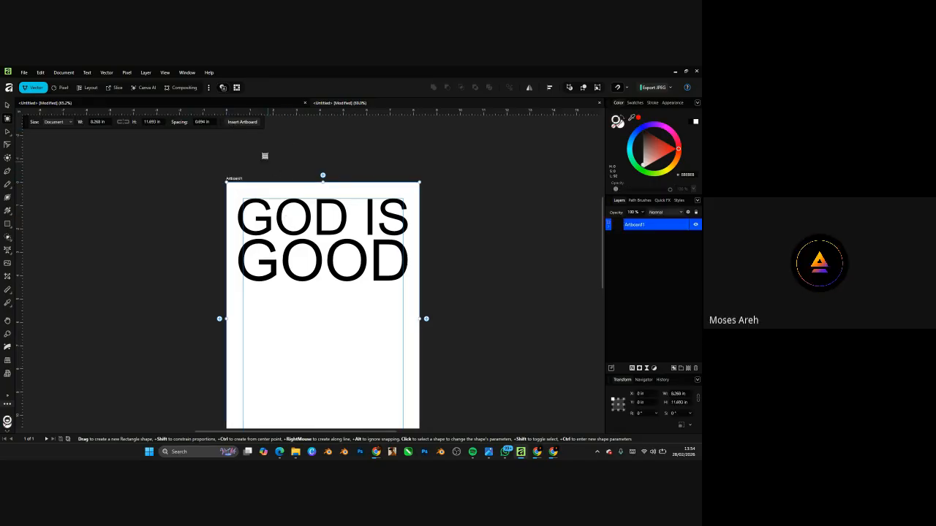
{"action": "scroll", "coordinate": [291, 223], "scroll_direction": "down", "scroll_amount": 4}
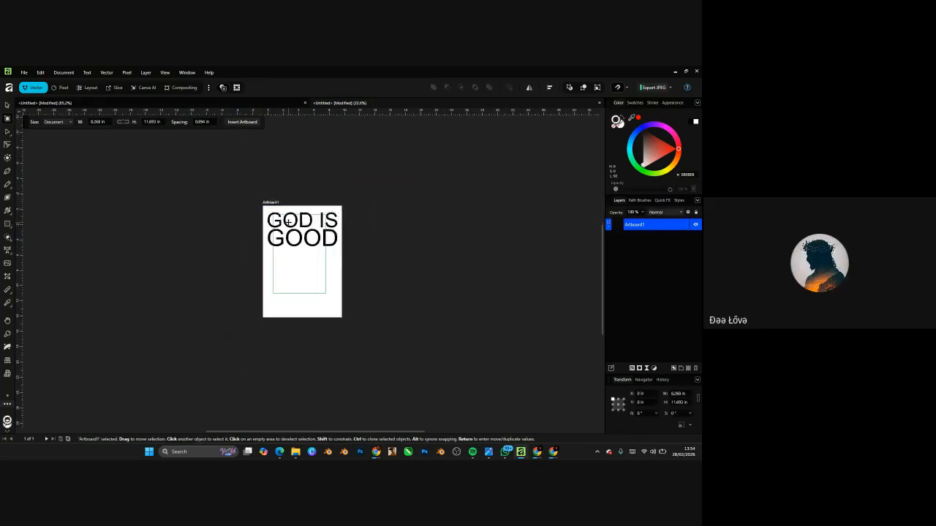
{"action": "scroll", "coordinate": [291, 223], "scroll_direction": "up", "scroll_amount": 4}
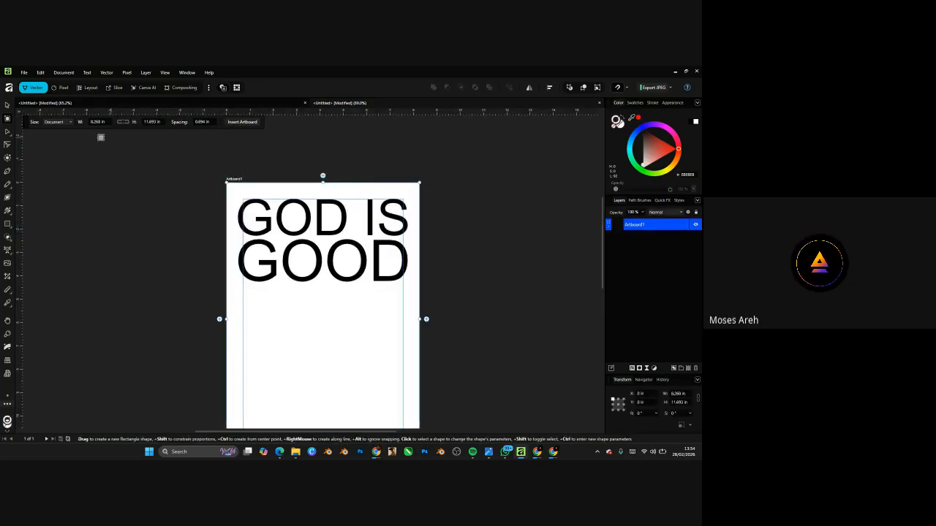
- Move the GOD IS GOOD text off Artboard1 and back, then bring Google Meet to the front
{"action": "left_click", "coordinate": [7, 104]}
{"action": "left_click", "coordinate": [340, 225]}
{"action": "scroll", "coordinate": [340, 261], "scroll_direction": "down", "scroll_amount": 3}
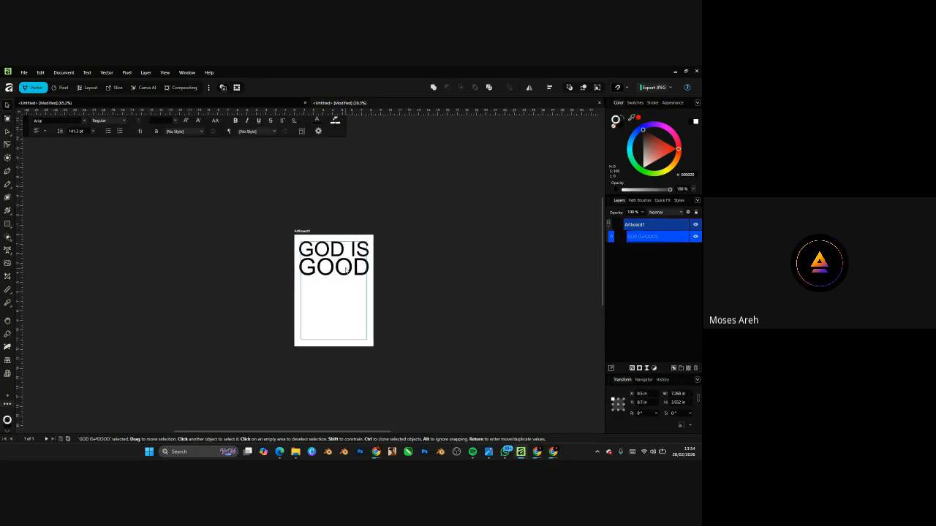
{"action": "left_click_drag", "start_coordinate": [341, 265], "coordinate": [448, 225]}
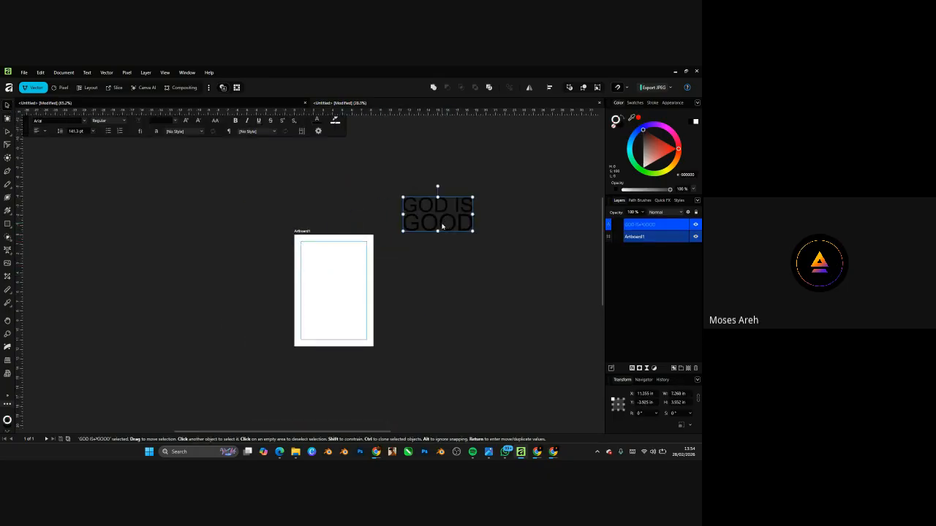
{"action": "scroll", "coordinate": [442, 227], "scroll_direction": "up", "scroll_amount": 1}
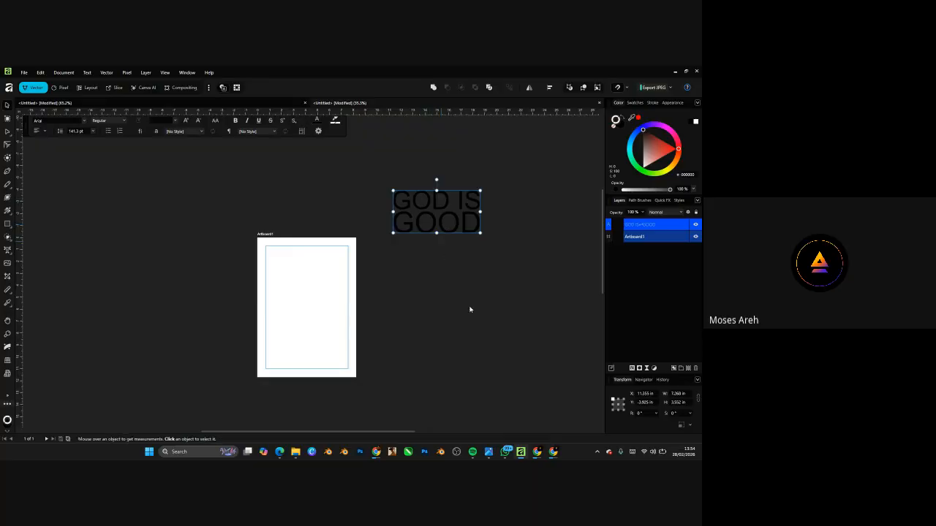
{"action": "key", "text": "ctrl+z"}
{"action": "mouse_move", "coordinate": [526, 453]}
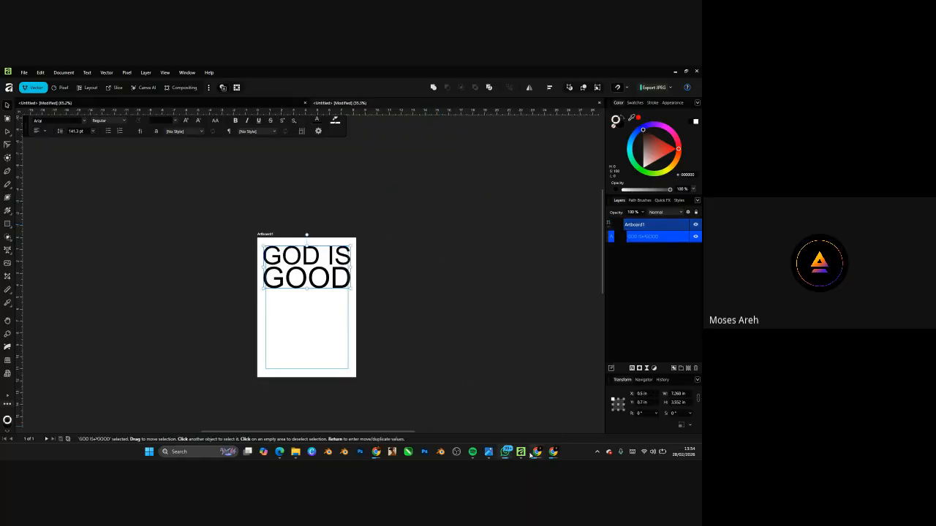
{"action": "left_click", "coordinate": [548, 432]}
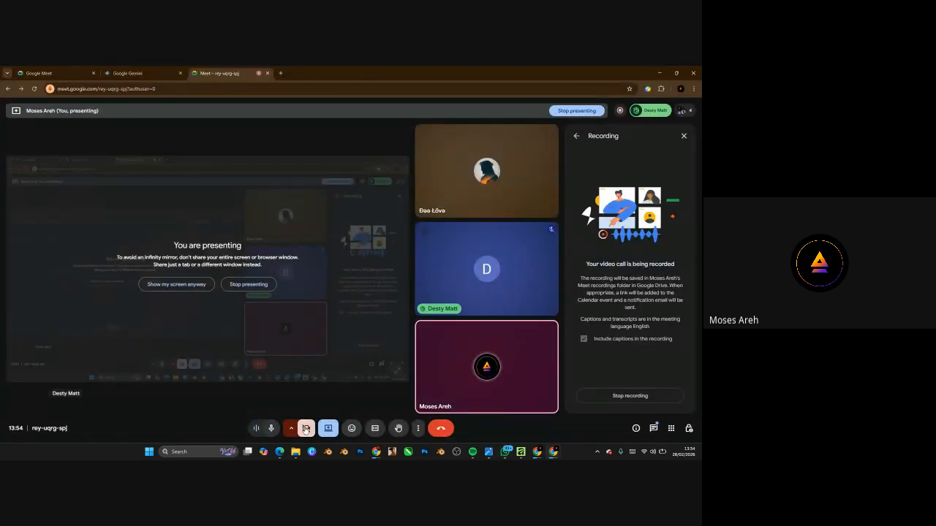
- Minimize the Chrome meeting window to reveal Affinity's Artboard1 again
{"action": "left_click", "coordinate": [659, 73]}
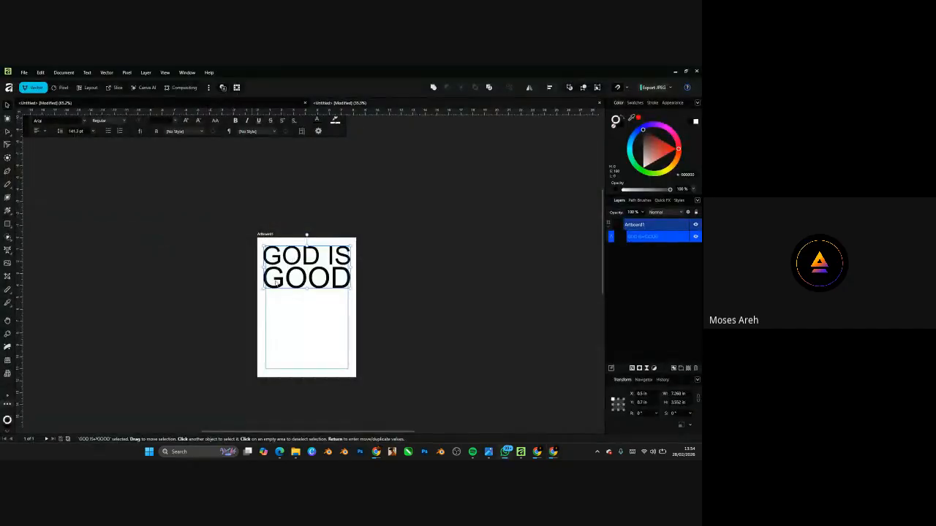
- Try moving and copying the GOD IS GOOD text down the artboard, undoing each attempt
{"action": "scroll", "coordinate": [271, 252], "scroll_direction": "up", "scroll_amount": 1}
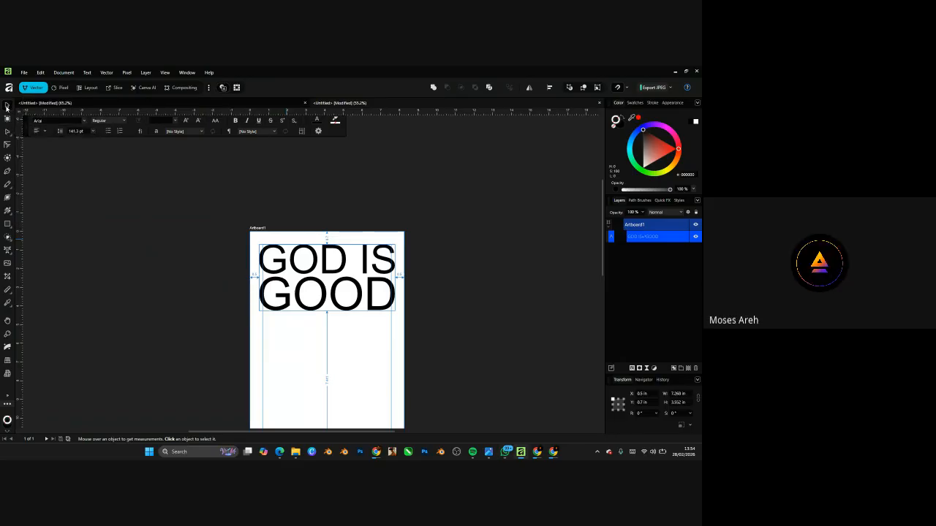
{"action": "left_click", "coordinate": [282, 268]}
{"action": "left_click_drag", "start_coordinate": [284, 264], "coordinate": [279, 327]}
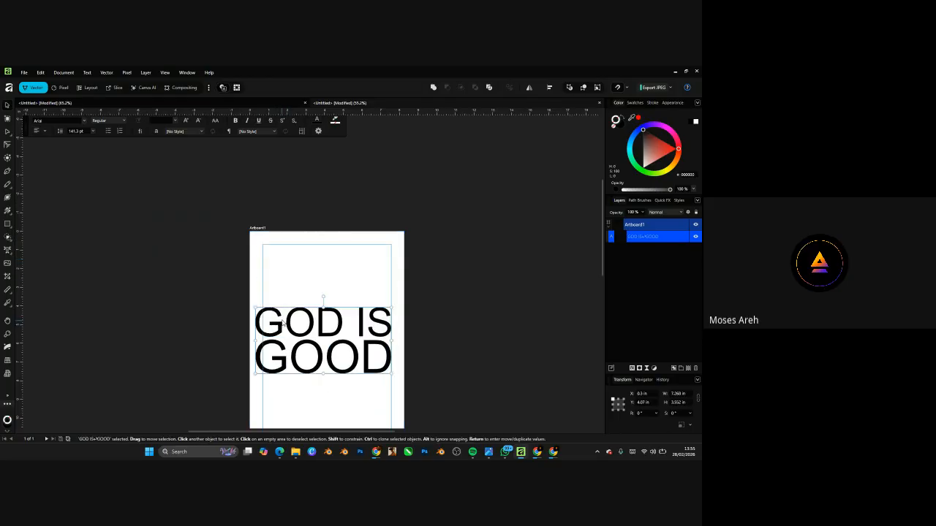
{"action": "key", "text": "ctrl+z"}
{"action": "left_click_drag", "start_coordinate": [296, 257], "coordinate": [317, 326]}
{"action": "scroll", "coordinate": [346, 236], "scroll_direction": "down", "scroll_amount": 3}
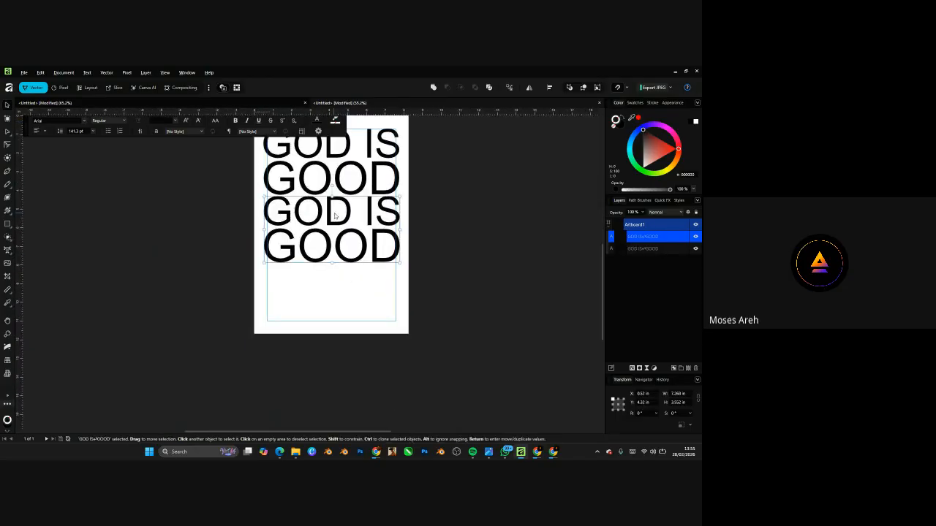
{"action": "left_click_drag", "start_coordinate": [351, 218], "coordinate": [370, 278]}
{"action": "key", "text": "ctrl+z"}
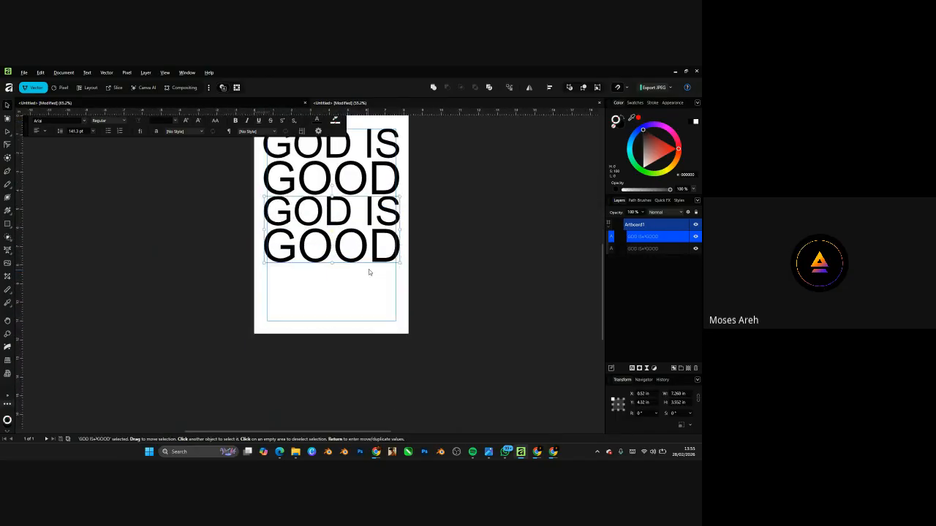
{"action": "key", "text": "ctrl+z"}
{"action": "scroll", "coordinate": [356, 264], "scroll_direction": "down", "scroll_amount": 3}
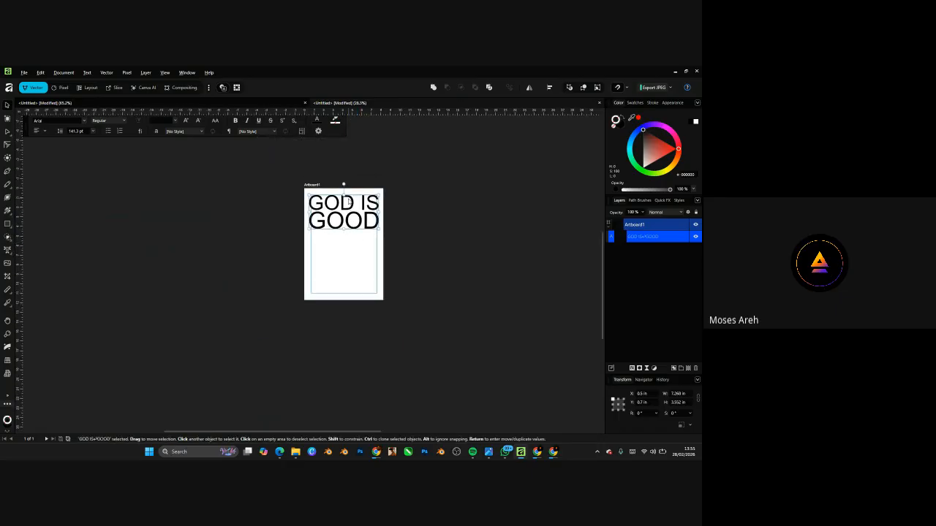
{"action": "left_click_drag", "start_coordinate": [351, 214], "coordinate": [350, 262]}
{"action": "key", "text": "ctrl+z"}
{"action": "scroll", "coordinate": [354, 214], "scroll_direction": "up", "scroll_amount": 3}
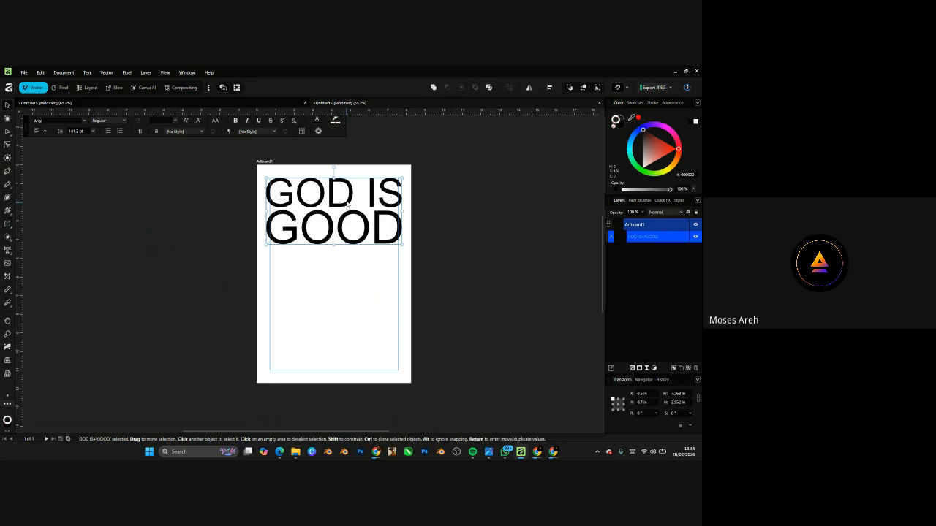
- Alt-drag a copy below the original and repeat with Ctrl+J for three stacked headlines
{"action": "left_click_drag", "start_coordinate": [350, 204], "coordinate": [348, 266], "text": "ctrl"}
{"action": "key", "text": "ctrl+j"}
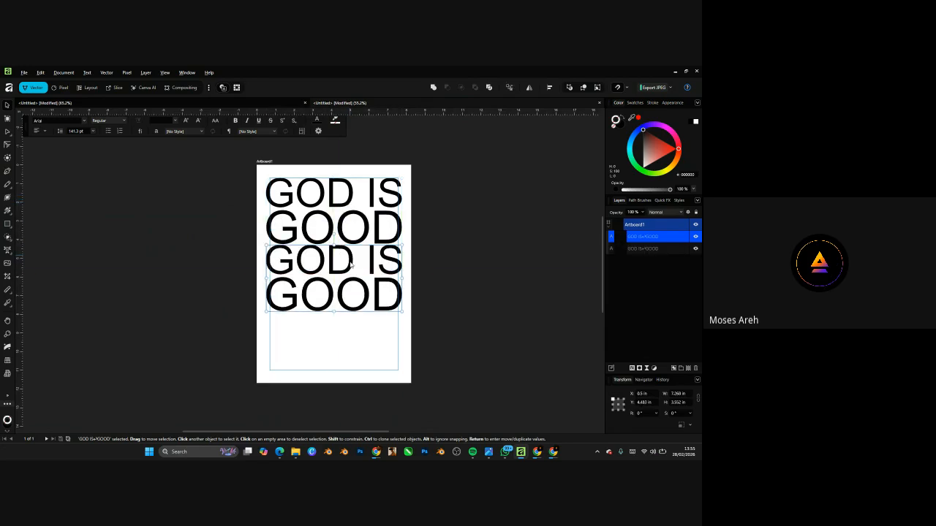
{"action": "key", "text": "ctrl+j"}
{"action": "left_click", "coordinate": [441, 196]}
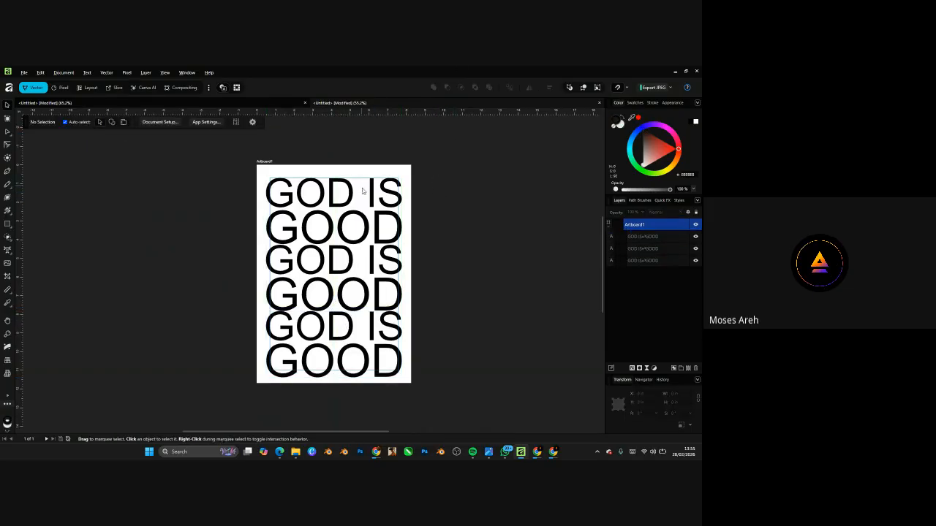
- Select all three headlines and nudge the stack into place
{"action": "scroll", "coordinate": [359, 220], "scroll_direction": "up", "scroll_amount": 1}
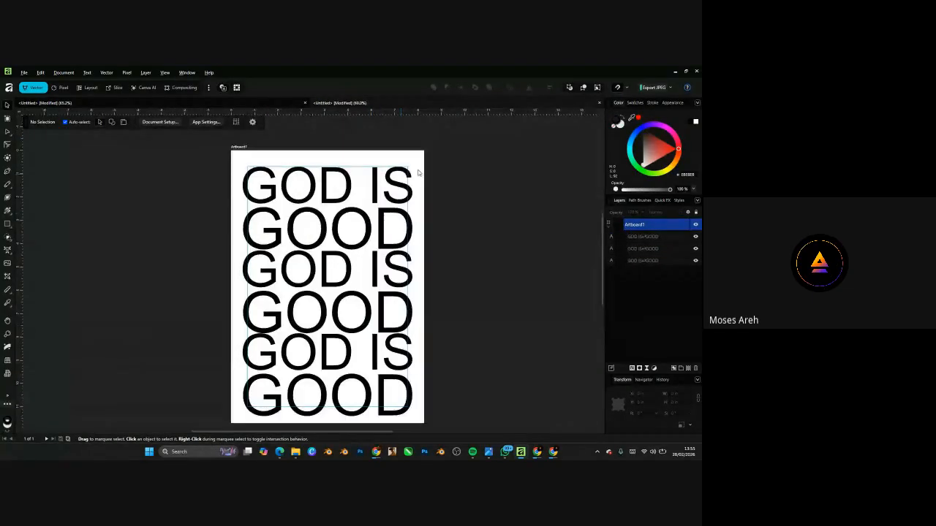
{"action": "left_click_drag", "start_coordinate": [418, 173], "coordinate": [245, 399]}
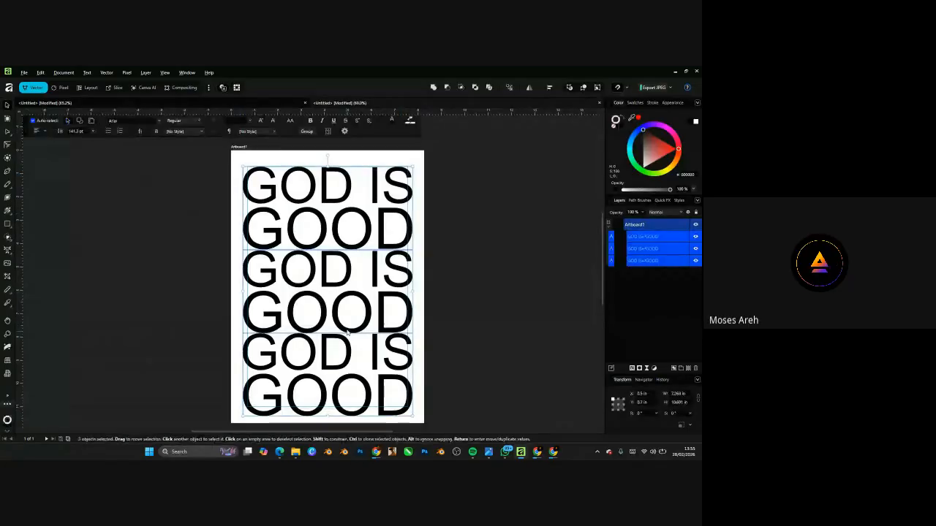
{"action": "left_click_drag", "start_coordinate": [351, 323], "coordinate": [351, 321]}
{"action": "left_click", "coordinate": [473, 230]}
{"action": "scroll", "coordinate": [468, 234], "scroll_direction": "down", "scroll_amount": 5}
{"action": "scroll", "coordinate": [473, 231], "scroll_direction": "up", "scroll_amount": 4}
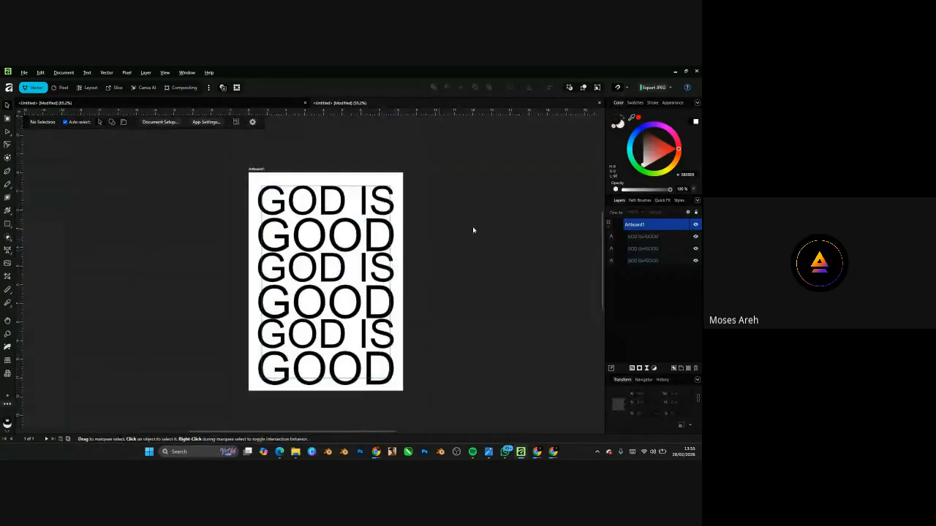
- Show the Node Tool and Point Transform Tool choices in the left toolbar flyout
{"action": "left_click", "coordinate": [9, 229]}
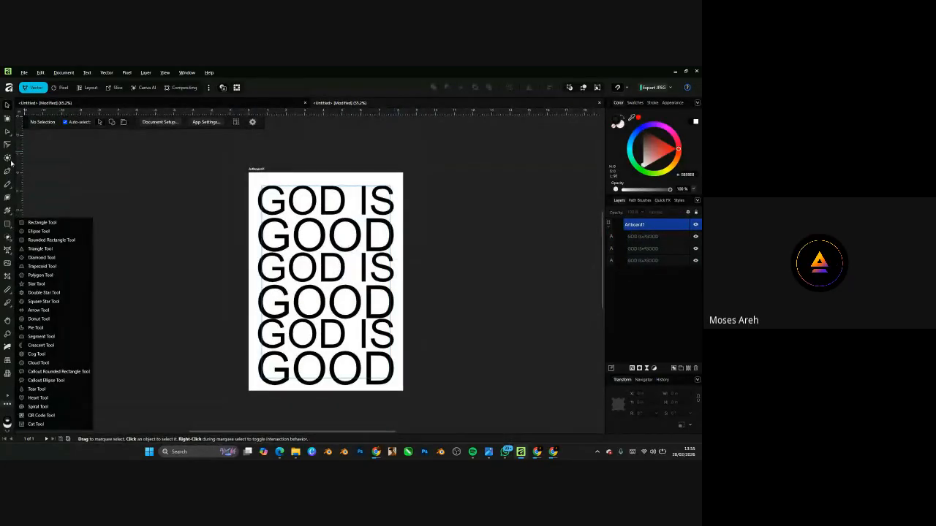
{"action": "left_click", "coordinate": [10, 137]}
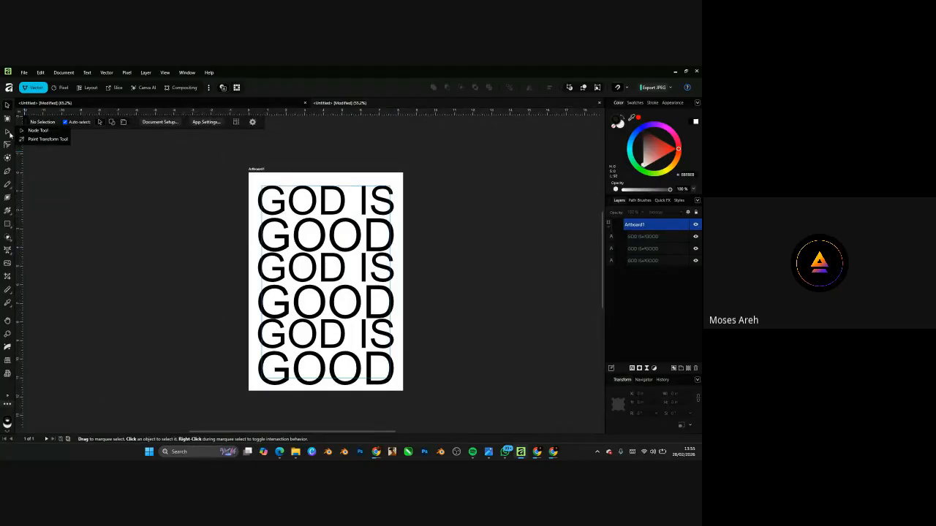
{"action": "left_click", "coordinate": [7, 106]}
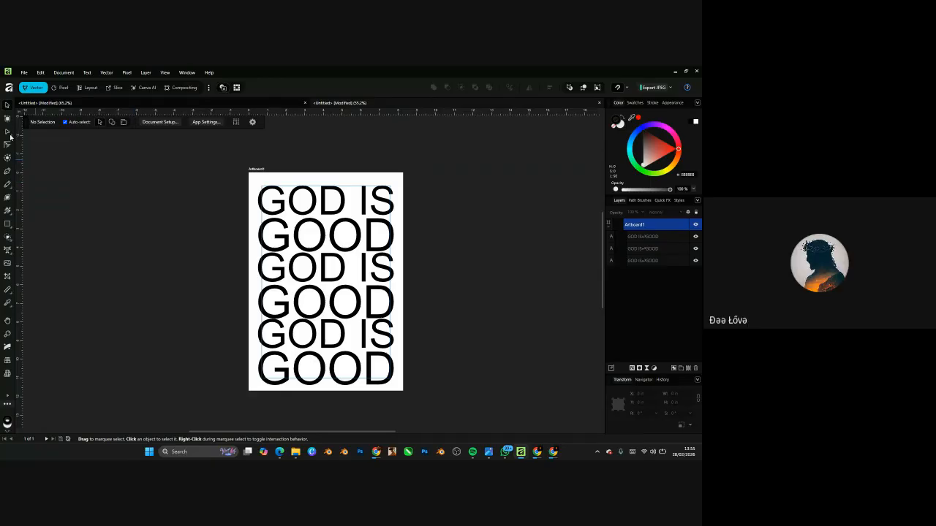
{"action": "left_click", "coordinate": [10, 137]}
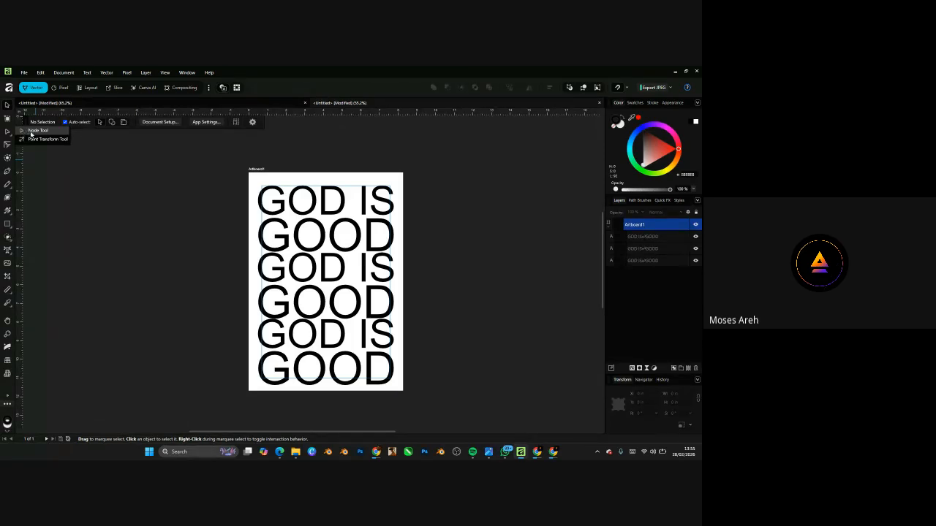
- Draw an ellipse over the first O of GOD, fill it yellow, and widen it to cover the letter
{"action": "left_click", "coordinate": [8, 224]}
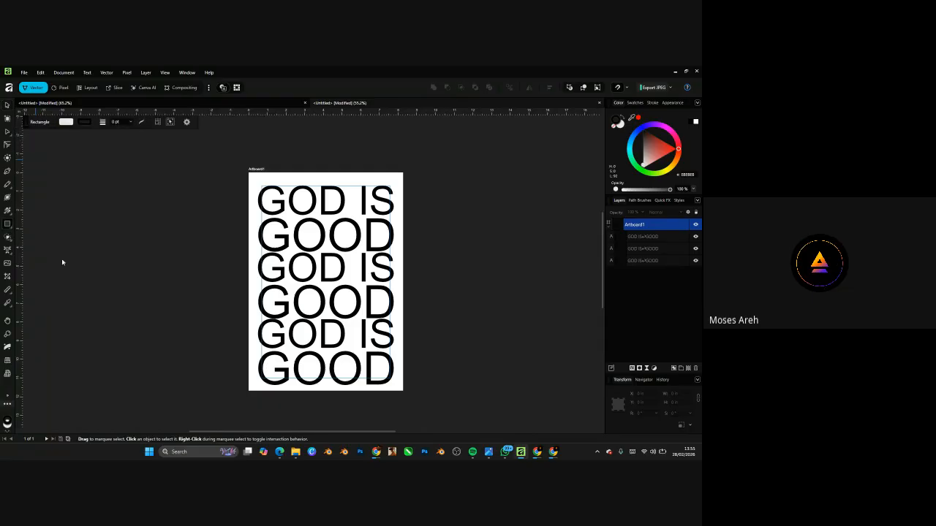
{"action": "left_click", "coordinate": [43, 203]}
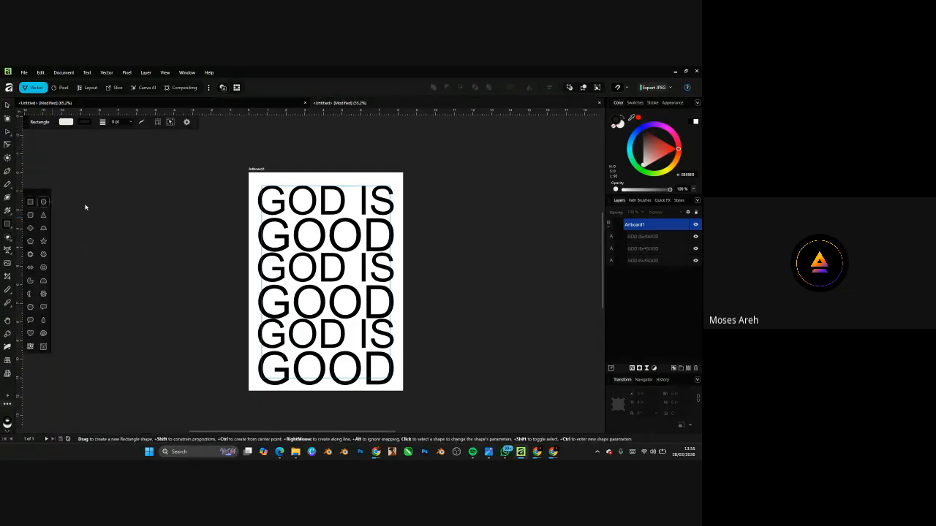
{"action": "scroll", "coordinate": [324, 178], "scroll_direction": "up", "scroll_amount": 3}
{"action": "left_click_drag", "start_coordinate": [245, 216], "coordinate": [298, 278]}
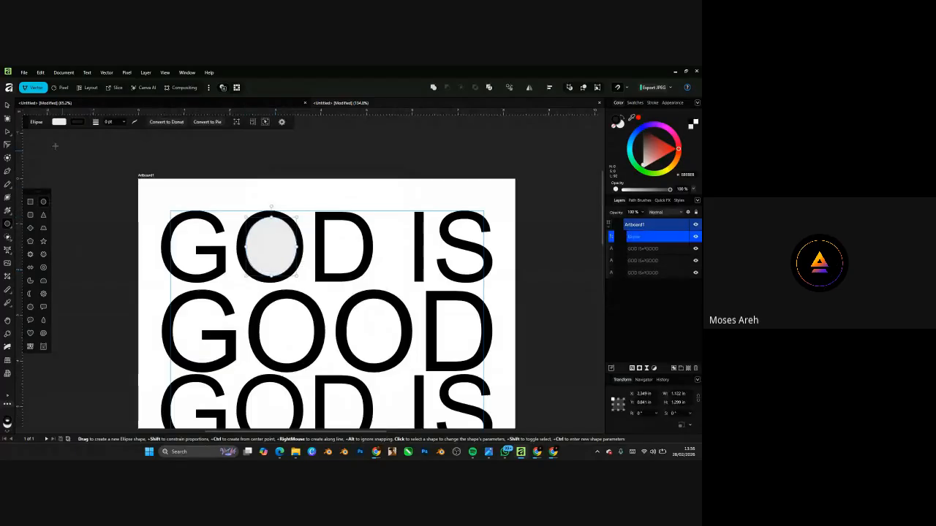
{"action": "left_click_drag", "start_coordinate": [657, 152], "coordinate": [671, 165]}
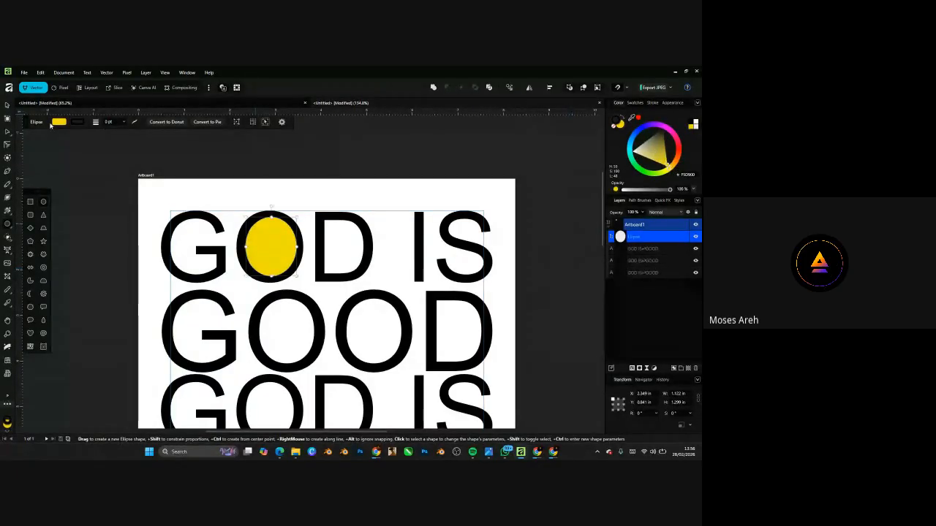
{"action": "left_click_drag", "start_coordinate": [242, 248], "coordinate": [238, 247]}
- Select the Ellipse layer in the Layers panel, leaving its name unchanged
{"action": "left_click", "coordinate": [7, 106]}
{"action": "scroll", "coordinate": [252, 192], "scroll_direction": "down", "scroll_amount": 5}
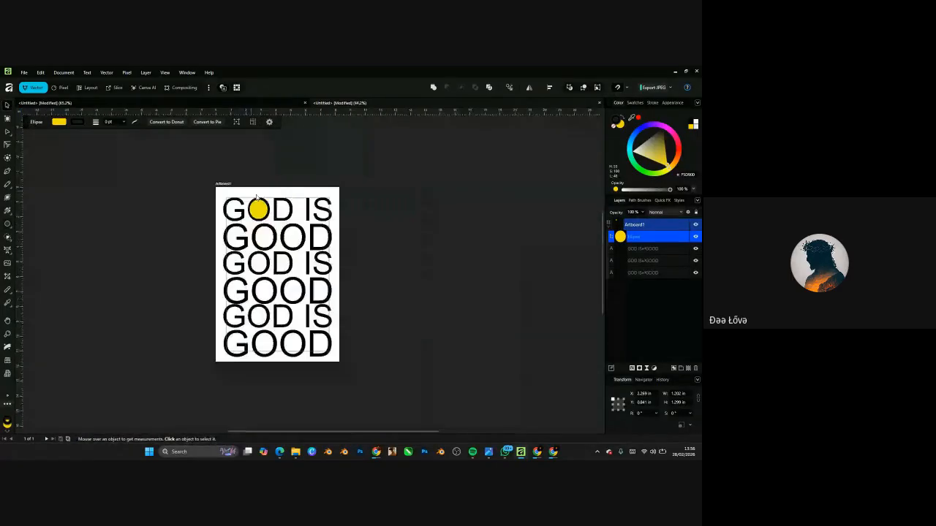
{"action": "scroll", "coordinate": [251, 223], "scroll_direction": "up", "scroll_amount": 3}
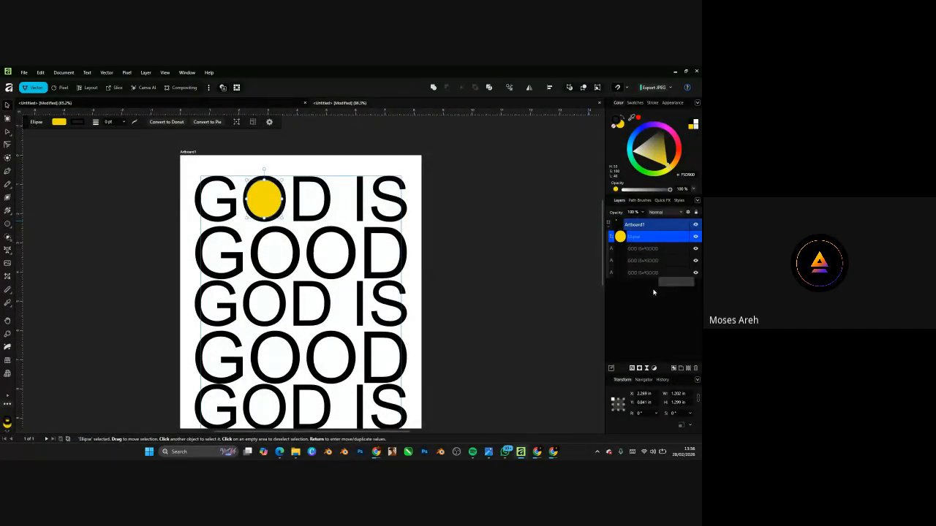
{"action": "double_click", "coordinate": [642, 236]}
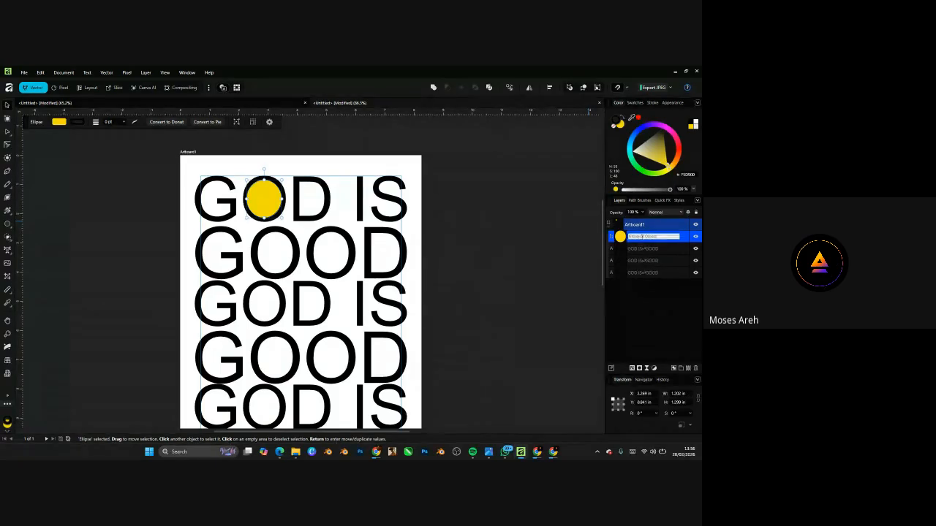
{"action": "left_click", "coordinate": [621, 242]}
{"action": "double_click", "coordinate": [642, 239]}
{"action": "left_click", "coordinate": [681, 240]}
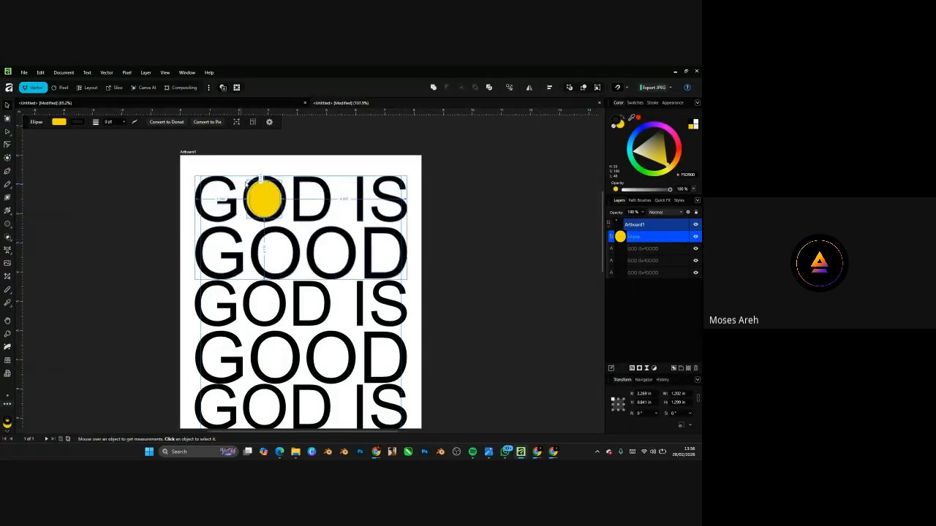
- Move the Ellipse layer below the GOD IS GOOD text layers and deselect it
{"action": "scroll", "coordinate": [247, 181], "scroll_direction": "up", "scroll_amount": 5}
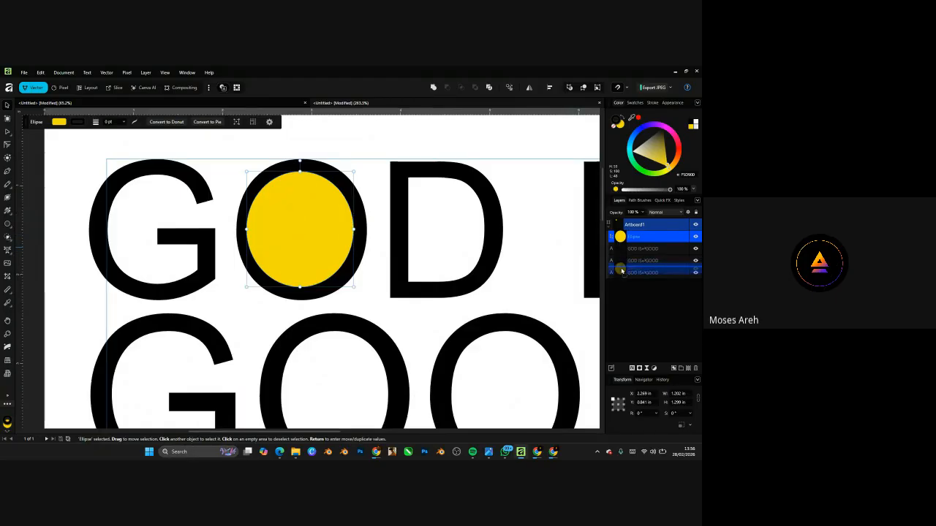
{"action": "mouse_move", "coordinate": [622, 271]}
{"action": "left_mouse_down"}
{"action": "mouse_move", "coordinate": [626, 285]}
{"action": "mouse_move", "coordinate": [637, 239]}
{"action": "mouse_move", "coordinate": [636, 280]}
{"action": "left_mouse_up"}
{"action": "scroll", "coordinate": [295, 220], "scroll_direction": "up", "scroll_amount": 1}
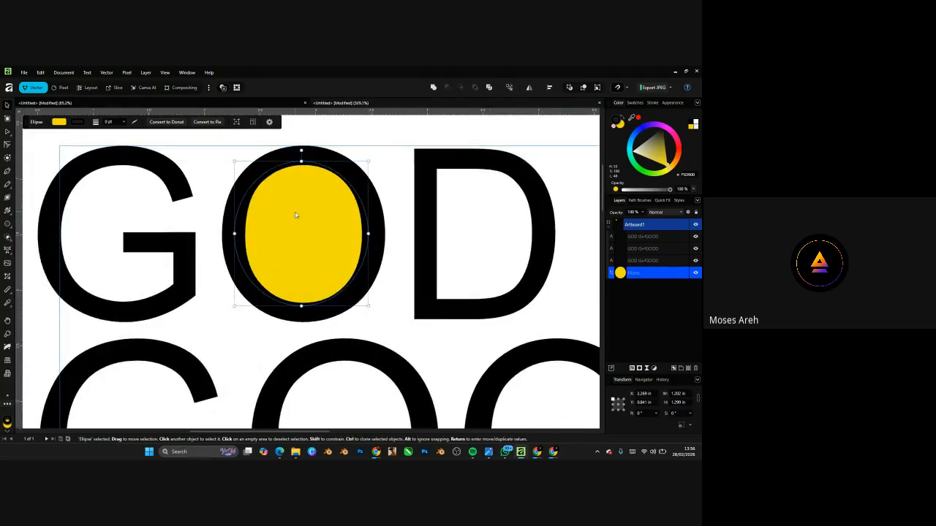
{"action": "key", "text": "ctrl+shift+bracketright"}
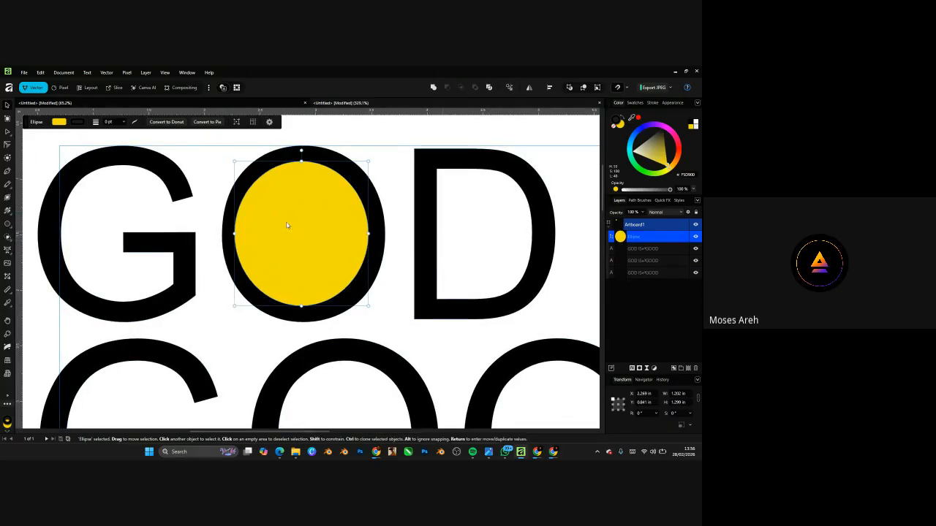
{"action": "scroll", "coordinate": [248, 270], "scroll_direction": "up", "scroll_amount": 2}
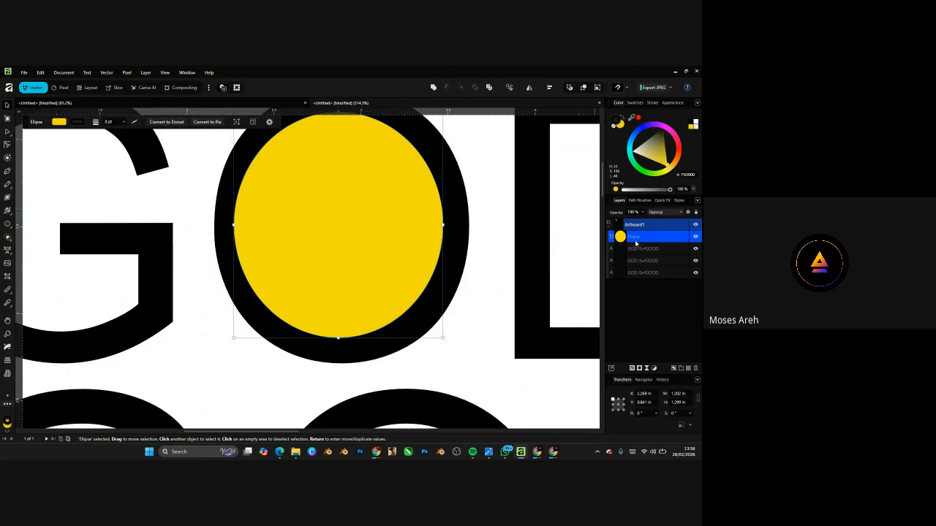
{"action": "left_click_drag", "start_coordinate": [638, 244], "coordinate": [642, 276]}
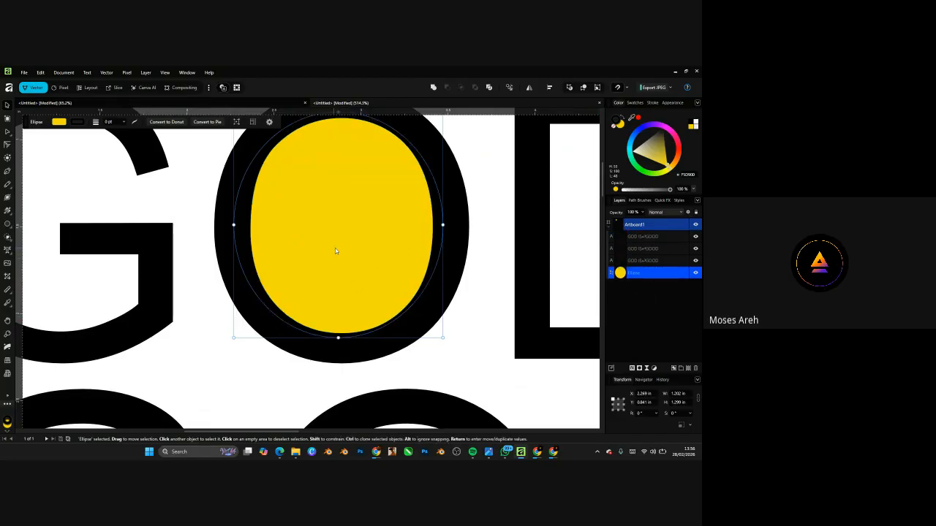
{"action": "scroll", "coordinate": [345, 285], "scroll_direction": "down", "scroll_amount": 5}
{"action": "scroll", "coordinate": [282, 200], "scroll_direction": "down", "scroll_amount": 5}
{"action": "left_click", "coordinate": [310, 178]}
{"action": "scroll", "coordinate": [279, 225], "scroll_direction": "up", "scroll_amount": 3}
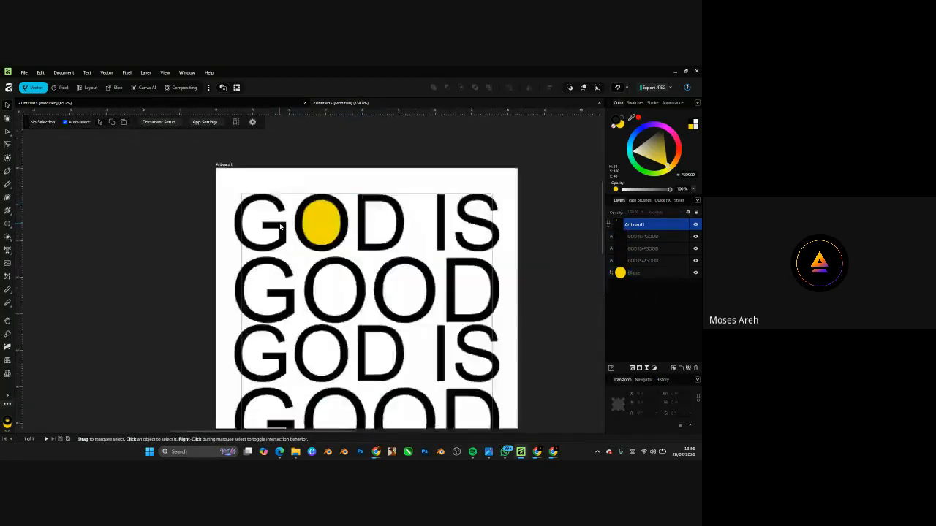
{"action": "scroll", "coordinate": [280, 227], "scroll_direction": "up", "scroll_amount": 1}
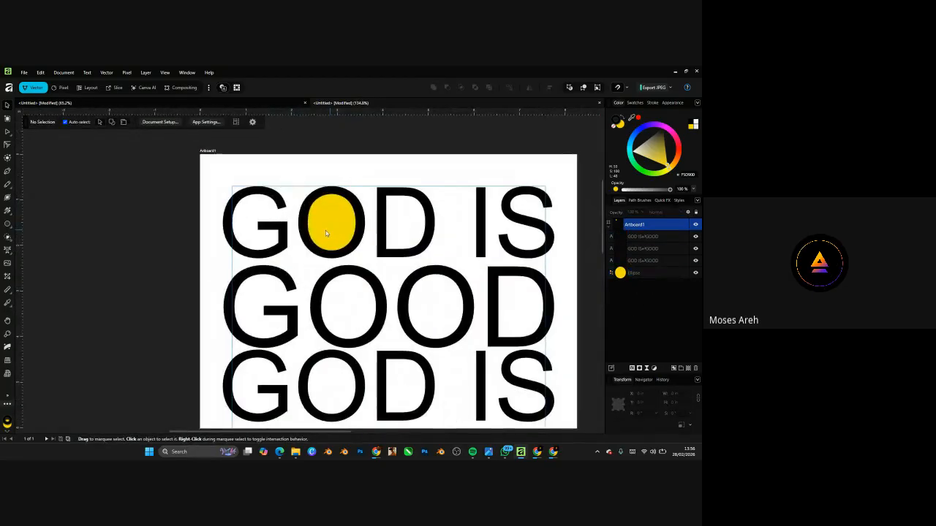
{"action": "left_click", "coordinate": [11, 138]}
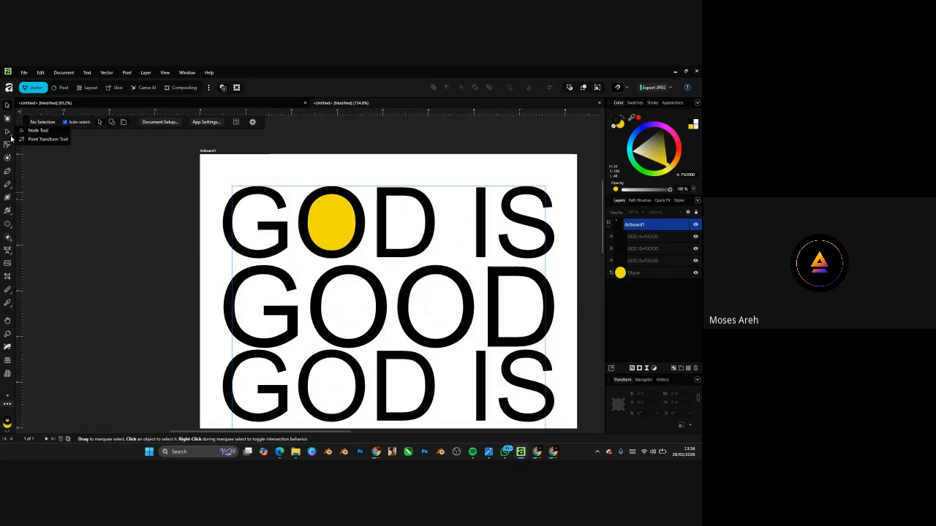
{"action": "left_click", "coordinate": [320, 220]}
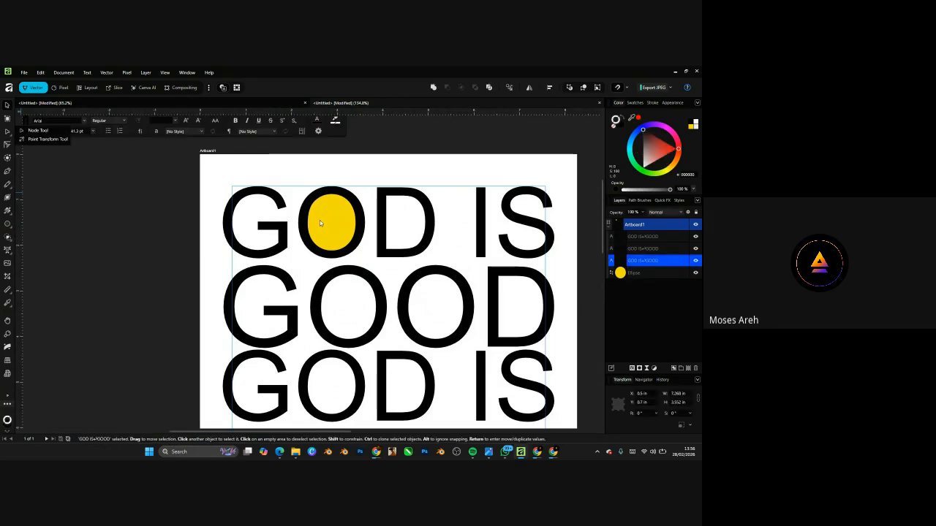
{"action": "left_click", "coordinate": [619, 272]}
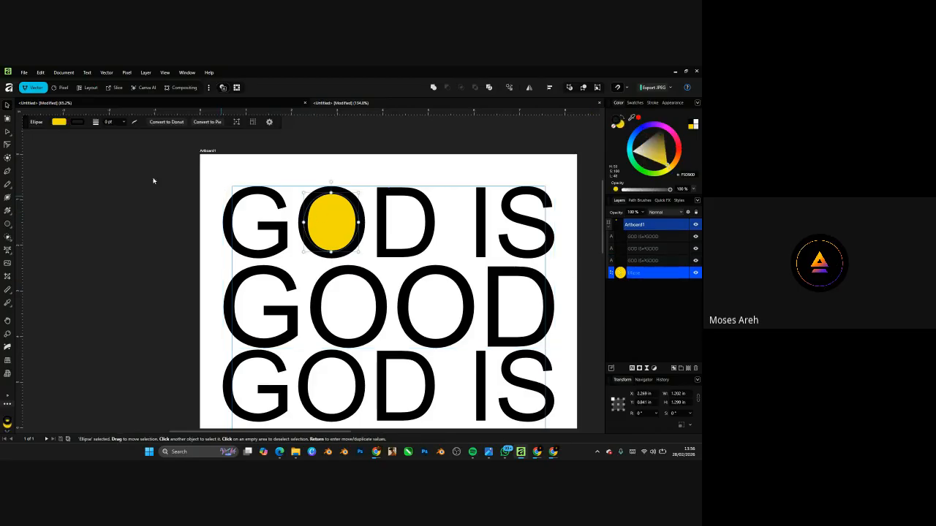
{"action": "left_click", "coordinate": [5, 133]}
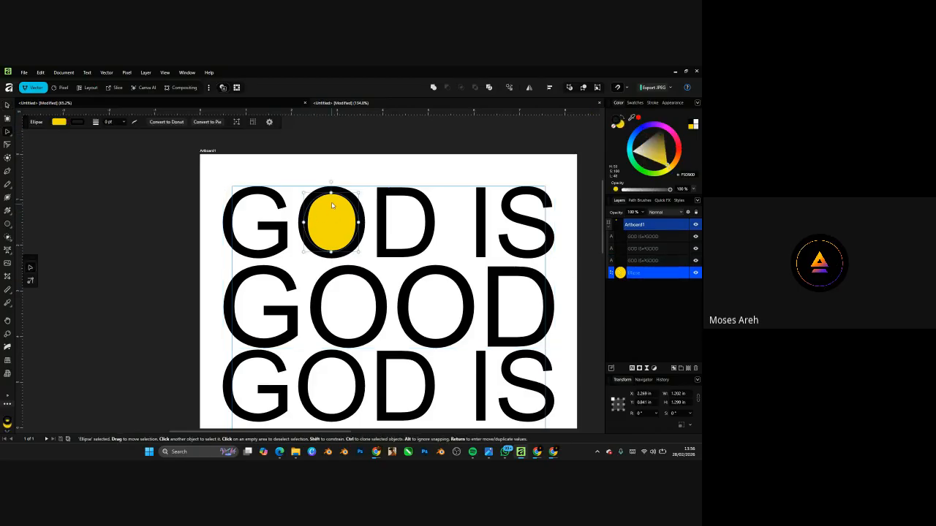
{"action": "scroll", "coordinate": [332, 207], "scroll_direction": "up", "scroll_amount": 3}
{"action": "left_click_drag", "start_coordinate": [331, 183], "coordinate": [331, 144]}
{"action": "left_click_drag", "start_coordinate": [374, 212], "coordinate": [461, 212]}
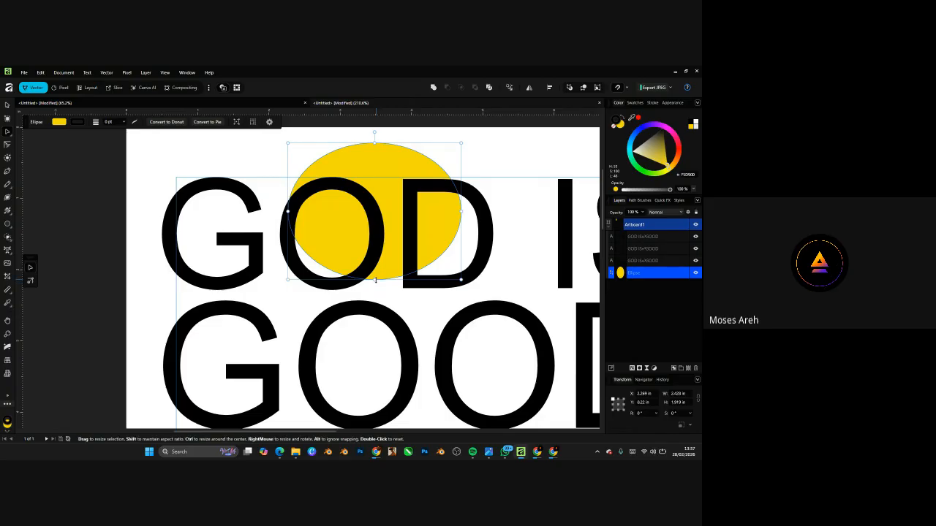
{"action": "mouse_move", "coordinate": [375, 280]}
{"action": "left_mouse_down"}
{"action": "mouse_move", "coordinate": [375, 334]}
{"action": "mouse_move", "coordinate": [375, 280]}
{"action": "left_mouse_up"}
{"action": "left_click_drag", "start_coordinate": [461, 212], "coordinate": [376, 212]}
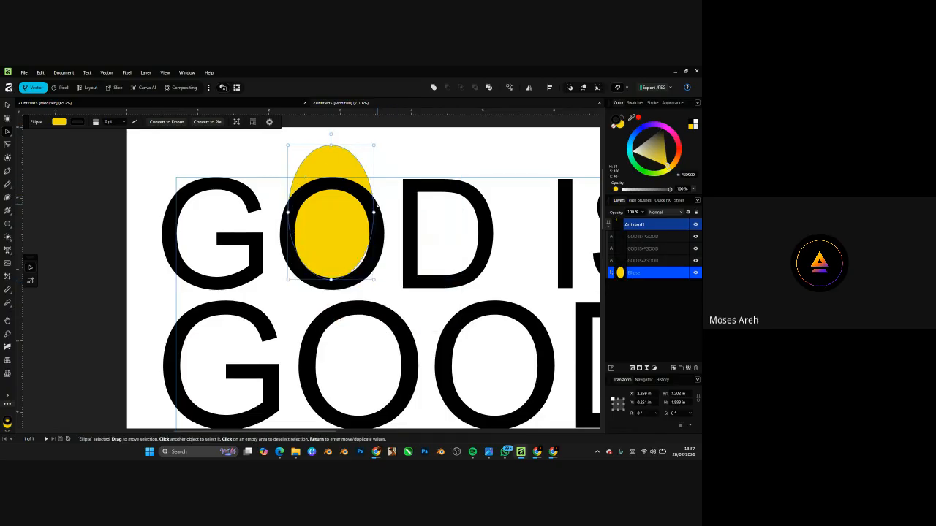
{"action": "left_click_drag", "start_coordinate": [331, 144], "coordinate": [331, 188]}
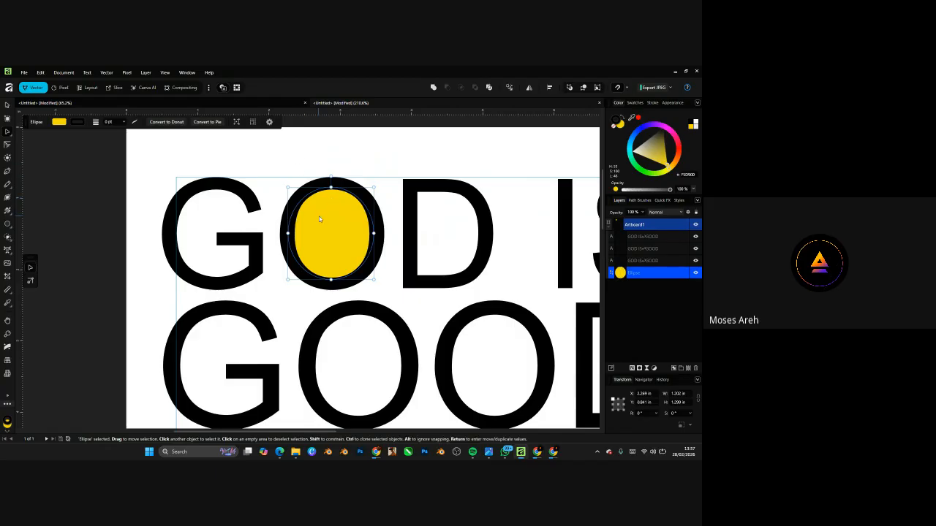
- Convert the yellow oval to curves and pull its top node up into a spike
{"action": "right_click", "coordinate": [319, 216]}
{"action": "left_click", "coordinate": [342, 246]}
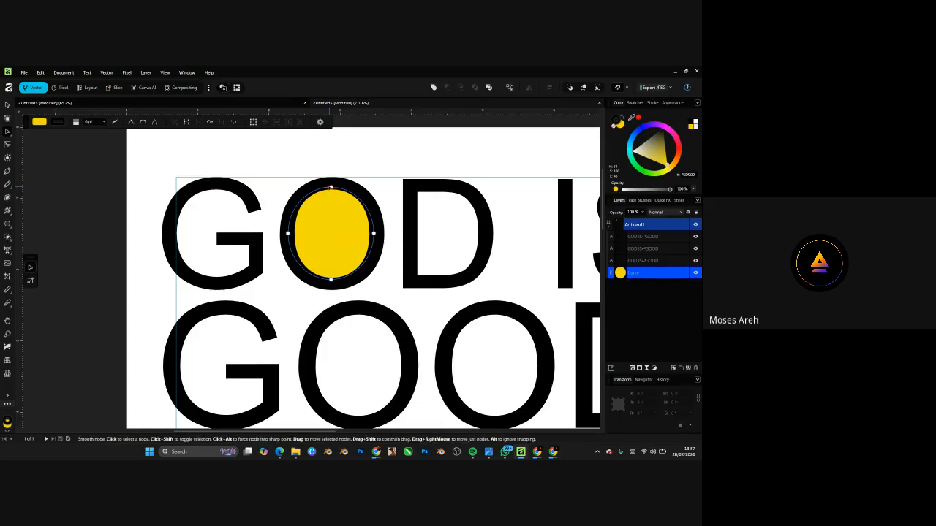
{"action": "left_click_drag", "start_coordinate": [331, 188], "coordinate": [389, 175]}
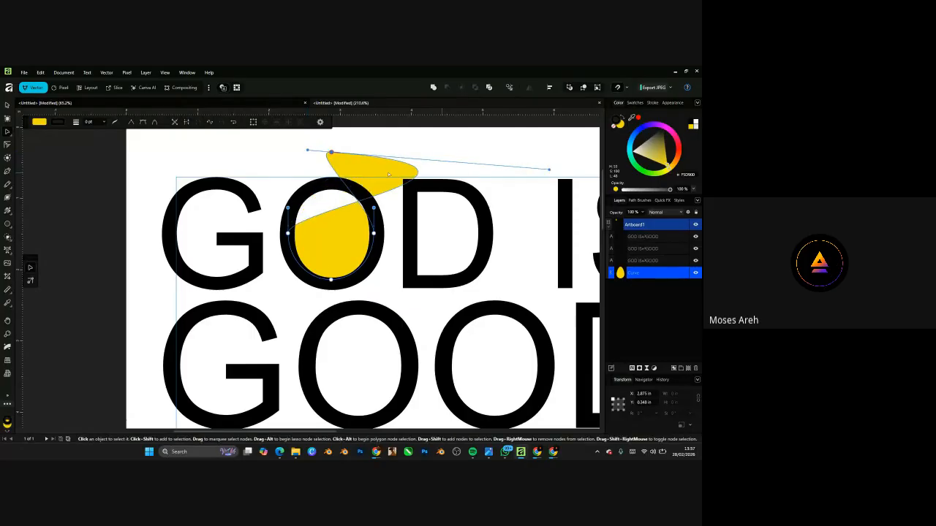
- Pull the lower-right node inward into a notch, then deselect the reshaped curve
{"action": "left_click", "coordinate": [373, 233]}
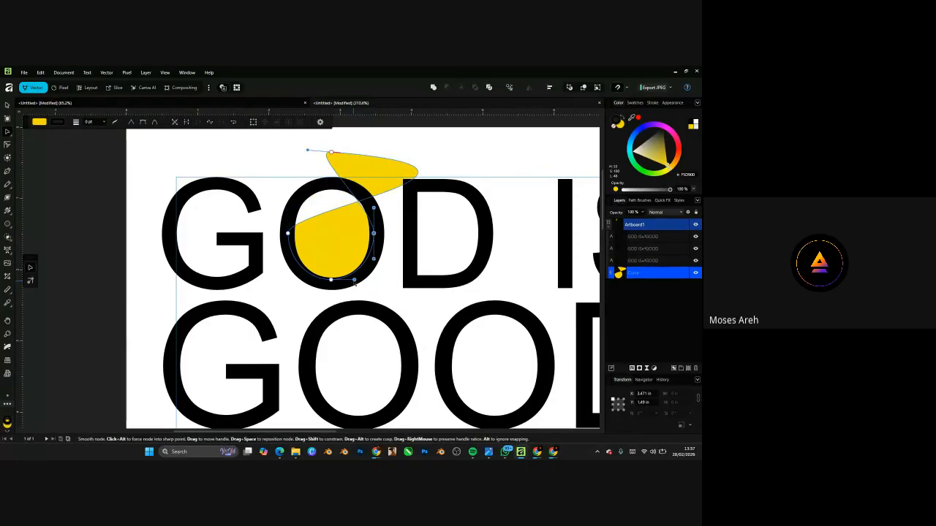
{"action": "left_click_drag", "start_coordinate": [357, 284], "coordinate": [321, 241]}
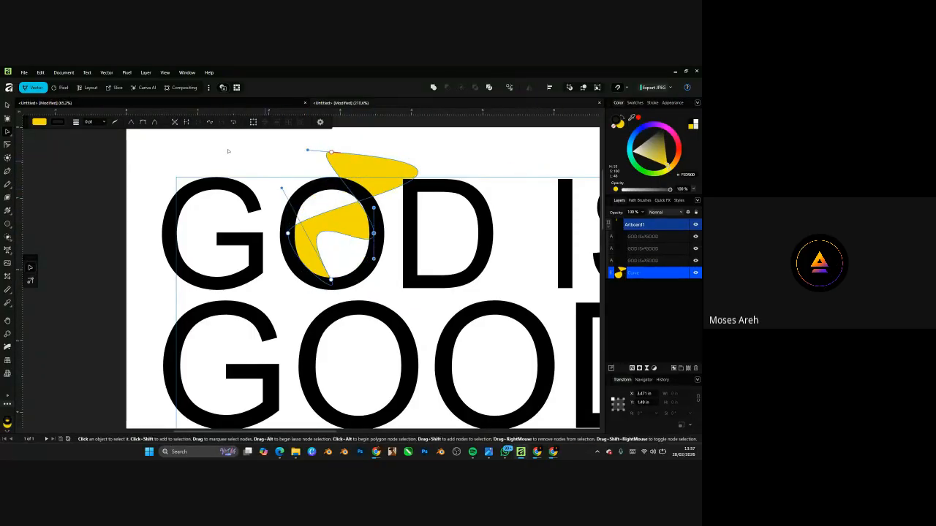
{"action": "key", "text": "v"}
{"action": "left_click", "coordinate": [272, 211]}
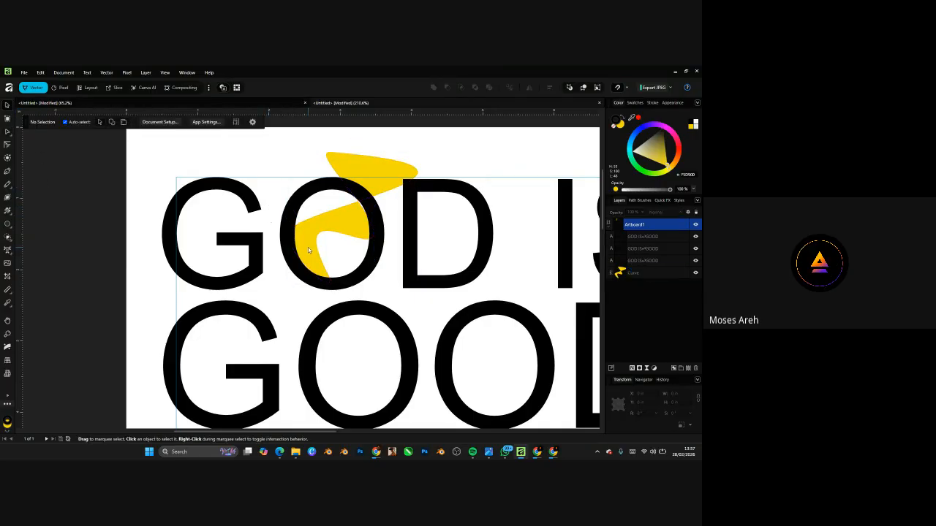
{"action": "scroll", "coordinate": [308, 247], "scroll_direction": "down", "scroll_amount": 5}
{"action": "scroll", "coordinate": [308, 247], "scroll_direction": "up", "scroll_amount": 4}
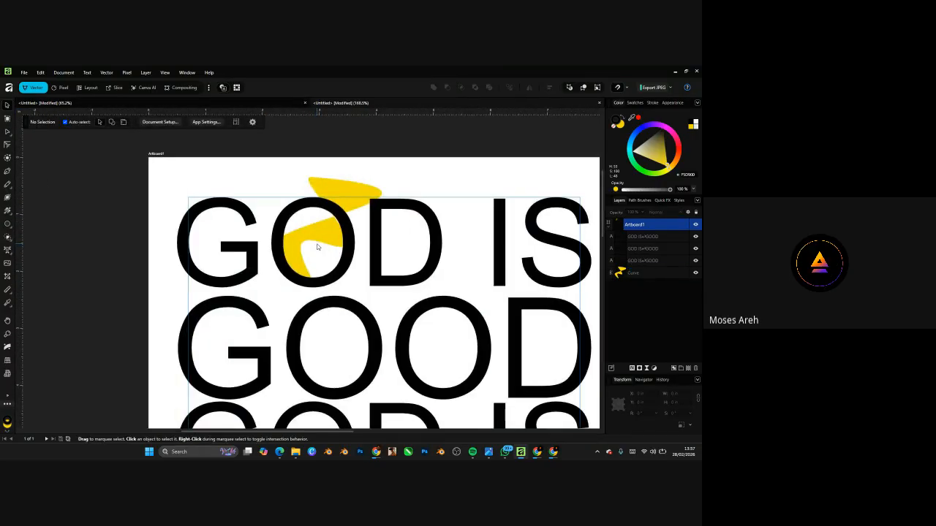
- Revert the curve to the oval and stretch it upward into a tall egg
{"action": "left_click", "coordinate": [316, 246]}
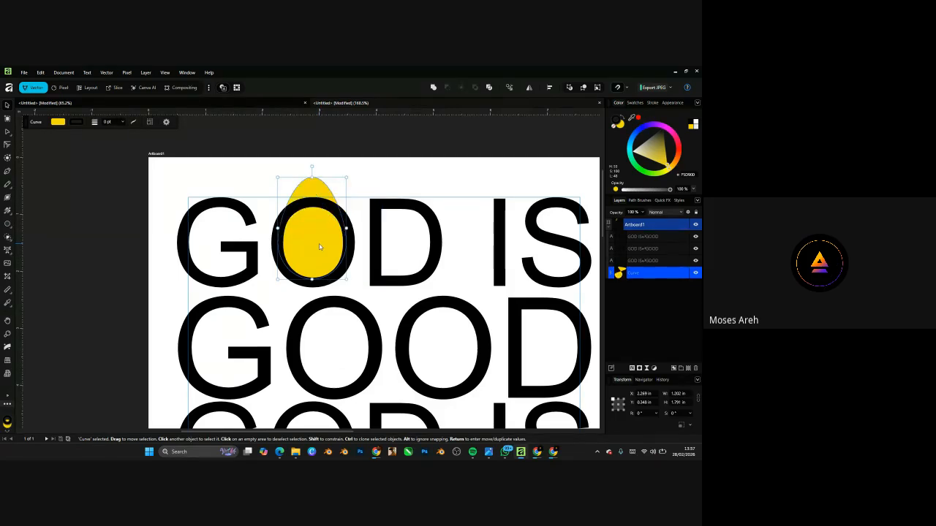
{"action": "key", "text": "ctrl+z"}
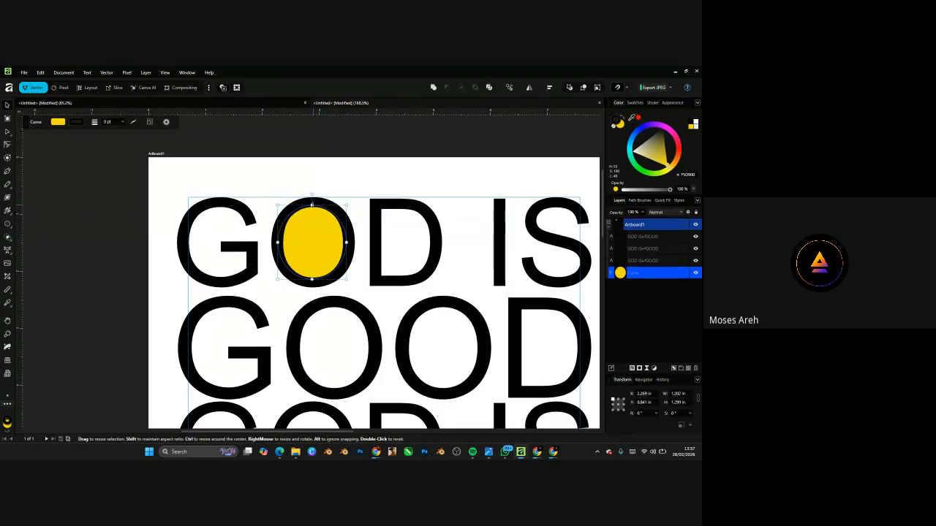
{"action": "left_click_drag", "start_coordinate": [312, 204], "coordinate": [312, 183]}
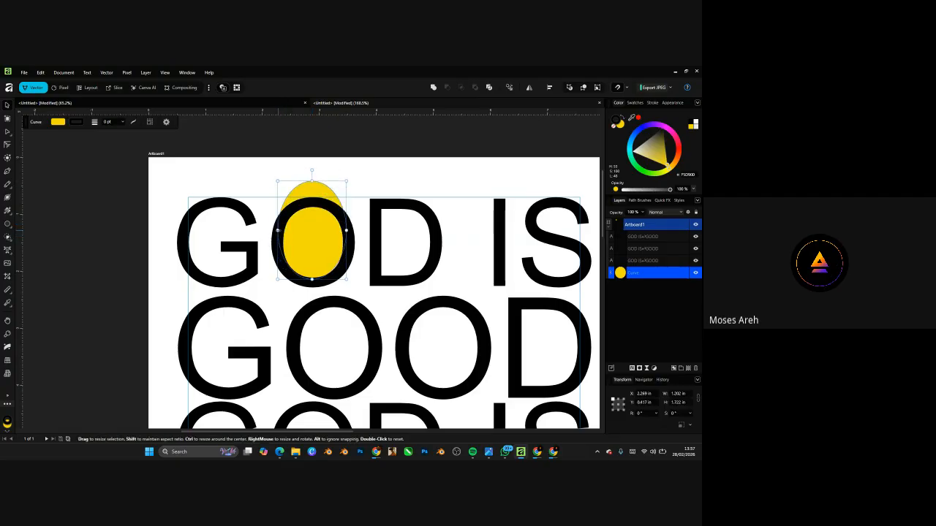
- Try several resizes of the yellow ellipse around GO, then undo the last three
{"action": "left_click_drag", "start_coordinate": [277, 231], "coordinate": [163, 231]}
{"action": "left_click_drag", "start_coordinate": [346, 231], "coordinate": [228, 231]}
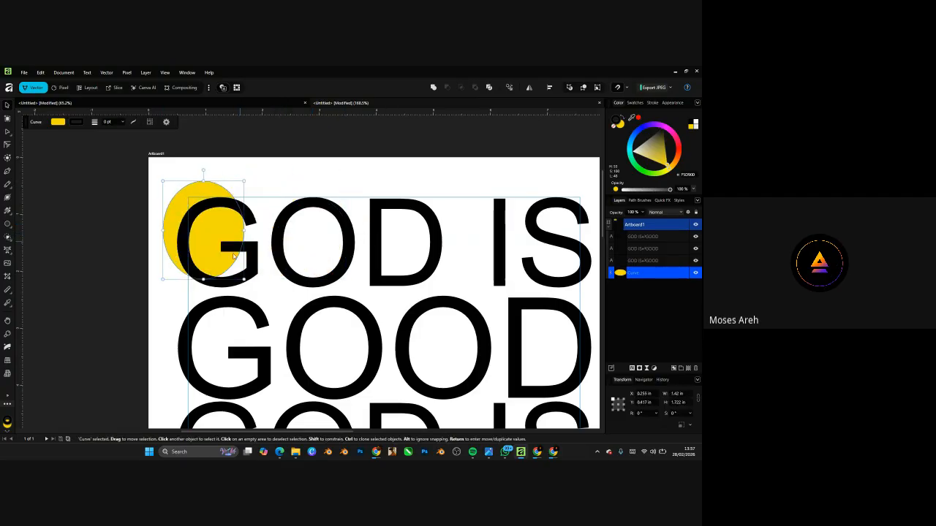
{"action": "left_click_drag", "start_coordinate": [228, 279], "coordinate": [243, 213]}
{"action": "left_click_drag", "start_coordinate": [204, 181], "coordinate": [204, 140]}
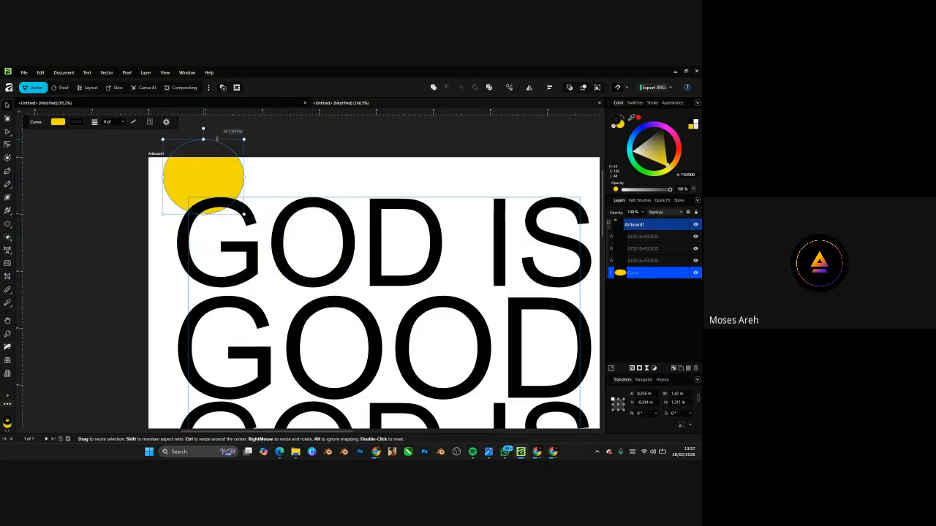
{"action": "left_click_drag", "start_coordinate": [245, 214], "coordinate": [436, 214]}
{"action": "key", "text": "ctrl+z"}
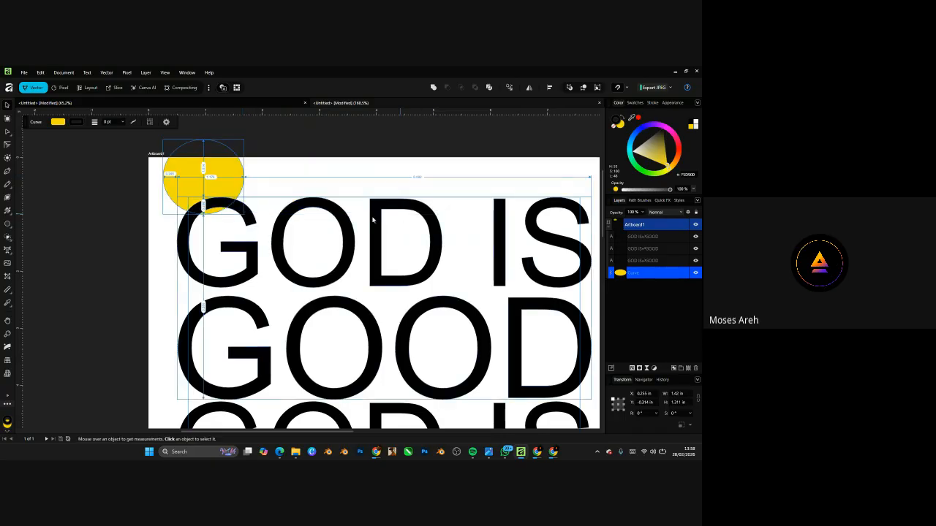
{"action": "key", "text": "ctrl+z"}
{"action": "key", "text": "ctrl+z"}
{"action": "key", "text": "ctrl+z"}
{"action": "key", "text": "ctrl+z"}
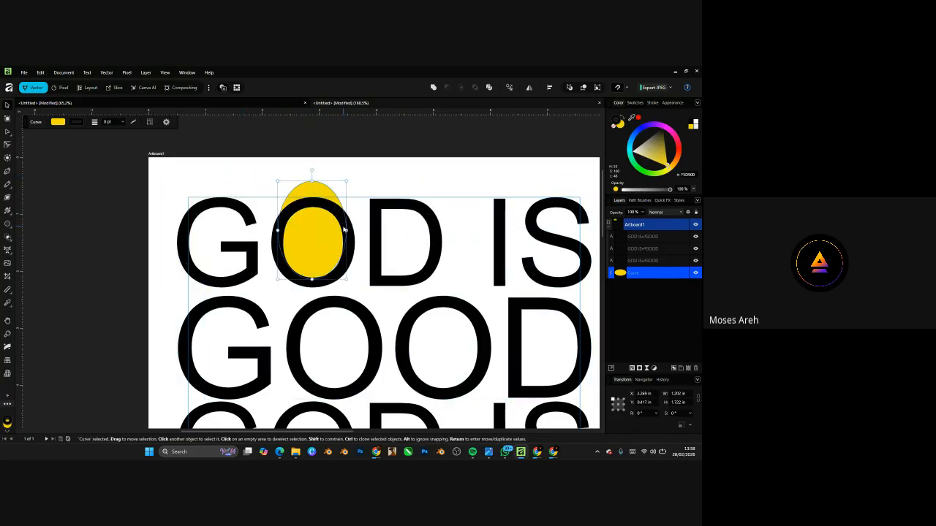
{"action": "key", "text": "ctrl+z"}
{"action": "key", "text": "ctrl+z"}
{"action": "key", "text": "ctrl+z"}
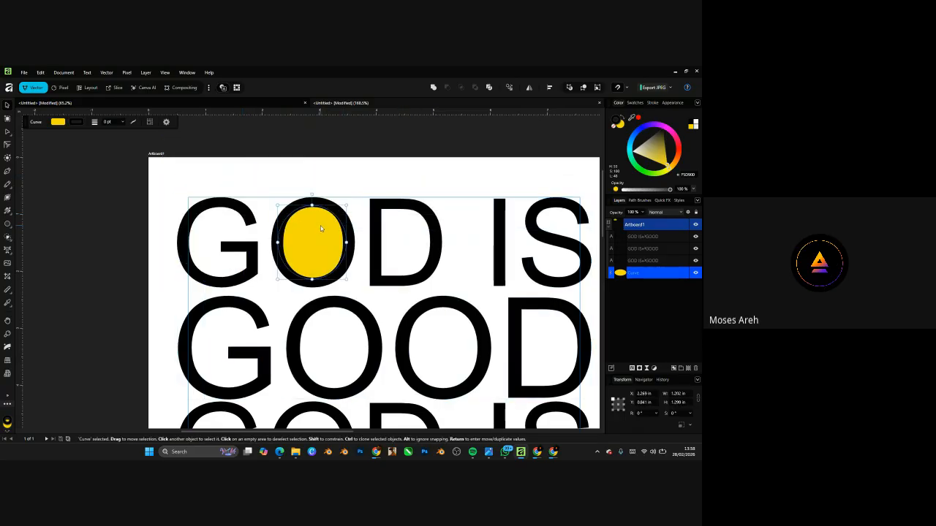
{"action": "right_click", "coordinate": [320, 226]}
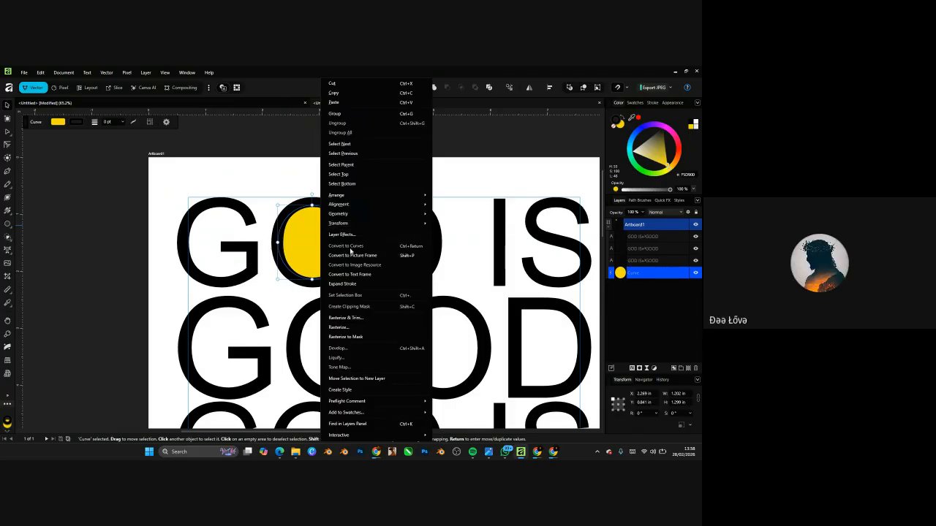
{"action": "left_click", "coordinate": [307, 238]}
{"action": "double_click", "coordinate": [325, 236]}
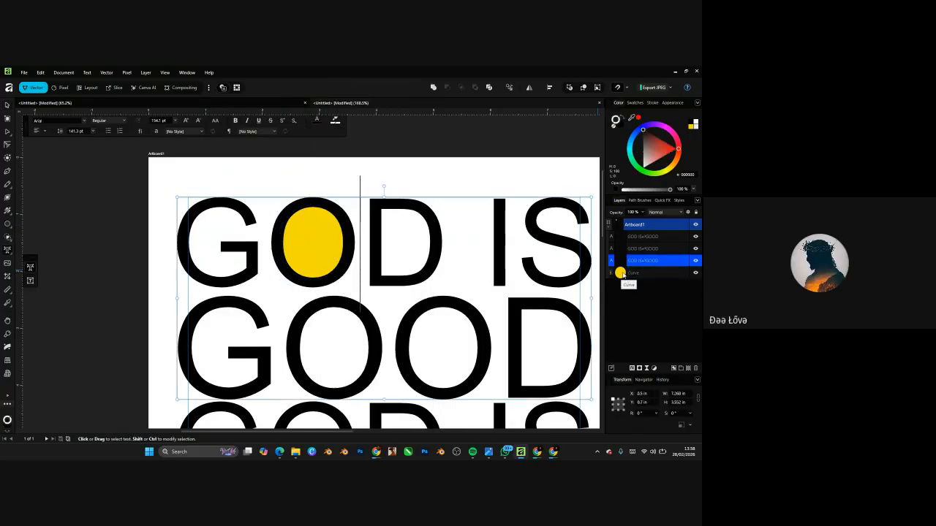
{"action": "left_click", "coordinate": [621, 273]}
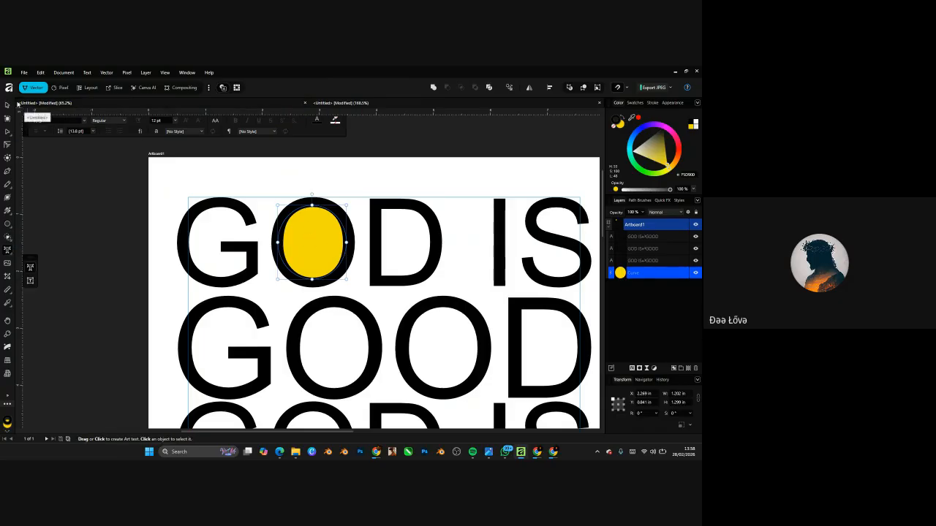
{"action": "left_click", "coordinate": [7, 105]}
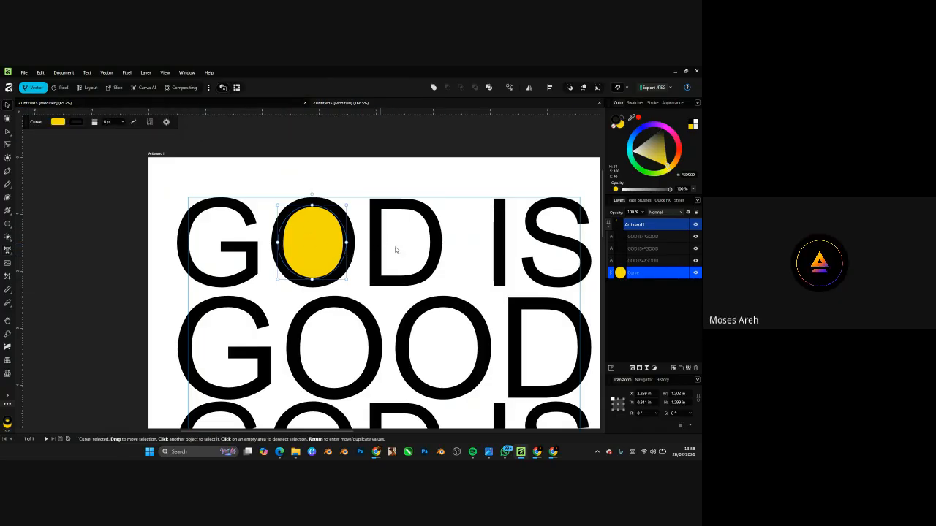
{"action": "left_click_drag", "start_coordinate": [310, 235], "coordinate": [389, 272]}
{"action": "key", "text": "ctrl+z"}
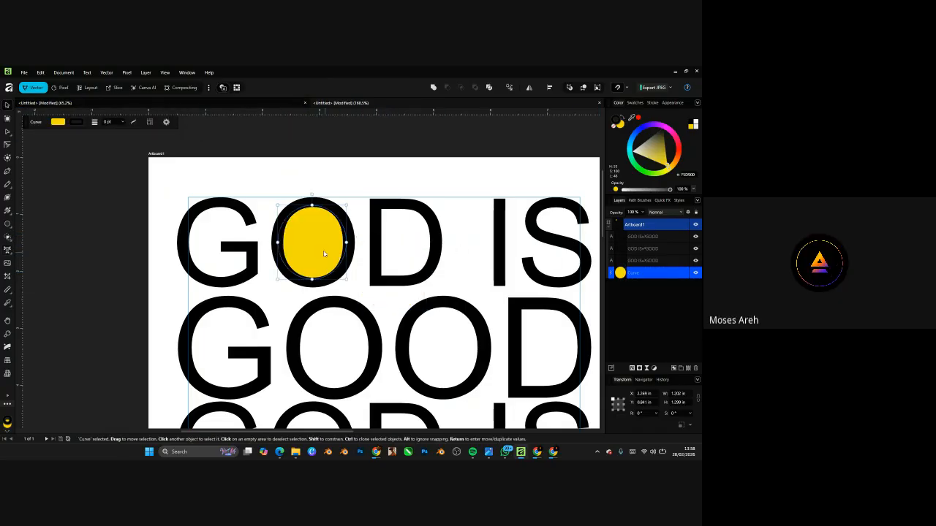
{"action": "right_click", "coordinate": [317, 243]}
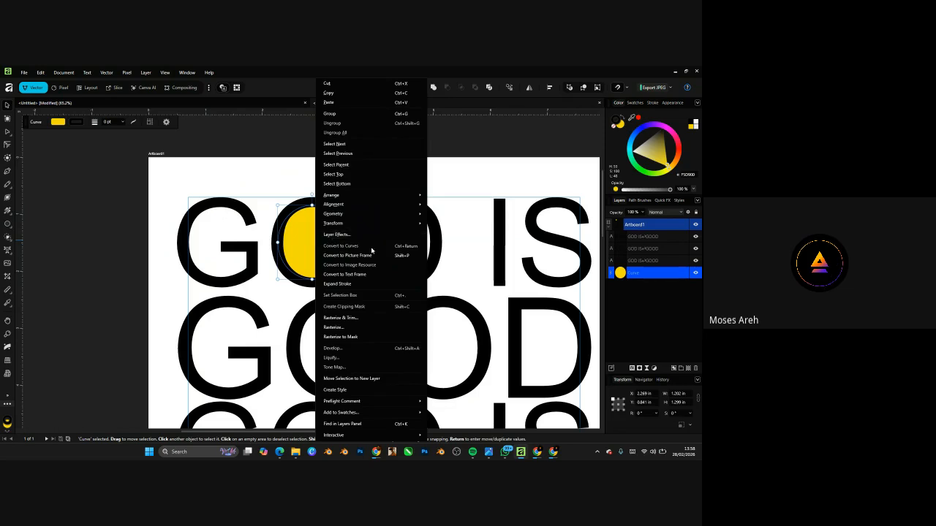
{"action": "left_click", "coordinate": [301, 235]}
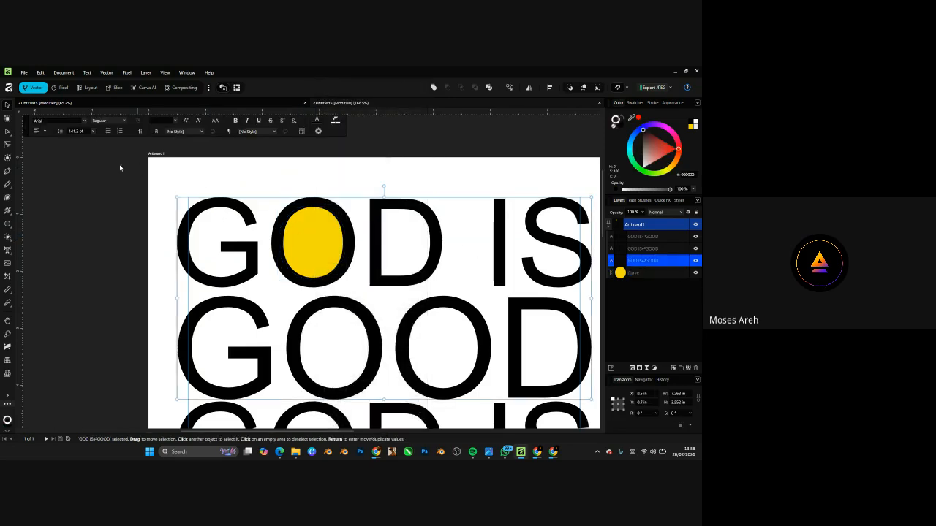
{"action": "double_click", "coordinate": [317, 237]}
{"action": "left_click", "coordinate": [647, 274]}
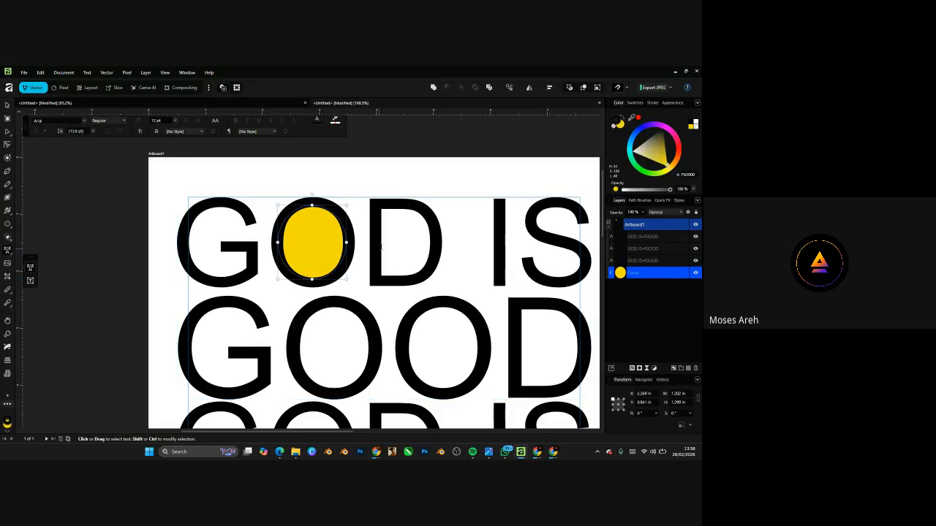
{"action": "left_click", "coordinate": [7, 132]}
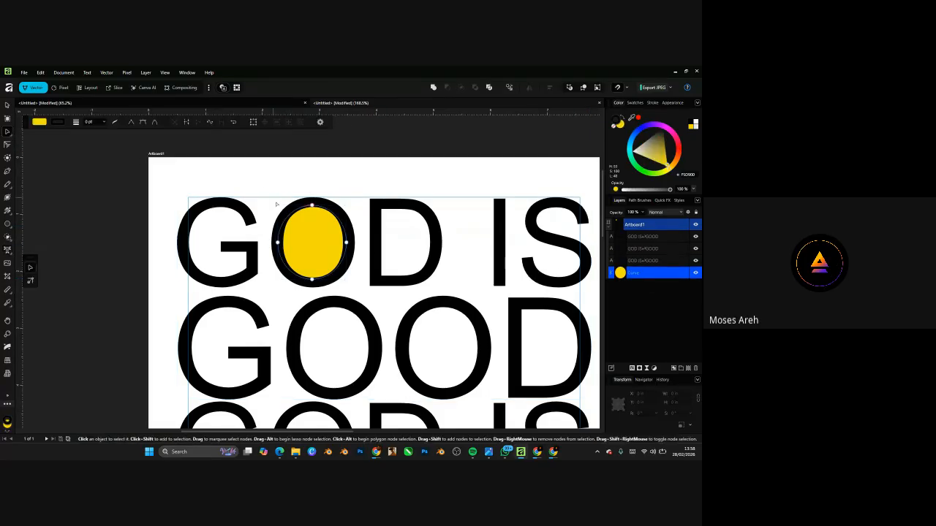
{"action": "scroll", "coordinate": [319, 212], "scroll_direction": "up", "scroll_amount": 2}
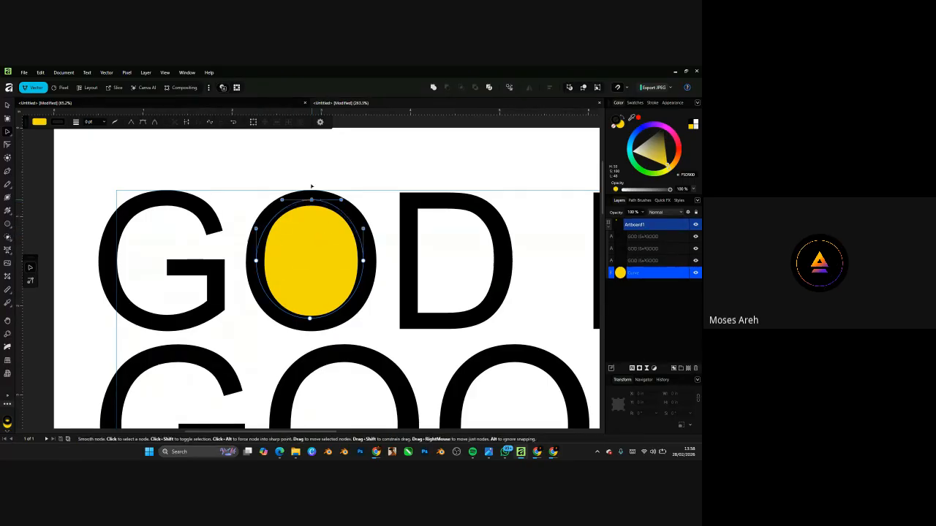
{"action": "left_click_drag", "start_coordinate": [310, 203], "coordinate": [309, 153]}
{"action": "left_click_drag", "start_coordinate": [256, 260], "coordinate": [208, 260]}
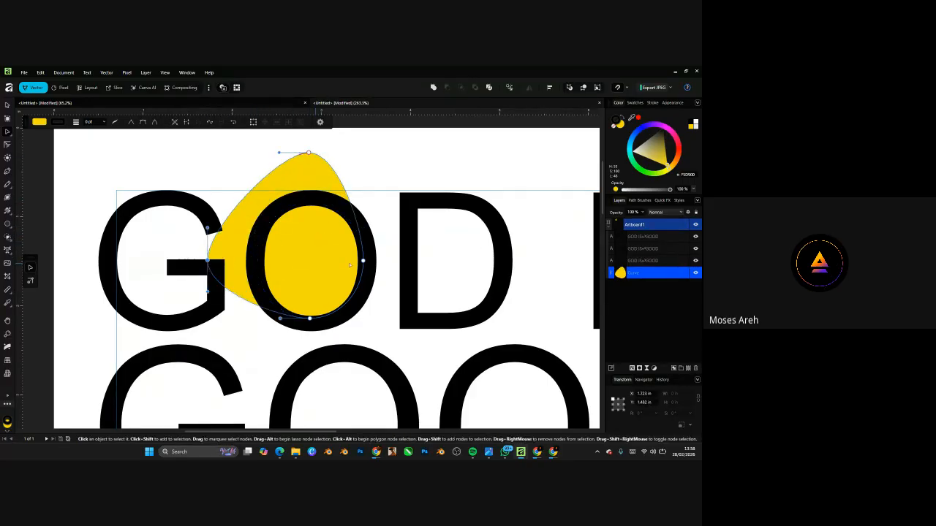
{"action": "left_click_drag", "start_coordinate": [363, 260], "coordinate": [294, 266]}
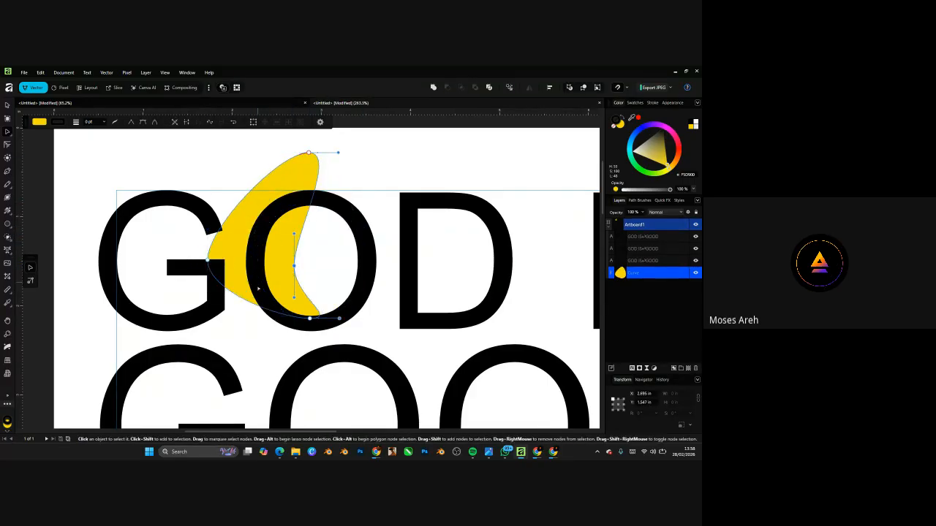
{"action": "left_click_drag", "start_coordinate": [250, 302], "coordinate": [316, 162]}
{"action": "left_click_drag", "start_coordinate": [320, 186], "coordinate": [337, 231]}
{"action": "left_click", "coordinate": [381, 253]}
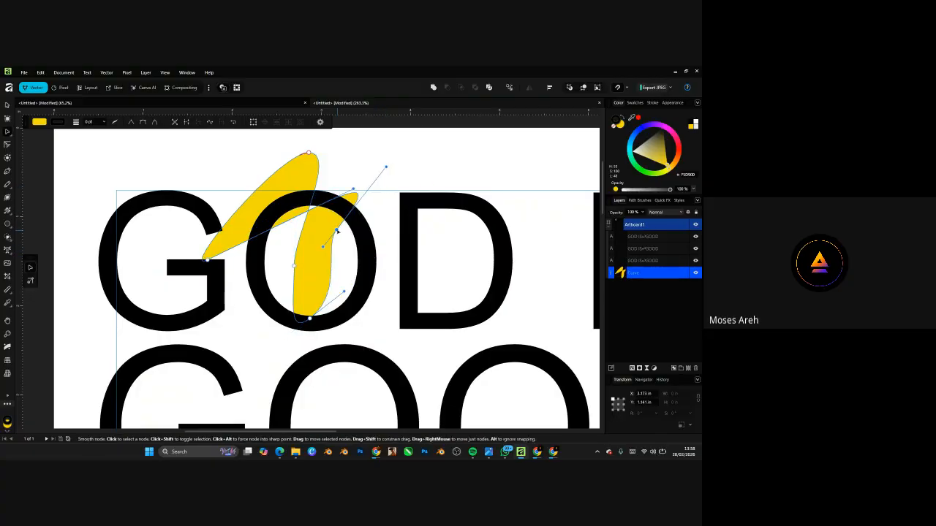
{"action": "key", "text": "ctrl+z"}
{"action": "key", "text": "ctrl+z"}
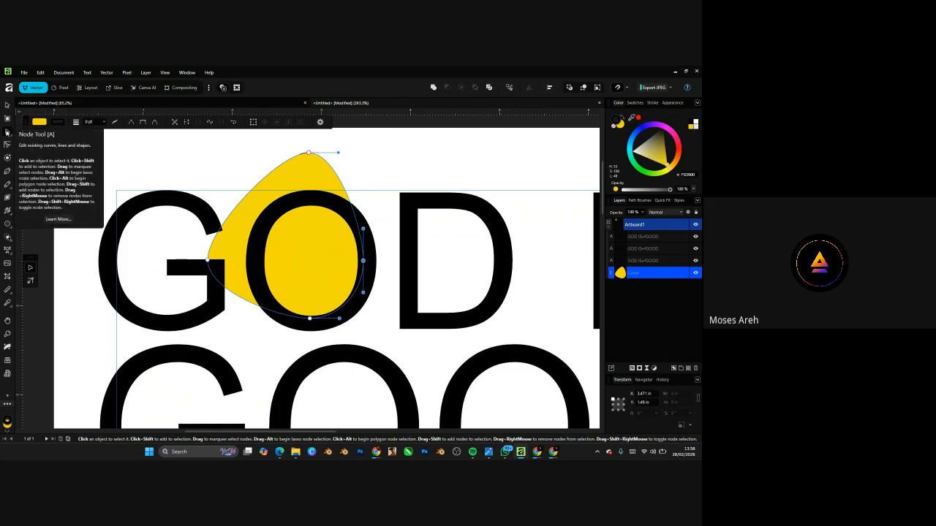
{"action": "key", "text": "ctrl+z"}
{"action": "key", "text": "ctrl+z"}
{"action": "key", "text": "ctrl+z"}
{"action": "key", "text": "ctrl+z"}
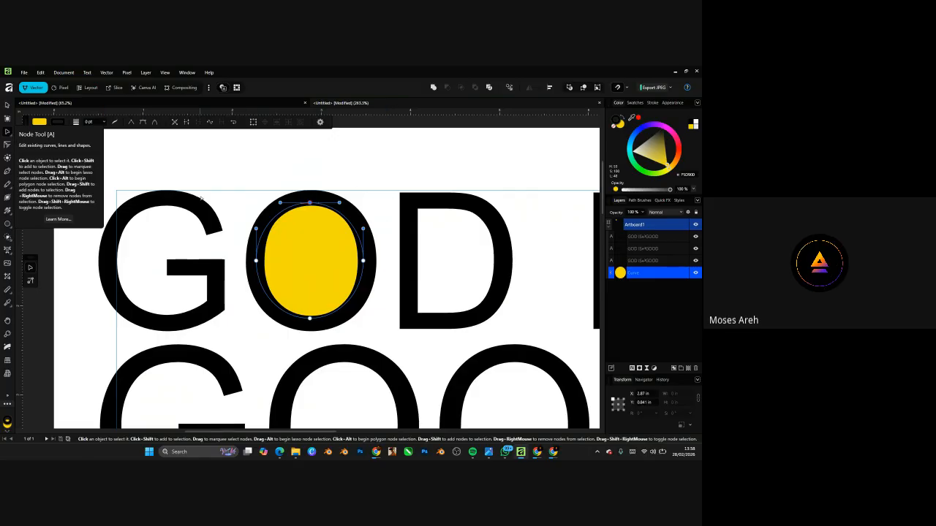
{"action": "left_click", "coordinate": [6, 135]}
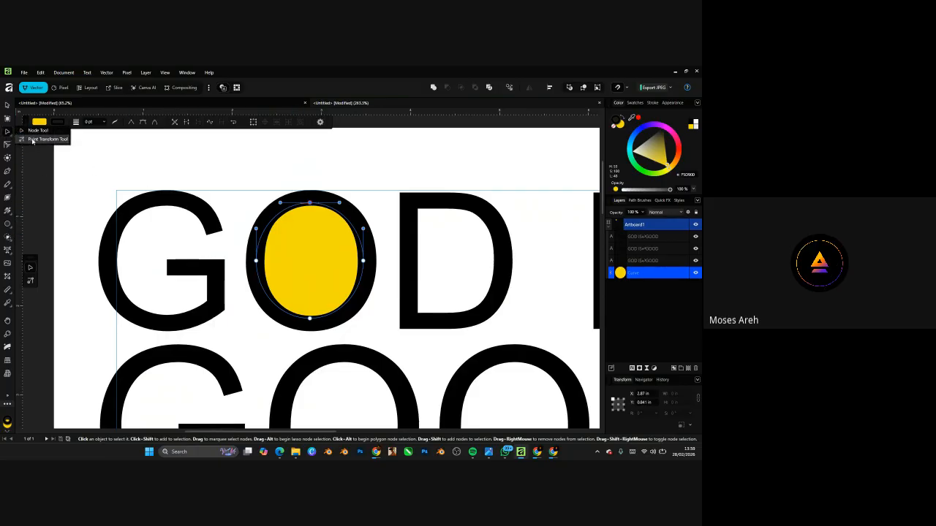
{"action": "left_click", "coordinate": [33, 140]}
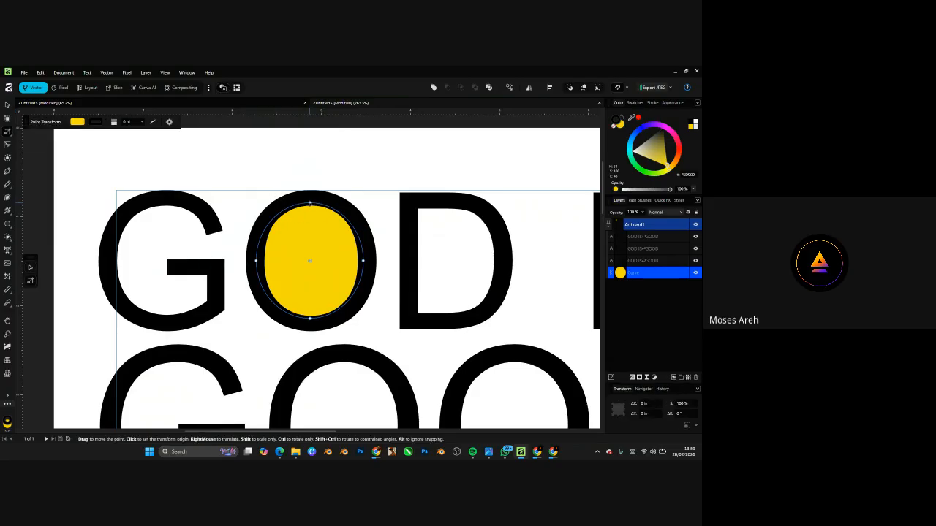
{"action": "left_click_drag", "start_coordinate": [311, 206], "coordinate": [438, 209]}
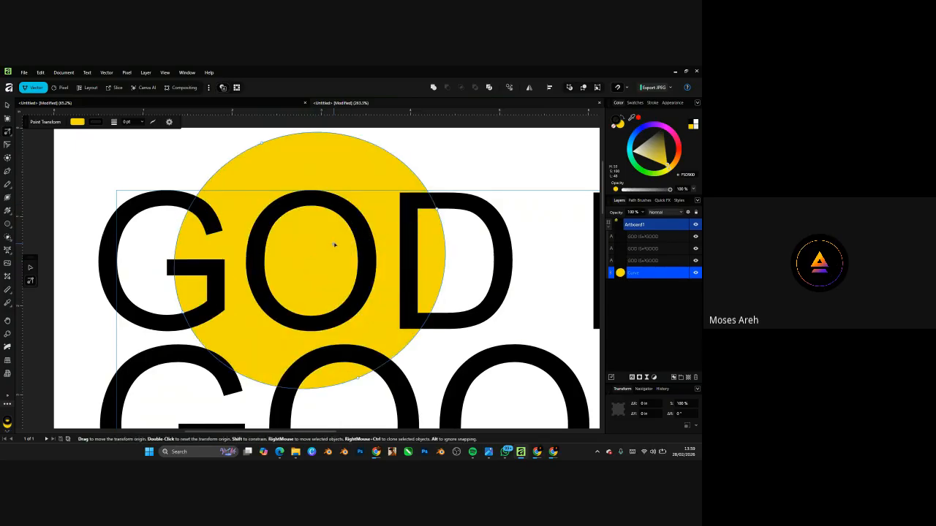
{"action": "key", "text": "ctrl+z"}
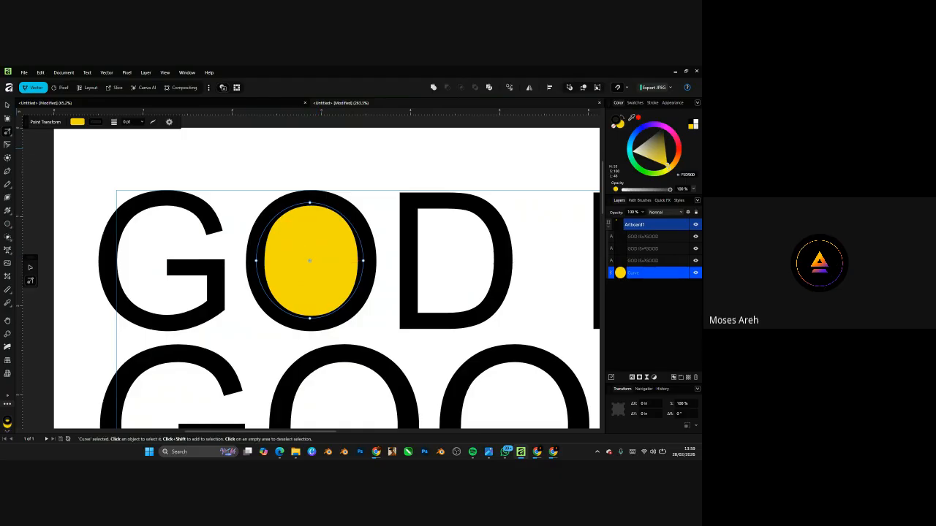
{"action": "left_click", "coordinate": [7, 106]}
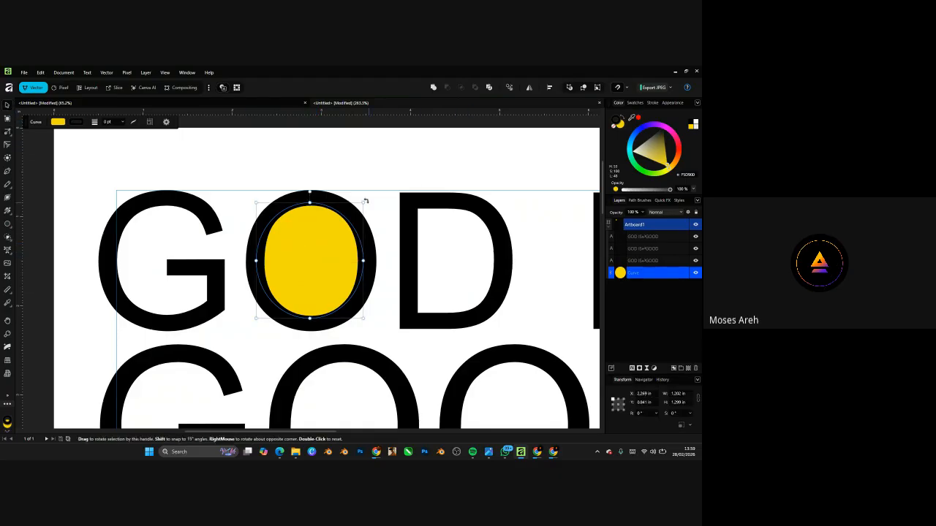
{"action": "left_click_drag", "start_coordinate": [368, 204], "coordinate": [341, 270]}
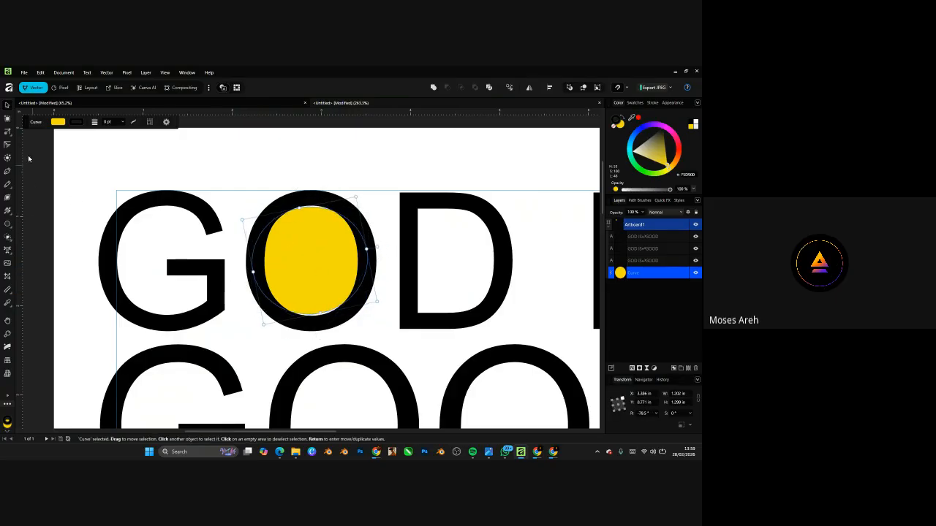
{"action": "left_click", "coordinate": [8, 131]}
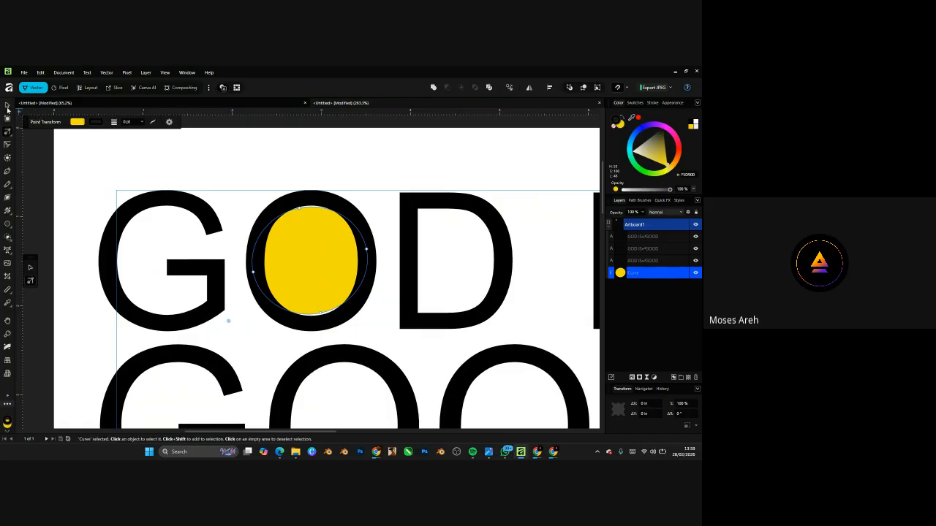
{"action": "left_click", "coordinate": [7, 106]}
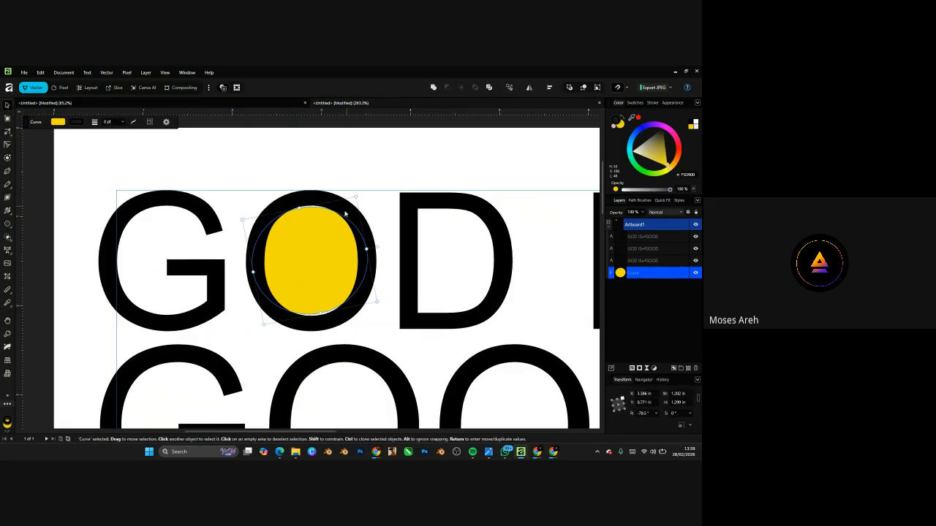
{"action": "left_click_drag", "start_coordinate": [357, 196], "coordinate": [264, 164]}
{"action": "double_click", "coordinate": [325, 274]}
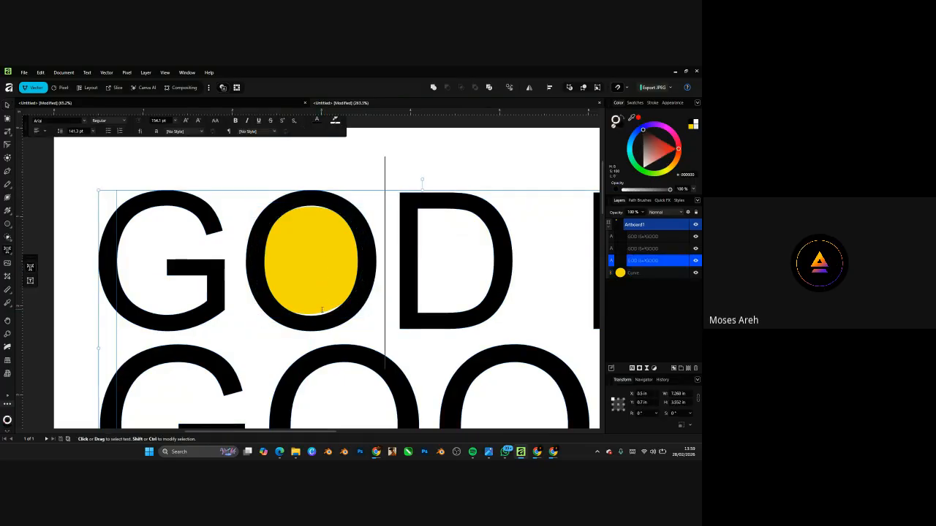
{"action": "left_click", "coordinate": [670, 273]}
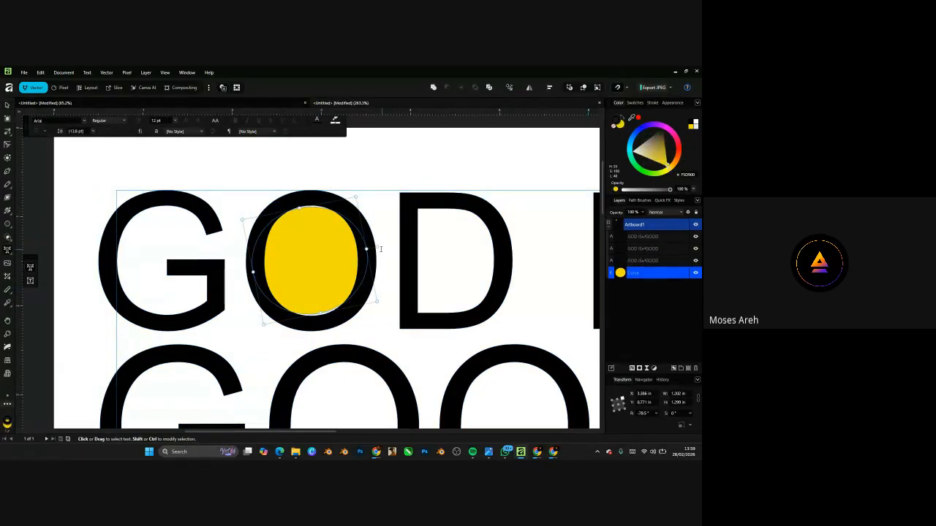
{"action": "left_click", "coordinate": [11, 136]}
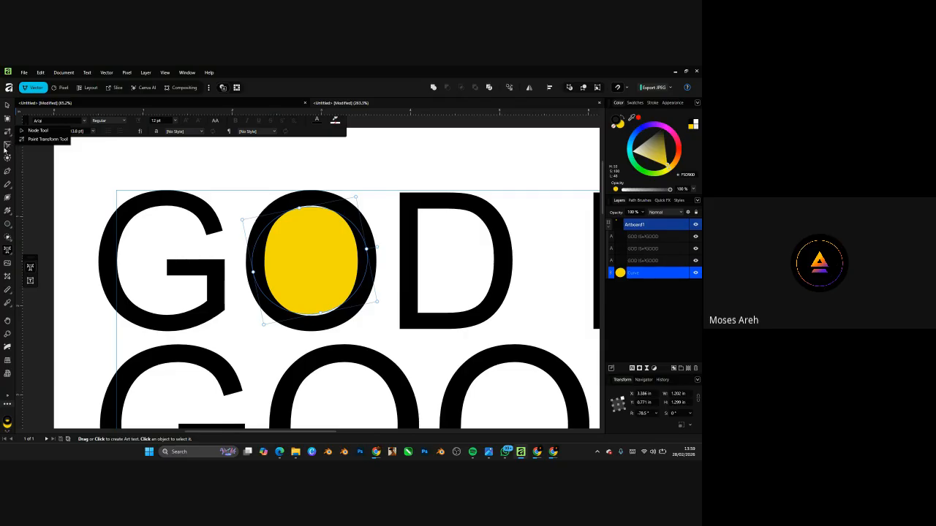
{"action": "left_click", "coordinate": [44, 139]}
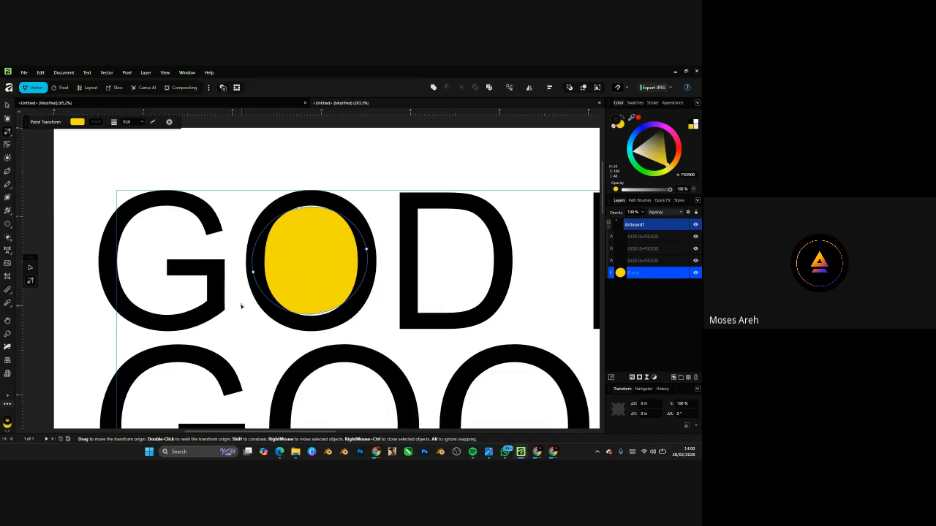
{"action": "left_click_drag", "start_coordinate": [253, 271], "coordinate": [292, 284]}
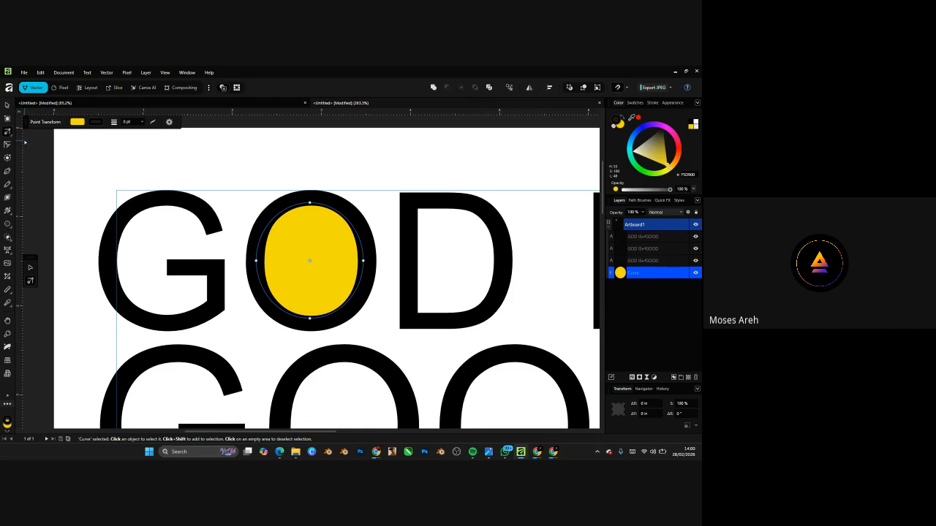
{"action": "left_click", "coordinate": [8, 146]}
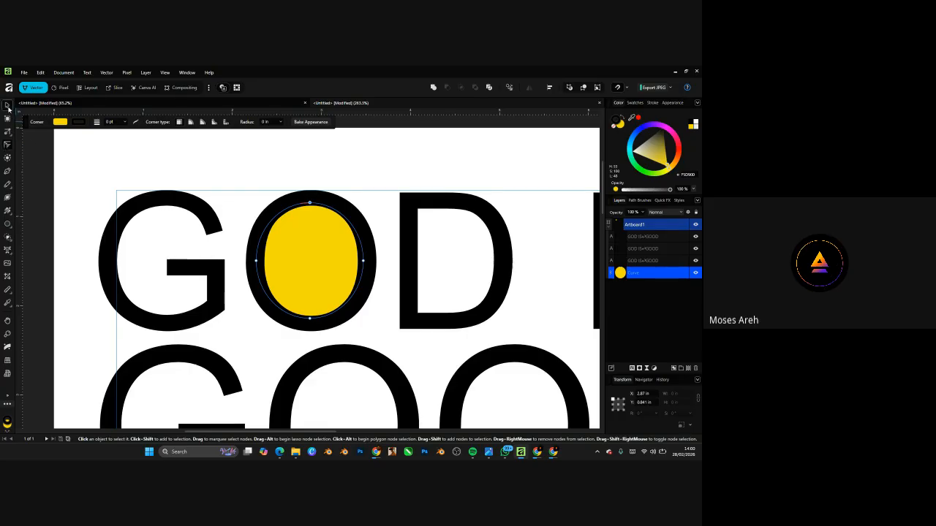
- Return to the Move tool and open the list of shape tools
{"action": "left_click", "coordinate": [7, 106]}
{"action": "scroll", "coordinate": [250, 258], "scroll_direction": "down", "scroll_amount": 5}
{"action": "scroll", "coordinate": [306, 234], "scroll_direction": "down", "scroll_amount": 4}
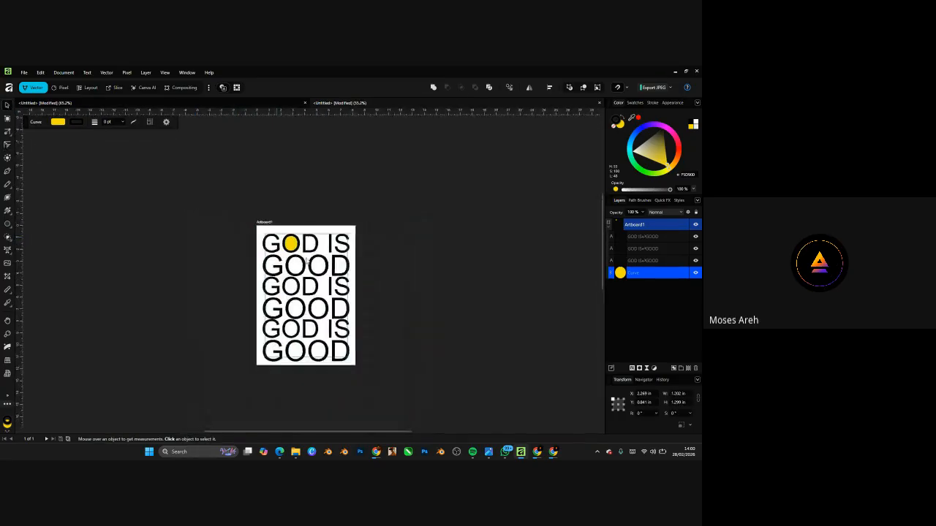
{"action": "scroll", "coordinate": [306, 258], "scroll_direction": "up", "scroll_amount": 4}
{"action": "scroll", "coordinate": [346, 214], "scroll_direction": "down", "scroll_amount": 5}
{"action": "scroll", "coordinate": [341, 260], "scroll_direction": "up", "scroll_amount": 4}
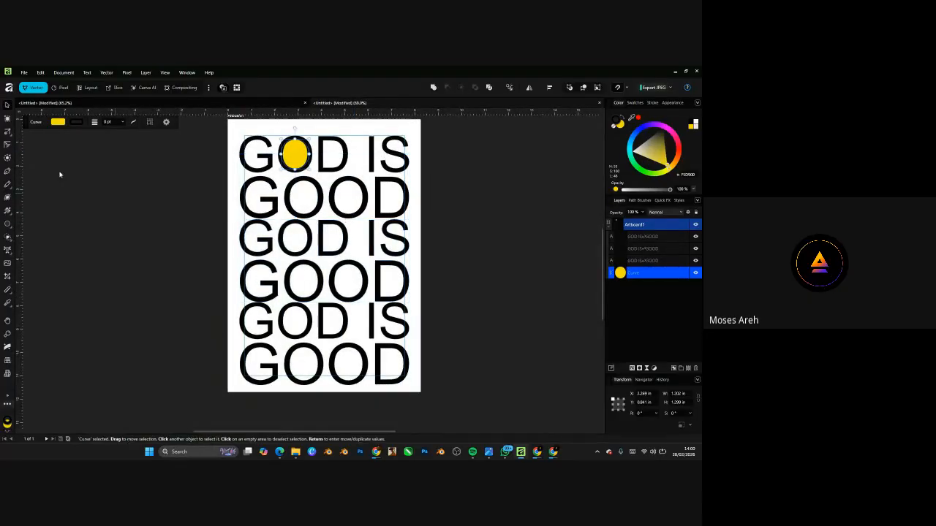
{"action": "left_click", "coordinate": [8, 223]}
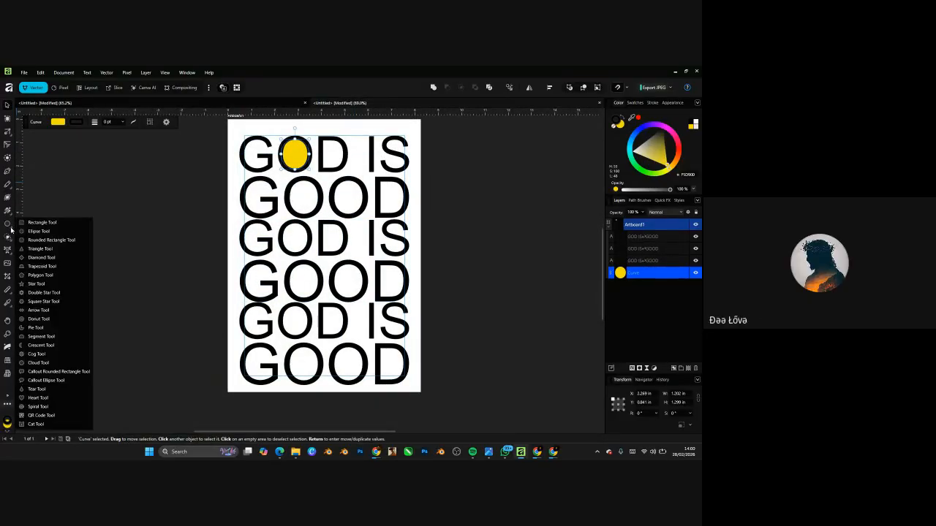
{"action": "scroll", "coordinate": [313, 205], "scroll_direction": "up", "scroll_amount": 3}
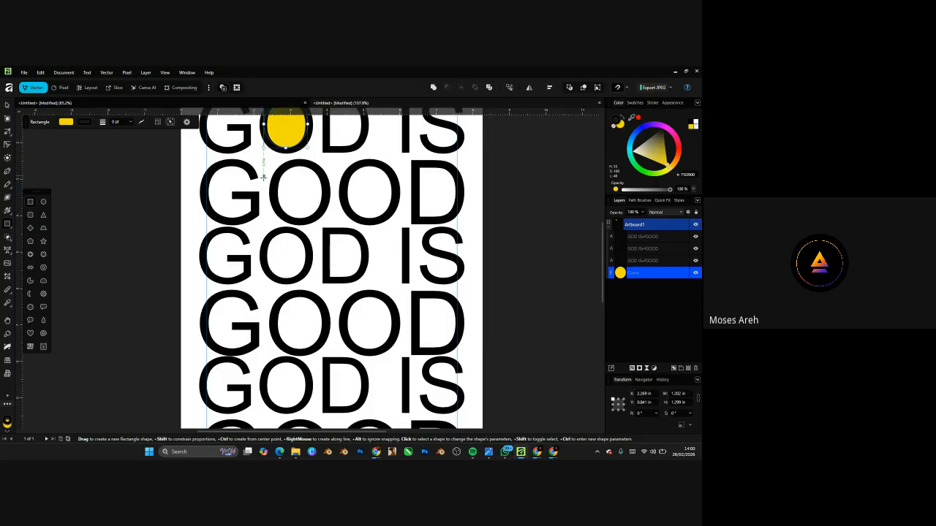
- Draw a yellow rectangle over the right side of rows two to four
{"action": "key", "text": "v"}
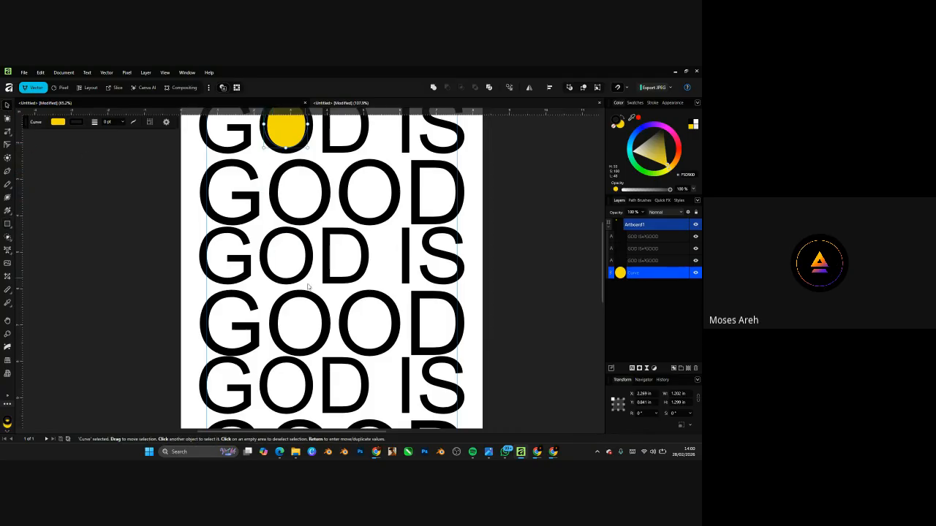
{"action": "scroll", "coordinate": [296, 235], "scroll_direction": "down", "scroll_amount": 3}
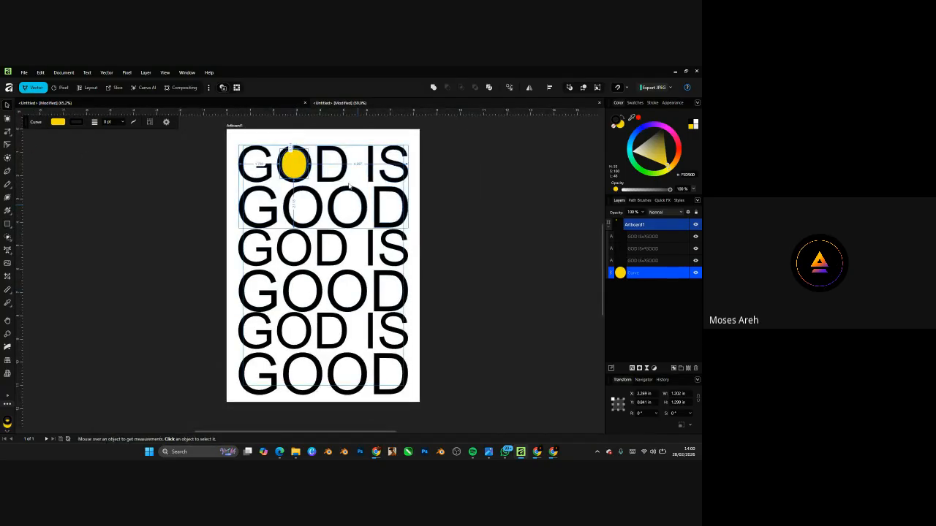
{"action": "scroll", "coordinate": [349, 186], "scroll_direction": "up", "scroll_amount": 1}
{"action": "left_click", "coordinate": [8, 224]}
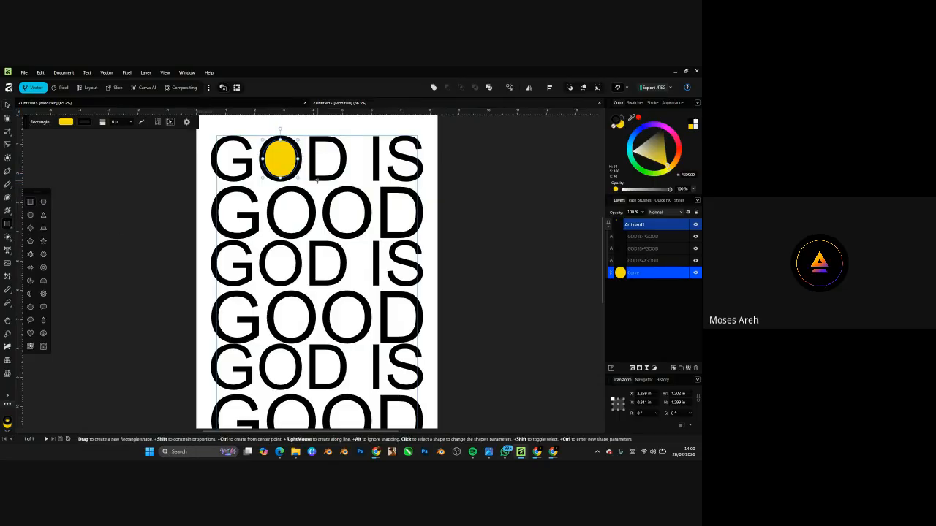
{"action": "left_click_drag", "start_coordinate": [313, 172], "coordinate": [422, 343]}
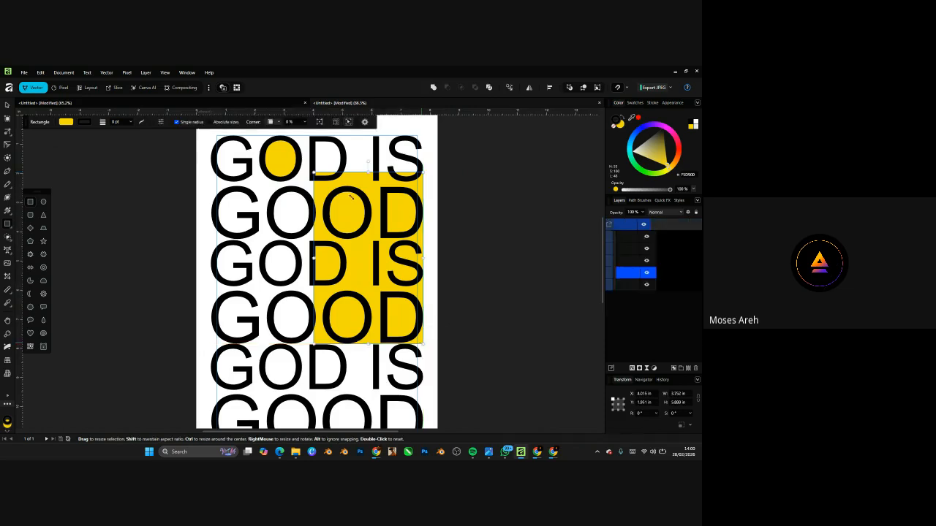
{"action": "scroll", "coordinate": [351, 238], "scroll_direction": "down", "scroll_amount": 3}
{"action": "scroll", "coordinate": [363, 238], "scroll_direction": "up", "scroll_amount": 3}
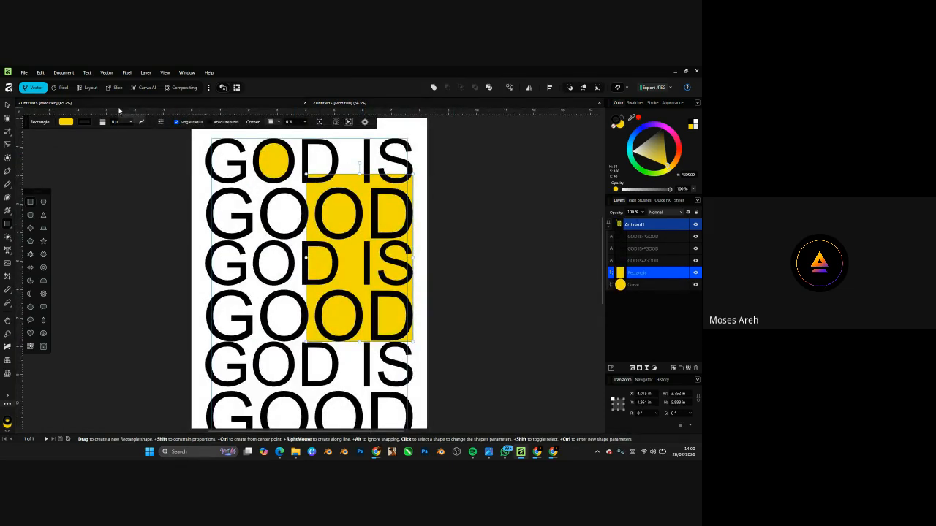
{"action": "left_click", "coordinate": [9, 144]}
{"action": "scroll", "coordinate": [413, 179], "scroll_direction": "up", "scroll_amount": 2}
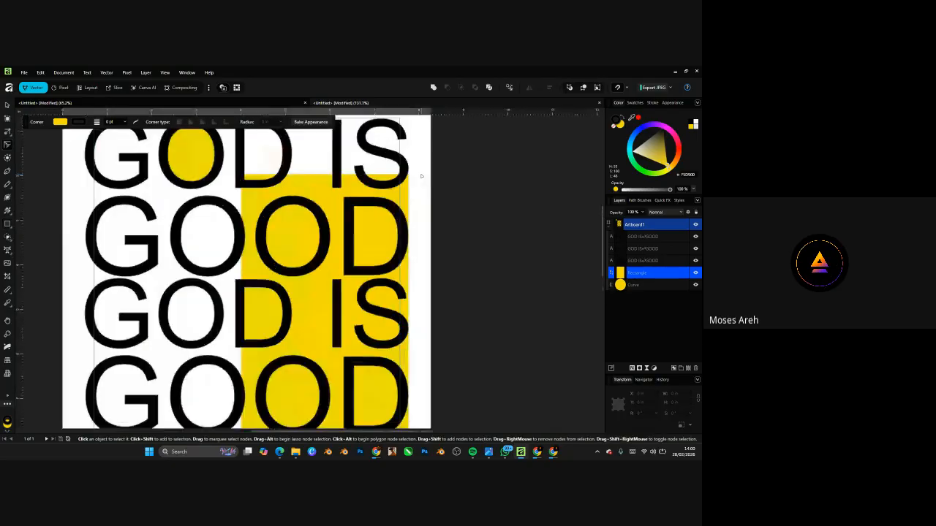
{"action": "left_click_drag", "start_coordinate": [410, 180], "coordinate": [301, 321]}
{"action": "scroll", "coordinate": [398, 197], "scroll_direction": "down", "scroll_amount": 4}
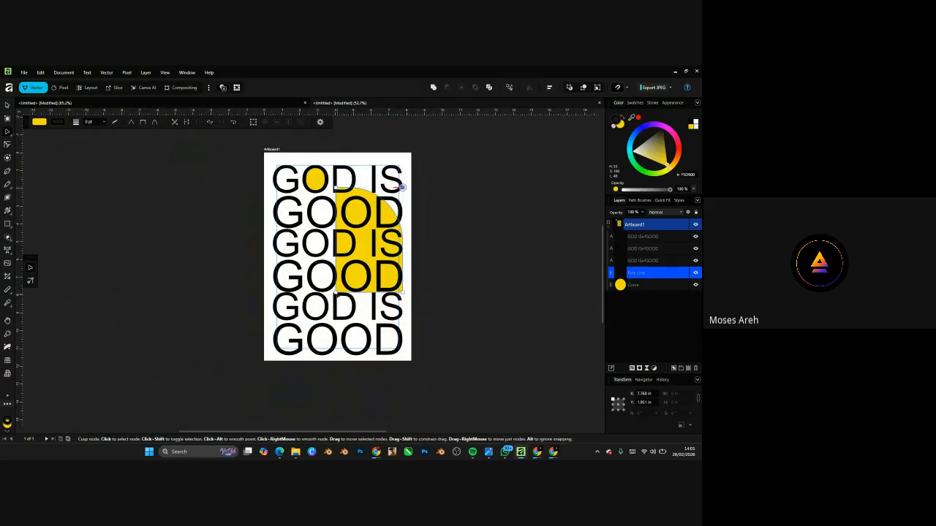
{"action": "left_click_drag", "start_coordinate": [336, 293], "coordinate": [430, 240]}
{"action": "key", "text": "ctrl+z"}
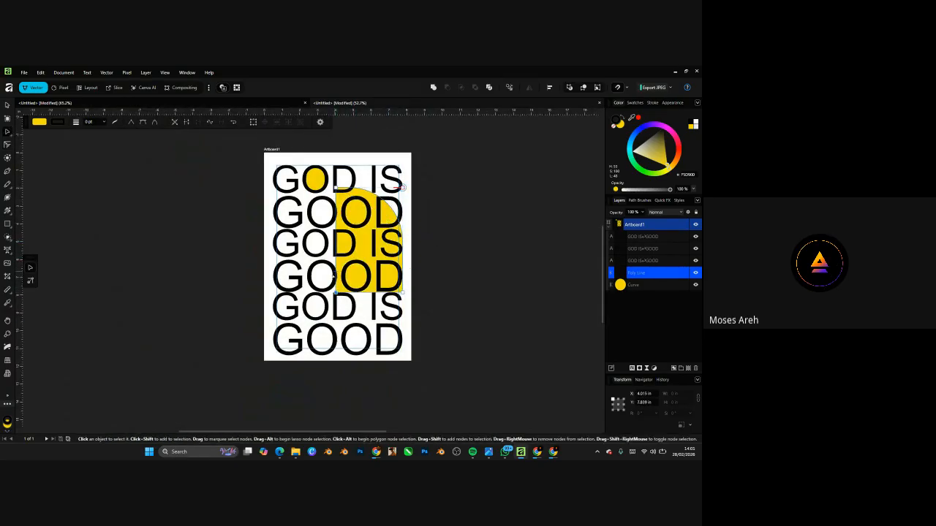
{"action": "left_click", "coordinate": [8, 145]}
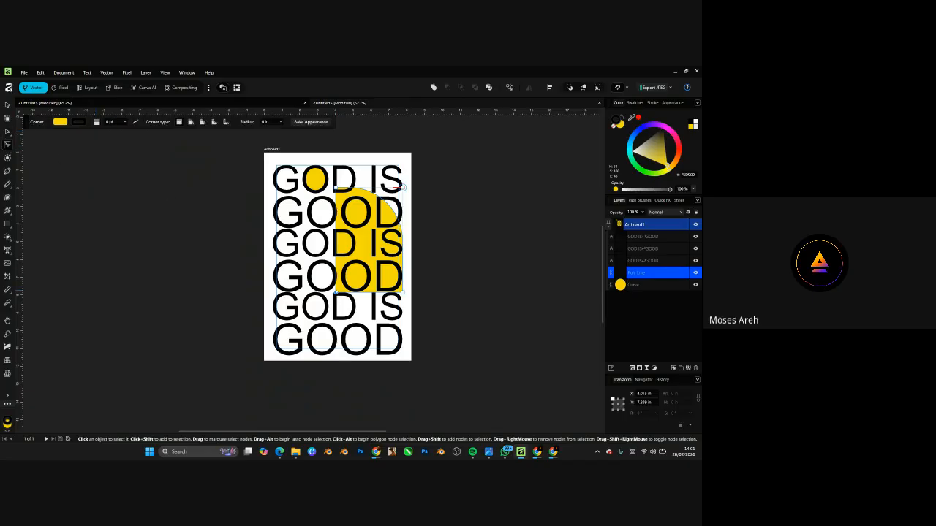
{"action": "left_click_drag", "start_coordinate": [336, 293], "coordinate": [485, 247]}
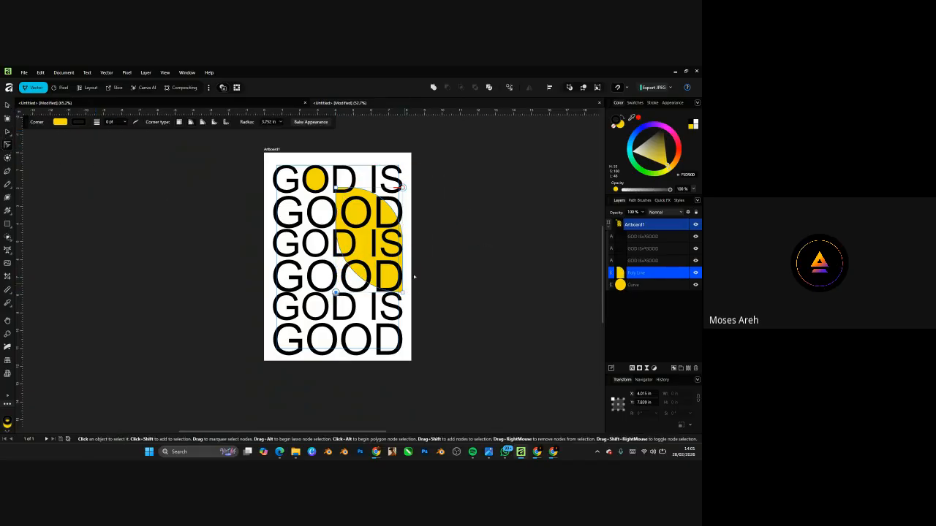
{"action": "scroll", "coordinate": [363, 166], "scroll_direction": "up", "scroll_amount": 4}
{"action": "left_click_drag", "start_coordinate": [297, 220], "coordinate": [356, 258]}
{"action": "scroll", "coordinate": [430, 214], "scroll_direction": "down", "scroll_amount": 6}
{"action": "scroll", "coordinate": [433, 223], "scroll_direction": "up", "scroll_amount": 4}
{"action": "key", "text": "ctrl+z"}
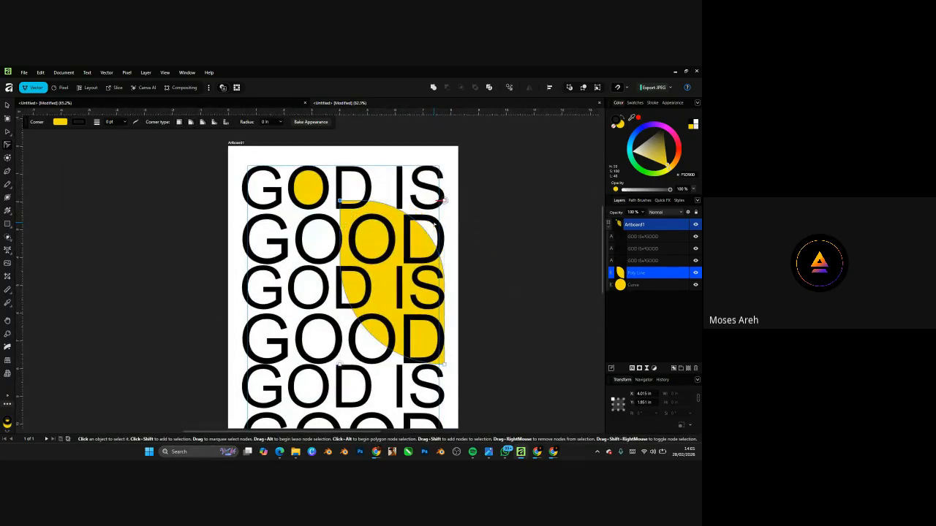
{"action": "key", "text": "ctrl+z"}
{"action": "key", "text": "ctrl+z"}
{"action": "key", "text": "ctrl+z"}
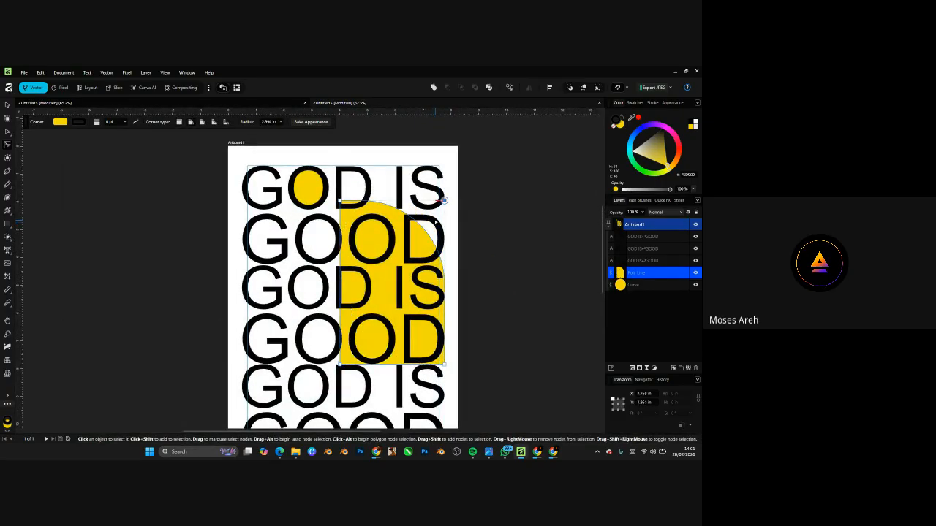
{"action": "key", "text": "ctrl+z"}
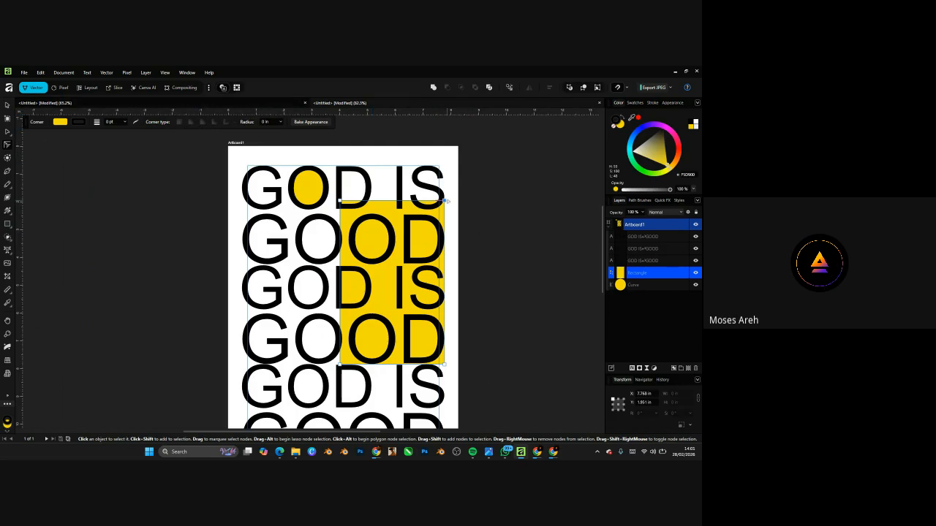
{"action": "left_click_drag", "start_coordinate": [445, 201], "coordinate": [371, 268]}
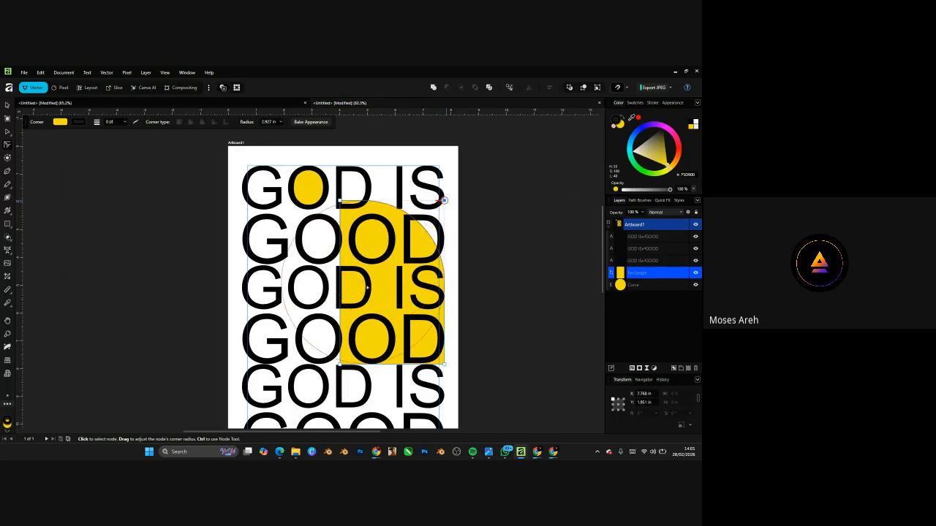
{"action": "key", "text": "a"}
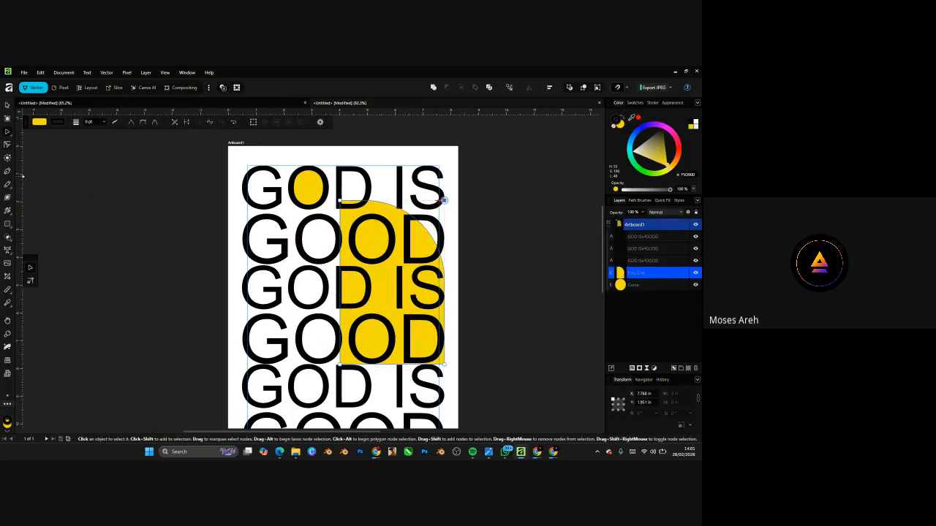
{"action": "left_click", "coordinate": [7, 145]}
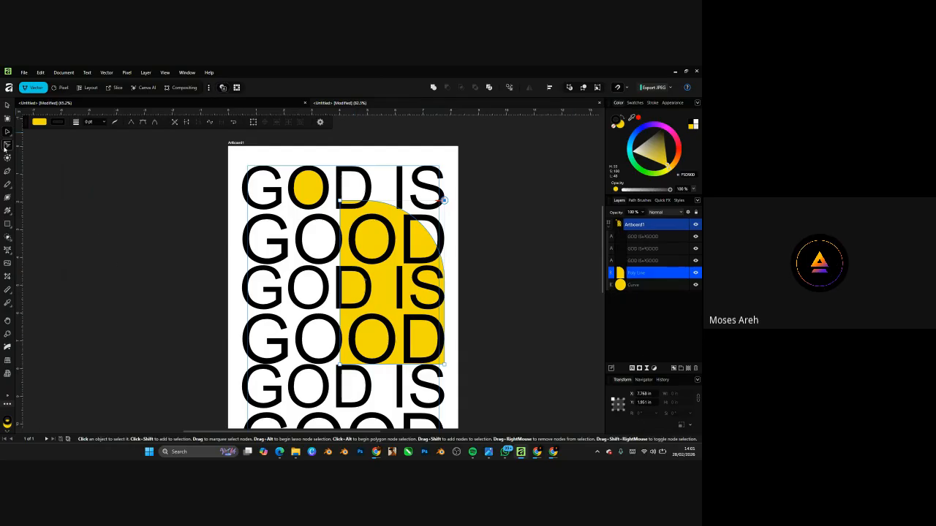
{"action": "left_click", "coordinate": [203, 123]}
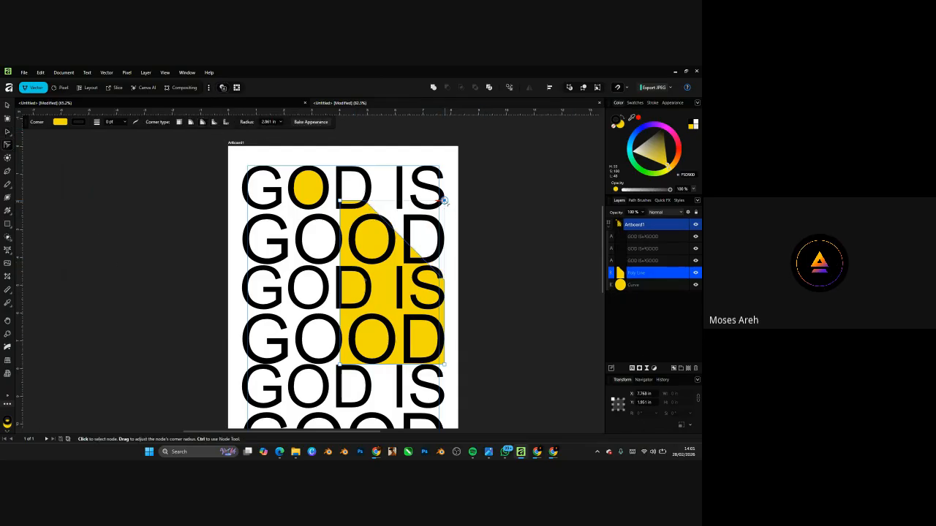
{"action": "left_click_drag", "start_coordinate": [443, 200], "coordinate": [256, 343]}
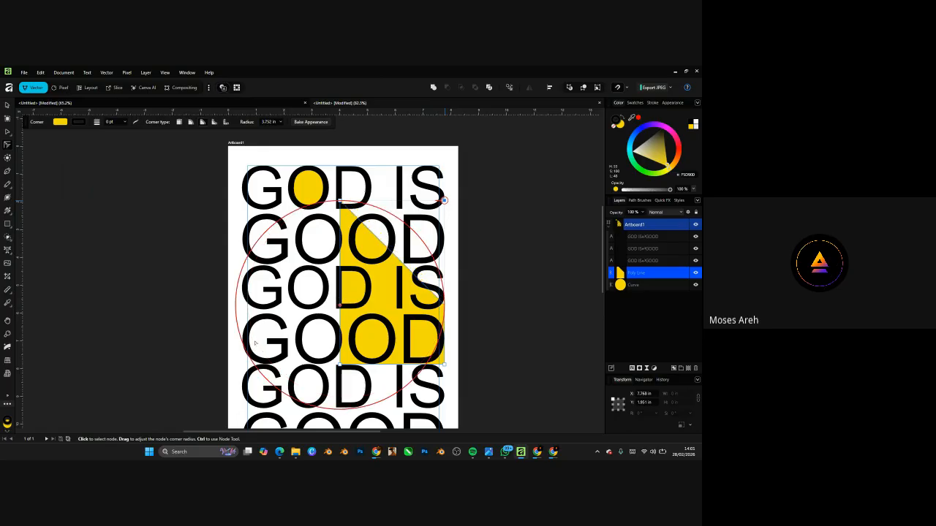
{"action": "left_click", "coordinate": [226, 122]}
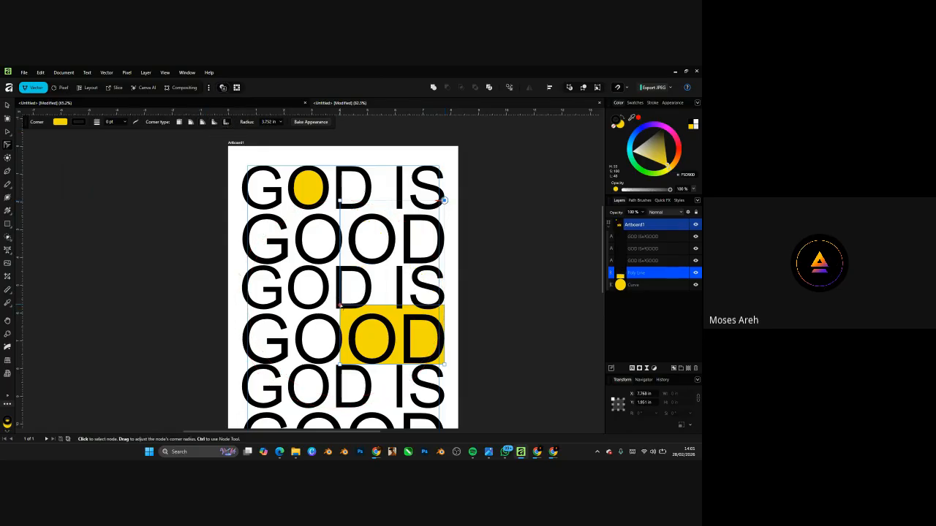
{"action": "left_click_drag", "start_coordinate": [443, 200], "coordinate": [370, 275]}
{"action": "left_click", "coordinate": [214, 123]}
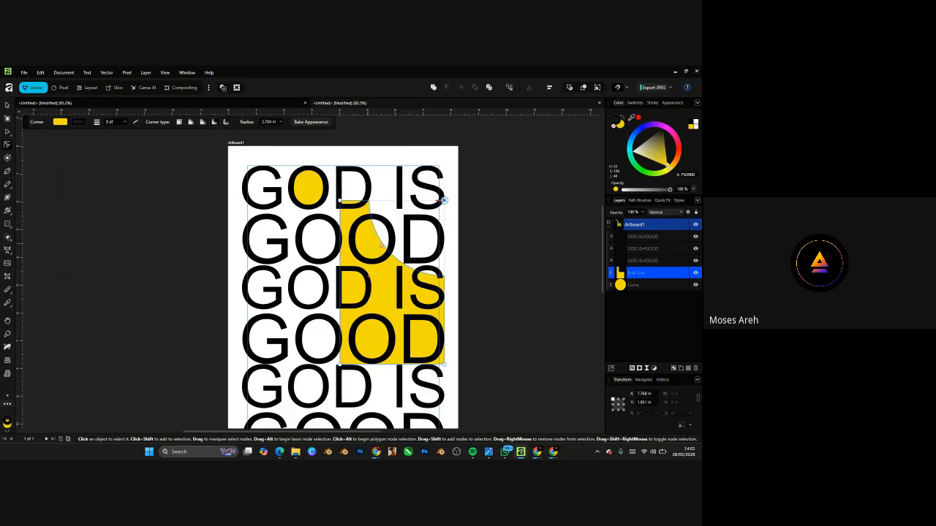
{"action": "left_click_drag", "start_coordinate": [444, 200], "coordinate": [365, 280]}
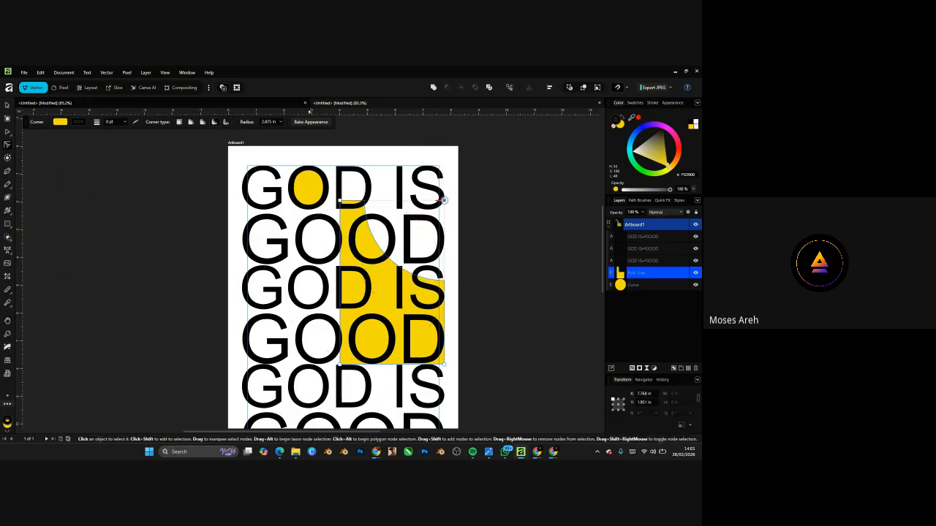
{"action": "left_click", "coordinate": [203, 124]}
{"action": "mouse_move", "coordinate": [446, 202]}
{"action": "left_mouse_down"}
{"action": "mouse_move", "coordinate": [460, 183]}
{"action": "mouse_move", "coordinate": [417, 238]}
{"action": "mouse_move", "coordinate": [442, 217]}
{"action": "mouse_move", "coordinate": [444, 202]}
{"action": "left_mouse_up"}
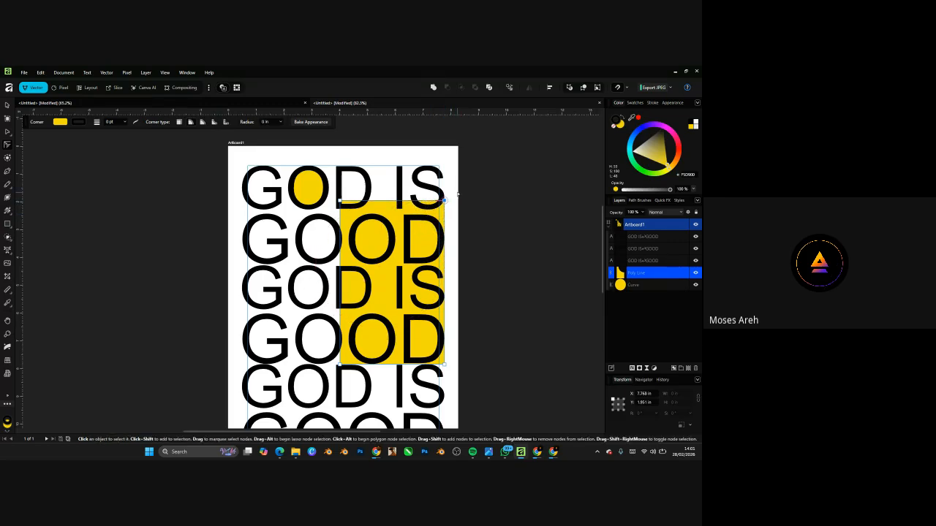
- Try offsetting the yellow shape's outline with the Contour tool, then undo the contour
{"action": "left_click", "coordinate": [8, 157]}
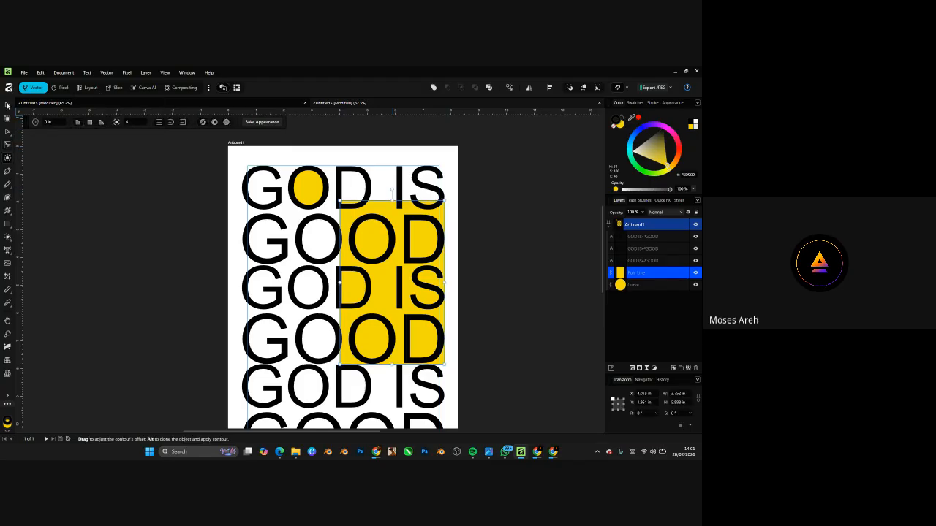
{"action": "left_click", "coordinate": [7, 105]}
{"action": "scroll", "coordinate": [323, 224], "scroll_direction": "down", "scroll_amount": 4}
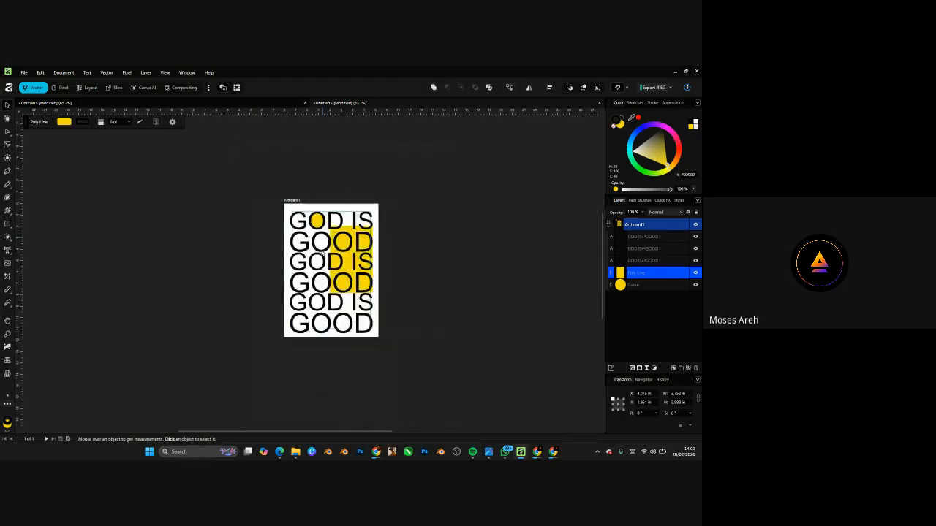
{"action": "scroll", "coordinate": [322, 225], "scroll_direction": "up", "scroll_amount": 3}
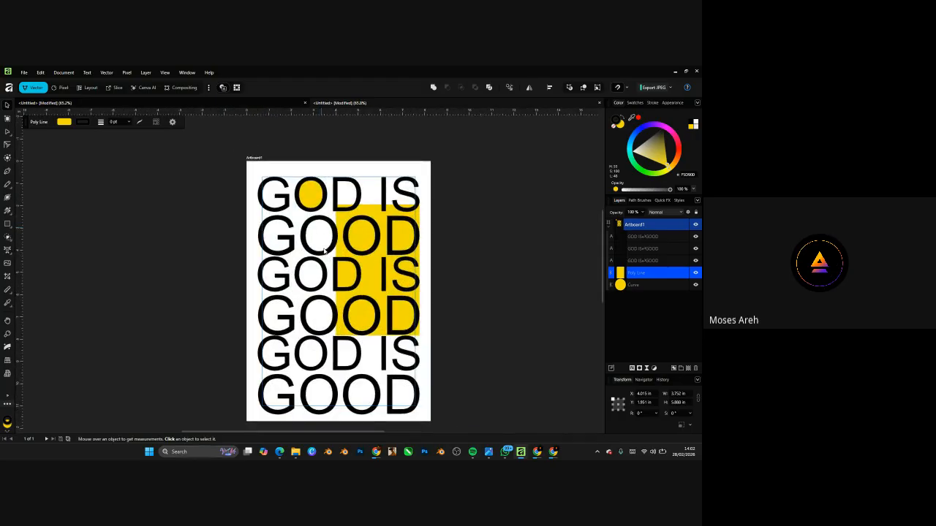
{"action": "left_click", "coordinate": [7, 158]}
{"action": "scroll", "coordinate": [321, 204], "scroll_direction": "up", "scroll_amount": 2}
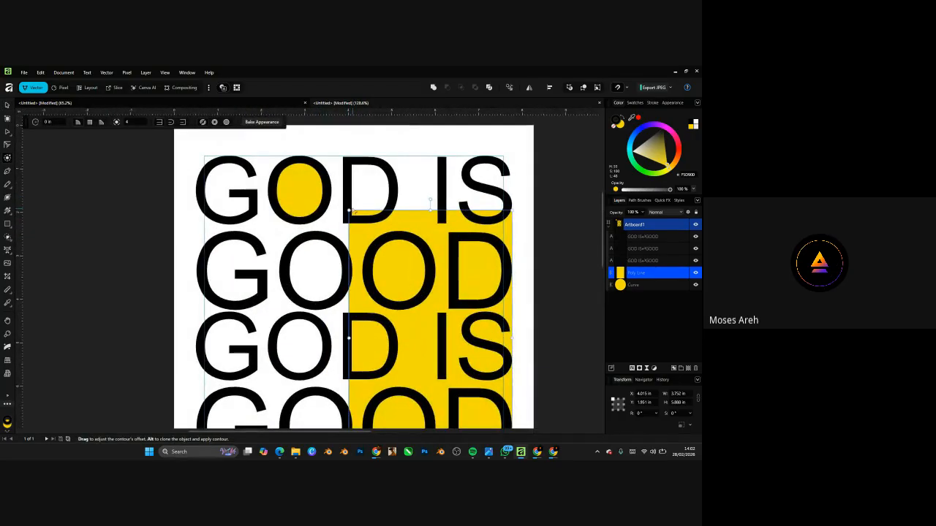
{"action": "left_click_drag", "start_coordinate": [350, 210], "coordinate": [385, 233]}
{"action": "scroll", "coordinate": [384, 231], "scroll_direction": "down", "scroll_amount": 5}
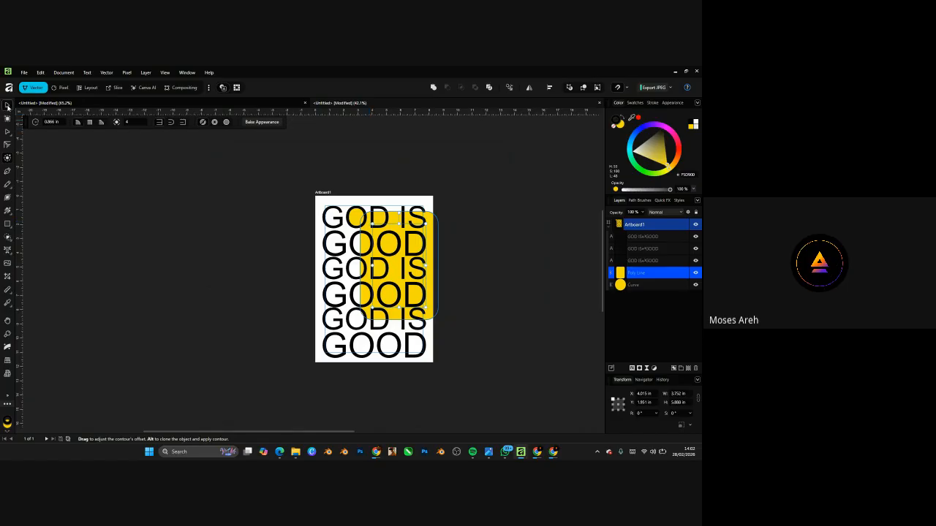
{"action": "left_click", "coordinate": [6, 105]}
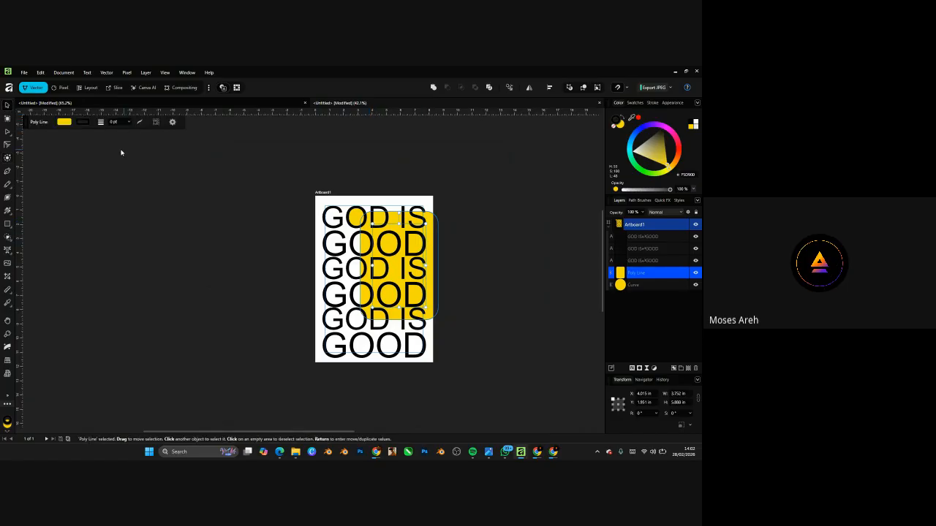
{"action": "key", "text": "ctrl+z"}
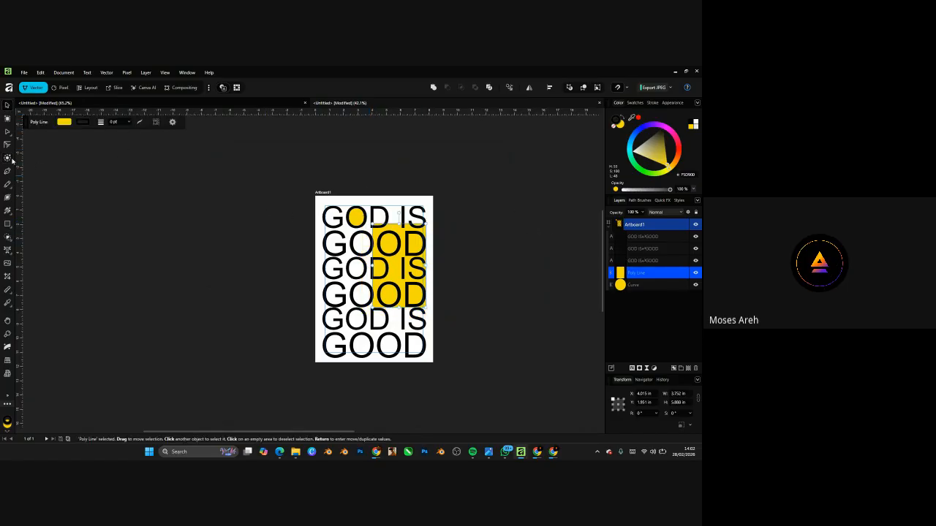
- Test an olive fill and contour value 2, then revert to the yellow rounded shape
{"action": "left_click", "coordinate": [7, 157]}
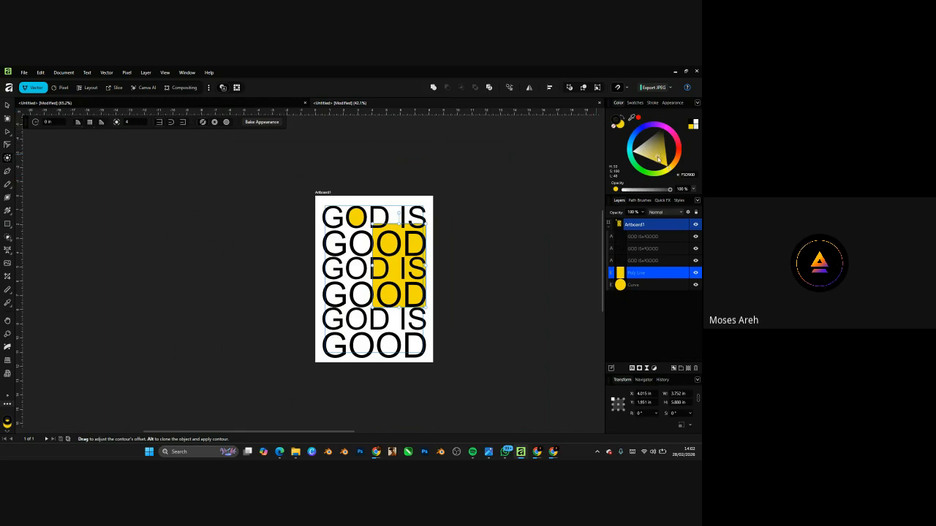
{"action": "left_click_drag", "start_coordinate": [658, 158], "coordinate": [662, 149]}
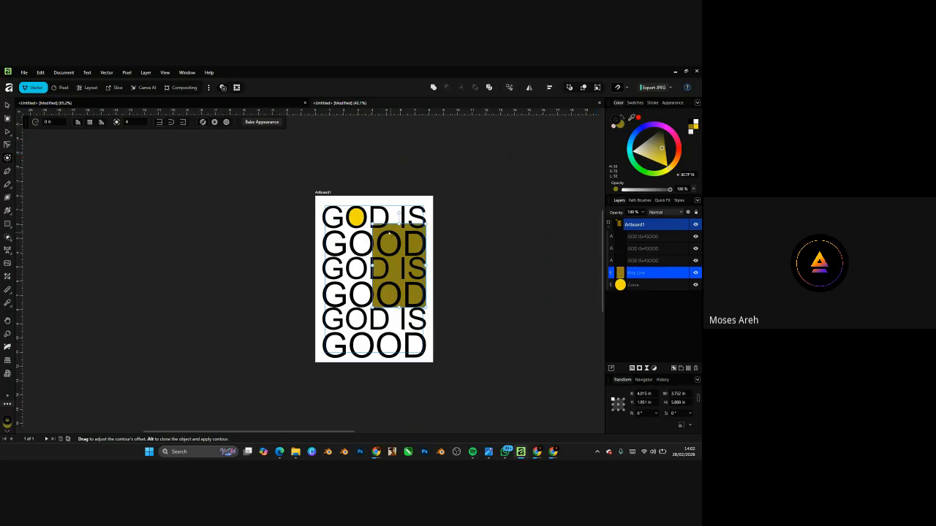
{"action": "scroll", "coordinate": [387, 226], "scroll_direction": "up", "scroll_amount": 2}
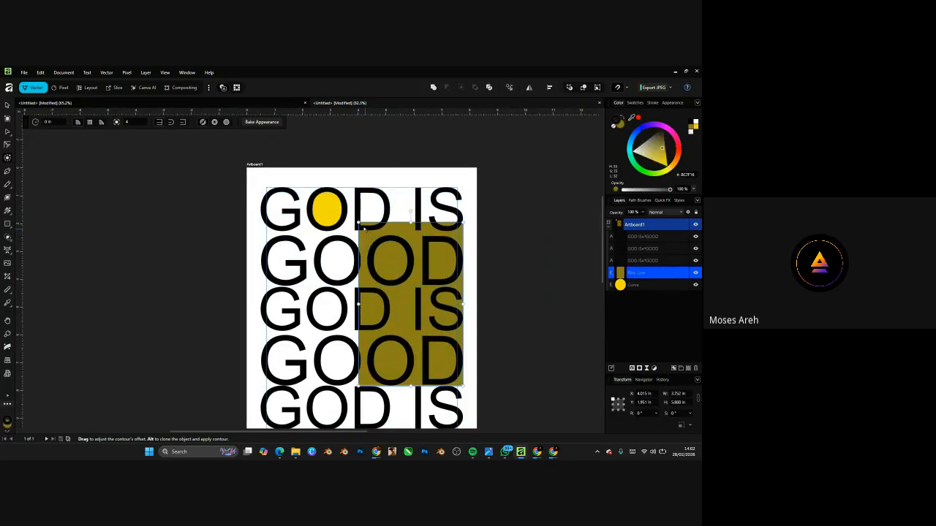
{"action": "mouse_move", "coordinate": [363, 229]}
{"action": "left_mouse_down"}
{"action": "mouse_move", "coordinate": [406, 234]}
{"action": "mouse_move", "coordinate": [365, 212]}
{"action": "mouse_move", "coordinate": [394, 220]}
{"action": "mouse_move", "coordinate": [366, 199]}
{"action": "mouse_move", "coordinate": [380, 225]}
{"action": "left_mouse_up"}
{"action": "left_click", "coordinate": [136, 123]}
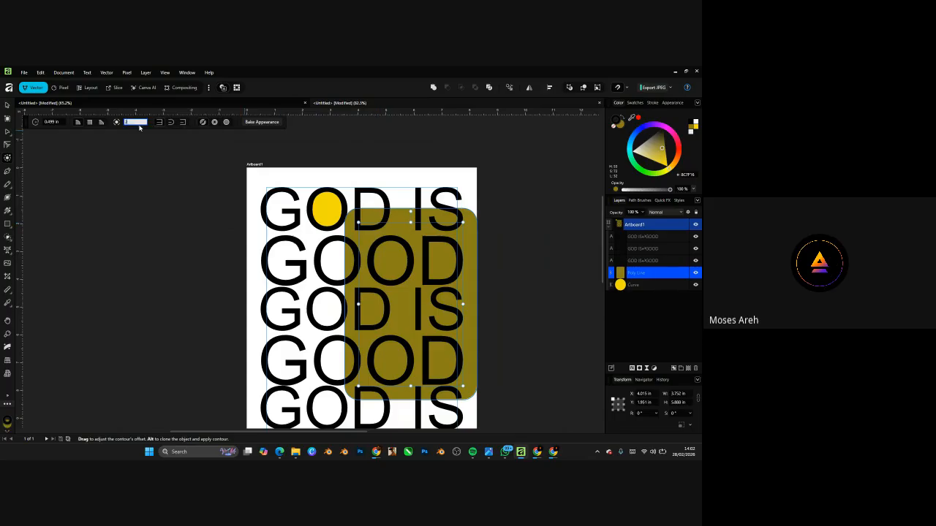
{"action": "type", "text": "2"}
{"action": "left_click_drag", "start_coordinate": [645, 152], "coordinate": [698, 128]}
{"action": "key", "text": "ctrl+z"}
{"action": "key", "text": "ctrl+z"}
{"action": "key", "text": "ctrl+z"}
{"action": "key", "text": "ctrl+z"}
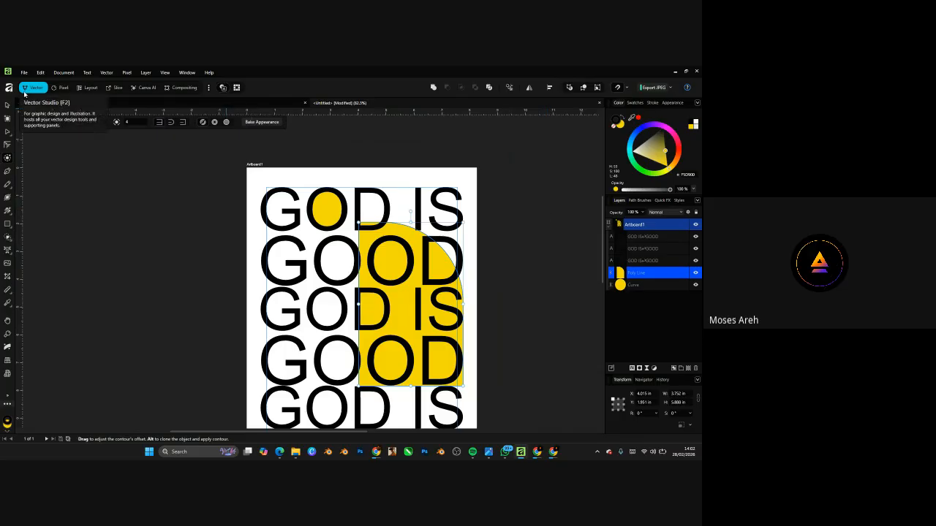
{"action": "left_click", "coordinate": [7, 105]}
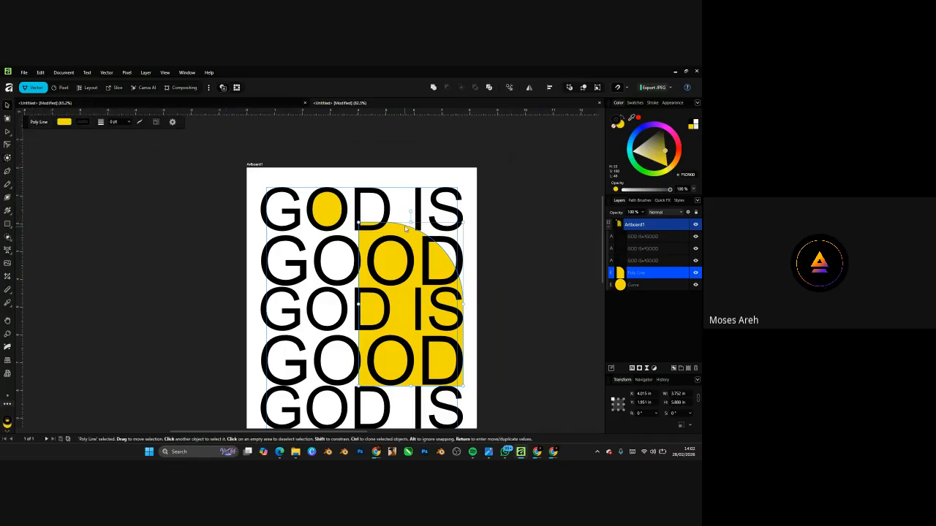
- Nudge the yellow block's top edge down, then delete the block entirely
{"action": "left_click_drag", "start_coordinate": [410, 221], "coordinate": [410, 231]}
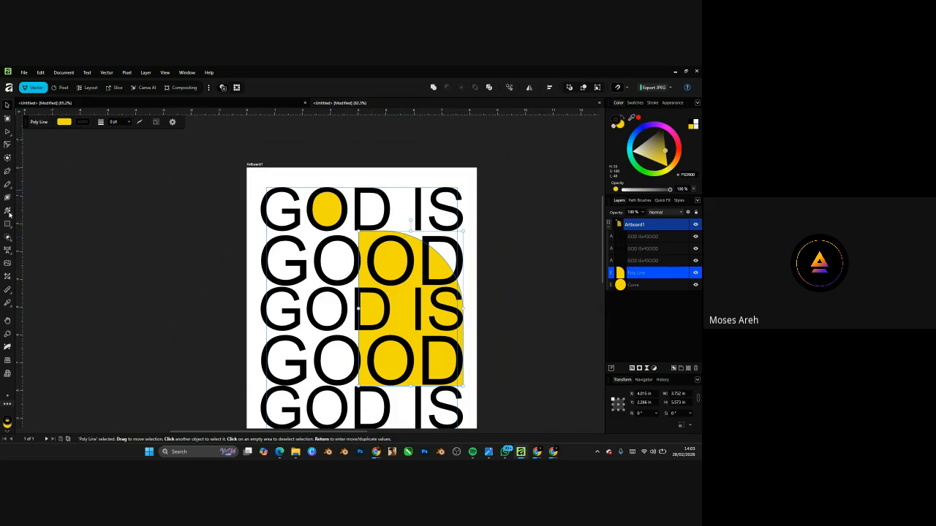
{"action": "left_click", "coordinate": [7, 170]}
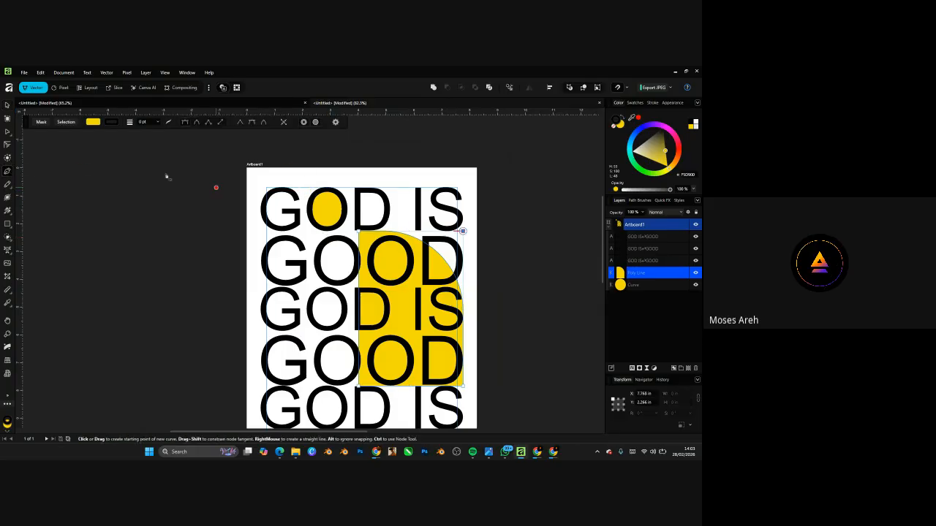
{"action": "key", "text": "v"}
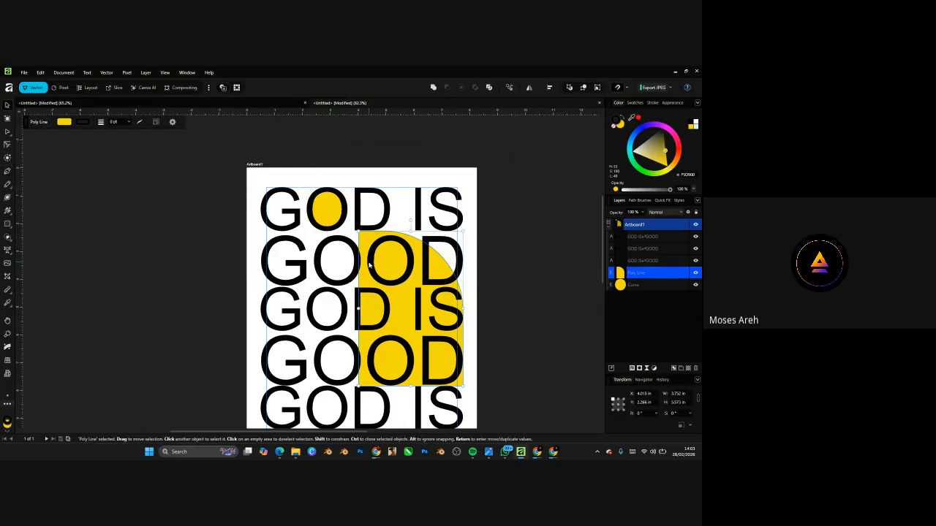
{"action": "key", "text": "Delete"}
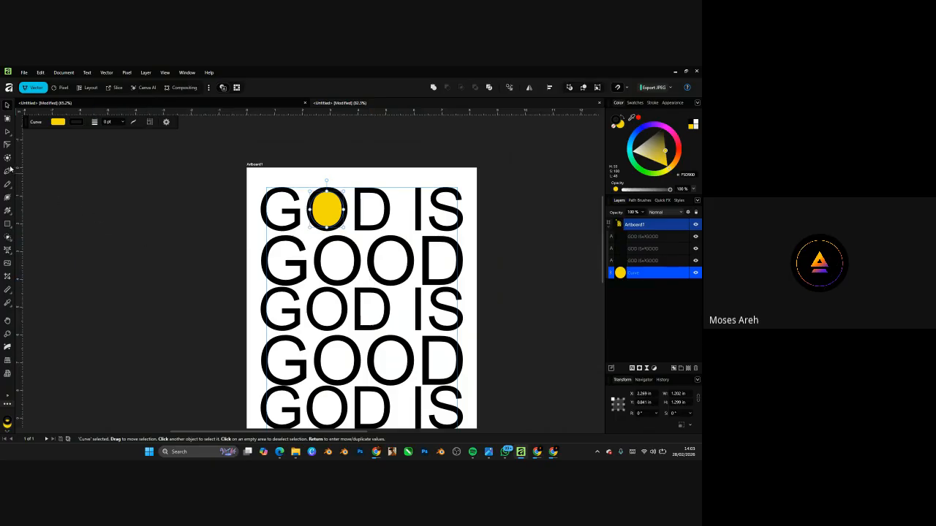
- Pen-draw a small five-point jagged yellow shape left of the second row
{"action": "left_click", "coordinate": [7, 171]}
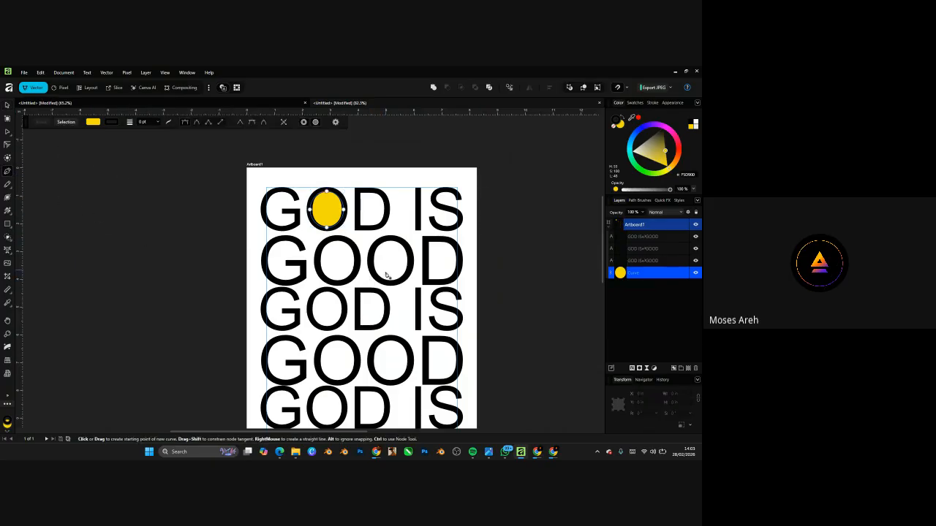
{"action": "scroll", "coordinate": [388, 270], "scroll_direction": "up", "scroll_amount": 1}
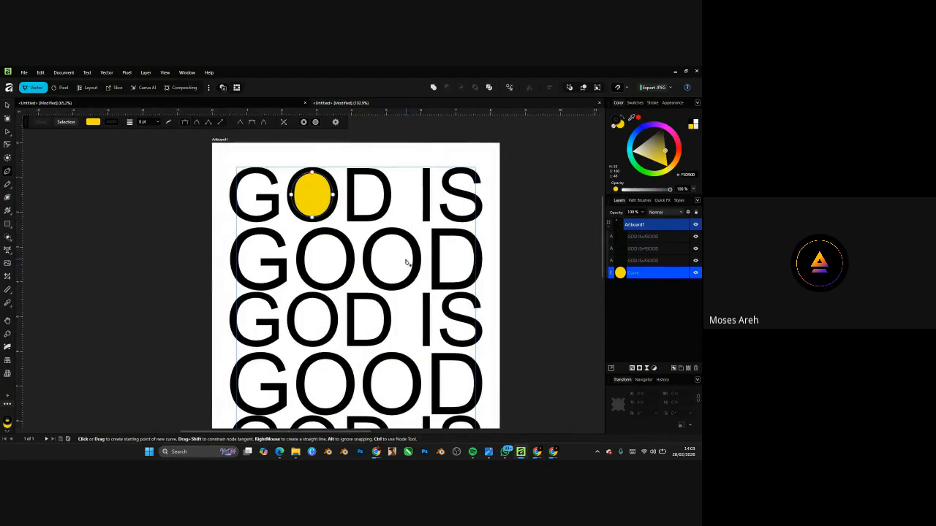
{"action": "scroll", "coordinate": [393, 251], "scroll_direction": "up", "scroll_amount": 1}
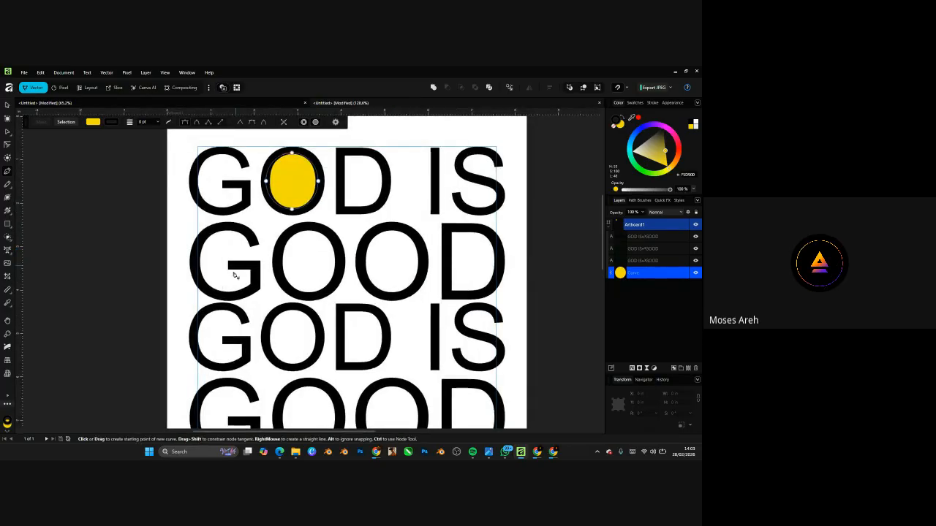
{"action": "left_click", "coordinate": [182, 301]}
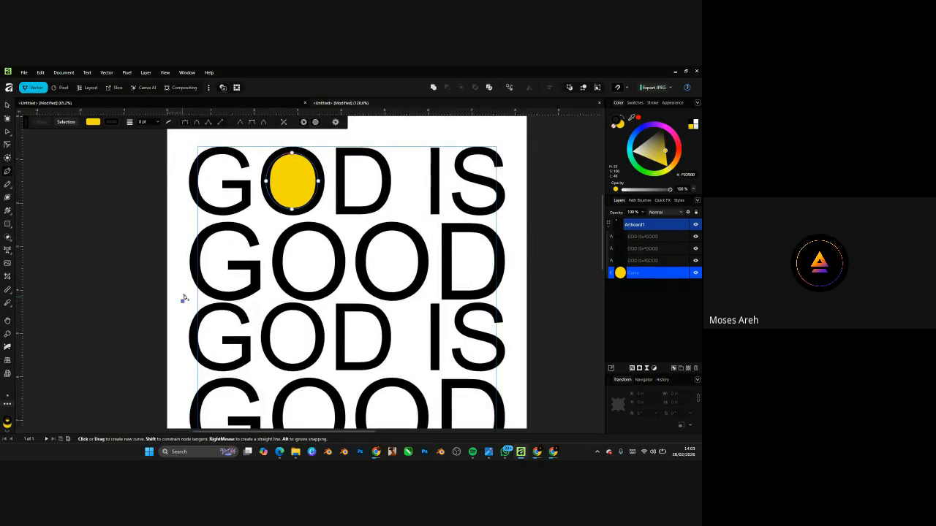
{"action": "left_click", "coordinate": [308, 253]}
{"action": "left_click", "coordinate": [302, 276]}
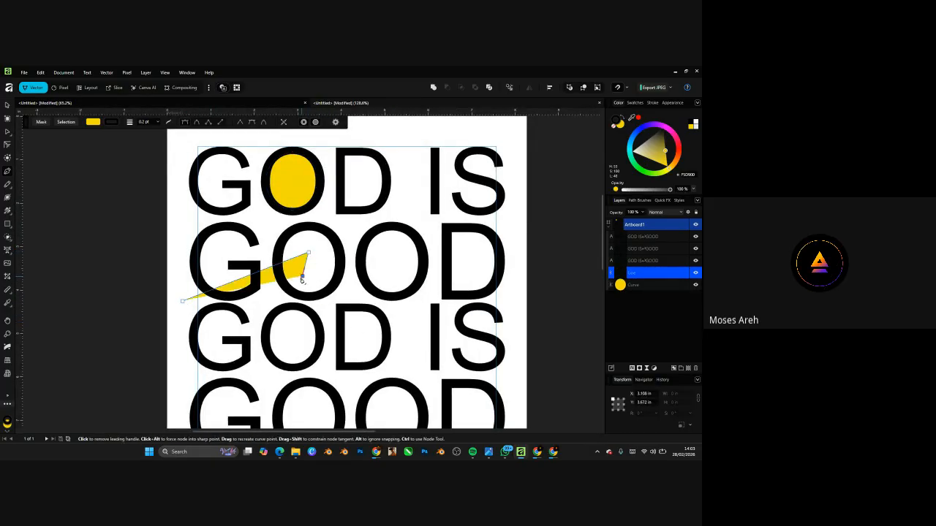
{"action": "left_click", "coordinate": [250, 327]}
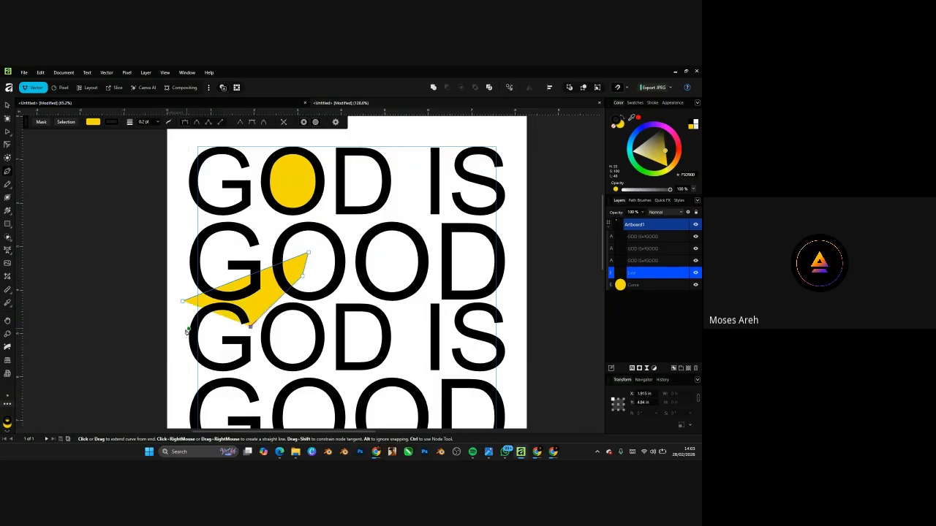
{"action": "left_click", "coordinate": [150, 352]}
{"action": "left_click", "coordinate": [182, 300]}
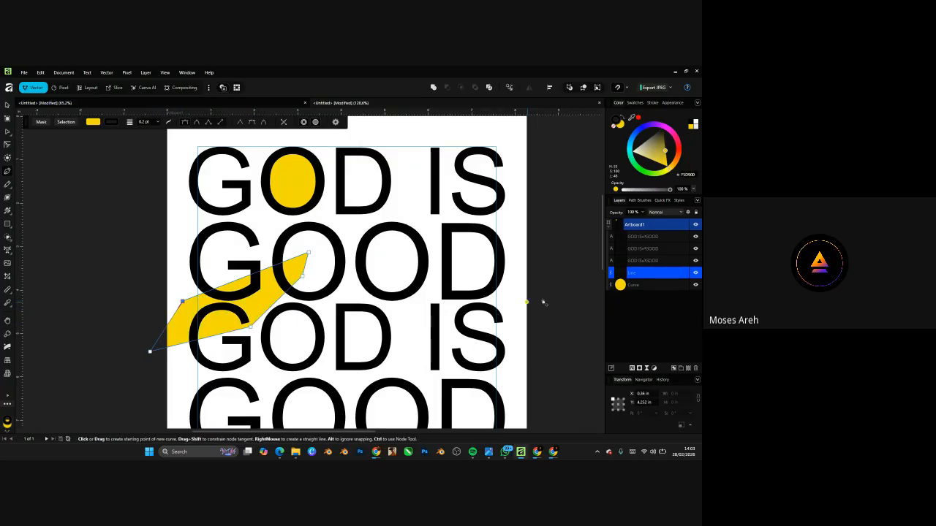
- Pen-draw a larger spiky yellow shape across the lower rows, then deselect it
{"action": "scroll", "coordinate": [401, 241], "scroll_direction": "down", "scroll_amount": 5}
{"action": "scroll", "coordinate": [408, 295], "scroll_direction": "up", "scroll_amount": 2}
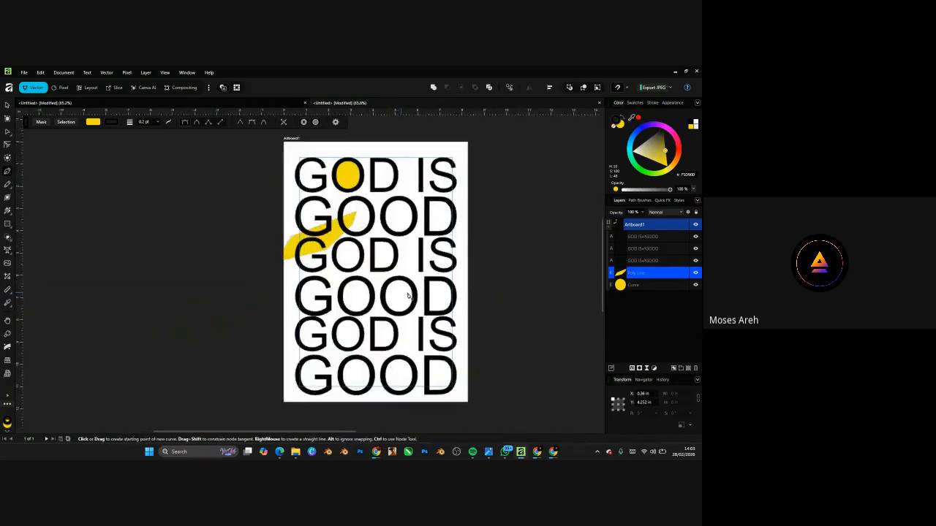
{"action": "left_click", "coordinate": [493, 276]}
{"action": "left_click", "coordinate": [234, 330]}
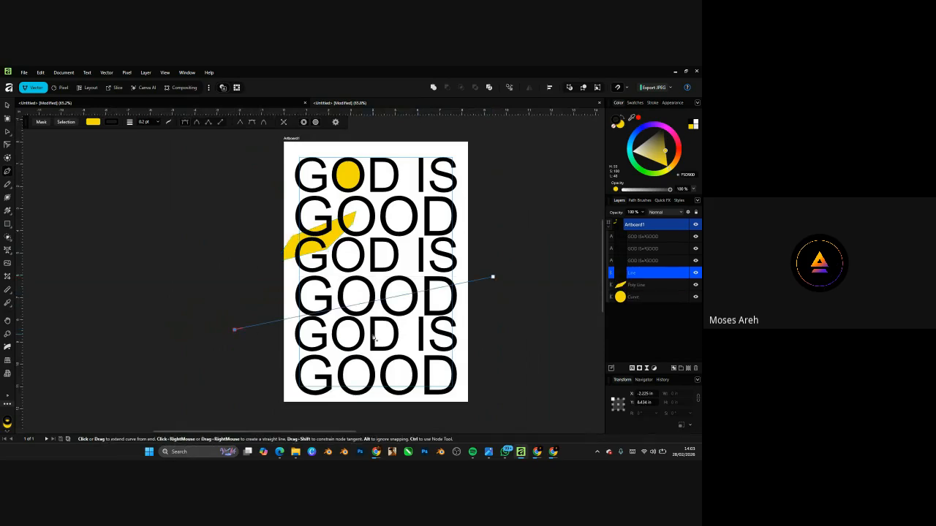
{"action": "left_click", "coordinate": [261, 386]}
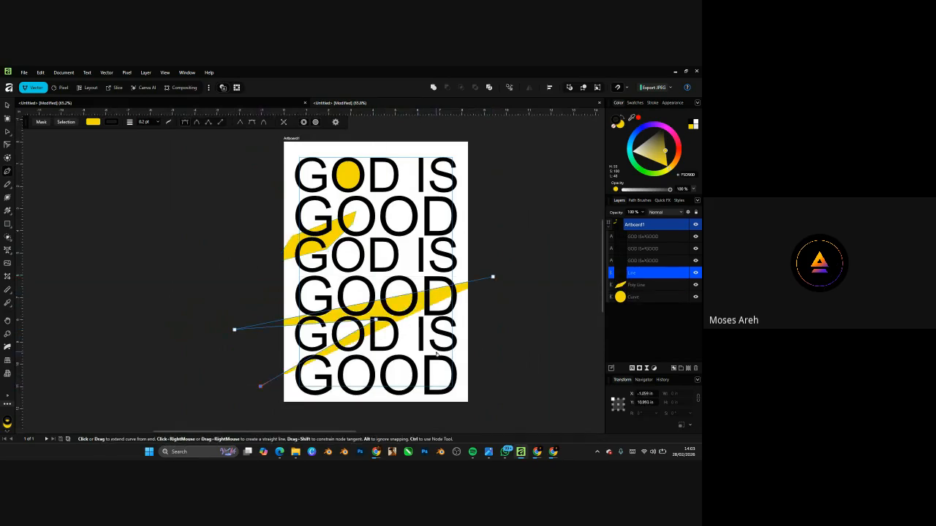
{"action": "left_click", "coordinate": [407, 333]}
{"action": "left_click", "coordinate": [347, 412]}
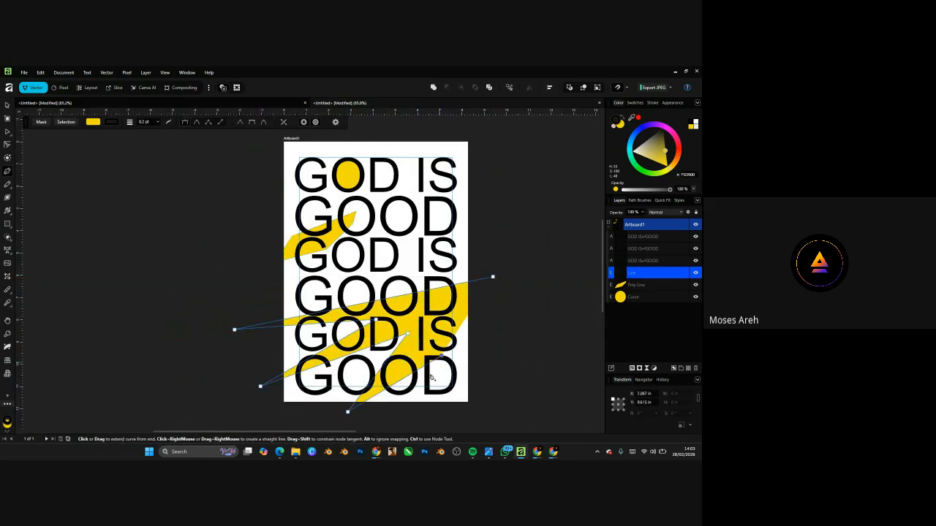
{"action": "left_click", "coordinate": [416, 408]}
{"action": "left_click", "coordinate": [441, 356]}
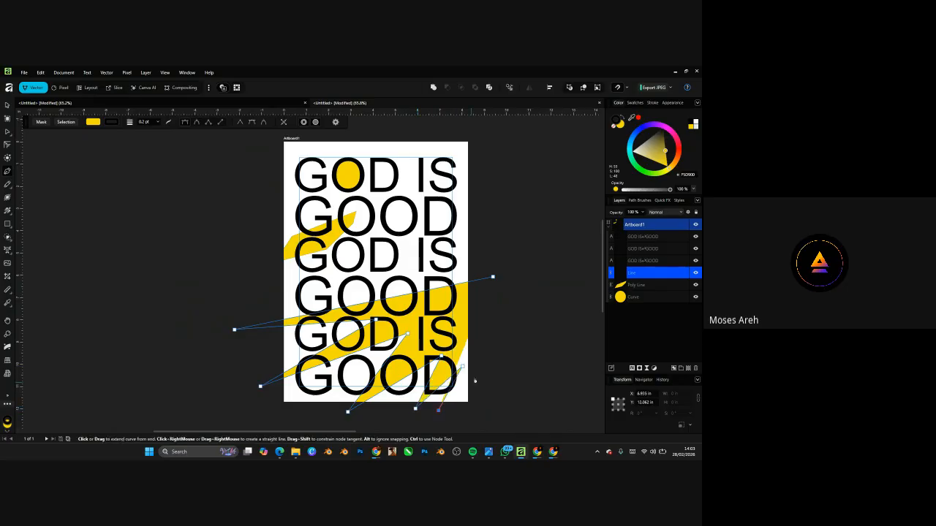
{"action": "left_click", "coordinate": [493, 277]}
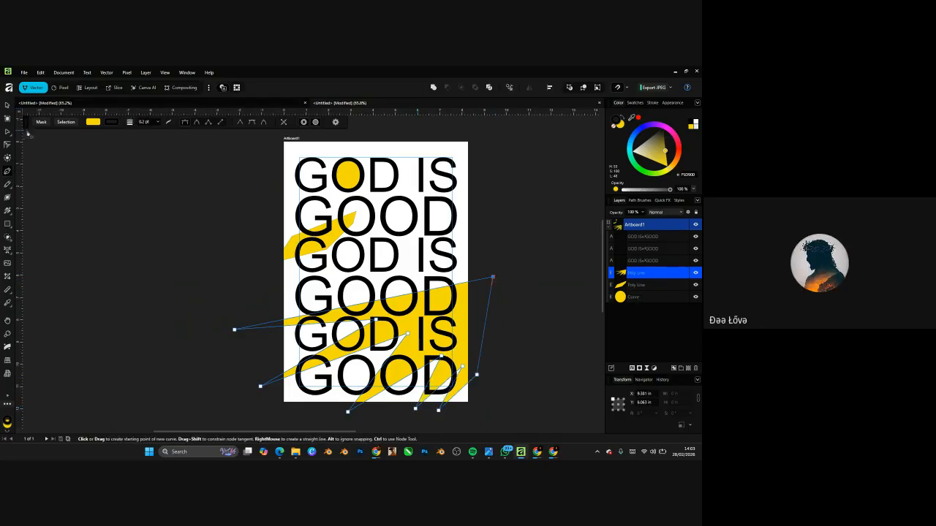
{"action": "left_click", "coordinate": [8, 104]}
{"action": "left_click", "coordinate": [98, 253]}
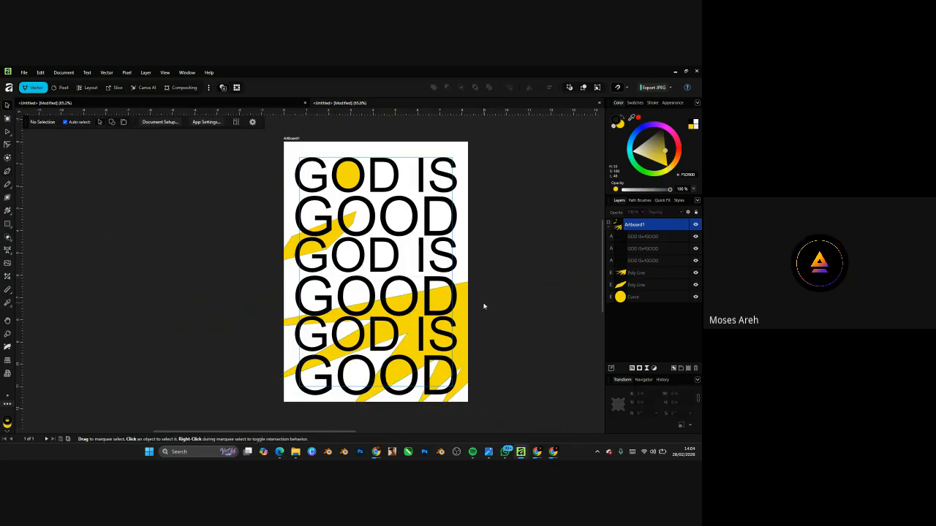
- Select the lower jagged yellow shape for point editing
{"action": "scroll", "coordinate": [366, 230], "scroll_direction": "down", "scroll_amount": 3}
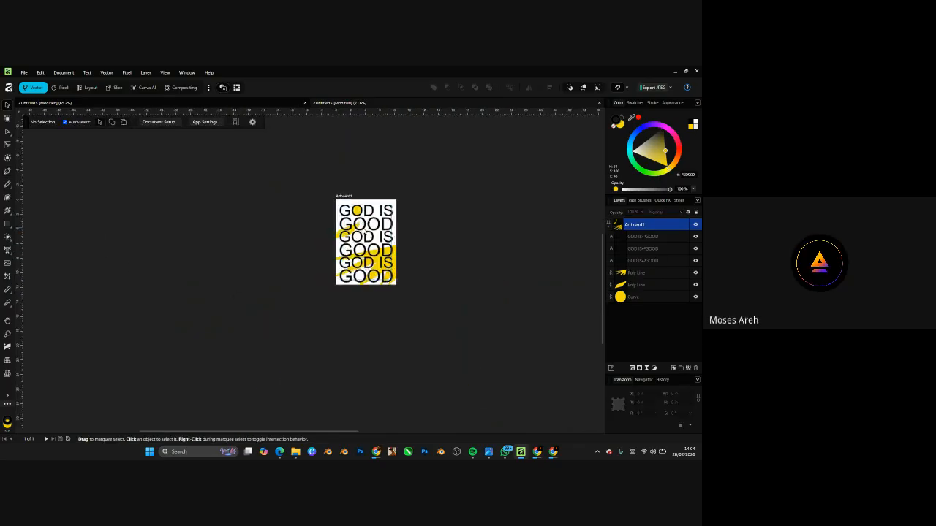
{"action": "scroll", "coordinate": [388, 244], "scroll_direction": "up", "scroll_amount": 3}
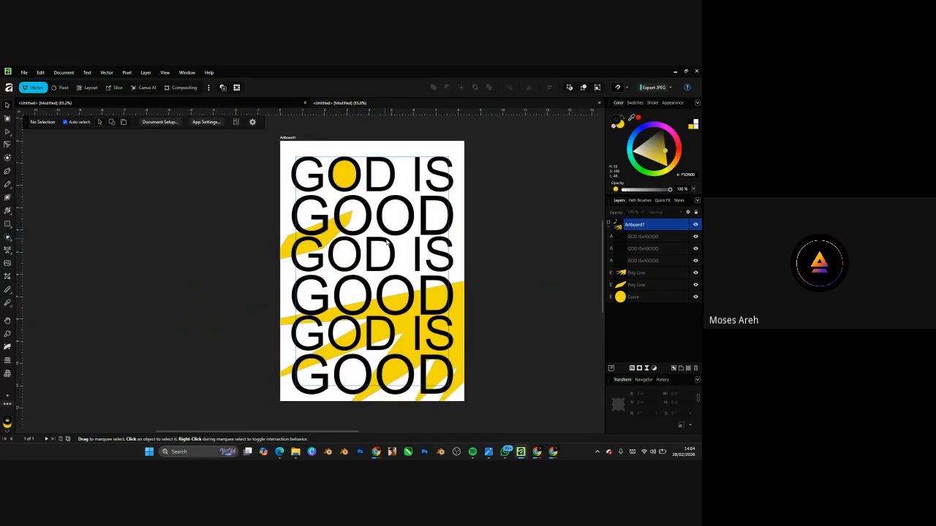
{"action": "left_click", "coordinate": [457, 304]}
{"action": "left_click", "coordinate": [8, 170]}
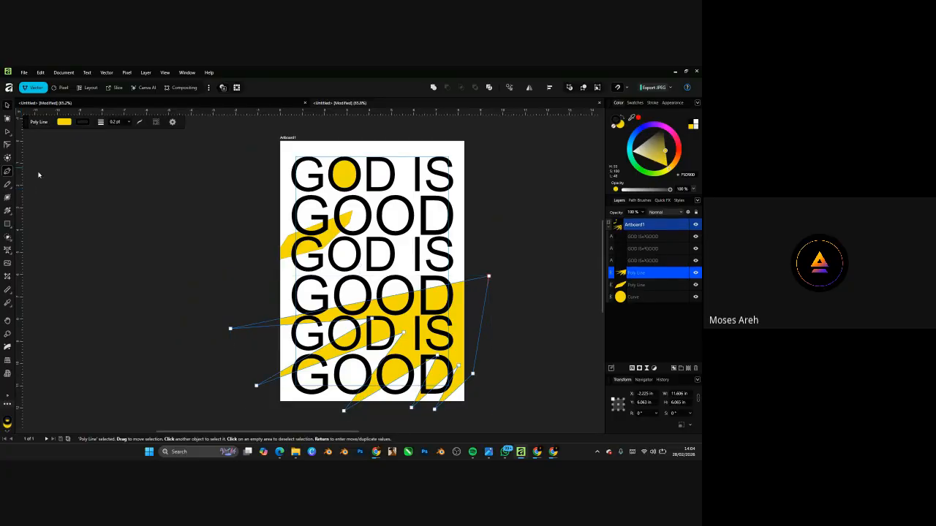
{"action": "scroll", "coordinate": [398, 154], "scroll_direction": "up", "scroll_amount": 3}
- Pen-draw a line above the first GOD IS row and add a bend point, forming a yellow sliver
{"action": "key", "text": "p"}
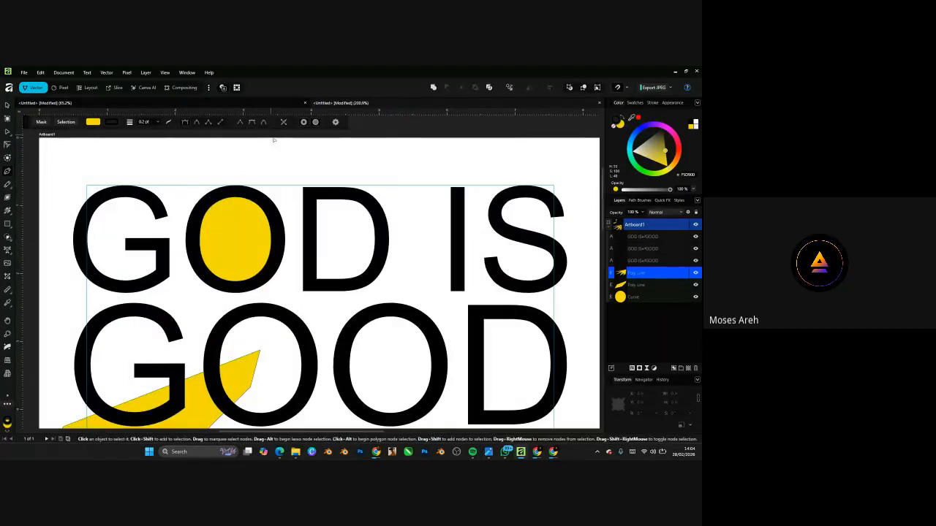
{"action": "scroll", "coordinate": [273, 163], "scroll_direction": "down", "scroll_amount": 3}
{"action": "scroll", "coordinate": [251, 195], "scroll_direction": "up", "scroll_amount": 3}
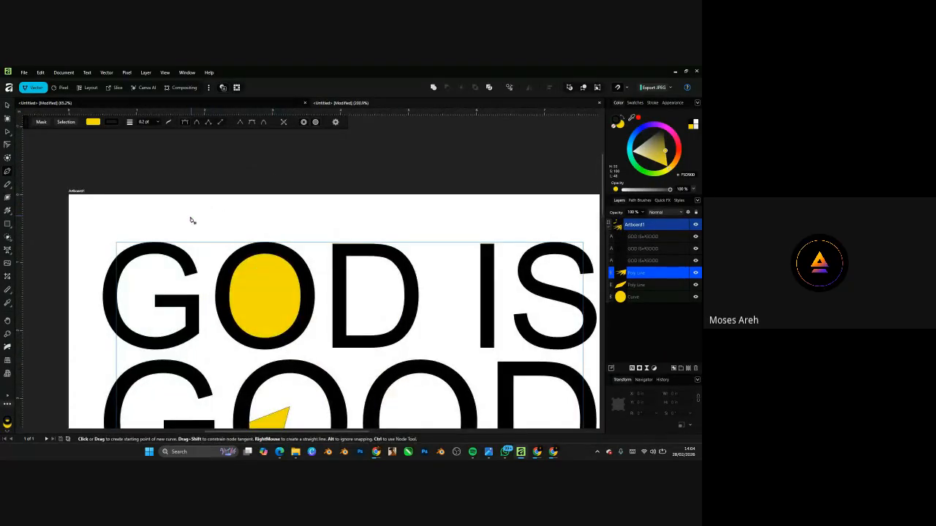
{"action": "left_click", "coordinate": [195, 219]}
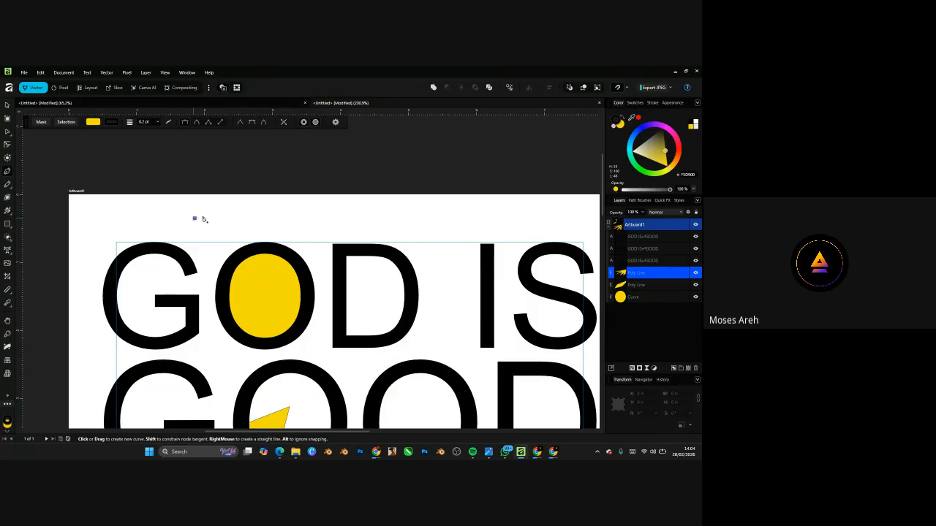
{"action": "left_click", "coordinate": [333, 218]}
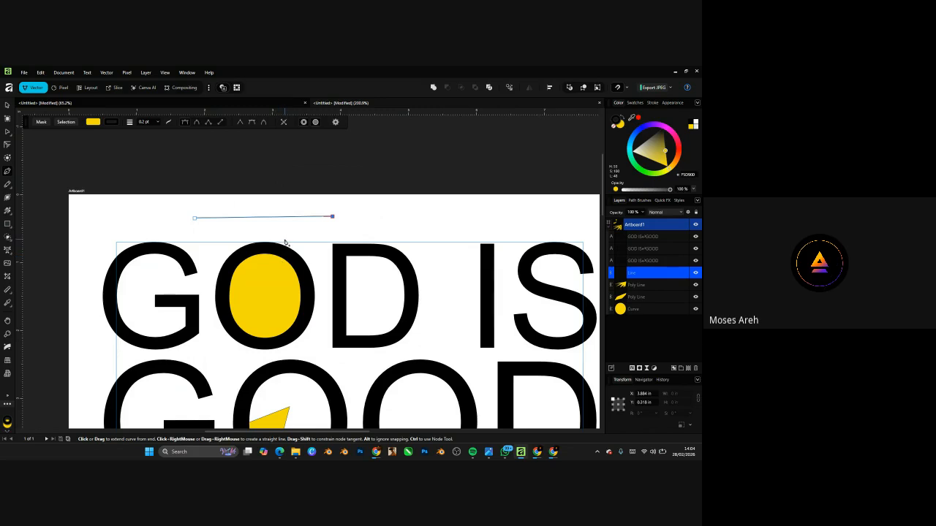
{"action": "scroll", "coordinate": [276, 225], "scroll_direction": "down", "scroll_amount": 4}
{"action": "scroll", "coordinate": [293, 225], "scroll_direction": "up", "scroll_amount": 4}
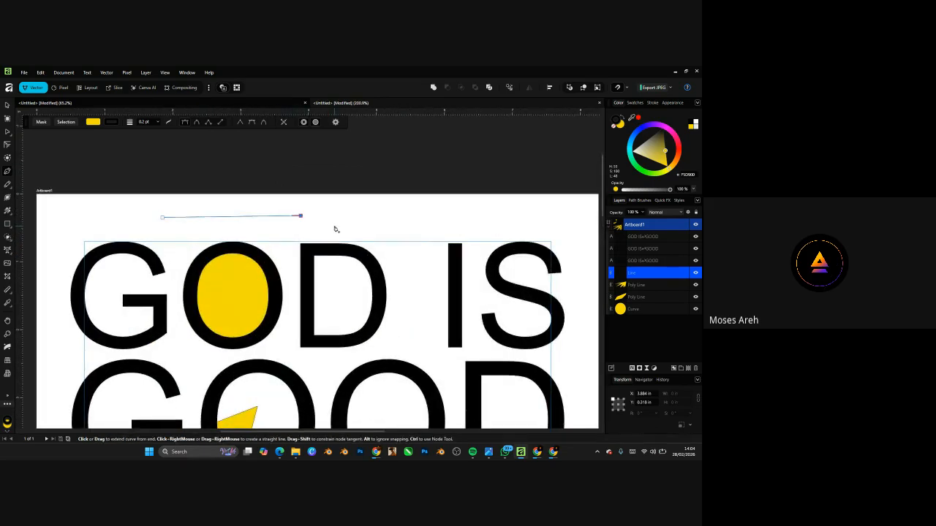
{"action": "left_click", "coordinate": [365, 228]}
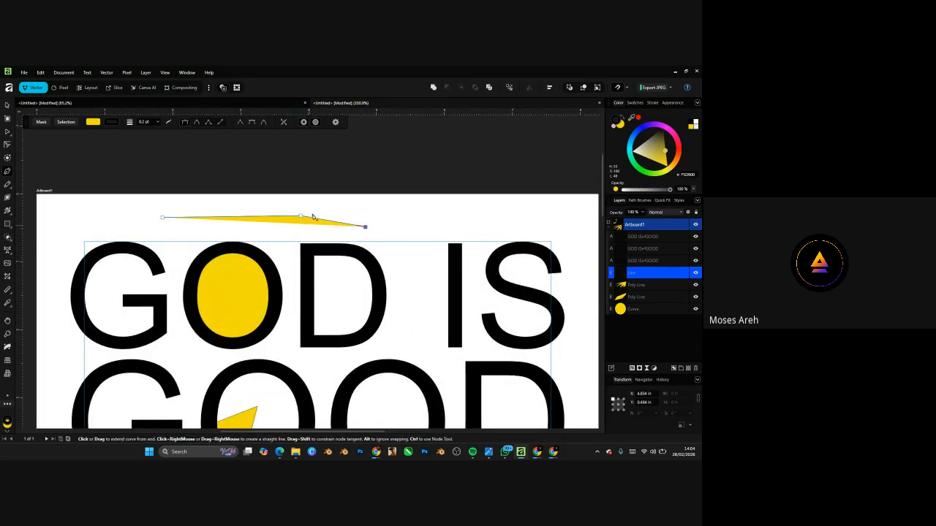
{"action": "scroll", "coordinate": [315, 216], "scroll_direction": "up", "scroll_amount": 3}
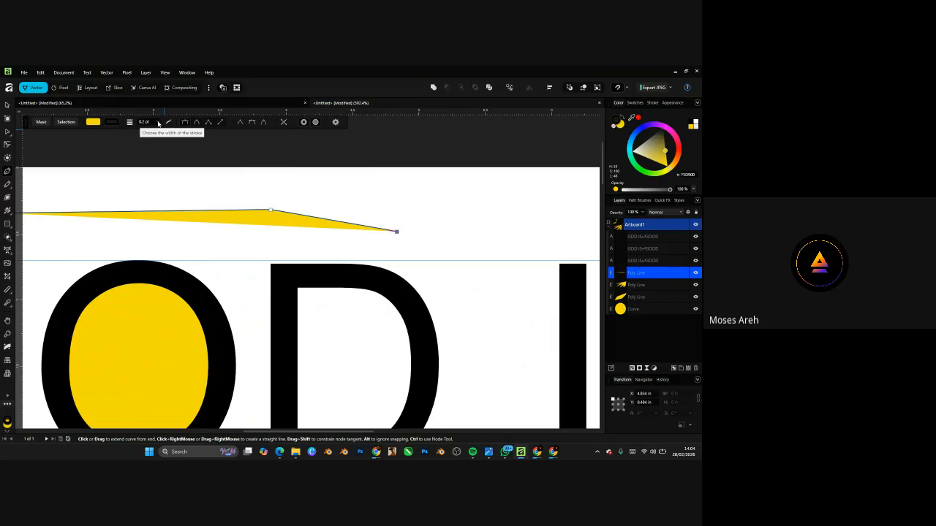
- Thicken the line's black outline from 0.6 pt to 9.5 pt
{"action": "left_click_drag", "start_coordinate": [162, 130], "coordinate": [177, 130]}
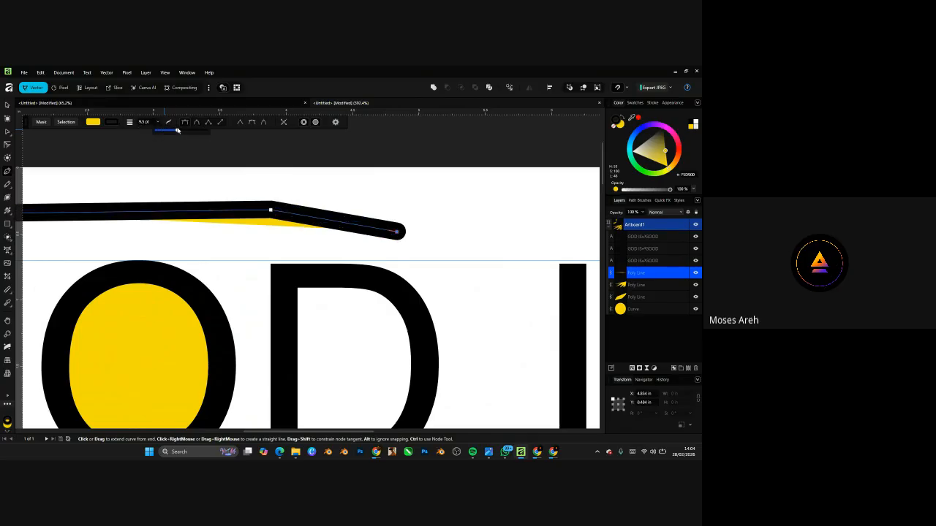
{"action": "scroll", "coordinate": [304, 194], "scroll_direction": "down", "scroll_amount": 6}
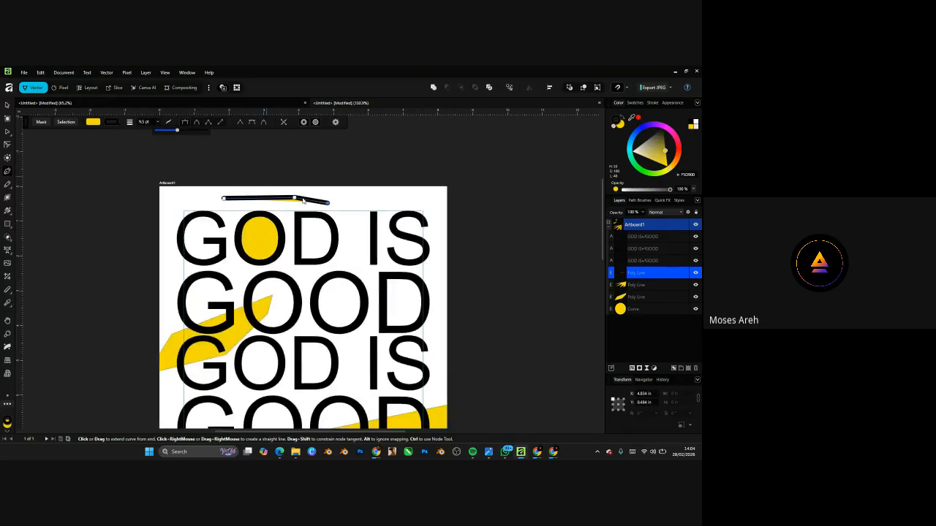
{"action": "scroll", "coordinate": [302, 198], "scroll_direction": "up", "scroll_amount": 3}
- Try extending the line with a curve down between D and I, then undo those points
{"action": "left_click", "coordinate": [413, 270]}
{"action": "mouse_move", "coordinate": [413, 269]}
{"action": "left_mouse_down"}
{"action": "mouse_move", "coordinate": [396, 320]}
{"action": "mouse_move", "coordinate": [426, 326]}
{"action": "mouse_move", "coordinate": [421, 357]}
{"action": "left_mouse_up"}
{"action": "scroll", "coordinate": [421, 356], "scroll_direction": "down", "scroll_amount": 3}
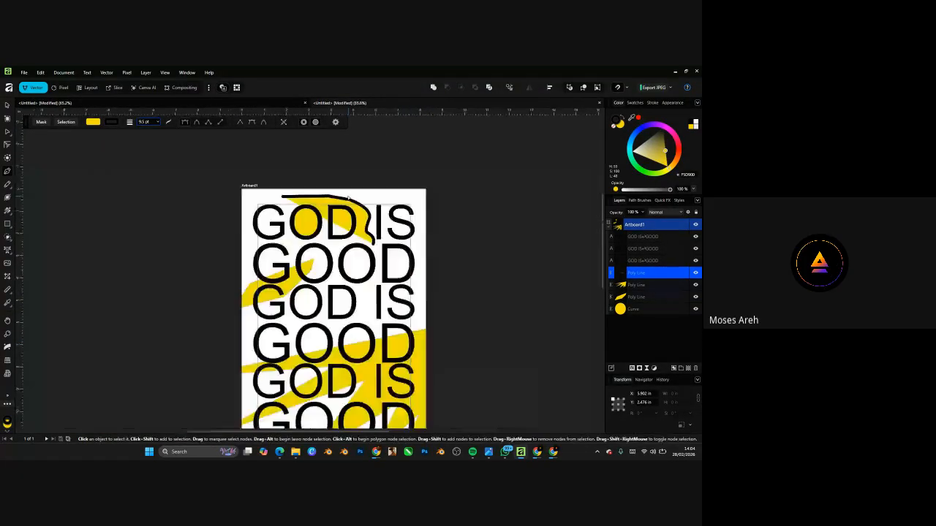
{"action": "scroll", "coordinate": [423, 278], "scroll_direction": "up", "scroll_amount": 2}
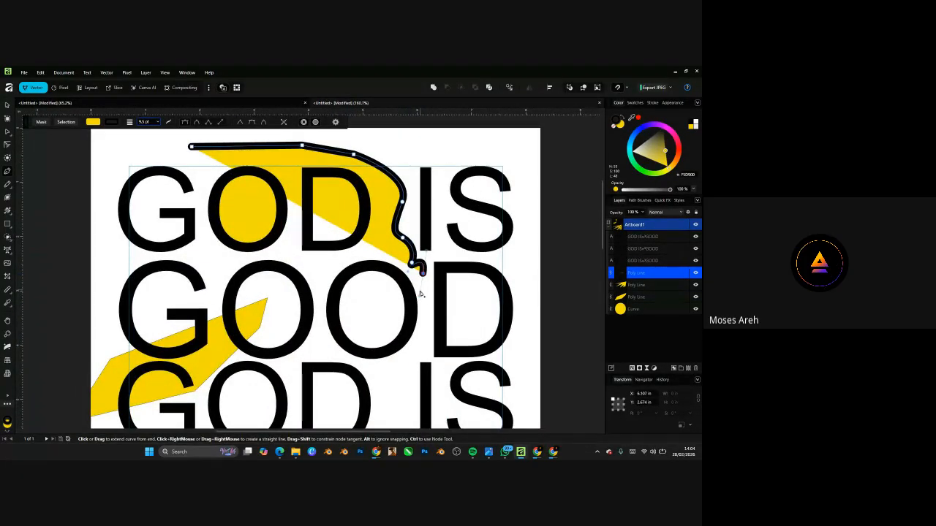
{"action": "key", "text": "ctrl+z"}
{"action": "key", "text": "ctrl+z"}
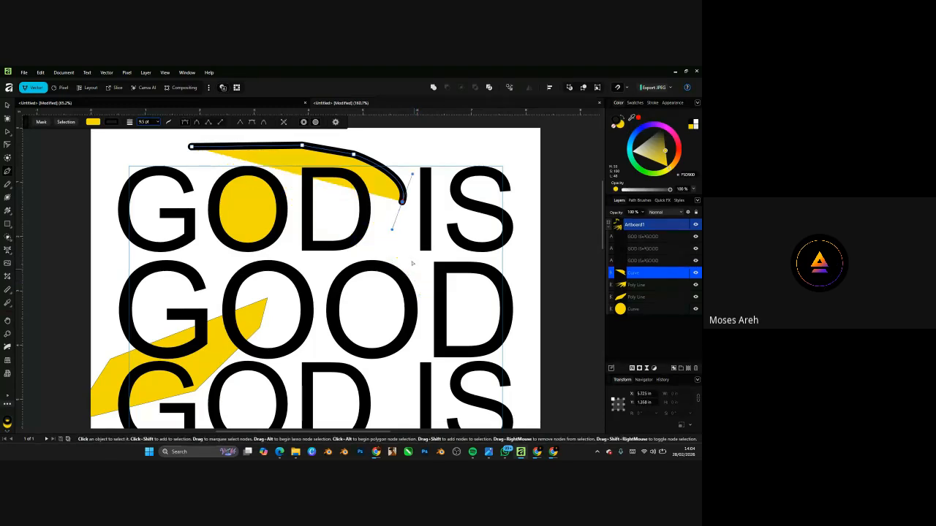
{"action": "key", "text": "ctrl+z"}
{"action": "scroll", "coordinate": [362, 158], "scroll_direction": "up", "scroll_amount": 4}
{"action": "scroll", "coordinate": [336, 198], "scroll_direction": "down", "scroll_amount": 3}
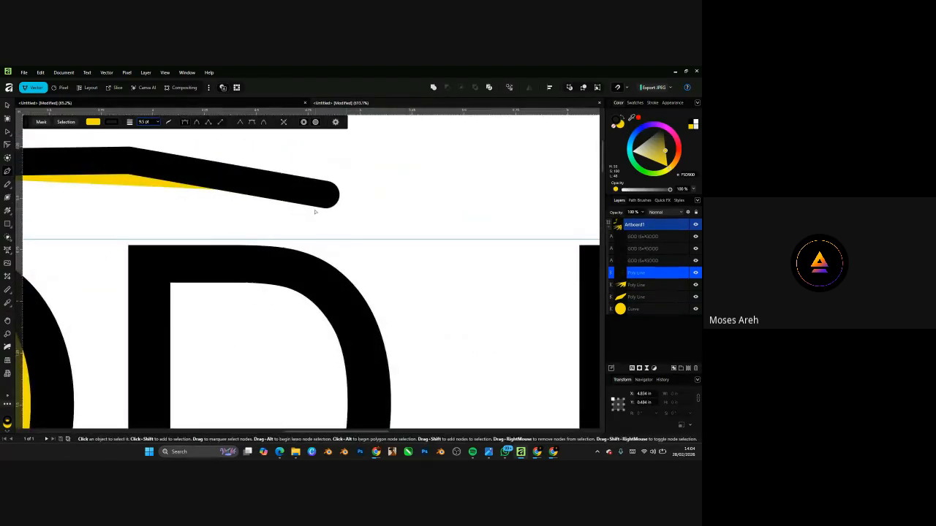
- Continue the thick line with zigzag corner points beside the D and down between D and I
{"action": "left_click", "coordinate": [377, 186]}
{"action": "left_click", "coordinate": [390, 255]}
{"action": "left_click", "coordinate": [411, 194]}
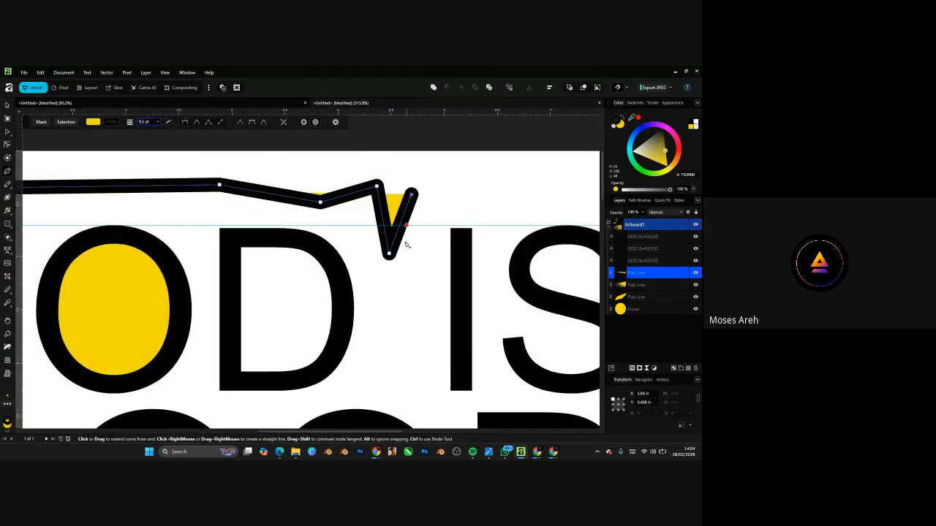
{"action": "left_click", "coordinate": [404, 288]}
{"action": "left_click", "coordinate": [380, 278]}
{"action": "scroll", "coordinate": [380, 280], "scroll_direction": "down", "scroll_amount": 3}
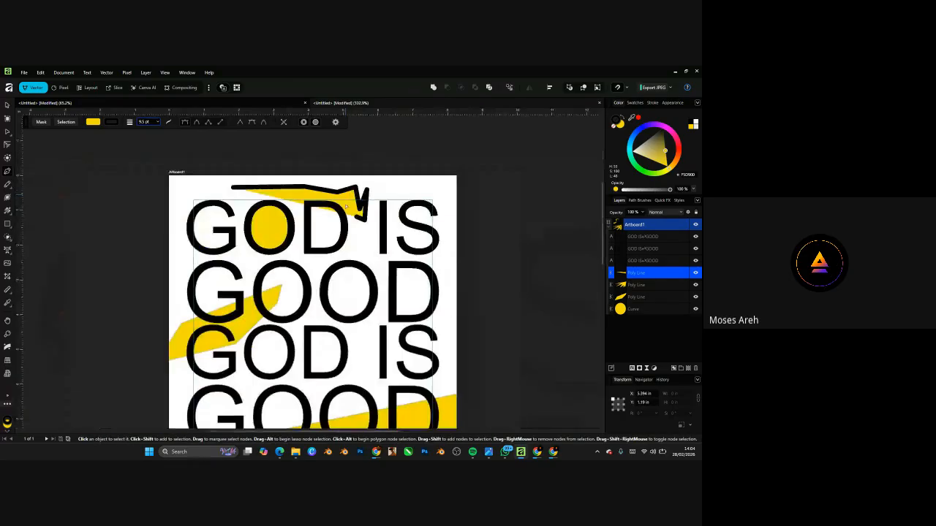
{"action": "scroll", "coordinate": [386, 291], "scroll_direction": "up", "scroll_amount": 3}
{"action": "left_click", "coordinate": [357, 267]}
{"action": "left_click", "coordinate": [377, 308]}
{"action": "left_click", "coordinate": [308, 311]}
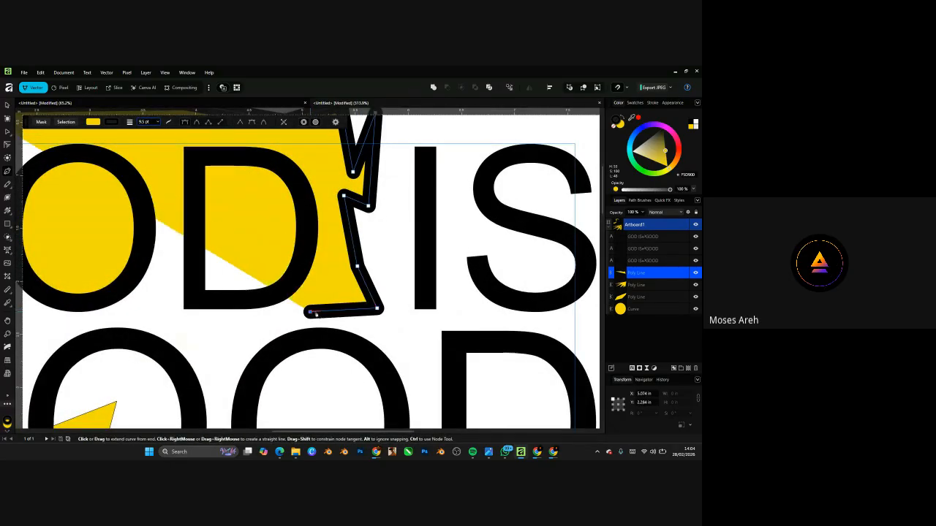
{"action": "scroll", "coordinate": [355, 248], "scroll_direction": "down", "scroll_amount": 2}
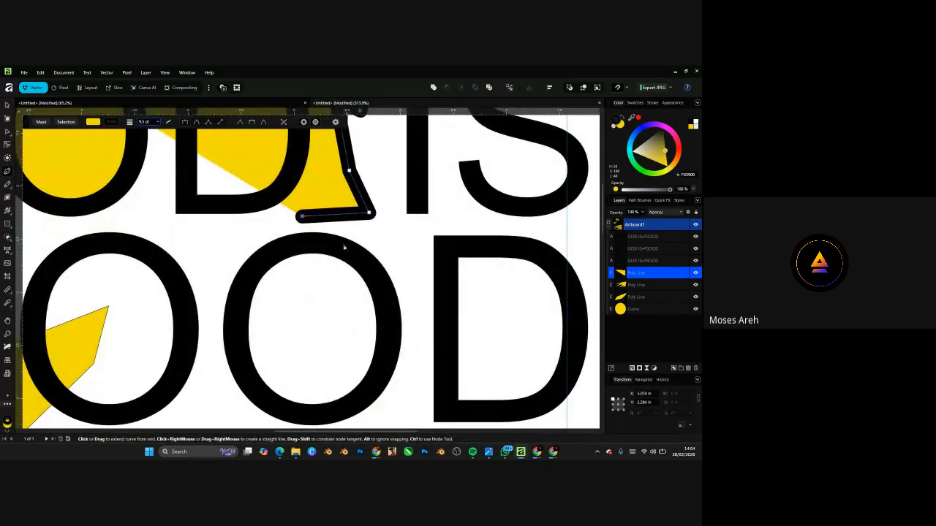
{"action": "scroll", "coordinate": [329, 230], "scroll_direction": "up", "scroll_amount": 2}
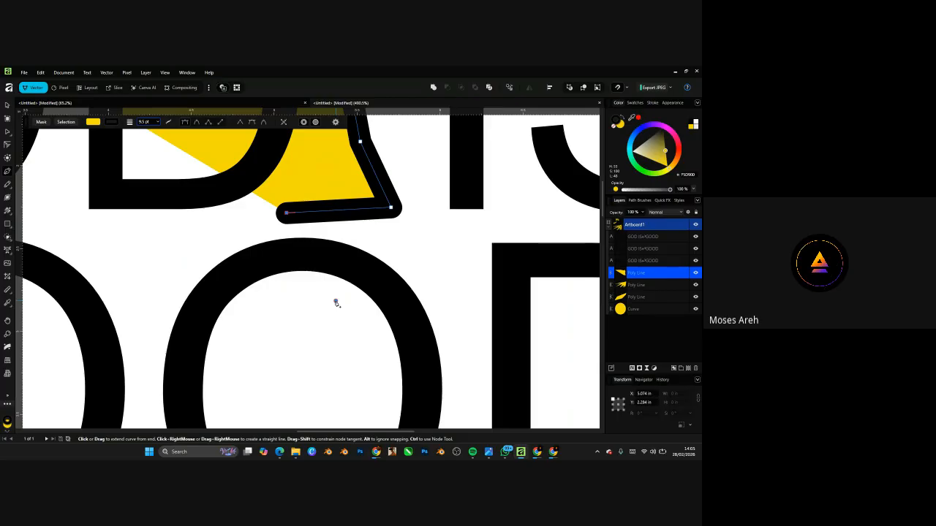
- Undo the zigzag back to the two-point line, then redo the bend, fill and thick outline
{"action": "left_click_drag", "start_coordinate": [336, 303], "coordinate": [317, 399]}
{"action": "key", "text": "ctrl+z"}
{"action": "key", "text": "ctrl+z"}
{"action": "key", "text": "ctrl+z"}
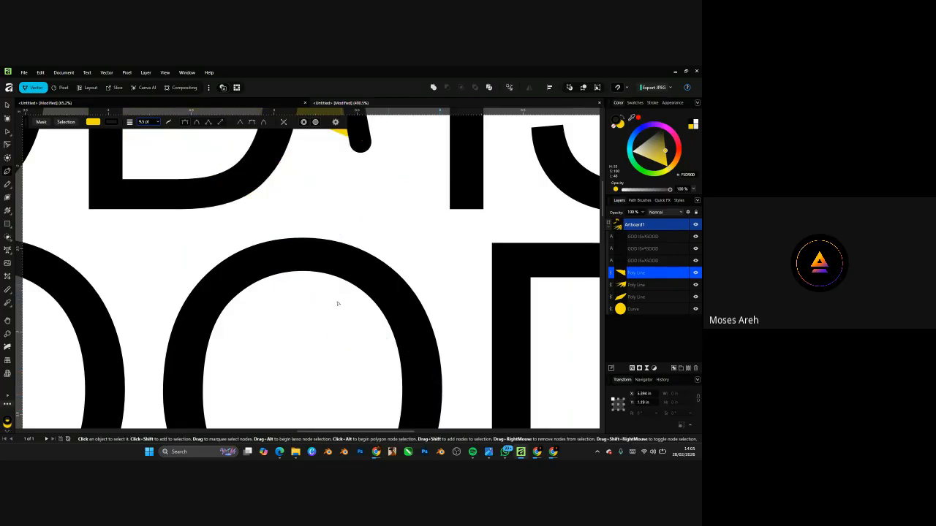
{"action": "scroll", "coordinate": [338, 304], "scroll_direction": "down", "scroll_amount": 4}
{"action": "key", "text": "ctrl+z"}
{"action": "key", "text": "ctrl+z"}
{"action": "key", "text": "ctrl+z"}
{"action": "key", "text": "ctrl+z"}
{"action": "key", "text": "ctrl+z"}
{"action": "key", "text": "ctrl+z"}
{"action": "key", "text": "ctrl+z"}
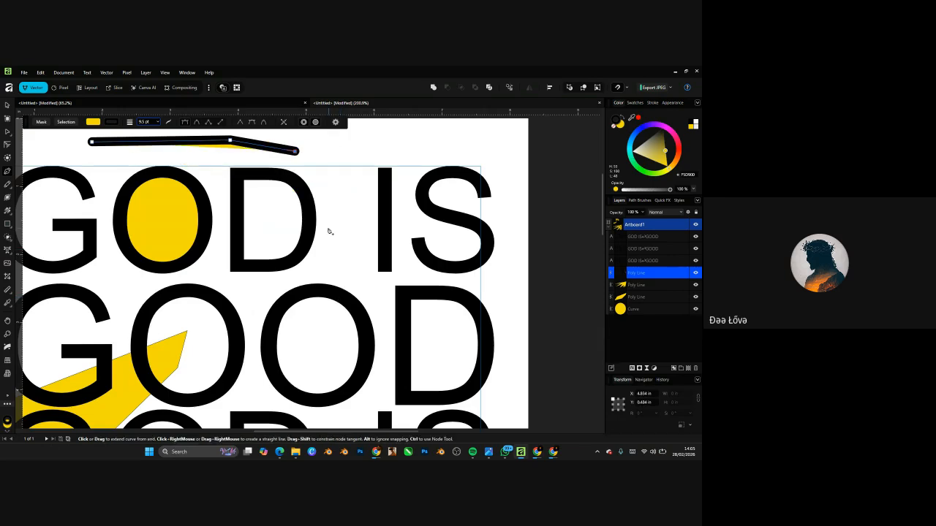
{"action": "key", "text": "ctrl+z"}
{"action": "key", "text": "ctrl+z"}
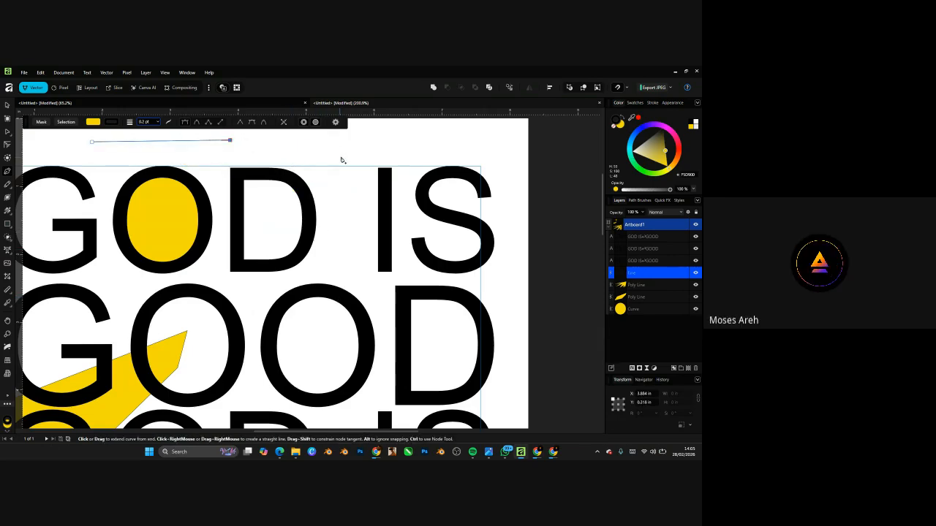
{"action": "key", "text": "ctrl+y"}
{"action": "key", "text": "ctrl+y"}
{"action": "key", "text": "ctrl+y"}
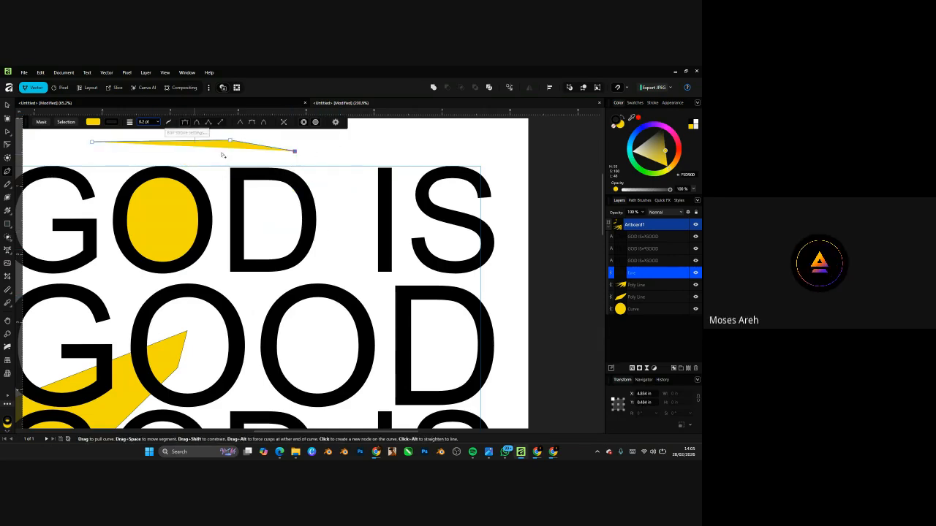
- Extend the line down past the D with more points toward GOOD
{"action": "scroll", "coordinate": [330, 142], "scroll_direction": "up", "scroll_amount": 5}
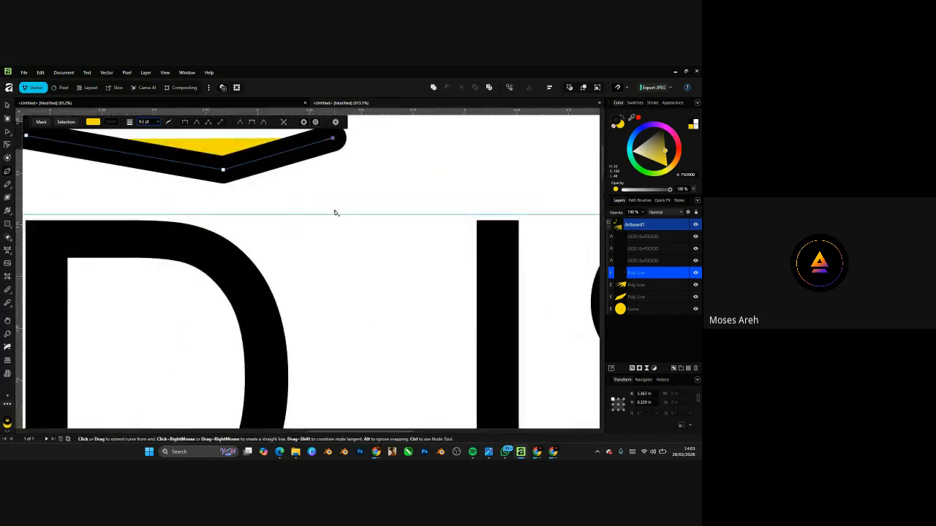
{"action": "scroll", "coordinate": [306, 225], "scroll_direction": "down", "scroll_amount": 4}
{"action": "scroll", "coordinate": [307, 226], "scroll_direction": "down", "scroll_amount": 1}
{"action": "scroll", "coordinate": [349, 262], "scroll_direction": "up", "scroll_amount": 3}
{"action": "left_click", "coordinate": [348, 261]}
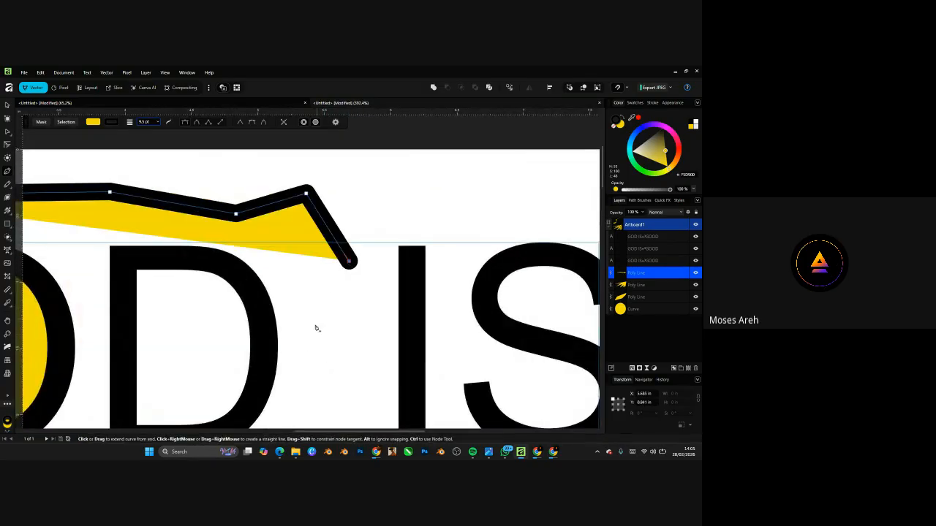
{"action": "left_click", "coordinate": [312, 336]}
{"action": "scroll", "coordinate": [389, 271], "scroll_direction": "down", "scroll_amount": 5}
{"action": "left_click", "coordinate": [367, 285]}
{"action": "left_click", "coordinate": [313, 295]}
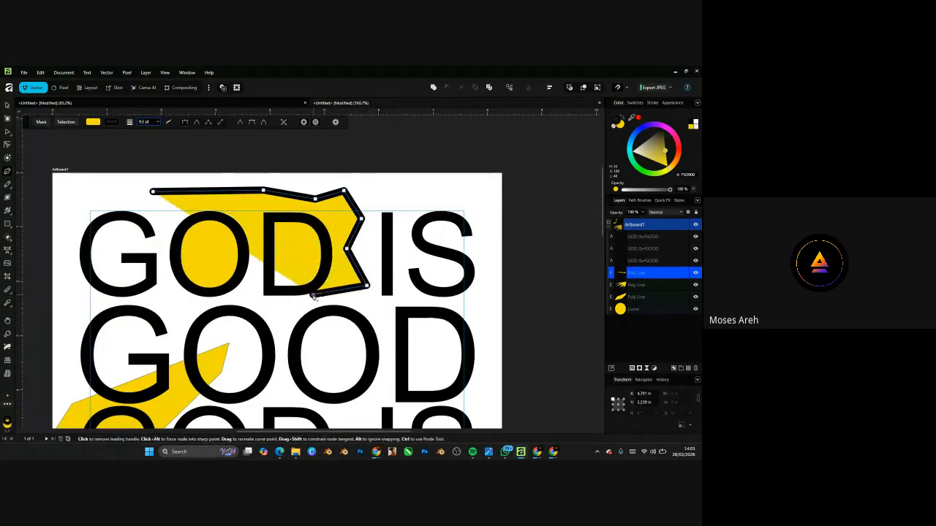
{"action": "left_click", "coordinate": [376, 309]}
{"action": "left_click", "coordinate": [270, 344]}
- Undo the extra points, including the last segment beside the I
{"action": "key", "text": "ctrl+z"}
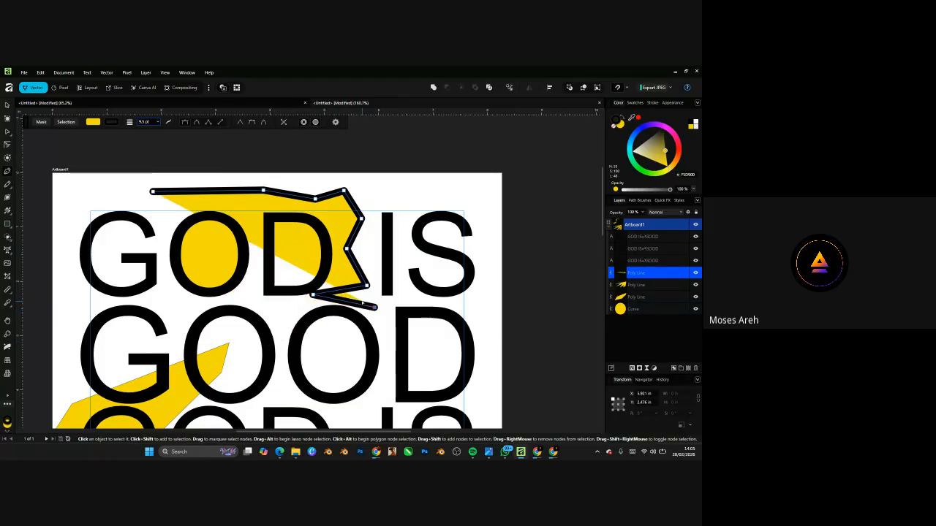
{"action": "key", "text": "ctrl+z"}
{"action": "key", "text": "ctrl+z"}
{"action": "key", "text": "ctrl+z"}
{"action": "key", "text": "ctrl+z"}
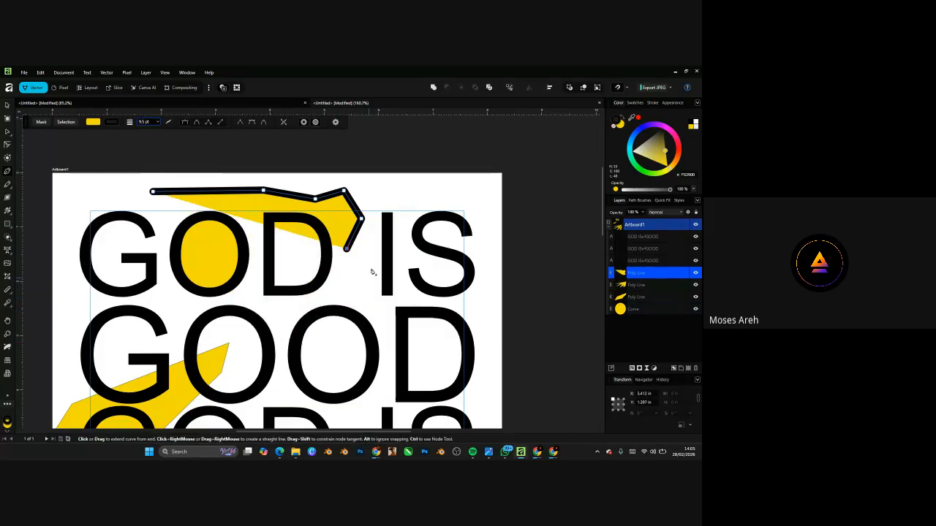
{"action": "scroll", "coordinate": [369, 234], "scroll_direction": "up", "scroll_amount": 2}
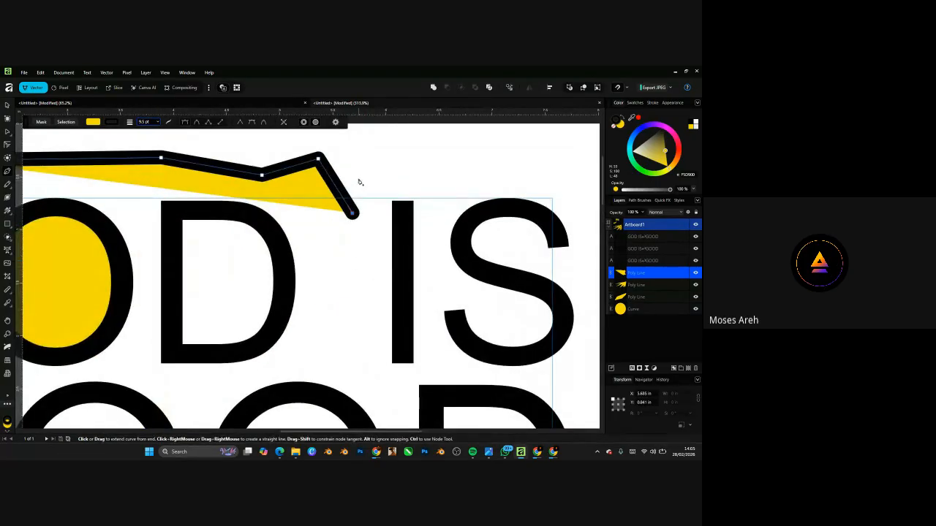
{"action": "scroll", "coordinate": [355, 220], "scroll_direction": "down", "scroll_amount": 3}
{"action": "scroll", "coordinate": [352, 220], "scroll_direction": "up", "scroll_amount": 2}
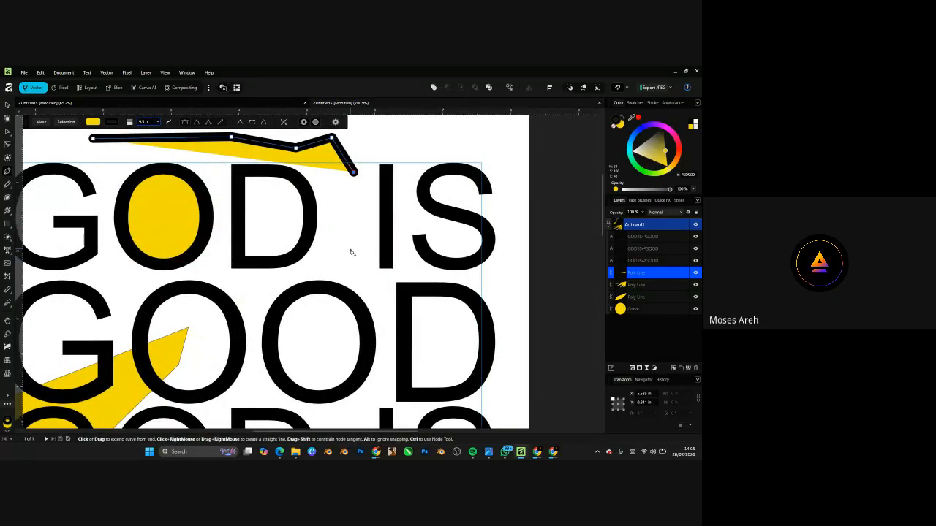
{"action": "key", "text": "ctrl+z"}
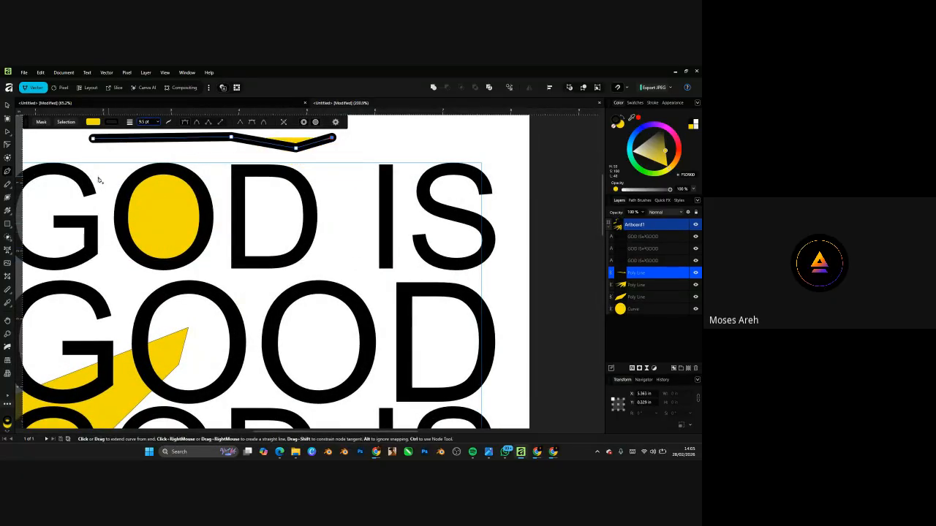
- Add and undo one more end segment, then deselect the accent line with the Move tool
{"action": "key", "text": "v"}
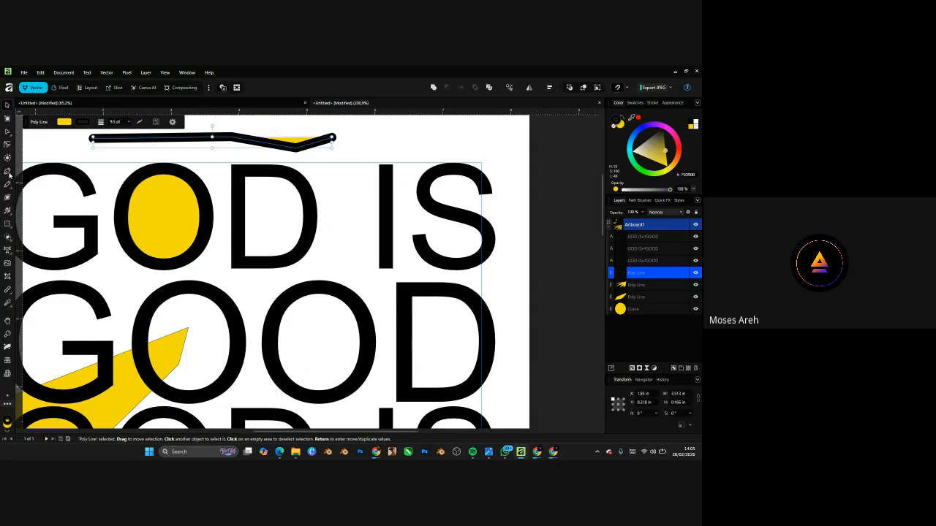
{"action": "left_click", "coordinate": [8, 173]}
{"action": "scroll", "coordinate": [393, 192], "scroll_direction": "down", "scroll_amount": 4}
{"action": "scroll", "coordinate": [340, 247], "scroll_direction": "up", "scroll_amount": 5}
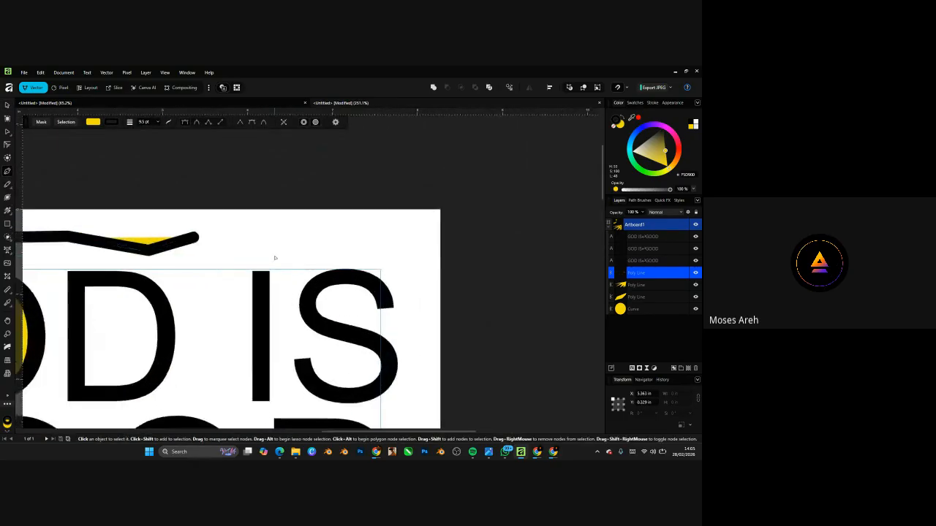
{"action": "scroll", "coordinate": [275, 258], "scroll_direction": "up", "scroll_amount": 1}
{"action": "left_click", "coordinate": [272, 237]}
{"action": "key", "text": "ctrl+z"}
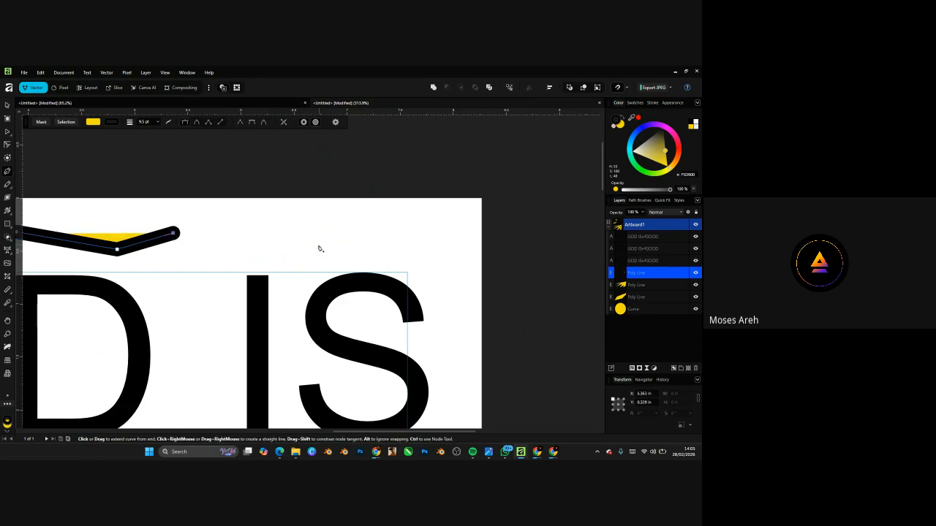
{"action": "left_click", "coordinate": [9, 106]}
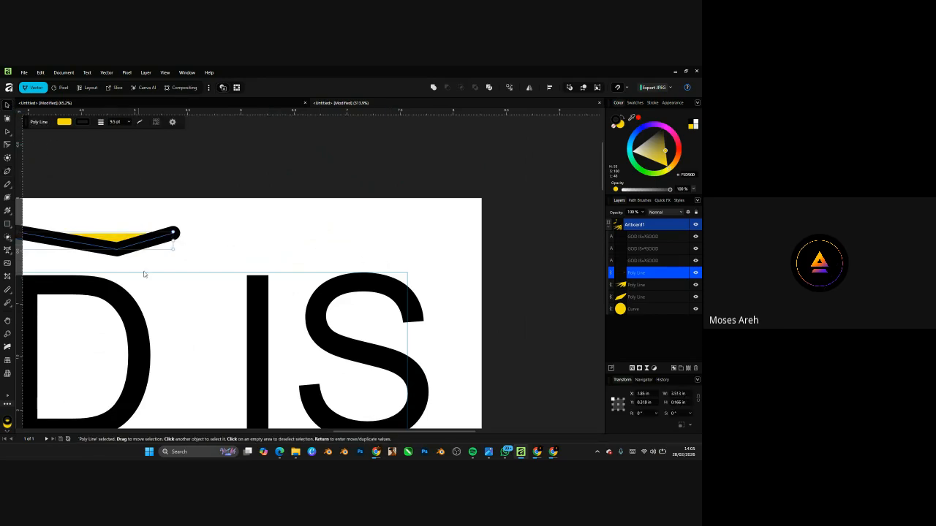
{"action": "left_click", "coordinate": [190, 288]}
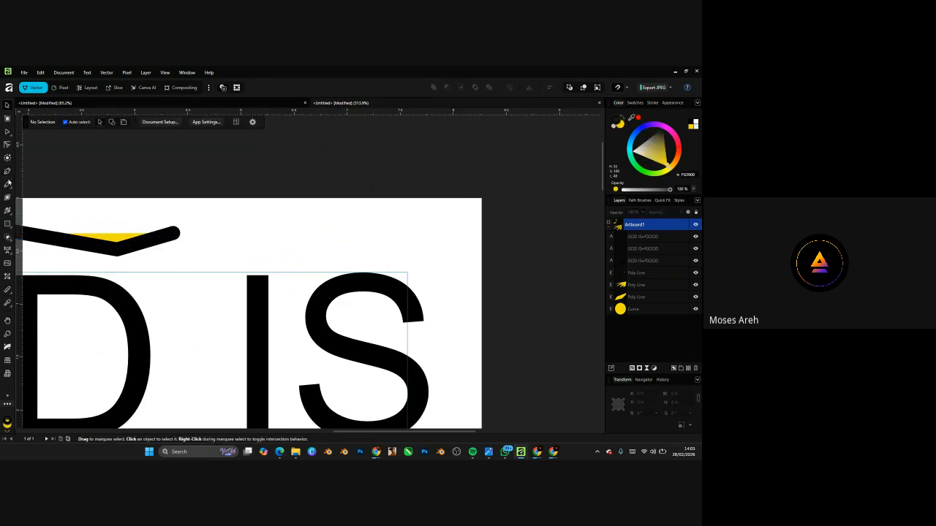
- Draw a pen stroke from above the S to above the I, bowing its left end into a hook
{"action": "key", "text": "p"}
{"action": "left_click", "coordinate": [368, 249]}
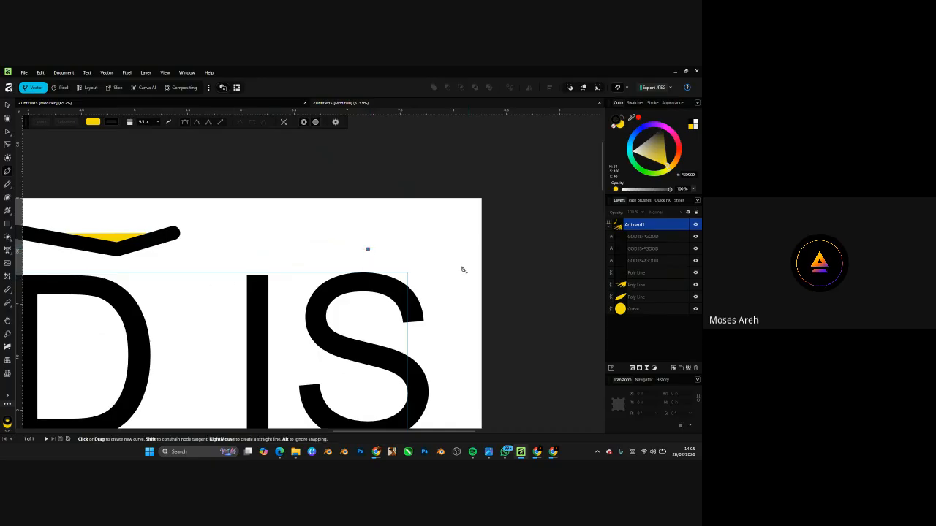
{"action": "scroll", "coordinate": [438, 256], "scroll_direction": "down", "scroll_amount": 3}
{"action": "scroll", "coordinate": [364, 241], "scroll_direction": "up", "scroll_amount": 3}
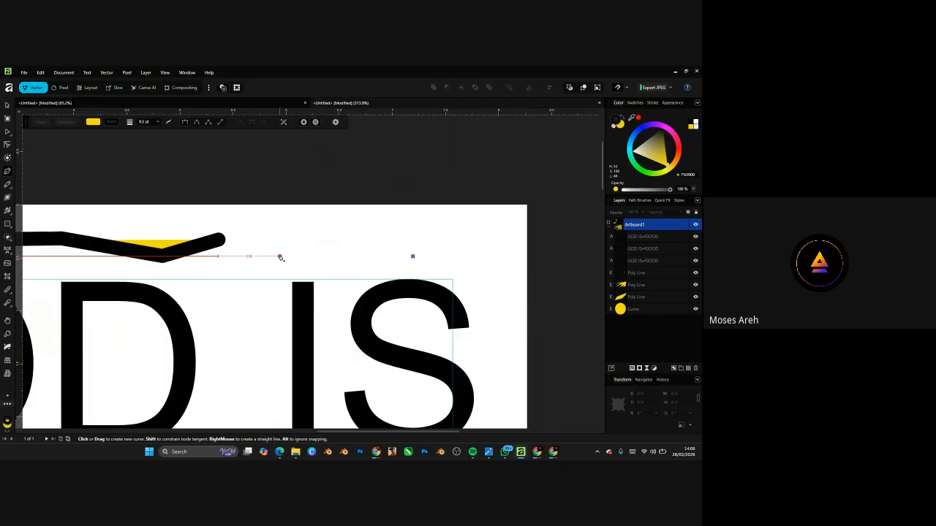
{"action": "left_click", "coordinate": [280, 257]}
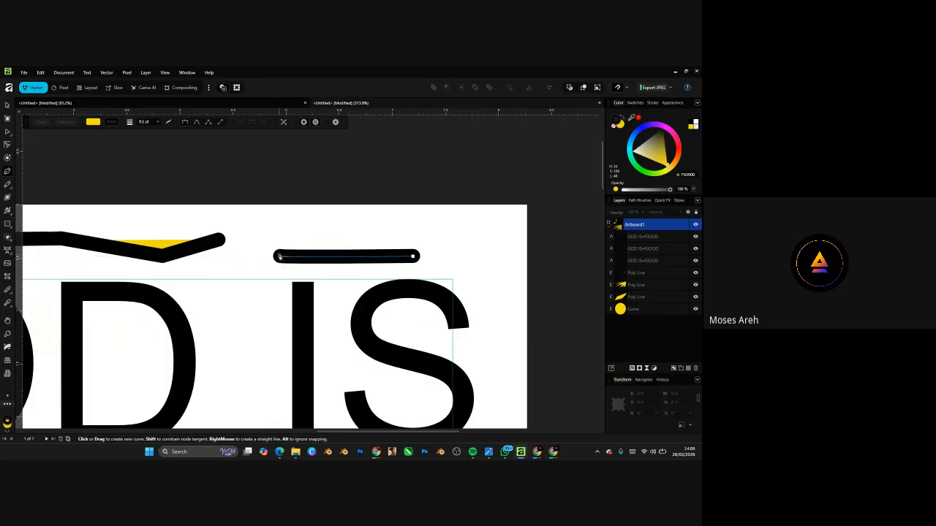
{"action": "left_click_drag", "start_coordinate": [279, 256], "coordinate": [269, 245]}
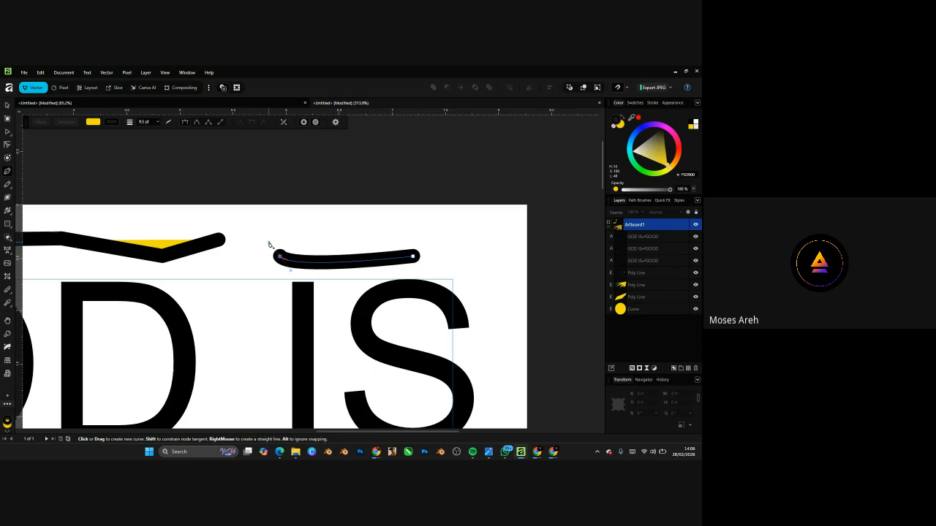
{"action": "mouse_move", "coordinate": [269, 244]}
{"action": "left_mouse_down"}
{"action": "mouse_move", "coordinate": [173, 80]}
{"action": "mouse_move", "coordinate": [246, 266]}
{"action": "mouse_move", "coordinate": [186, 193]}
{"action": "mouse_move", "coordinate": [295, 253]}
{"action": "mouse_move", "coordinate": [278, 146]}
{"action": "mouse_move", "coordinate": [285, 121]}
{"action": "mouse_move", "coordinate": [274, 181]}
{"action": "mouse_move", "coordinate": [291, 97]}
{"action": "mouse_move", "coordinate": [291, 178]}
{"action": "mouse_move", "coordinate": [353, 286]}
{"action": "mouse_move", "coordinate": [346, 274]}
{"action": "mouse_move", "coordinate": [339, 292]}
{"action": "mouse_move", "coordinate": [381, 297]}
{"action": "mouse_move", "coordinate": [190, 325]}
{"action": "mouse_move", "coordinate": [244, 390]}
{"action": "mouse_move", "coordinate": [215, 293]}
{"action": "mouse_move", "coordinate": [389, 269]}
{"action": "mouse_move", "coordinate": [224, 316]}
{"action": "mouse_move", "coordinate": [409, 266]}
{"action": "mouse_move", "coordinate": [254, 345]}
{"action": "mouse_move", "coordinate": [247, 277]}
{"action": "mouse_move", "coordinate": [251, 339]}
{"action": "mouse_move", "coordinate": [237, 305]}
{"action": "mouse_move", "coordinate": [270, 267]}
{"action": "mouse_move", "coordinate": [372, 310]}
{"action": "mouse_move", "coordinate": [225, 334]}
{"action": "mouse_move", "coordinate": [313, 248]}
{"action": "mouse_move", "coordinate": [359, 295]}
{"action": "mouse_move", "coordinate": [268, 255]}
{"action": "mouse_move", "coordinate": [373, 282]}
{"action": "mouse_move", "coordinate": [361, 331]}
{"action": "mouse_move", "coordinate": [247, 291]}
{"action": "mouse_move", "coordinate": [323, 255]}
{"action": "left_mouse_up"}
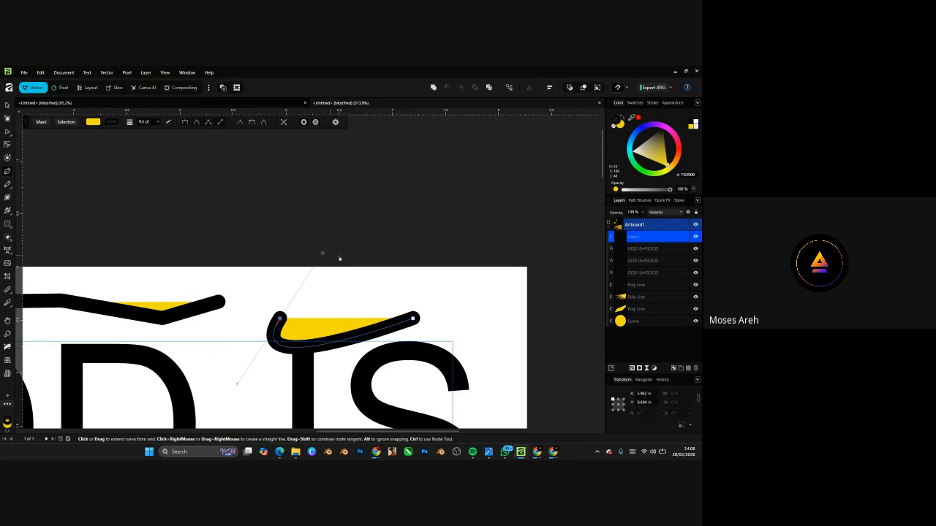
{"action": "scroll", "coordinate": [370, 262], "scroll_direction": "down", "scroll_amount": 5}
{"action": "scroll", "coordinate": [370, 261], "scroll_direction": "up", "scroll_amount": 4}
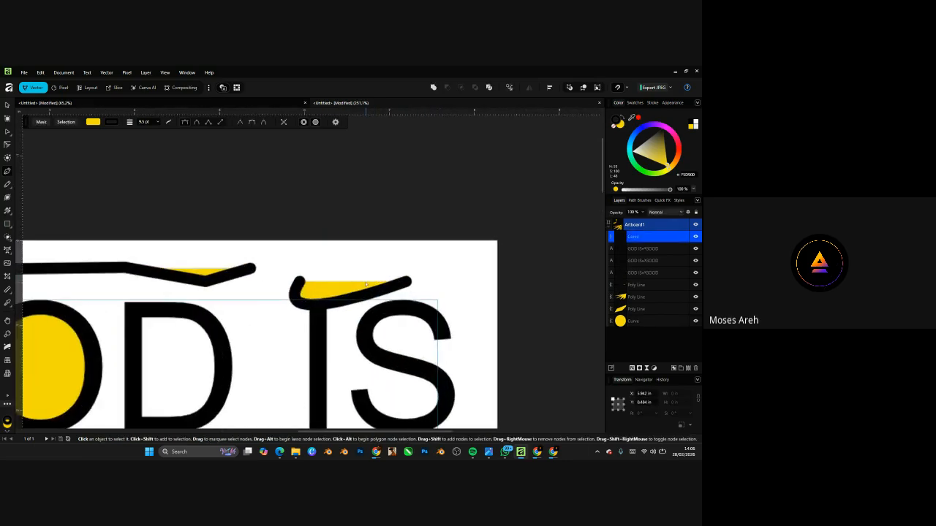
{"action": "scroll", "coordinate": [328, 283], "scroll_direction": "up", "scroll_amount": 3}
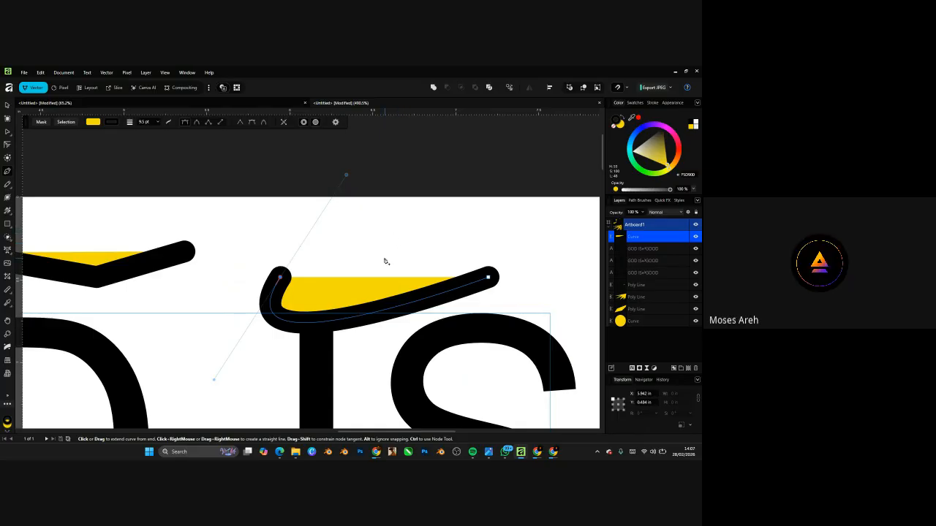
{"action": "scroll", "coordinate": [373, 253], "scroll_direction": "down", "scroll_amount": 5}
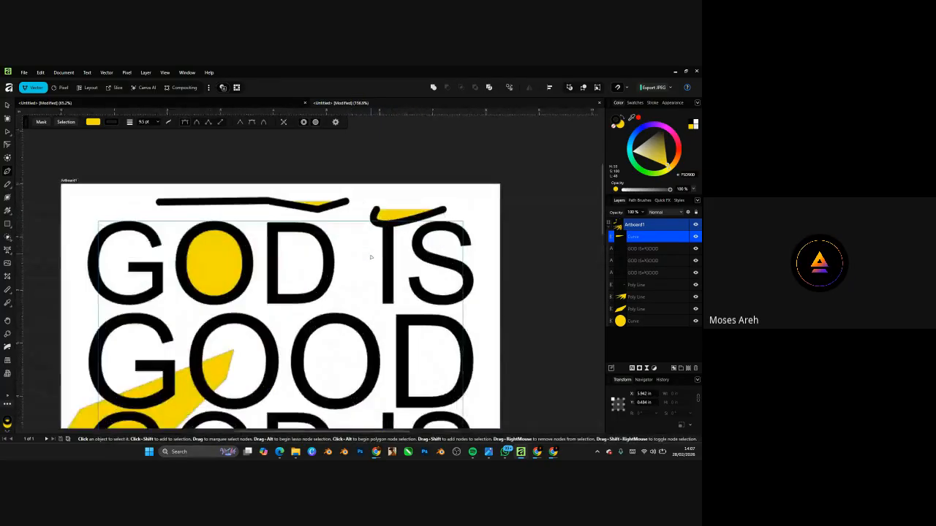
{"action": "scroll", "coordinate": [358, 268], "scroll_direction": "up", "scroll_amount": 4}
{"action": "left_click", "coordinate": [298, 331]}
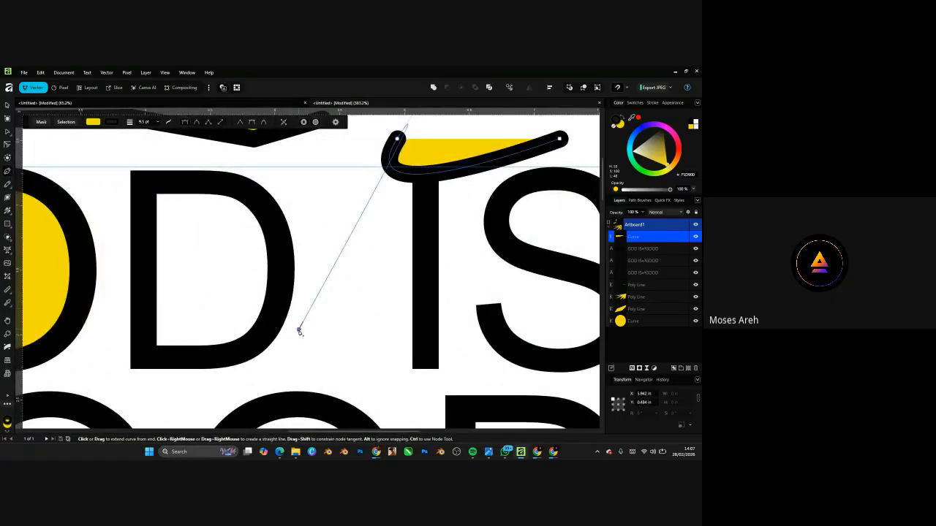
{"action": "key", "text": "ctrl+z"}
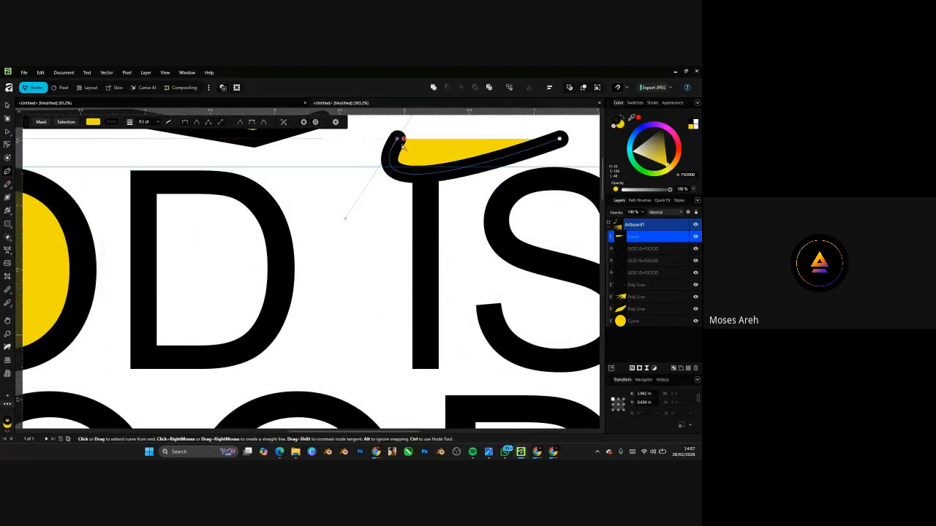
{"action": "scroll", "coordinate": [367, 228], "scroll_direction": "down", "scroll_amount": 4}
{"action": "scroll", "coordinate": [378, 197], "scroll_direction": "up", "scroll_amount": 6}
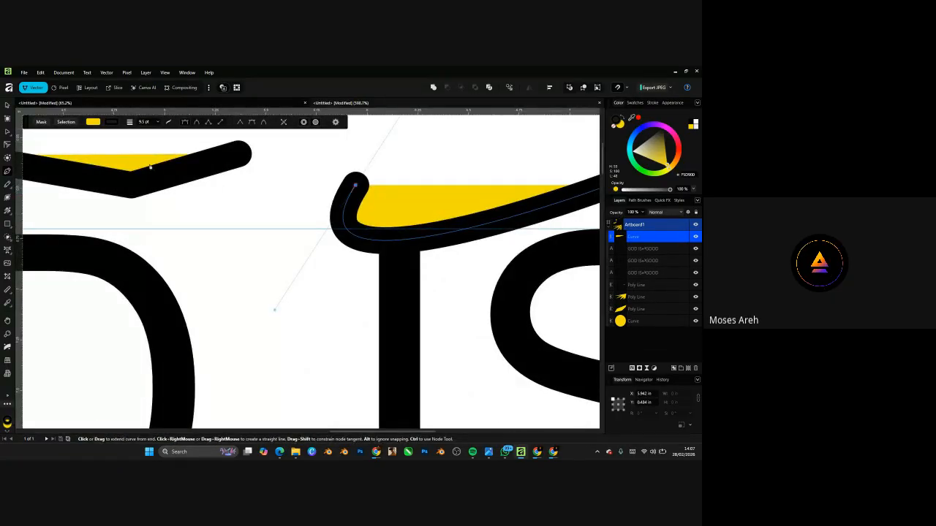
{"action": "scroll", "coordinate": [366, 216], "scroll_direction": "down", "scroll_amount": 5}
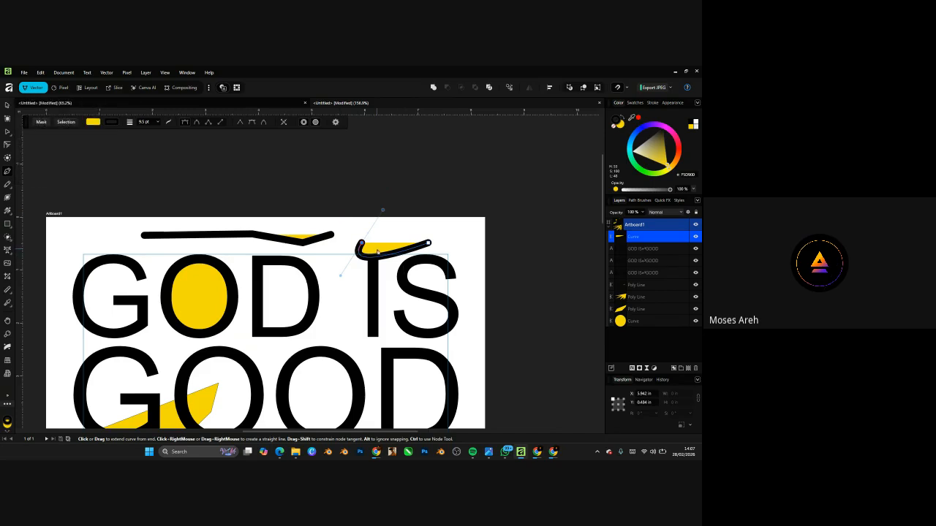
{"action": "scroll", "coordinate": [390, 257], "scroll_direction": "up", "scroll_amount": 5}
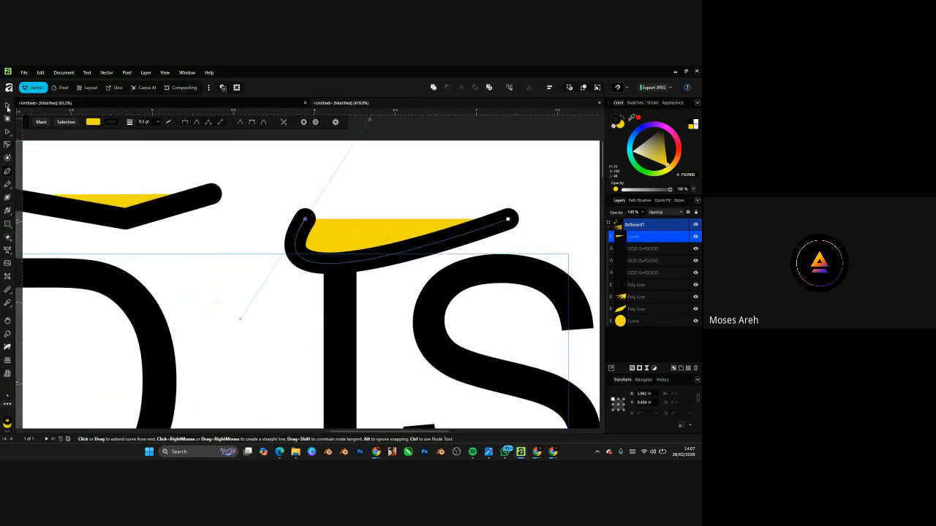
{"action": "left_click", "coordinate": [8, 105]}
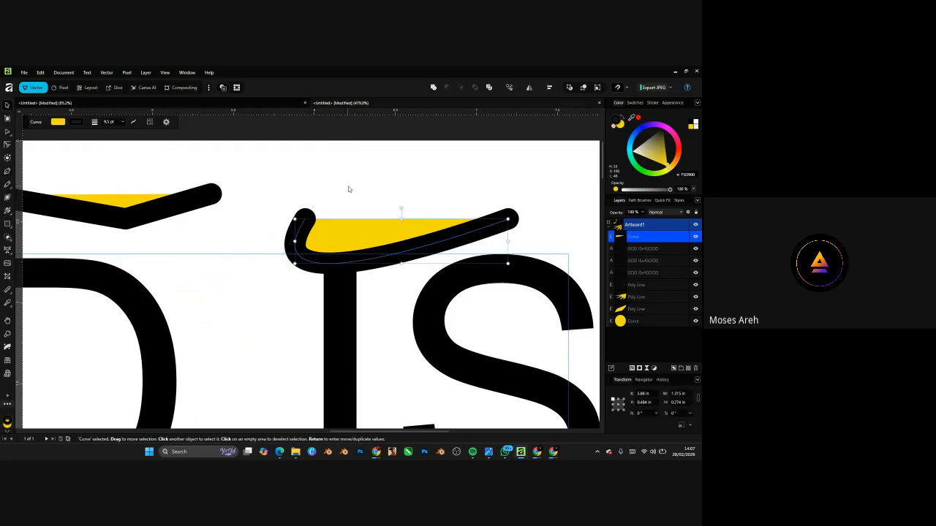
{"action": "scroll", "coordinate": [348, 189], "scroll_direction": "down", "scroll_amount": 5}
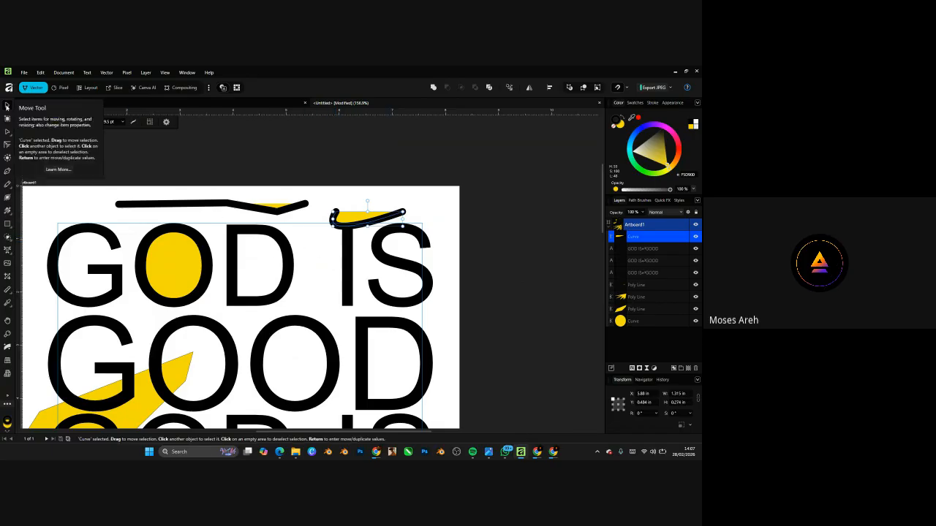
{"action": "left_click", "coordinate": [8, 174]}
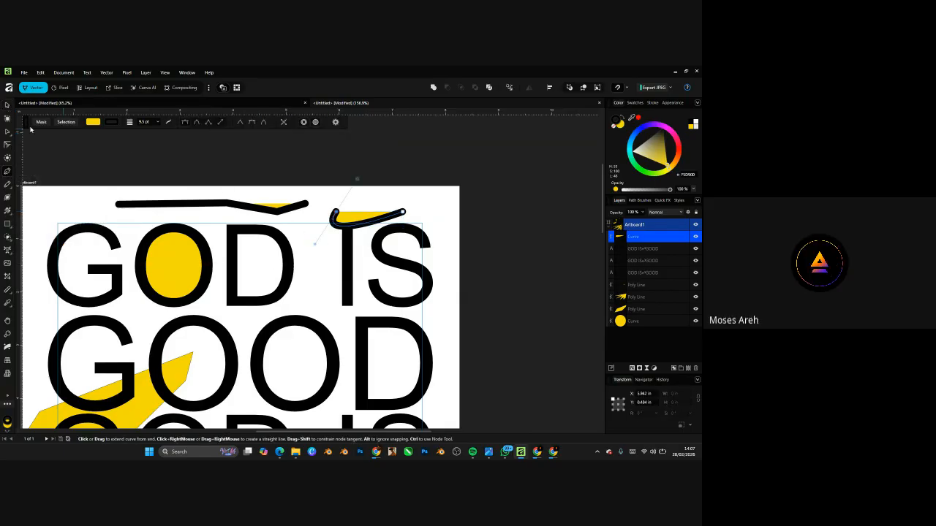
{"action": "left_click", "coordinate": [7, 104]}
{"action": "left_click", "coordinate": [307, 277]}
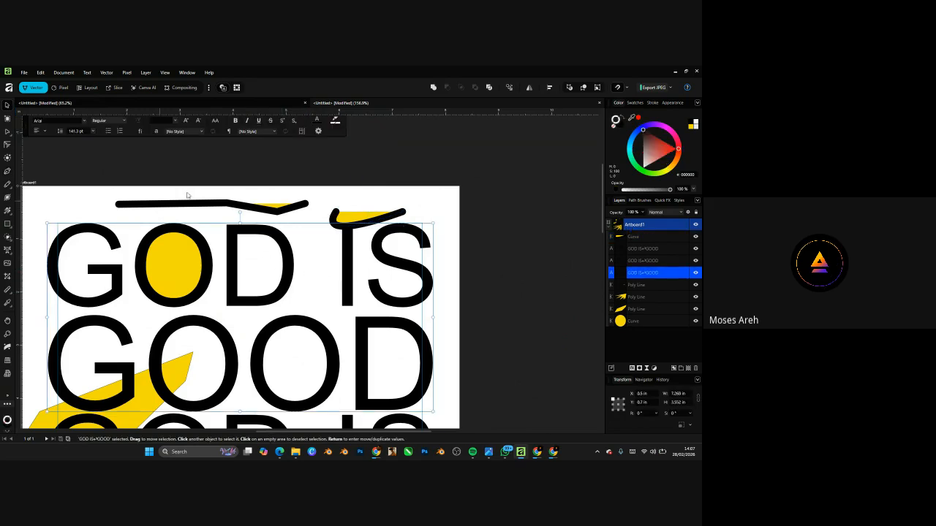
{"action": "left_click", "coordinate": [338, 189]}
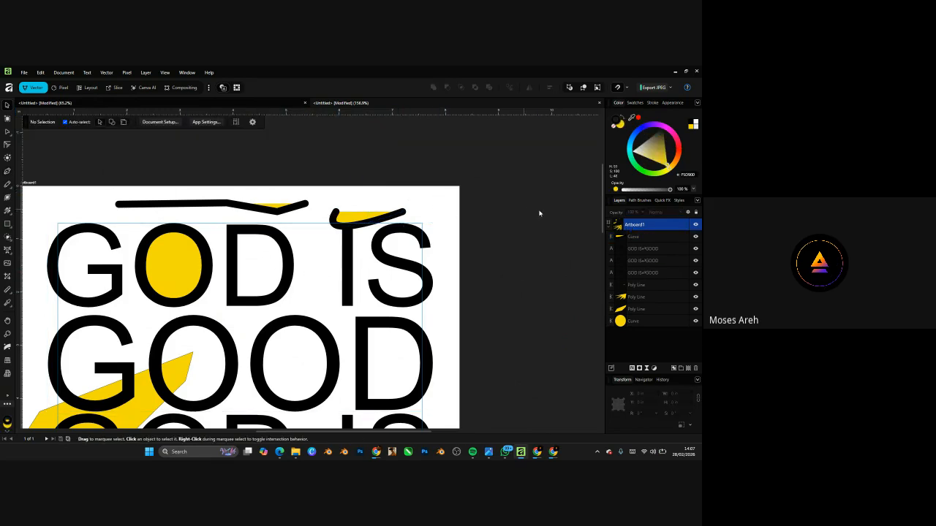
{"action": "left_click", "coordinate": [7, 171]}
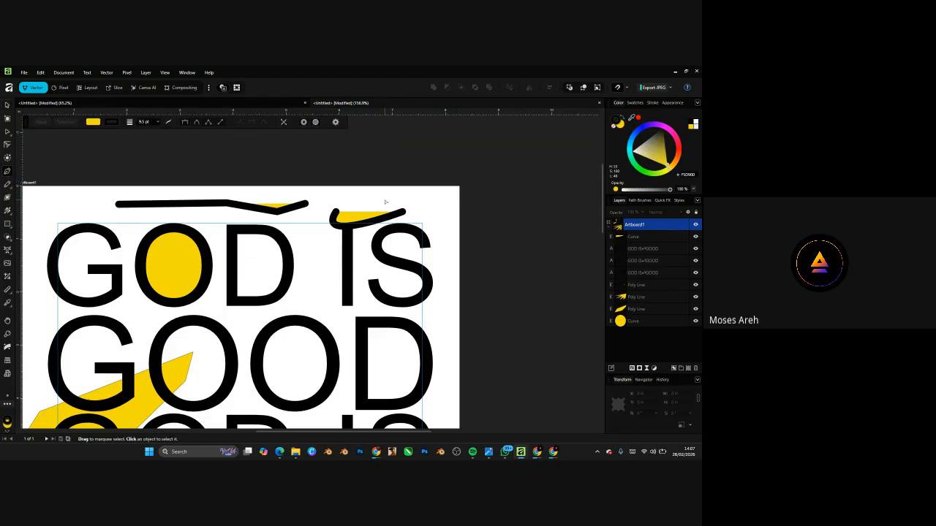
{"action": "scroll", "coordinate": [384, 201], "scroll_direction": "down", "scroll_amount": 5}
{"action": "scroll", "coordinate": [375, 225], "scroll_direction": "up", "scroll_amount": 5}
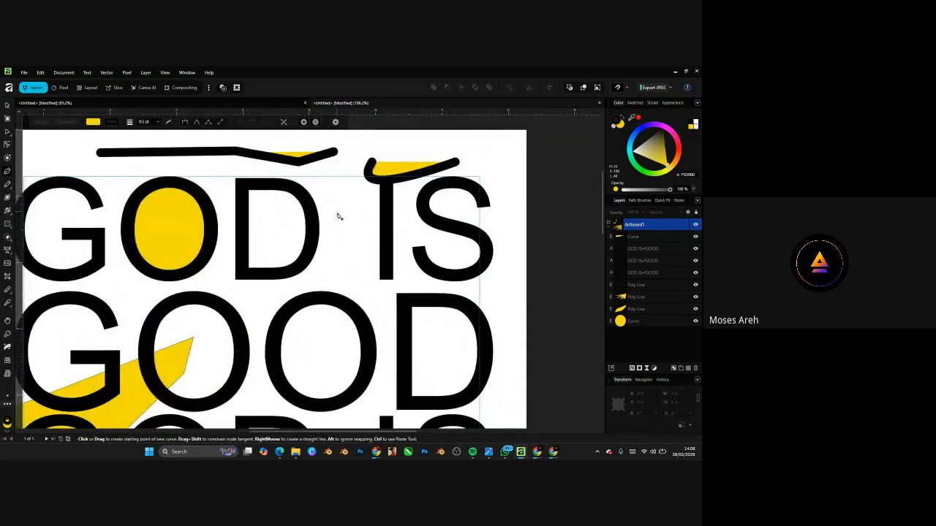
{"action": "scroll", "coordinate": [346, 225], "scroll_direction": "up", "scroll_amount": 2}
{"action": "scroll", "coordinate": [340, 226], "scroll_direction": "down", "scroll_amount": 3}
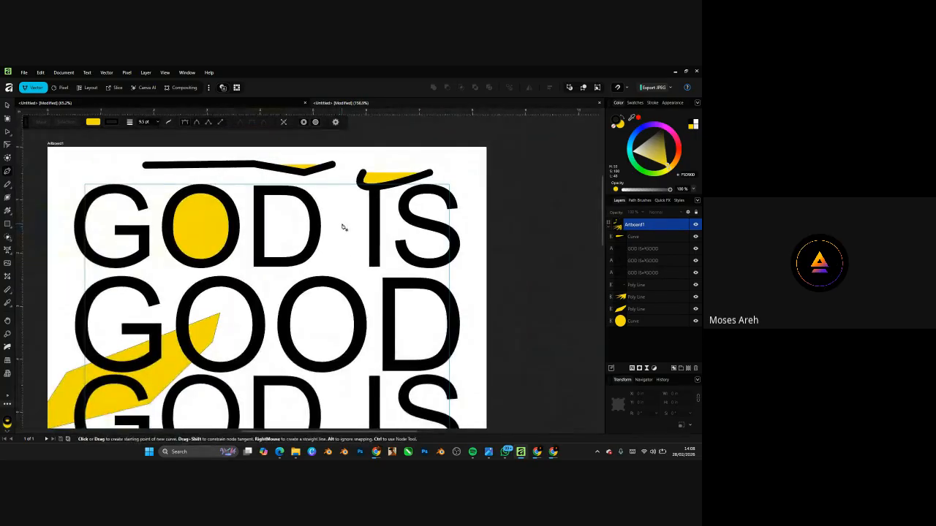
- Draw a downward-curving pen stroke between D and I, removing the extra extension segment
{"action": "scroll", "coordinate": [343, 231], "scroll_direction": "up", "scroll_amount": 1}
{"action": "left_click", "coordinate": [352, 220]}
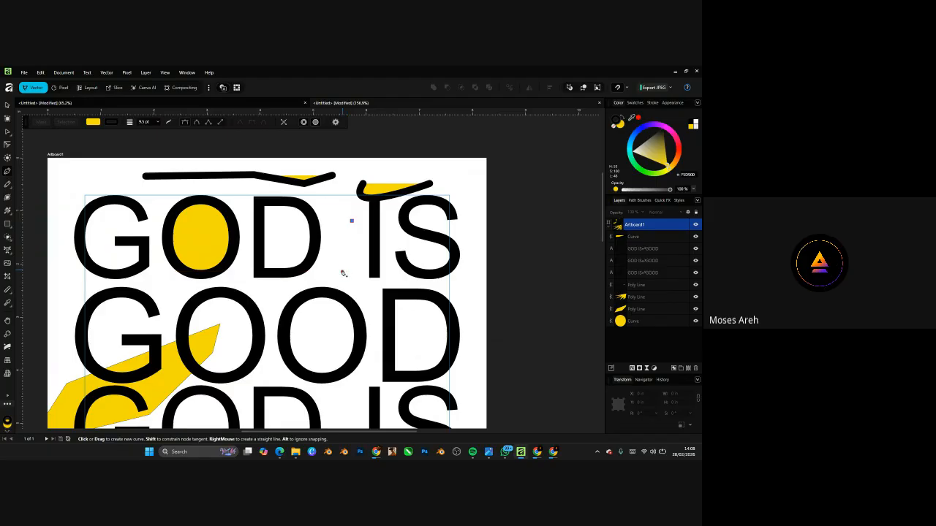
{"action": "left_click_drag", "start_coordinate": [343, 272], "coordinate": [362, 317]}
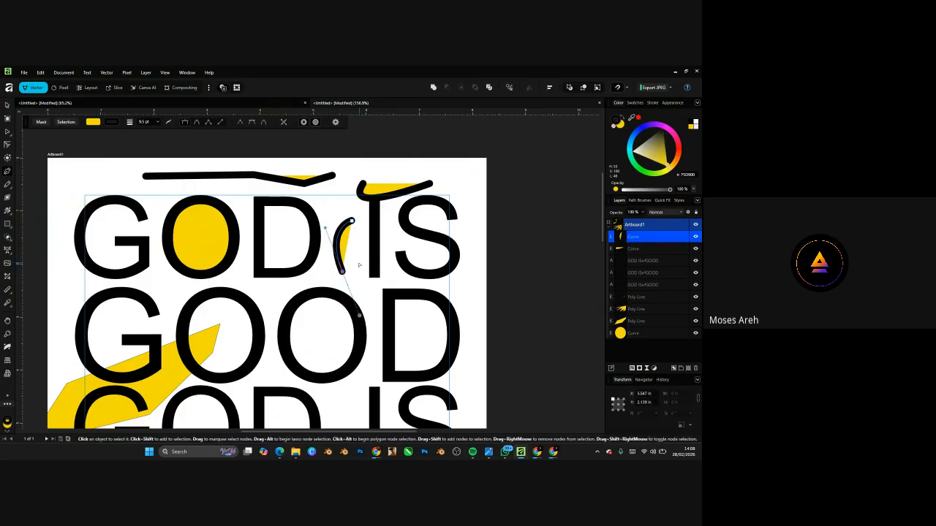
{"action": "scroll", "coordinate": [358, 271], "scroll_direction": "up", "scroll_amount": 2}
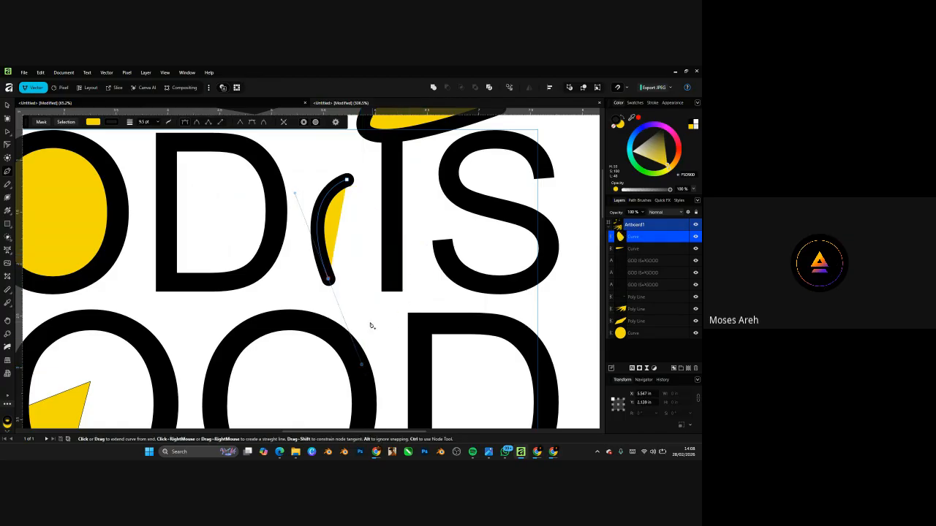
{"action": "scroll", "coordinate": [360, 358], "scroll_direction": "up", "scroll_amount": 4, "text": "ctrl"}
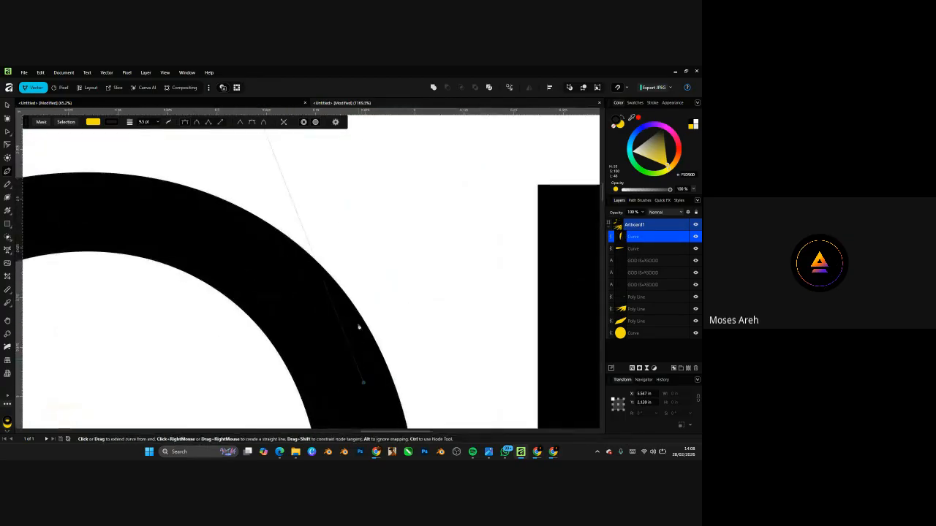
{"action": "scroll", "coordinate": [361, 381], "scroll_direction": "down", "scroll_amount": 3, "text": "ctrl"}
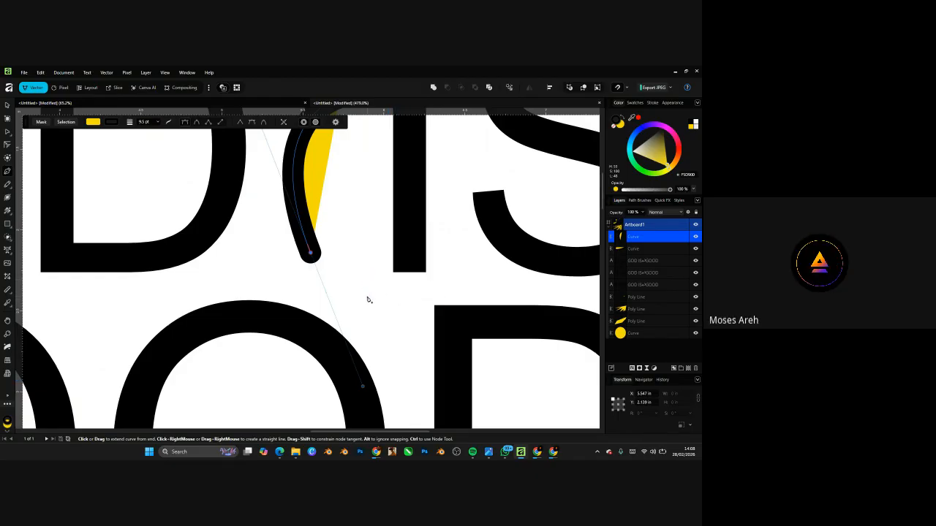
{"action": "left_click_drag", "start_coordinate": [425, 295], "coordinate": [447, 277]}
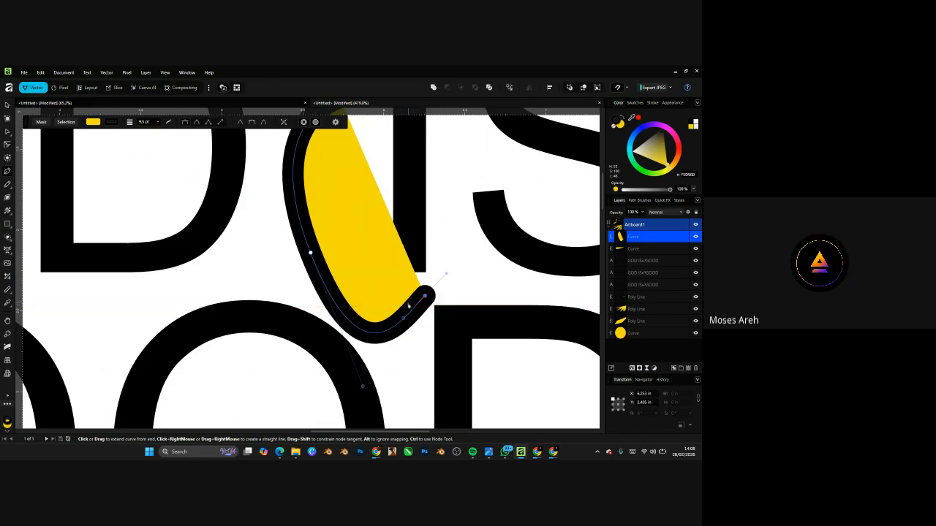
{"action": "key", "text": "ctrl+z"}
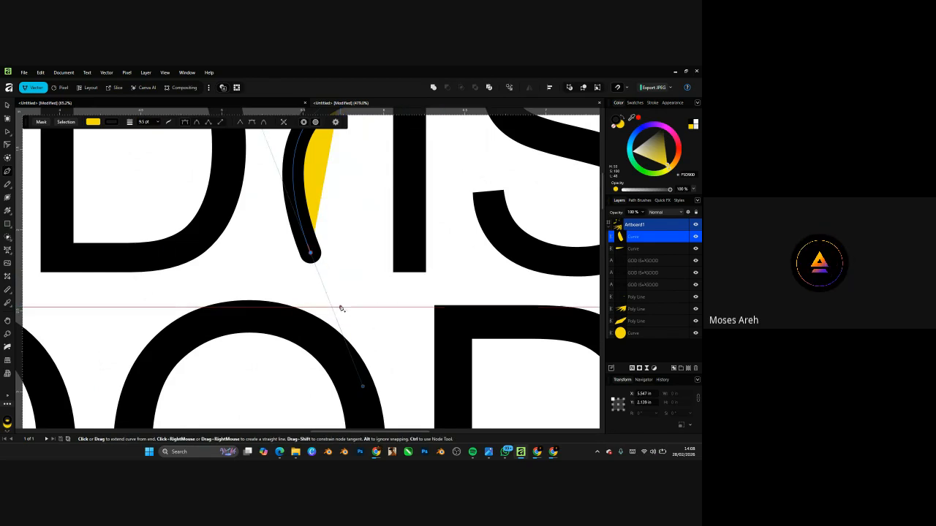
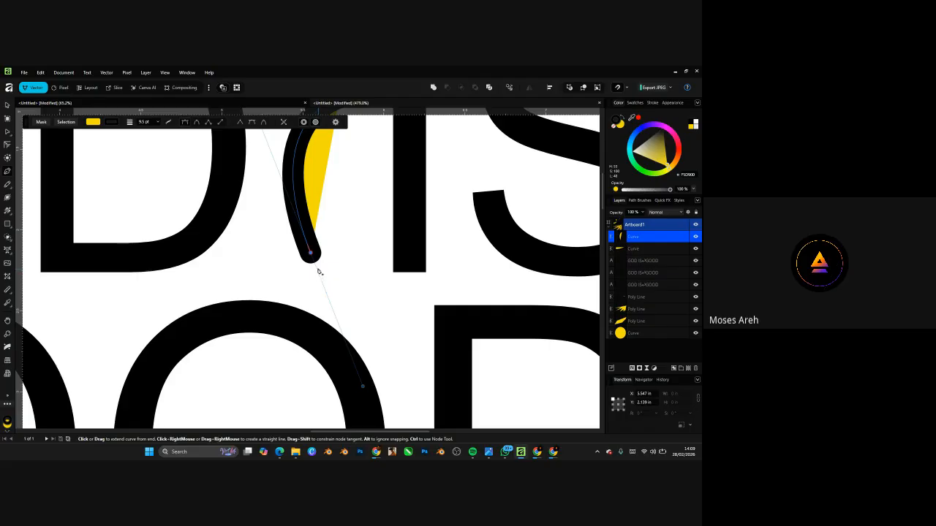
- Try extending the D–I curve with a segment toward the D, then undo it
{"action": "scroll", "coordinate": [316, 264], "scroll_direction": "up", "scroll_amount": 5}
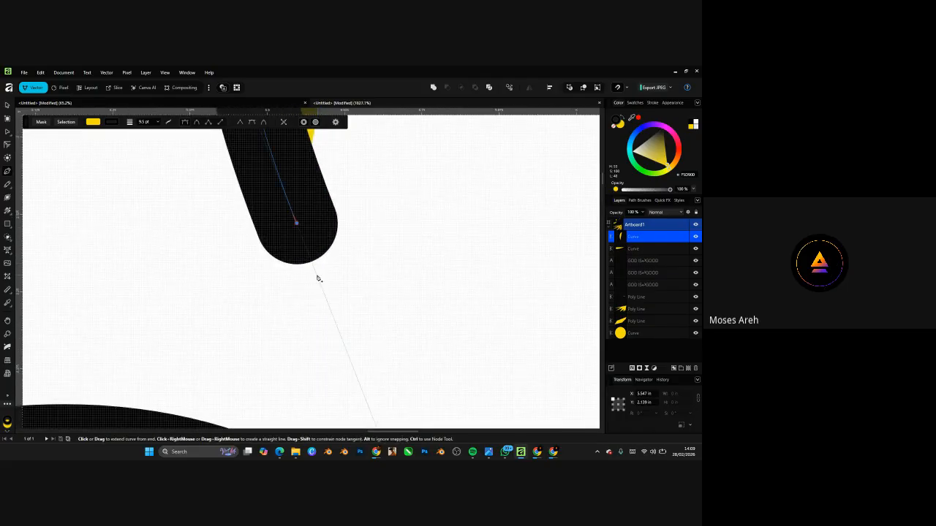
{"action": "scroll", "coordinate": [319, 279], "scroll_direction": "up", "scroll_amount": 5}
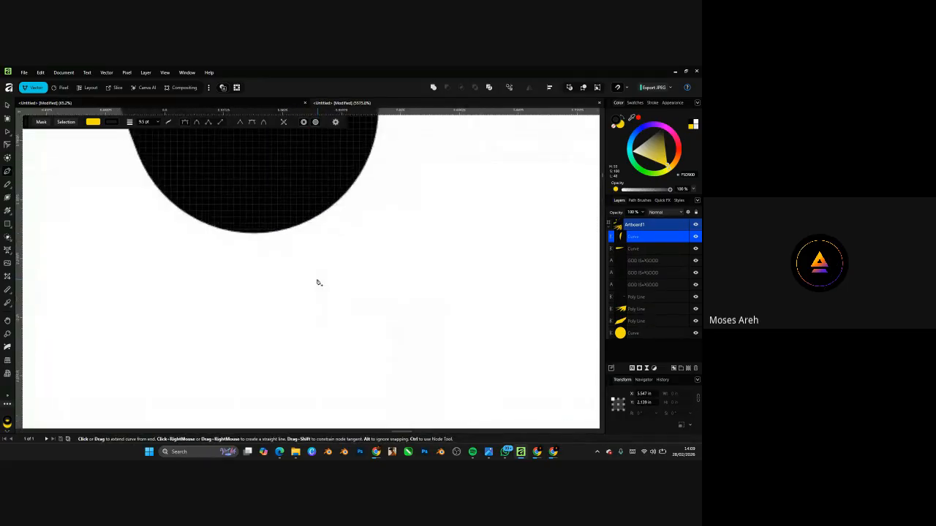
{"action": "scroll", "coordinate": [324, 268], "scroll_direction": "down", "scroll_amount": 1}
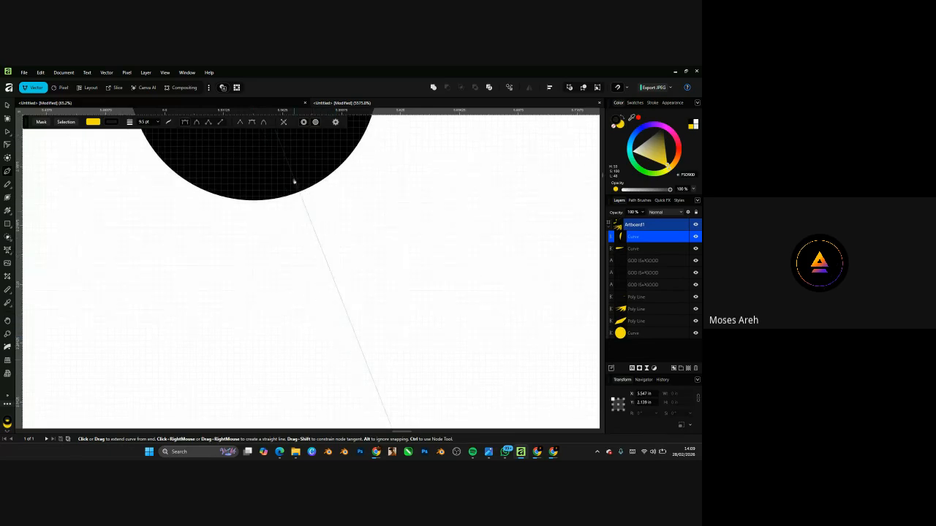
{"action": "scroll", "coordinate": [314, 256], "scroll_direction": "up", "scroll_amount": 4}
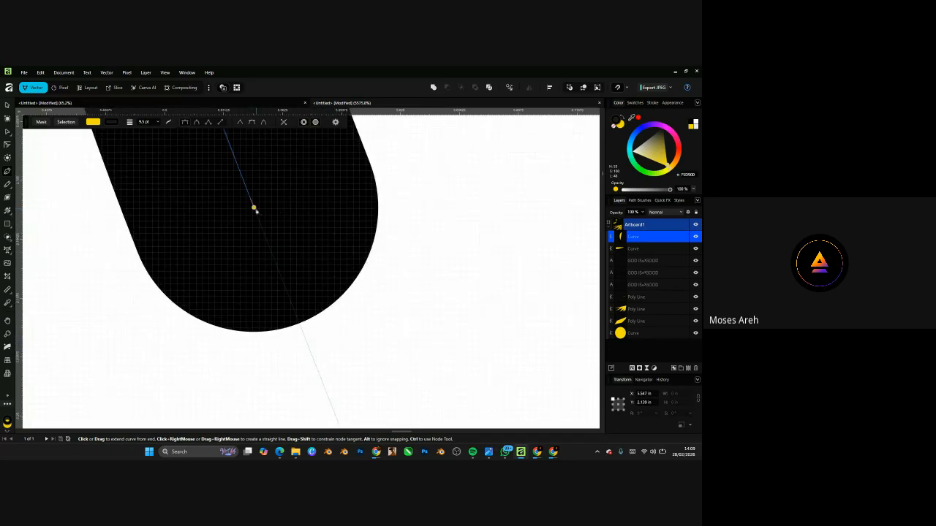
{"action": "left_click", "coordinate": [254, 210]}
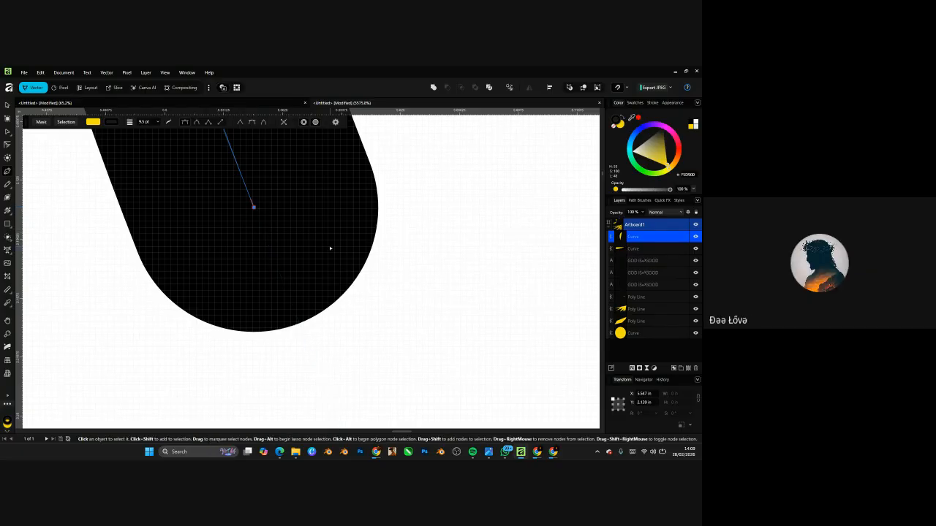
{"action": "scroll", "coordinate": [310, 254], "scroll_direction": "down", "scroll_amount": 10}
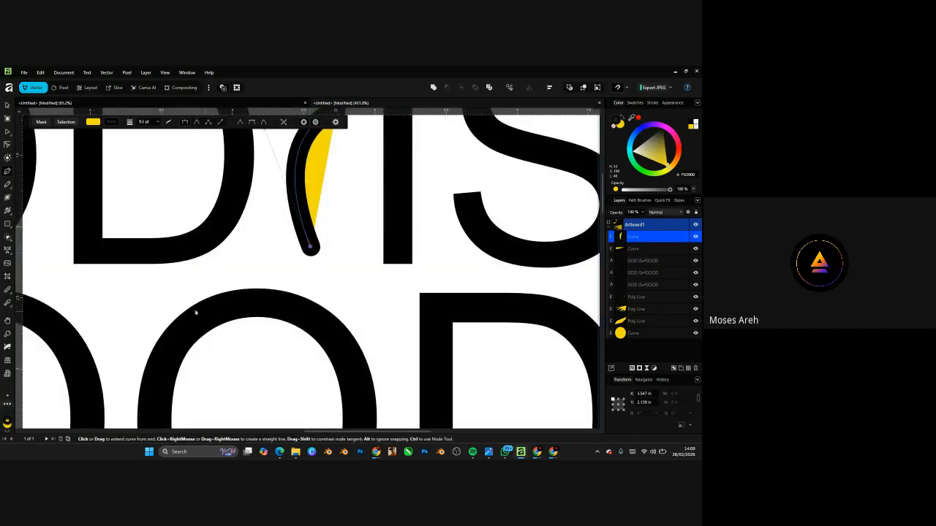
{"action": "left_click", "coordinate": [221, 260]}
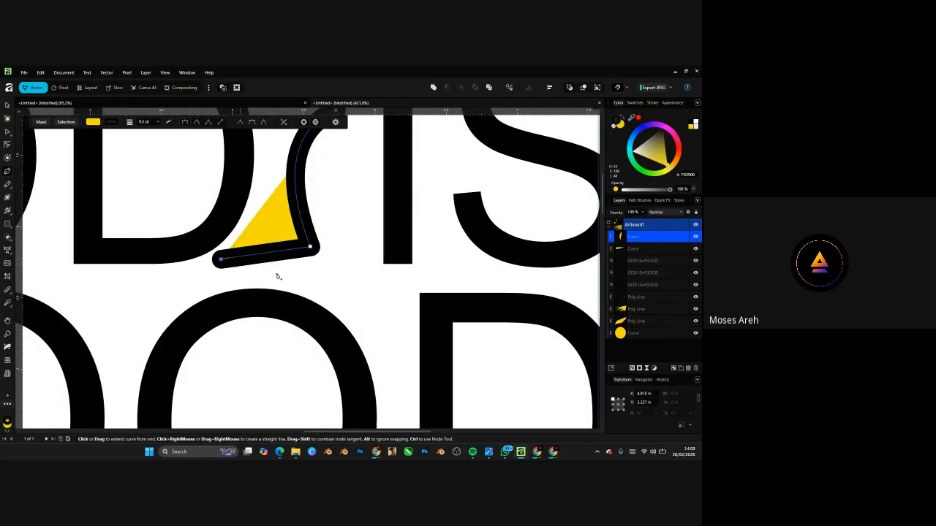
{"action": "key", "text": "ctrl+z"}
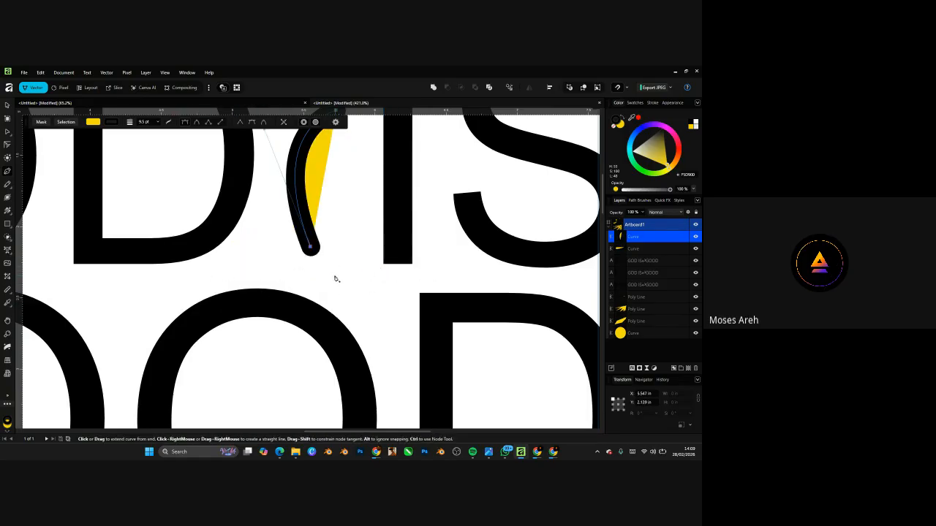
- Try adding zig-zag and straight downward segments to the curve, undoing each
{"action": "scroll", "coordinate": [337, 279], "scroll_direction": "up", "scroll_amount": 2}
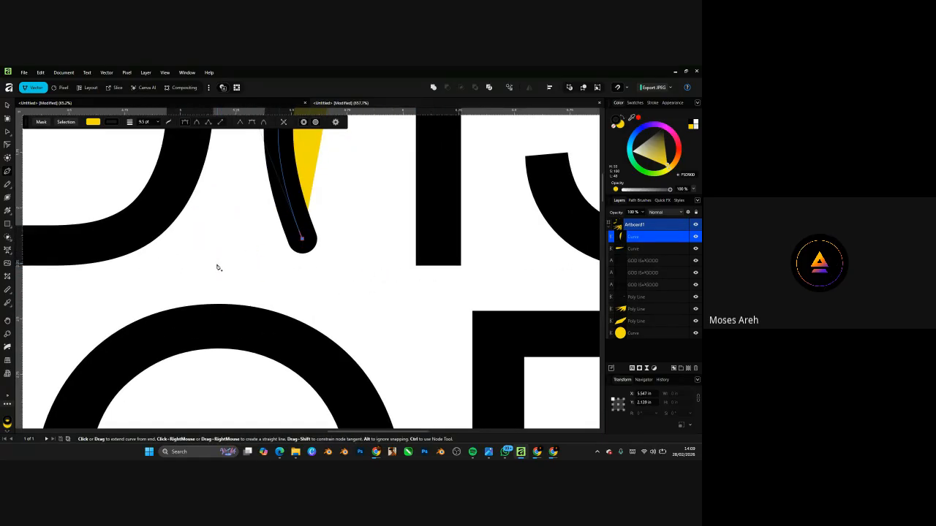
{"action": "key", "text": "ctrl"}
{"action": "scroll", "coordinate": [295, 287], "scroll_direction": "down", "scroll_amount": 2}
{"action": "left_click", "coordinate": [364, 260]}
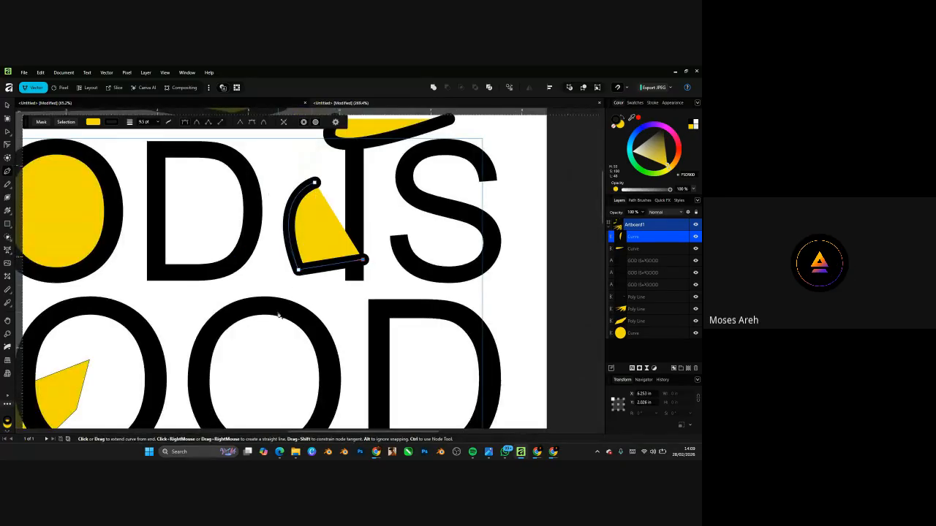
{"action": "left_click", "coordinate": [278, 313]}
{"action": "left_click", "coordinate": [362, 300]}
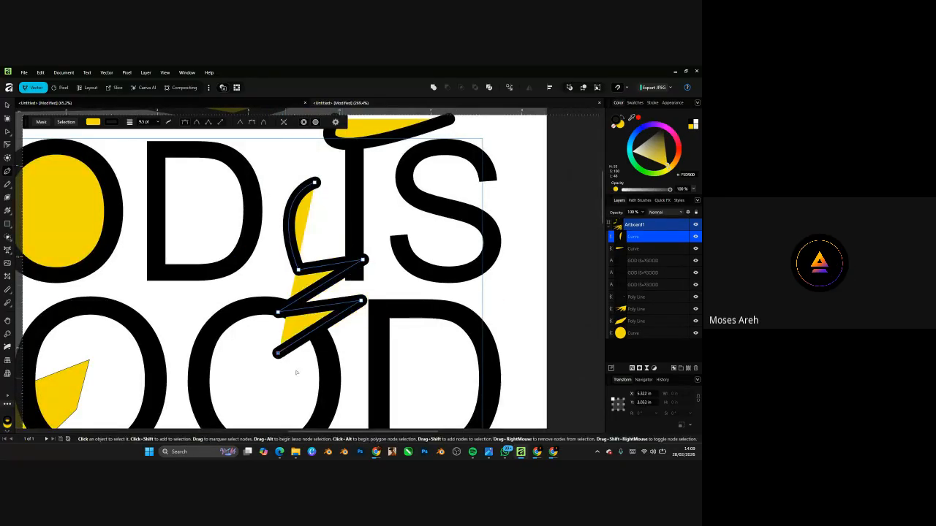
{"action": "key", "text": "ctrl+z"}
{"action": "key", "text": "ctrl+z"}
{"action": "key", "text": "ctrl+z"}
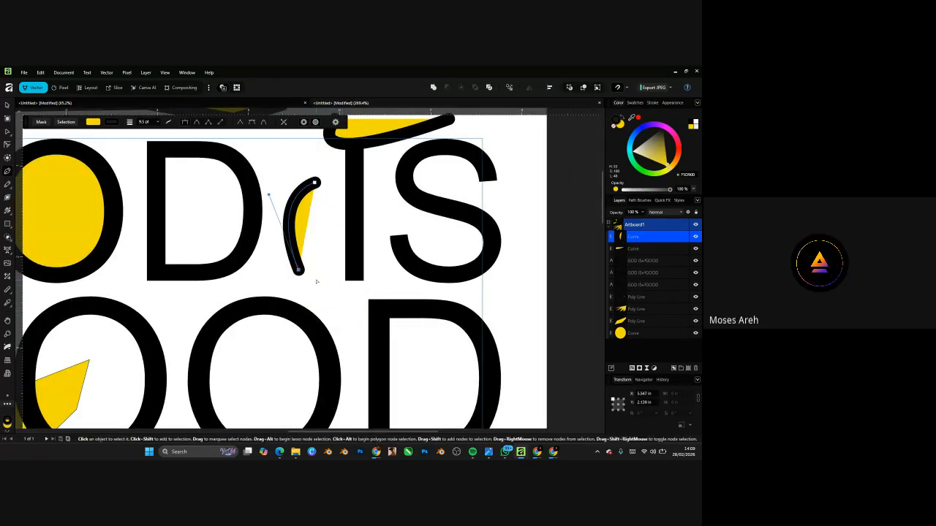
{"action": "scroll", "coordinate": [313, 289], "scroll_direction": "up", "scroll_amount": 1}
{"action": "scroll", "coordinate": [327, 308], "scroll_direction": "down", "scroll_amount": 2}
{"action": "key", "text": "p"}
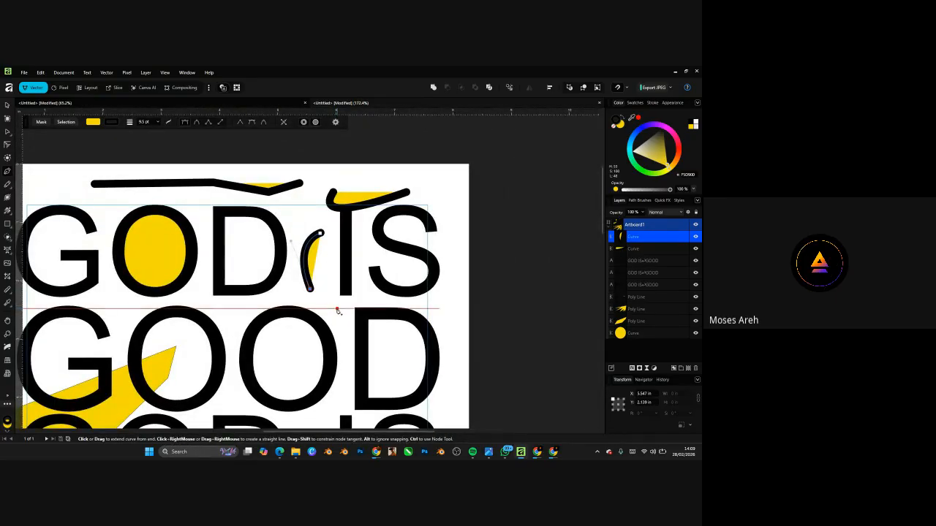
{"action": "left_click", "coordinate": [338, 307]}
{"action": "key", "text": "ctrl+z"}
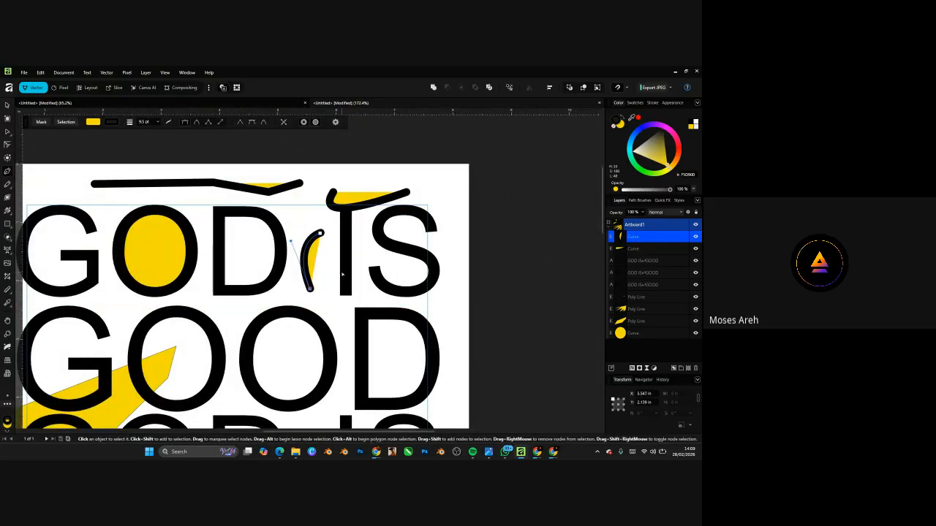
- Delete the curved stroke near GOD IS and select Artboard1 with the Move tool
{"action": "key", "text": "Delete"}
{"action": "scroll", "coordinate": [337, 274], "scroll_direction": "down", "scroll_amount": 6}
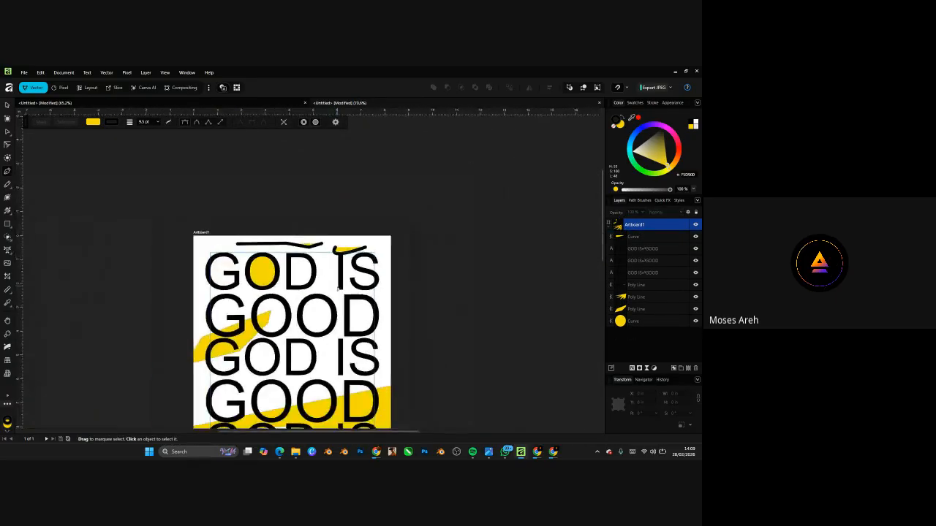
{"action": "scroll", "coordinate": [318, 344], "scroll_direction": "up", "scroll_amount": 4}
{"action": "scroll", "coordinate": [317, 344], "scroll_direction": "down", "scroll_amount": 3}
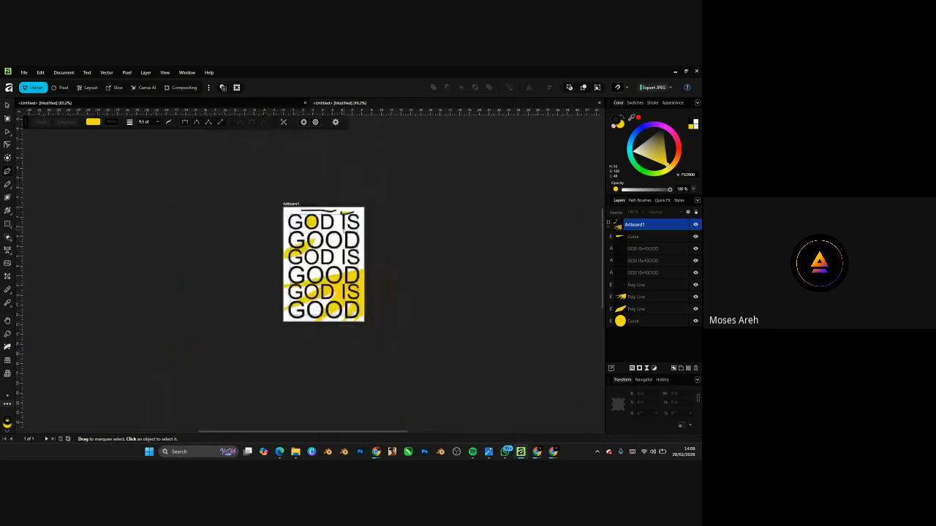
{"action": "scroll", "coordinate": [330, 253], "scroll_direction": "up", "scroll_amount": 7}
{"action": "scroll", "coordinate": [330, 254], "scroll_direction": "down", "scroll_amount": 6}
{"action": "scroll", "coordinate": [326, 263], "scroll_direction": "up", "scroll_amount": 5}
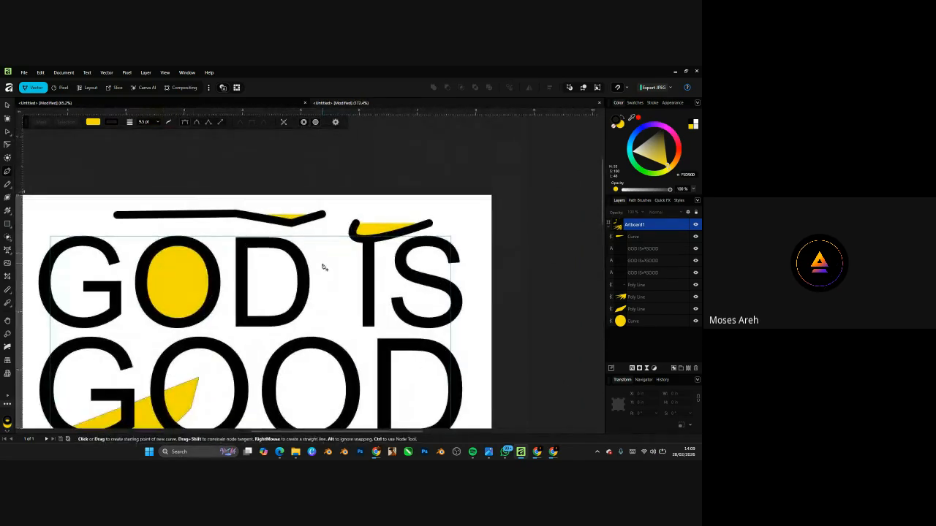
{"action": "left_click", "coordinate": [7, 104]}
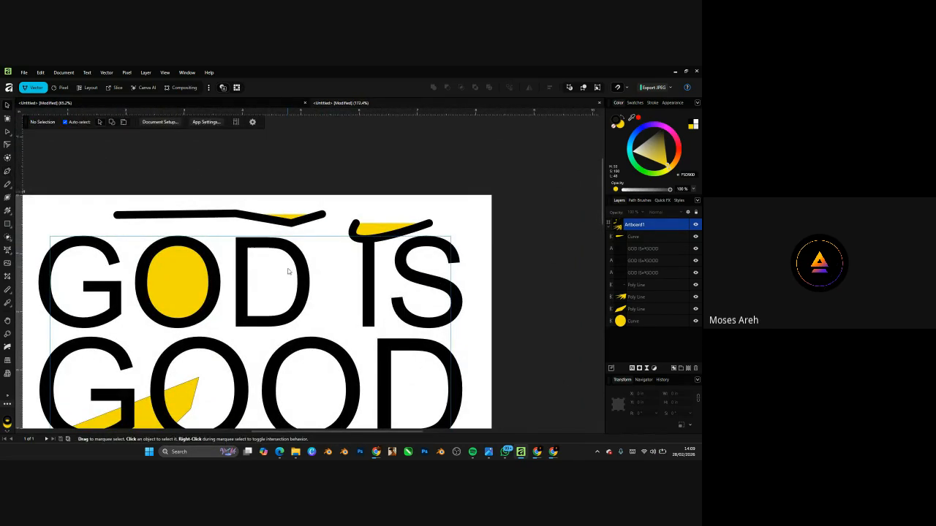
{"action": "scroll", "coordinate": [247, 338], "scroll_direction": "down", "scroll_amount": 8}
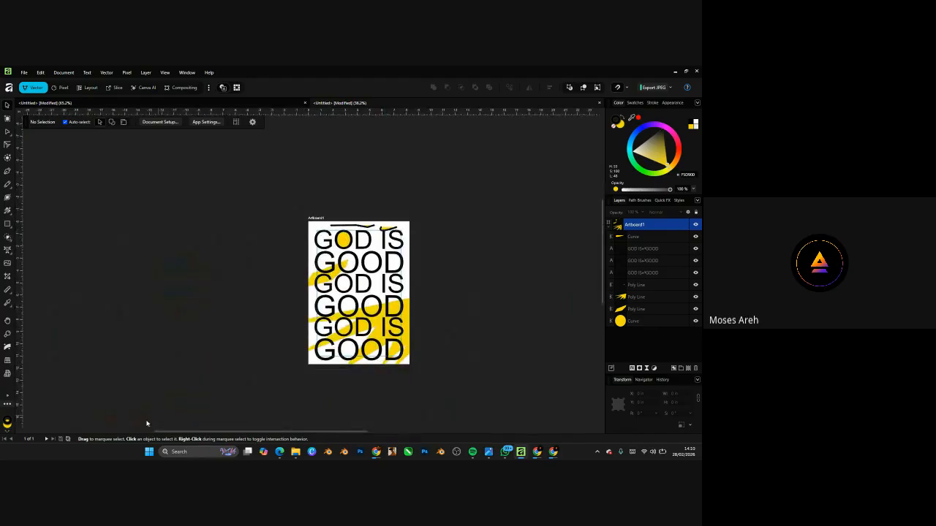
{"action": "scroll", "coordinate": [401, 310], "scroll_direction": "up", "scroll_amount": 5}
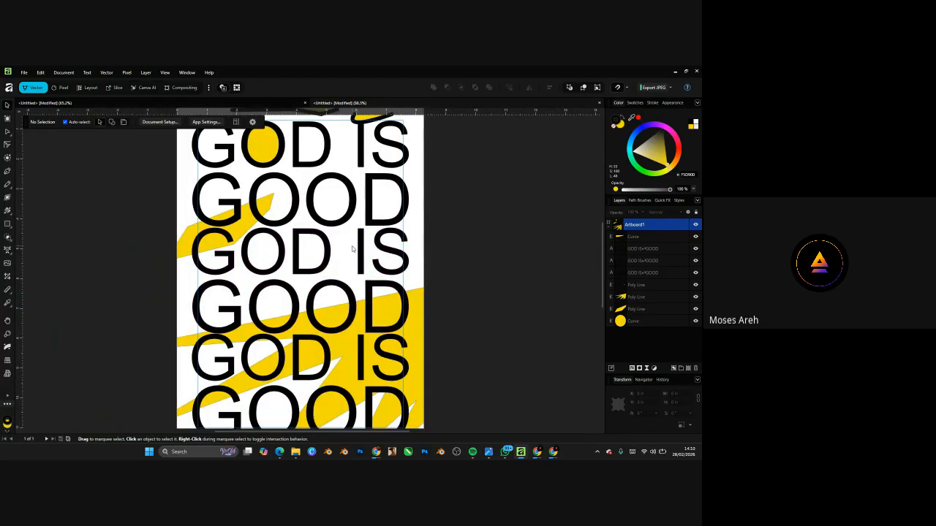
{"action": "scroll", "coordinate": [352, 249], "scroll_direction": "down", "scroll_amount": 4}
{"action": "scroll", "coordinate": [324, 210], "scroll_direction": "up", "scroll_amount": 5}
{"action": "left_click", "coordinate": [165, 181]}
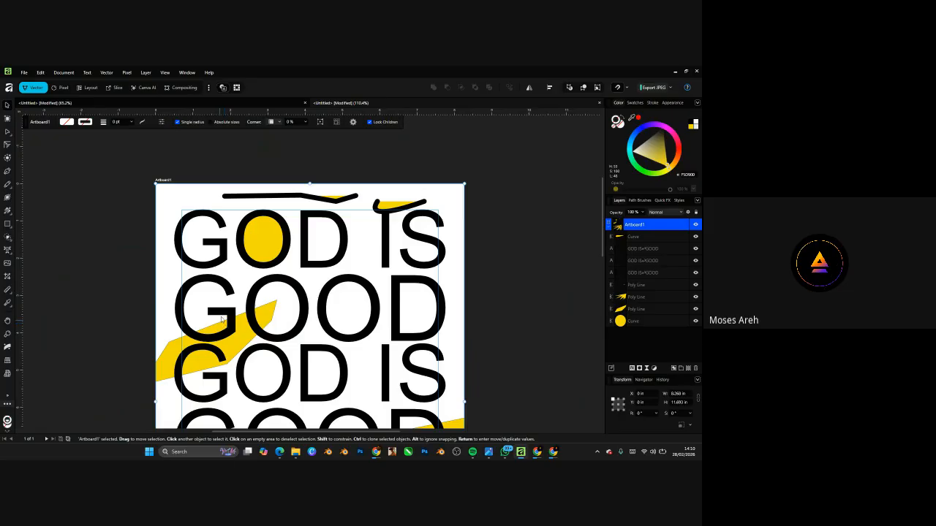
{"action": "scroll", "coordinate": [244, 224], "scroll_direction": "down", "scroll_amount": 4}
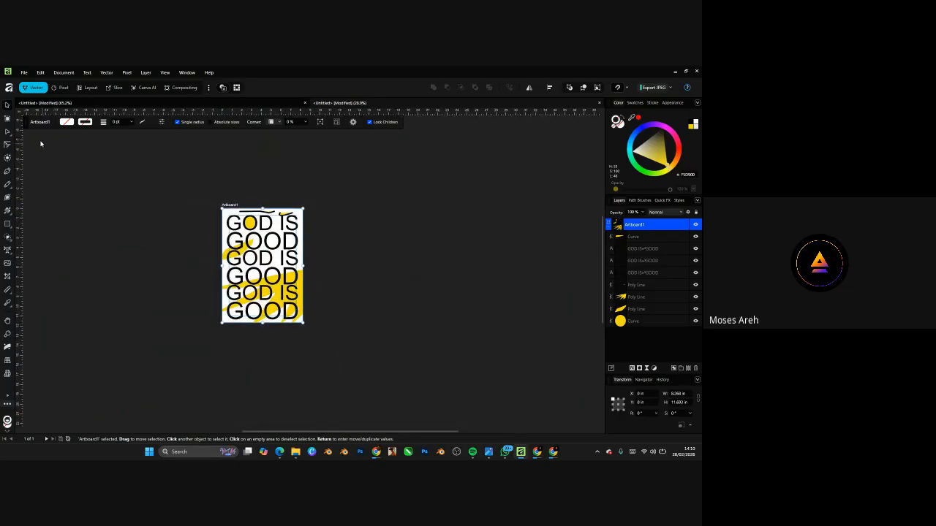
- Add a second artboard to the right of the poster
{"action": "left_click", "coordinate": [7, 118]}
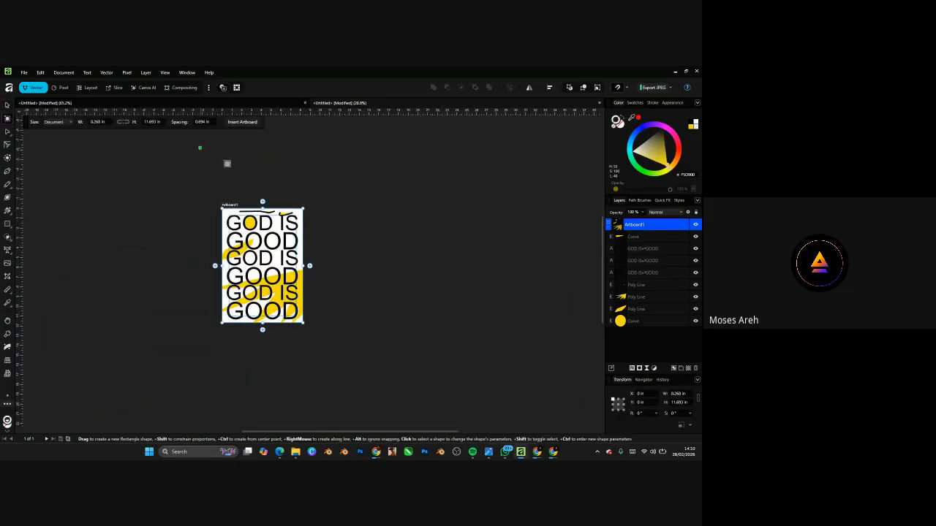
{"action": "left_click", "coordinate": [309, 266]}
{"action": "scroll", "coordinate": [369, 244], "scroll_direction": "up", "scroll_amount": 4}
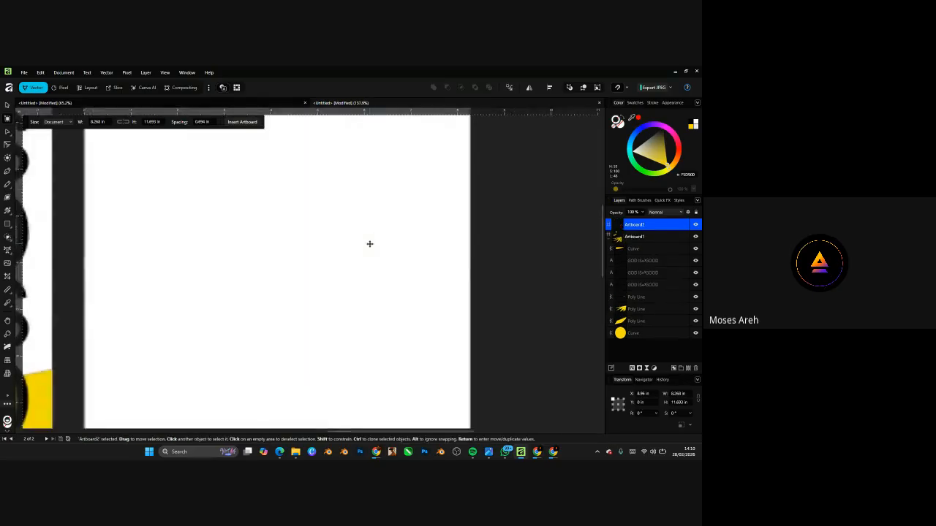
{"action": "scroll", "coordinate": [176, 248], "scroll_direction": "down", "scroll_amount": 3}
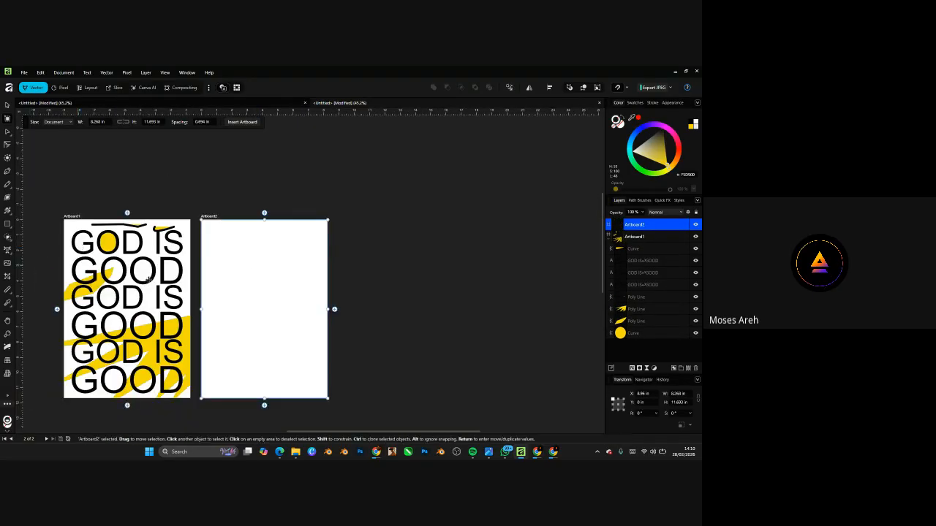
{"action": "scroll", "coordinate": [173, 228], "scroll_direction": "up", "scroll_amount": 3}
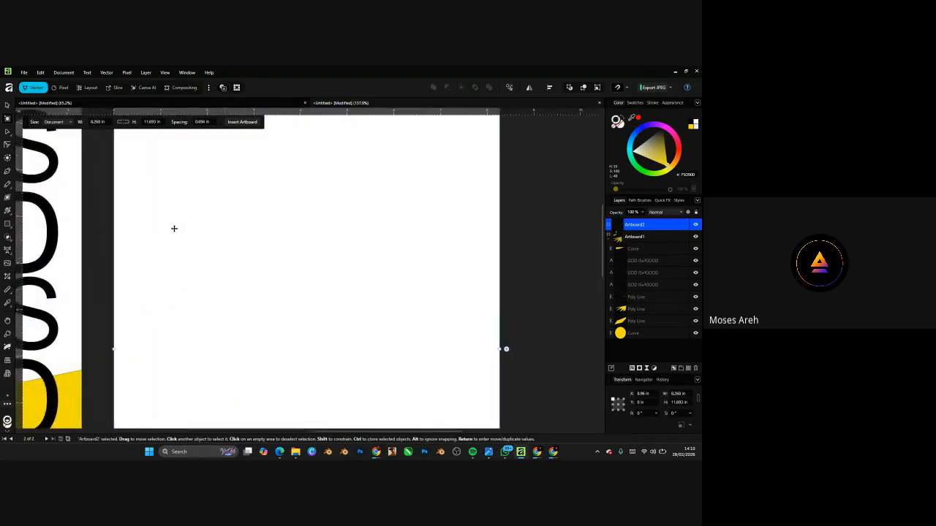
- Draw a heart shape on the new blank artboard with the Heart tool
{"action": "left_click", "coordinate": [10, 227]}
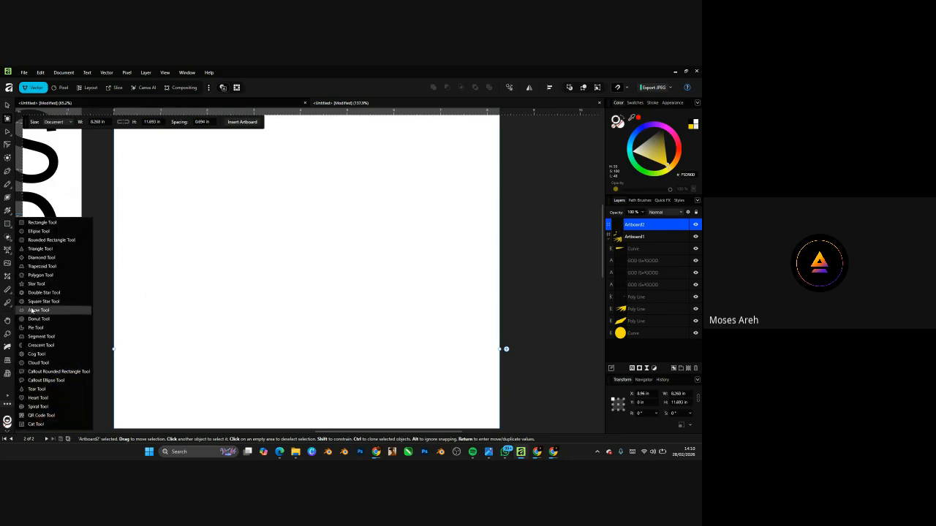
{"action": "left_click", "coordinate": [32, 398]}
{"action": "scroll", "coordinate": [355, 340], "scroll_direction": "down", "scroll_amount": 3}
{"action": "left_click_drag", "start_coordinate": [303, 259], "coordinate": [385, 344]}
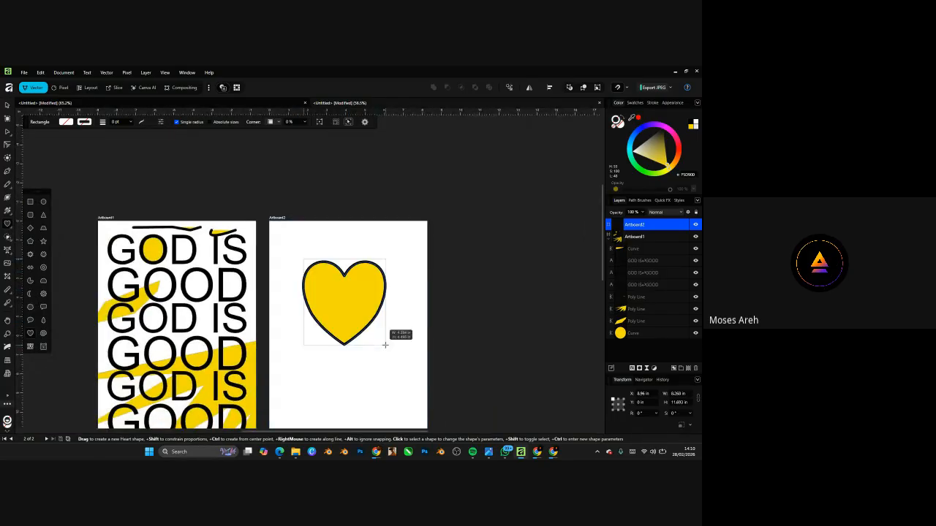
{"action": "scroll", "coordinate": [373, 316], "scroll_direction": "up", "scroll_amount": 5}
{"action": "scroll", "coordinate": [358, 273], "scroll_direction": "down", "scroll_amount": 6}
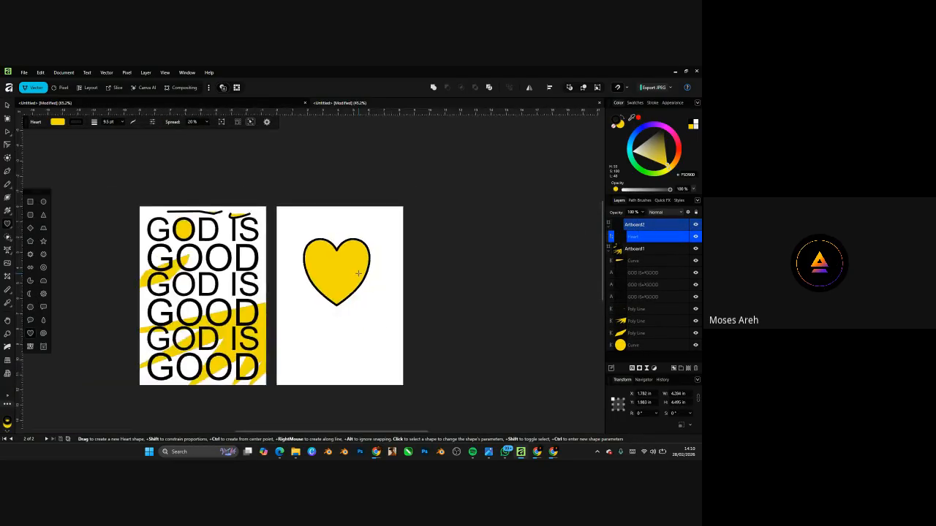
{"action": "scroll", "coordinate": [358, 274], "scroll_direction": "up", "scroll_amount": 3}
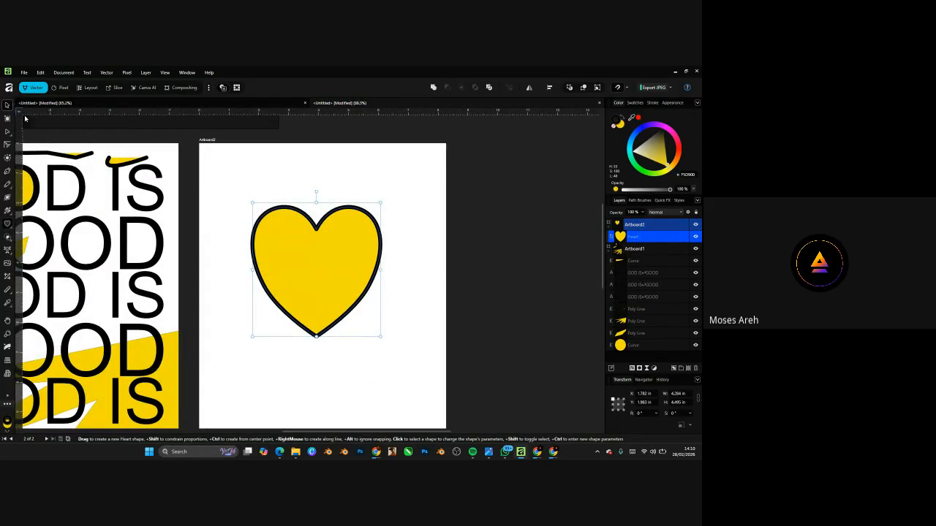
- Move the heart higher up on the second artboard
{"action": "key", "text": "v"}
{"action": "left_click_drag", "start_coordinate": [341, 292], "coordinate": [343, 251]}
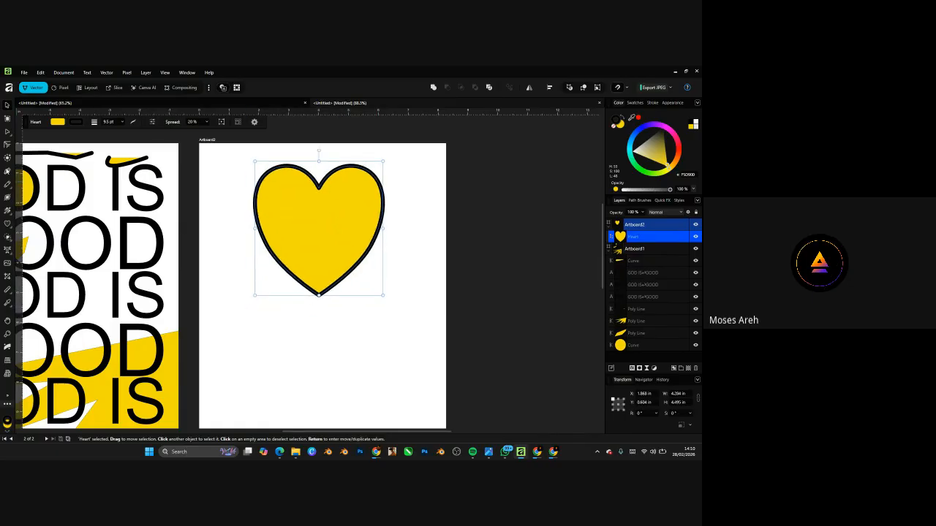
{"action": "left_click", "coordinate": [7, 172]}
{"action": "scroll", "coordinate": [304, 252], "scroll_direction": "down", "scroll_amount": 6}
{"action": "scroll", "coordinate": [306, 261], "scroll_direction": "up", "scroll_amount": 5}
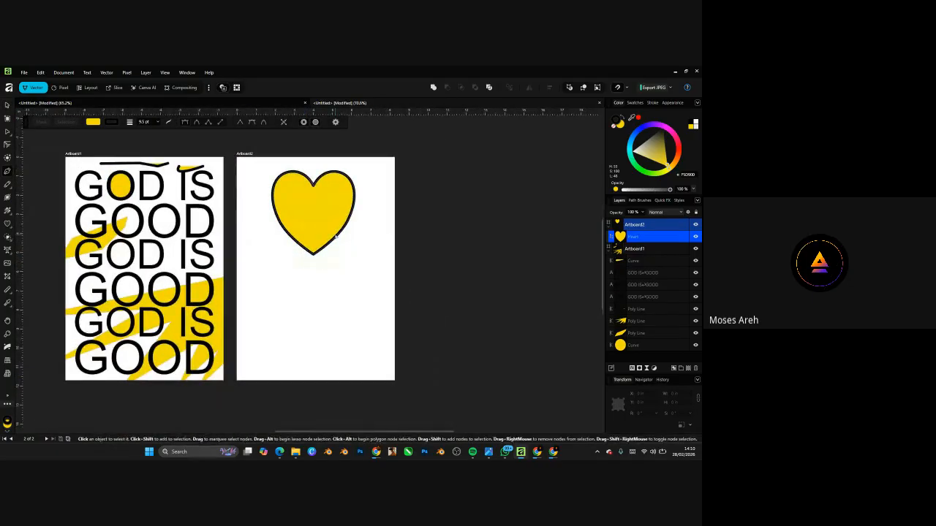
- Pen-trace a half-heart curve below the heart, redoing misplaced nodes and ending at the bottom centre
{"action": "scroll", "coordinate": [336, 236], "scroll_direction": "up", "scroll_amount": 3}
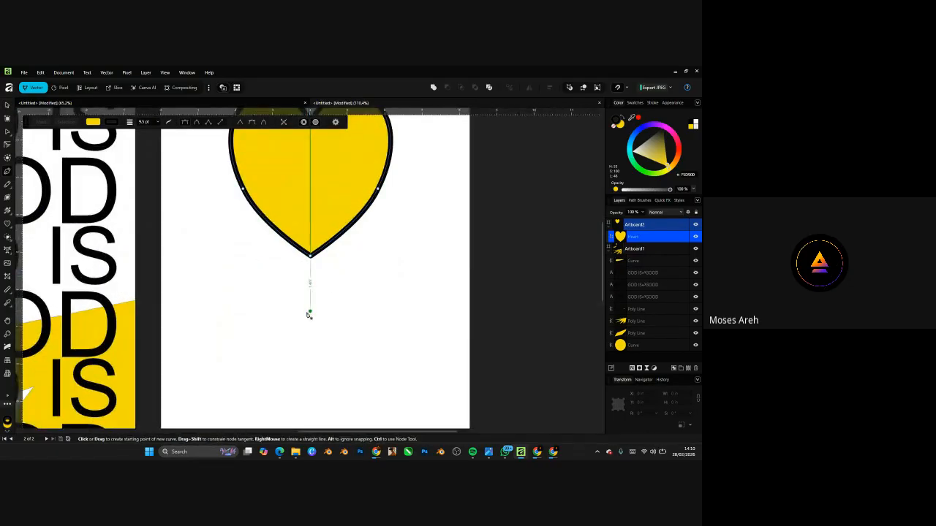
{"action": "scroll", "coordinate": [313, 329], "scroll_direction": "down", "scroll_amount": 4}
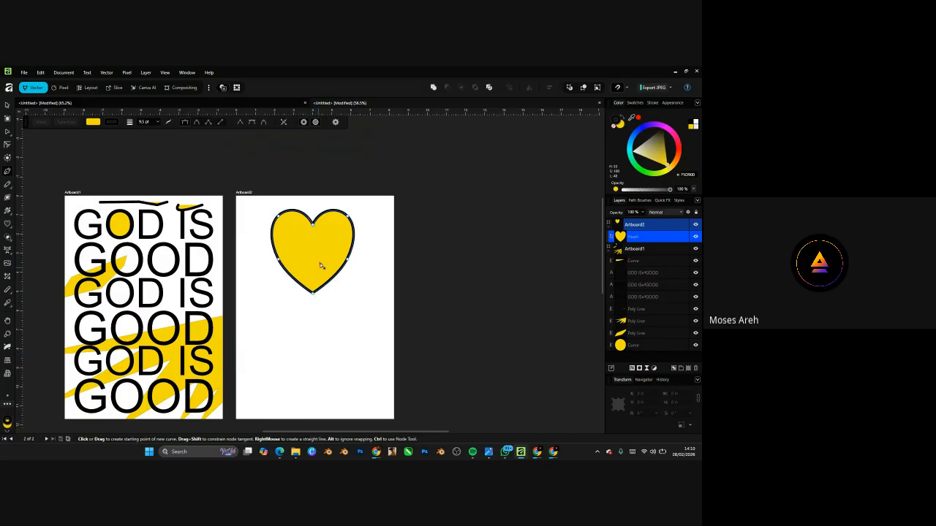
{"action": "scroll", "coordinate": [306, 362], "scroll_direction": "up", "scroll_amount": 2}
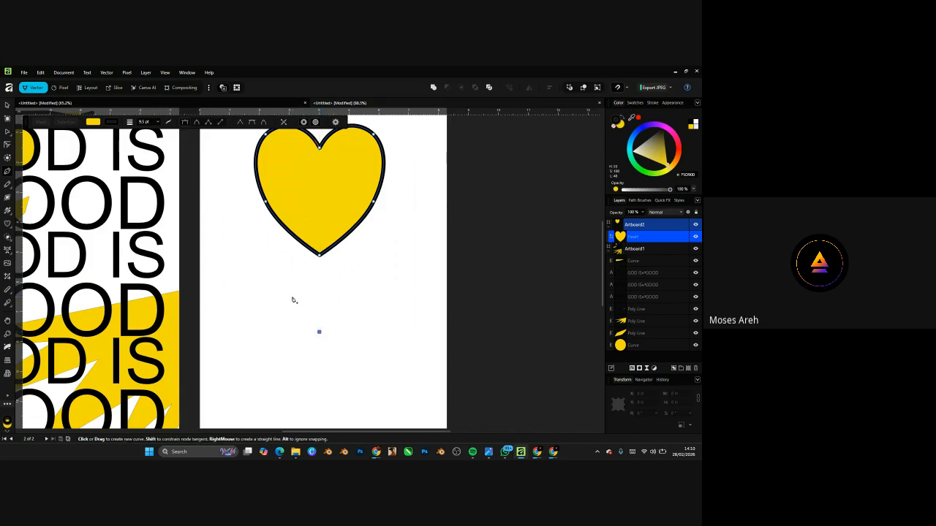
{"action": "left_click_drag", "start_coordinate": [293, 298], "coordinate": [274, 286]}
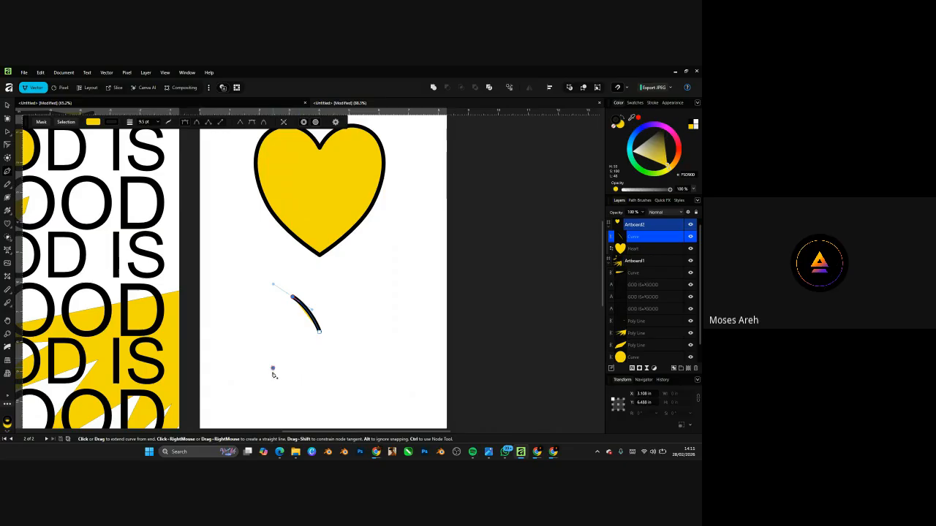
{"action": "left_click_drag", "start_coordinate": [272, 368], "coordinate": [321, 419]}
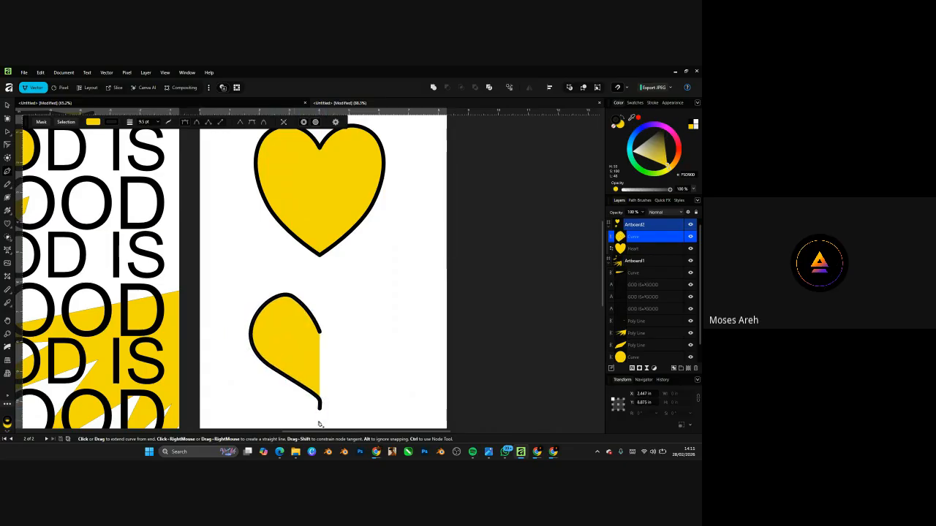
{"action": "scroll", "coordinate": [320, 417], "scroll_direction": "down", "scroll_amount": 1}
{"action": "key", "text": "ctrl+z"}
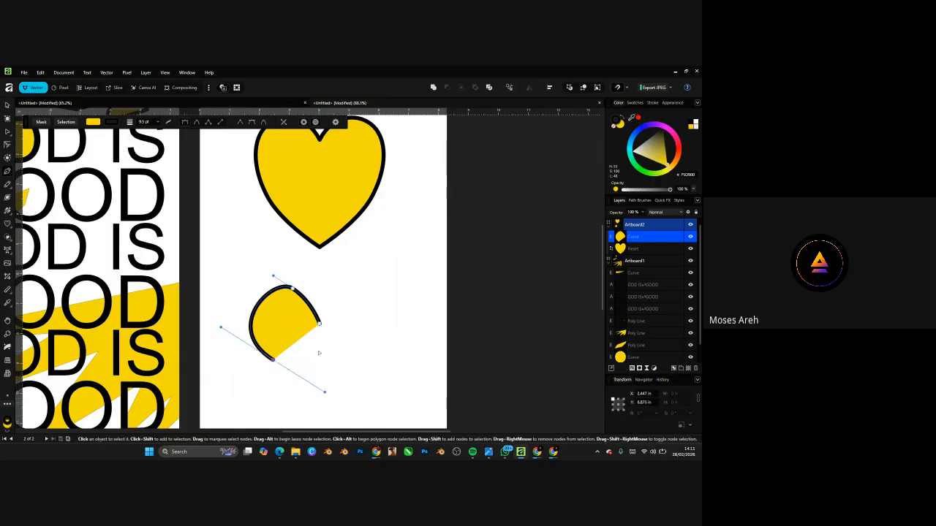
{"action": "key", "text": "ctrl+z"}
{"action": "left_click_drag", "start_coordinate": [259, 371], "coordinate": [301, 407]}
{"action": "left_click", "coordinate": [318, 418]}
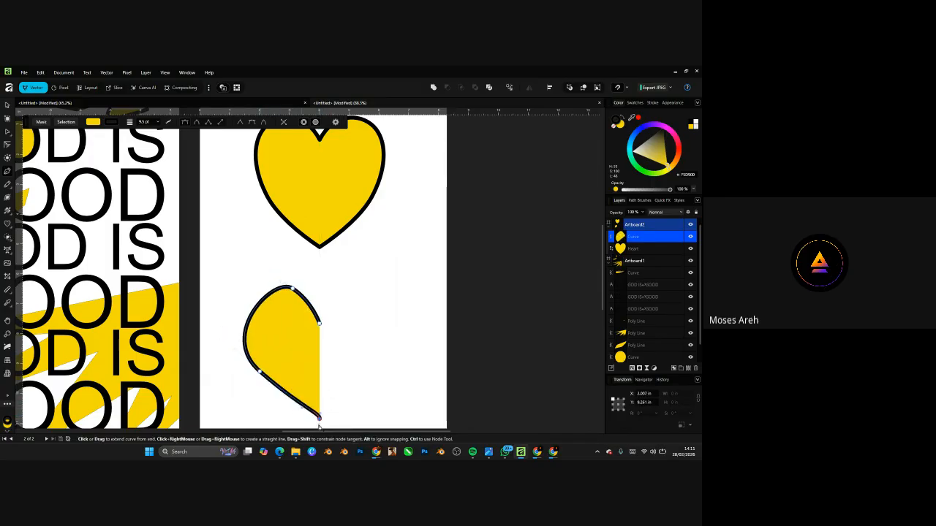
{"action": "scroll", "coordinate": [322, 410], "scroll_direction": "down", "scroll_amount": 3}
{"action": "left_click_drag", "start_coordinate": [330, 411], "coordinate": [341, 393]}
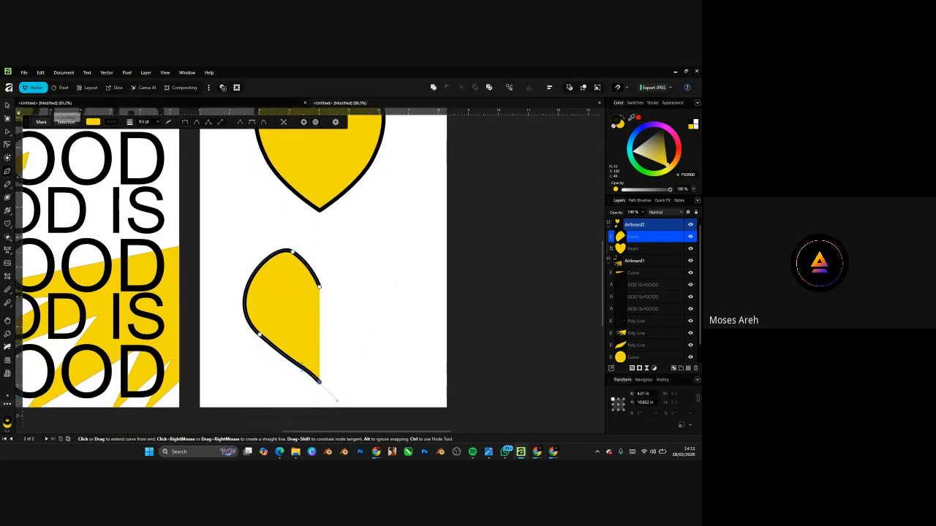
{"action": "scroll", "coordinate": [326, 317], "scroll_direction": "up", "scroll_amount": 3}
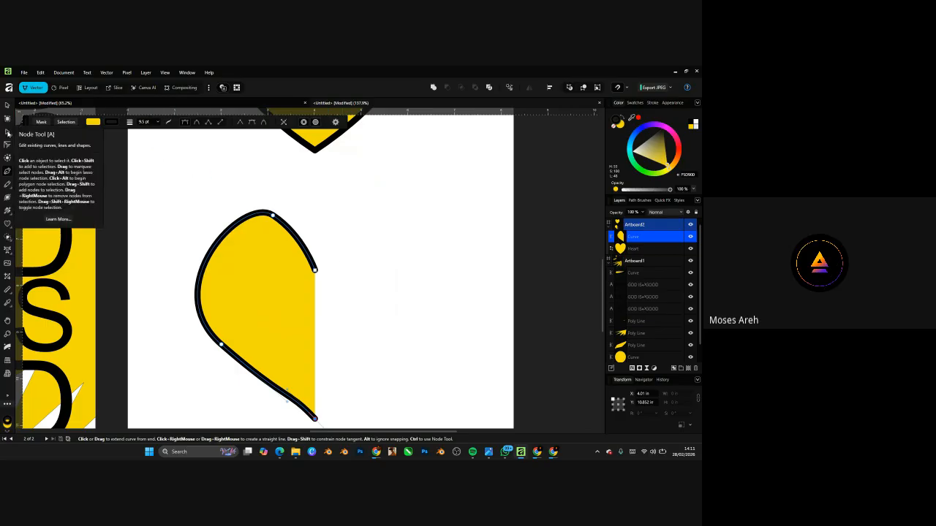
- Reshape the half-heart's top arc and tighten the hook at its upper right
{"action": "left_click", "coordinate": [7, 133]}
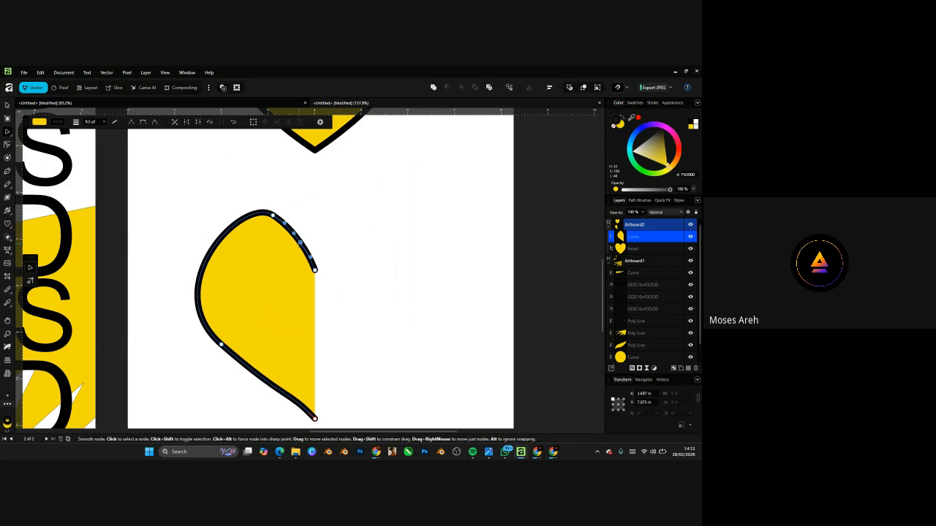
{"action": "left_click_drag", "start_coordinate": [300, 243], "coordinate": [306, 237]}
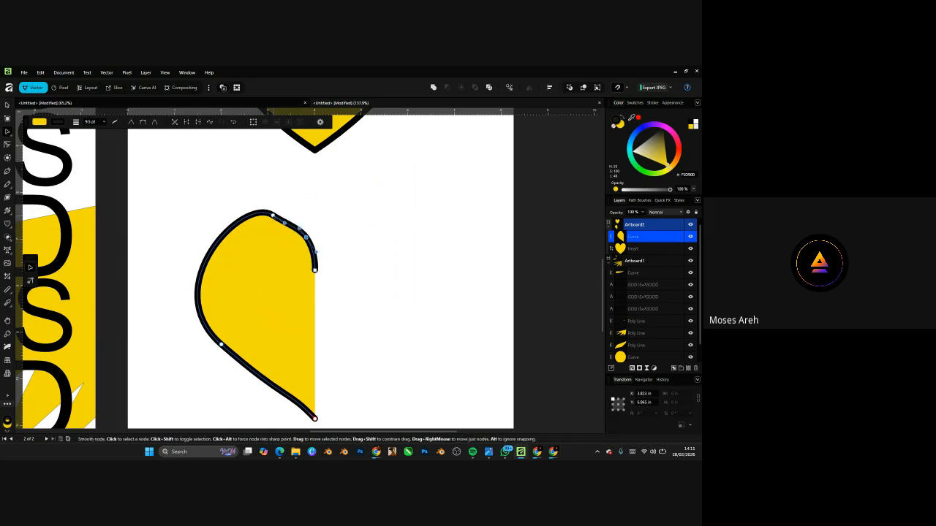
{"action": "left_click", "coordinate": [273, 216]}
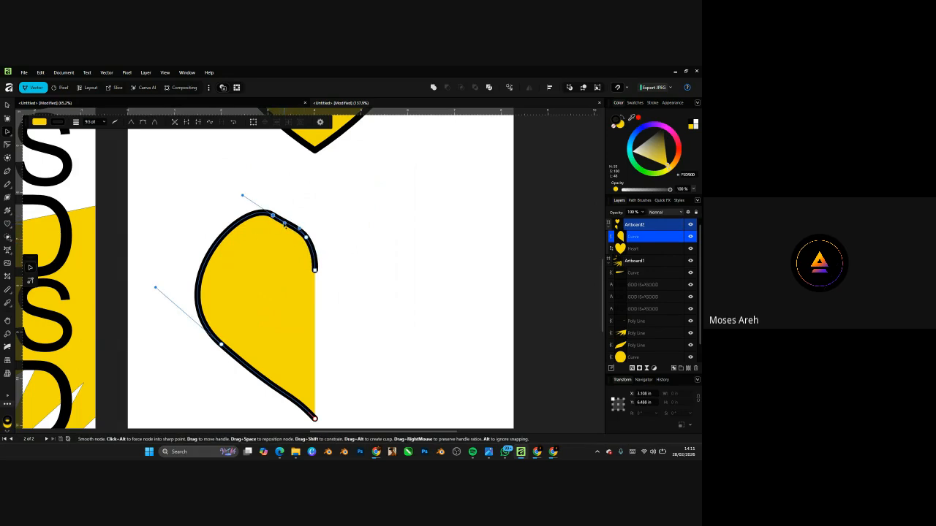
{"action": "mouse_move", "coordinate": [283, 227]}
{"action": "left_mouse_down"}
{"action": "mouse_move", "coordinate": [327, 223]}
{"action": "mouse_move", "coordinate": [296, 214]}
{"action": "left_mouse_up"}
{"action": "left_click", "coordinate": [306, 238]}
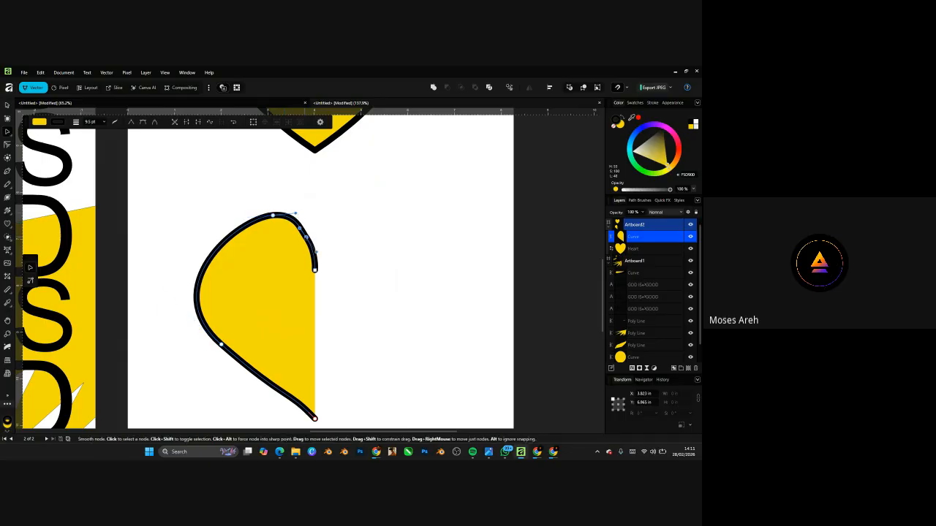
{"action": "left_click_drag", "start_coordinate": [317, 256], "coordinate": [358, 299]}
{"action": "key", "text": "ctrl+z"}
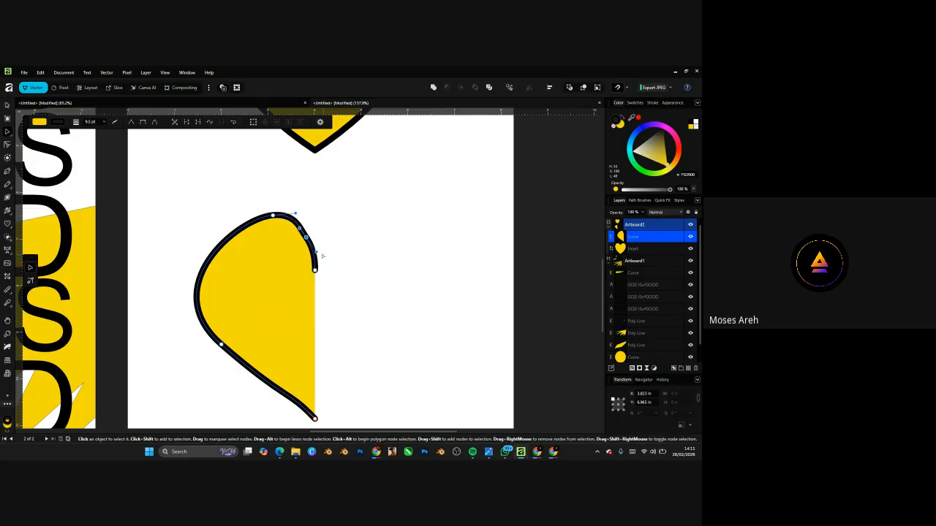
{"action": "left_click", "coordinate": [323, 256]}
{"action": "left_click", "coordinate": [306, 237]}
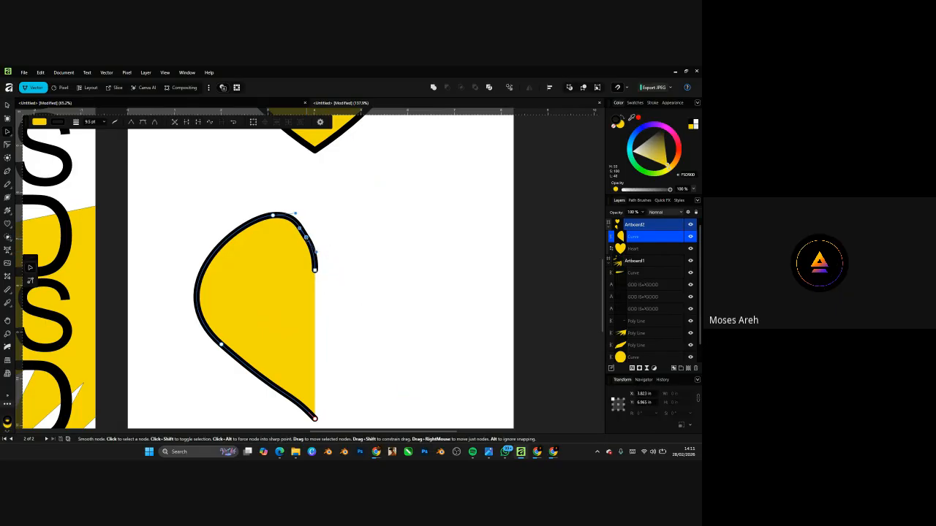
{"action": "left_click_drag", "start_coordinate": [306, 238], "coordinate": [310, 231]}
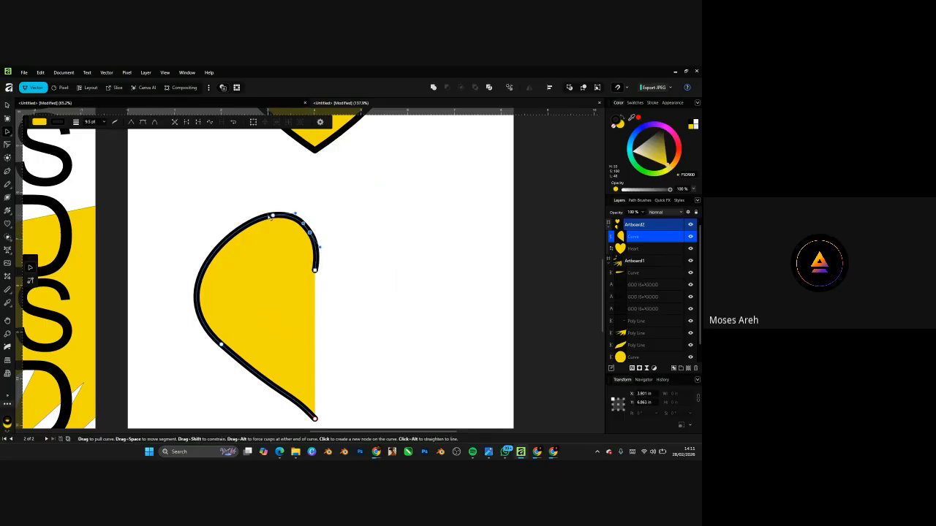
- Bulge the upper-left curve outward and bend the left side into a rounded lobe
{"action": "left_click", "coordinate": [221, 245]}
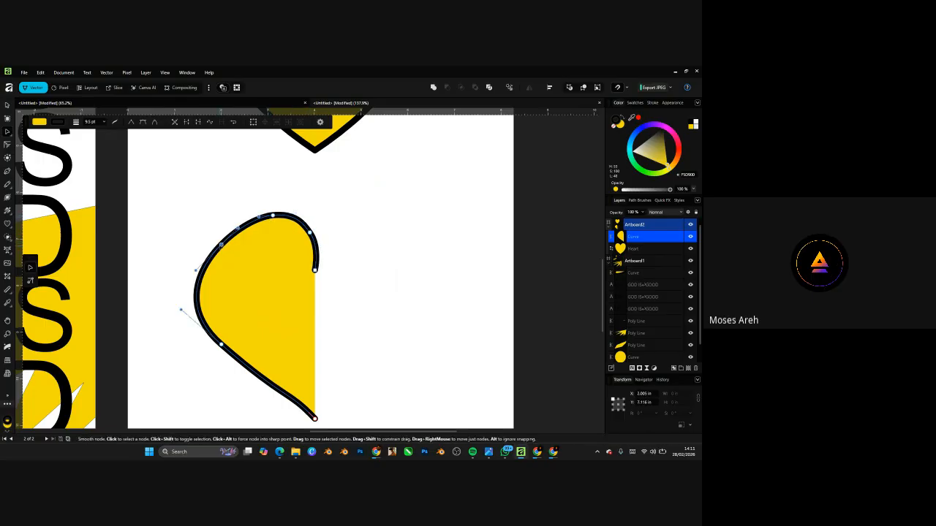
{"action": "left_click_drag", "start_coordinate": [221, 245], "coordinate": [214, 239]}
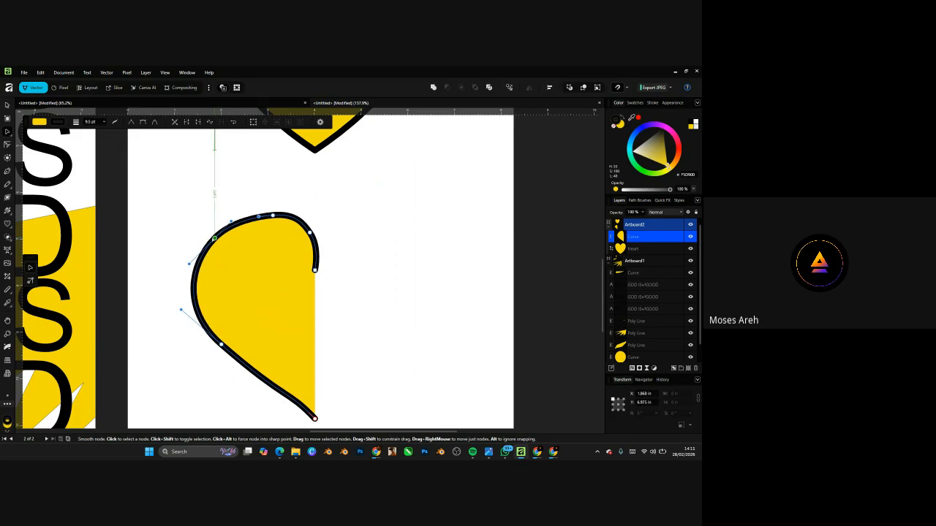
{"action": "left_click", "coordinate": [272, 216]}
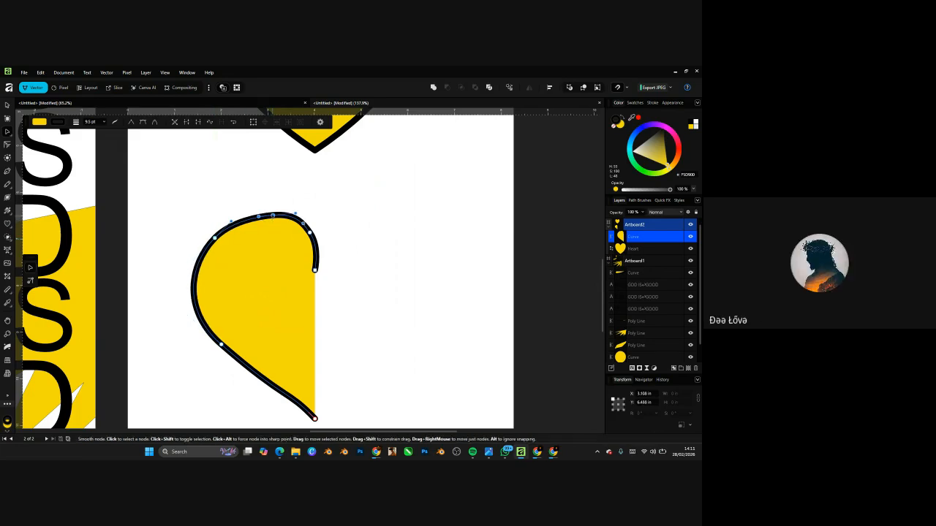
{"action": "left_click_drag", "start_coordinate": [272, 216], "coordinate": [267, 213]}
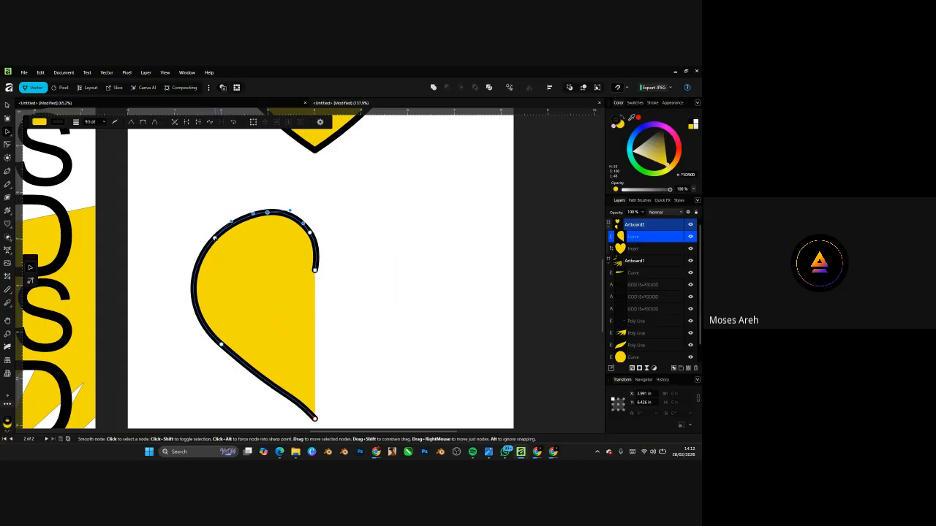
{"action": "left_click", "coordinate": [215, 238]}
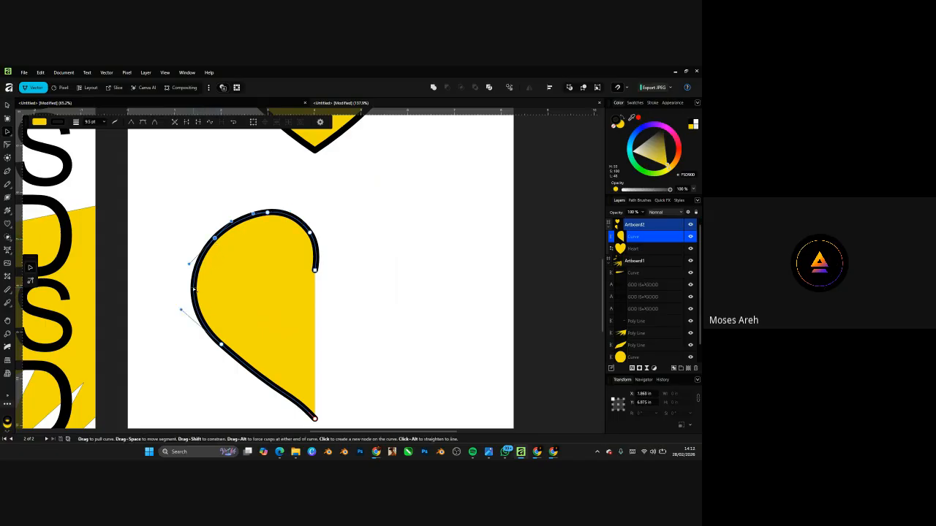
{"action": "left_click_drag", "start_coordinate": [193, 290], "coordinate": [217, 294]}
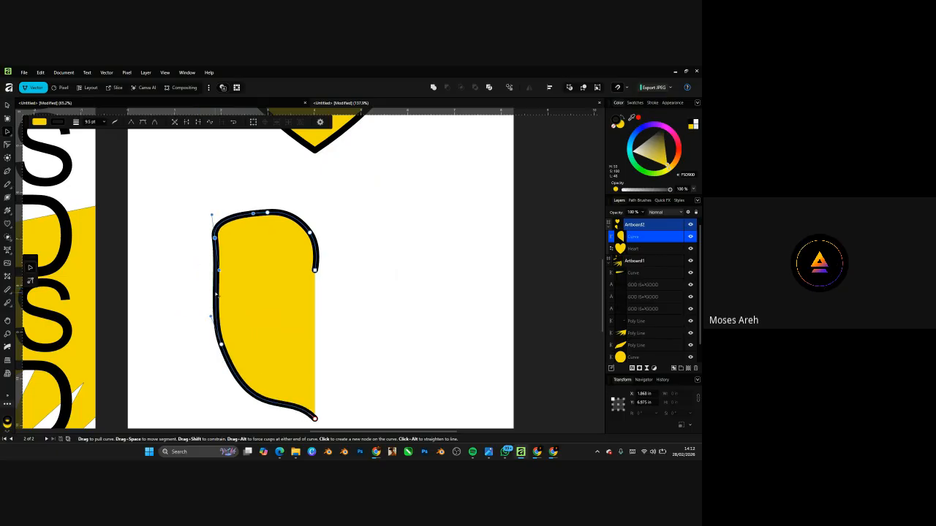
{"action": "left_click_drag", "start_coordinate": [217, 294], "coordinate": [224, 295]}
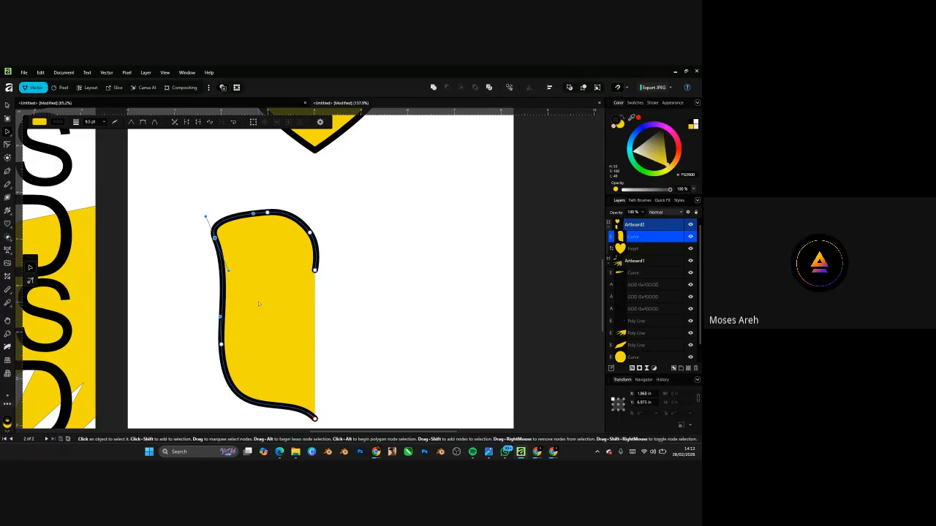
{"action": "left_click_drag", "start_coordinate": [220, 300], "coordinate": [192, 292]}
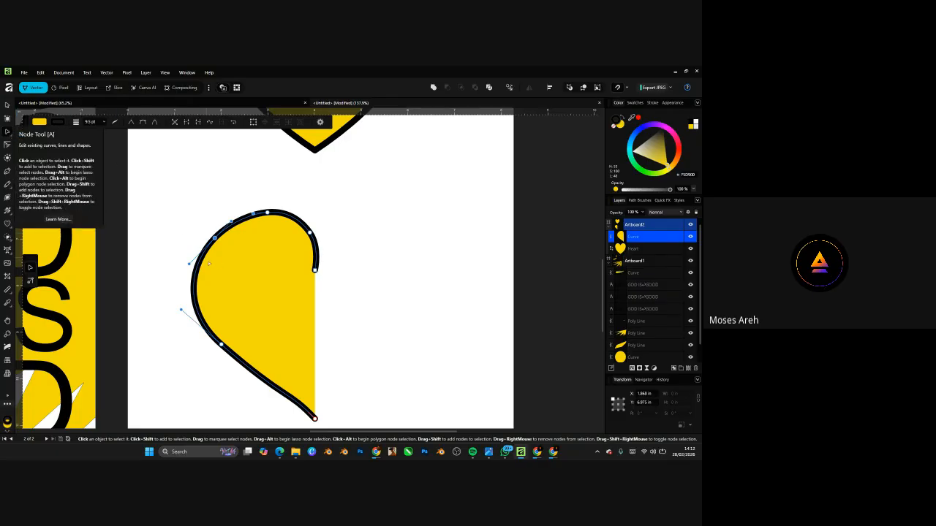
- Straighten the lower-left edge into the bottom point and move the right end node onto the centre line
{"action": "left_click", "coordinate": [194, 284]}
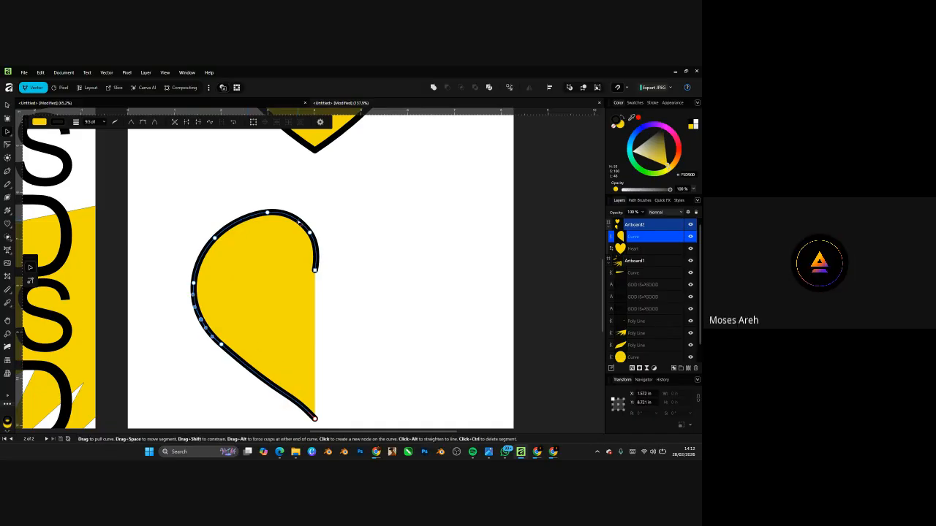
{"action": "left_click", "coordinate": [194, 283]}
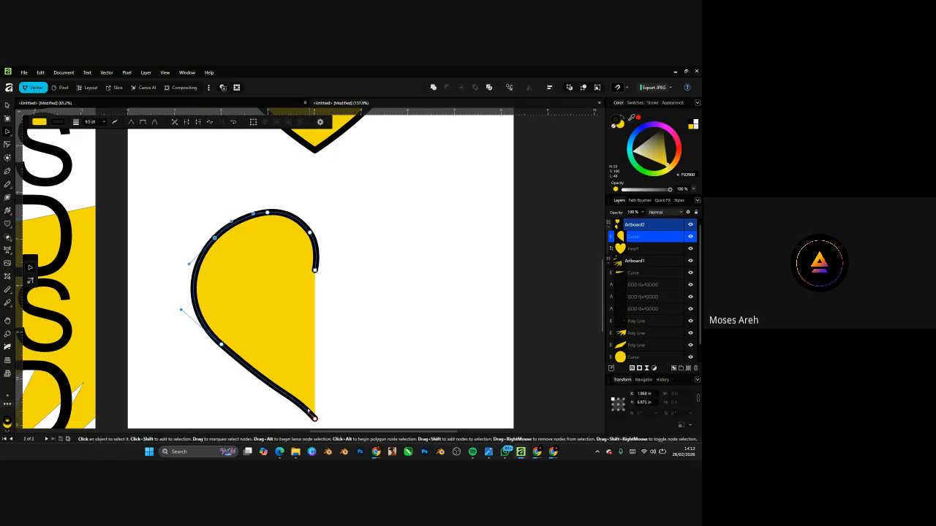
{"action": "left_click", "coordinate": [315, 419]}
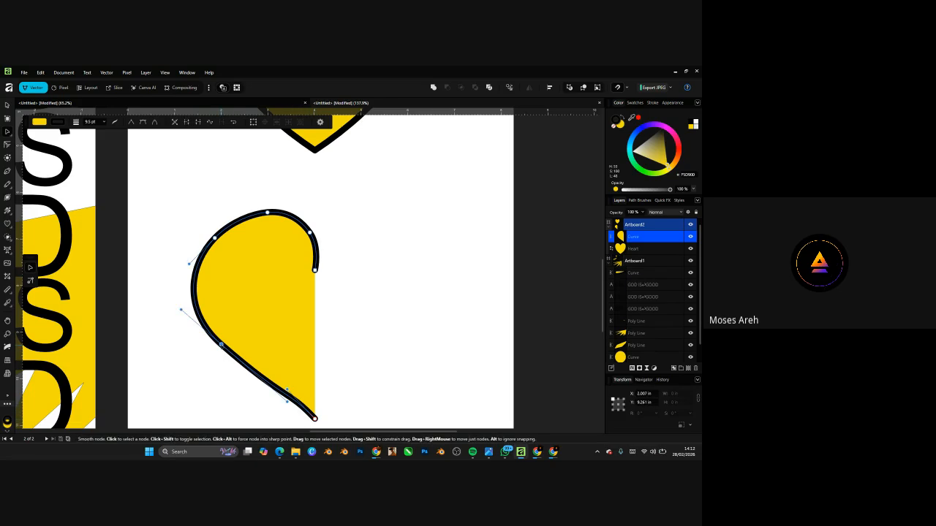
{"action": "left_click", "coordinate": [215, 239]}
{"action": "left_click", "coordinate": [268, 213]}
{"action": "left_click", "coordinate": [315, 419]}
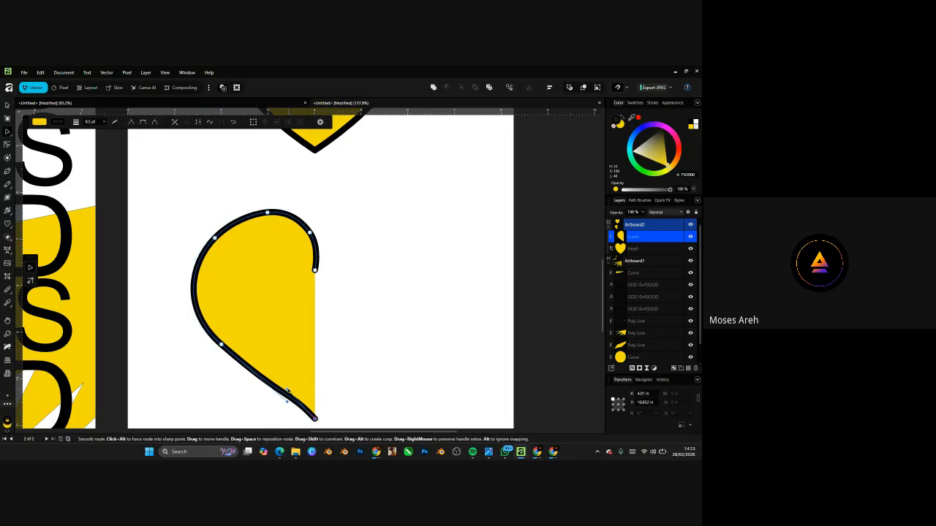
{"action": "left_click_drag", "start_coordinate": [287, 390], "coordinate": [251, 372]}
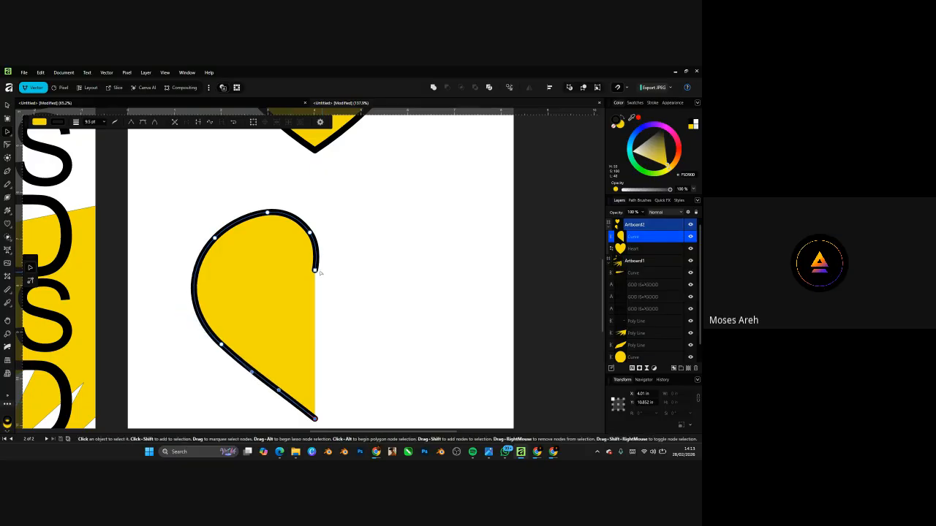
{"action": "left_click", "coordinate": [315, 270]}
{"action": "left_click_drag", "start_coordinate": [315, 270], "coordinate": [320, 259]}
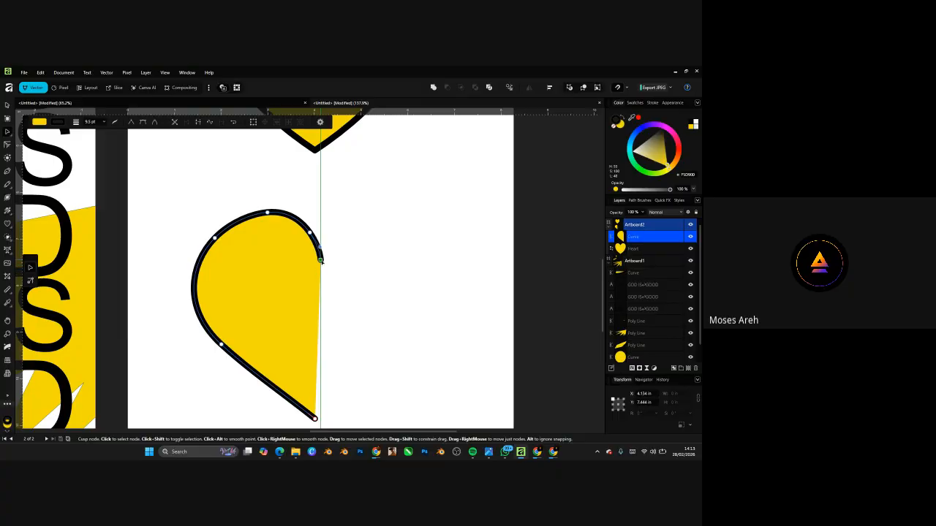
- Duplicate the half-heart to the right of the original with an Alt-drag
{"action": "scroll", "coordinate": [307, 224], "scroll_direction": "down", "scroll_amount": 5}
{"action": "scroll", "coordinate": [304, 241], "scroll_direction": "up", "scroll_amount": 3}
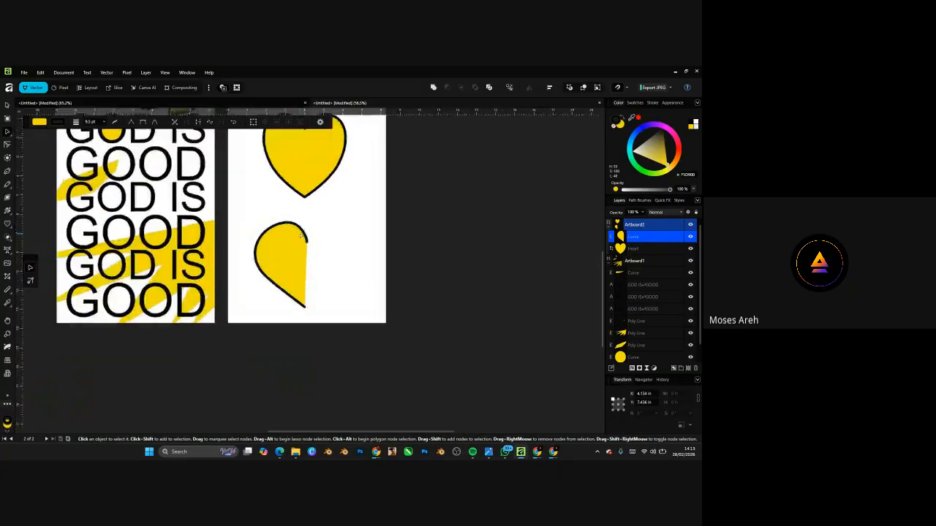
{"action": "scroll", "coordinate": [303, 241], "scroll_direction": "up", "scroll_amount": 2}
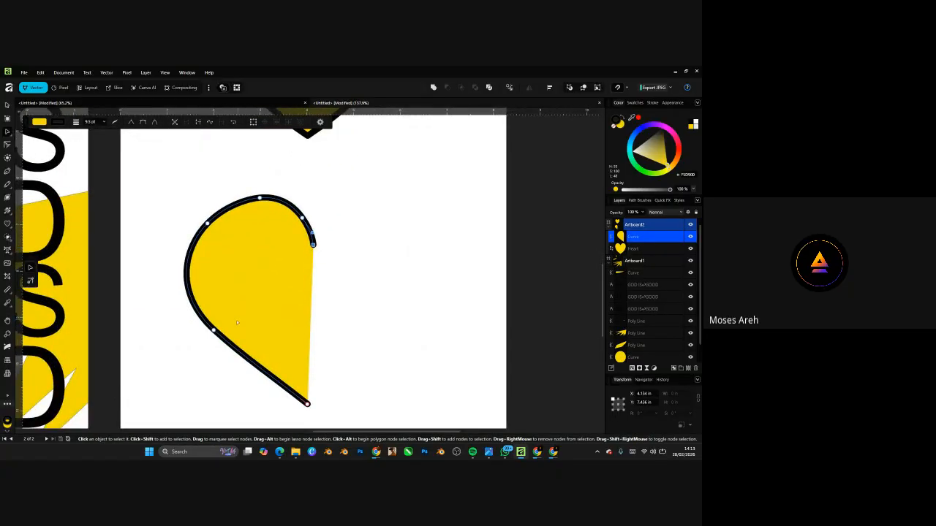
{"action": "scroll", "coordinate": [274, 350], "scroll_direction": "down", "scroll_amount": 5}
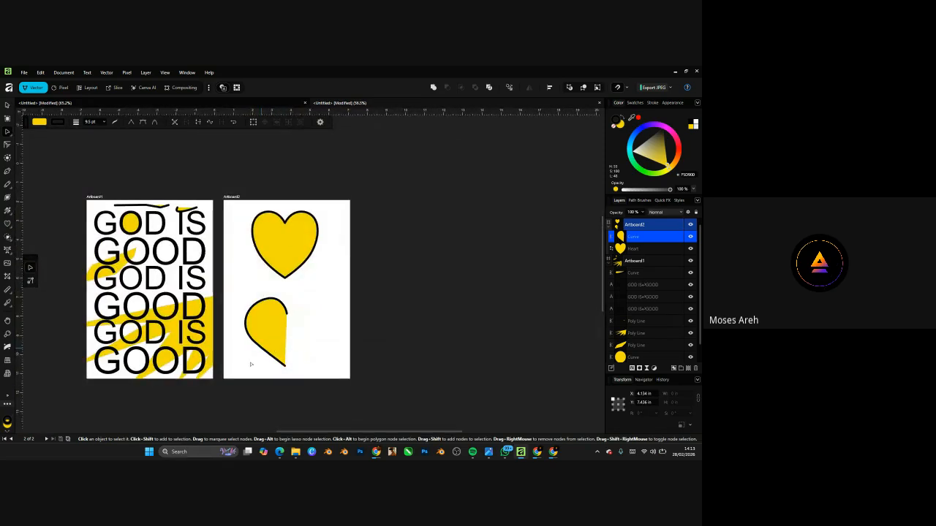
{"action": "scroll", "coordinate": [256, 351], "scroll_direction": "up", "scroll_amount": 2}
{"action": "left_click", "coordinate": [254, 335]}
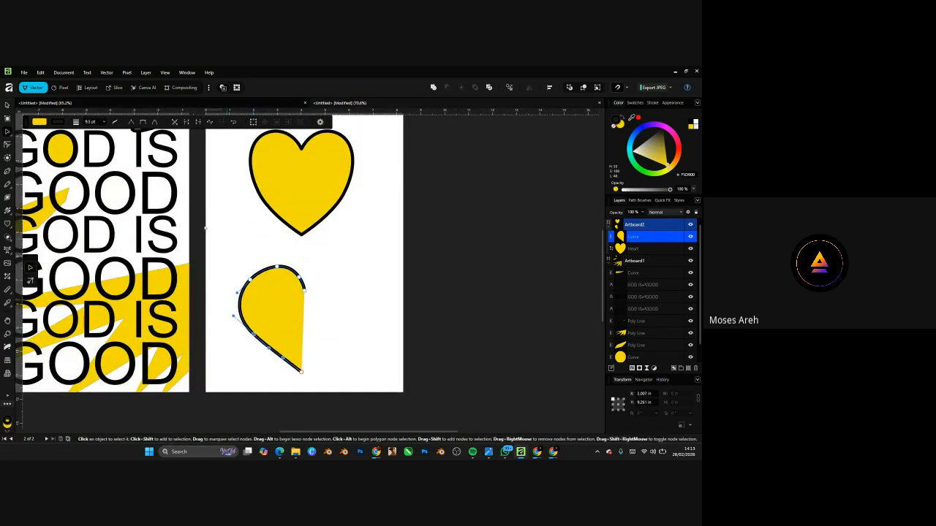
{"action": "left_click", "coordinate": [7, 105]}
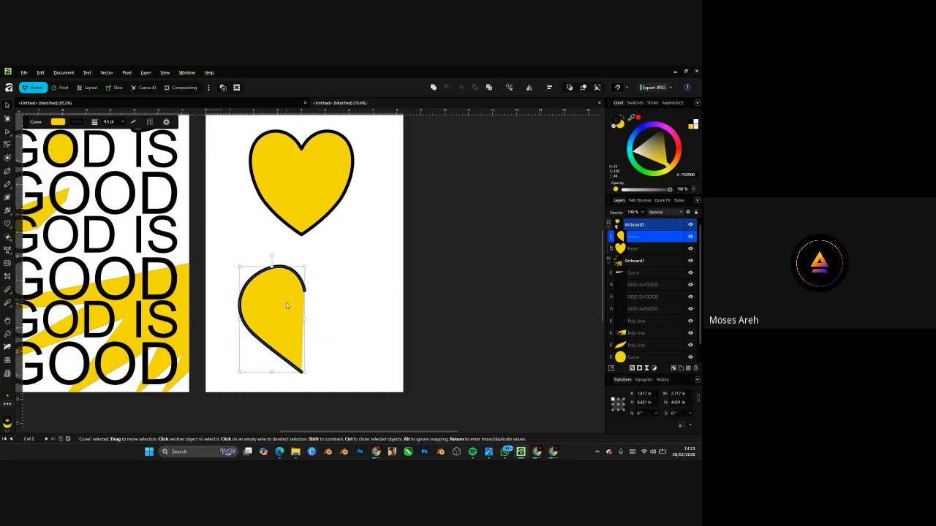
{"action": "left_click_drag", "start_coordinate": [286, 303], "coordinate": [354, 302]}
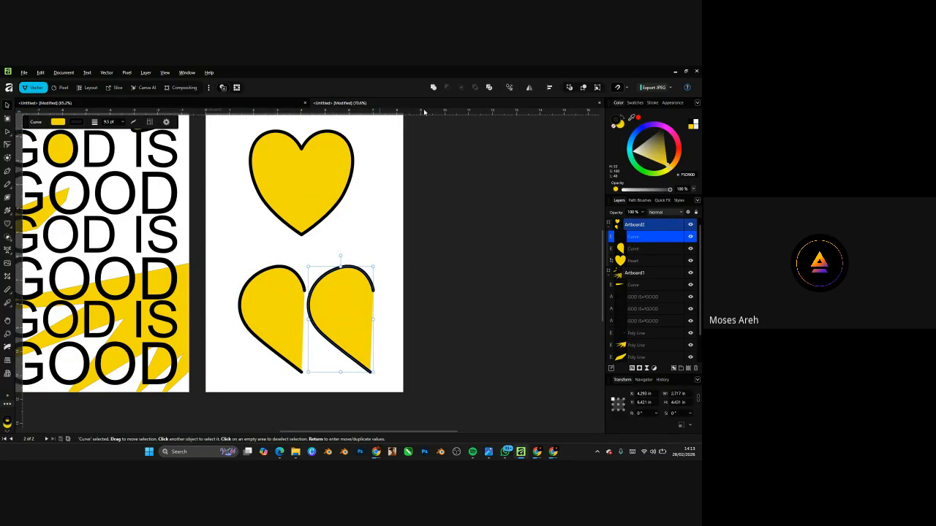
- Flip the copy horizontally and butt it against the original half to complete the heart
{"action": "left_click", "coordinate": [529, 87]}
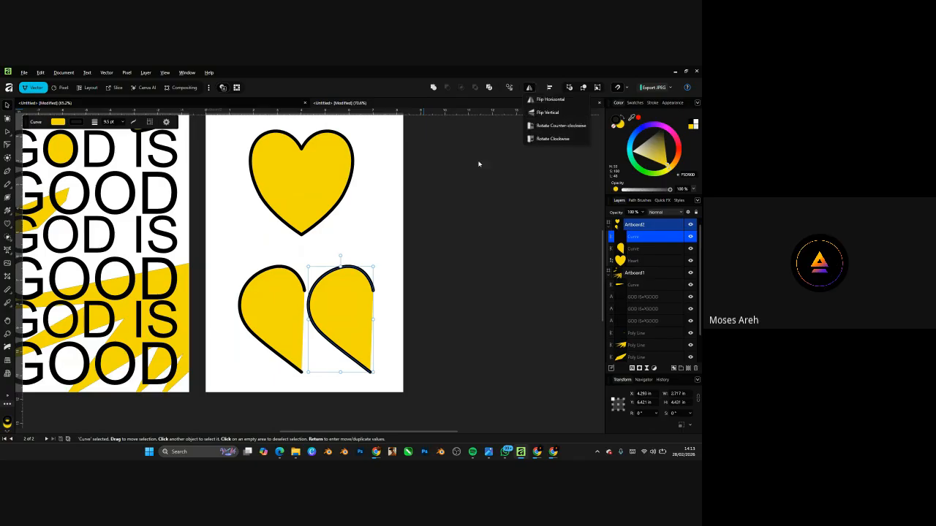
{"action": "left_click", "coordinate": [544, 99]}
{"action": "left_click_drag", "start_coordinate": [319, 313], "coordinate": [310, 307]}
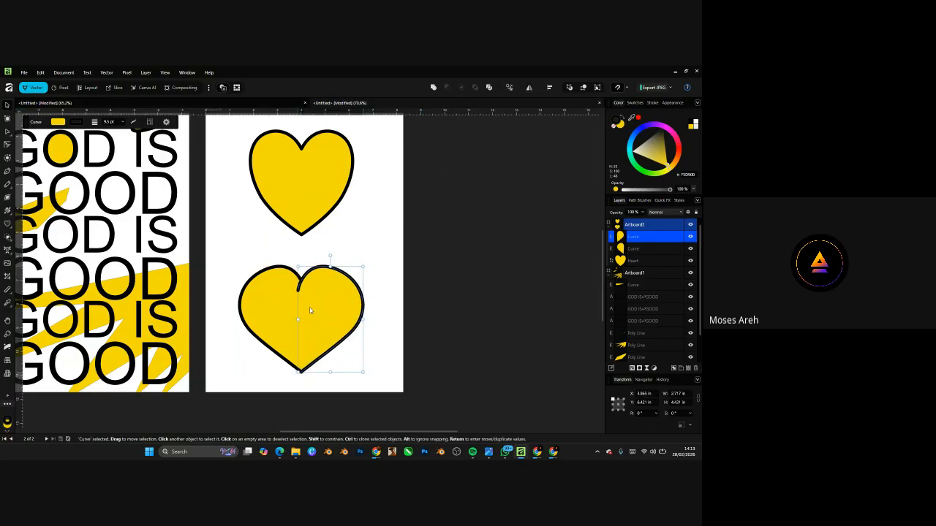
{"action": "left_click", "coordinate": [412, 265]}
{"action": "scroll", "coordinate": [409, 252], "scroll_direction": "down", "scroll_amount": 5}
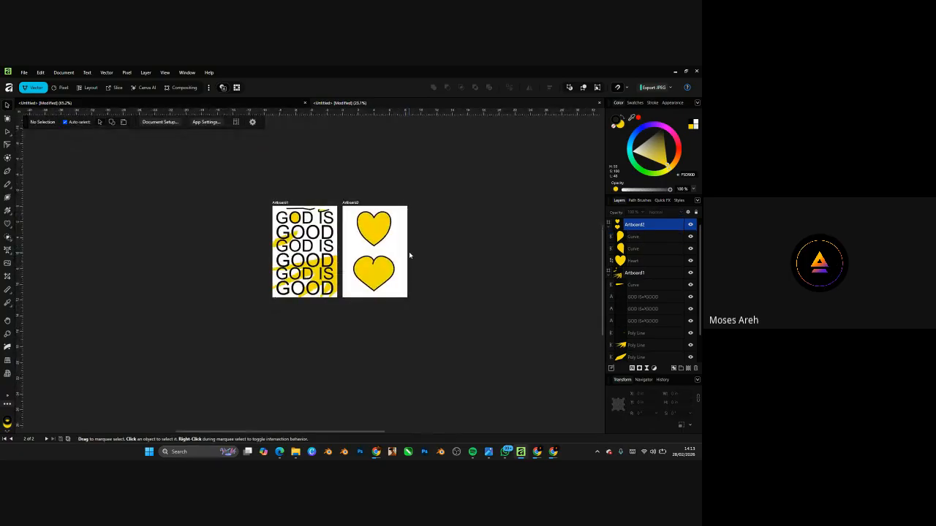
{"action": "scroll", "coordinate": [392, 267], "scroll_direction": "up", "scroll_amount": 5}
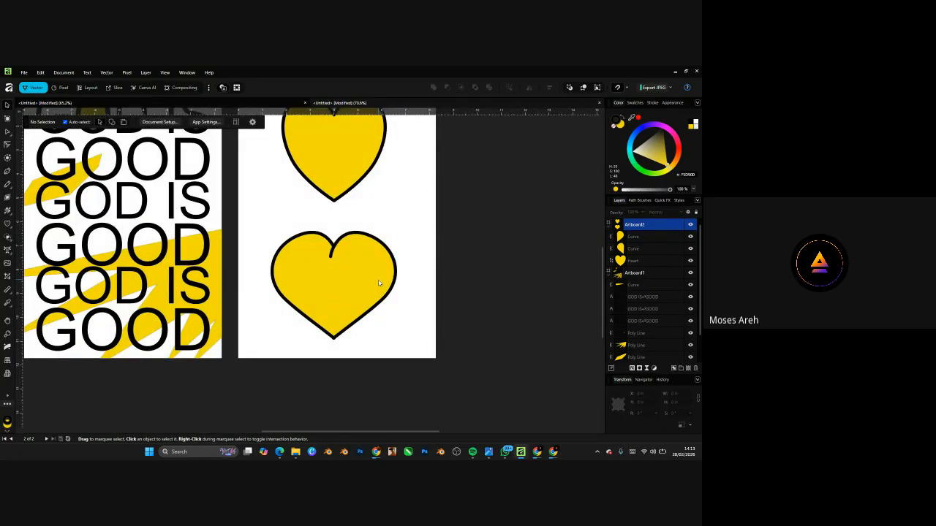
{"action": "scroll", "coordinate": [380, 285], "scroll_direction": "down", "scroll_amount": 3}
{"action": "scroll", "coordinate": [381, 292], "scroll_direction": "up", "scroll_amount": 6}
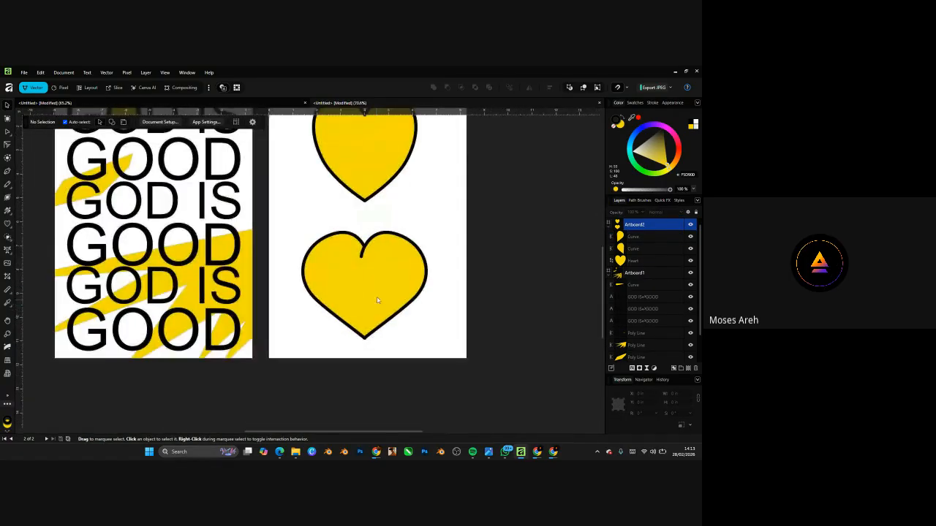
{"action": "scroll", "coordinate": [381, 301], "scroll_direction": "down", "scroll_amount": 6}
{"action": "scroll", "coordinate": [382, 337], "scroll_direction": "up", "scroll_amount": 5}
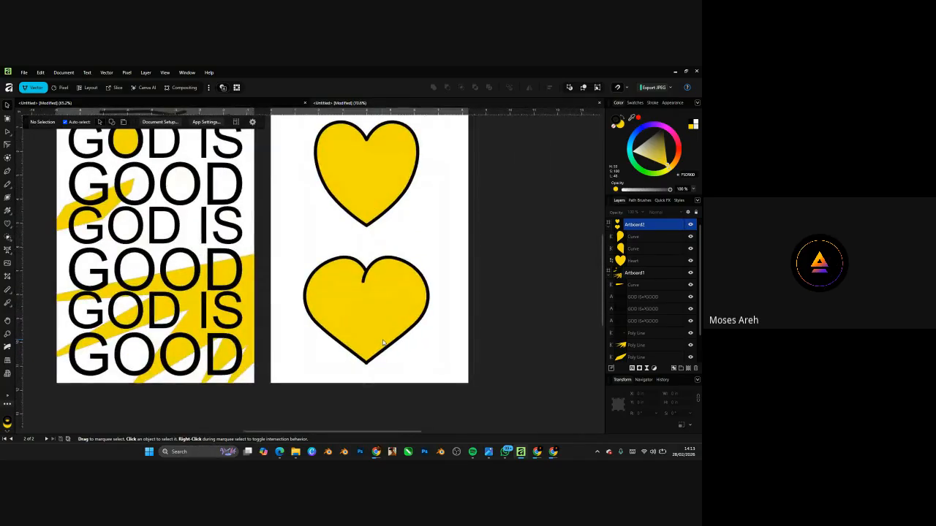
{"action": "scroll", "coordinate": [402, 300], "scroll_direction": "up", "scroll_amount": 1}
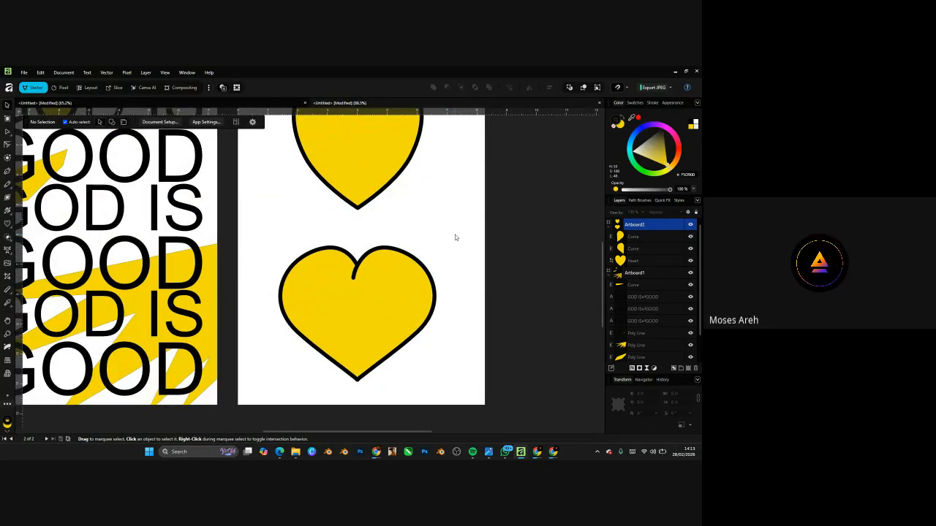
{"action": "scroll", "coordinate": [447, 251], "scroll_direction": "up", "scroll_amount": 1}
- Select both Curve halves, drag them up-left together, then leave only the right half selected
{"action": "left_click", "coordinate": [379, 281]}
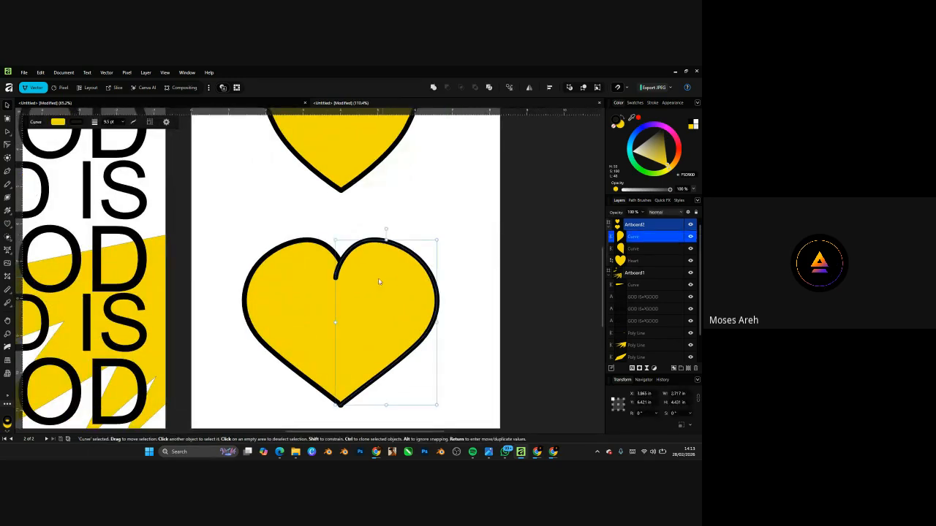
{"action": "left_click", "coordinate": [300, 270], "text": "shift"}
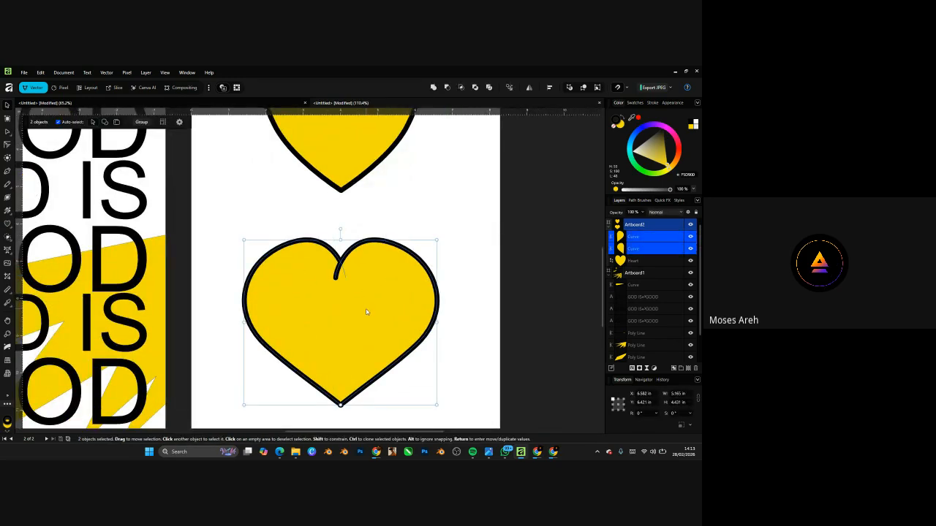
{"action": "left_click", "coordinate": [594, 253]}
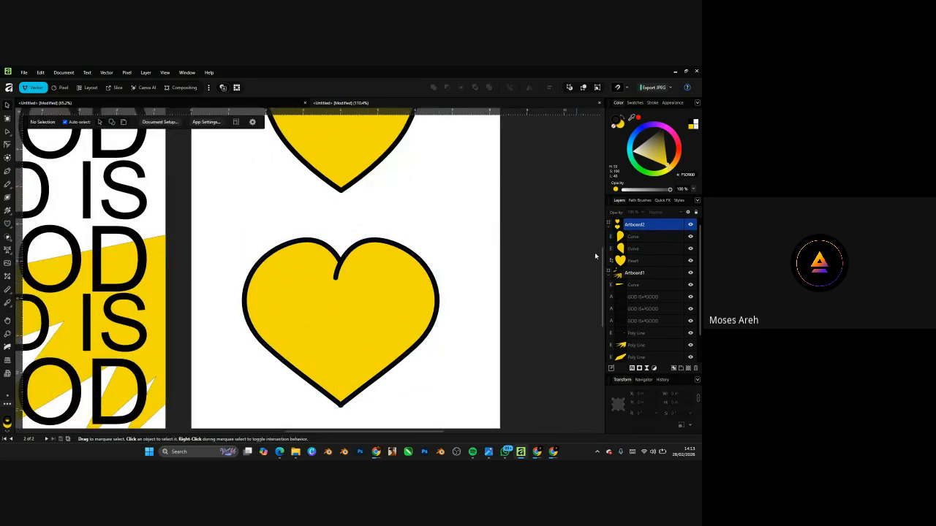
{"action": "left_click", "coordinate": [629, 237]}
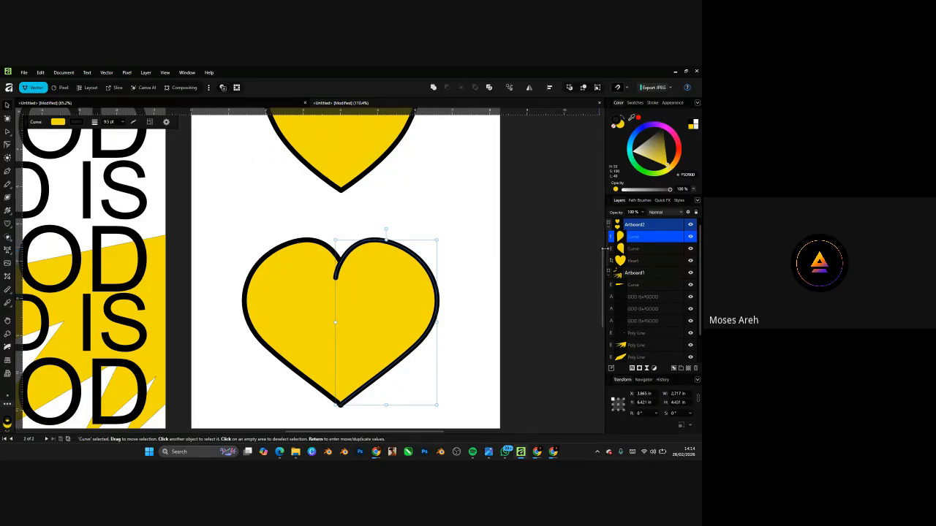
{"action": "left_click", "coordinate": [623, 249]}
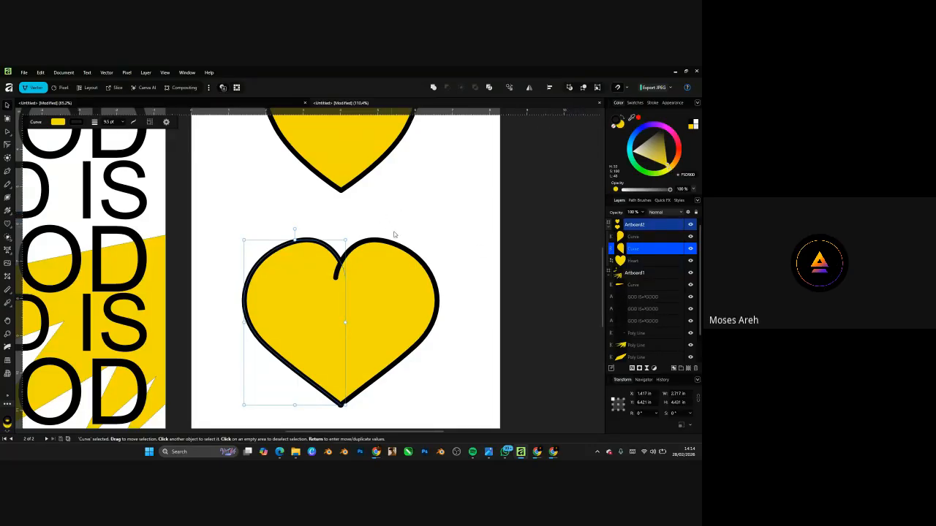
{"action": "left_click", "coordinate": [378, 274], "text": "shift"}
{"action": "left_click_drag", "start_coordinate": [340, 293], "coordinate": [321, 272]}
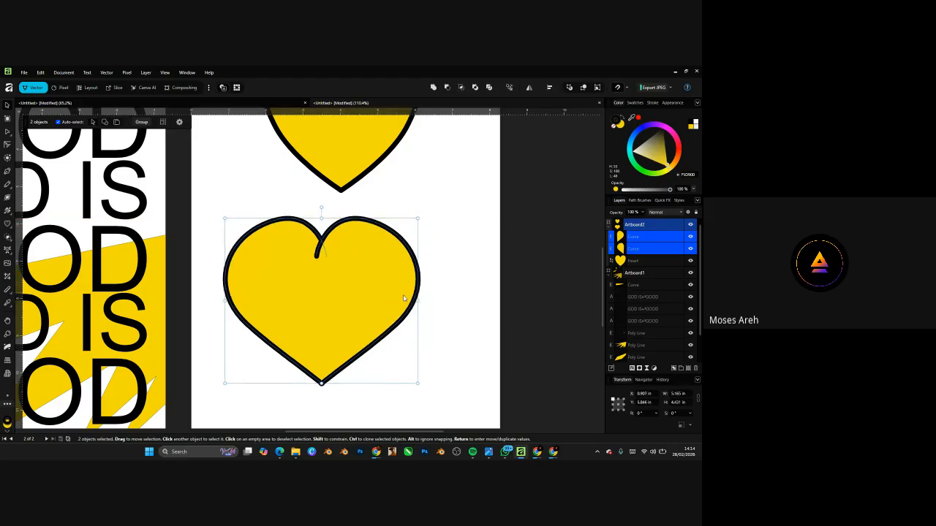
{"action": "left_click", "coordinate": [435, 276]}
{"action": "left_click", "coordinate": [335, 285]}
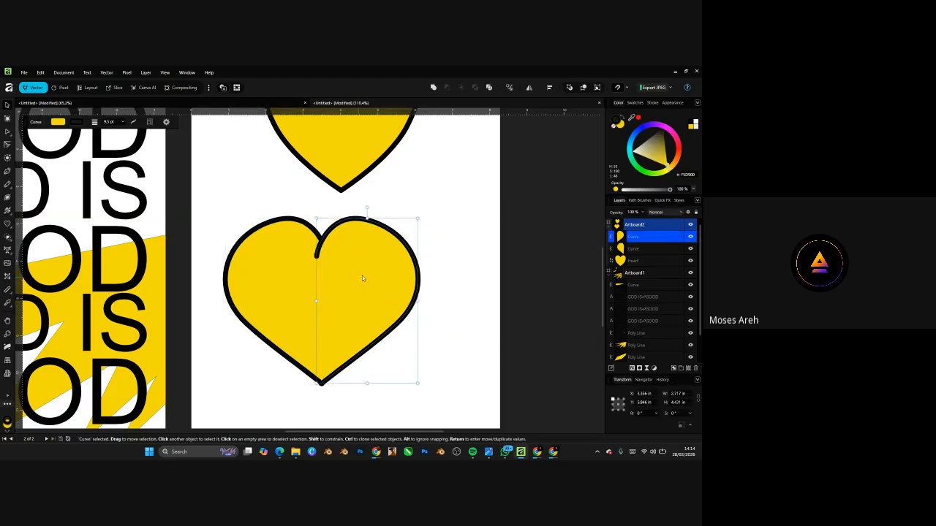
{"action": "left_click", "coordinate": [281, 259], "text": "shift"}
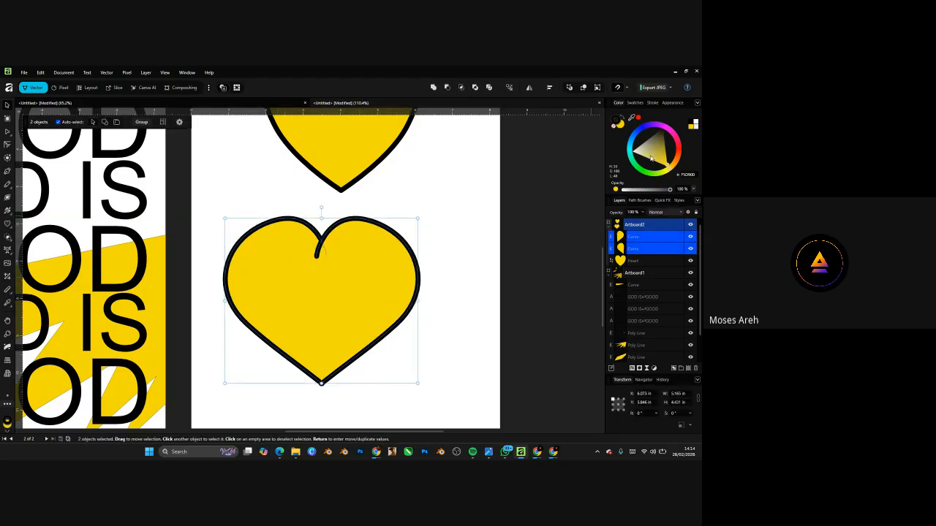
{"action": "left_click", "coordinate": [430, 279]}
{"action": "left_click", "coordinate": [406, 270]}
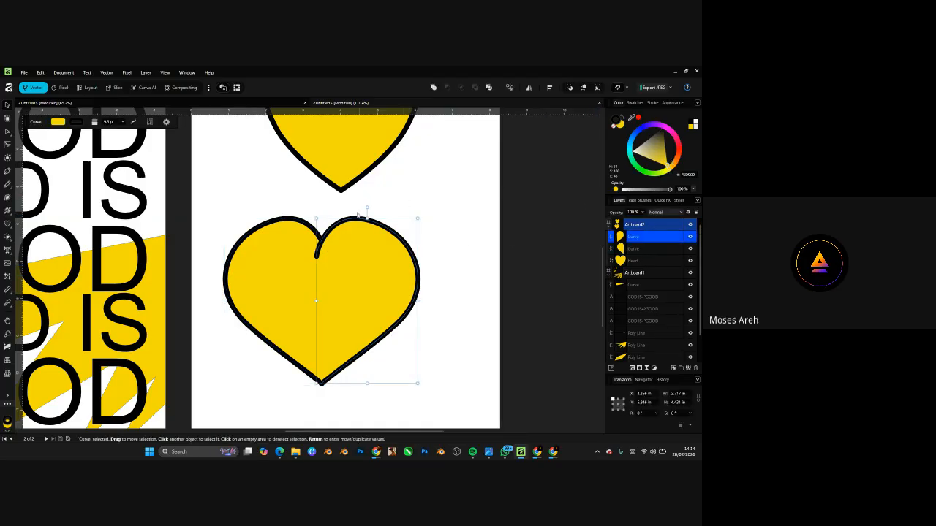
- Recolour the lower heart's right half orange, then deselect it
{"action": "left_click_drag", "start_coordinate": [673, 171], "coordinate": [675, 165]}
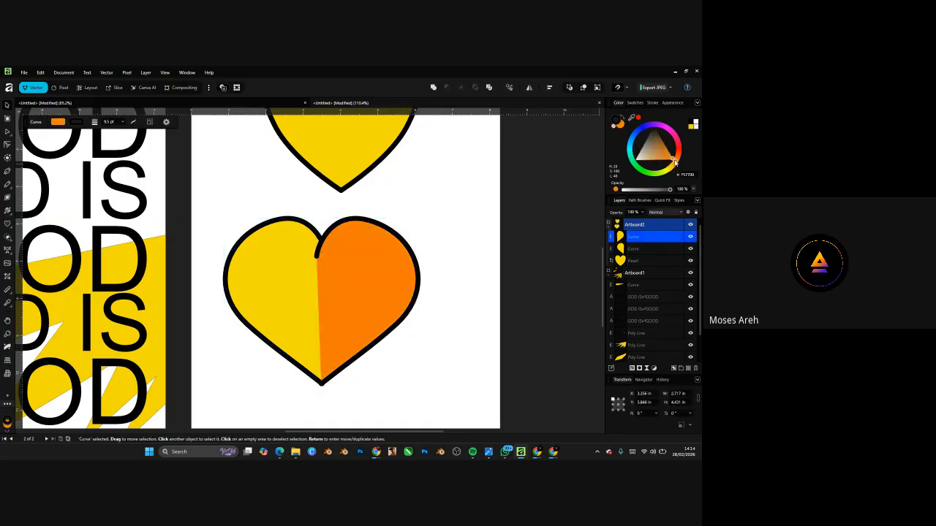
{"action": "left_click", "coordinate": [436, 257]}
{"action": "scroll", "coordinate": [380, 294], "scroll_direction": "down", "scroll_amount": 5}
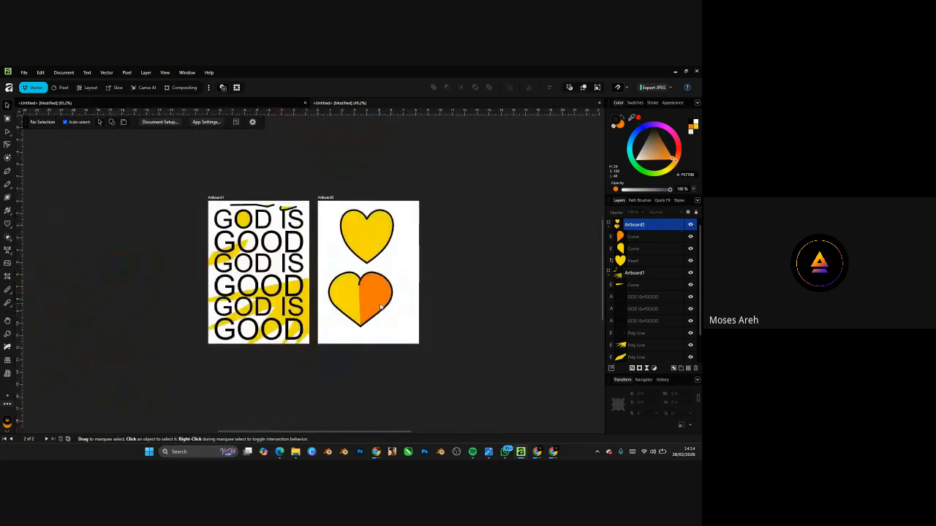
{"action": "scroll", "coordinate": [380, 295], "scroll_direction": "up", "scroll_amount": 5}
{"action": "scroll", "coordinate": [379, 300], "scroll_direction": "down", "scroll_amount": 4}
{"action": "scroll", "coordinate": [360, 315], "scroll_direction": "up", "scroll_amount": 2}
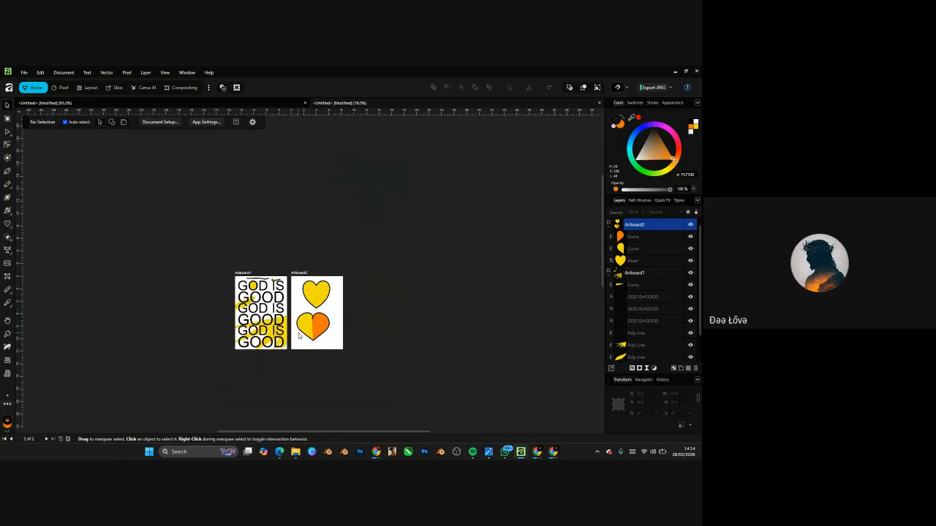
- Duplicate the two-hearts artboard and place the copy to its right
{"action": "scroll", "coordinate": [296, 314], "scroll_direction": "down", "scroll_amount": 5}
{"action": "scroll", "coordinate": [322, 326], "scroll_direction": "up", "scroll_amount": 3}
{"action": "left_click", "coordinate": [260, 197]}
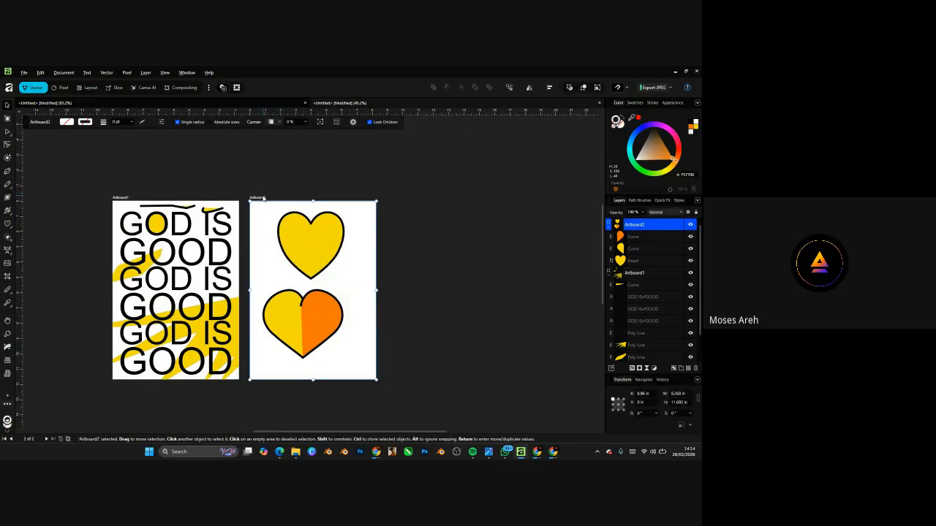
{"action": "left_click_drag", "start_coordinate": [296, 199], "coordinate": [504, 199]}
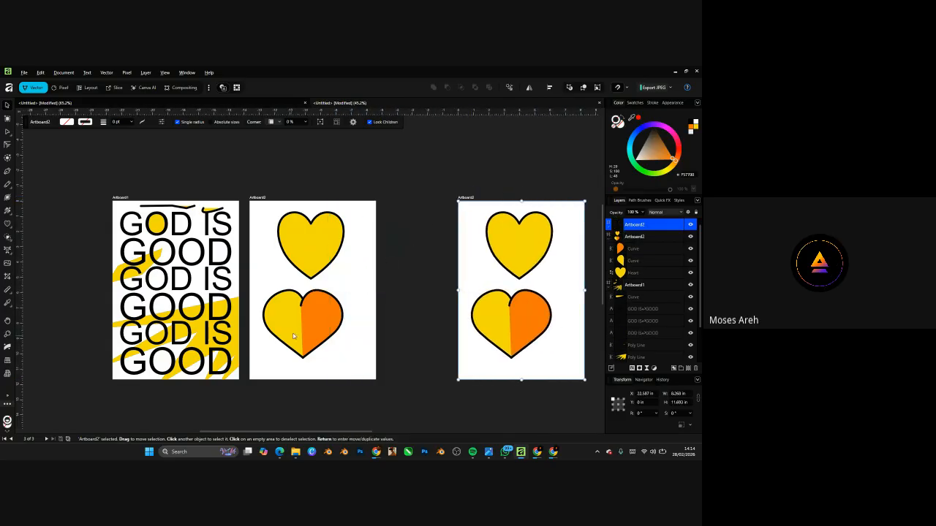
{"action": "scroll", "coordinate": [296, 333], "scroll_direction": "up", "scroll_amount": 3}
- Fit all three artboards in view and select the orange and yellow heart halves
{"action": "left_click", "coordinate": [329, 319]}
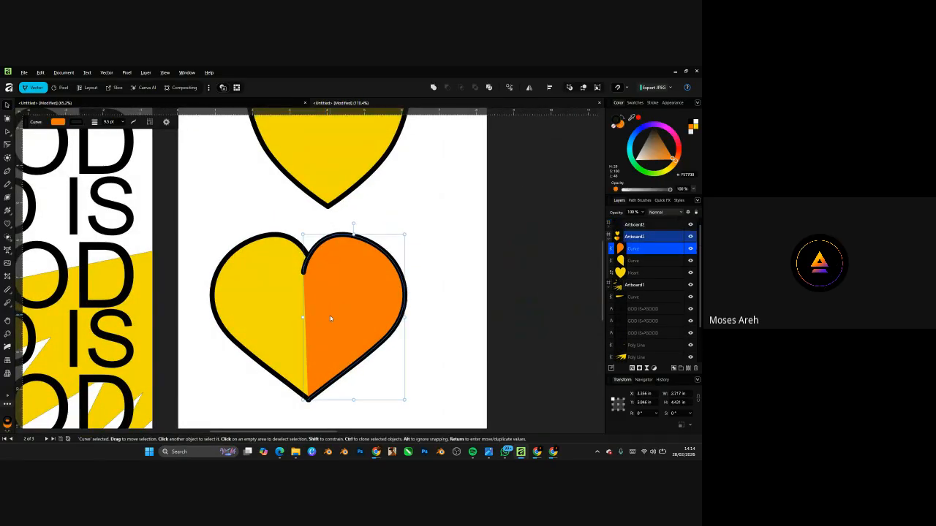
{"action": "key", "text": "ctrl+0"}
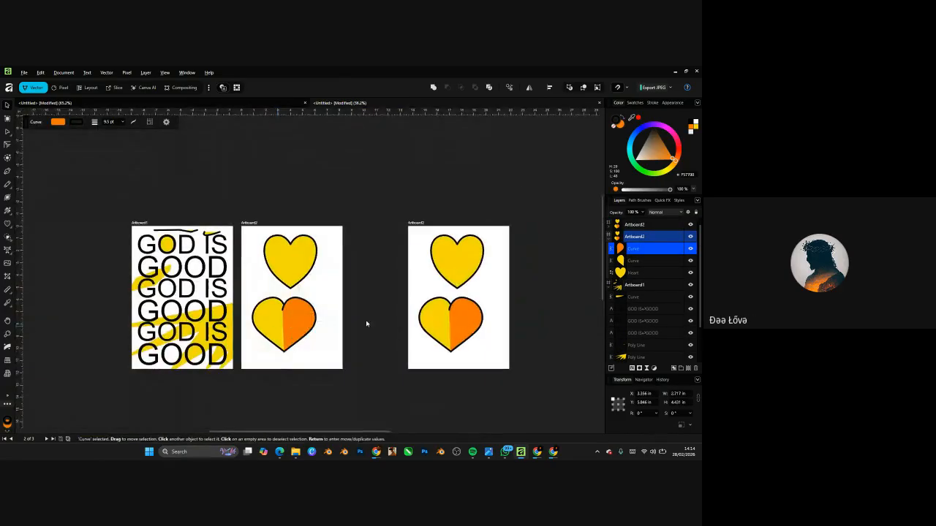
{"action": "scroll", "coordinate": [460, 336], "scroll_direction": "up", "scroll_amount": 1}
{"action": "scroll", "coordinate": [457, 335], "scroll_direction": "up", "scroll_amount": 3}
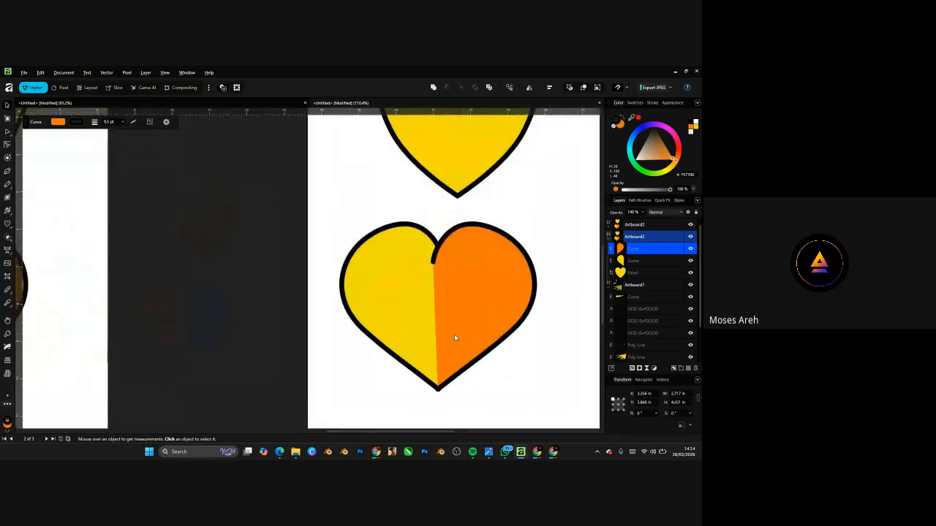
{"action": "scroll", "coordinate": [472, 331], "scroll_direction": "down", "scroll_amount": 3}
{"action": "scroll", "coordinate": [302, 323], "scroll_direction": "up", "scroll_amount": 3}
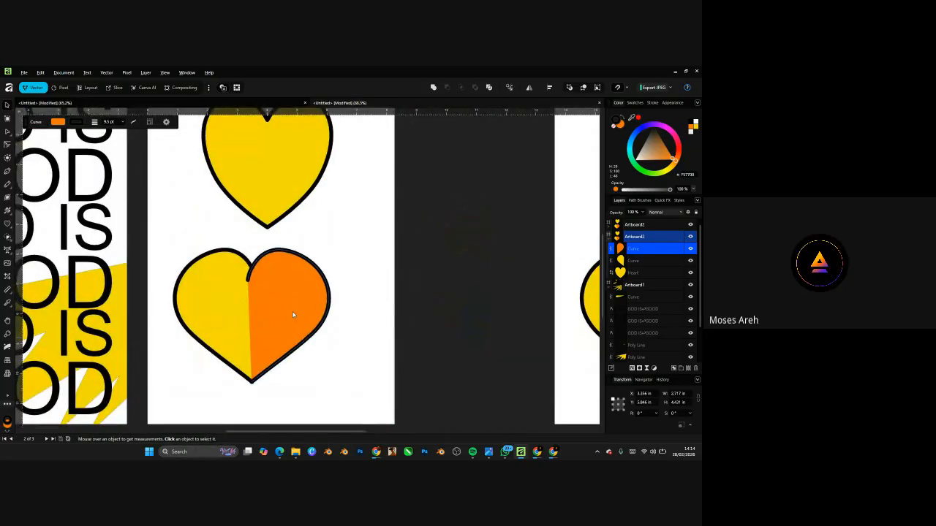
{"action": "scroll", "coordinate": [249, 331], "scroll_direction": "up", "scroll_amount": 2}
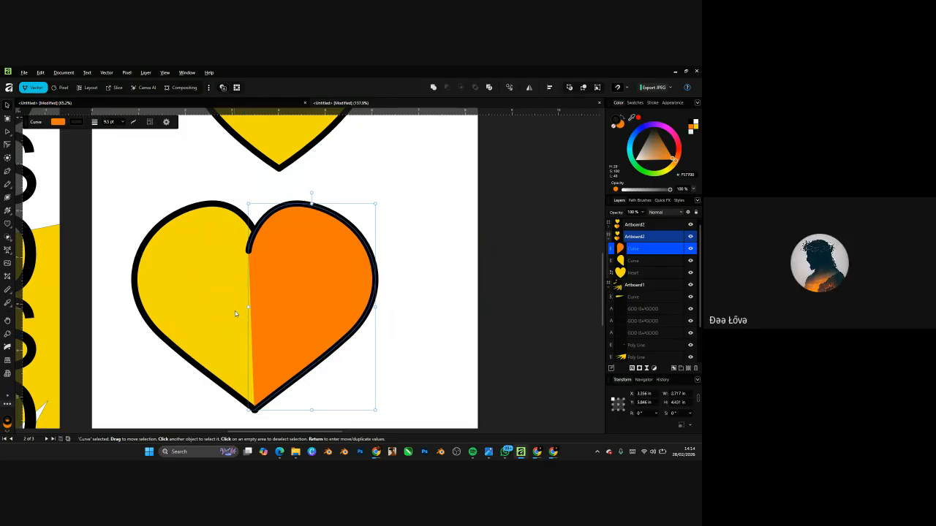
{"action": "scroll", "coordinate": [288, 307], "scroll_direction": "down", "scroll_amount": 4}
{"action": "scroll", "coordinate": [287, 302], "scroll_direction": "up", "scroll_amount": 3}
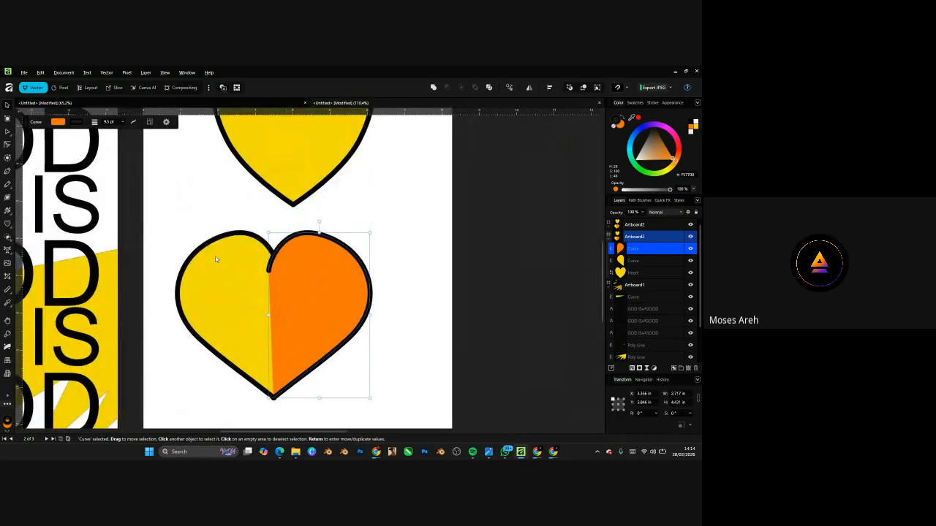
{"action": "left_click", "coordinate": [230, 272], "text": "shift"}
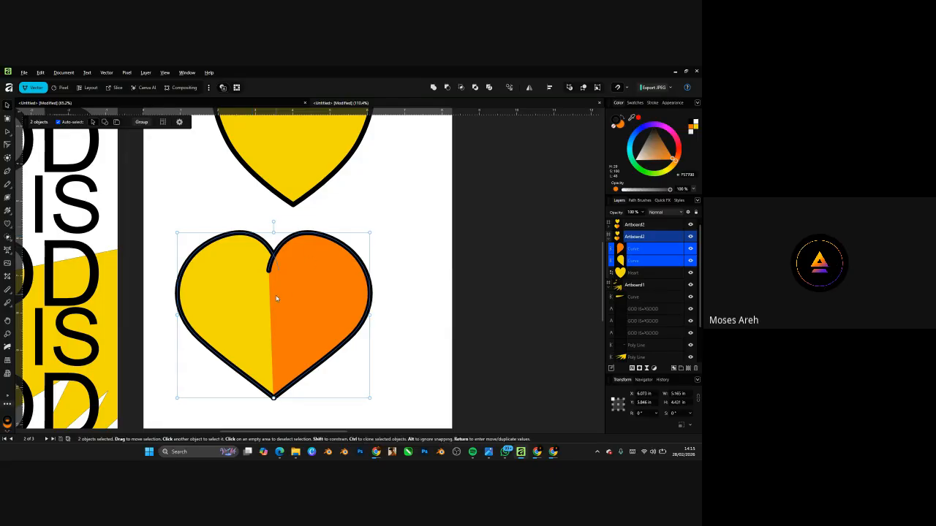
- Nudge the whole two-tone heart slightly up and to the right
{"action": "left_click_drag", "start_coordinate": [284, 294], "coordinate": [296, 288]}
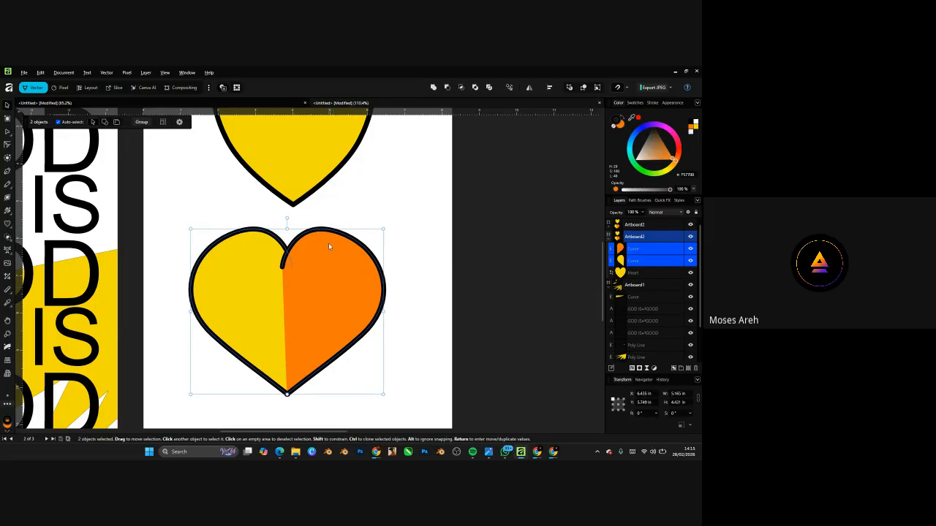
{"action": "scroll", "coordinate": [233, 320], "scroll_direction": "down", "scroll_amount": 3}
{"action": "scroll", "coordinate": [369, 309], "scroll_direction": "up", "scroll_amount": 2}
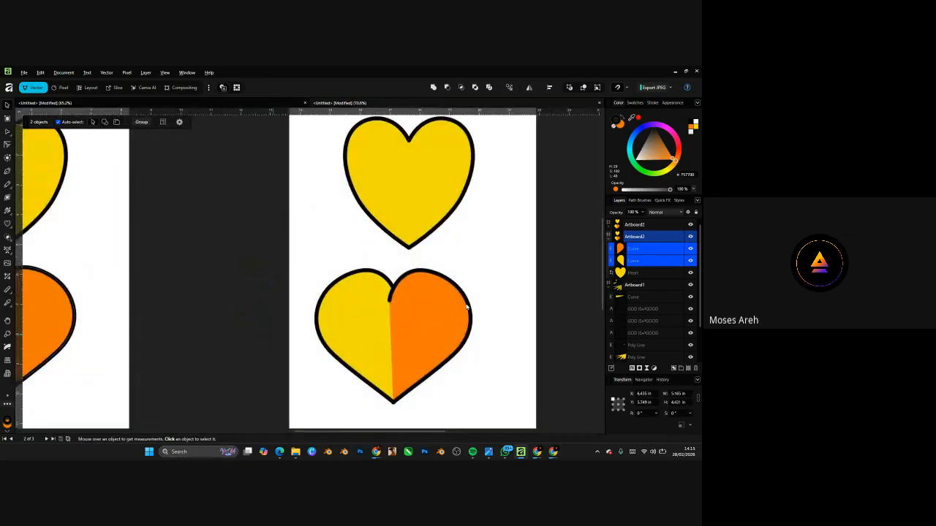
{"action": "scroll", "coordinate": [465, 308], "scroll_direction": "down", "scroll_amount": 3}
{"action": "scroll", "coordinate": [387, 339], "scroll_direction": "up", "scroll_amount": 5}
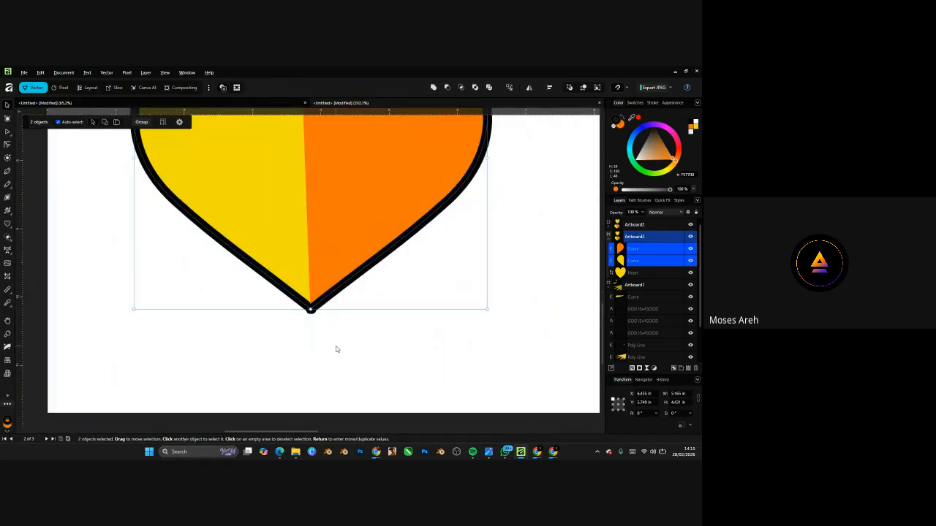
{"action": "scroll", "coordinate": [336, 349], "scroll_direction": "down", "scroll_amount": 4}
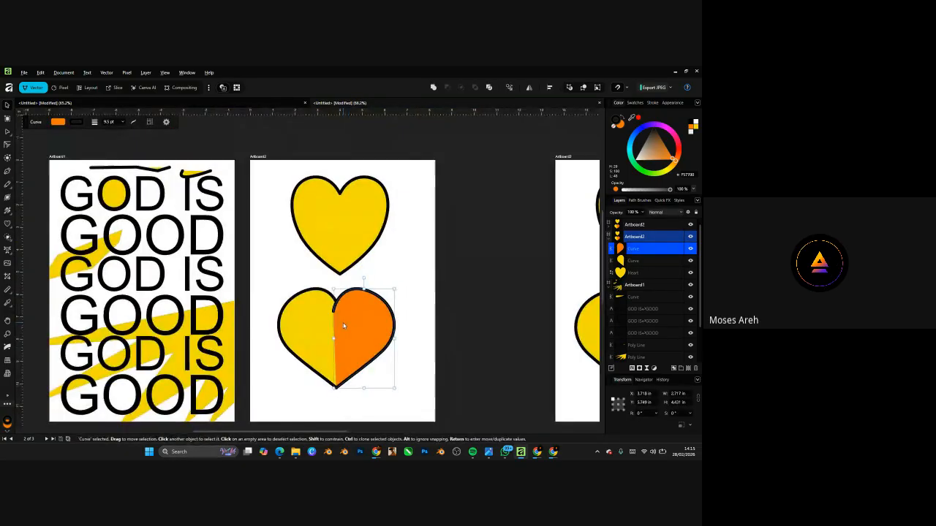
- Pull the orange half away from the yellow half, then select both halves together
{"action": "mouse_move", "coordinate": [351, 326]}
{"action": "left_mouse_down"}
{"action": "mouse_move", "coordinate": [398, 318]}
{"action": "mouse_move", "coordinate": [340, 319]}
{"action": "left_mouse_up"}
{"action": "scroll", "coordinate": [343, 354], "scroll_direction": "up", "scroll_amount": 2}
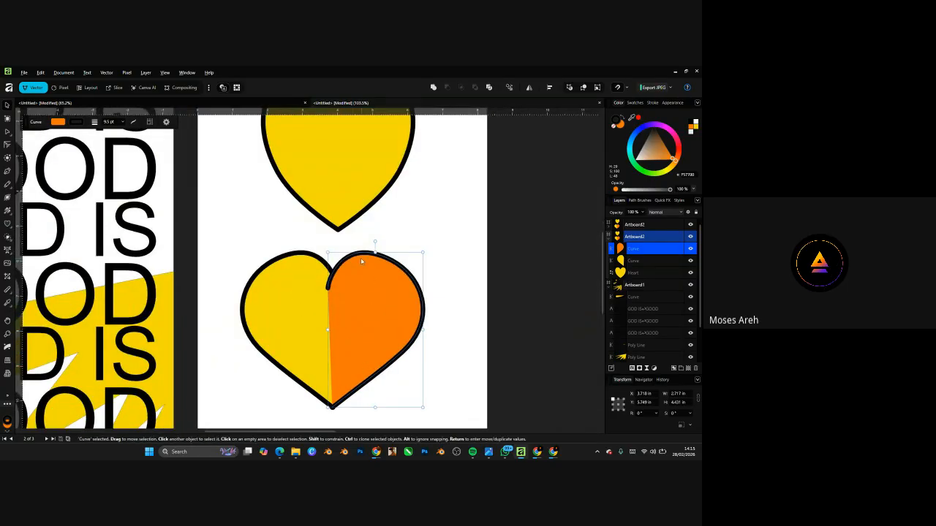
{"action": "scroll", "coordinate": [357, 278], "scroll_direction": "down", "scroll_amount": 3}
{"action": "scroll", "coordinate": [352, 297], "scroll_direction": "up", "scroll_amount": 2}
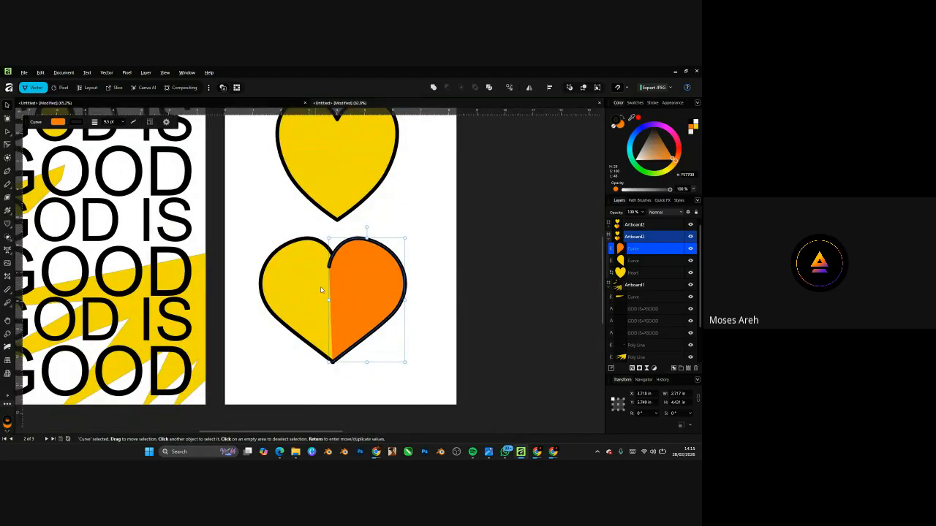
{"action": "scroll", "coordinate": [373, 302], "scroll_direction": "up", "scroll_amount": 2}
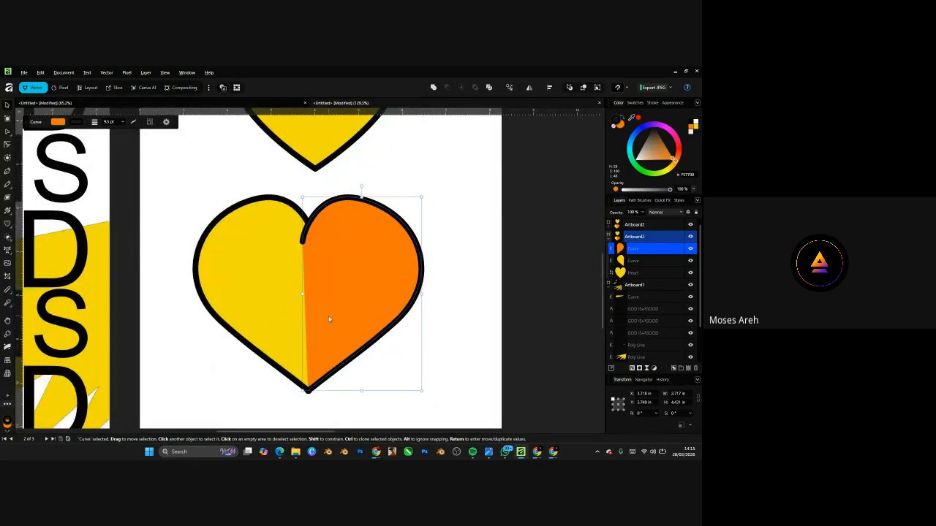
{"action": "left_click", "coordinate": [263, 271], "text": "shift"}
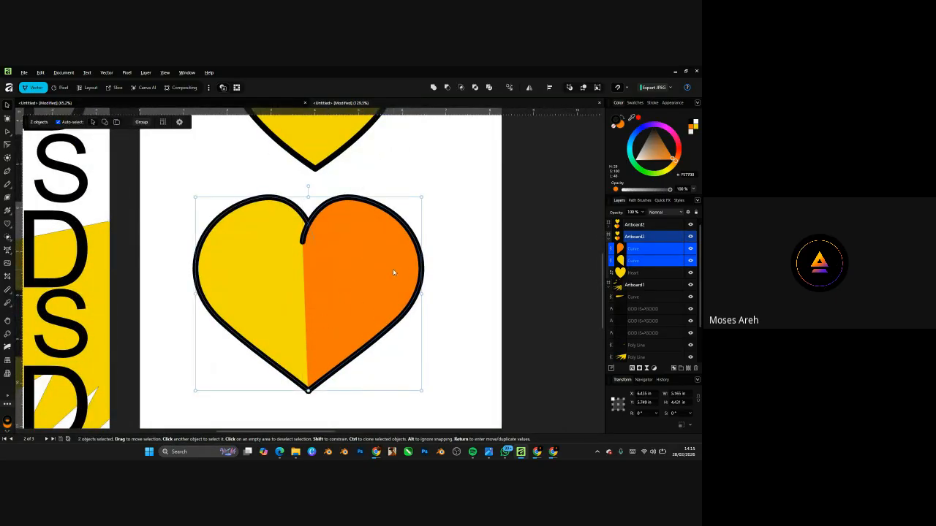
- Reselect the orange and yellow halves and use Shape Builder to make the right half area a new shape
{"action": "left_click", "coordinate": [7, 237]}
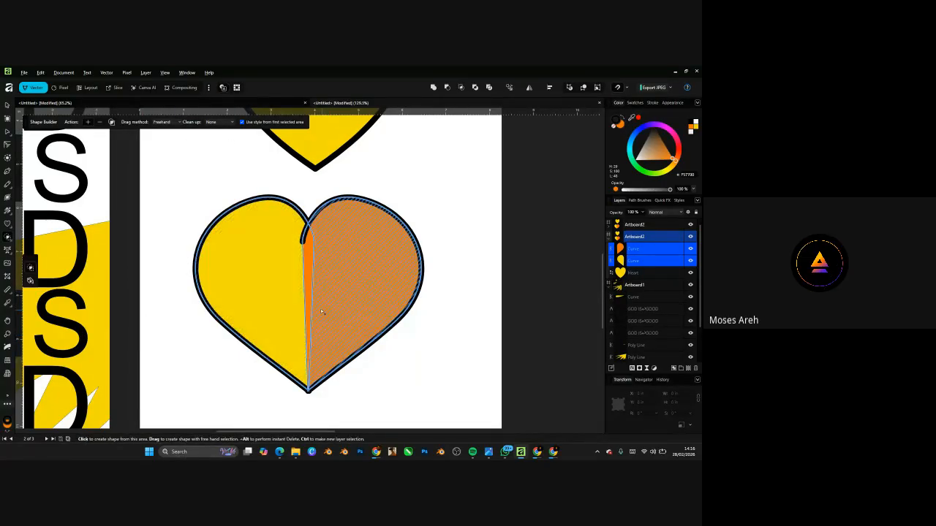
{"action": "scroll", "coordinate": [305, 306], "scroll_direction": "up", "scroll_amount": 2}
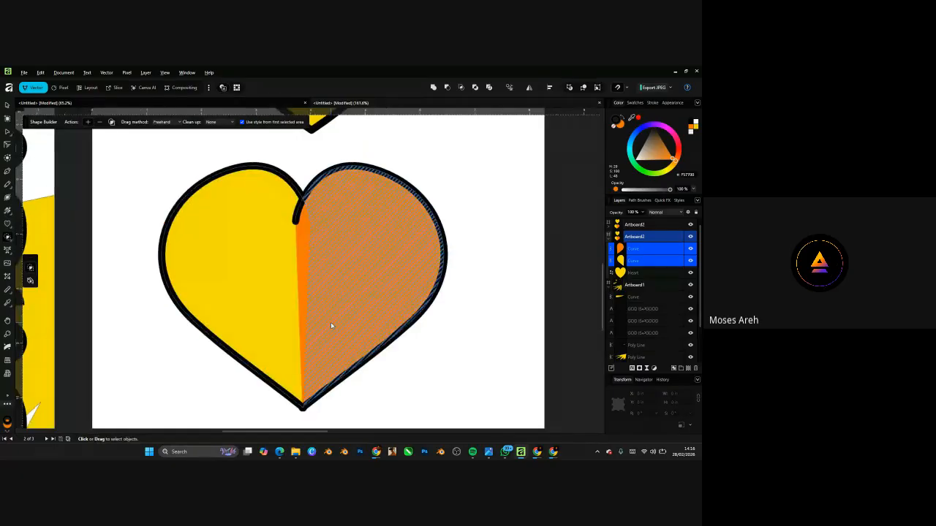
{"action": "left_click", "coordinate": [7, 104]}
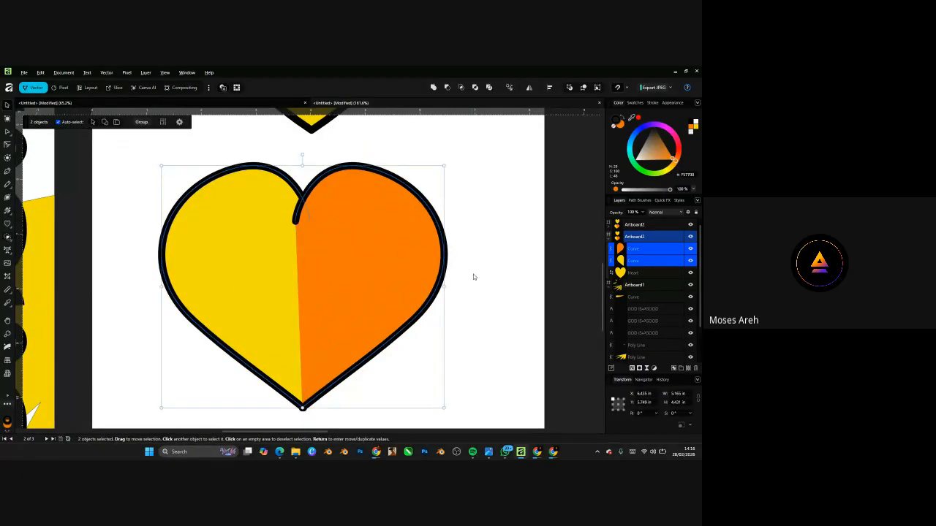
{"action": "left_click", "coordinate": [473, 274]}
{"action": "left_click", "coordinate": [354, 210]}
{"action": "left_click", "coordinate": [242, 170], "text": "shift"}
{"action": "left_click", "coordinate": [7, 238]}
{"action": "left_click", "coordinate": [323, 278]}
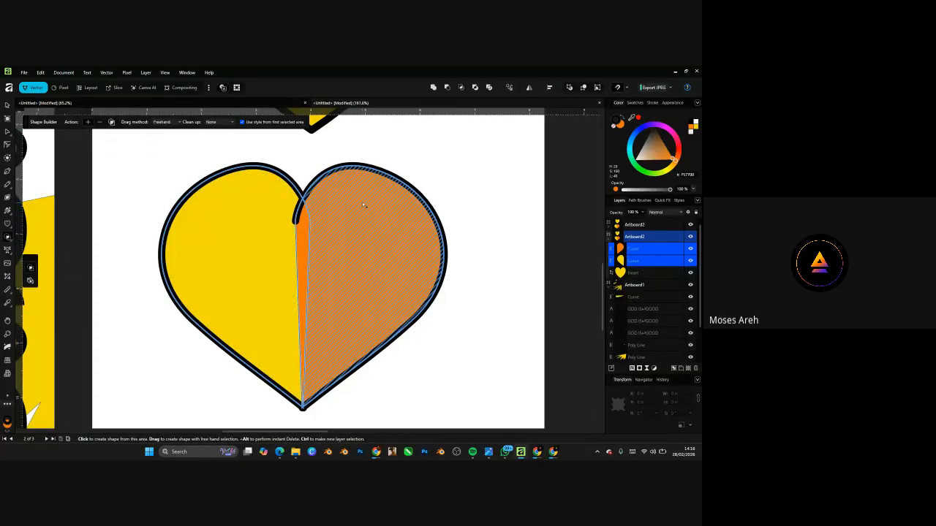
- Drag Shape Builder across both halves to merge one heart, then fill it bright yellow
{"action": "left_click_drag", "start_coordinate": [364, 205], "coordinate": [356, 272]}
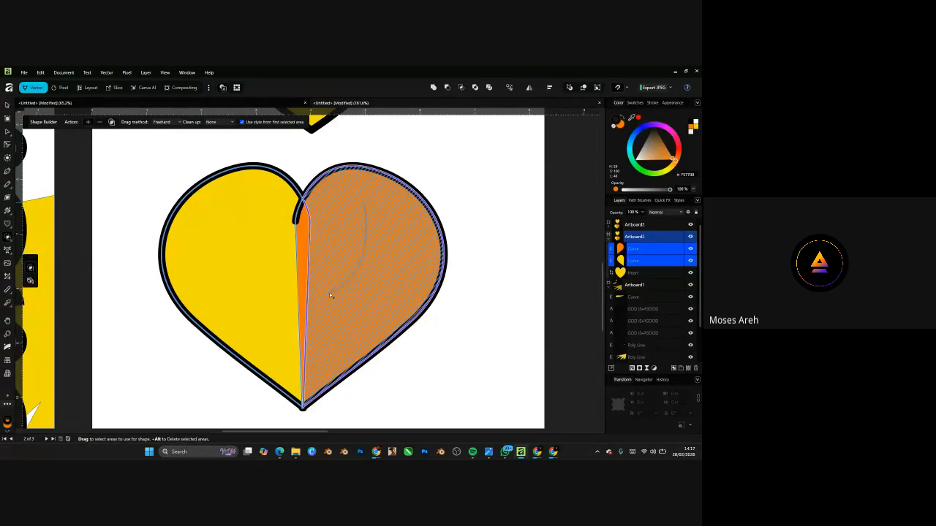
{"action": "mouse_move", "coordinate": [332, 273]}
{"action": "left_mouse_down"}
{"action": "mouse_move", "coordinate": [324, 248]}
{"action": "mouse_move", "coordinate": [326, 275]}
{"action": "mouse_move", "coordinate": [388, 229]}
{"action": "mouse_move", "coordinate": [336, 256]}
{"action": "mouse_move", "coordinate": [257, 243]}
{"action": "mouse_move", "coordinate": [237, 225]}
{"action": "mouse_move", "coordinate": [225, 258]}
{"action": "left_mouse_up"}
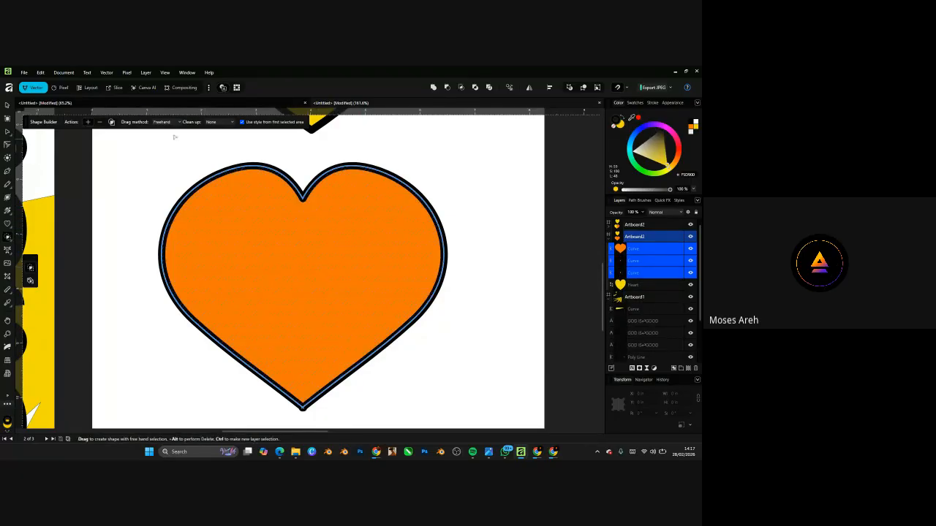
{"action": "left_click", "coordinate": [6, 105]}
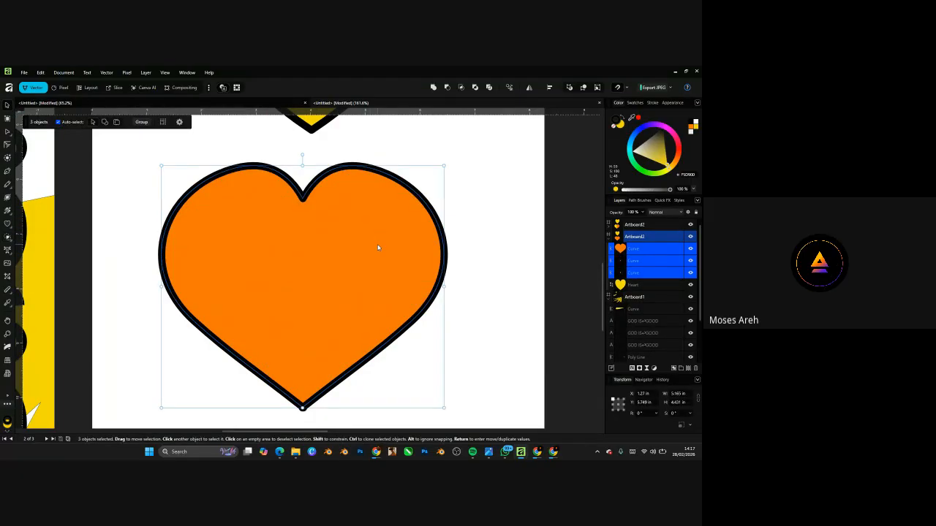
{"action": "left_click_drag", "start_coordinate": [648, 155], "coordinate": [668, 170]}
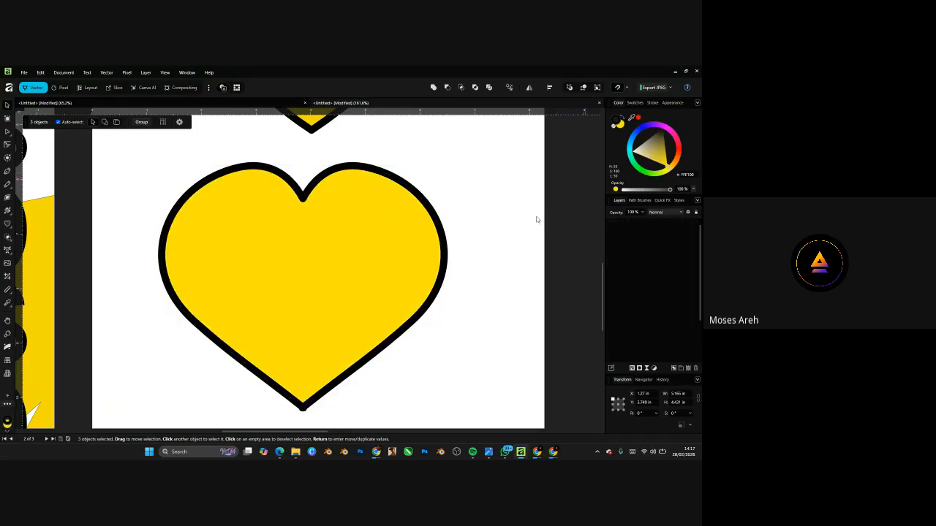
{"action": "scroll", "coordinate": [537, 220], "scroll_direction": "down", "scroll_amount": 5}
{"action": "left_click", "coordinate": [426, 219]}
{"action": "scroll", "coordinate": [345, 252], "scroll_direction": "up", "scroll_amount": 10}
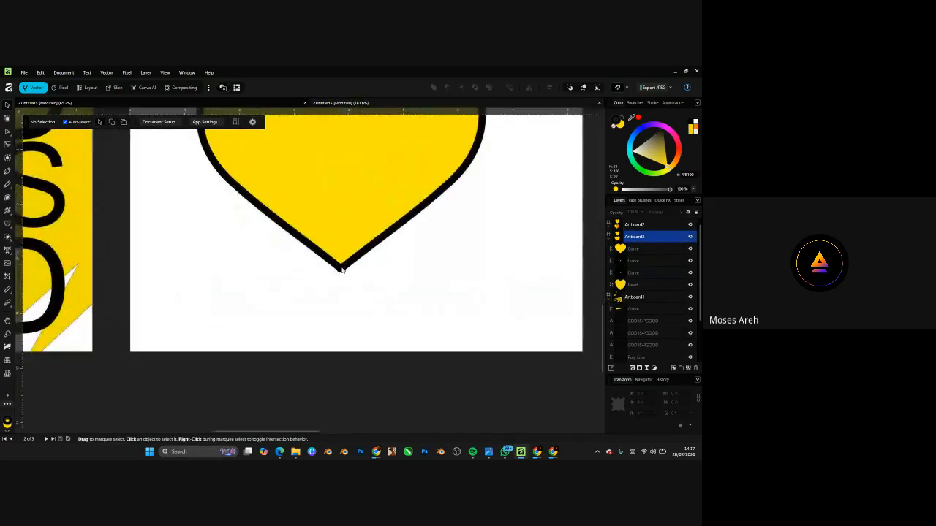
{"action": "left_click", "coordinate": [345, 264]}
{"action": "double_click", "coordinate": [345, 264]}
{"action": "scroll", "coordinate": [346, 261], "scroll_direction": "up", "scroll_amount": 6}
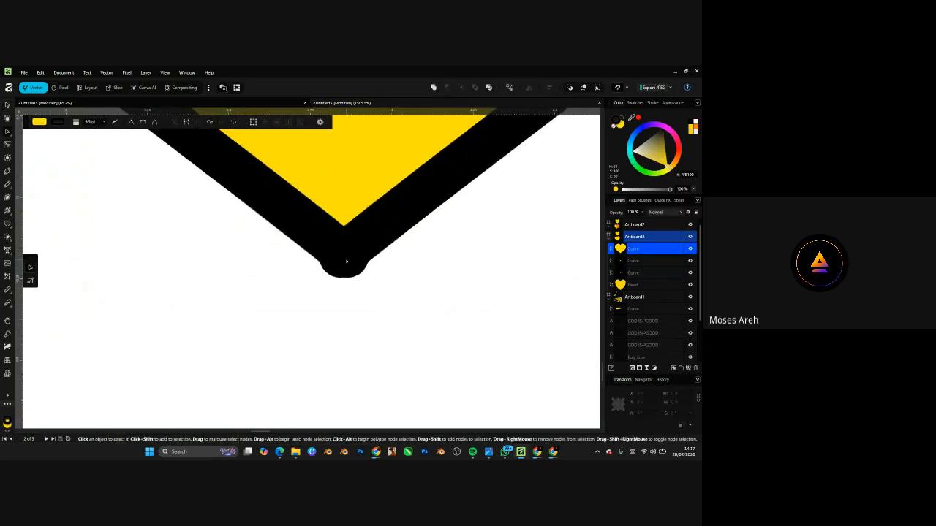
{"action": "scroll", "coordinate": [347, 259], "scroll_direction": "down", "scroll_amount": 1}
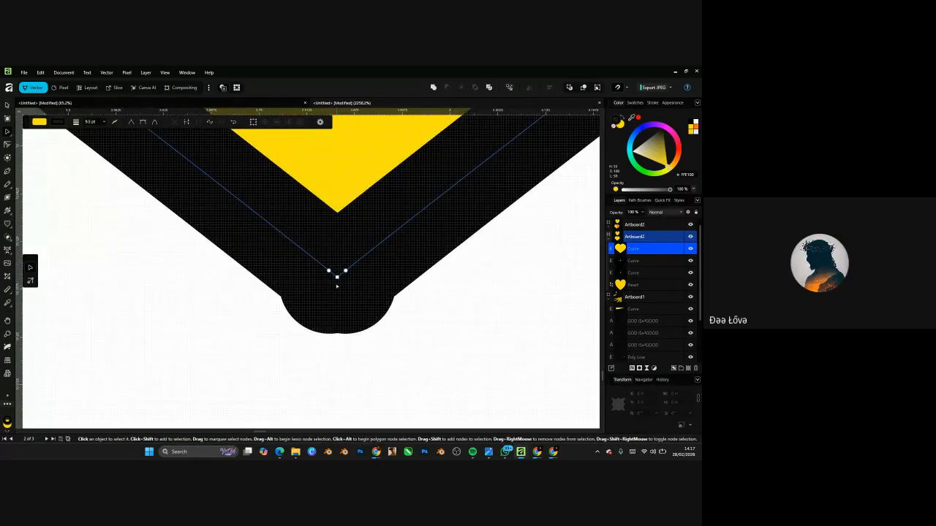
{"action": "scroll", "coordinate": [333, 282], "scroll_direction": "down", "scroll_amount": 20}
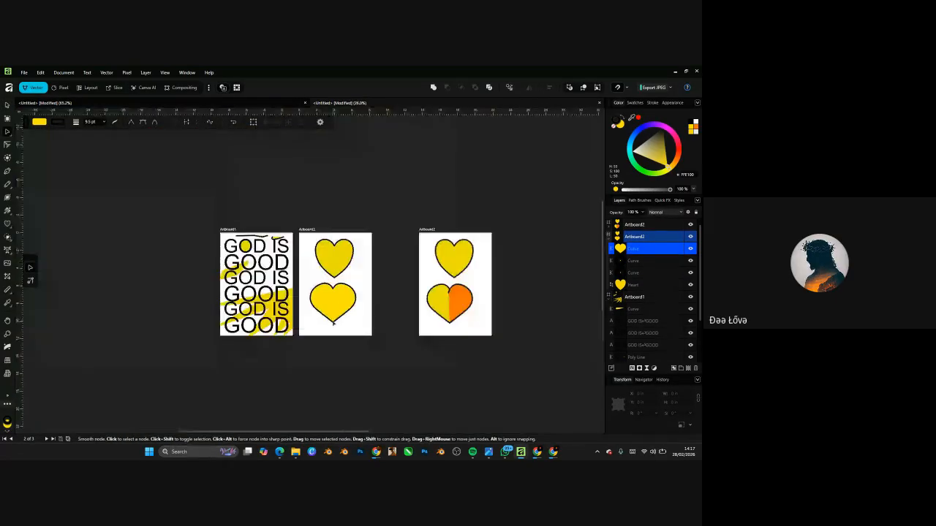
{"action": "scroll", "coordinate": [460, 281], "scroll_direction": "up", "scroll_amount": 3}
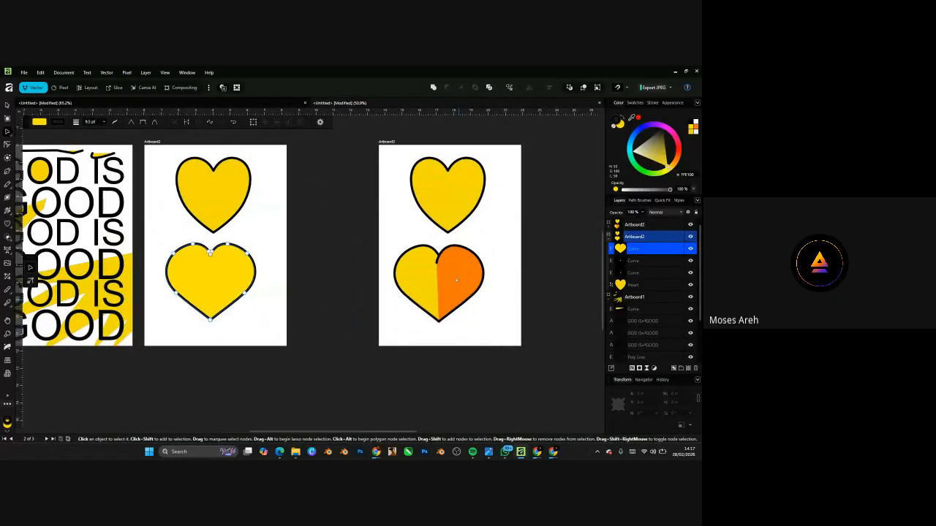
{"action": "scroll", "coordinate": [243, 266], "scroll_direction": "up", "scroll_amount": 2}
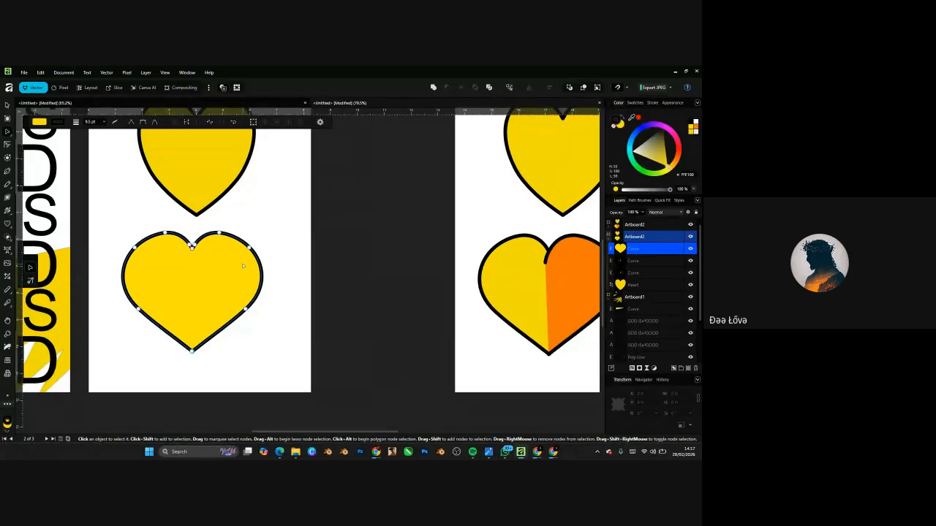
{"action": "key", "text": "v"}
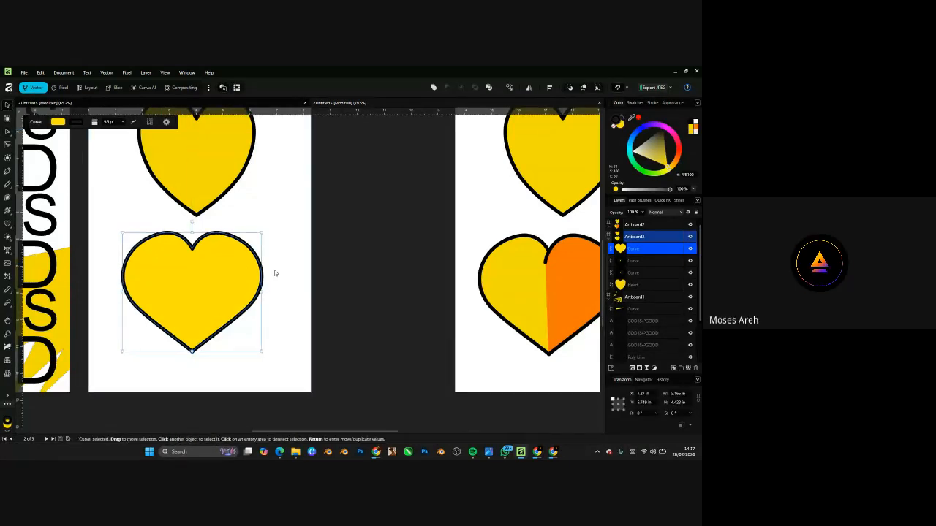
{"action": "left_click", "coordinate": [320, 266]}
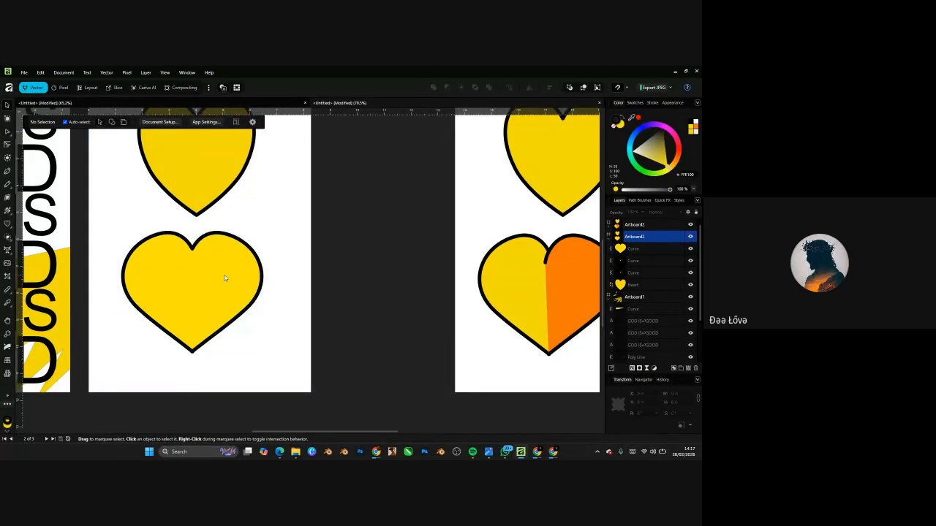
{"action": "left_click", "coordinate": [224, 278]}
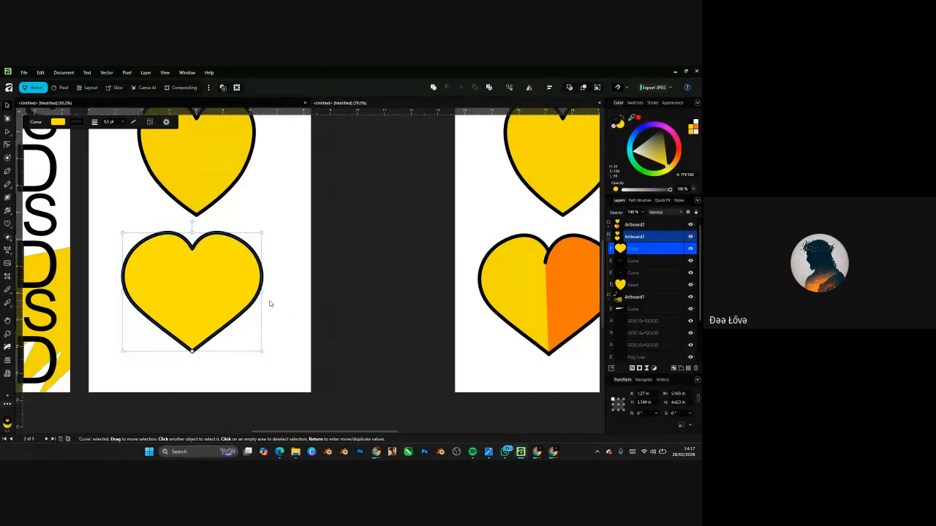
{"action": "scroll", "coordinate": [199, 276], "scroll_direction": "up", "scroll_amount": 2}
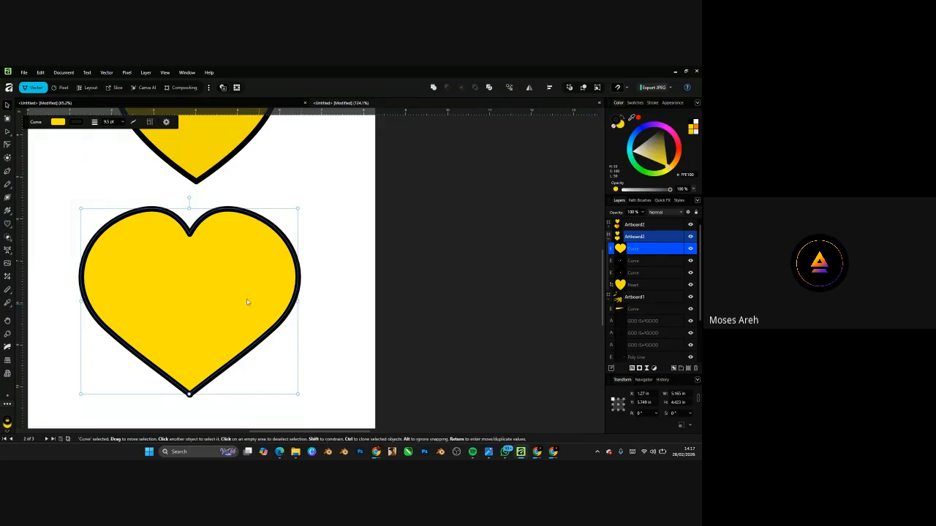
{"action": "scroll", "coordinate": [246, 304], "scroll_direction": "down", "scroll_amount": 4}
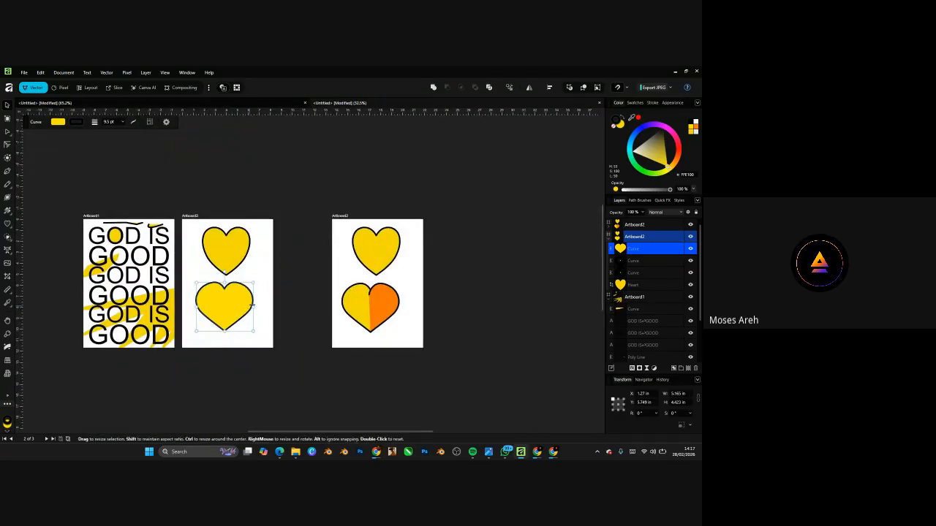
{"action": "left_click", "coordinate": [271, 296]}
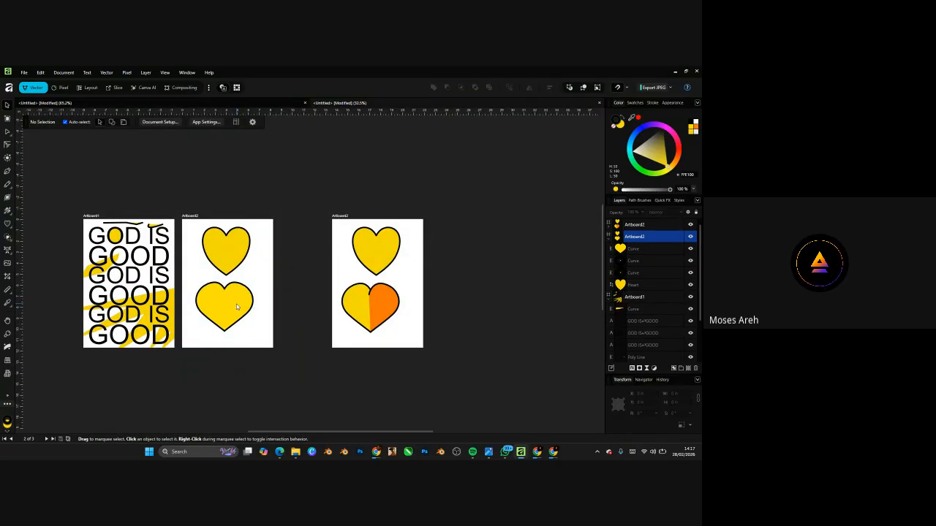
{"action": "scroll", "coordinate": [234, 306], "scroll_direction": "up", "scroll_amount": 3}
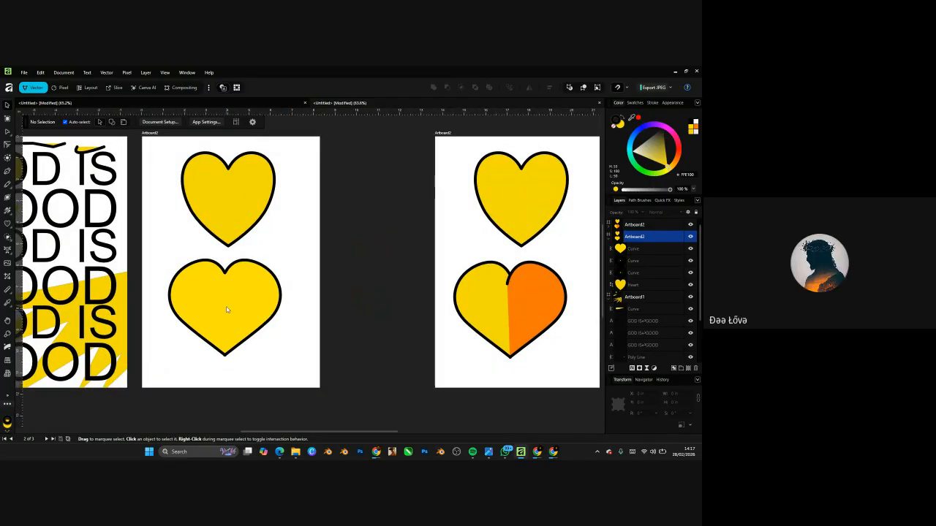
{"action": "left_click", "coordinate": [227, 310]}
{"action": "left_click", "coordinate": [292, 335]}
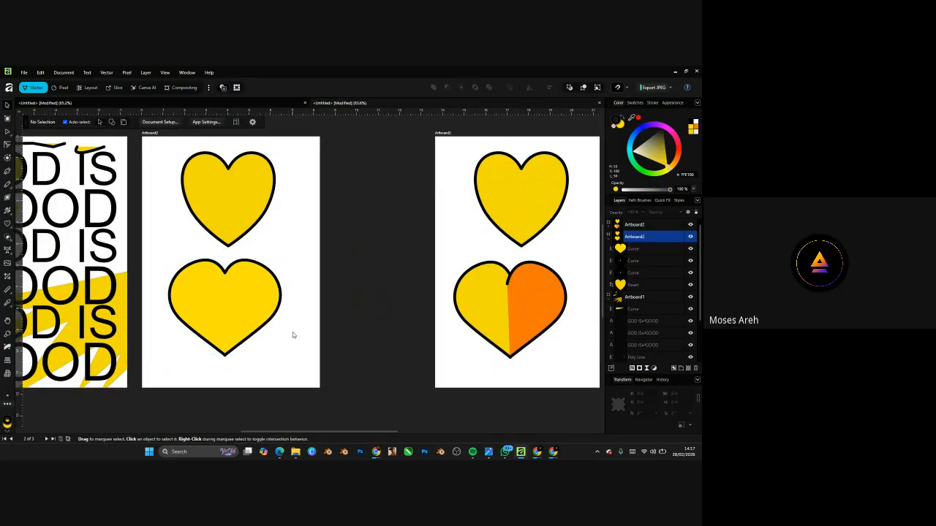
{"action": "key", "text": "ctrl+z"}
{"action": "key", "text": "ctrl+z"}
{"action": "key", "text": "ctrl+z"}
{"action": "key", "text": "ctrl+z"}
{"action": "key", "text": "ctrl+z"}
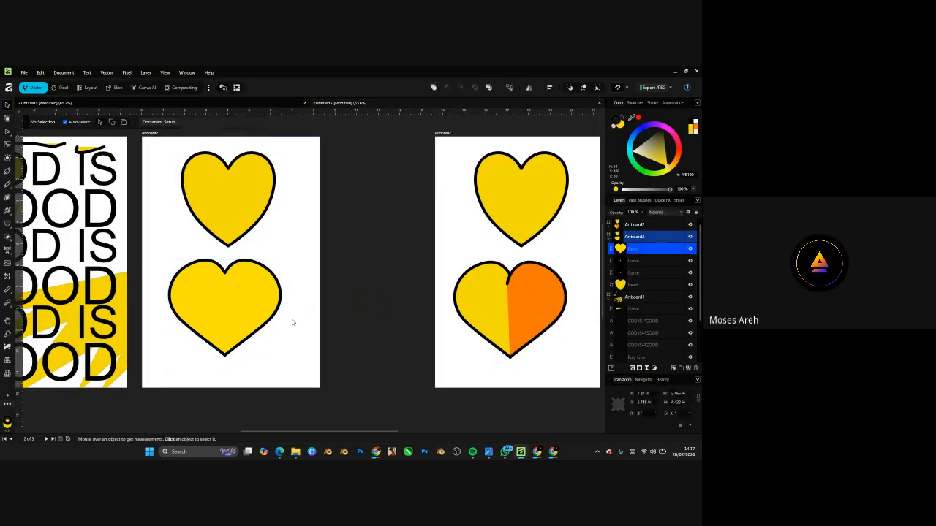
- Redo back to the split heart and select both curve halves with Shape Builder active
{"action": "key", "text": "ctrl+shift+z"}
{"action": "key", "text": "ctrl+shift+z"}
{"action": "key", "text": "ctrl+shift+z"}
{"action": "key", "text": "ctrl+shift+z"}
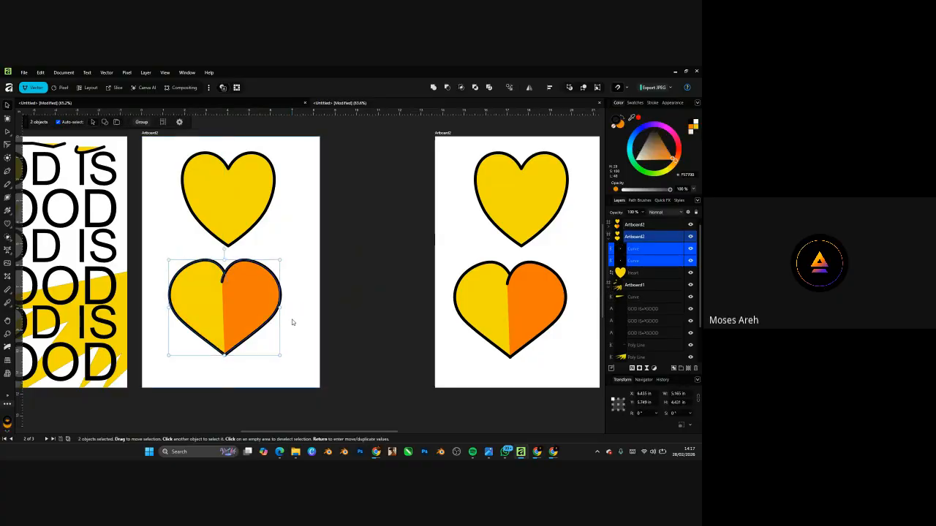
{"action": "left_click", "coordinate": [307, 302]}
{"action": "left_click", "coordinate": [255, 307]}
{"action": "scroll", "coordinate": [205, 305], "scroll_direction": "up", "scroll_amount": 1}
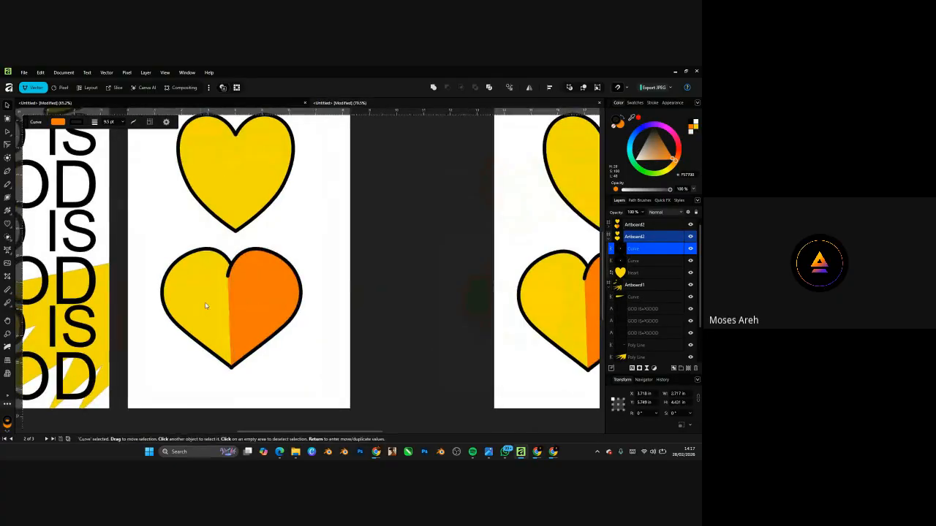
{"action": "left_click", "coordinate": [206, 306], "text": "shift"}
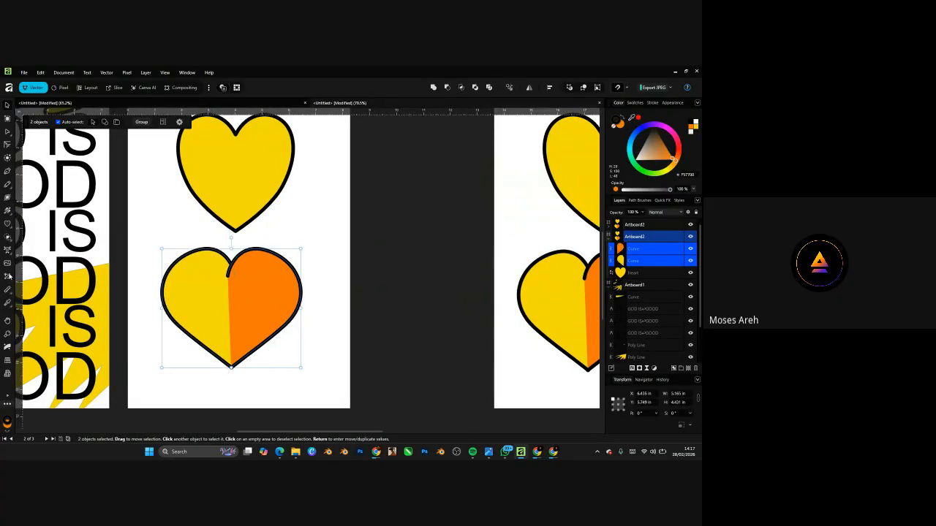
{"action": "left_click", "coordinate": [7, 238]}
{"action": "scroll", "coordinate": [226, 308], "scroll_direction": "up", "scroll_amount": 2}
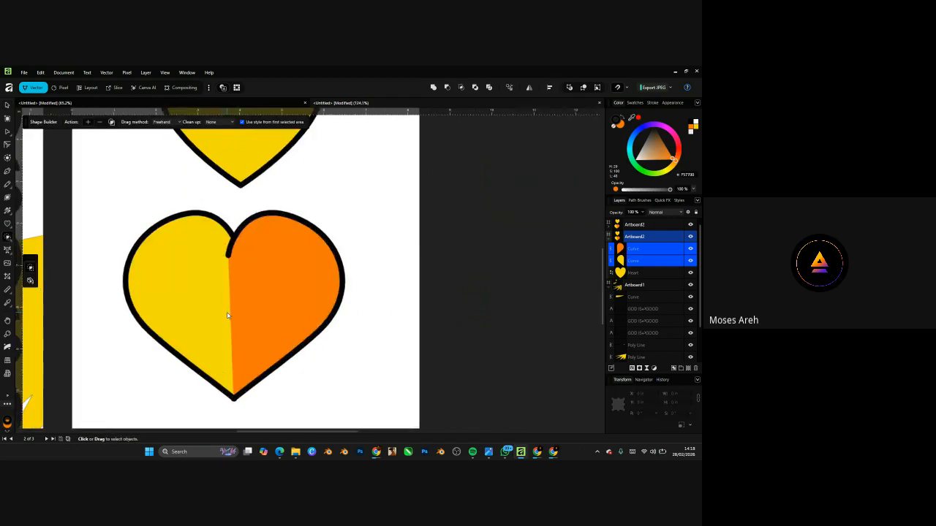
{"action": "scroll", "coordinate": [235, 262], "scroll_direction": "up", "scroll_amount": 2}
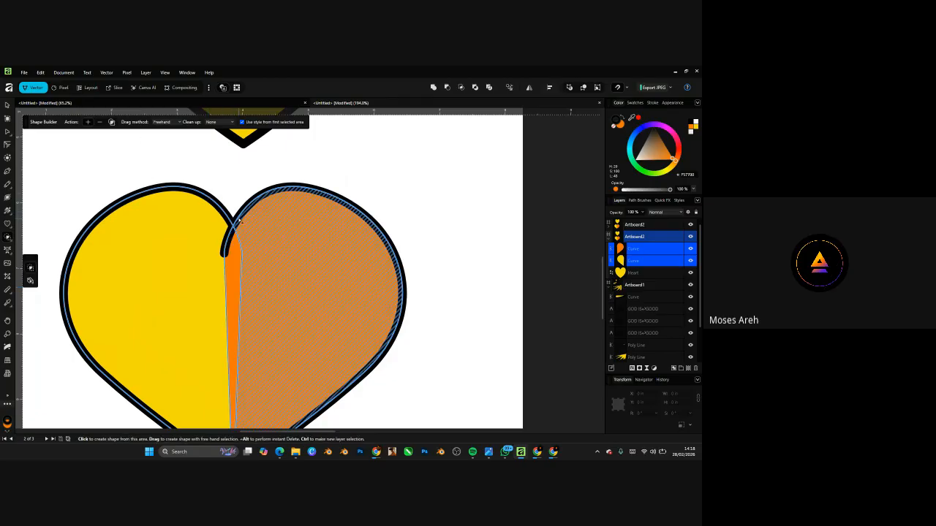
{"action": "scroll", "coordinate": [366, 217], "scroll_direction": "up", "scroll_amount": 2}
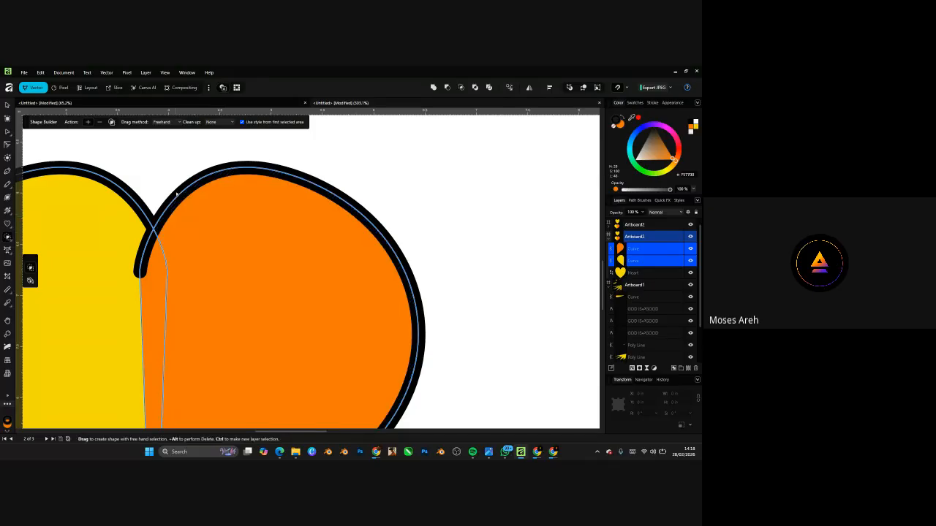
- Merge the heart's orange and yellow regions into solid halves with Shape Builder
{"action": "left_click", "coordinate": [214, 272]}
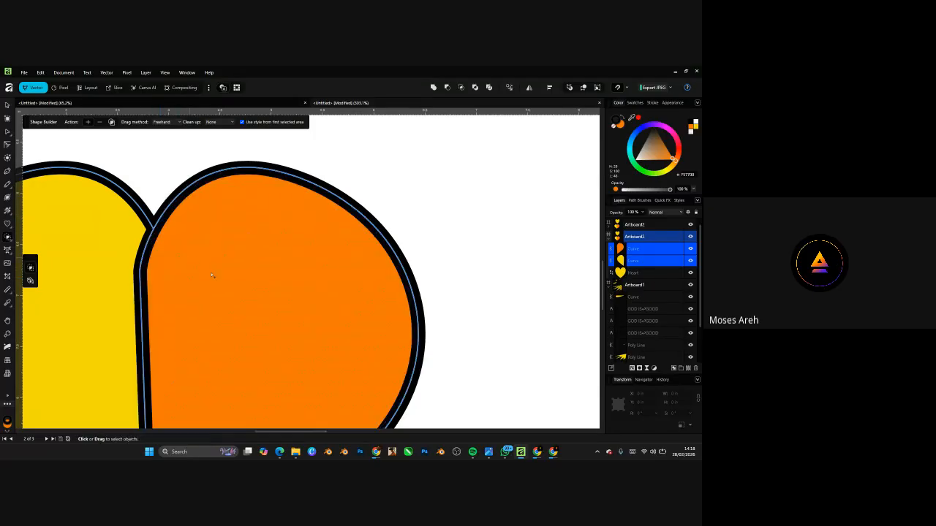
{"action": "scroll", "coordinate": [228, 257], "scroll_direction": "down", "scroll_amount": 5}
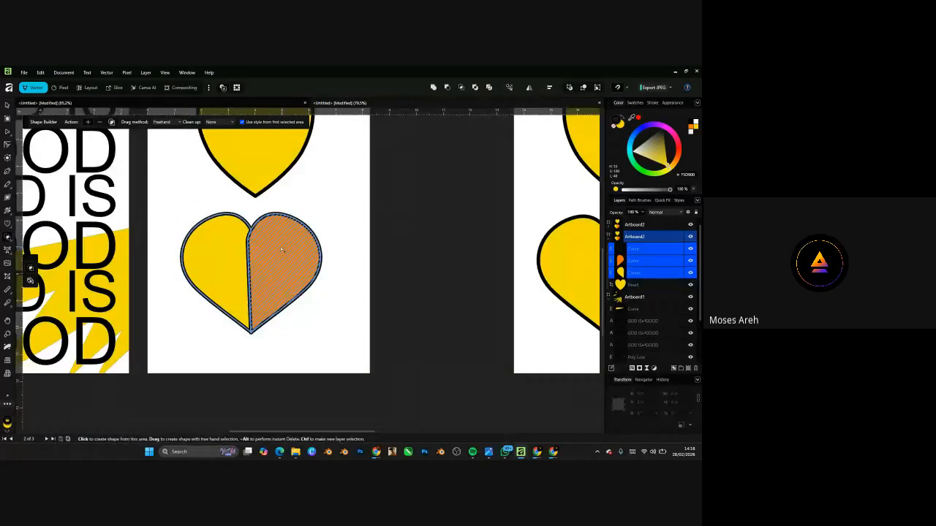
{"action": "left_click", "coordinate": [278, 257]}
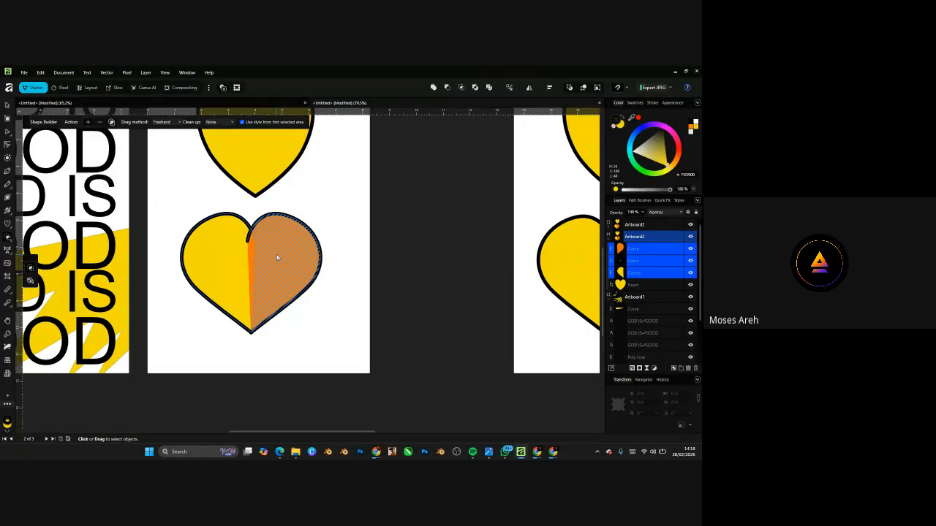
{"action": "scroll", "coordinate": [277, 257], "scroll_direction": "up", "scroll_amount": 3}
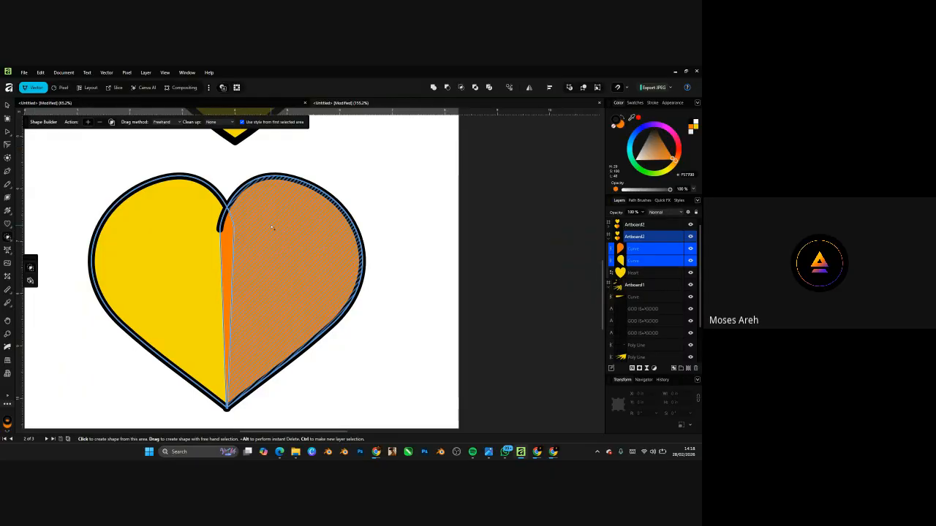
{"action": "scroll", "coordinate": [211, 255], "scroll_direction": "up", "scroll_amount": 2}
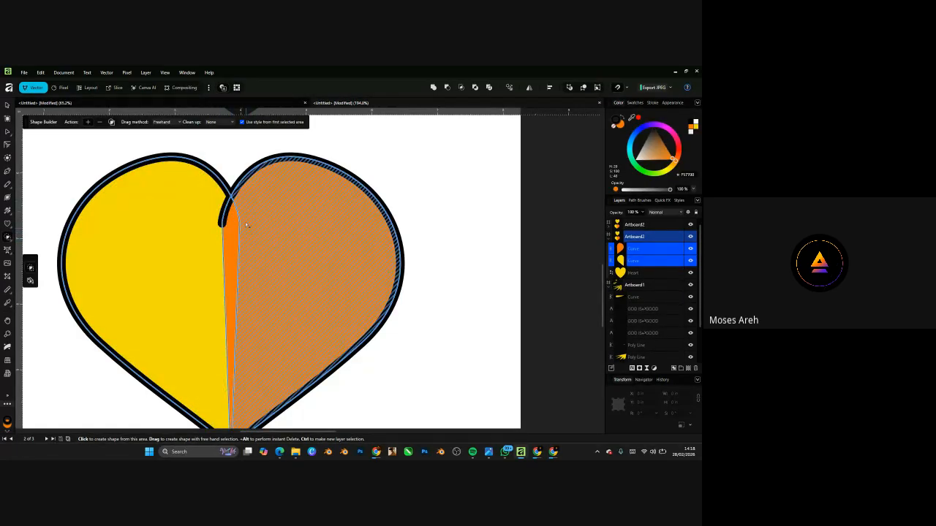
{"action": "scroll", "coordinate": [211, 204], "scroll_direction": "up", "scroll_amount": 1, "text": "ctrl"}
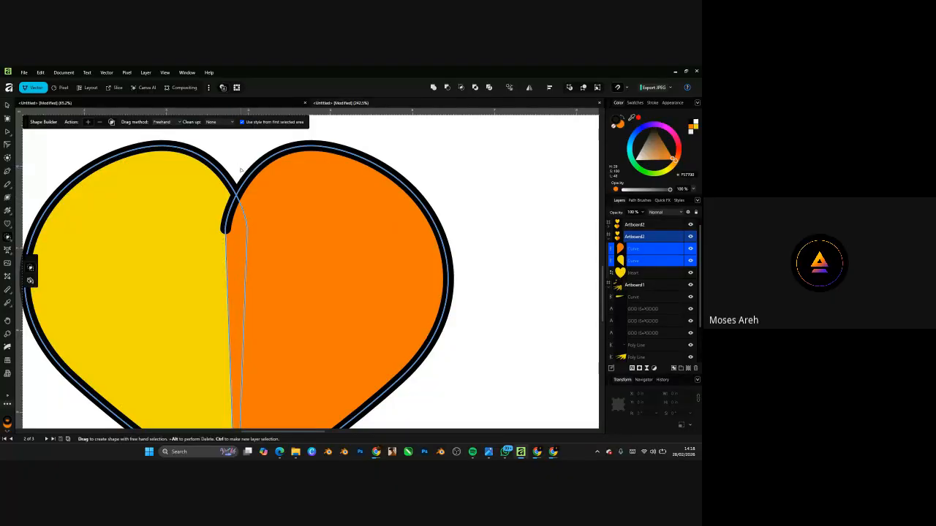
{"action": "left_click", "coordinate": [250, 209]}
{"action": "left_click", "coordinate": [8, 105]}
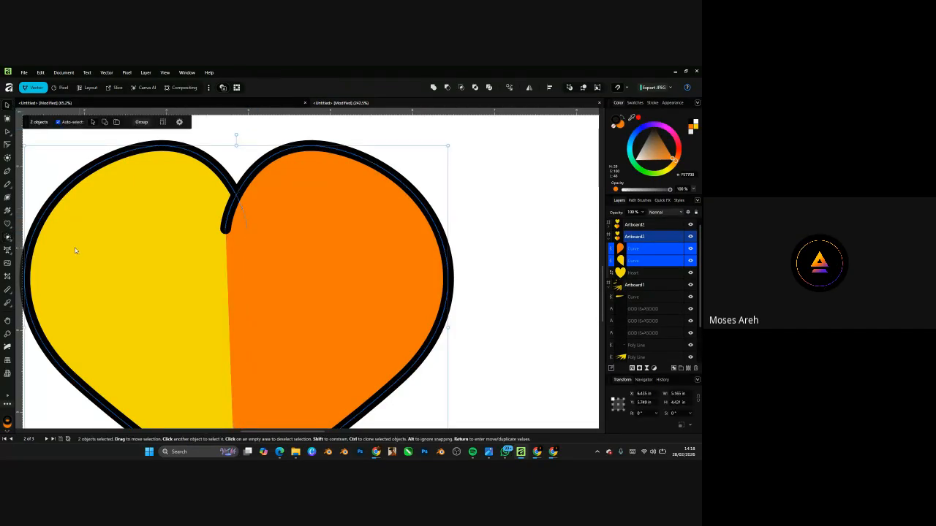
{"action": "scroll", "coordinate": [76, 251], "scroll_direction": "down", "scroll_amount": 5}
{"action": "left_click", "coordinate": [8, 172]}
{"action": "scroll", "coordinate": [144, 210], "scroll_direction": "up", "scroll_amount": 5}
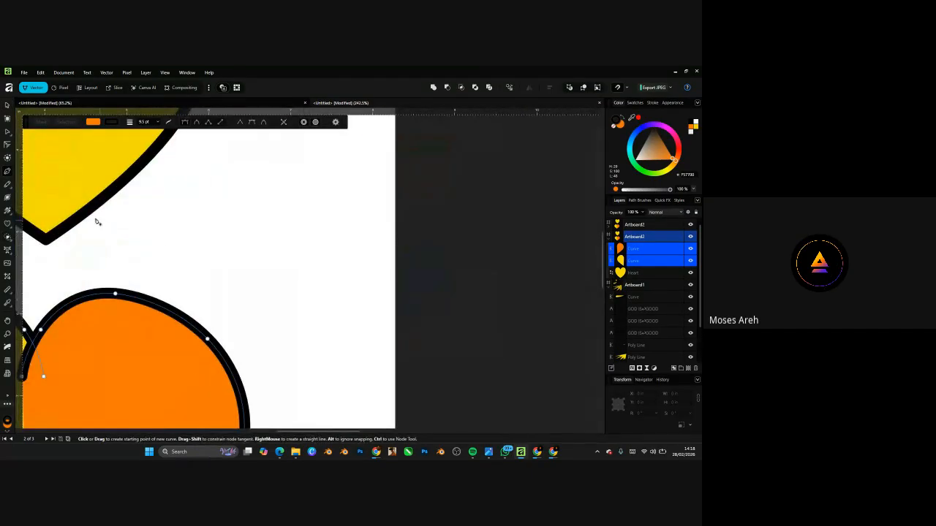
- Draw a horizontal line between the hearts and thicken its stroke to 100 pt
{"action": "left_click", "coordinate": [153, 244]}
{"action": "left_click", "coordinate": [299, 244]}
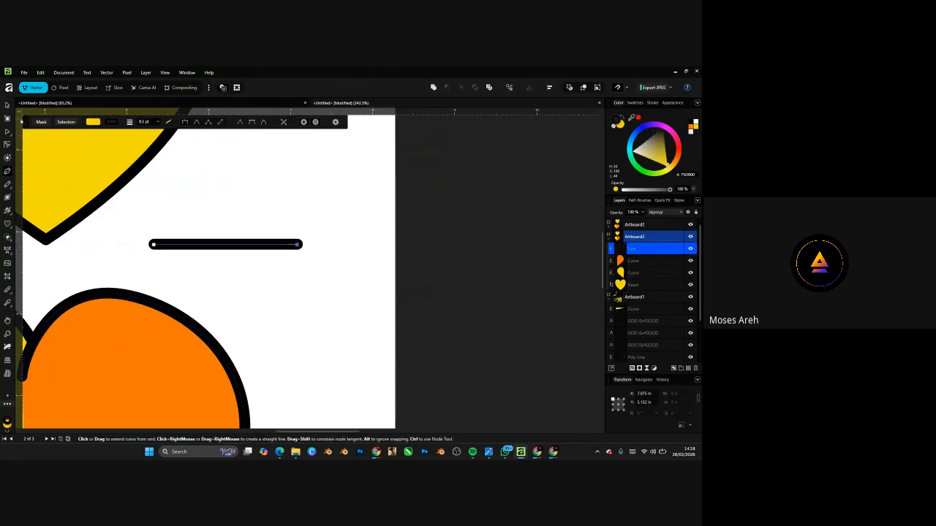
{"action": "left_click", "coordinate": [157, 123]}
{"action": "left_click_drag", "start_coordinate": [158, 130], "coordinate": [193, 135]}
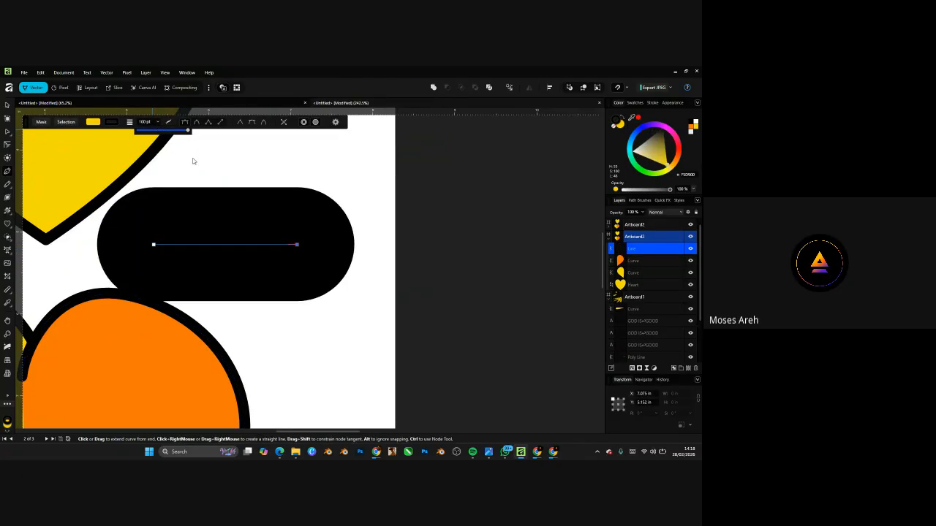
{"action": "scroll", "coordinate": [288, 252], "scroll_direction": "down", "scroll_amount": 4}
{"action": "scroll", "coordinate": [288, 253], "scroll_direction": "up", "scroll_amount": 2}
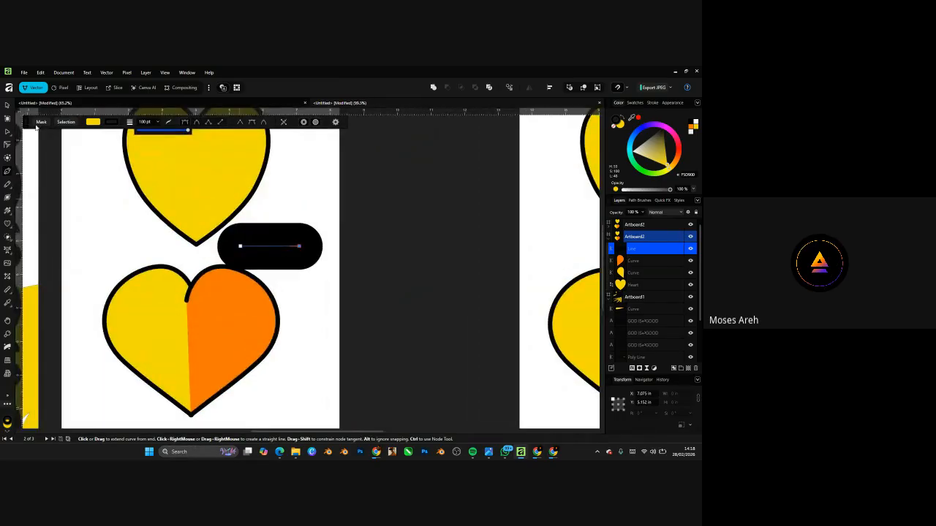
- Bend the thick line into a broad U and position it lower over the hearts
{"action": "left_click", "coordinate": [7, 107]}
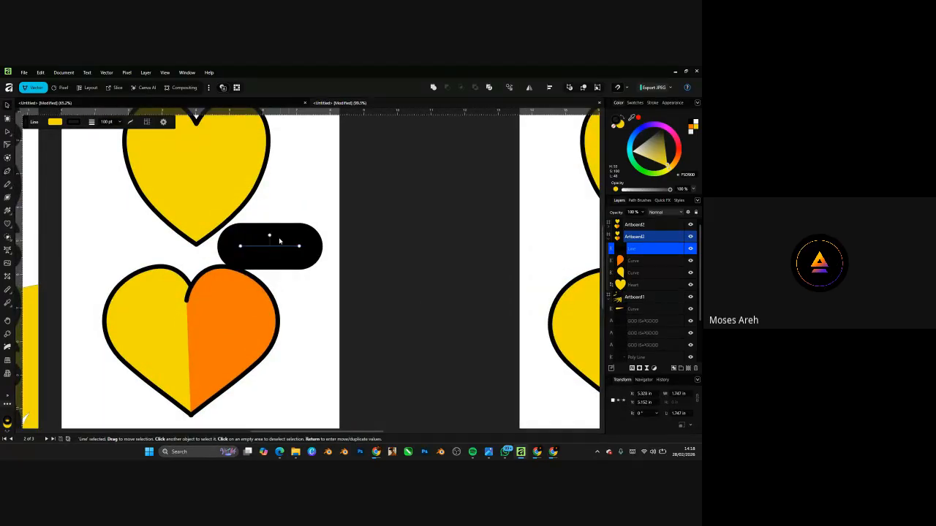
{"action": "mouse_move", "coordinate": [279, 241]}
{"action": "left_mouse_down"}
{"action": "mouse_move", "coordinate": [287, 215]}
{"action": "mouse_move", "coordinate": [304, 223]}
{"action": "left_mouse_up"}
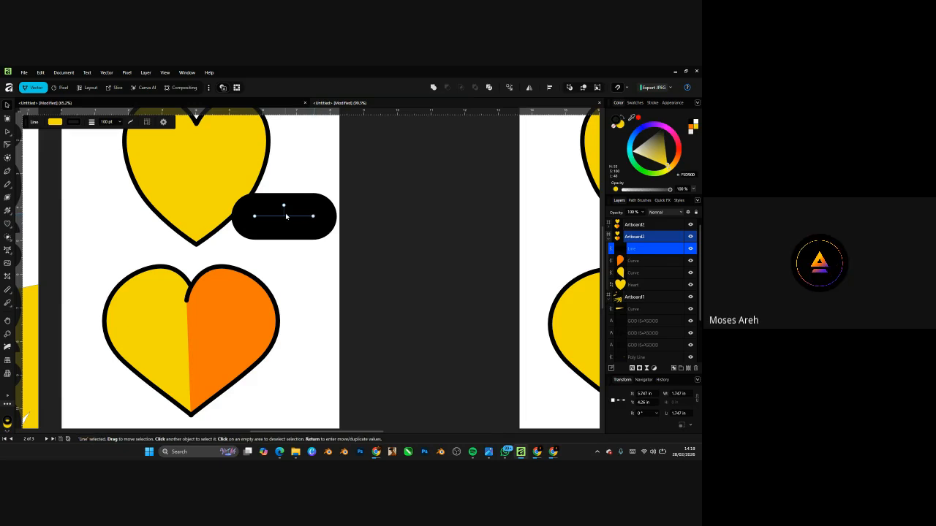
{"action": "key", "text": "a"}
{"action": "left_click_drag", "start_coordinate": [283, 218], "coordinate": [289, 258]}
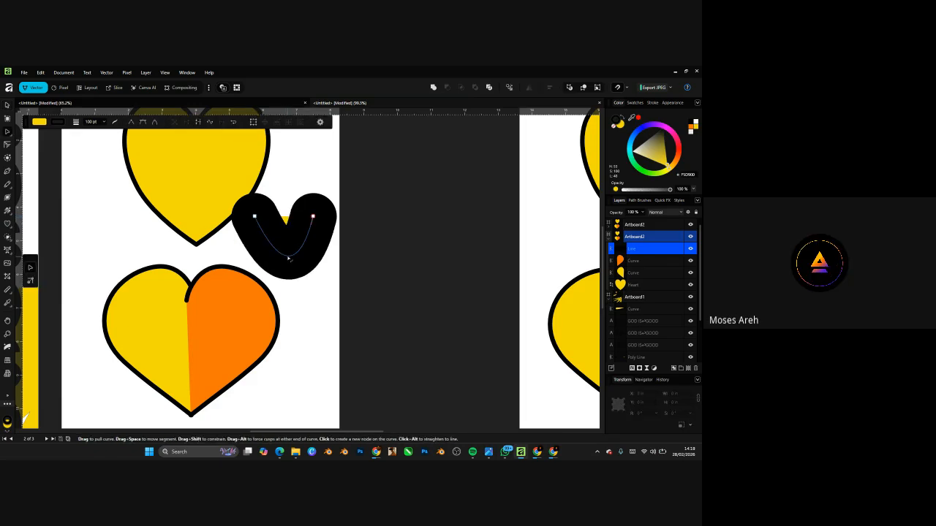
{"action": "left_click_drag", "start_coordinate": [255, 216], "coordinate": [159, 209]}
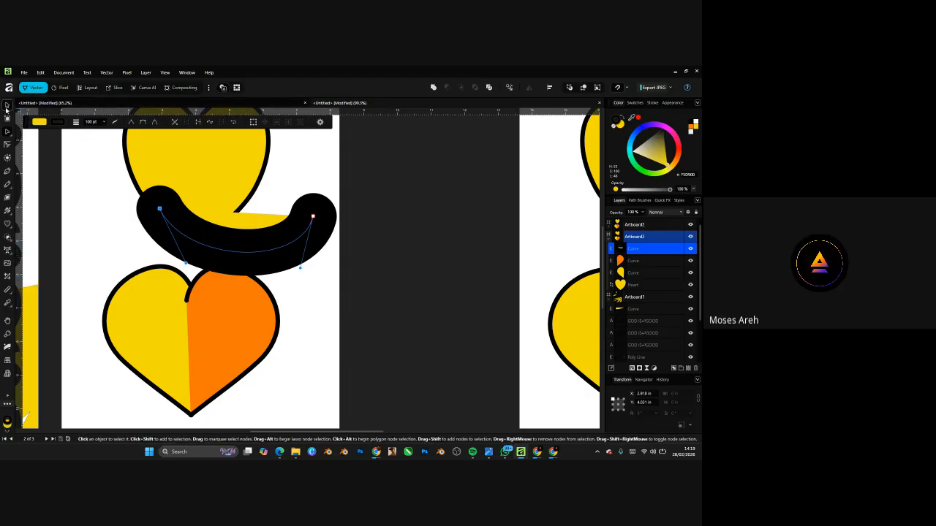
{"action": "left_click", "coordinate": [7, 104]}
{"action": "left_click_drag", "start_coordinate": [270, 239], "coordinate": [290, 295]}
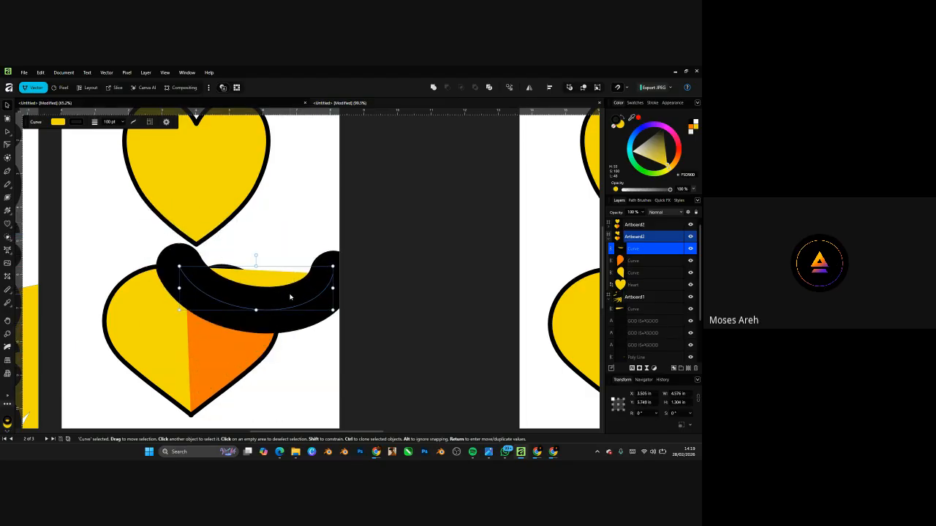
- Try extending the U into a closed curve with the Pen, then undo the extension
{"action": "left_click", "coordinate": [7, 171]}
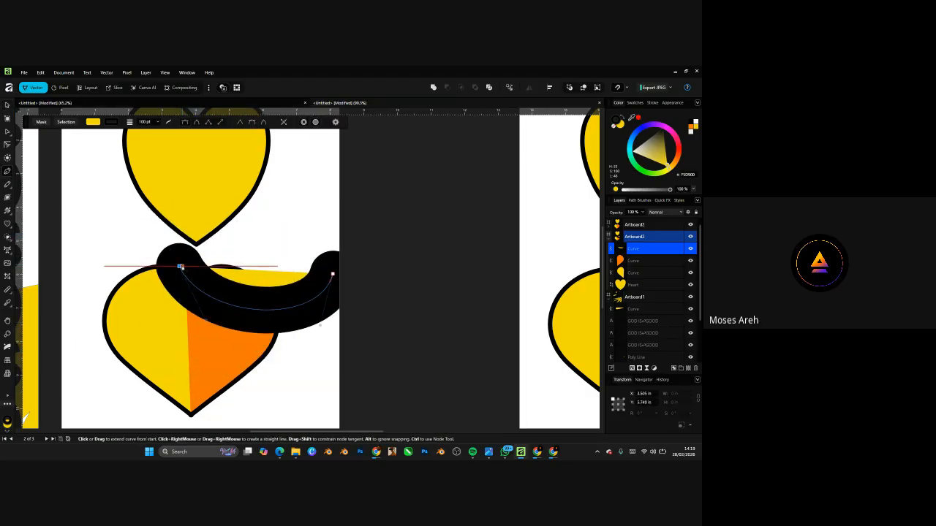
{"action": "left_click_drag", "start_coordinate": [196, 197], "coordinate": [307, 259]}
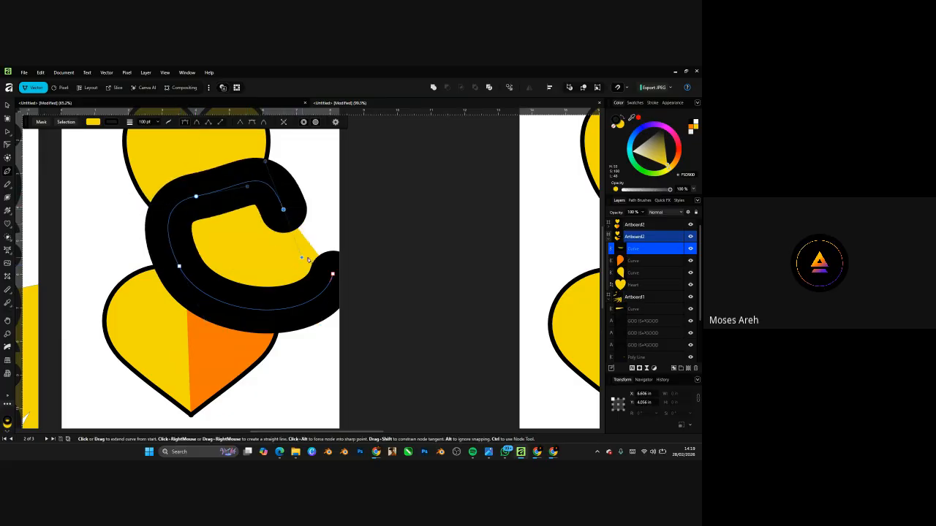
{"action": "left_click", "coordinate": [333, 275]}
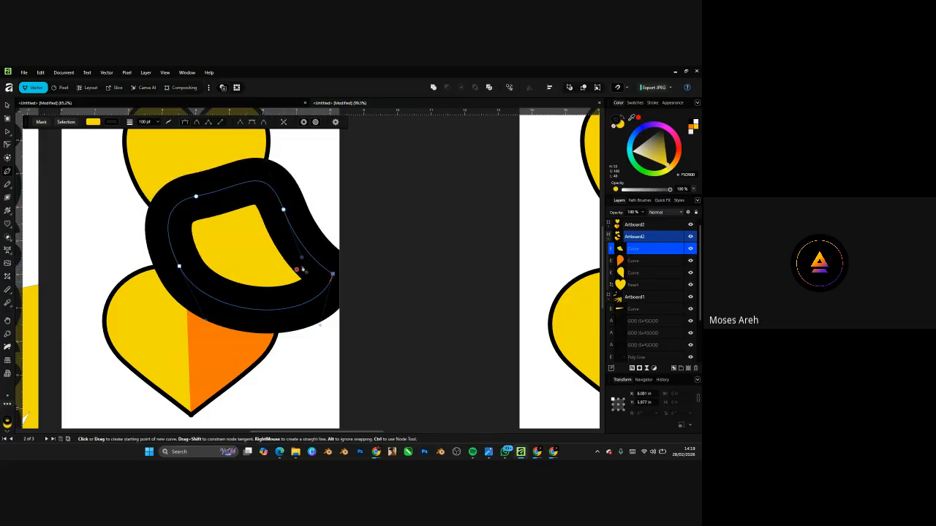
{"action": "scroll", "coordinate": [303, 271], "scroll_direction": "up", "scroll_amount": 3}
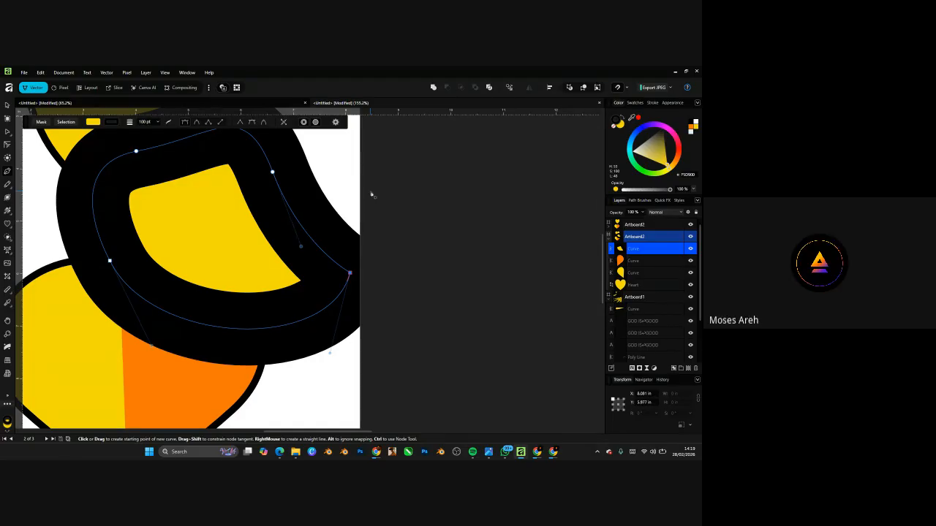
{"action": "key", "text": "ctrl+z"}
{"action": "key", "text": "ctrl+z"}
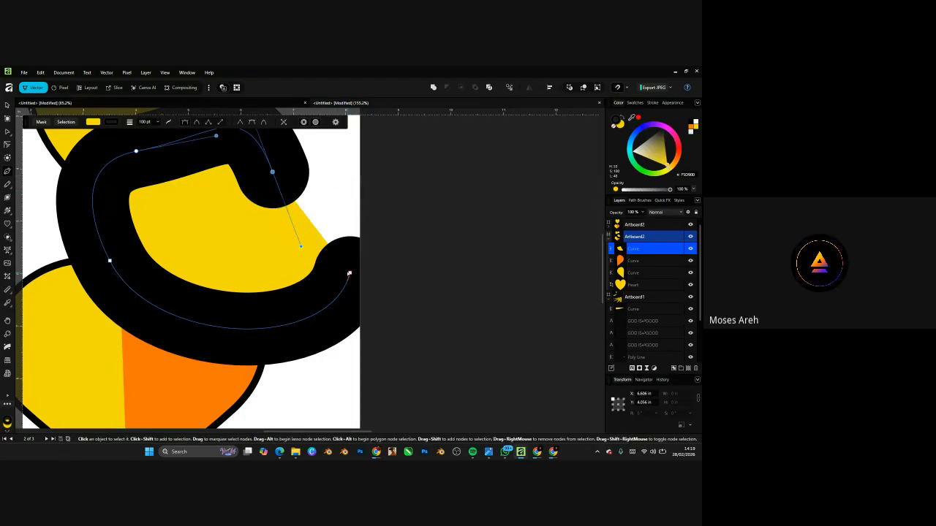
{"action": "scroll", "coordinate": [349, 274], "scroll_direction": "down", "scroll_amount": 4}
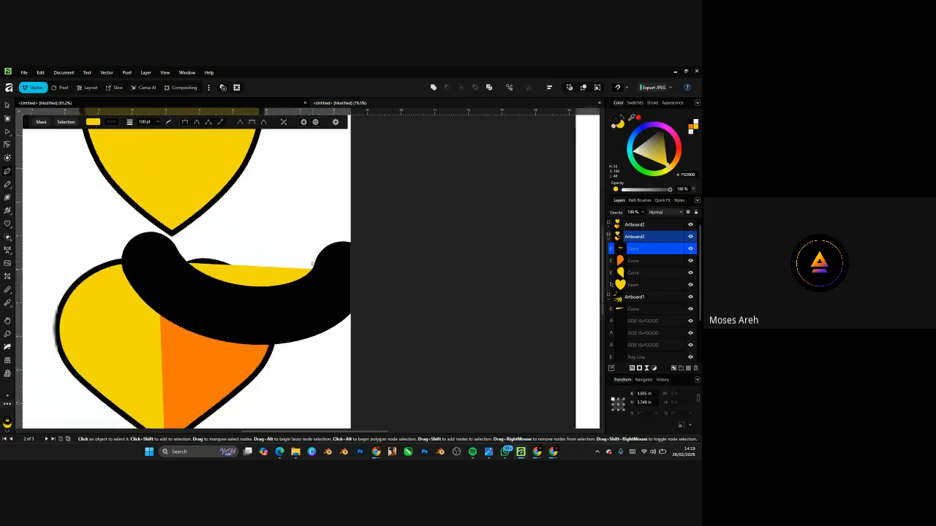
{"action": "scroll", "coordinate": [311, 260], "scroll_direction": "up", "scroll_amount": 1}
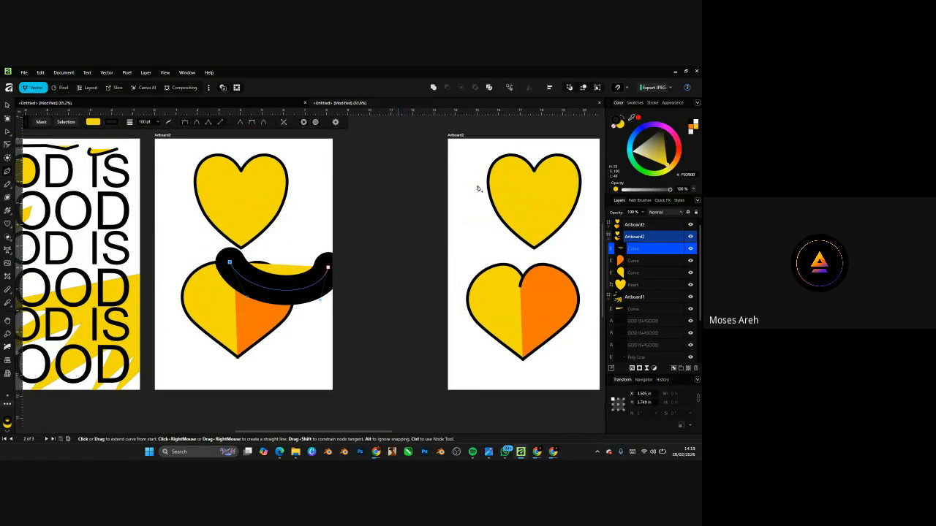
- Remove the black curve's yellow fill and nudge the curve slightly higher
{"action": "key", "text": "ctrl+z"}
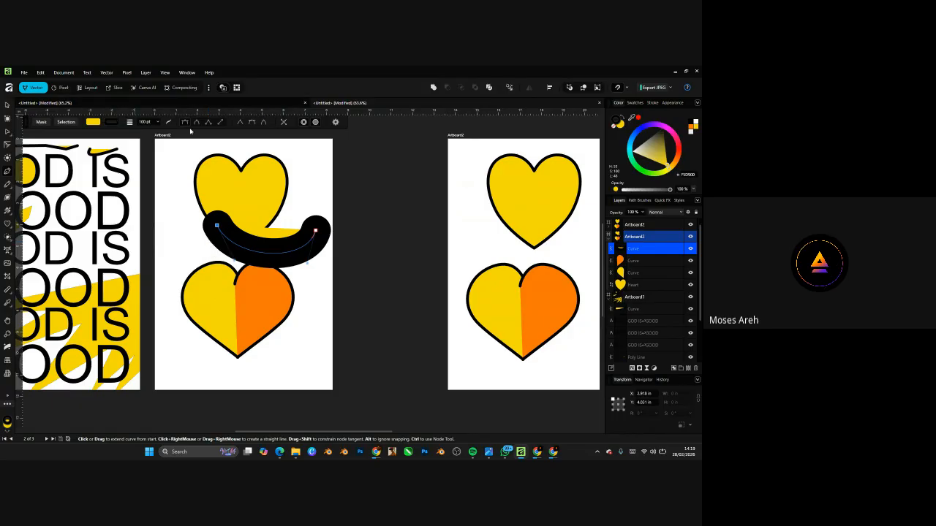
{"action": "left_click", "coordinate": [89, 122]}
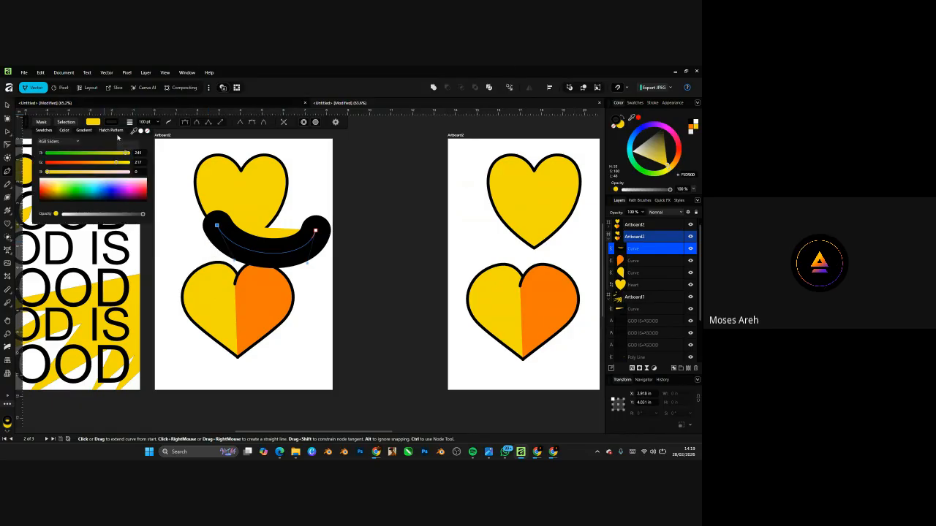
{"action": "left_click", "coordinate": [148, 132]}
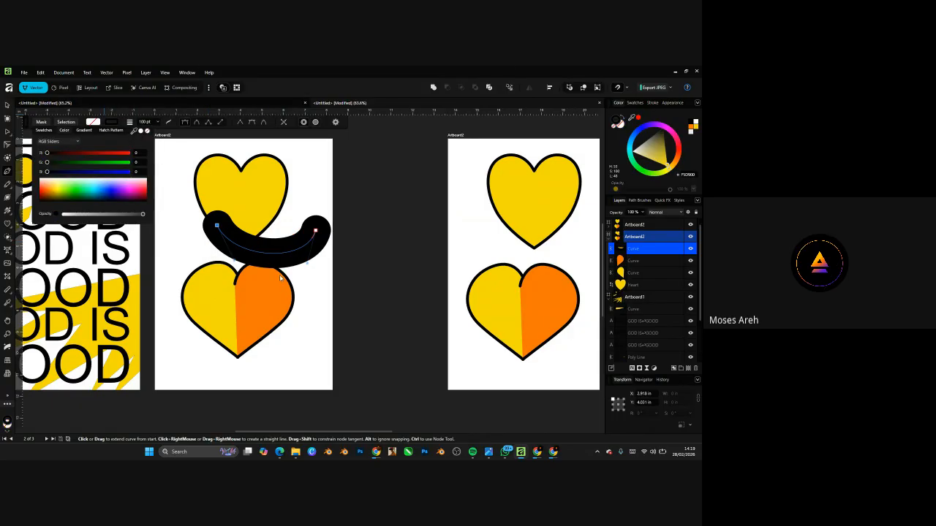
{"action": "key", "text": "v"}
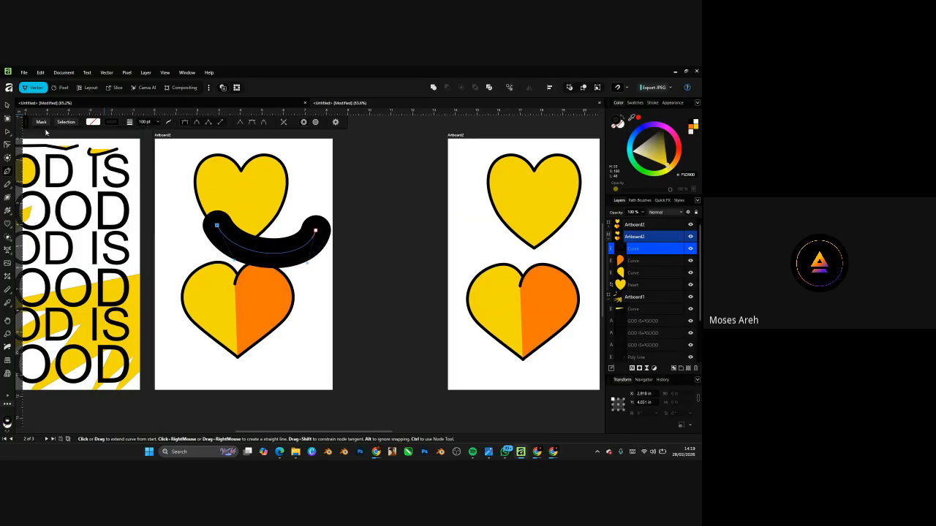
{"action": "left_click_drag", "start_coordinate": [303, 264], "coordinate": [287, 244]}
{"action": "scroll", "coordinate": [280, 245], "scroll_direction": "up", "scroll_amount": 3}
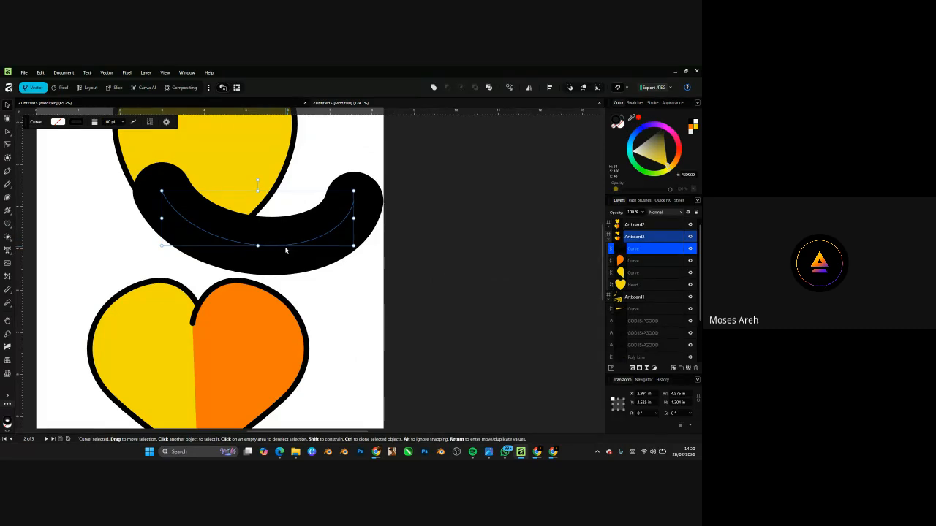
- Duplicate the black curve to stack a copy above the original, then select the lower one
{"action": "key", "text": "a"}
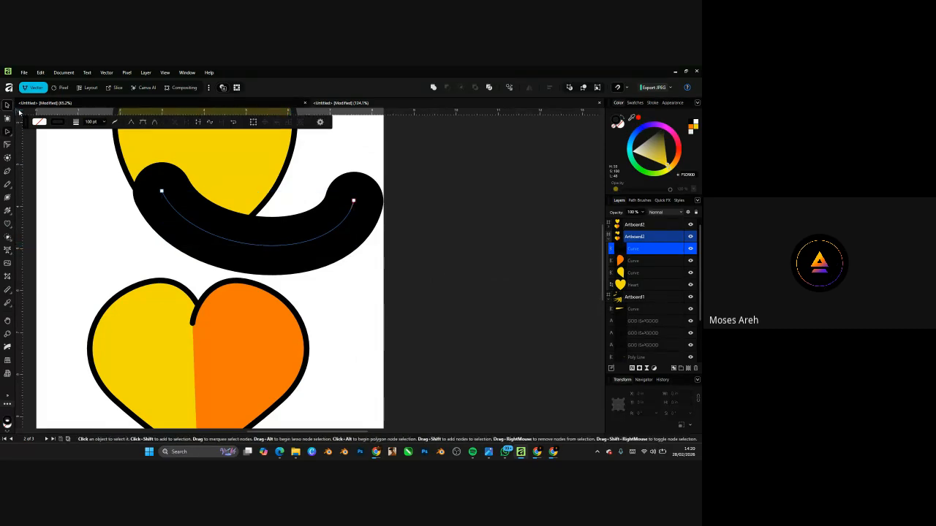
{"action": "left_click", "coordinate": [8, 104]}
{"action": "left_click_drag", "start_coordinate": [295, 229], "coordinate": [283, 162]}
{"action": "scroll", "coordinate": [307, 252], "scroll_direction": "down", "scroll_amount": 4}
{"action": "left_click_drag", "start_coordinate": [296, 275], "coordinate": [295, 250]}
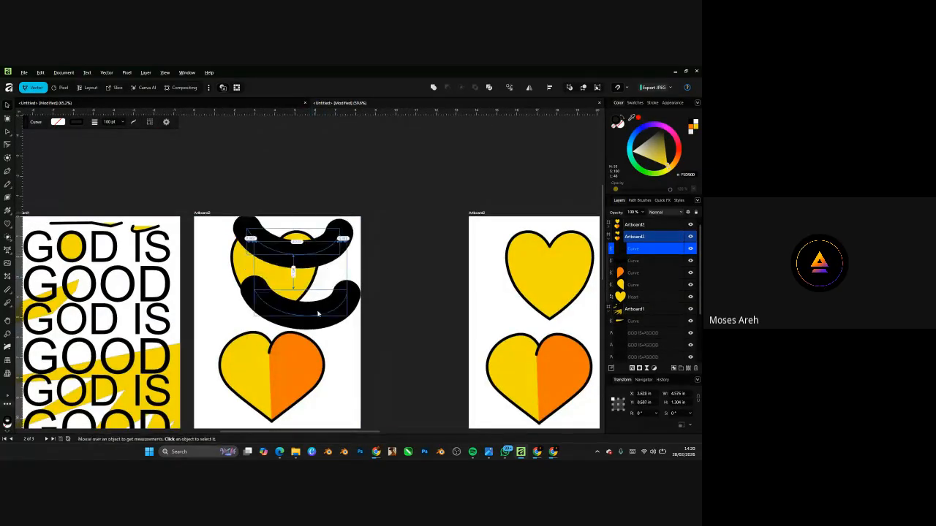
{"action": "scroll", "coordinate": [318, 314], "scroll_direction": "up", "scroll_amount": 2}
{"action": "left_click", "coordinate": [317, 313]}
{"action": "scroll", "coordinate": [315, 310], "scroll_direction": "up", "scroll_amount": 2}
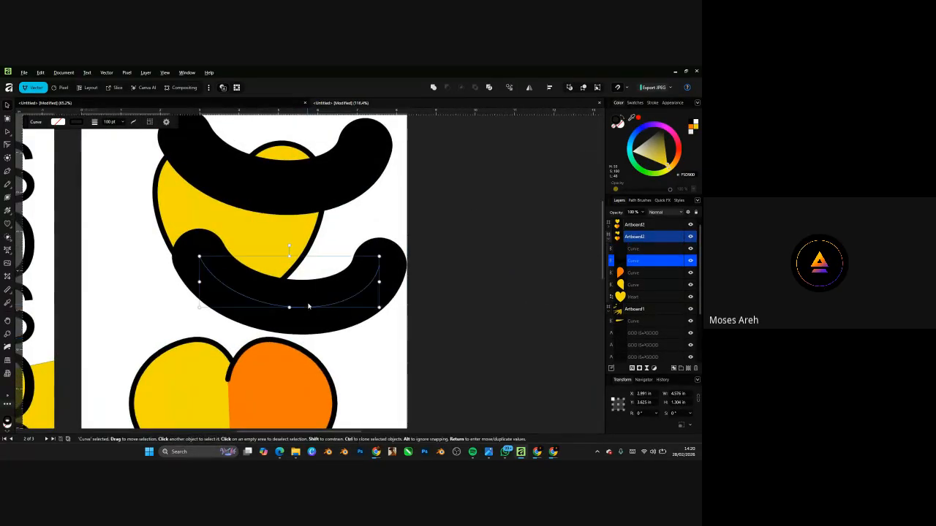
- Expand Stroke on the lower black curve and move the solid shape up-left over the top heart
{"action": "right_click", "coordinate": [309, 305]}
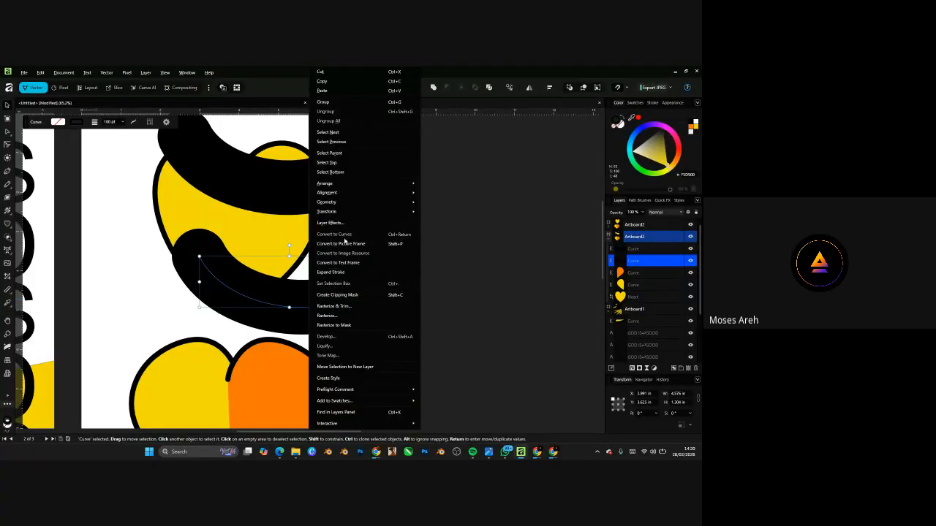
{"action": "left_click", "coordinate": [339, 275]}
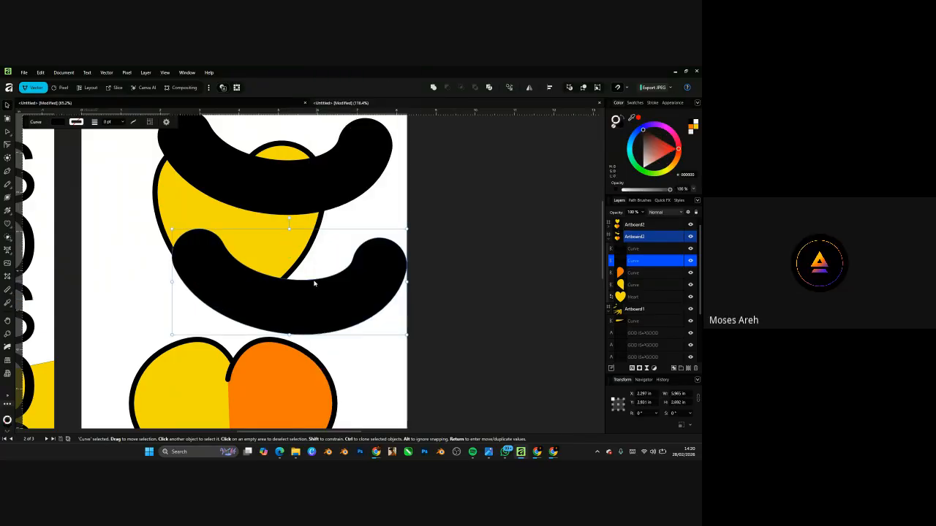
{"action": "left_click_drag", "start_coordinate": [314, 284], "coordinate": [281, 275]}
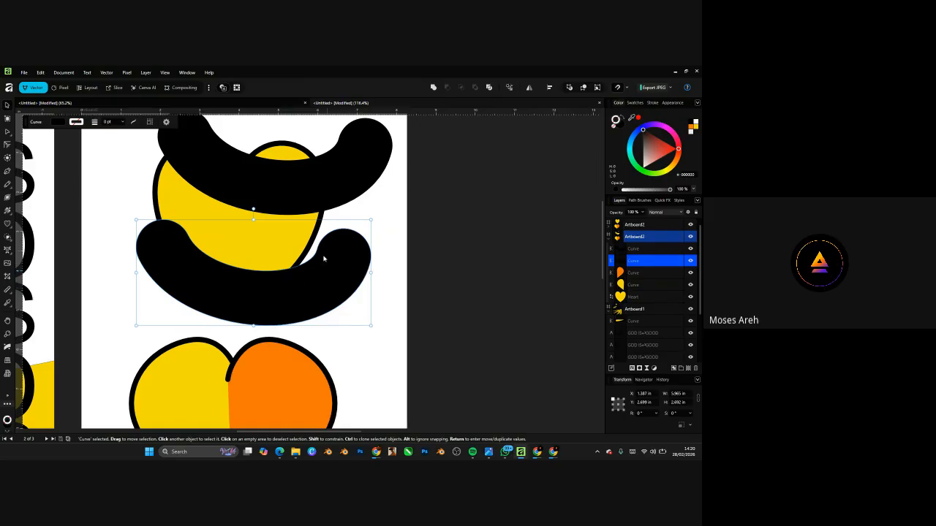
{"action": "scroll", "coordinate": [229, 298], "scroll_direction": "up", "scroll_amount": 1}
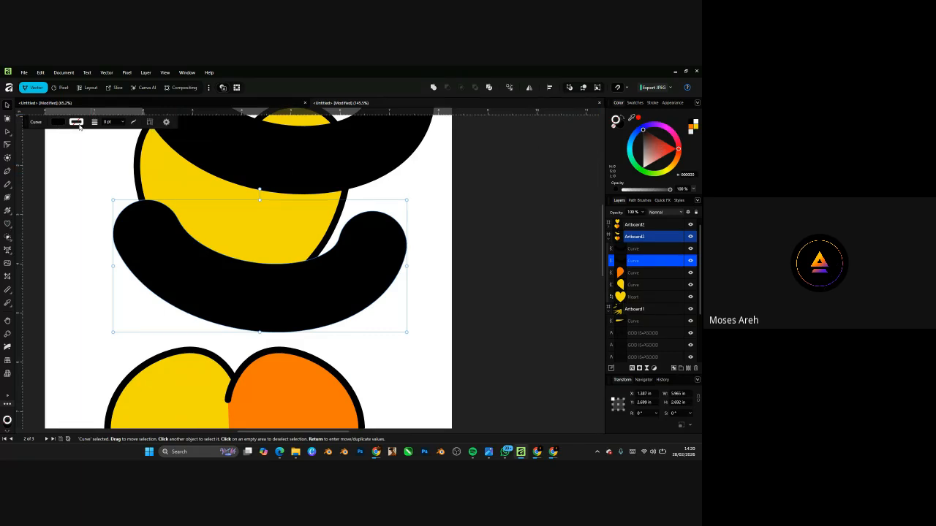
- Give the expanded curve a red outline 45.3 pt thick
{"action": "left_click", "coordinate": [77, 123]}
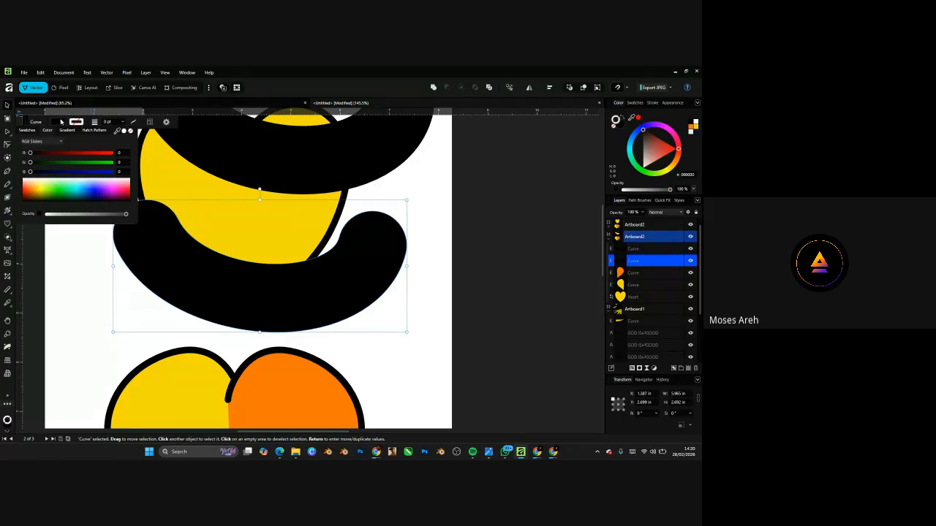
{"action": "left_click", "coordinate": [57, 124]}
{"action": "left_click", "coordinate": [56, 123]}
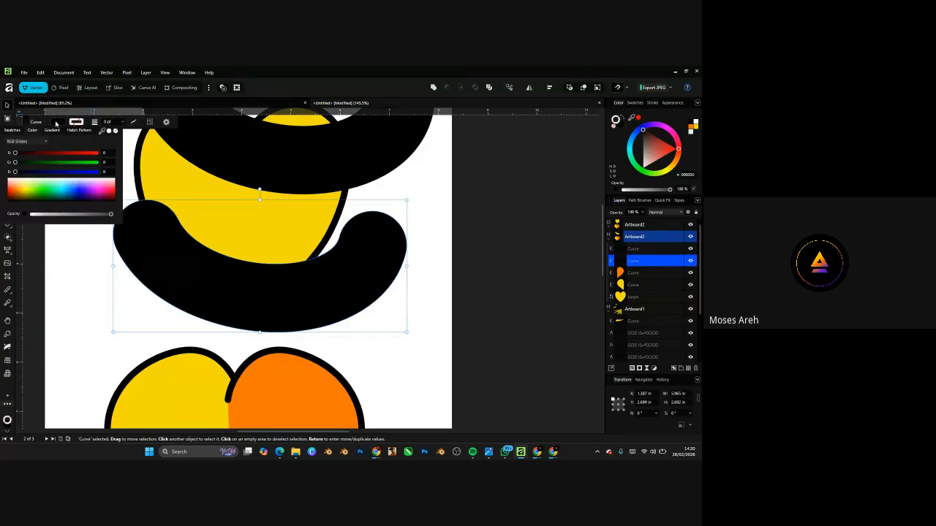
{"action": "left_click", "coordinate": [82, 124]}
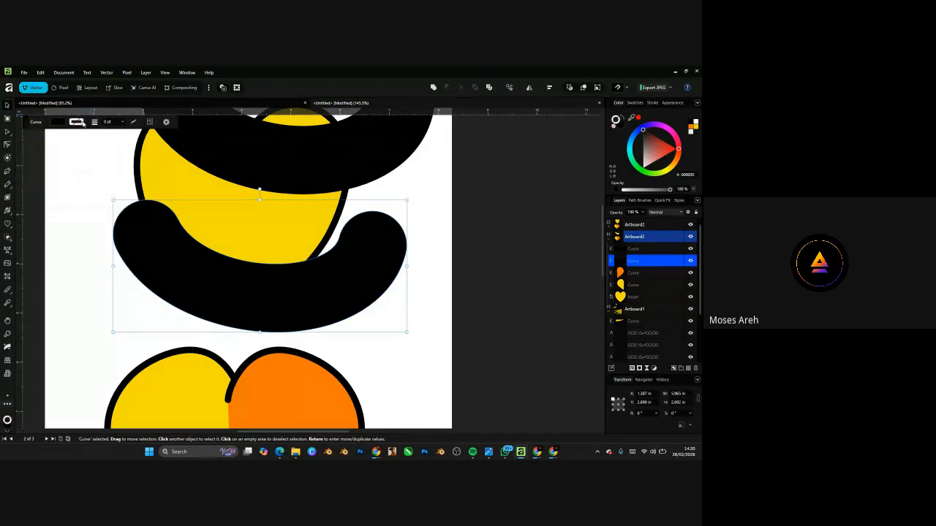
{"action": "left_click", "coordinate": [57, 124]}
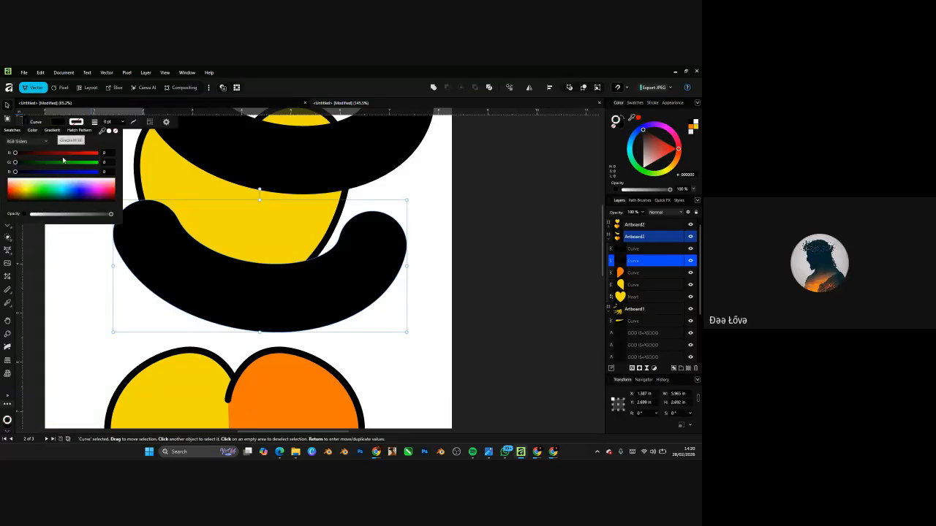
{"action": "left_click", "coordinate": [80, 123]}
{"action": "left_click", "coordinate": [77, 122]}
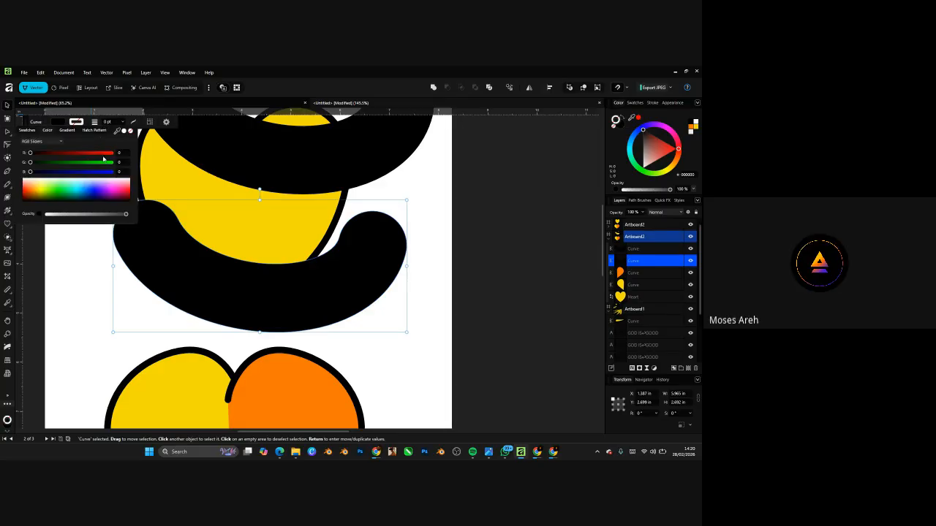
{"action": "left_click_drag", "start_coordinate": [102, 153], "coordinate": [119, 154]}
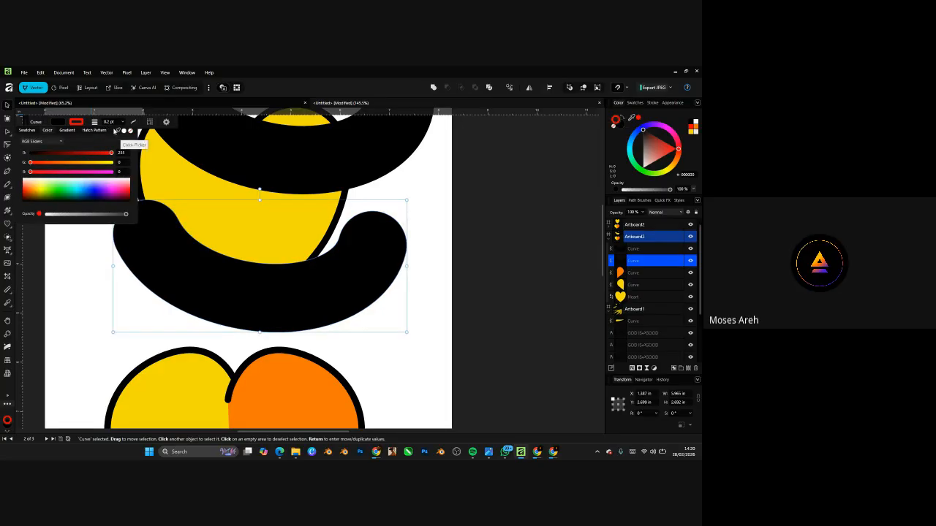
{"action": "left_click", "coordinate": [123, 123]}
{"action": "left_click", "coordinate": [123, 123]}
{"action": "left_click_drag", "start_coordinate": [121, 130], "coordinate": [163, 132]}
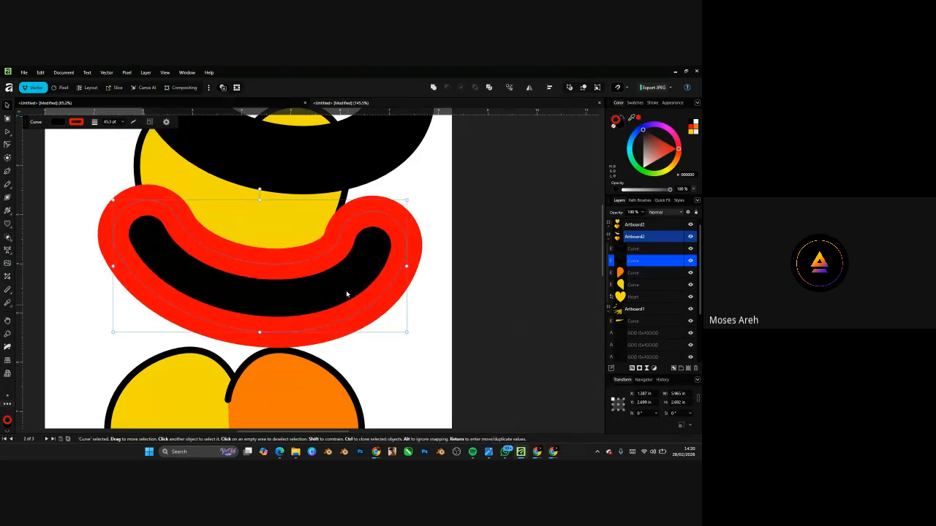
- Reposition the red-outlined curve and change its fill to green
{"action": "left_click_drag", "start_coordinate": [344, 278], "coordinate": [396, 296]}
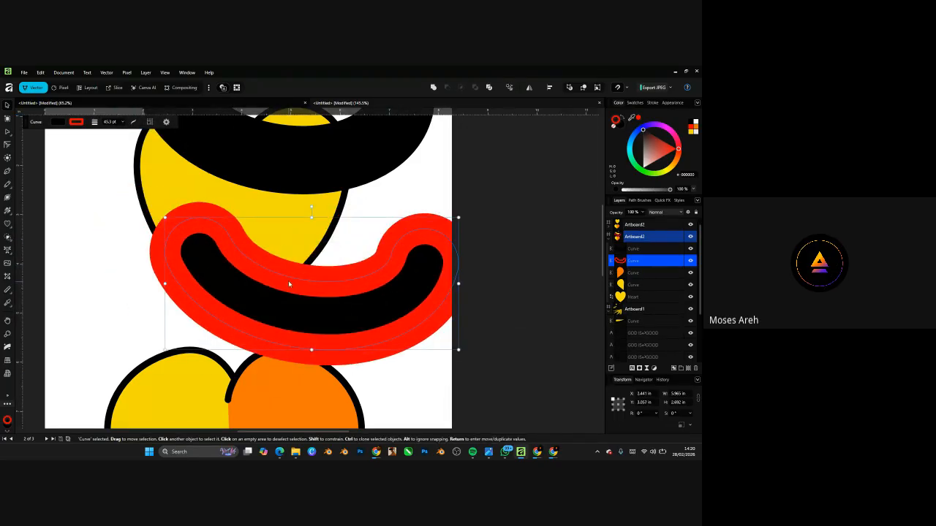
{"action": "left_click_drag", "start_coordinate": [289, 284], "coordinate": [250, 284]}
{"action": "left_click", "coordinate": [57, 122]}
{"action": "left_click", "coordinate": [38, 186]}
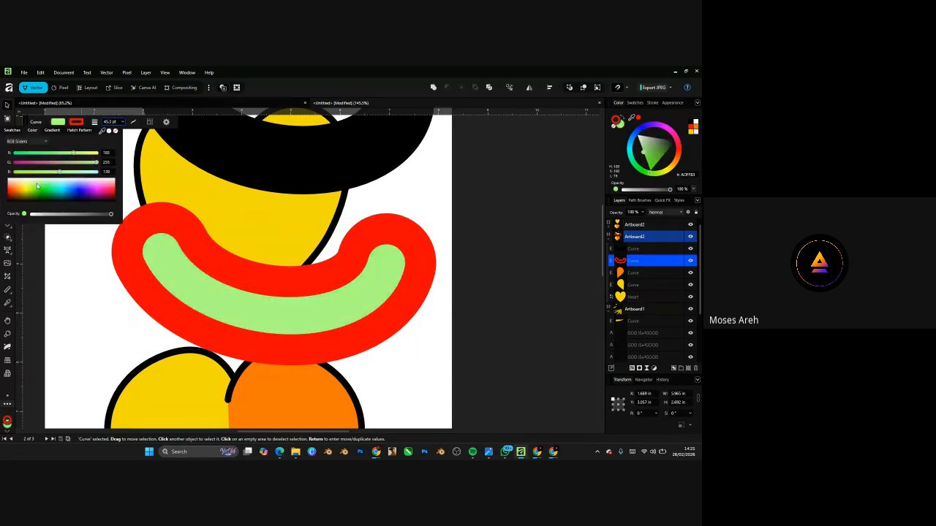
{"action": "left_click_drag", "start_coordinate": [37, 187], "coordinate": [41, 188]}
{"action": "scroll", "coordinate": [391, 326], "scroll_direction": "down", "scroll_amount": 5}
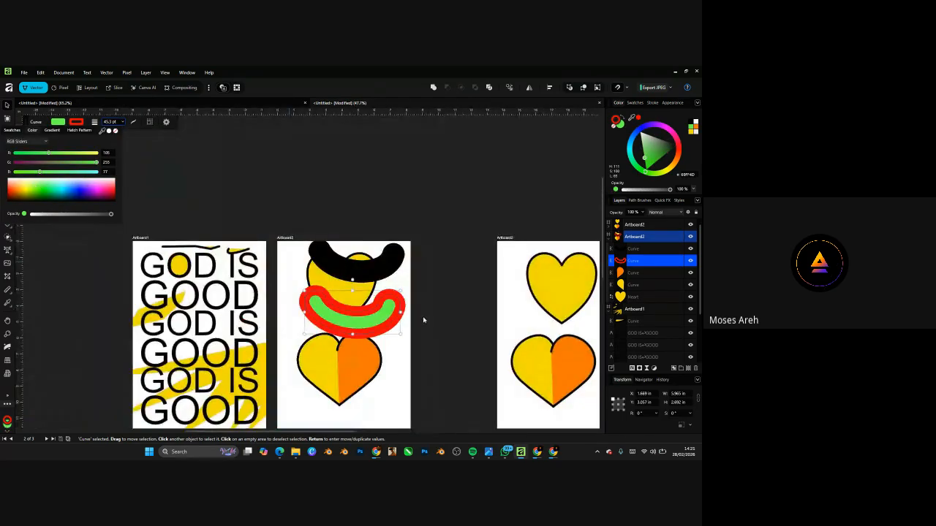
{"action": "scroll", "coordinate": [382, 320], "scroll_direction": "up", "scroll_amount": 3}
{"action": "mouse_move", "coordinate": [391, 312]}
{"action": "left_mouse_down"}
{"action": "mouse_move", "coordinate": [377, 306]}
{"action": "mouse_move", "coordinate": [385, 303]}
{"action": "left_mouse_up"}
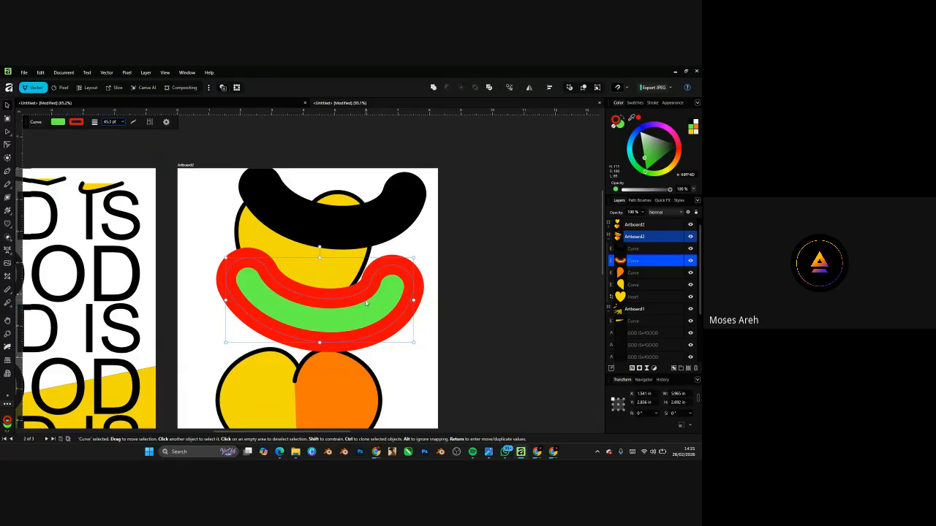
{"action": "scroll", "coordinate": [366, 303], "scroll_direction": "up", "scroll_amount": 2}
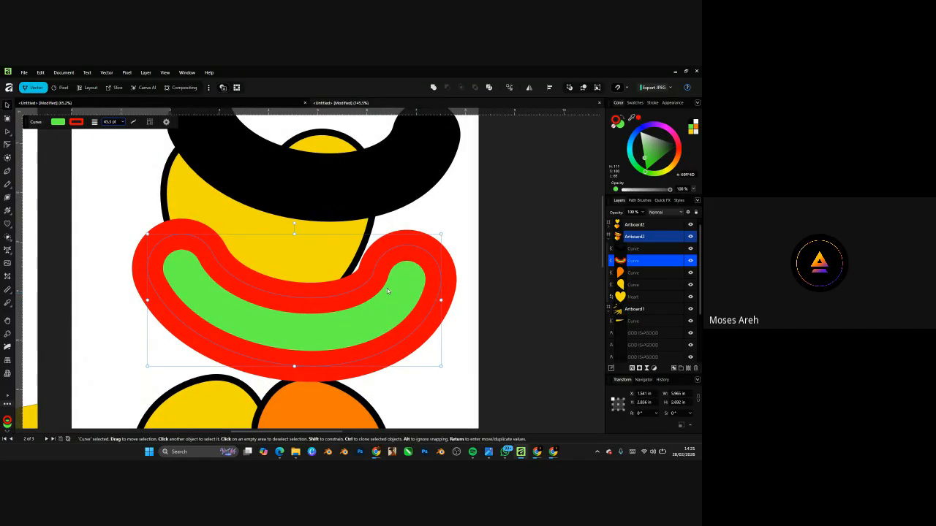
{"action": "scroll", "coordinate": [387, 291], "scroll_direction": "down", "scroll_amount": 2}
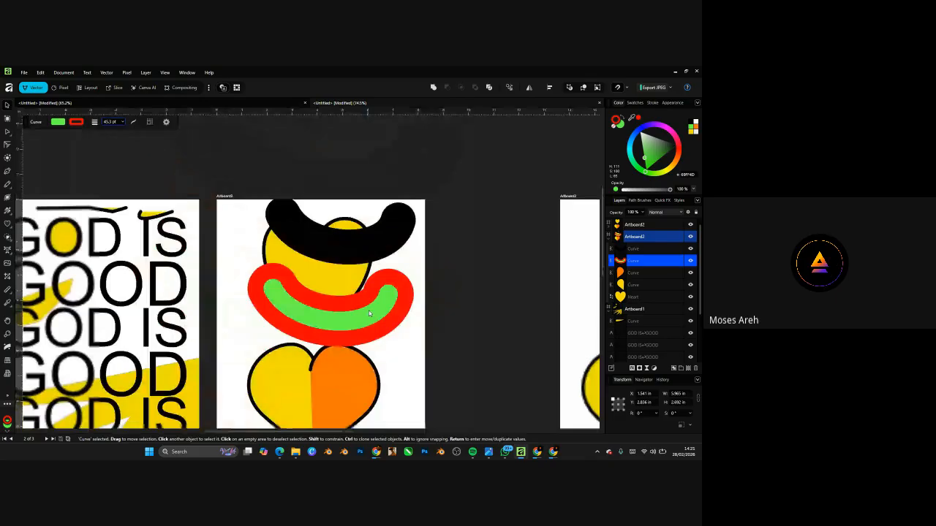
{"action": "left_click", "coordinate": [349, 235]}
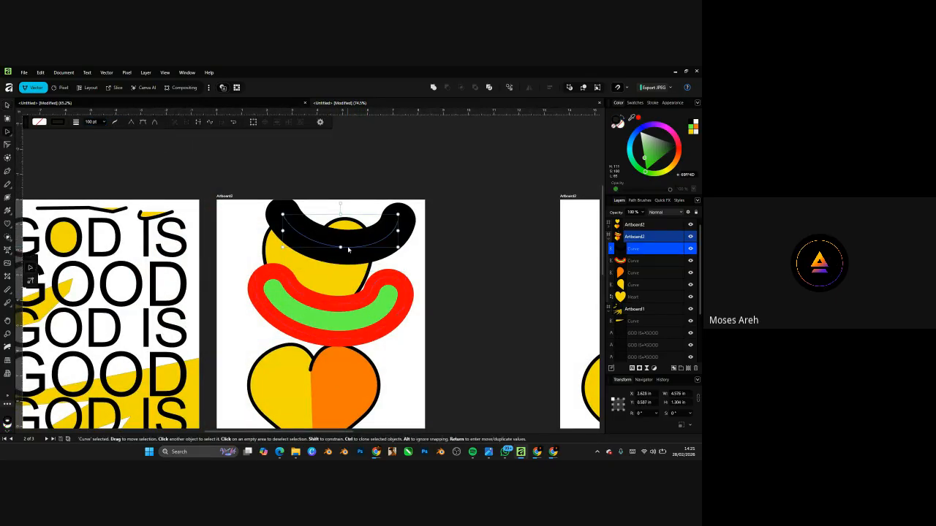
{"action": "key", "text": "a"}
{"action": "left_click_drag", "start_coordinate": [349, 250], "coordinate": [305, 283]}
{"action": "key", "text": "ctrl+z"}
{"action": "left_click", "coordinate": [345, 298]}
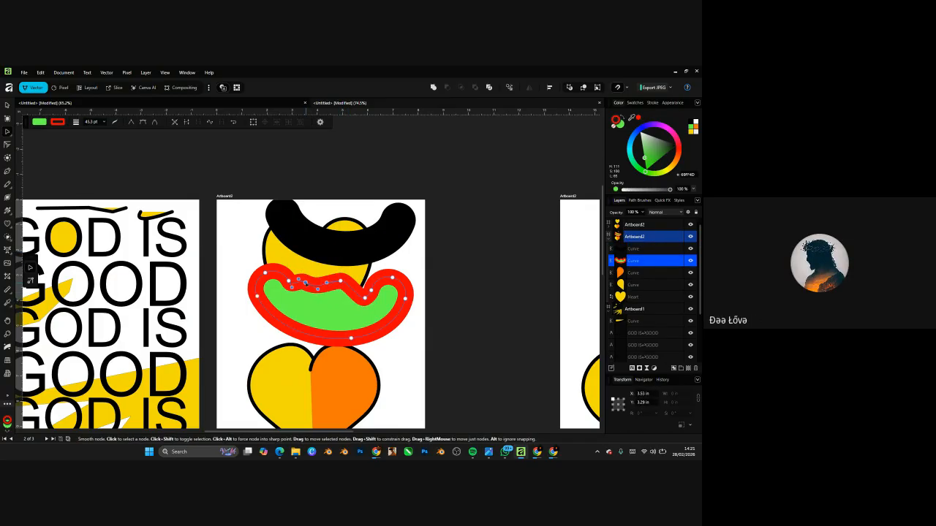
{"action": "key", "text": "ctrl+z"}
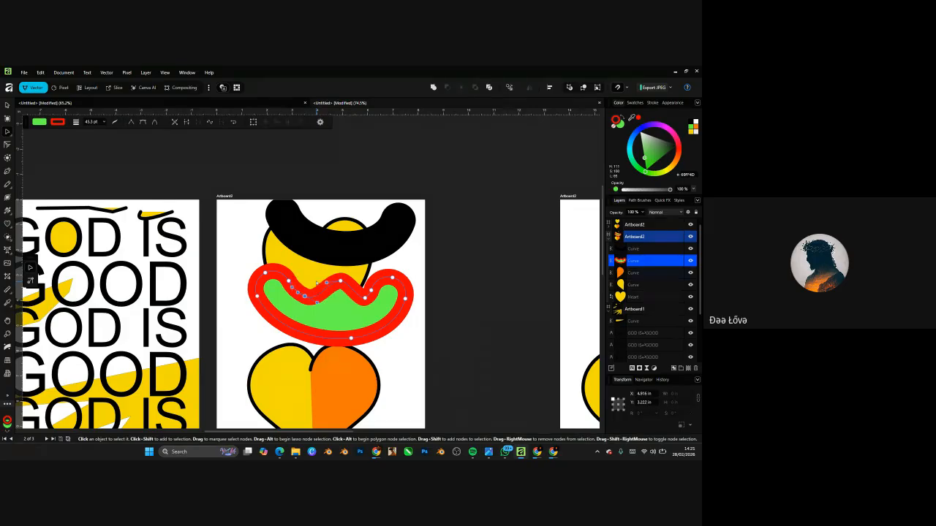
{"action": "key", "text": "ctrl+z"}
{"action": "key", "text": "ctrl+z"}
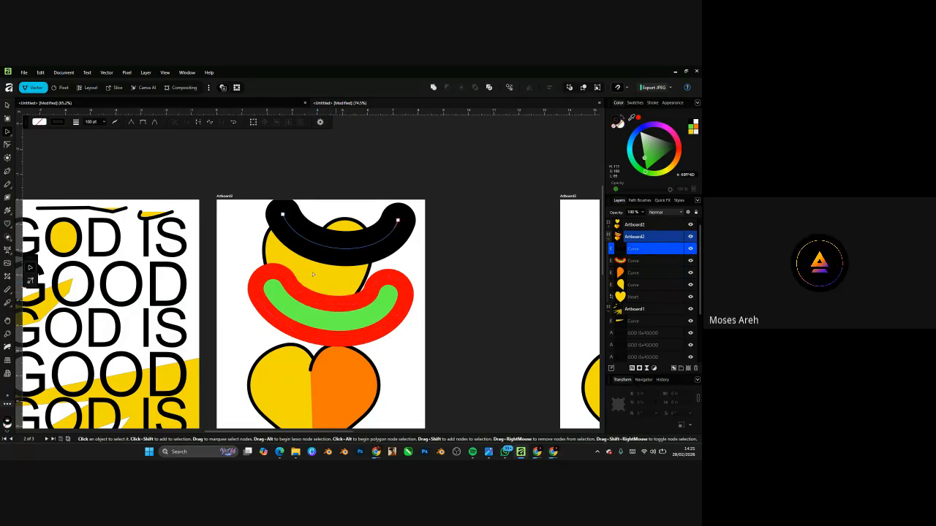
- Alt-drag a copy of the thick black curve down across the top of the two-tone heart
{"action": "left_click", "coordinate": [7, 106]}
{"action": "scroll", "coordinate": [327, 217], "scroll_direction": "down", "scroll_amount": 4}
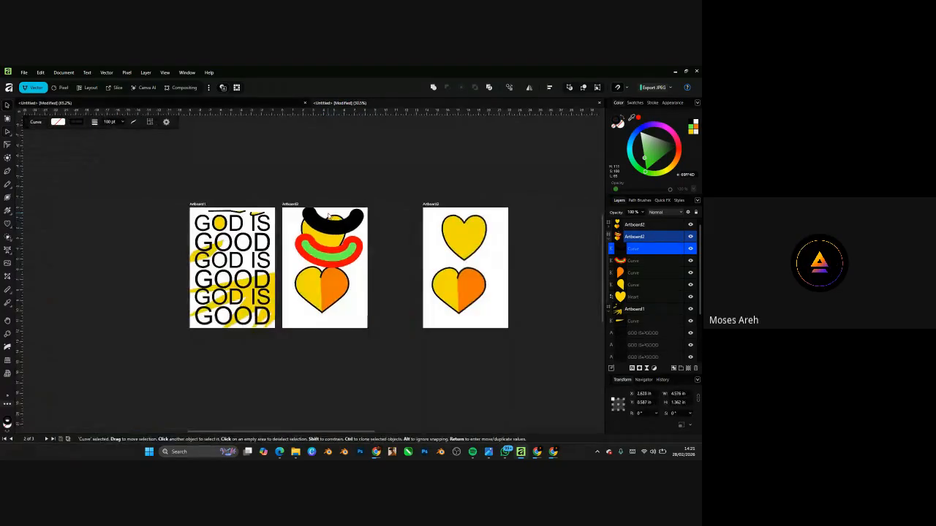
{"action": "scroll", "coordinate": [337, 253], "scroll_direction": "up", "scroll_amount": 3}
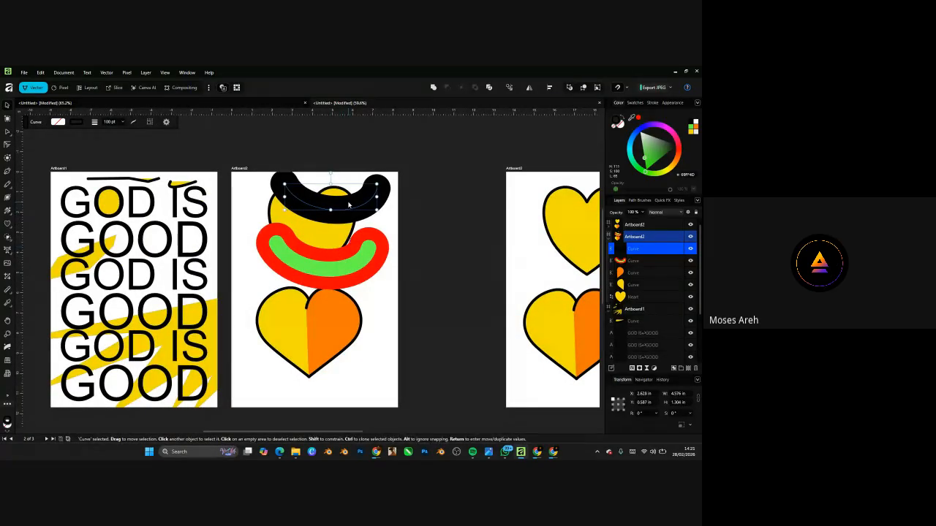
{"action": "left_click_drag", "start_coordinate": [355, 205], "coordinate": [349, 302]}
{"action": "scroll", "coordinate": [347, 378], "scroll_direction": "up", "scroll_amount": 1}
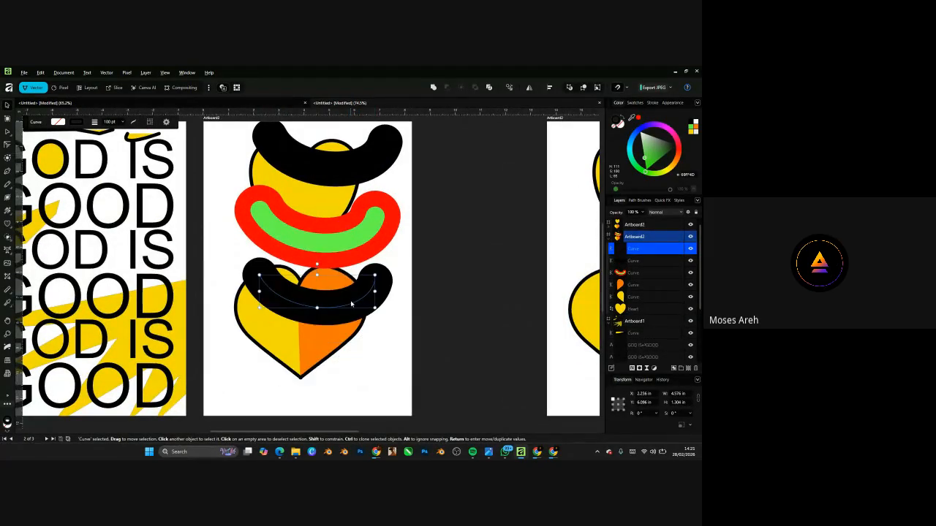
{"action": "scroll", "coordinate": [319, 307], "scroll_direction": "up", "scroll_amount": 3}
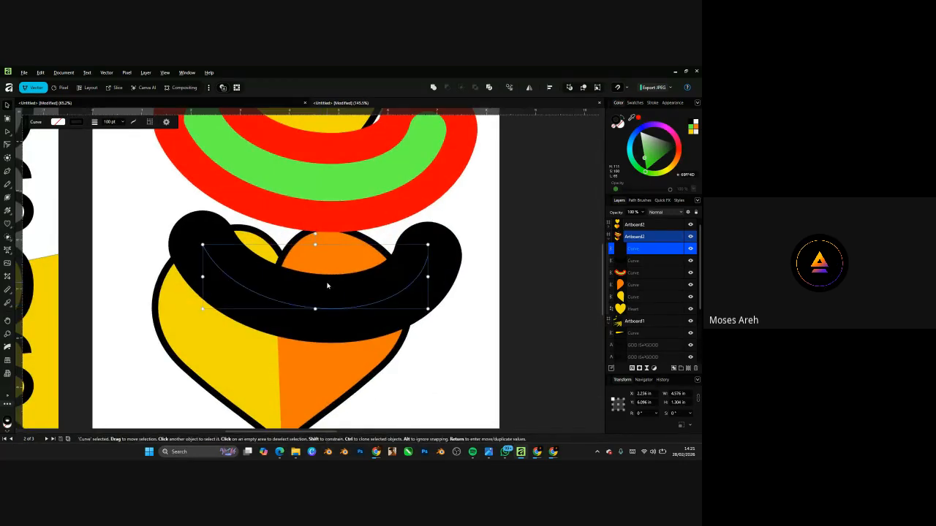
{"action": "right_click", "coordinate": [327, 286]}
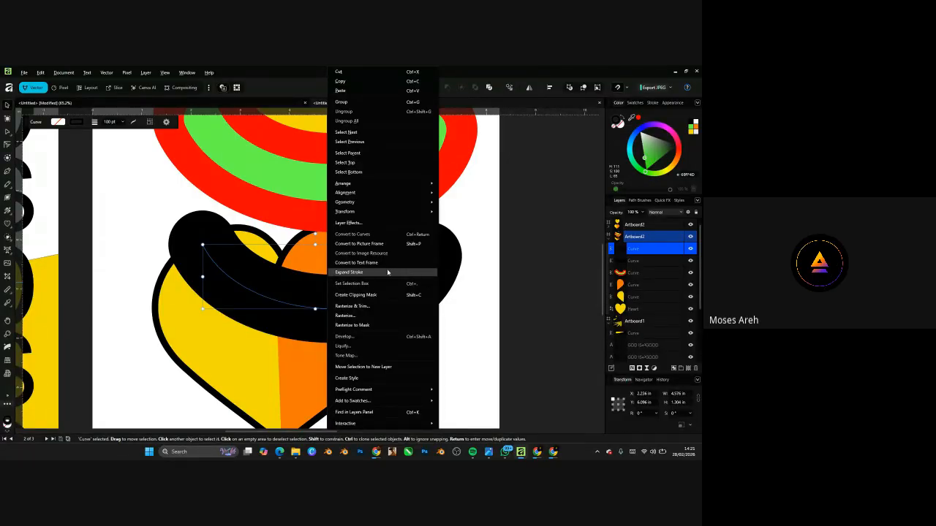
- Expand the copied black curve's stroke into a filled shape and recolour it dark red-brown
{"action": "right_click", "coordinate": [294, 281]}
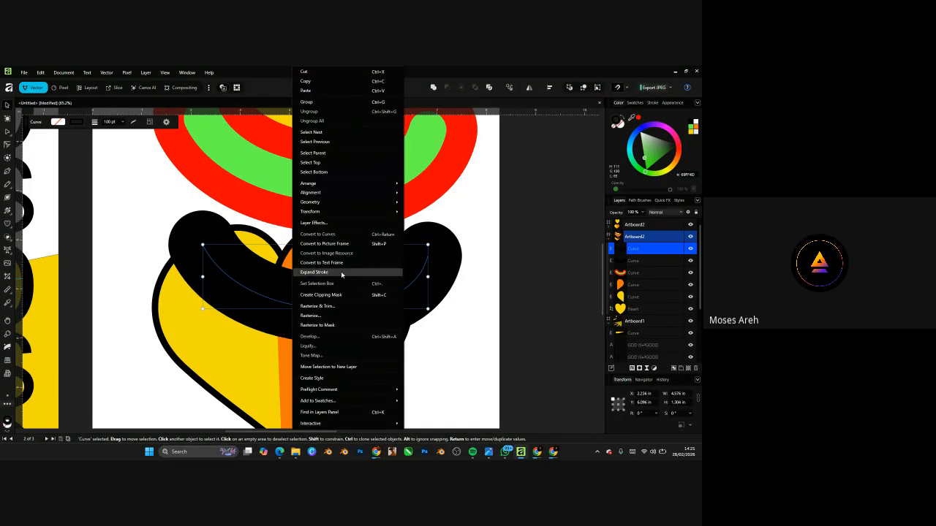
{"action": "left_click", "coordinate": [341, 272]}
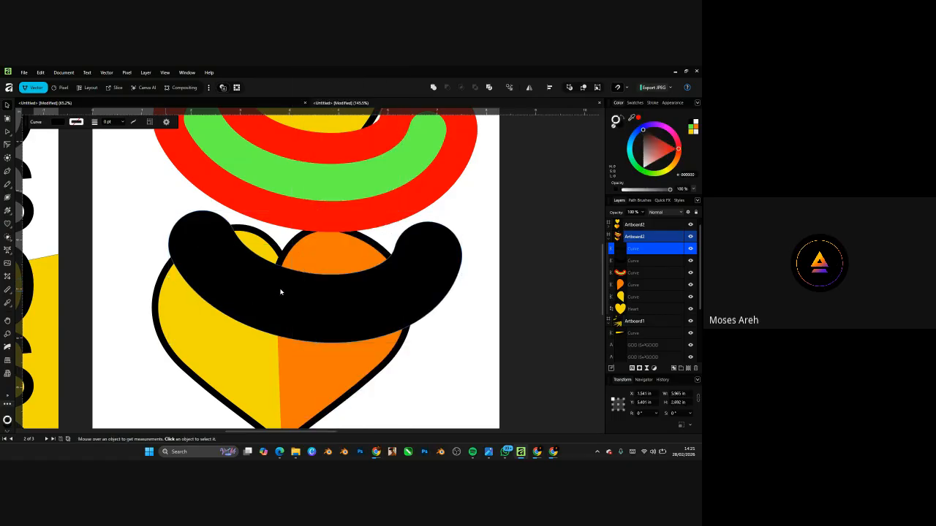
{"action": "left_click_drag", "start_coordinate": [329, 307], "coordinate": [374, 310]}
{"action": "scroll", "coordinate": [366, 328], "scroll_direction": "down", "scroll_amount": 5}
{"action": "left_click", "coordinate": [656, 141]}
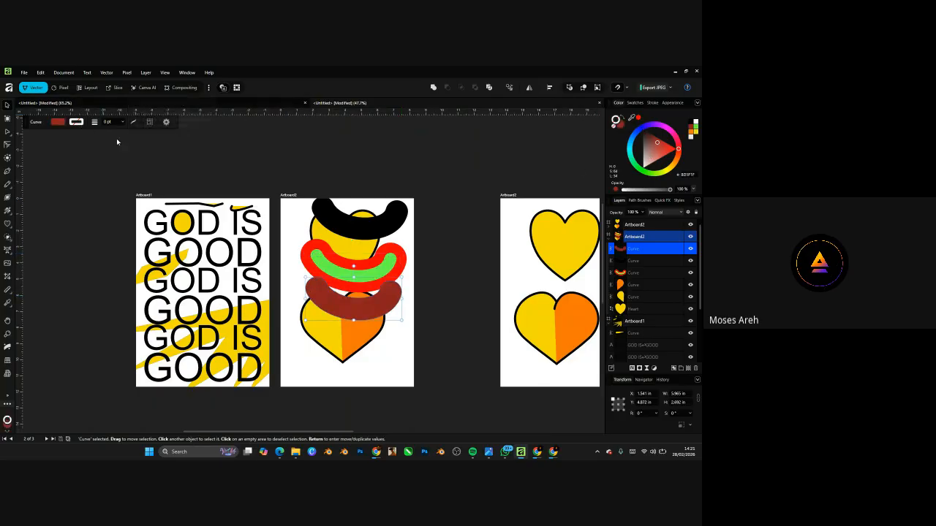
{"action": "scroll", "coordinate": [383, 311], "scroll_direction": "up", "scroll_amount": 5}
{"action": "left_click_drag", "start_coordinate": [393, 322], "coordinate": [400, 289]}
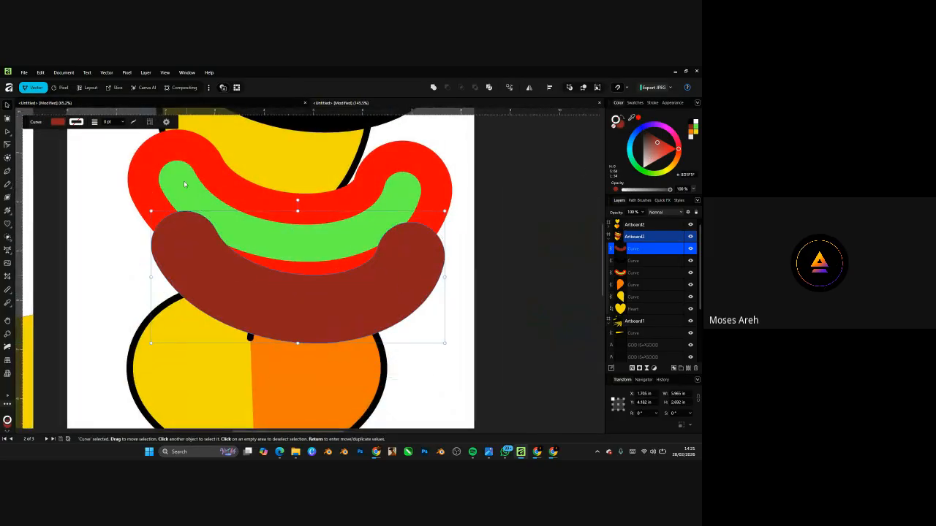
{"action": "key", "text": "ctrl+z"}
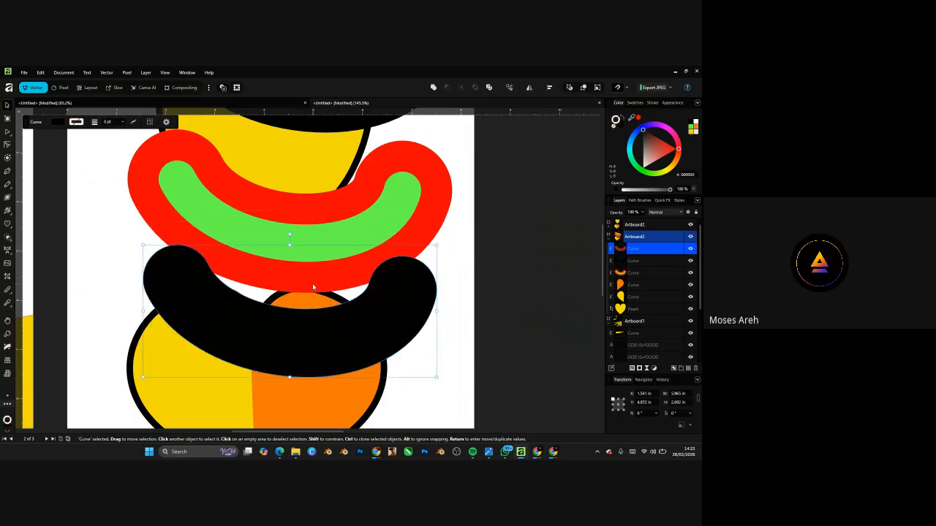
- Give the shape a salmon-red outline about 20.5 pt wide and move it to the artboard's top-left
{"action": "left_click", "coordinate": [76, 121]}
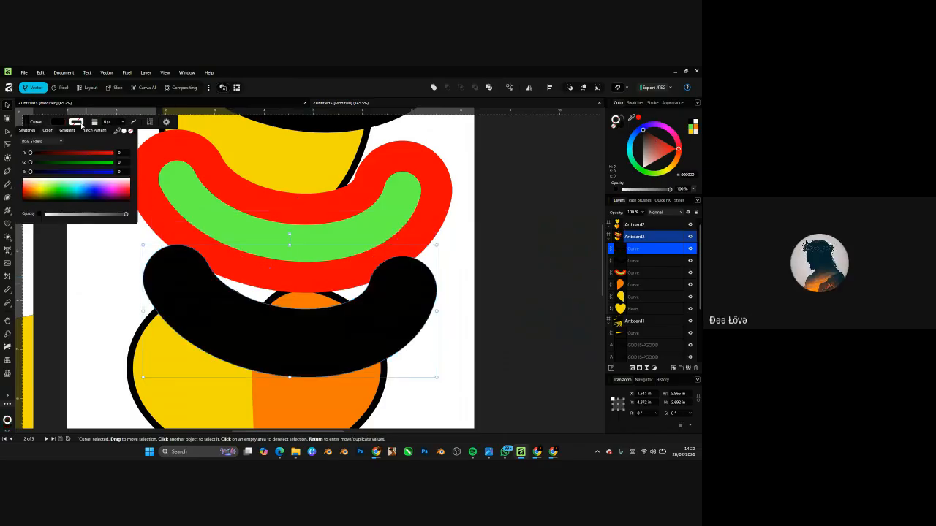
{"action": "left_click", "coordinate": [85, 191]}
{"action": "left_click_drag", "start_coordinate": [86, 191], "coordinate": [129, 189]}
{"action": "left_click", "coordinate": [125, 123]}
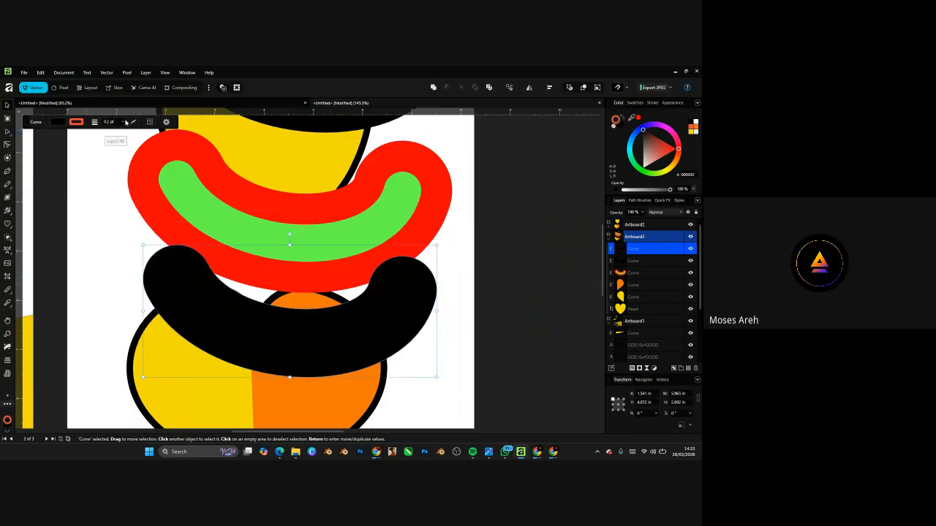
{"action": "mouse_move", "coordinate": [124, 130]}
{"action": "left_mouse_down"}
{"action": "mouse_move", "coordinate": [147, 120]}
{"action": "mouse_move", "coordinate": [94, 114]}
{"action": "left_mouse_up"}
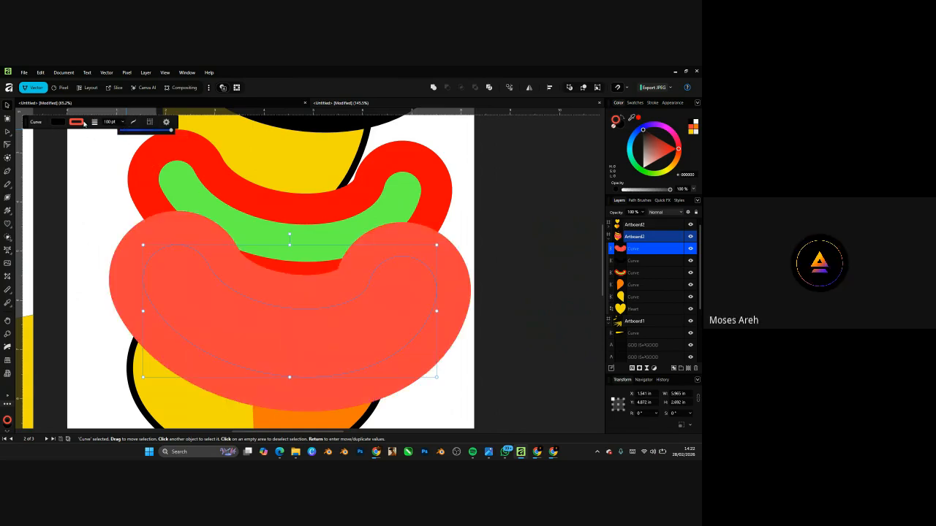
{"action": "left_click_drag", "start_coordinate": [154, 132], "coordinate": [148, 130]}
{"action": "scroll", "coordinate": [330, 292], "scroll_direction": "down", "scroll_amount": 4}
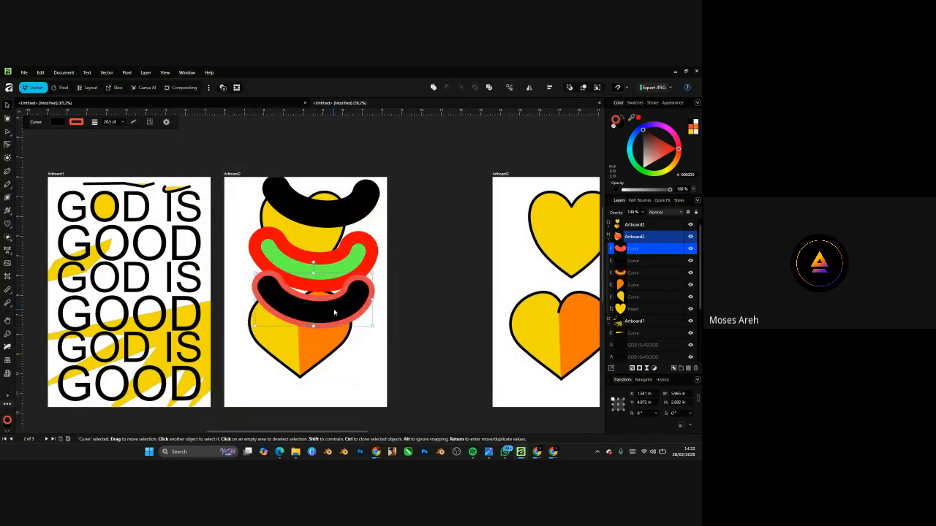
{"action": "mouse_move", "coordinate": [334, 312]}
{"action": "left_mouse_down"}
{"action": "mouse_move", "coordinate": [284, 209]}
{"action": "mouse_move", "coordinate": [326, 212]}
{"action": "left_mouse_up"}
{"action": "scroll", "coordinate": [322, 293], "scroll_direction": "up", "scroll_amount": 3}
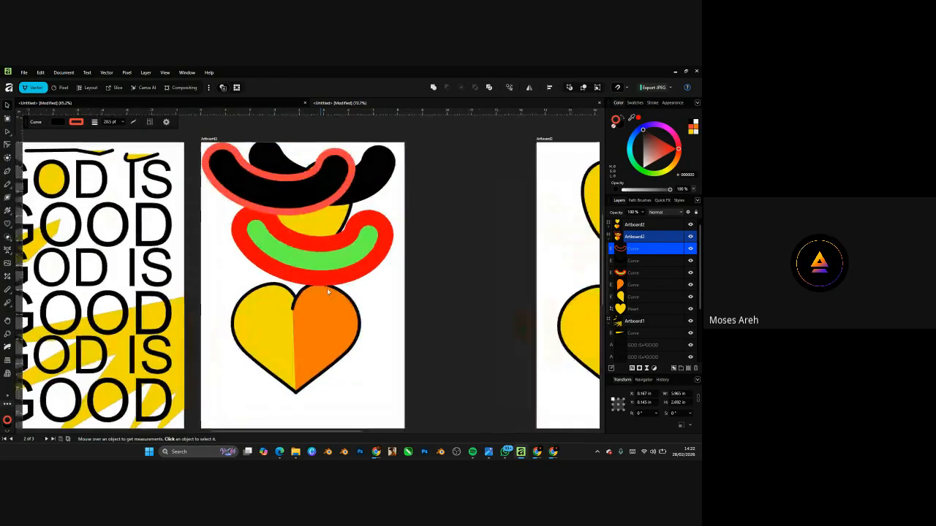
- Select both heart halves, shift the heart slightly down-right, and zoom in on it
{"action": "left_click", "coordinate": [326, 286]}
{"action": "scroll", "coordinate": [327, 286], "scroll_direction": "up", "scroll_amount": 5}
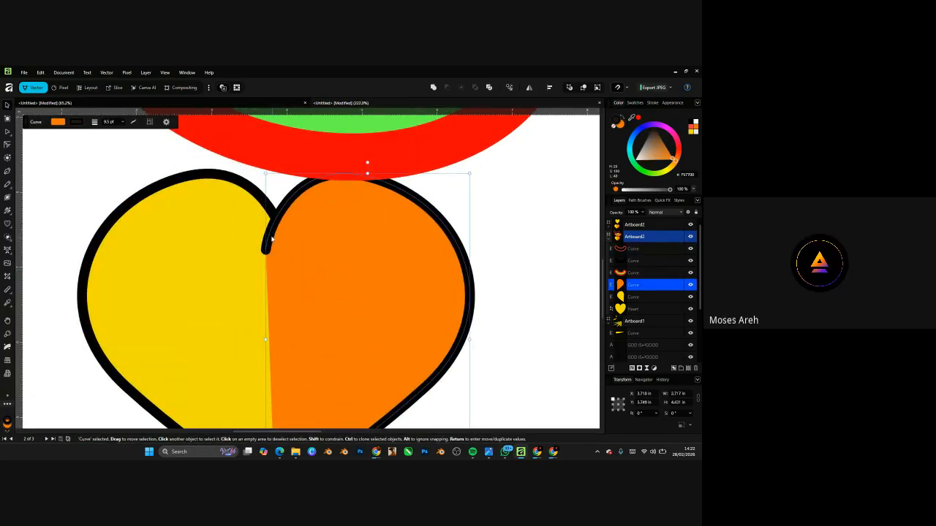
{"action": "left_click", "coordinate": [232, 261], "text": "shift"}
{"action": "scroll", "coordinate": [231, 261], "scroll_direction": "down", "scroll_amount": 5}
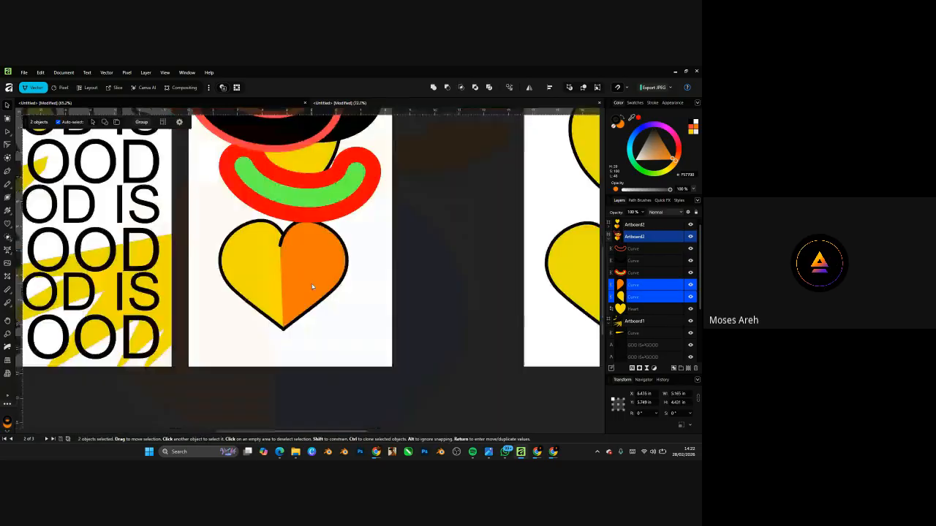
{"action": "left_click_drag", "start_coordinate": [294, 271], "coordinate": [302, 300]}
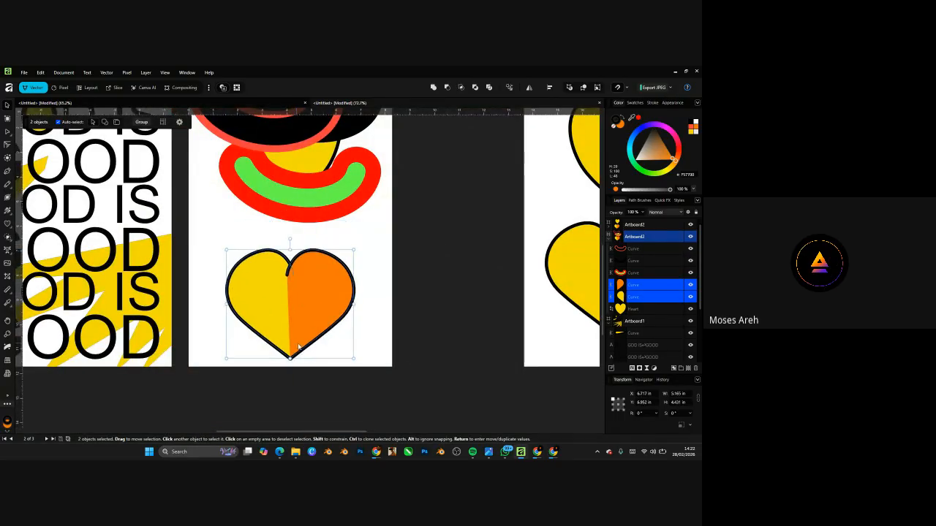
{"action": "scroll", "coordinate": [298, 346], "scroll_direction": "up", "scroll_amount": 1}
{"action": "key", "text": "alt"}
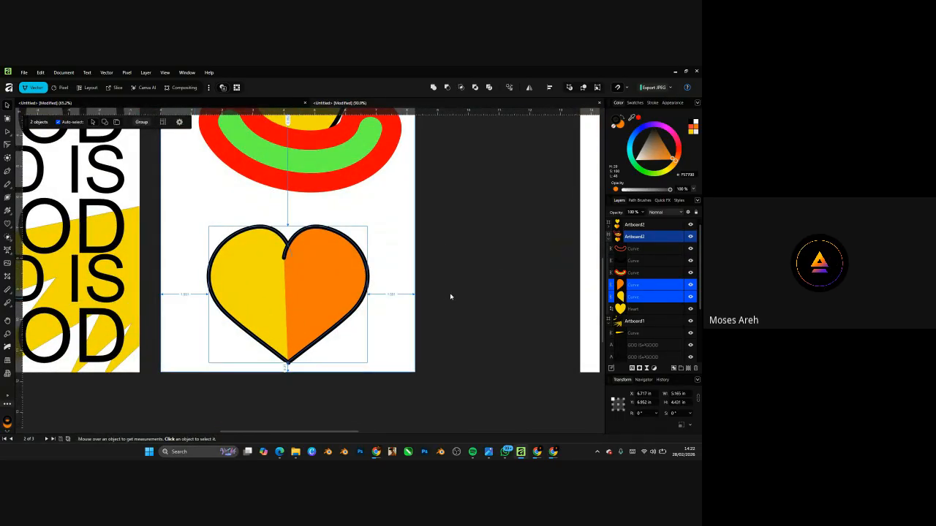
{"action": "scroll", "coordinate": [334, 300], "scroll_direction": "up", "scroll_amount": 2}
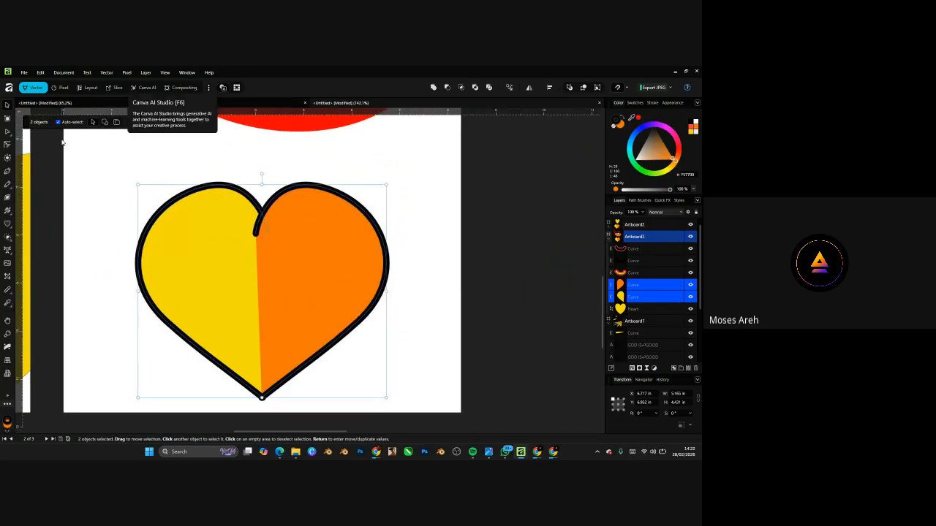
- Raise the orange heart half's outline width to 10.9 pt
{"action": "left_click", "coordinate": [336, 238]}
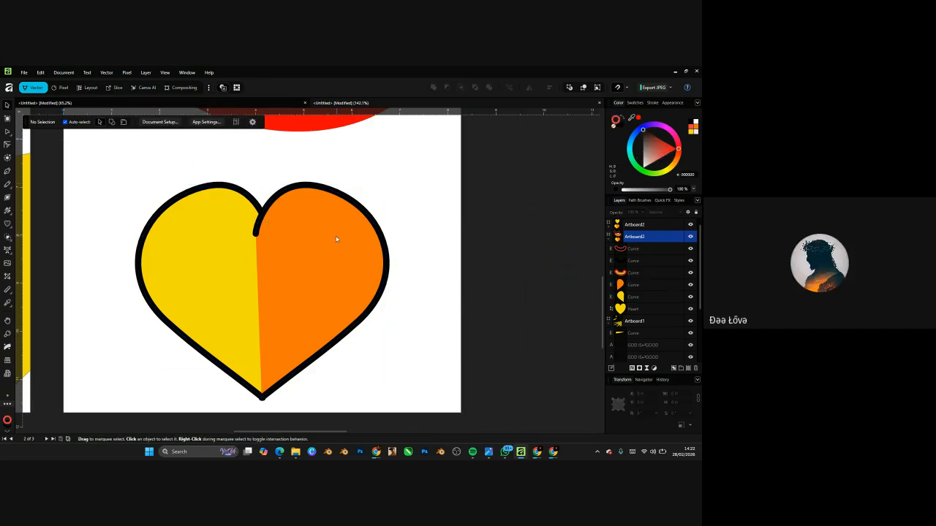
{"action": "left_click", "coordinate": [206, 256], "text": "shift"}
{"action": "left_click", "coordinate": [322, 174]}
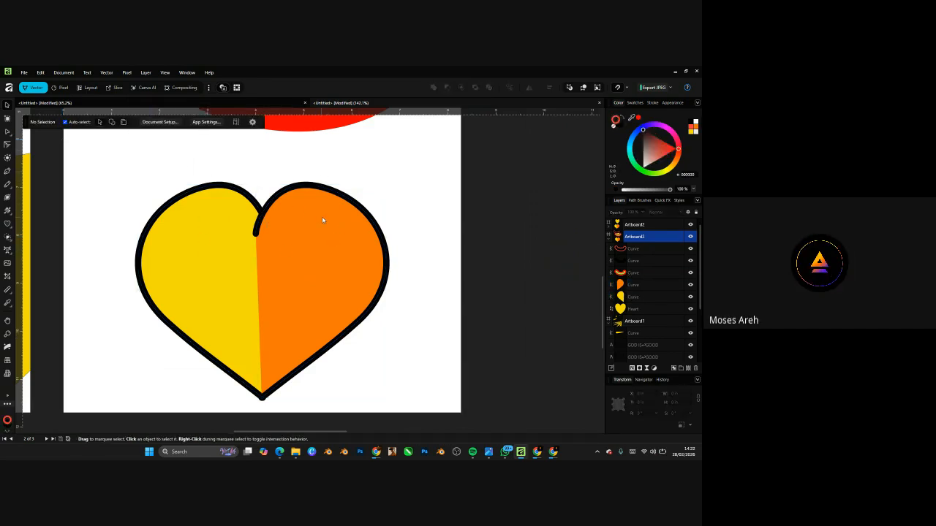
{"action": "left_click", "coordinate": [322, 220]}
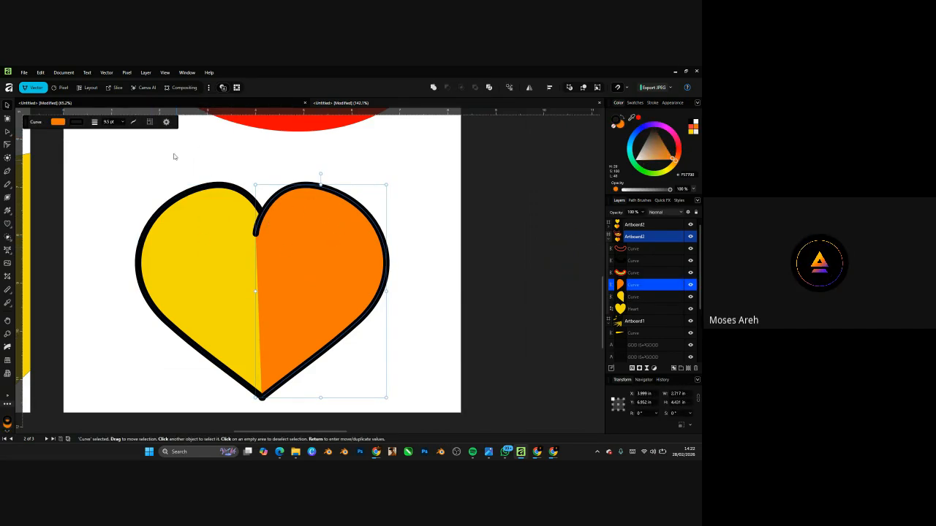
{"action": "left_click", "coordinate": [123, 122]}
{"action": "left_click_drag", "start_coordinate": [125, 131], "coordinate": [131, 131]}
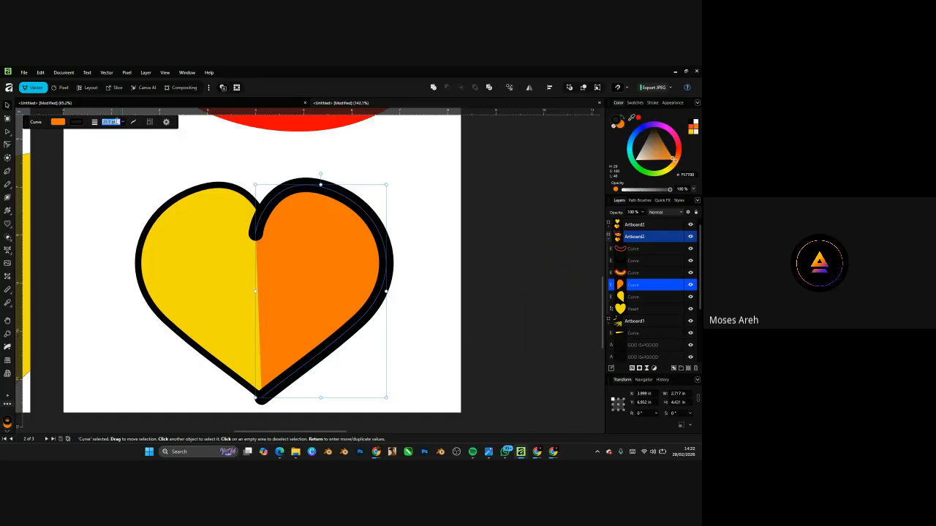
- Set the yellow heart half's outline width to 22 pt
{"action": "left_click", "coordinate": [206, 207]}
{"action": "left_click", "coordinate": [109, 122]}
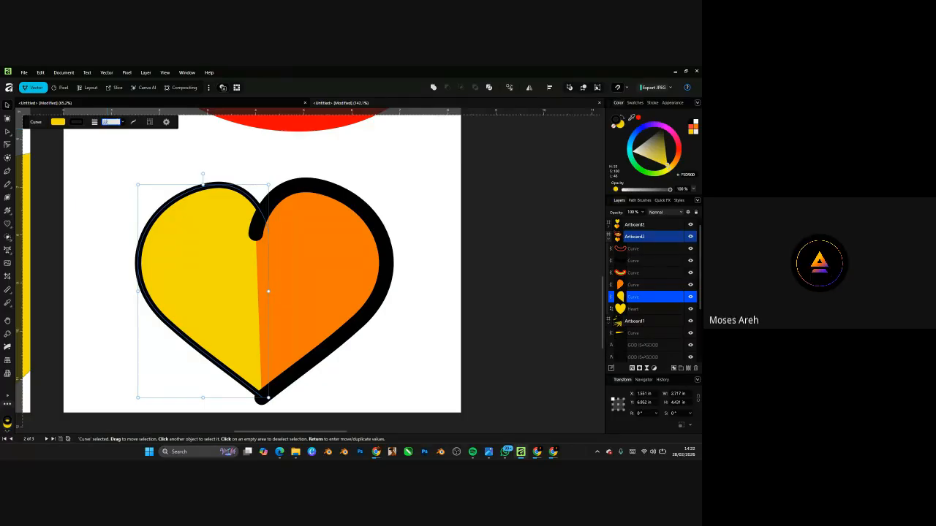
{"action": "type", "text": "22"}
{"action": "key", "text": "Return"}
{"action": "left_click", "coordinate": [376, 199]}
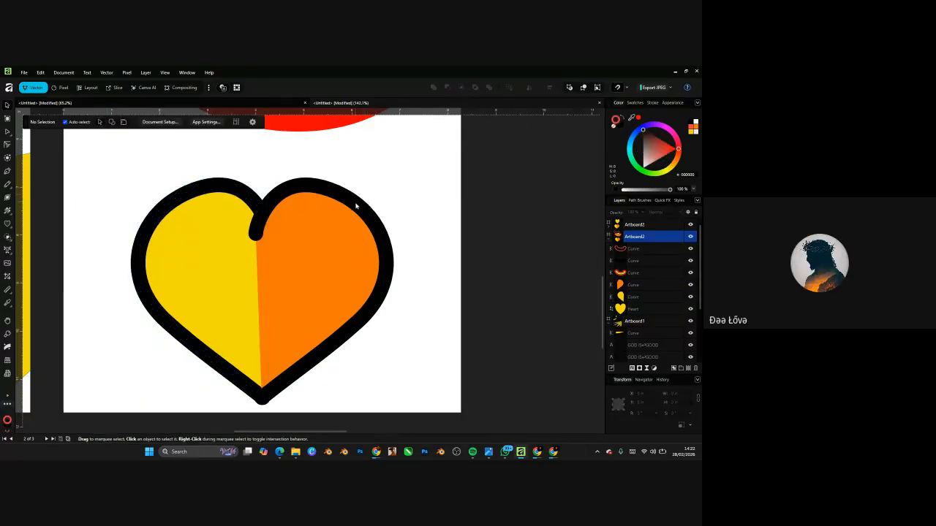
{"action": "scroll", "coordinate": [353, 219], "scroll_direction": "down", "scroll_amount": 4}
{"action": "scroll", "coordinate": [351, 218], "scroll_direction": "up", "scroll_amount": 1}
- Reselect the heart halves, finishing with only the orange half selected
{"action": "left_click", "coordinate": [353, 220]}
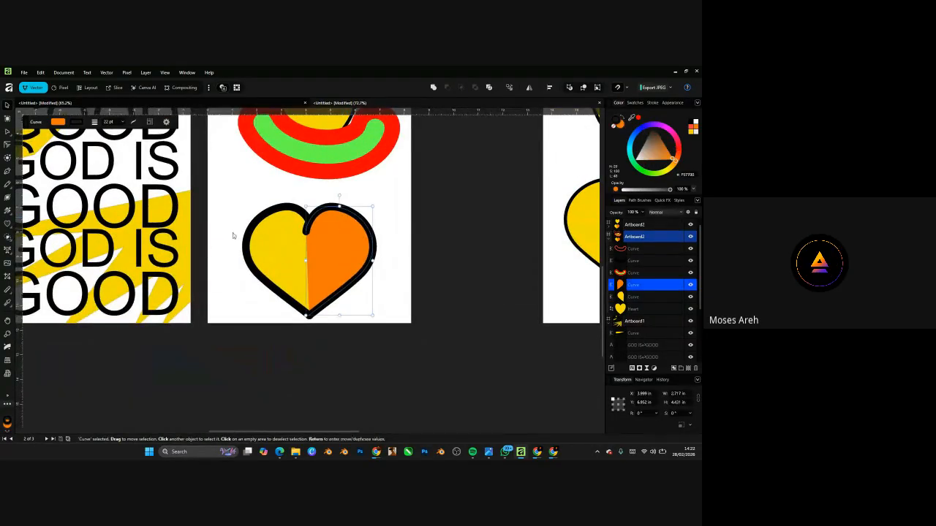
{"action": "left_click", "coordinate": [266, 235], "text": "shift"}
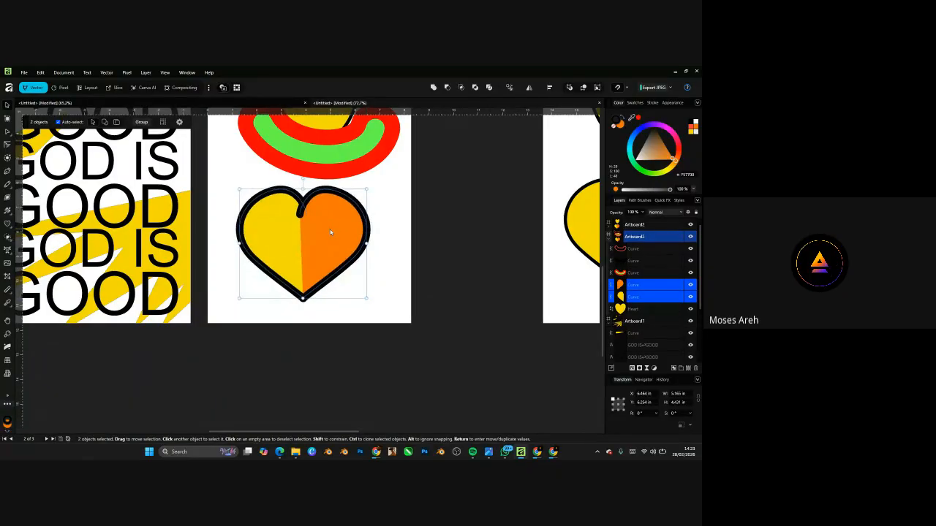
{"action": "left_click", "coordinate": [372, 278]}
{"action": "scroll", "coordinate": [325, 231], "scroll_direction": "up", "scroll_amount": 2}
{"action": "left_click", "coordinate": [328, 204]}
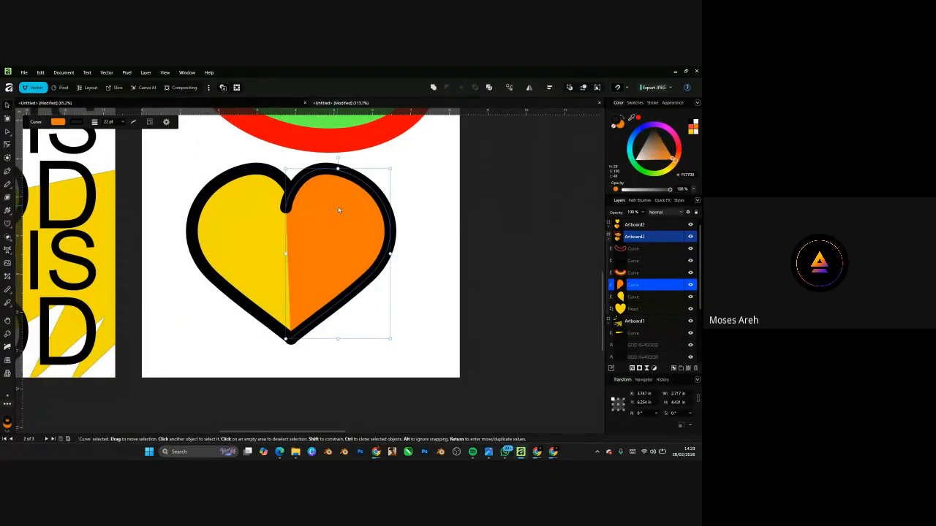
{"action": "scroll", "coordinate": [356, 231], "scroll_direction": "up", "scroll_amount": 2}
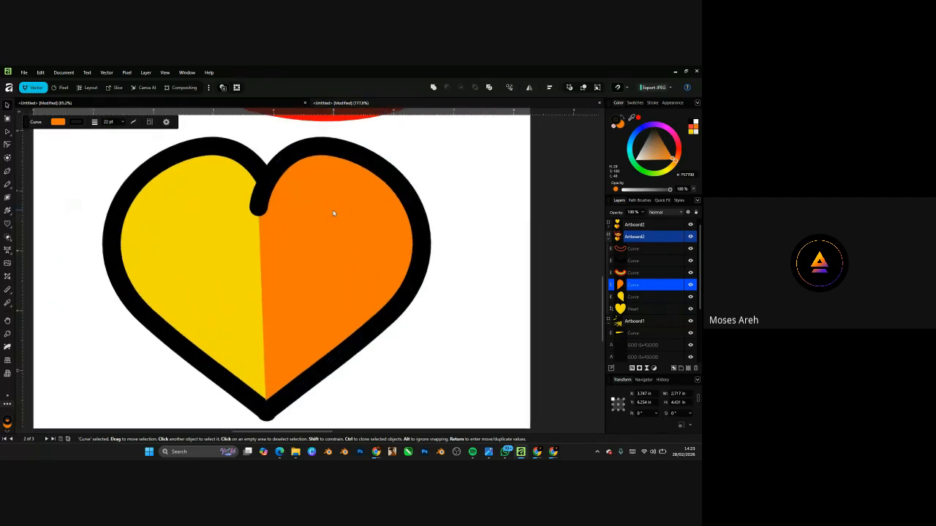
{"action": "left_click", "coordinate": [178, 237], "text": "shift"}
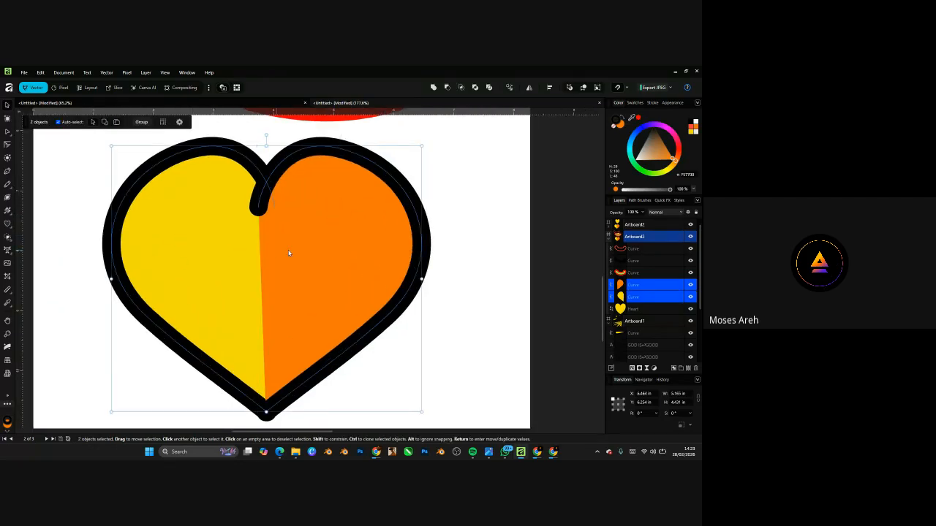
{"action": "left_click", "coordinate": [419, 203]}
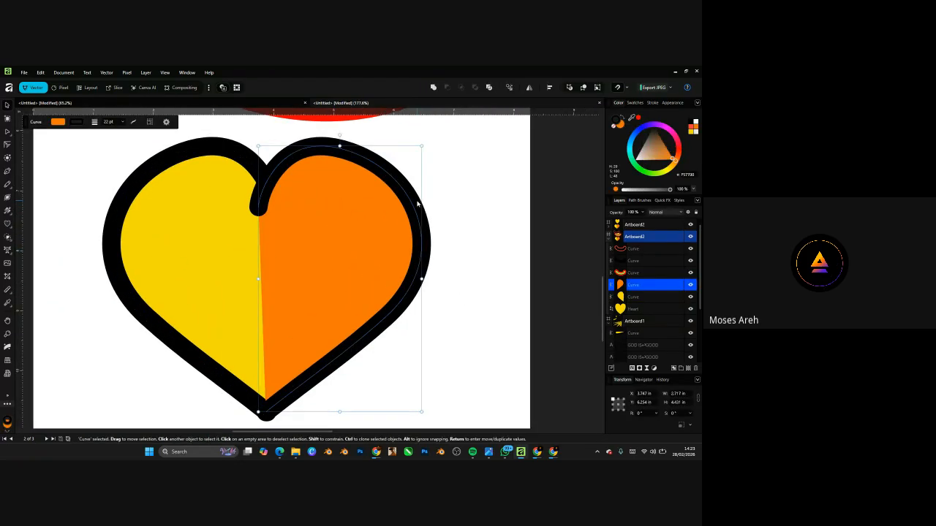
- Expand the outlines of the orange and yellow heart halves into separate filled shapes
{"action": "right_click", "coordinate": [401, 183]}
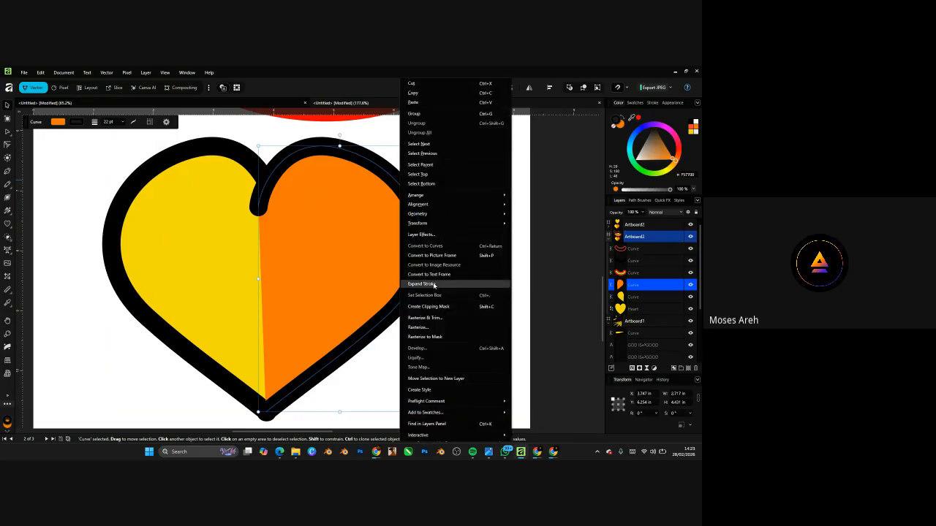
{"action": "left_click", "coordinate": [434, 285]}
{"action": "left_click", "coordinate": [211, 155]}
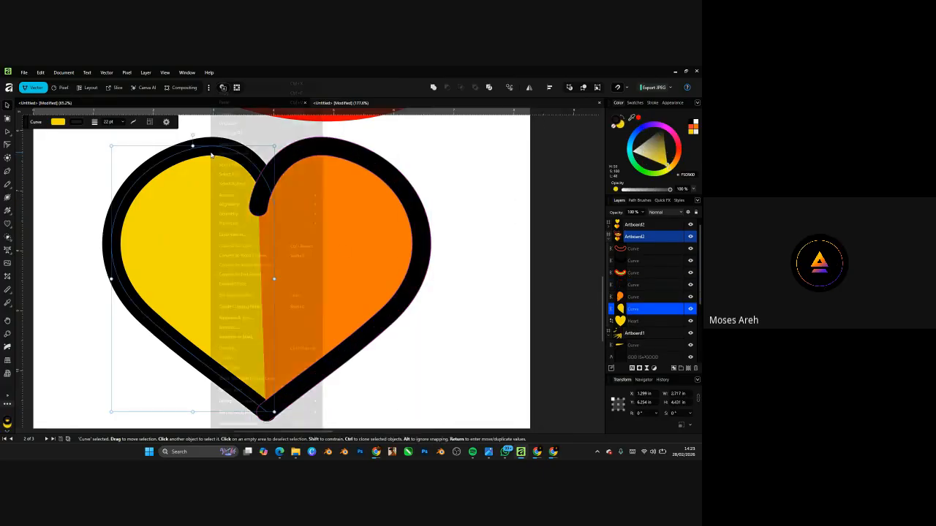
{"action": "left_click", "coordinate": [237, 283]}
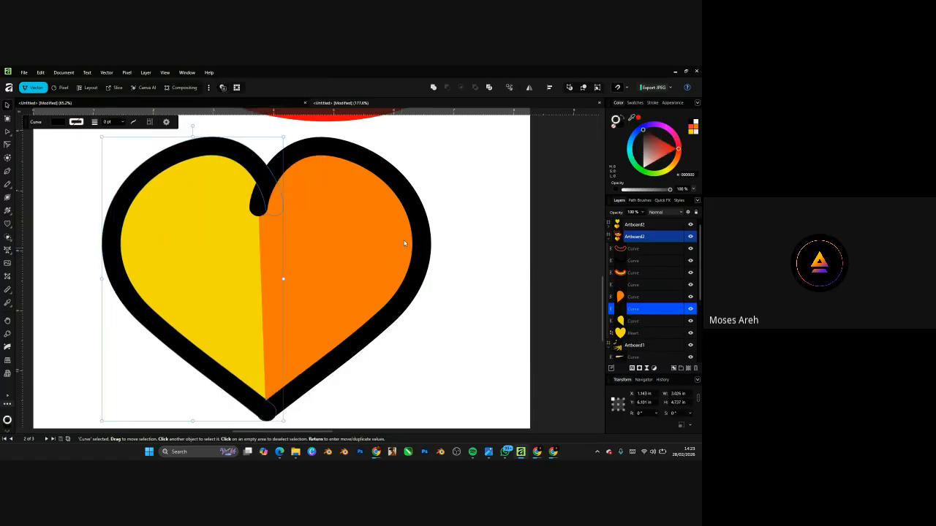
- Select the heart pieces, undoing an accidental move of the orange half
{"action": "left_click", "coordinate": [287, 189]}
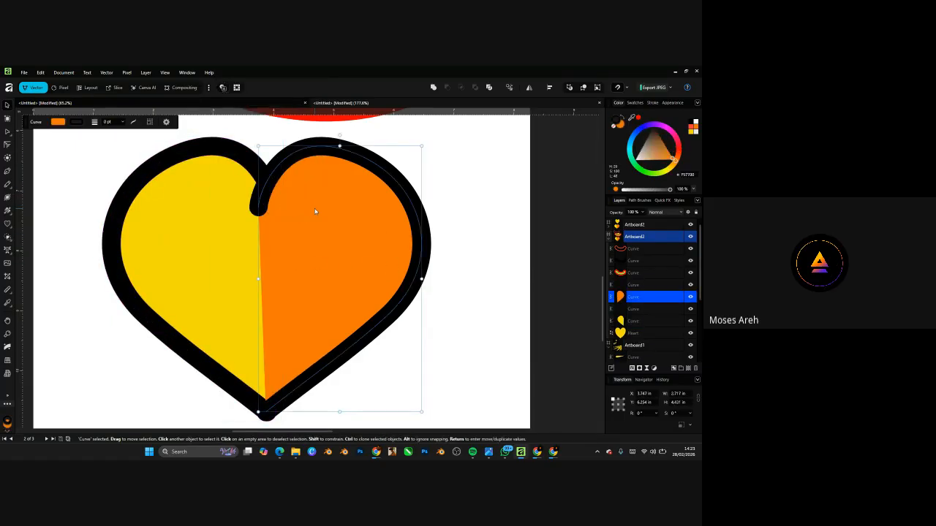
{"action": "left_click_drag", "start_coordinate": [315, 211], "coordinate": [193, 294]}
{"action": "key", "text": "ctrl+z"}
{"action": "scroll", "coordinate": [415, 266], "scroll_direction": "down", "scroll_amount": 5}
{"action": "left_click_drag", "start_coordinate": [443, 204], "coordinate": [289, 329]}
{"action": "scroll", "coordinate": [444, 269], "scroll_direction": "up", "scroll_amount": 5}
{"action": "left_click", "coordinate": [428, 224]}
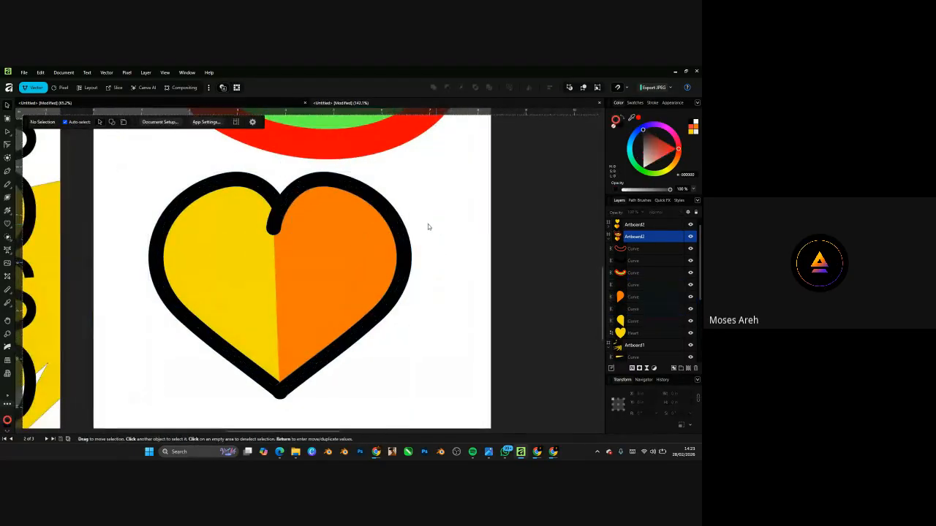
{"action": "left_click", "coordinate": [242, 207]}
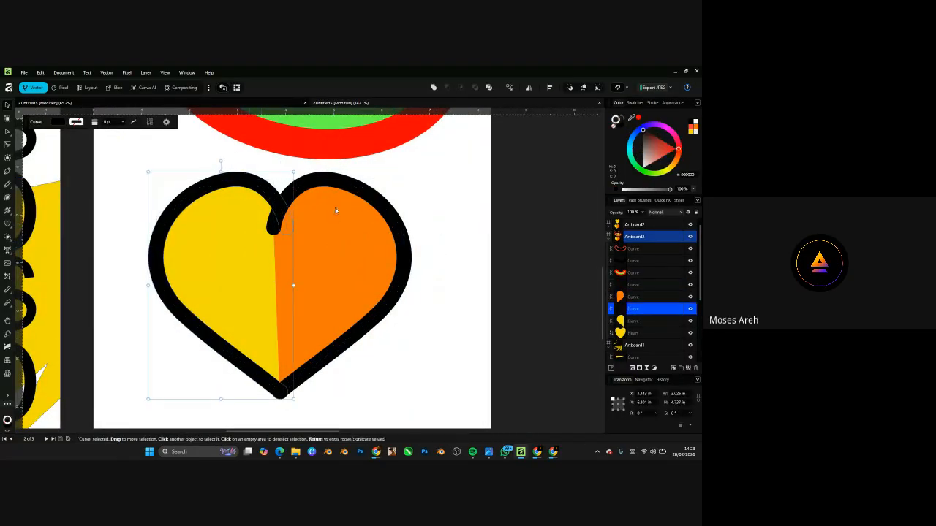
{"action": "left_click", "coordinate": [367, 248]}
{"action": "left_click", "coordinate": [428, 184]}
- Marquee-select all four heart pieces, nudge them up-left, and pick the Shape Builder Tool
{"action": "left_click_drag", "start_coordinate": [431, 177], "coordinate": [146, 355]}
{"action": "scroll", "coordinate": [352, 278], "scroll_direction": "down", "scroll_amount": 5}
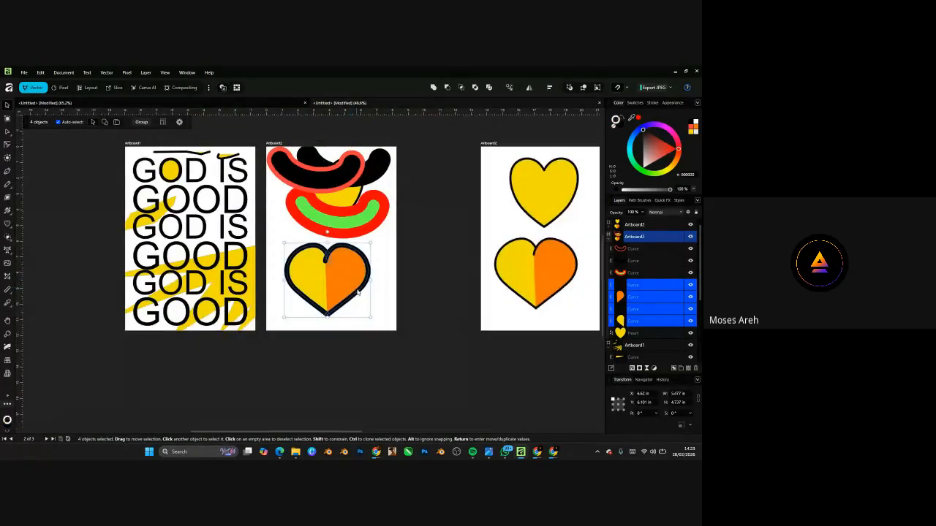
{"action": "scroll", "coordinate": [356, 293], "scroll_direction": "up", "scroll_amount": 4}
{"action": "left_click_drag", "start_coordinate": [326, 293], "coordinate": [317, 277]}
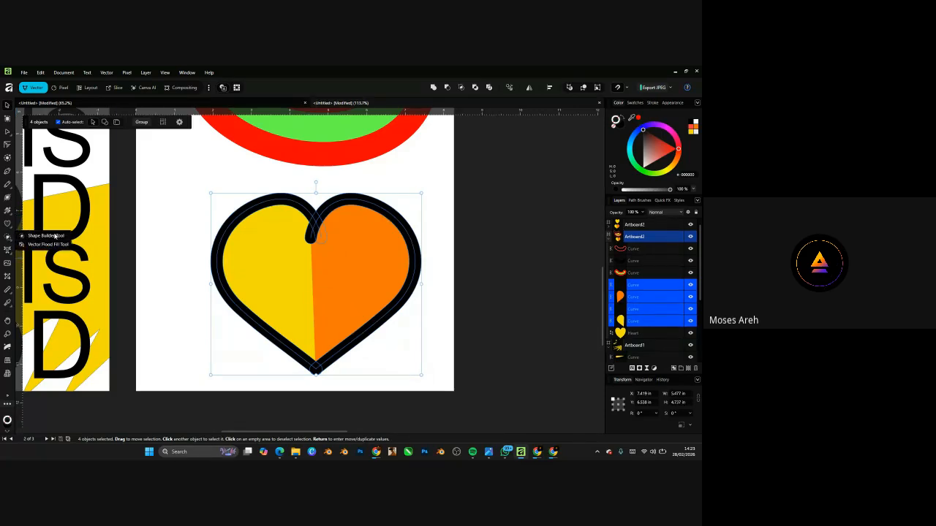
{"action": "left_click", "coordinate": [8, 236]}
{"action": "scroll", "coordinate": [406, 296], "scroll_direction": "up", "scroll_amount": 3}
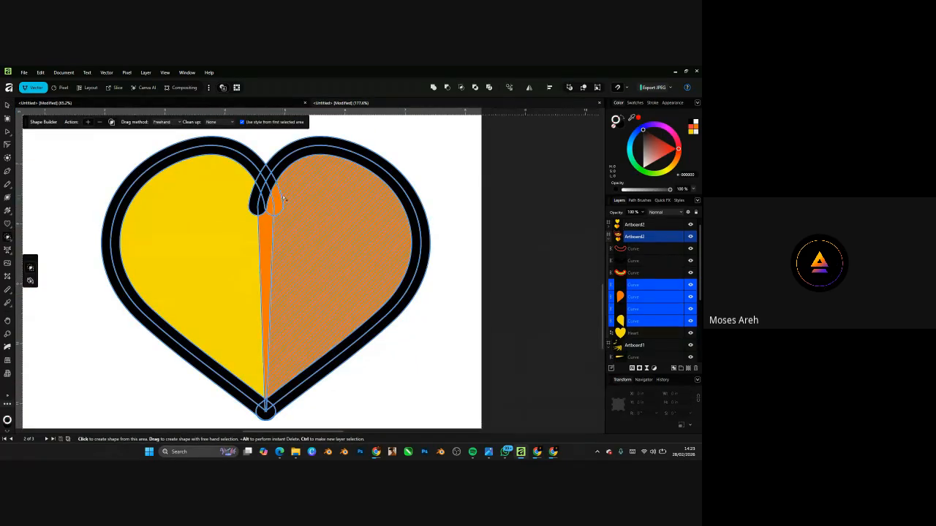
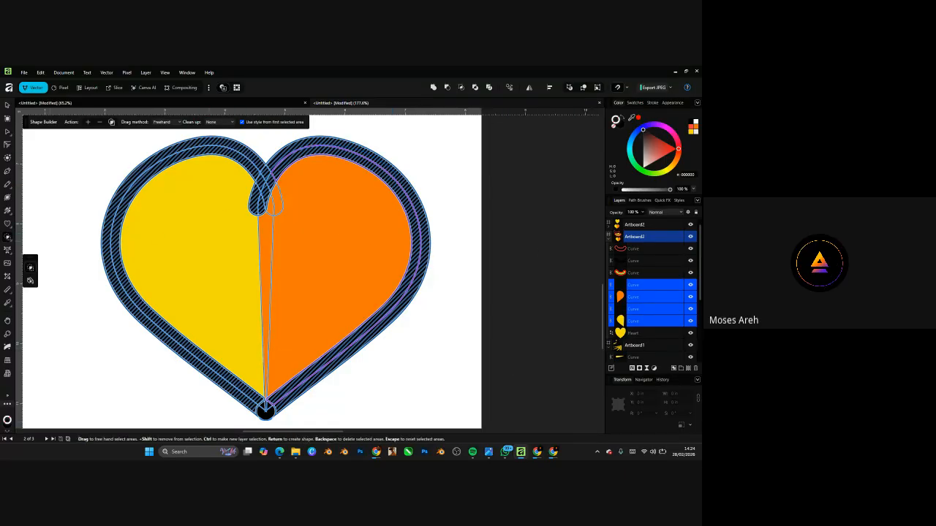
- Merge the V-shaped and round tip outline areas into the heart's black outline
{"action": "left_click", "coordinate": [89, 122]}
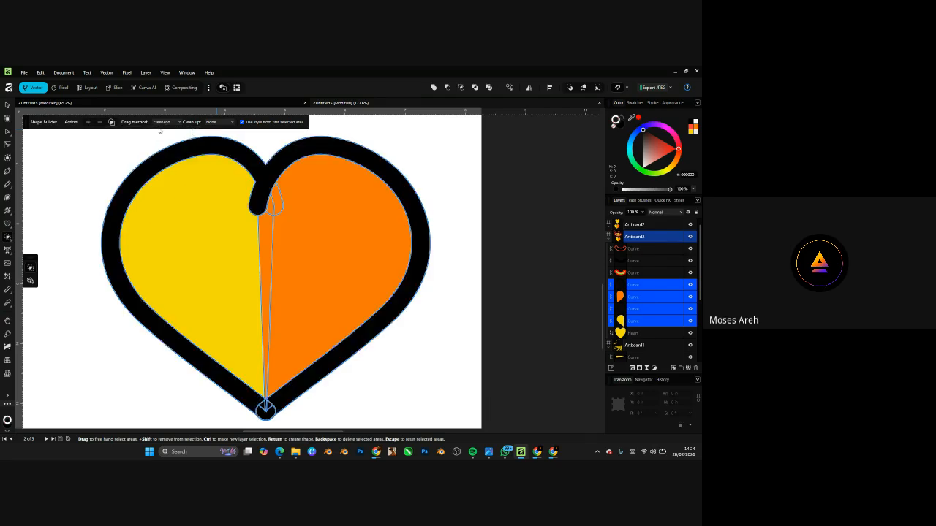
{"action": "scroll", "coordinate": [298, 190], "scroll_direction": "down", "scroll_amount": 5}
{"action": "scroll", "coordinate": [282, 256], "scroll_direction": "up", "scroll_amount": 10}
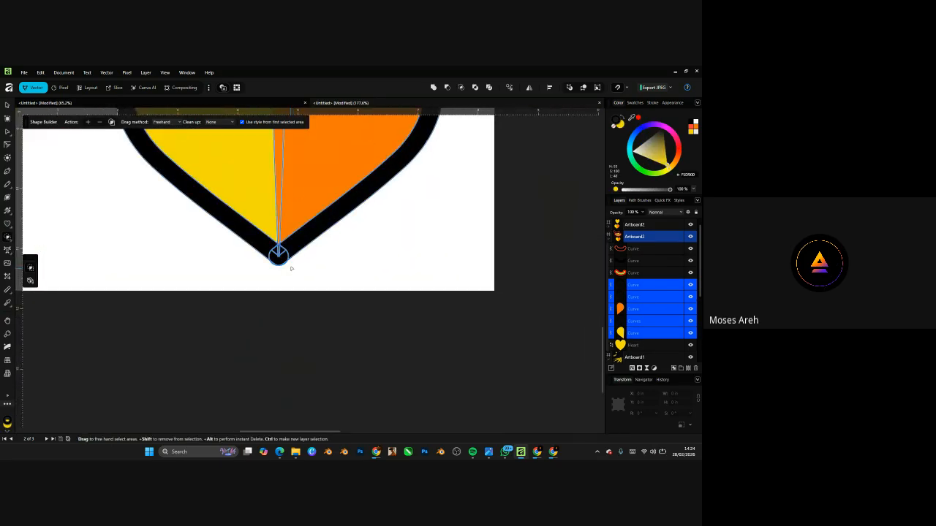
{"action": "scroll", "coordinate": [312, 220], "scroll_direction": "up", "scroll_amount": 2}
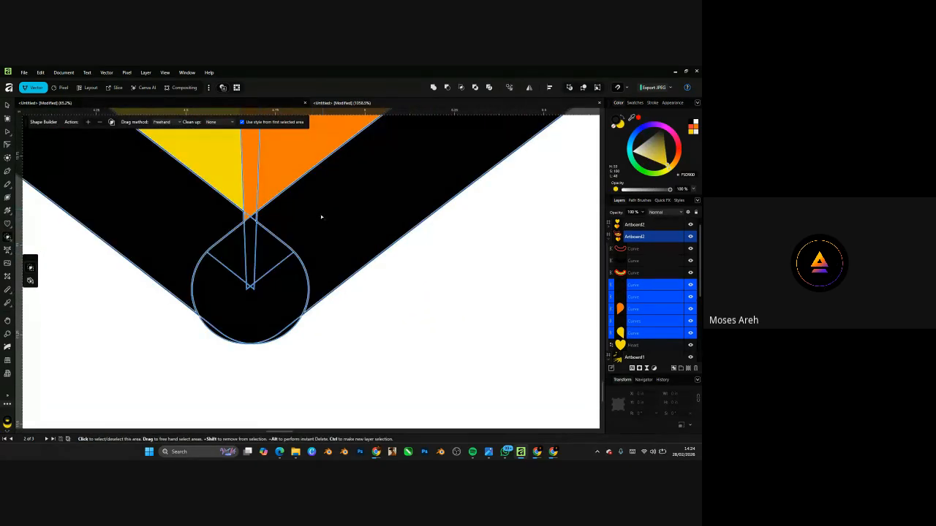
{"action": "left_click_drag", "start_coordinate": [321, 216], "coordinate": [223, 251]}
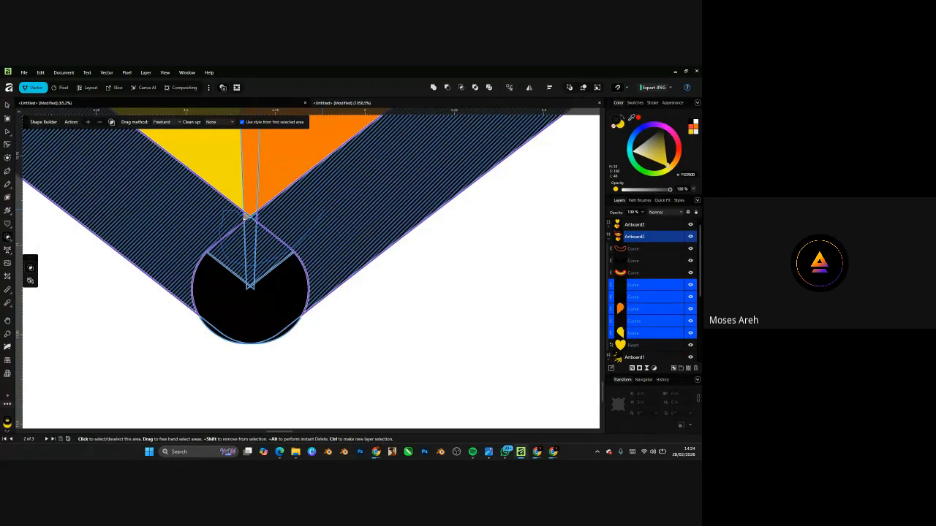
{"action": "left_click_drag", "start_coordinate": [230, 246], "coordinate": [191, 264]}
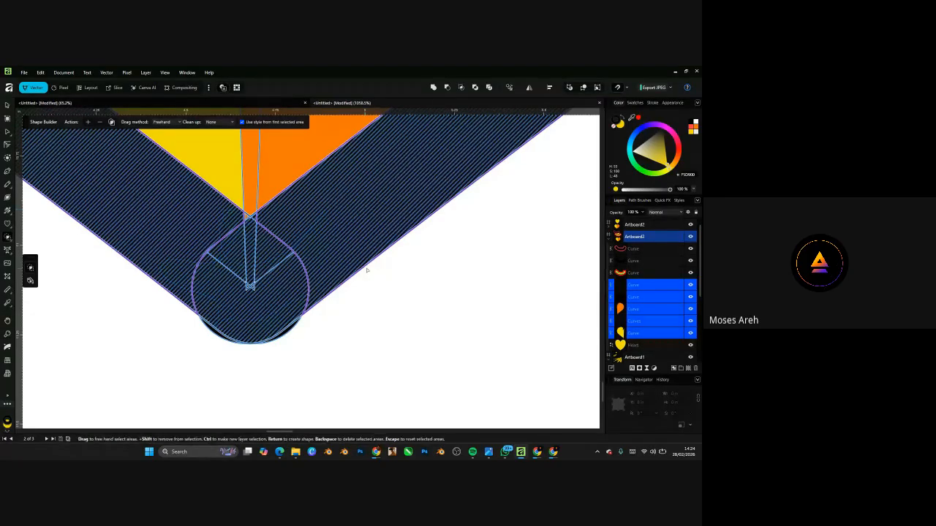
{"action": "scroll", "coordinate": [256, 378], "scroll_direction": "down", "scroll_amount": 6}
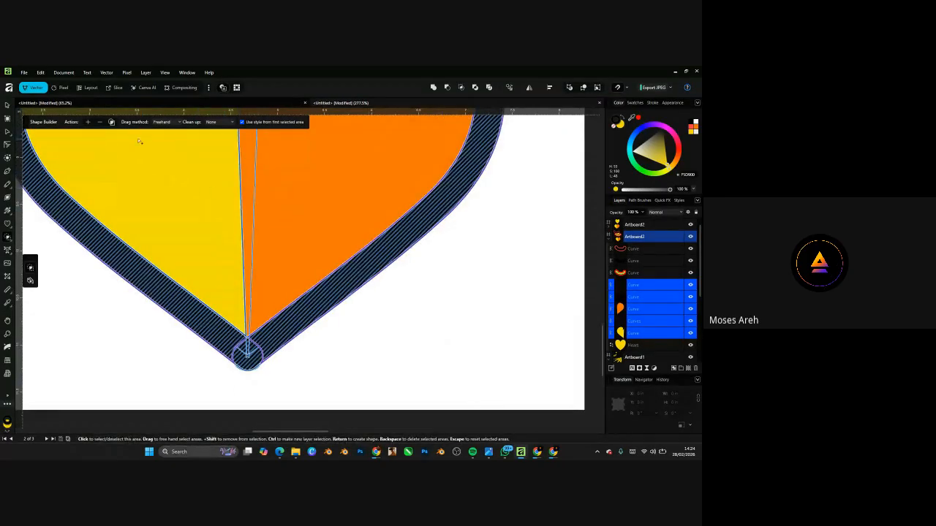
{"action": "left_click", "coordinate": [87, 122]}
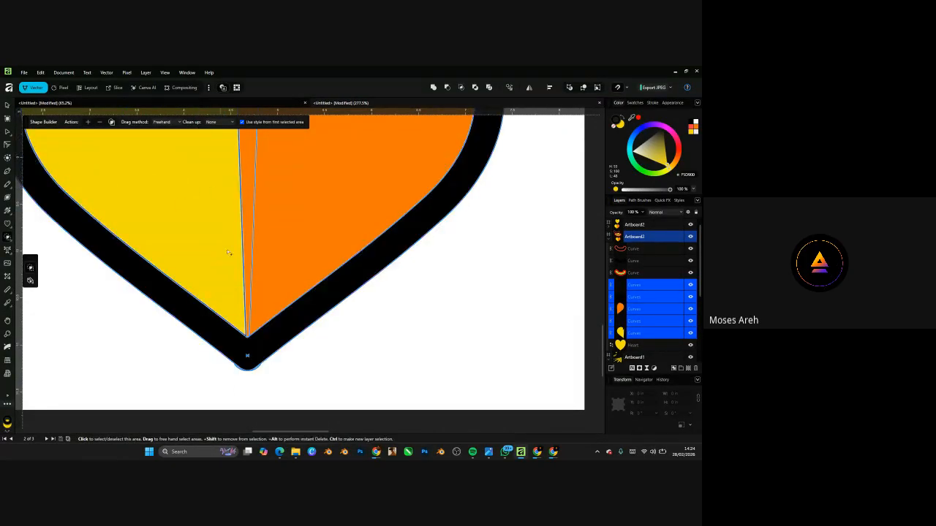
{"action": "scroll", "coordinate": [249, 343], "scroll_direction": "down", "scroll_amount": 3}
{"action": "scroll", "coordinate": [250, 343], "scroll_direction": "up", "scroll_amount": 7}
- Merge the black outline areas across the heart's tip into one shape
{"action": "left_click", "coordinate": [250, 364]}
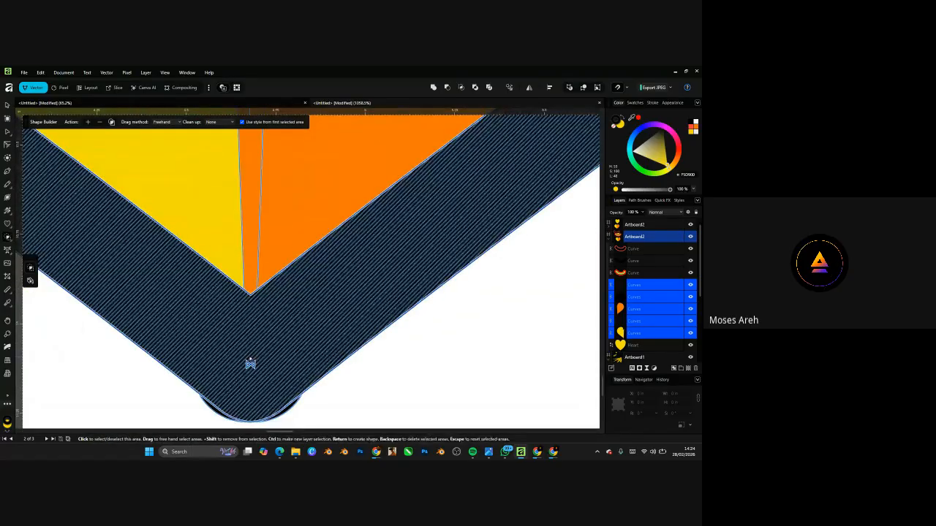
{"action": "left_click", "coordinate": [87, 122]}
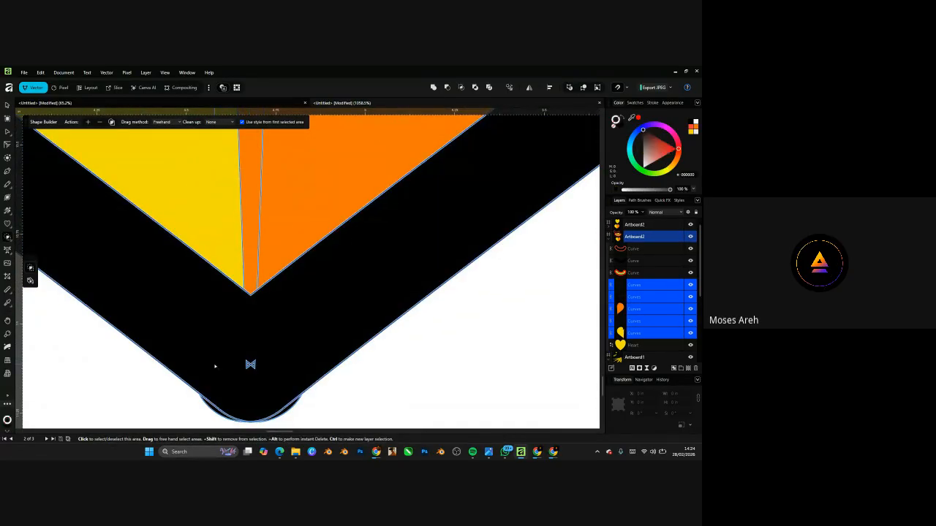
{"action": "left_click_drag", "start_coordinate": [216, 366], "coordinate": [281, 366]}
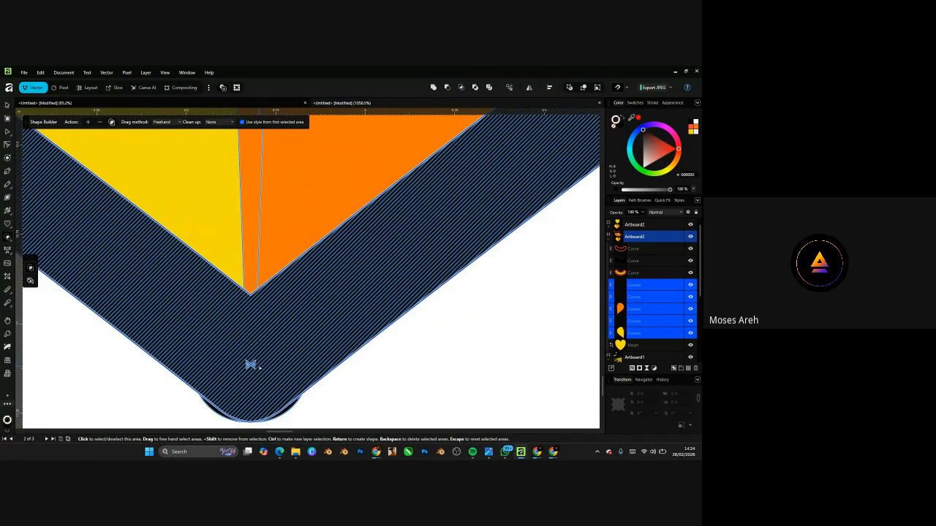
{"action": "scroll", "coordinate": [250, 364], "scroll_direction": "up", "scroll_amount": 4}
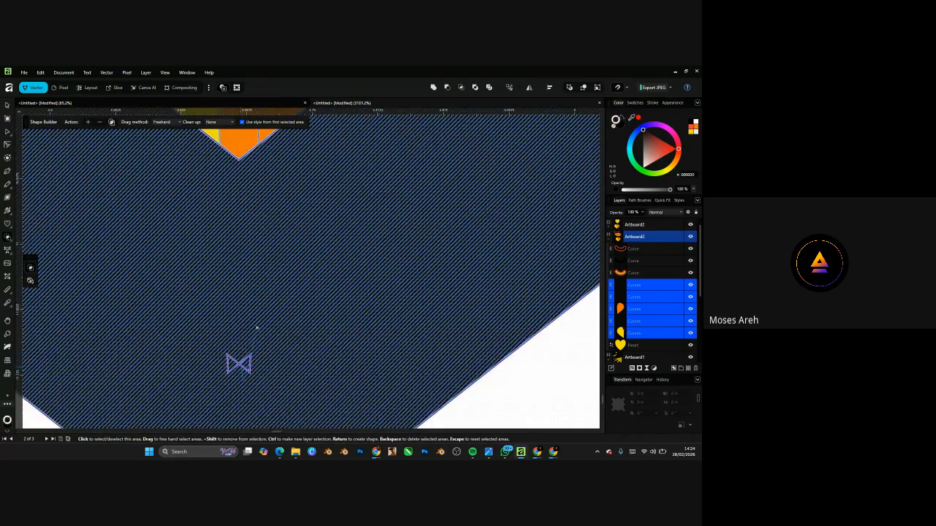
{"action": "scroll", "coordinate": [252, 370], "scroll_direction": "down", "scroll_amount": 6}
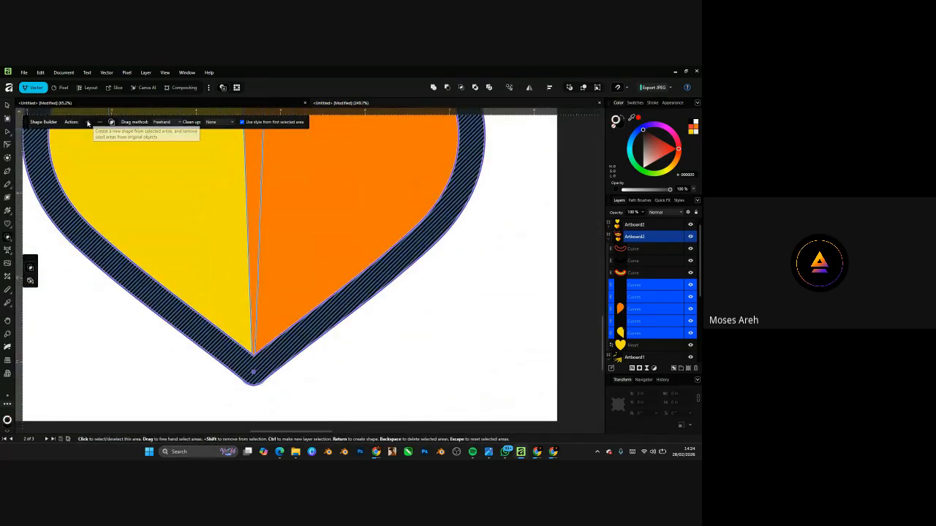
{"action": "left_click", "coordinate": [88, 123]}
{"action": "left_click", "coordinate": [253, 372]}
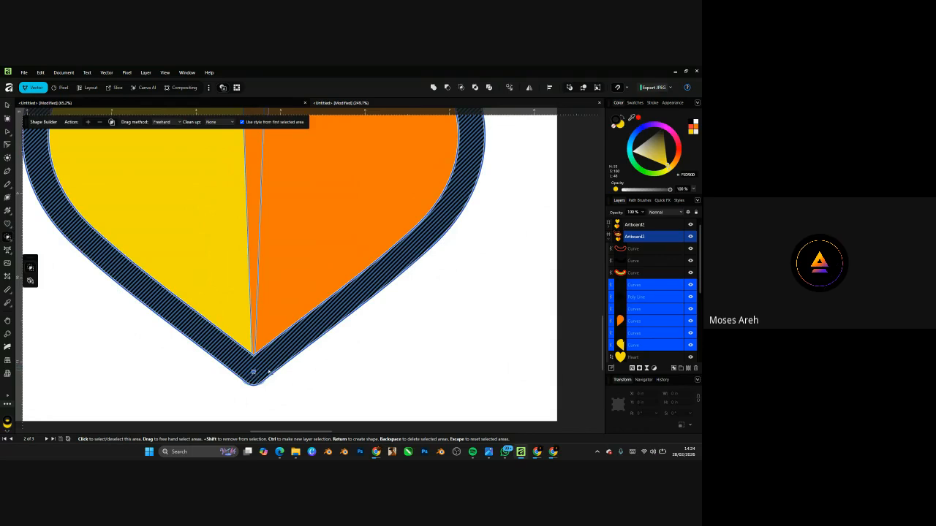
{"action": "scroll", "coordinate": [268, 371], "scroll_direction": "down", "scroll_amount": 5}
{"action": "scroll", "coordinate": [268, 257], "scroll_direction": "up", "scroll_amount": 4}
- Fuse the whole black outline into one solid shape and merge both heart halves into one orange fill
{"action": "key", "text": "Escape"}
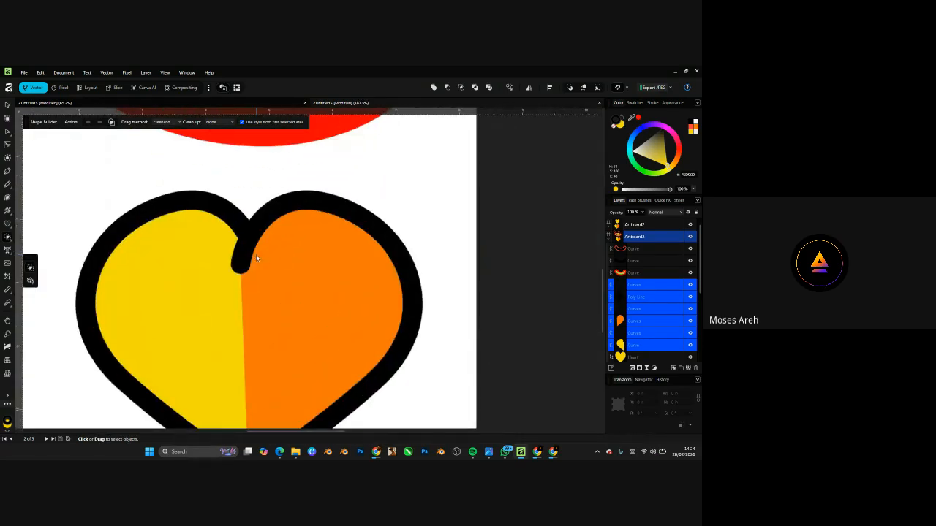
{"action": "left_click", "coordinate": [256, 258]}
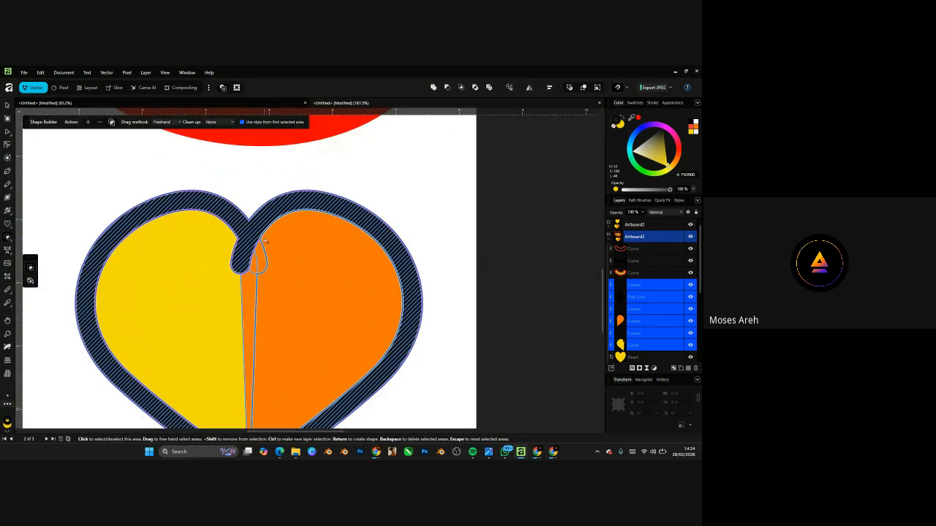
{"action": "left_click", "coordinate": [97, 123]}
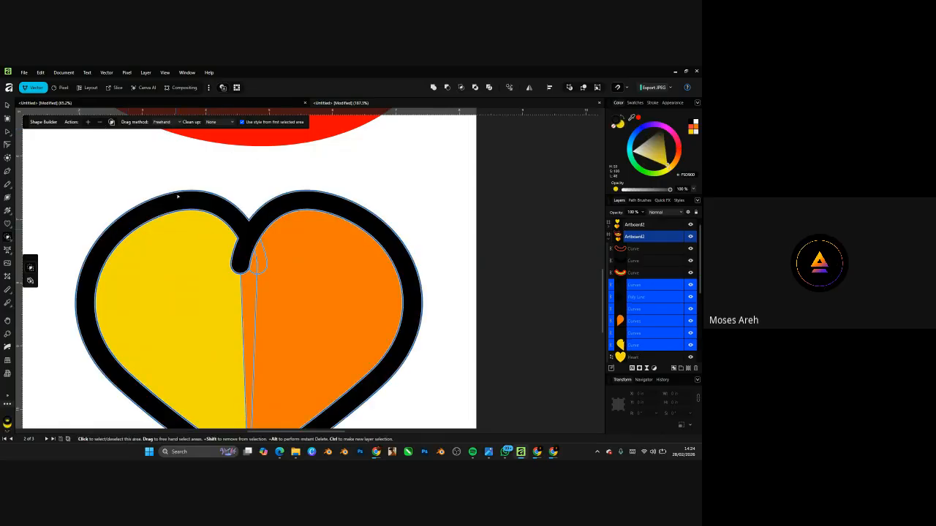
{"action": "left_click", "coordinate": [100, 123]}
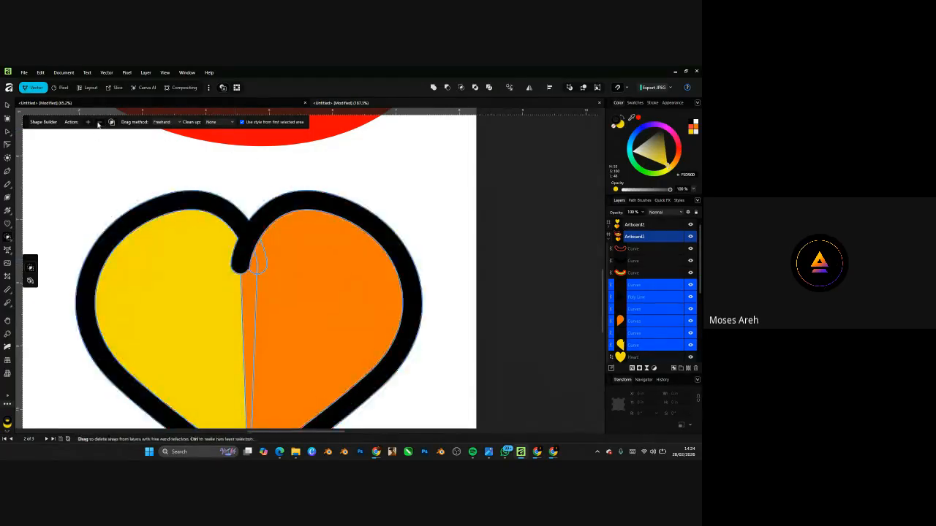
{"action": "mouse_move", "coordinate": [343, 252]}
{"action": "left_mouse_down"}
{"action": "mouse_move", "coordinate": [284, 245]}
{"action": "mouse_move", "coordinate": [259, 263]}
{"action": "mouse_move", "coordinate": [240, 323]}
{"action": "mouse_move", "coordinate": [210, 326]}
{"action": "mouse_move", "coordinate": [171, 268]}
{"action": "left_mouse_up"}
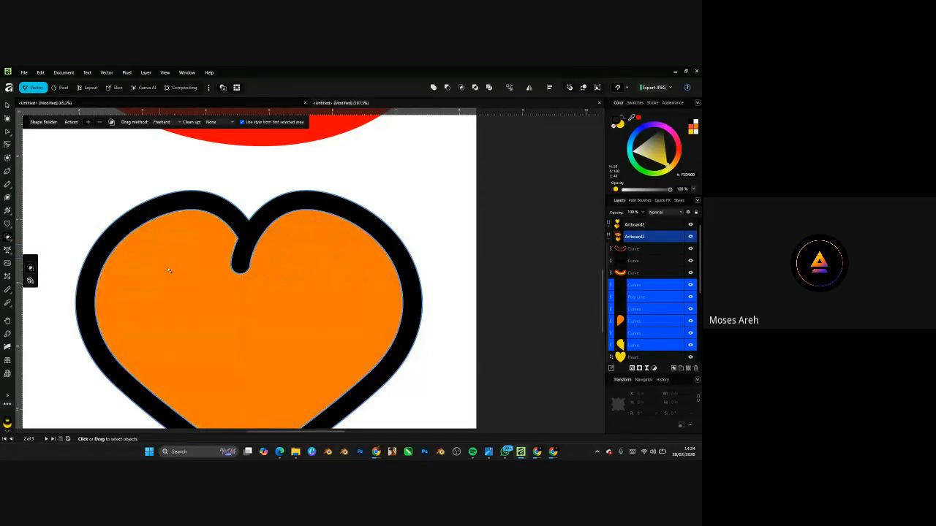
- Remove the left and right slivers at the heart's tip and merge the tip pieces into the black outline
{"action": "scroll", "coordinate": [305, 249], "scroll_direction": "down", "scroll_amount": 5}
{"action": "scroll", "coordinate": [297, 234], "scroll_direction": "up", "scroll_amount": 3}
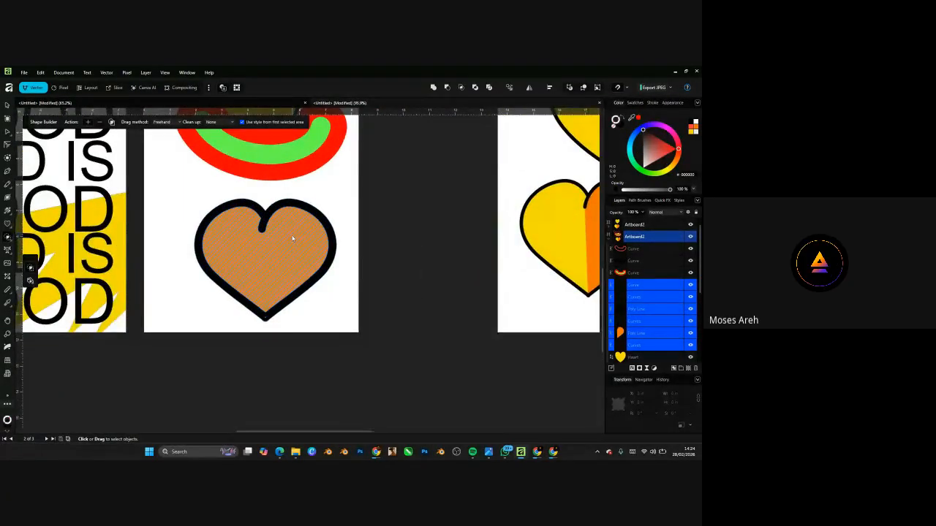
{"action": "scroll", "coordinate": [290, 245], "scroll_direction": "up", "scroll_amount": 1}
{"action": "scroll", "coordinate": [258, 338], "scroll_direction": "up", "scroll_amount": 6}
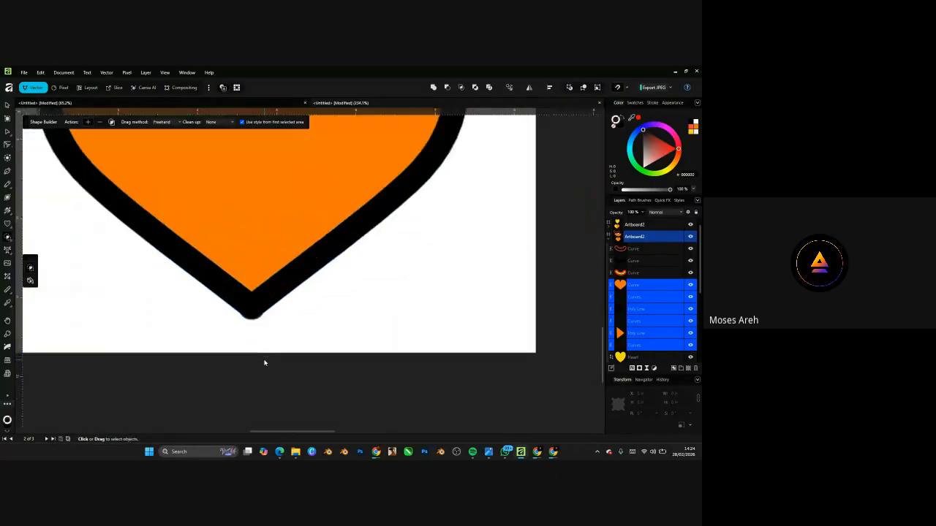
{"action": "scroll", "coordinate": [257, 337], "scroll_direction": "up", "scroll_amount": 3}
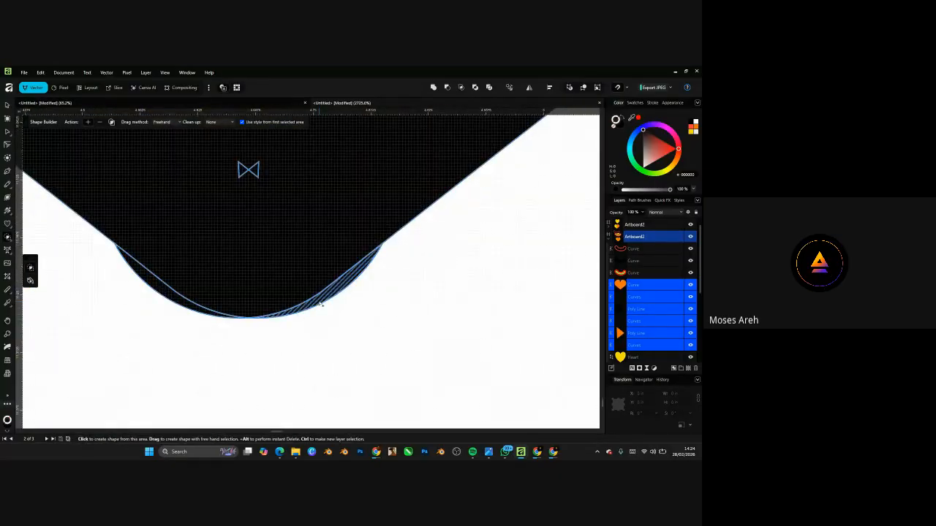
{"action": "left_click", "coordinate": [101, 123]}
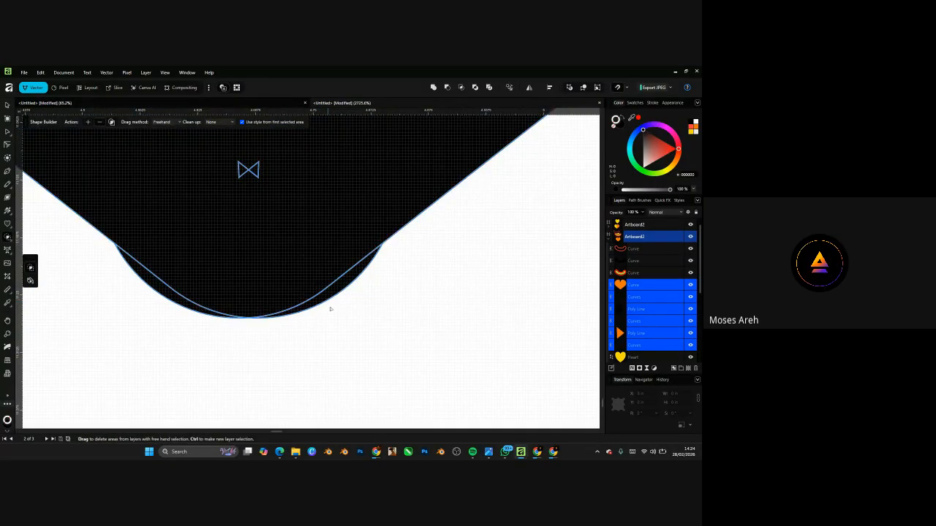
{"action": "left_click", "coordinate": [332, 294]}
{"action": "left_click", "coordinate": [183, 295]}
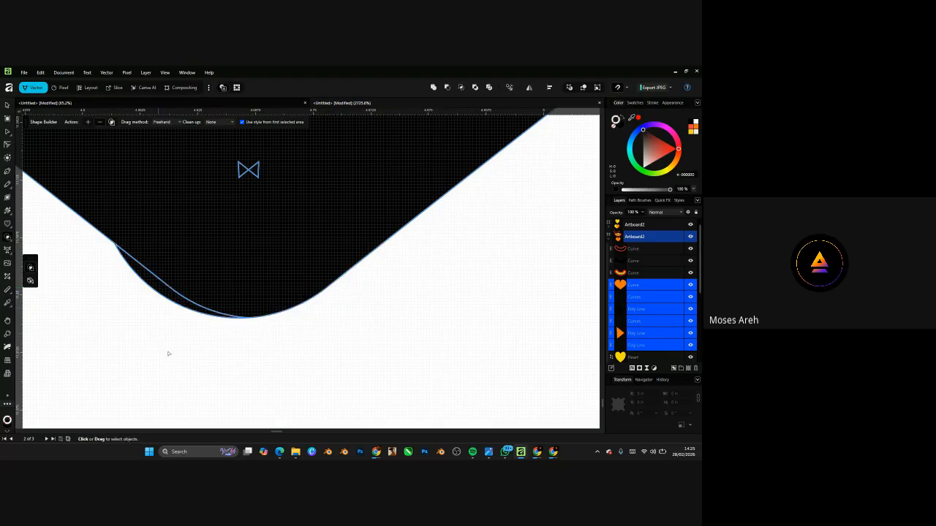
{"action": "scroll", "coordinate": [312, 362], "scroll_direction": "down", "scroll_amount": 3}
{"action": "scroll", "coordinate": [313, 362], "scroll_direction": "down", "scroll_amount": 3}
{"action": "scroll", "coordinate": [307, 373], "scroll_direction": "up", "scroll_amount": 4}
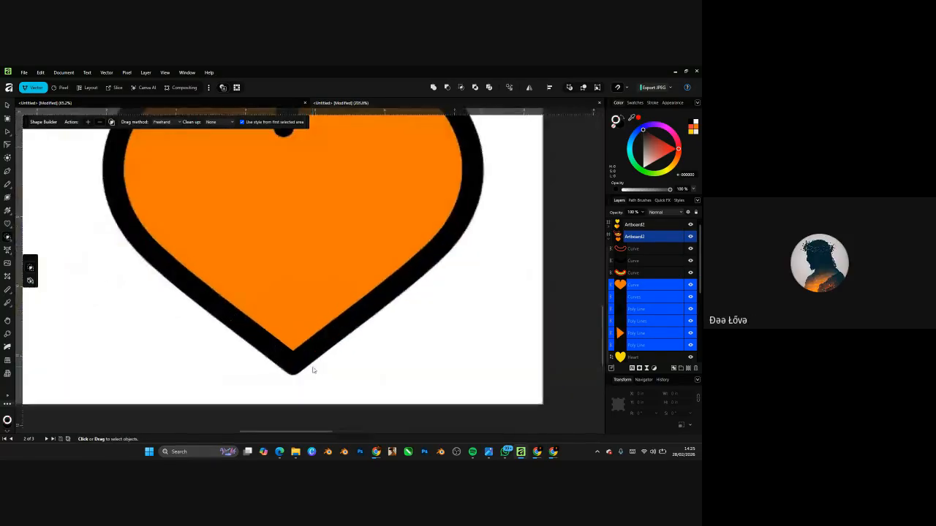
{"action": "scroll", "coordinate": [256, 326], "scroll_direction": "up", "scroll_amount": 5}
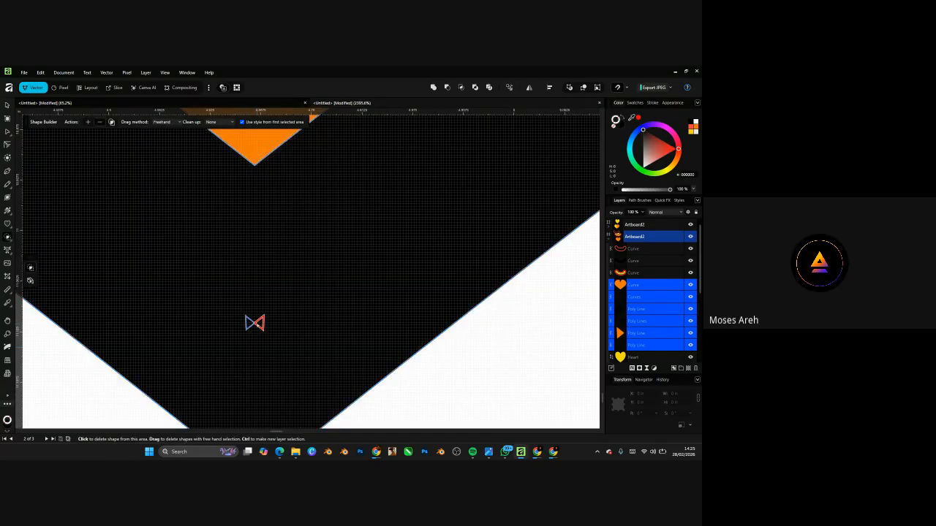
{"action": "left_click", "coordinate": [237, 320]}
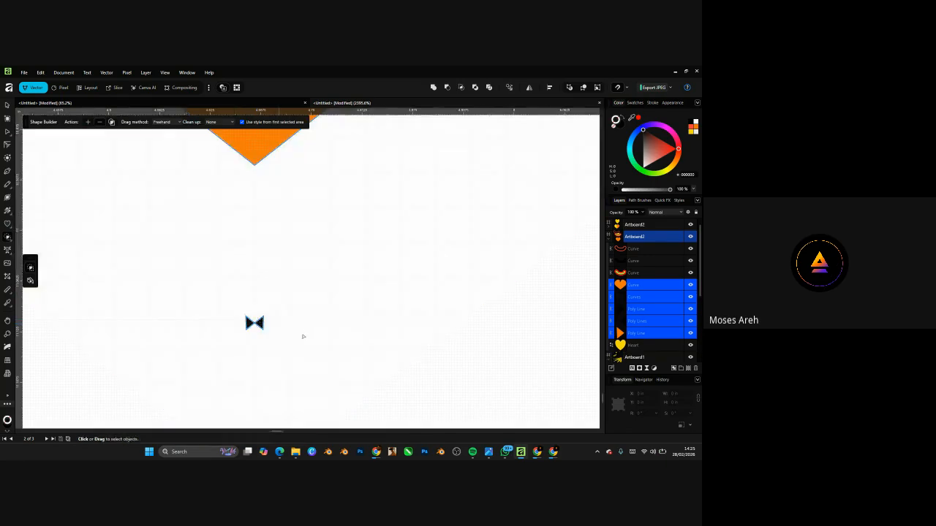
{"action": "key", "text": "ctrl+z"}
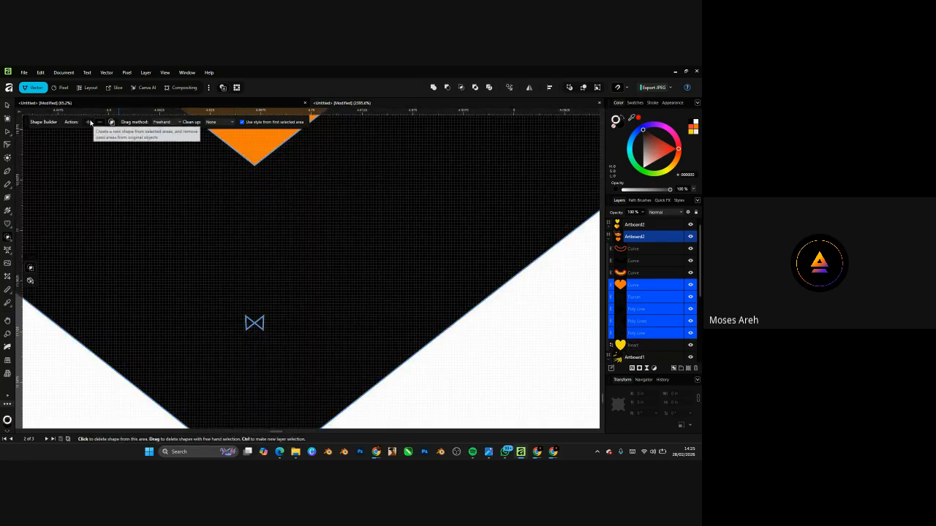
{"action": "mouse_move", "coordinate": [264, 320]}
{"action": "left_mouse_down"}
{"action": "mouse_move", "coordinate": [217, 339]}
{"action": "mouse_move", "coordinate": [270, 334]}
{"action": "mouse_move", "coordinate": [253, 348]}
{"action": "left_mouse_up"}
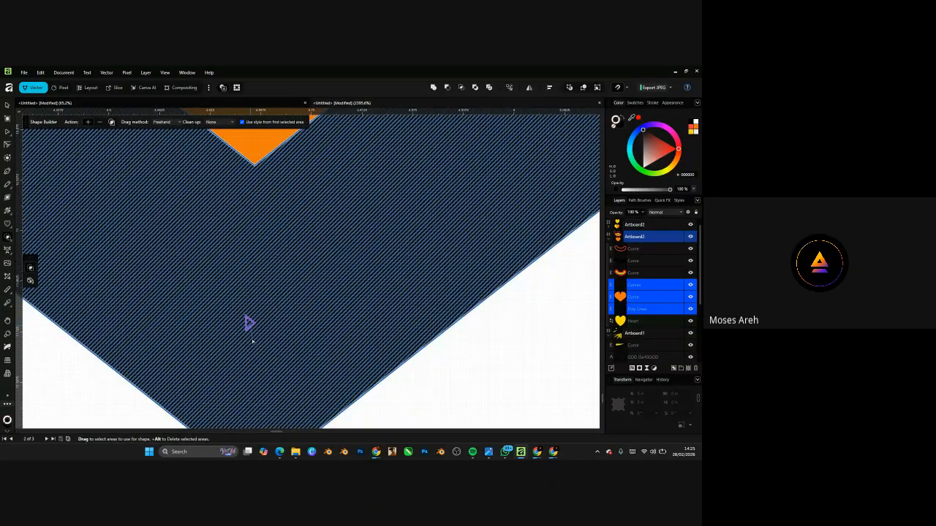
- Reposition the black outline over the orange heart, undoing one misplaced move, and inspect the tip
{"action": "scroll", "coordinate": [247, 325], "scroll_direction": "up", "scroll_amount": 1}
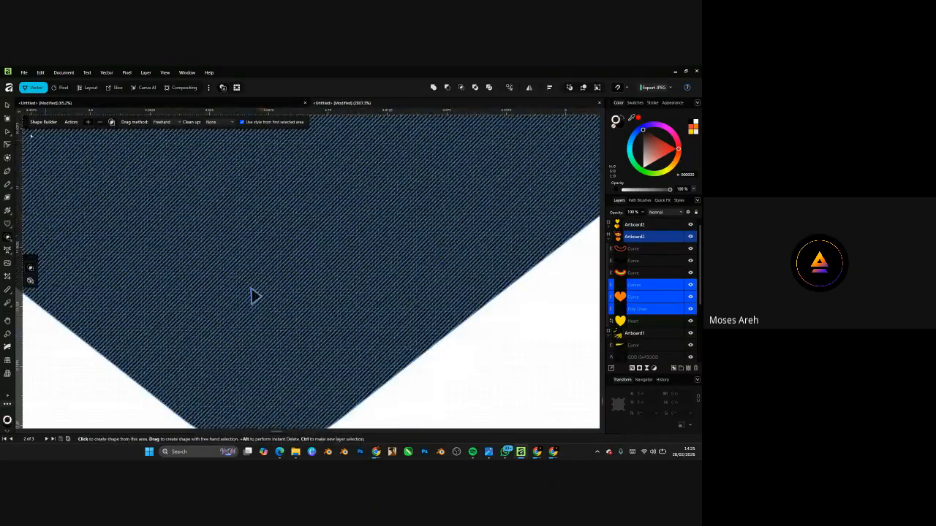
{"action": "key", "text": "v"}
{"action": "left_click", "coordinate": [254, 296]}
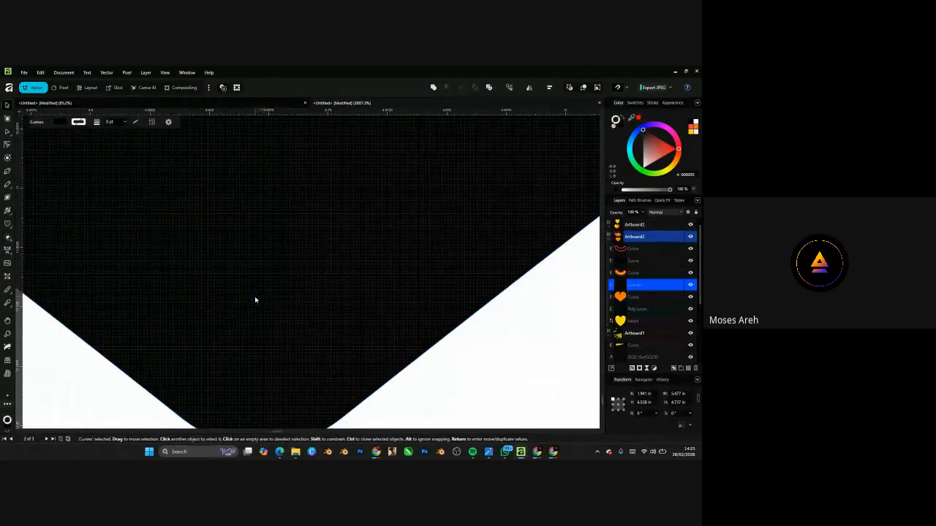
{"action": "key", "text": "a"}
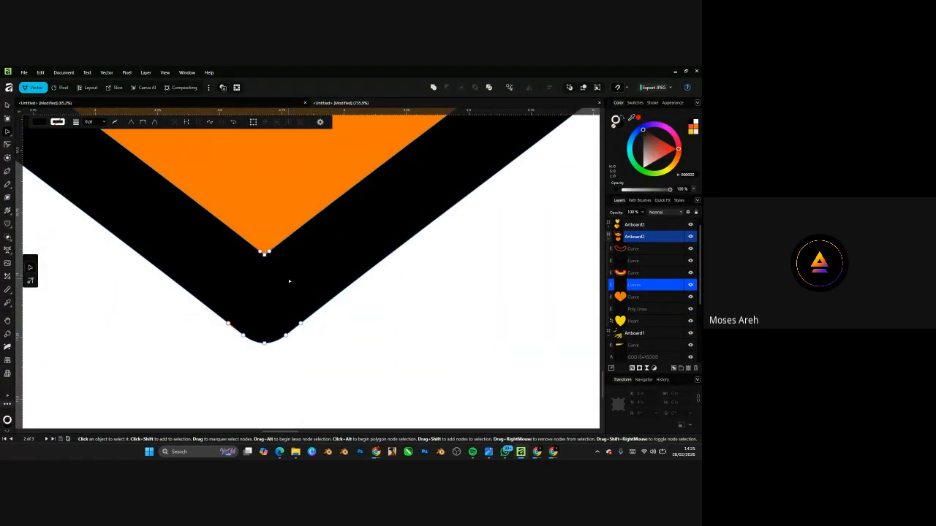
{"action": "scroll", "coordinate": [290, 282], "scroll_direction": "down", "scroll_amount": 10}
{"action": "left_click", "coordinate": [7, 105]}
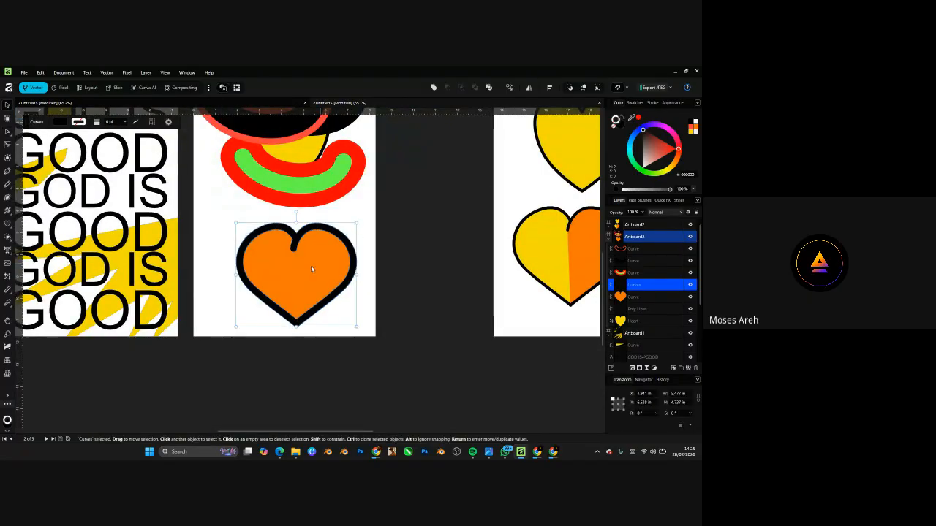
{"action": "left_click_drag", "start_coordinate": [311, 268], "coordinate": [387, 252]}
{"action": "key", "text": "ctrl+z"}
{"action": "scroll", "coordinate": [307, 340], "scroll_direction": "up", "scroll_amount": 5}
{"action": "left_click_drag", "start_coordinate": [275, 295], "coordinate": [286, 274]}
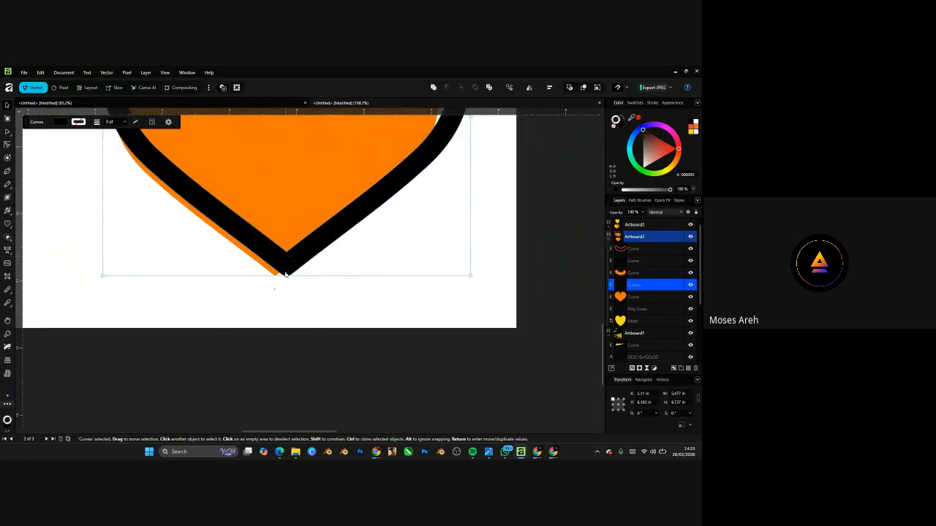
{"action": "scroll", "coordinate": [286, 274], "scroll_direction": "up", "scroll_amount": 10}
{"action": "scroll", "coordinate": [290, 259], "scroll_direction": "down", "scroll_amount": 5}
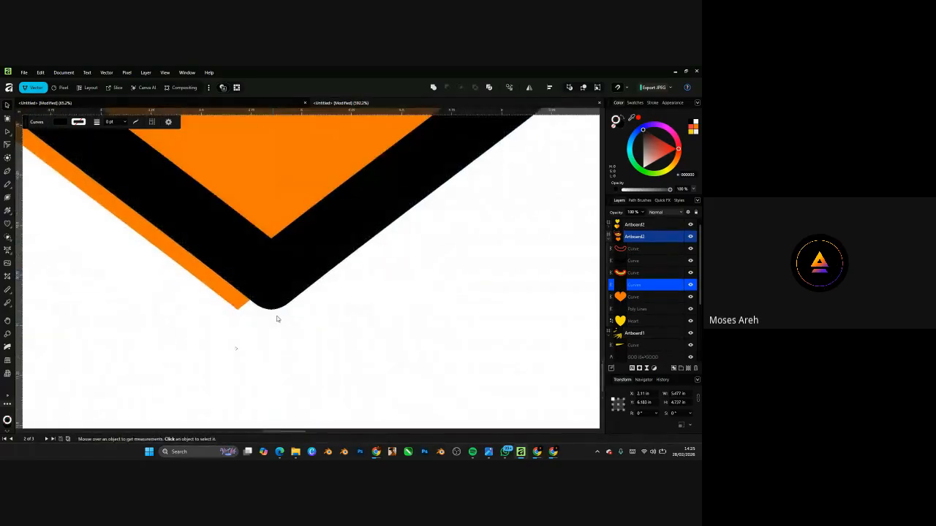
{"action": "scroll", "coordinate": [287, 304], "scroll_direction": "down", "scroll_amount": 6}
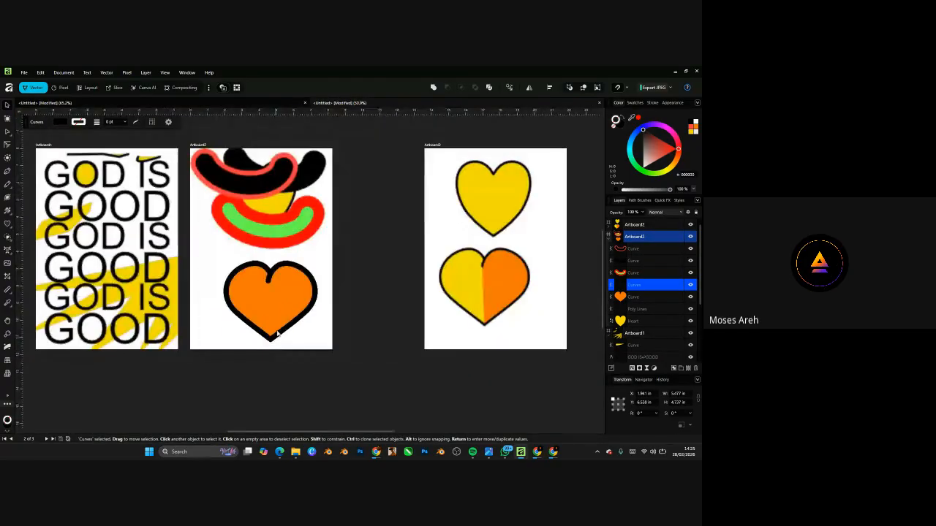
{"action": "scroll", "coordinate": [275, 301], "scroll_direction": "up", "scroll_amount": 2}
- Delete the tiny stray triangle and move the orange heart and its outline down-right together
{"action": "left_click", "coordinate": [281, 321], "text": "shift"}
{"action": "left_click_drag", "start_coordinate": [282, 324], "coordinate": [224, 271]}
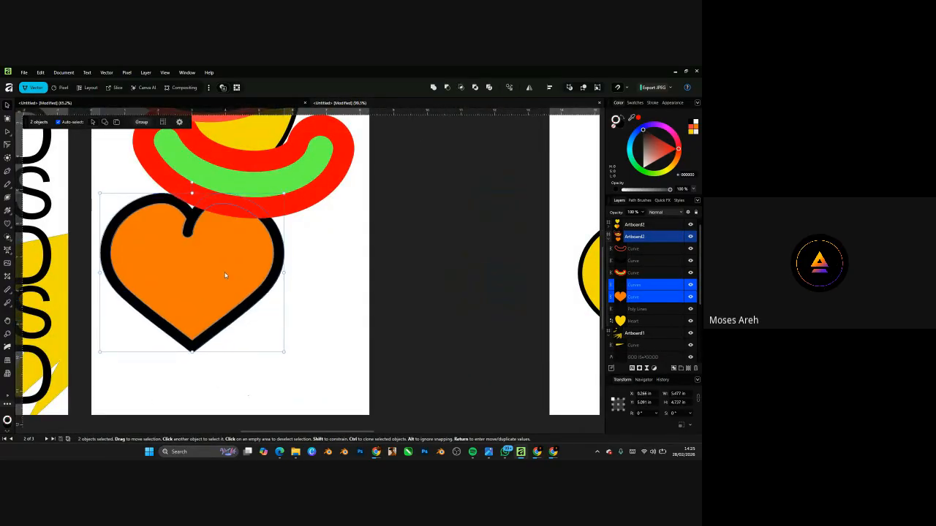
{"action": "scroll", "coordinate": [251, 380], "scroll_direction": "up", "scroll_amount": 9}
{"action": "scroll", "coordinate": [240, 407], "scroll_direction": "up", "scroll_amount": 3}
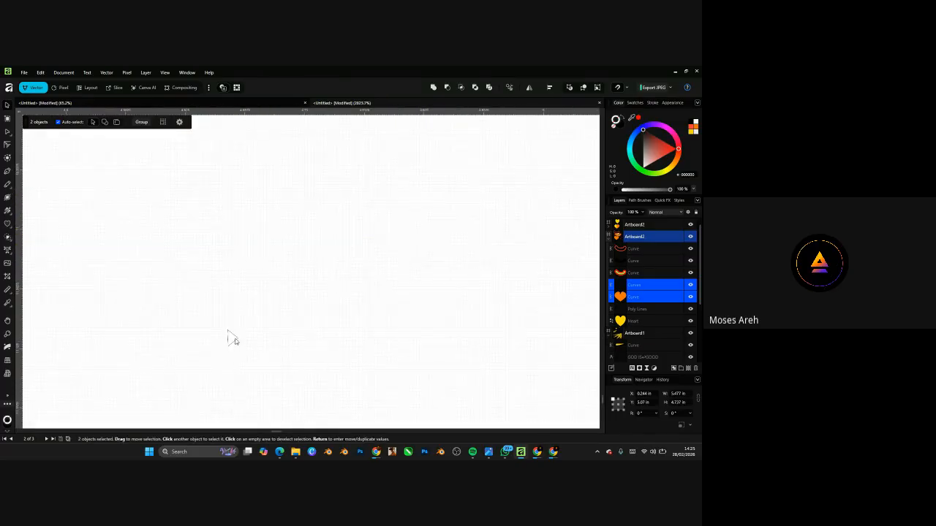
{"action": "left_click_drag", "start_coordinate": [219, 322], "coordinate": [257, 363]}
{"action": "key", "text": "Delete"}
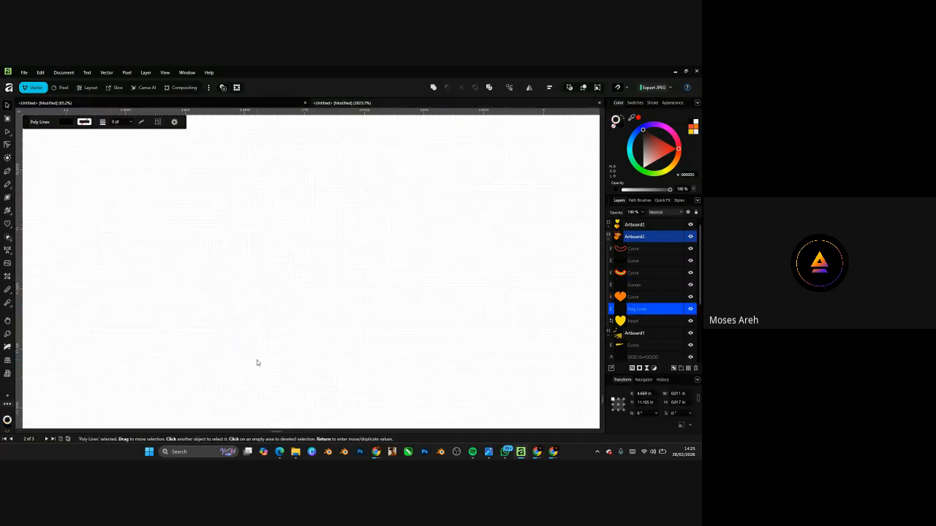
{"action": "scroll", "coordinate": [330, 373], "scroll_direction": "down", "scroll_amount": 12}
{"action": "scroll", "coordinate": [330, 373], "scroll_direction": "down", "scroll_amount": 4}
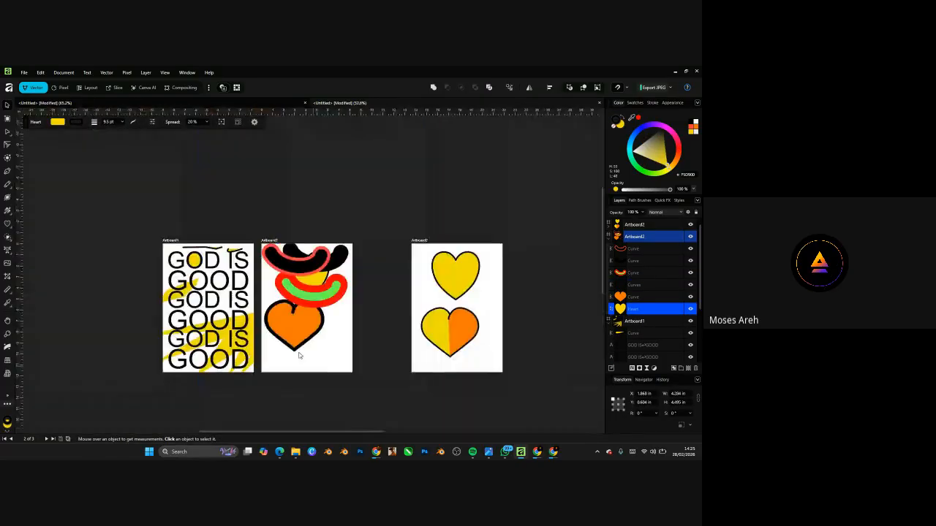
{"action": "scroll", "coordinate": [295, 286], "scroll_direction": "up", "scroll_amount": 3}
{"action": "left_click", "coordinate": [295, 287]}
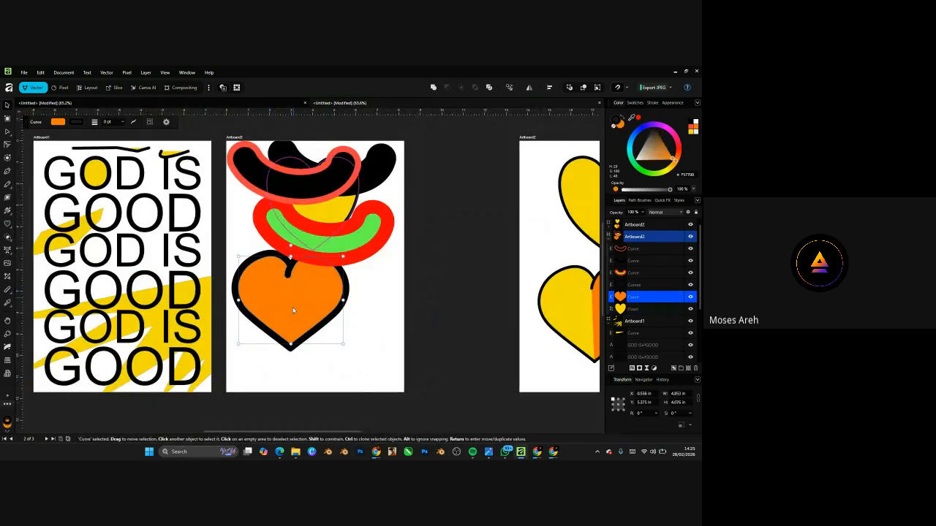
{"action": "left_click", "coordinate": [291, 347], "text": "shift"}
{"action": "left_click_drag", "start_coordinate": [297, 343], "coordinate": [327, 373]}
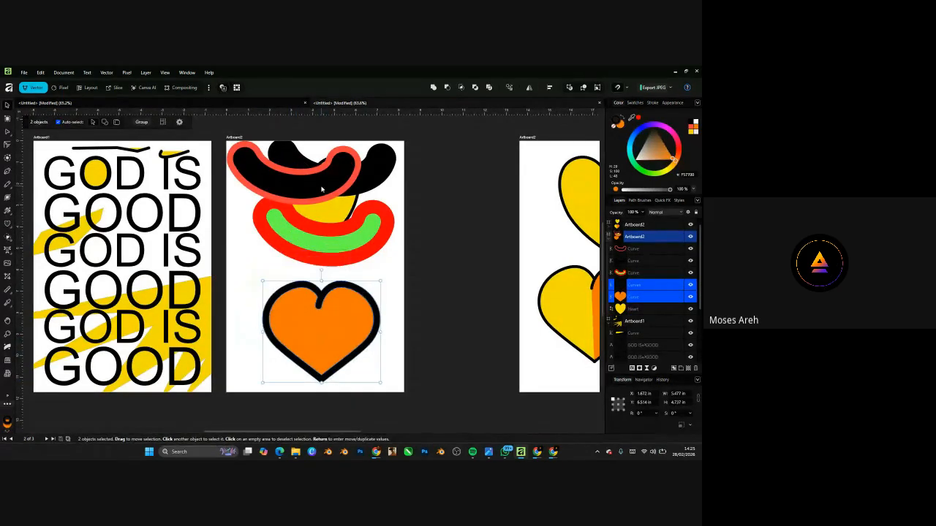
- Push the red-rimmed black arc off Artboard2 and move the red-green arc onto the poster
{"action": "left_click_drag", "start_coordinate": [322, 189], "coordinate": [460, 192]}
{"action": "left_click_drag", "start_coordinate": [341, 179], "coordinate": [470, 244]}
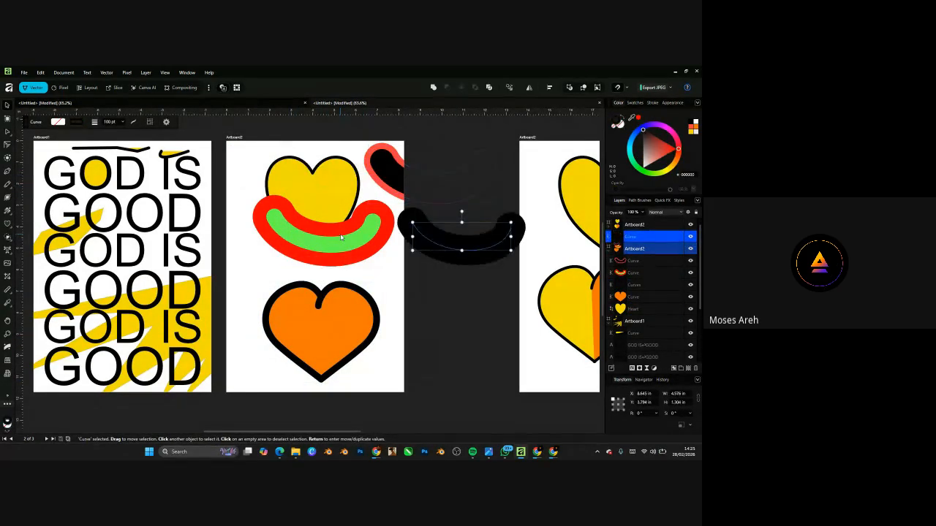
{"action": "left_click_drag", "start_coordinate": [332, 240], "coordinate": [177, 162]}
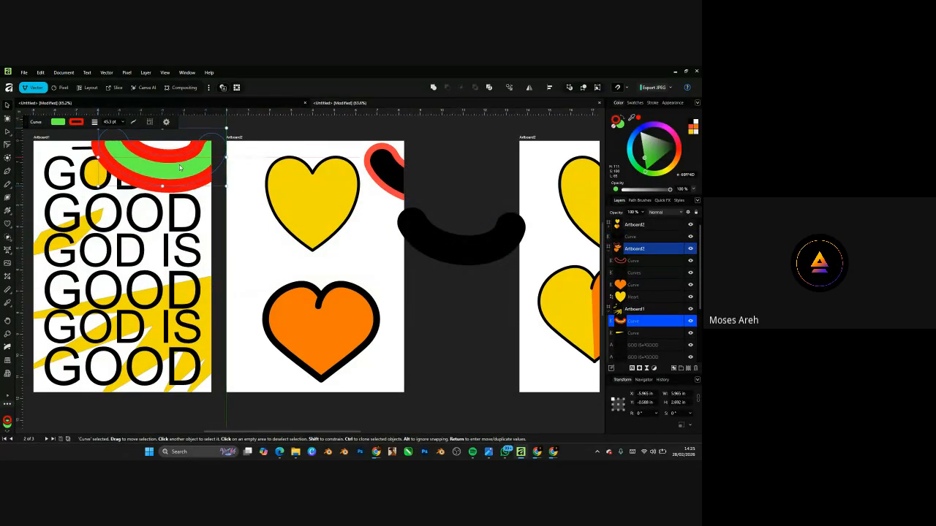
- Centre the orange heart with its outline on the middle artboard
{"action": "left_click", "coordinate": [339, 335]}
{"action": "left_click_drag", "start_coordinate": [352, 335], "coordinate": [339, 317]}
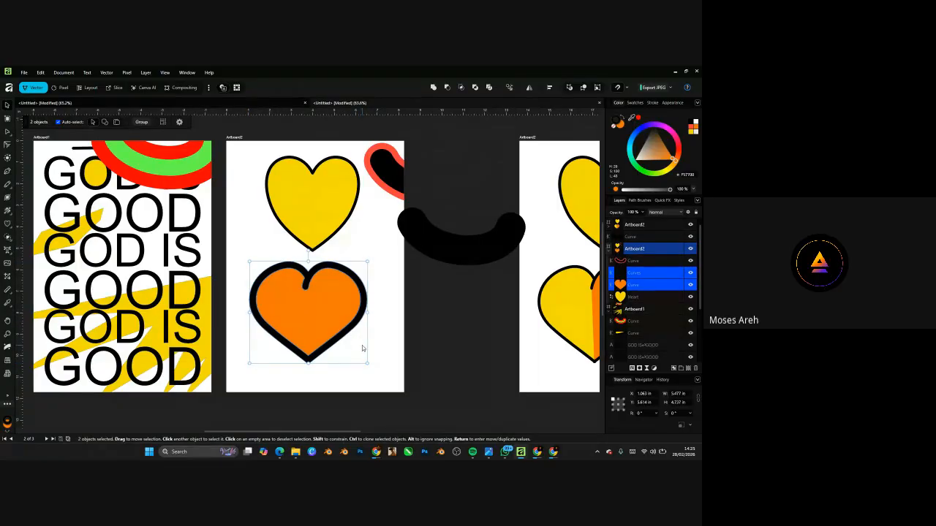
{"action": "scroll", "coordinate": [308, 300], "scroll_direction": "up", "scroll_amount": 3}
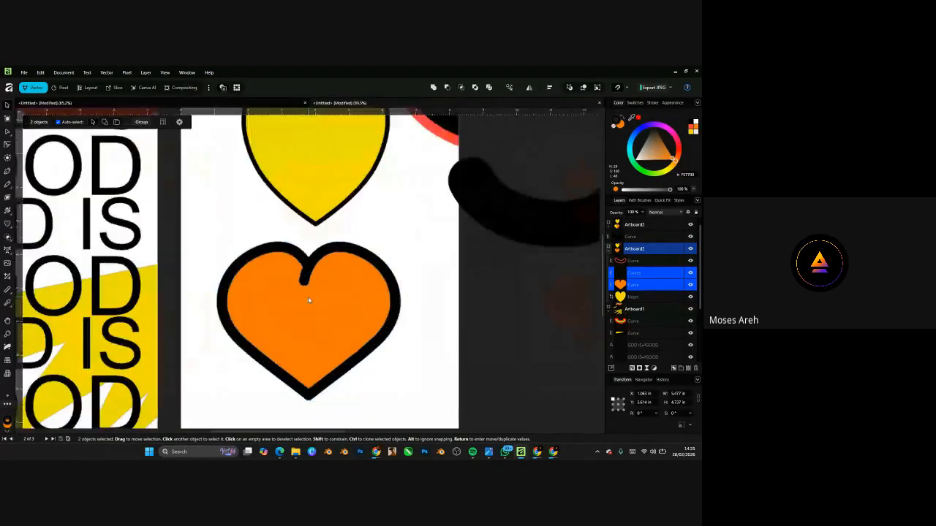
{"action": "scroll", "coordinate": [304, 286], "scroll_direction": "up", "scroll_amount": 1}
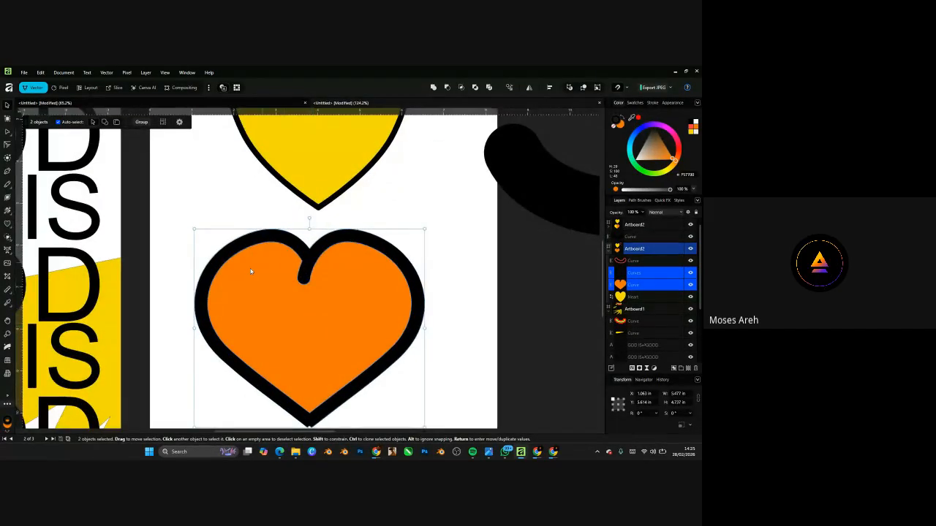
{"action": "scroll", "coordinate": [250, 268], "scroll_direction": "down", "scroll_amount": 3}
{"action": "scroll", "coordinate": [272, 289], "scroll_direction": "up", "scroll_amount": 2}
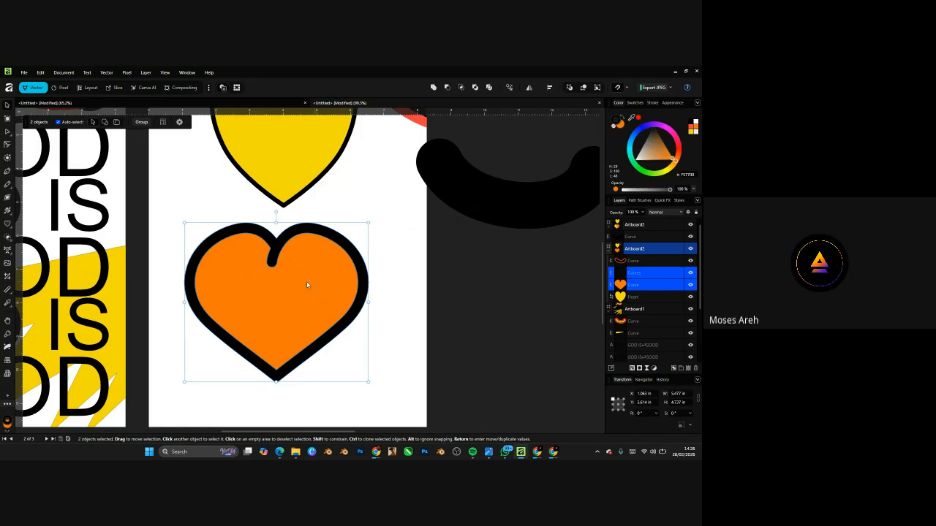
{"action": "left_click_drag", "start_coordinate": [285, 281], "coordinate": [298, 284]}
{"action": "left_click", "coordinate": [356, 213]}
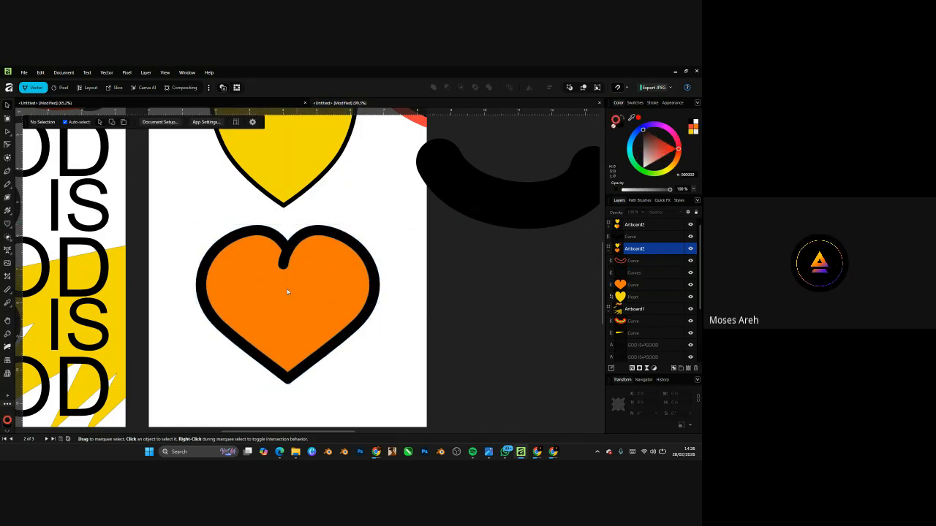
{"action": "scroll", "coordinate": [287, 291], "scroll_direction": "down", "scroll_amount": 5}
{"action": "scroll", "coordinate": [288, 309], "scroll_direction": "up", "scroll_amount": 2}
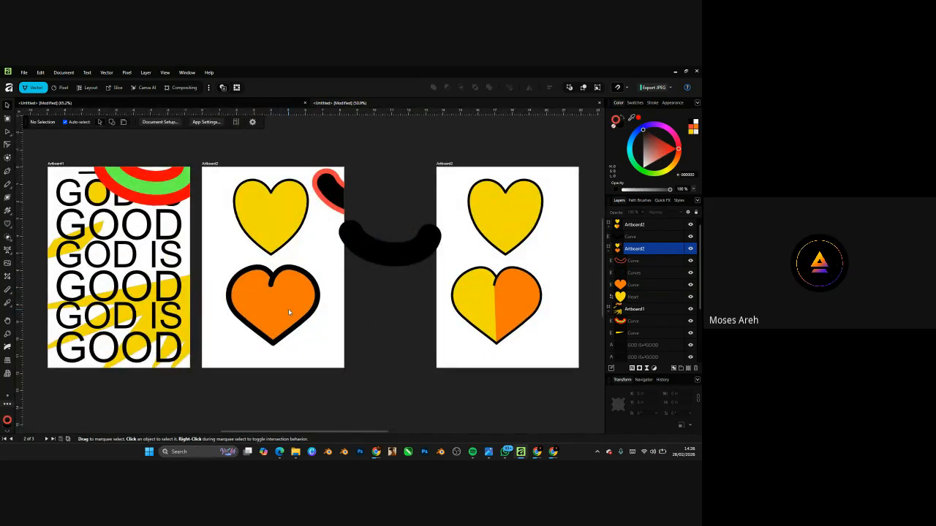
{"action": "scroll", "coordinate": [288, 309], "scroll_direction": "up", "scroll_amount": 1}
{"action": "scroll", "coordinate": [289, 308], "scroll_direction": "down", "scroll_amount": 4}
{"action": "scroll", "coordinate": [283, 313], "scroll_direction": "up", "scroll_amount": 3}
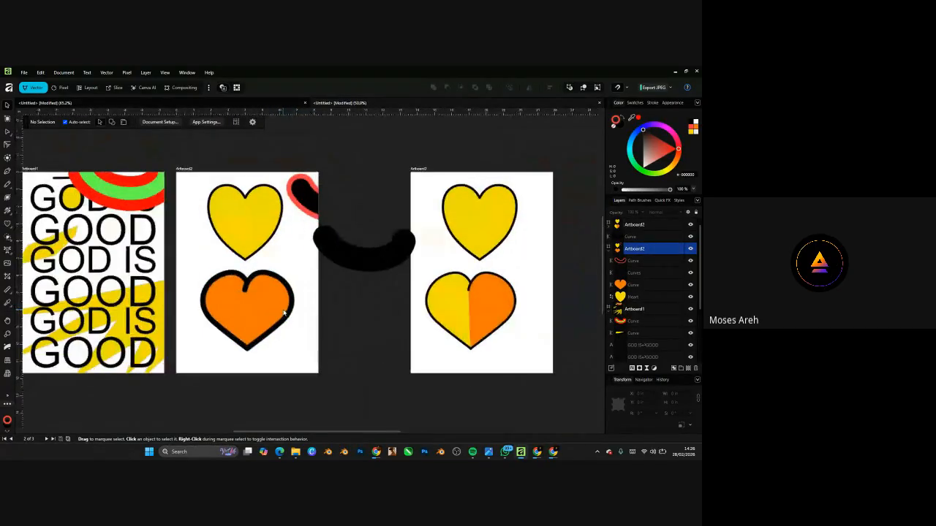
{"action": "scroll", "coordinate": [283, 313], "scroll_direction": "up", "scroll_amount": 1}
{"action": "scroll", "coordinate": [352, 341], "scroll_direction": "down", "scroll_amount": 3}
{"action": "scroll", "coordinate": [235, 339], "scroll_direction": "up", "scroll_amount": 4}
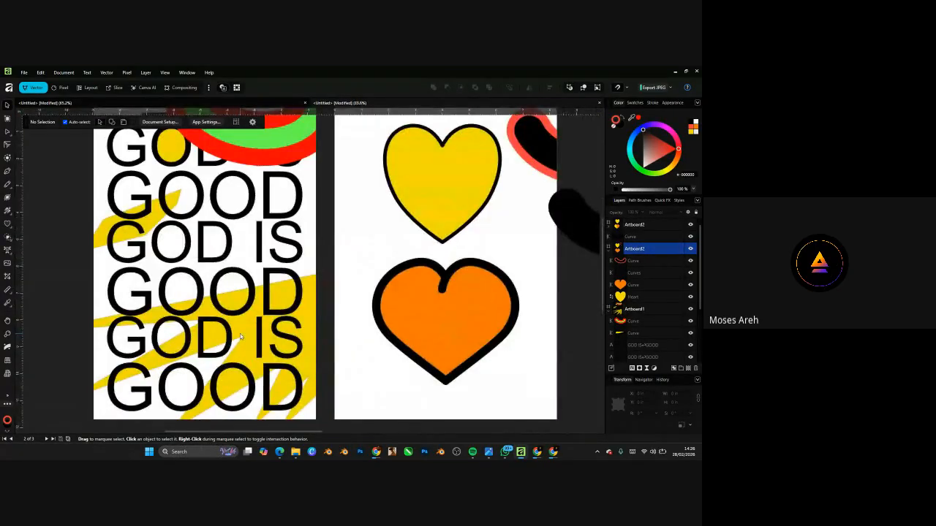
{"action": "scroll", "coordinate": [240, 333], "scroll_direction": "down", "scroll_amount": 3}
{"action": "scroll", "coordinate": [336, 317], "scroll_direction": "up", "scroll_amount": 2}
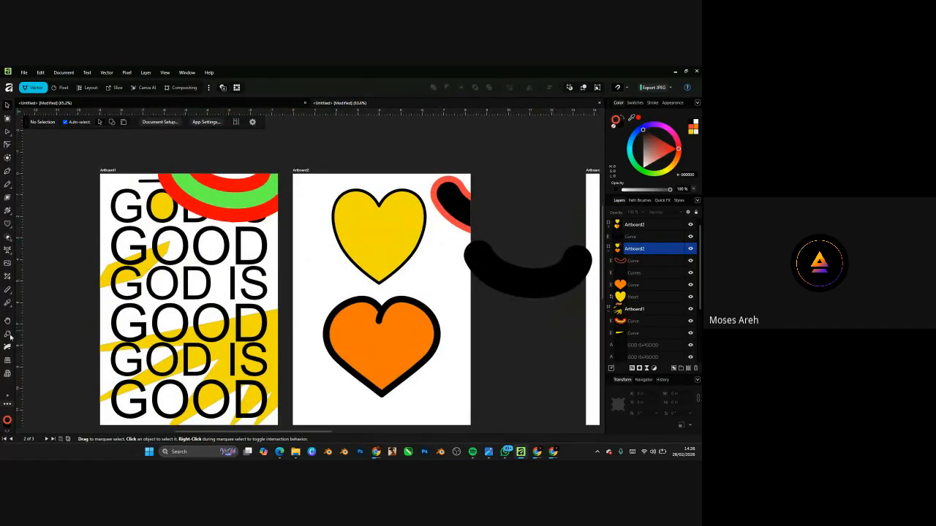
- Try the Artistic Text Tool, select the GOD IS GOOD texts, then choose the Frame Text Tool
{"action": "left_click", "coordinate": [12, 255]}
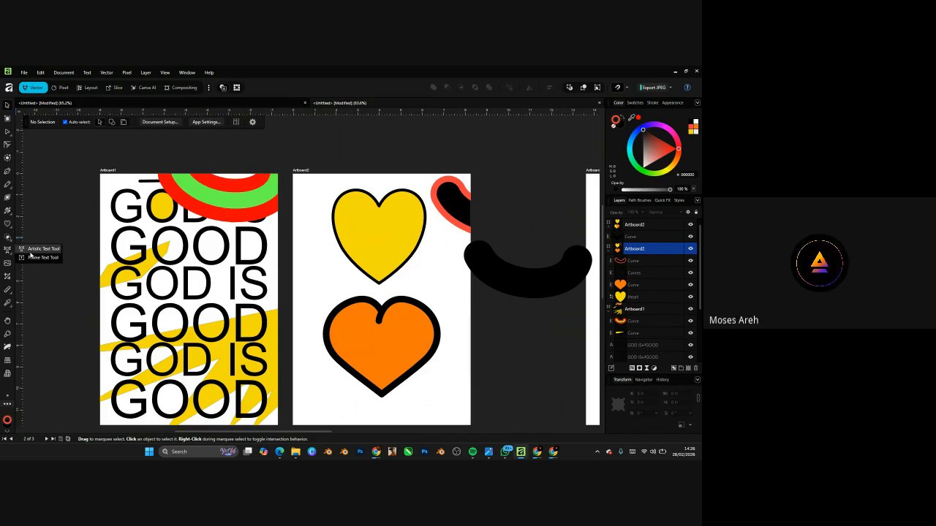
{"action": "left_click", "coordinate": [33, 252]}
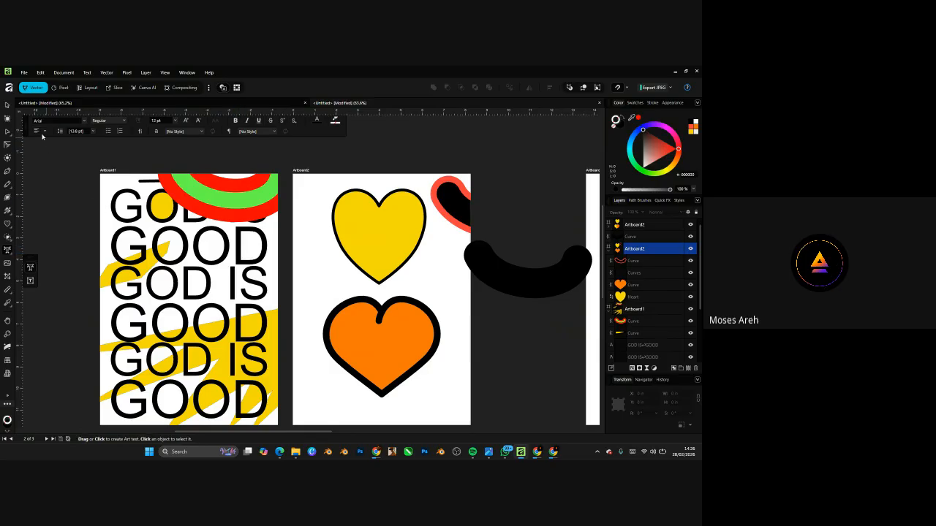
{"action": "left_click", "coordinate": [7, 105]}
{"action": "left_click", "coordinate": [190, 277]}
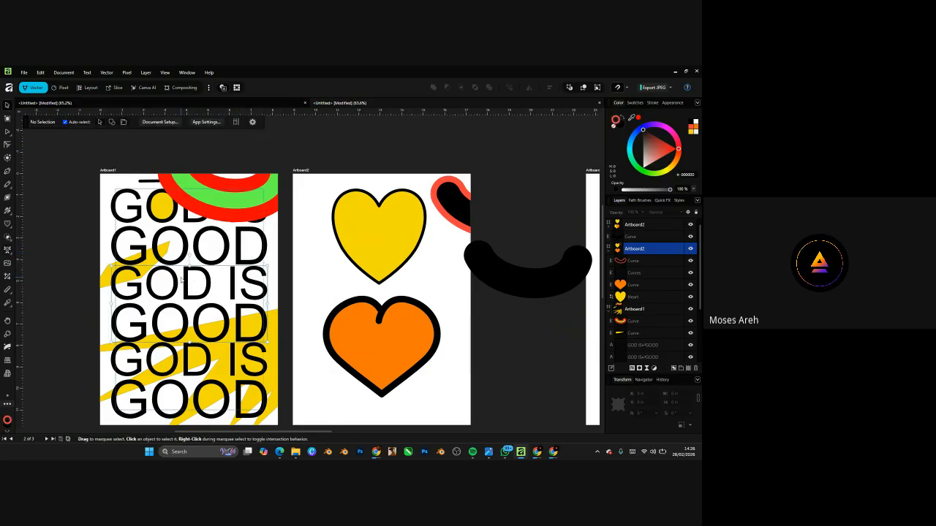
{"action": "left_click", "coordinate": [173, 375]}
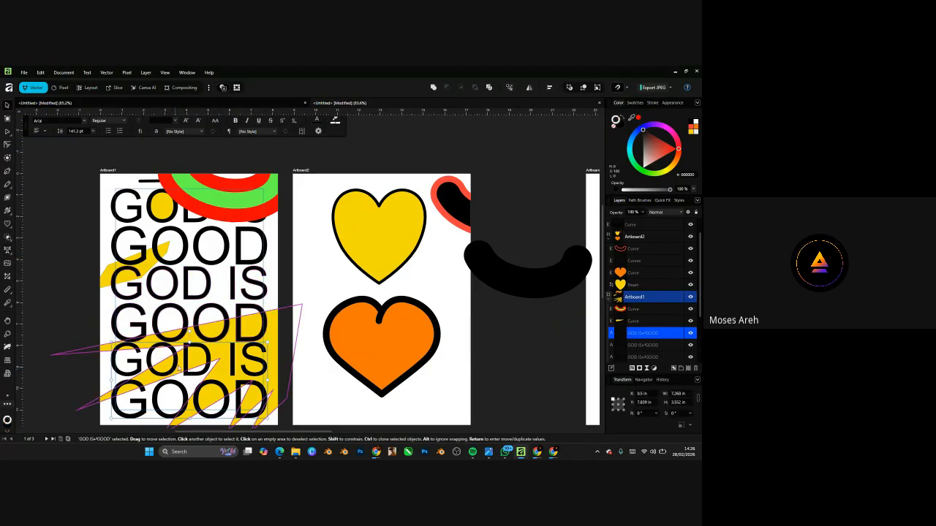
{"action": "left_click", "coordinate": [8, 251]}
{"action": "scroll", "coordinate": [241, 279], "scroll_direction": "down", "scroll_amount": 4}
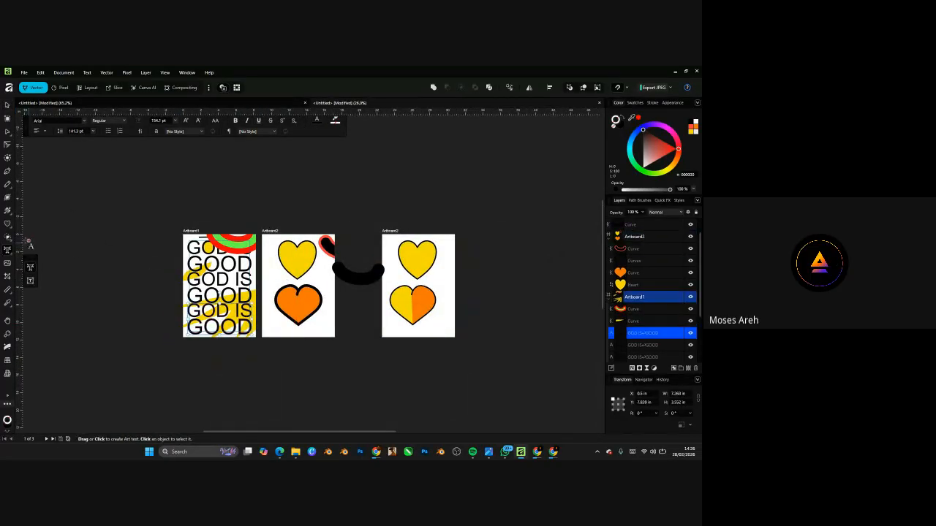
{"action": "left_click", "coordinate": [30, 280]}
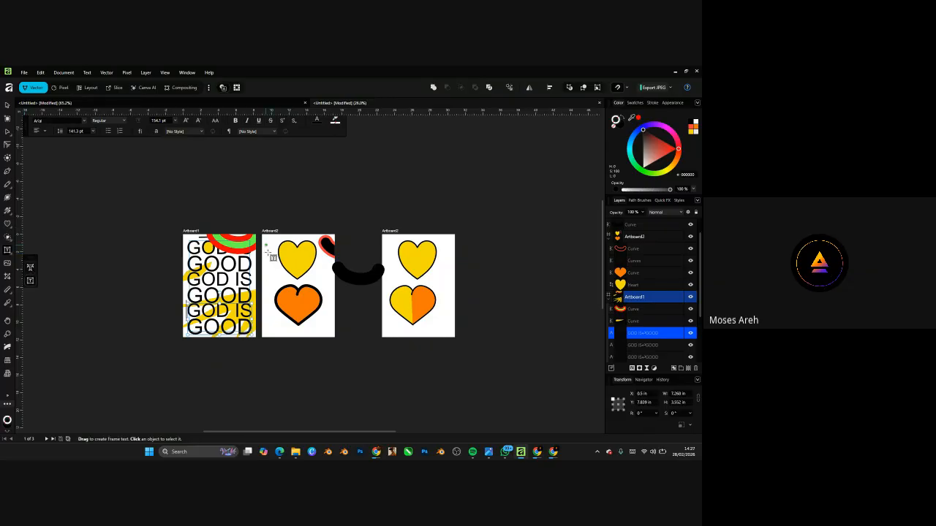
- Draw a text frame about 3 inches wide on Artboard2 and fill it with placeholder filler text
{"action": "left_click_drag", "start_coordinate": [266, 246], "coordinate": [313, 332]}
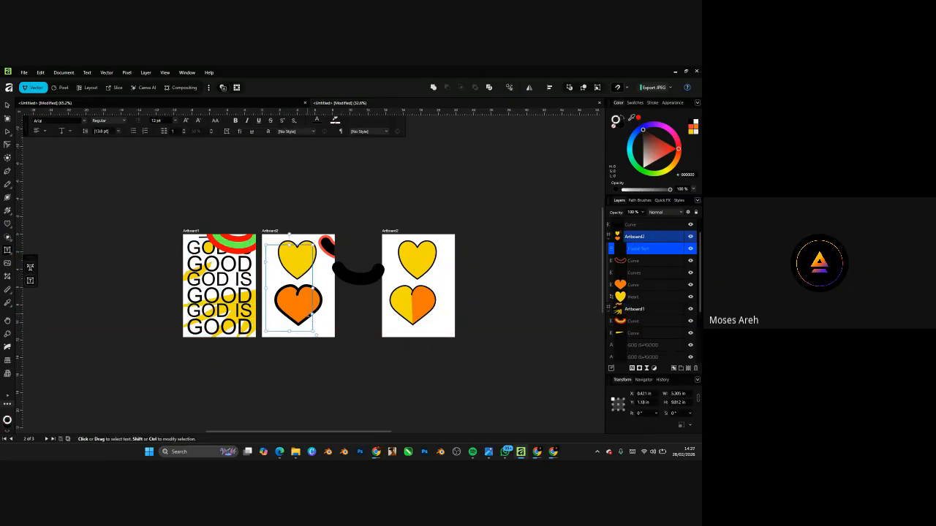
{"action": "scroll", "coordinate": [311, 322], "scroll_direction": "up", "scroll_amount": 1}
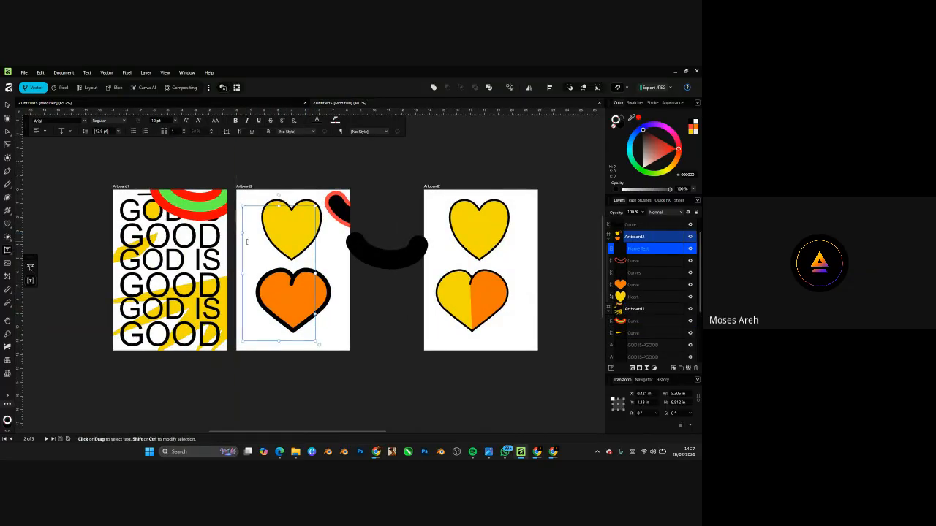
{"action": "scroll", "coordinate": [247, 241], "scroll_direction": "up", "scroll_amount": 2}
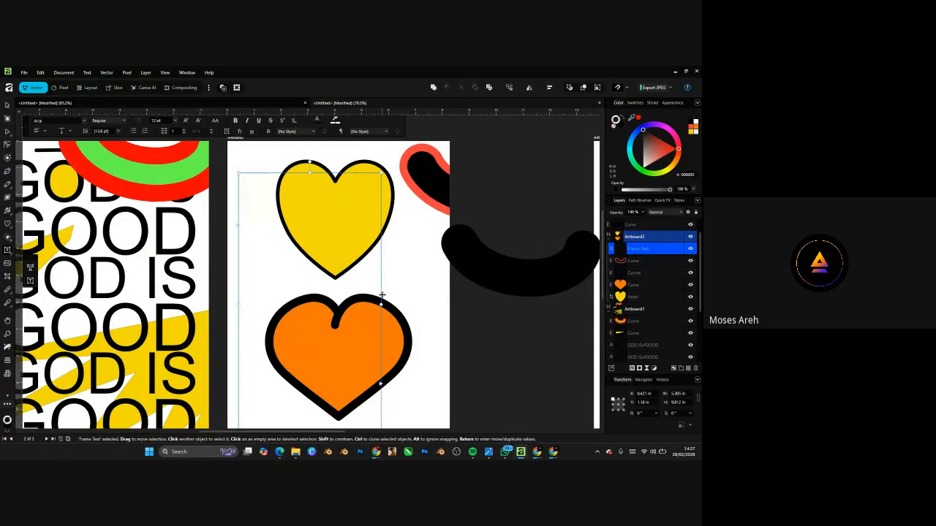
{"action": "left_click_drag", "start_coordinate": [380, 304], "coordinate": [314, 254]}
{"action": "right_click", "coordinate": [260, 177]}
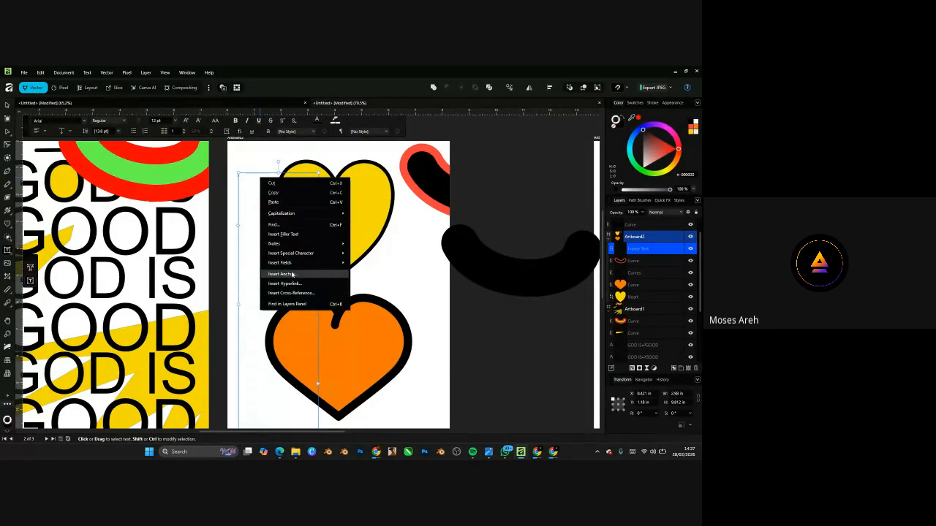
{"action": "left_click", "coordinate": [284, 234]}
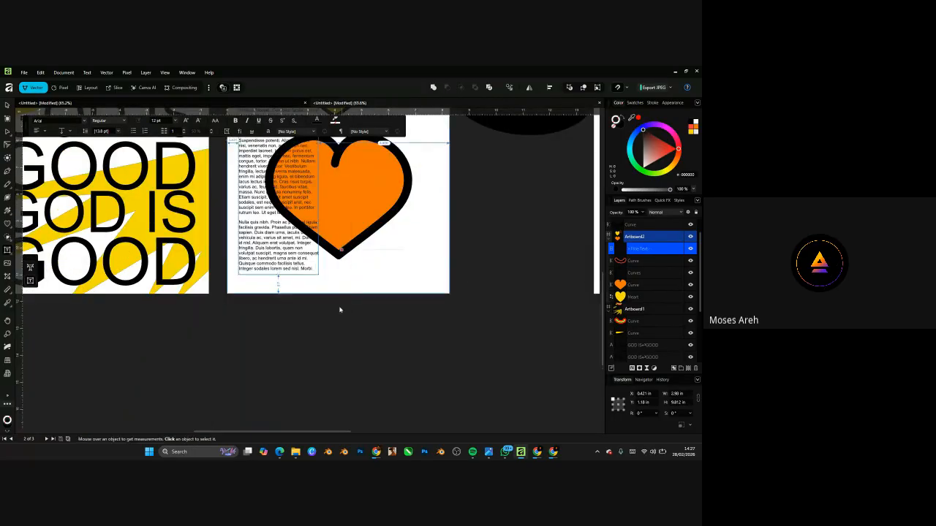
- Duplicate the filler text frame beside the original over the hearts, then select the copy
{"action": "scroll", "coordinate": [345, 354], "scroll_direction": "down", "scroll_amount": 3}
{"action": "scroll", "coordinate": [330, 212], "scroll_direction": "up", "scroll_amount": 4}
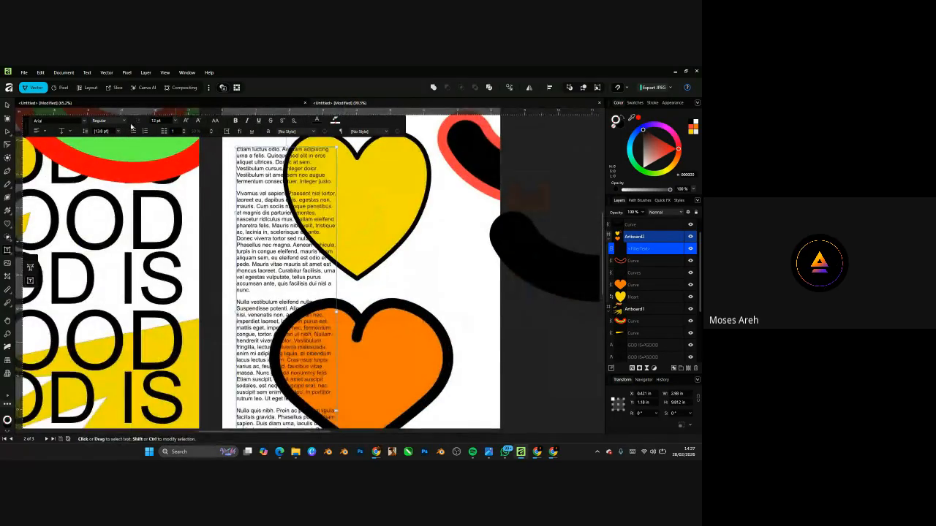
{"action": "left_click", "coordinate": [8, 106]}
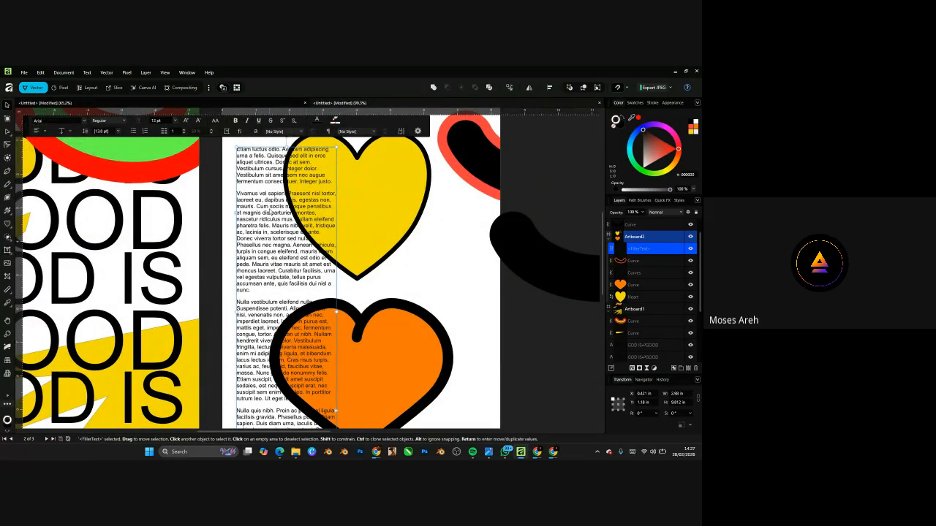
{"action": "mouse_move", "coordinate": [275, 212]}
{"action": "left_mouse_down"}
{"action": "mouse_move", "coordinate": [401, 214]}
{"action": "mouse_move", "coordinate": [353, 240]}
{"action": "mouse_move", "coordinate": [357, 253]}
{"action": "mouse_move", "coordinate": [396, 256]}
{"action": "mouse_move", "coordinate": [361, 256]}
{"action": "left_mouse_up"}
{"action": "scroll", "coordinate": [332, 243], "scroll_direction": "down", "scroll_amount": 4}
{"action": "scroll", "coordinate": [342, 246], "scroll_direction": "up", "scroll_amount": 1}
{"action": "left_click", "coordinate": [323, 251], "text": "shift"}
{"action": "left_click", "coordinate": [428, 286]}
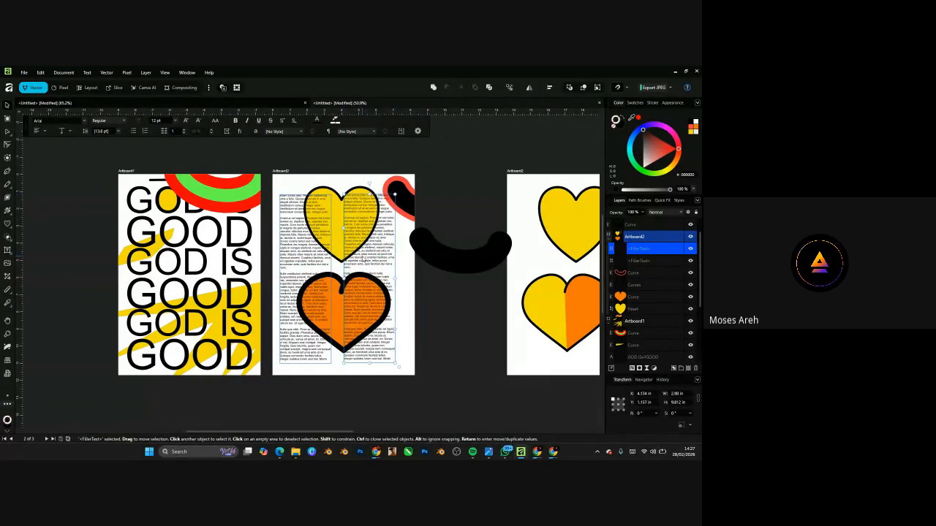
{"action": "key", "text": "ctrl+z"}
{"action": "key", "text": "ctrl+z"}
{"action": "key", "text": "ctrl+z"}
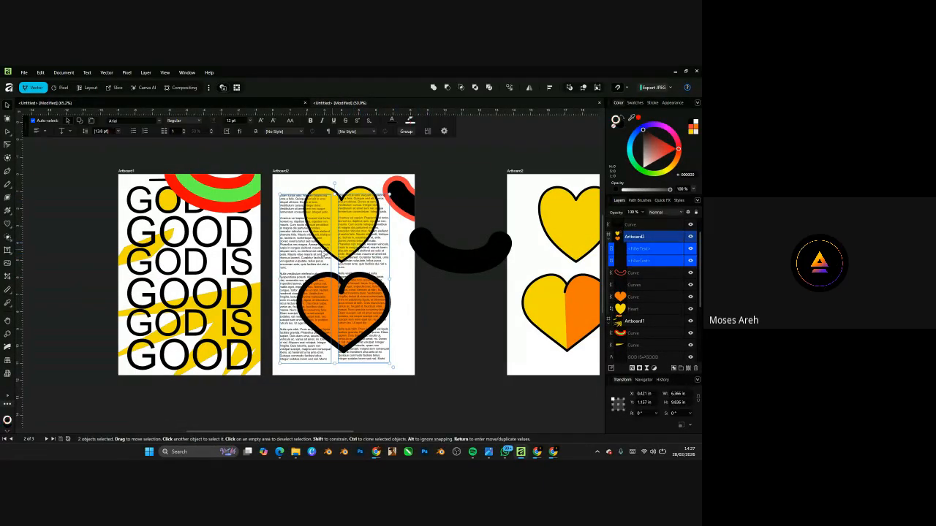
{"action": "left_click", "coordinate": [323, 236]}
{"action": "left_click", "coordinate": [378, 261]}
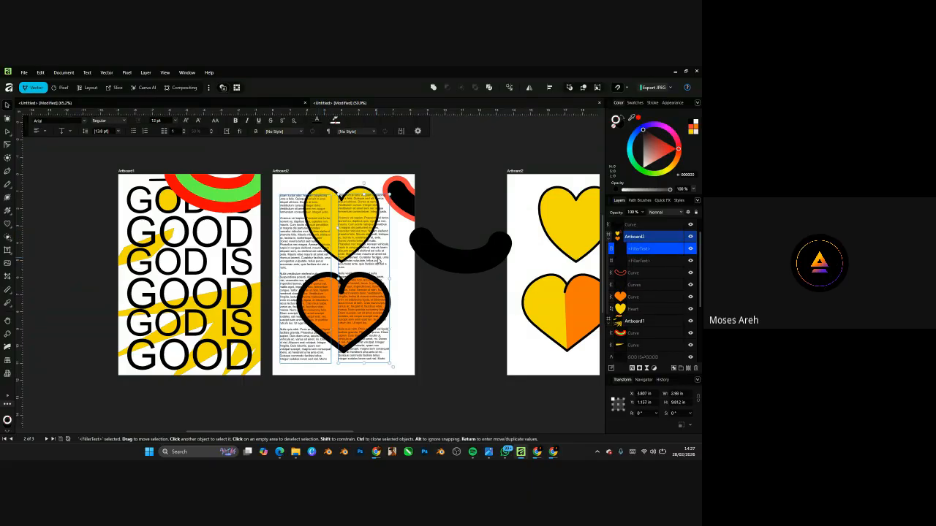
- Delete the copied frame, split the filler text into two columns, and widen the frame across Artboard2
{"action": "key", "text": "Delete"}
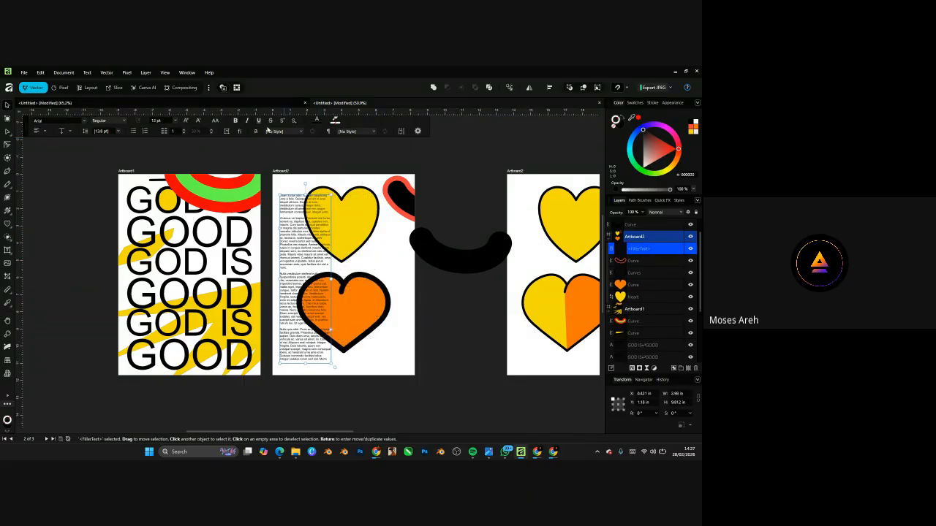
{"action": "left_click", "coordinate": [184, 130]}
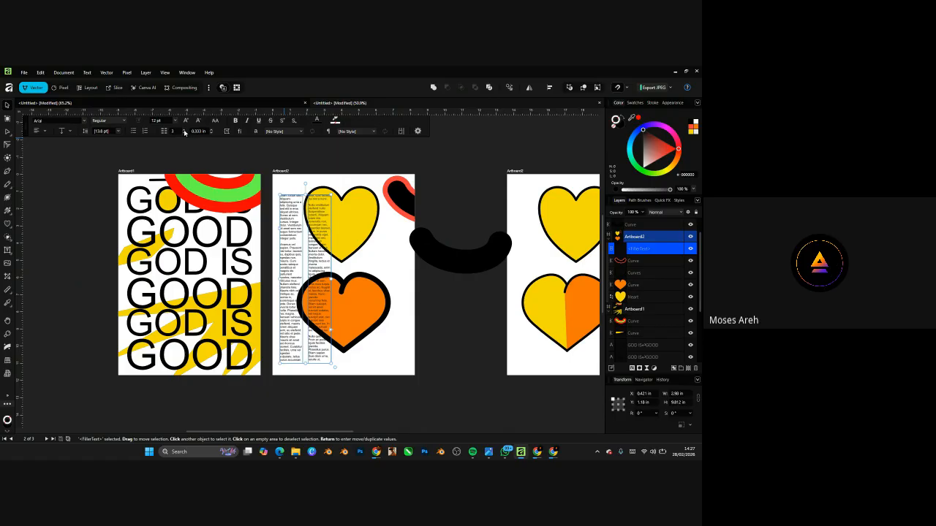
{"action": "left_click_drag", "start_coordinate": [332, 279], "coordinate": [375, 281]}
{"action": "scroll", "coordinate": [373, 279], "scroll_direction": "up", "scroll_amount": 2}
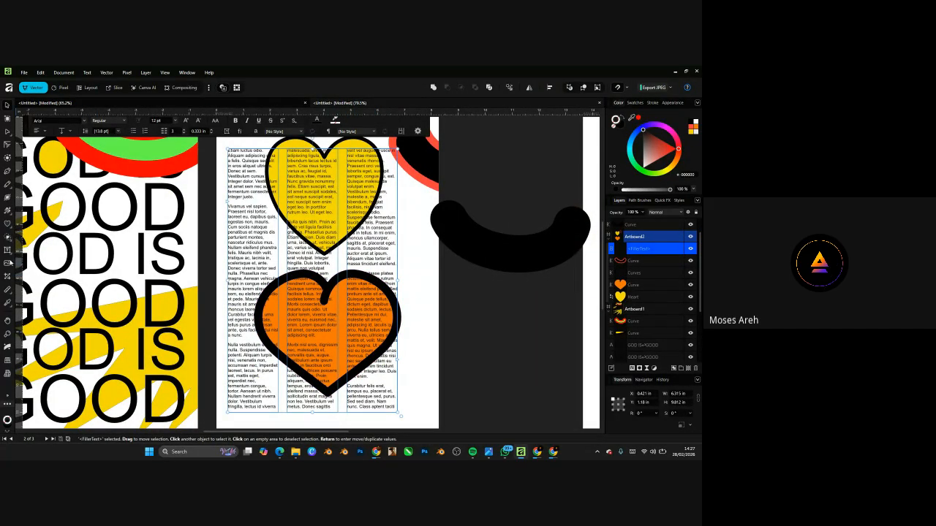
{"action": "key", "text": "ctrl+0"}
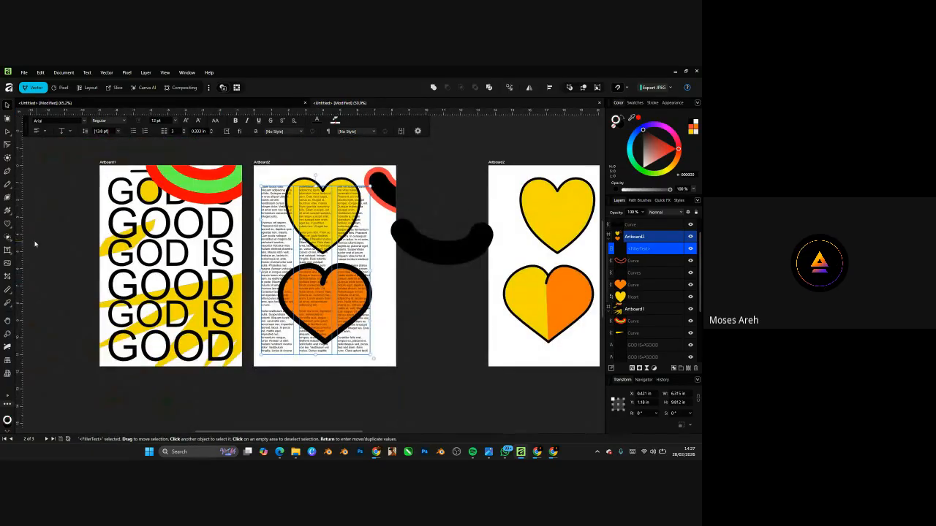
{"action": "left_click", "coordinate": [176, 247]}
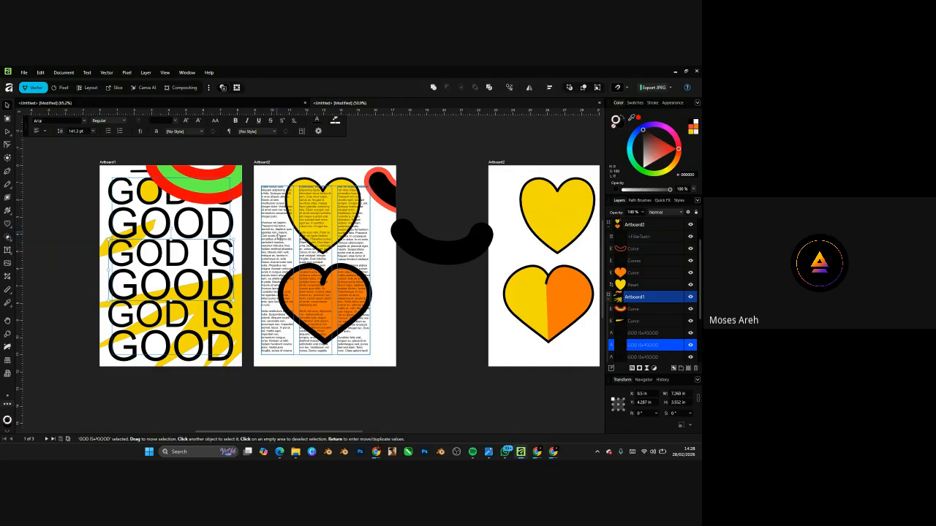
{"action": "left_click", "coordinate": [279, 240]}
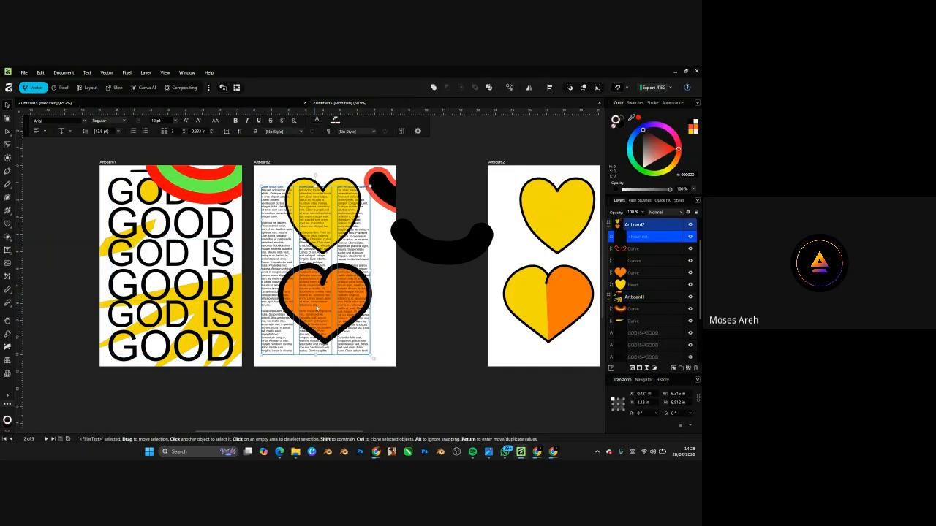
{"action": "scroll", "coordinate": [320, 302], "scroll_direction": "up", "scroll_amount": 2}
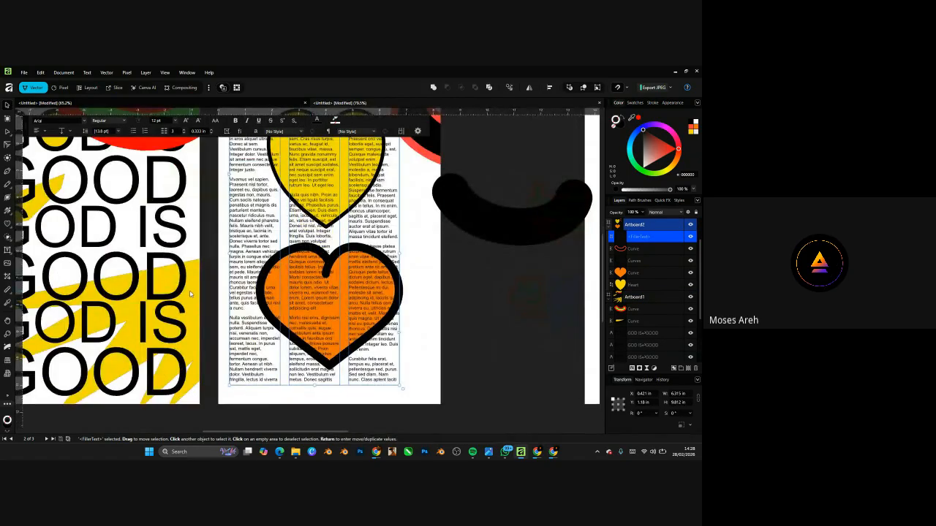
{"action": "scroll", "coordinate": [191, 296], "scroll_direction": "down", "scroll_amount": 4}
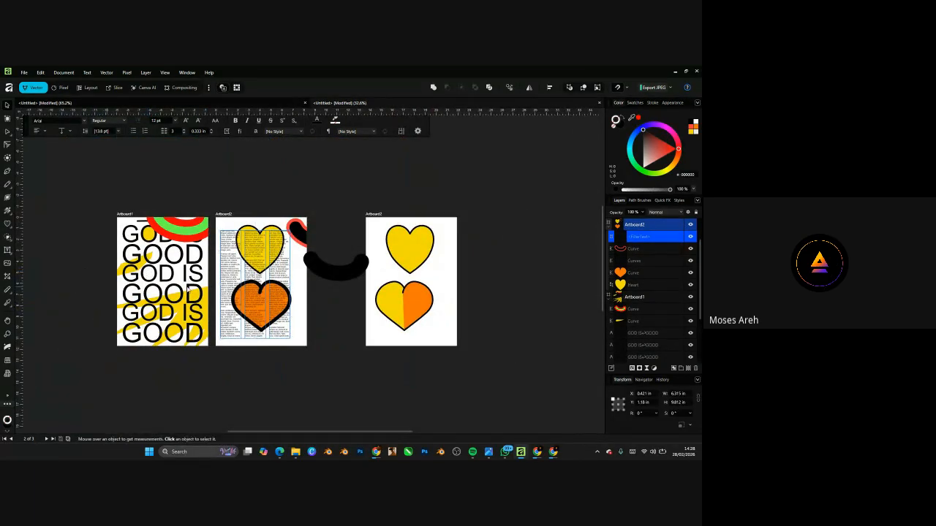
{"action": "scroll", "coordinate": [203, 288], "scroll_direction": "up", "scroll_amount": 3}
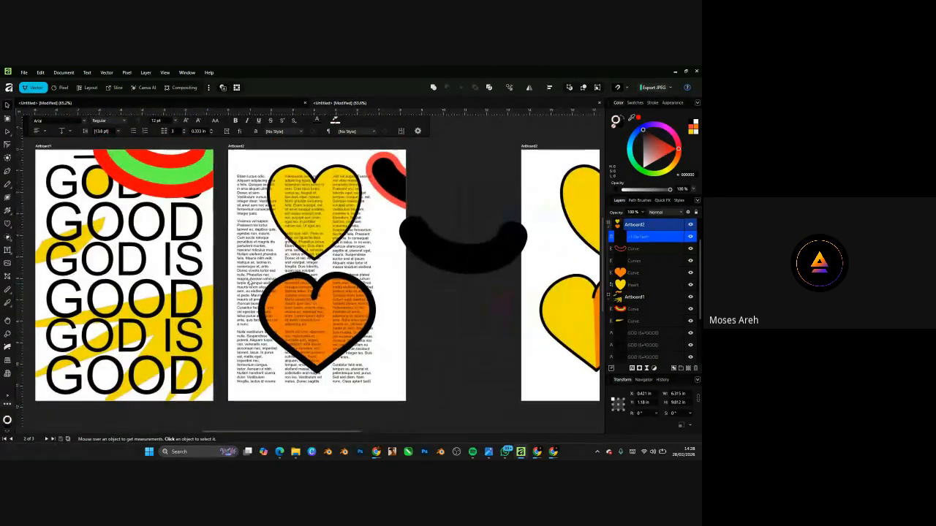
{"action": "left_click", "coordinate": [7, 105]}
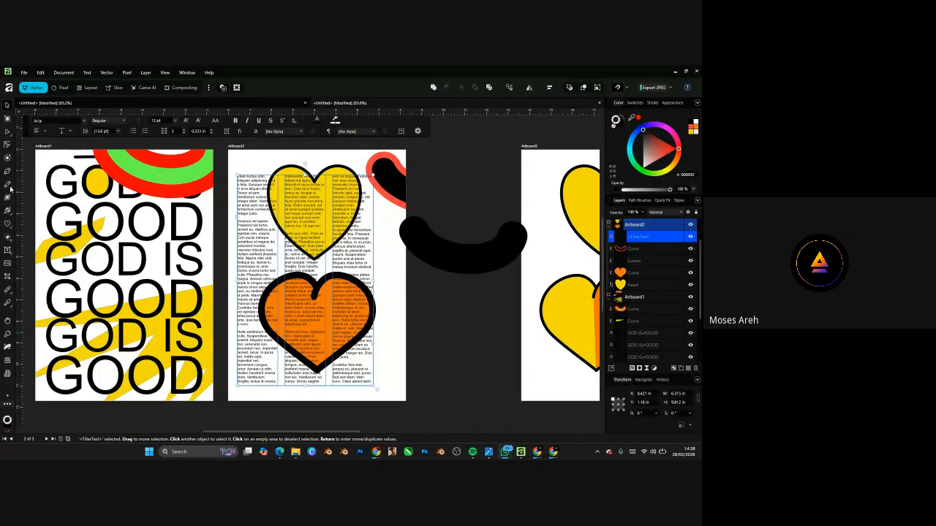
{"action": "left_click", "coordinate": [12, 231]}
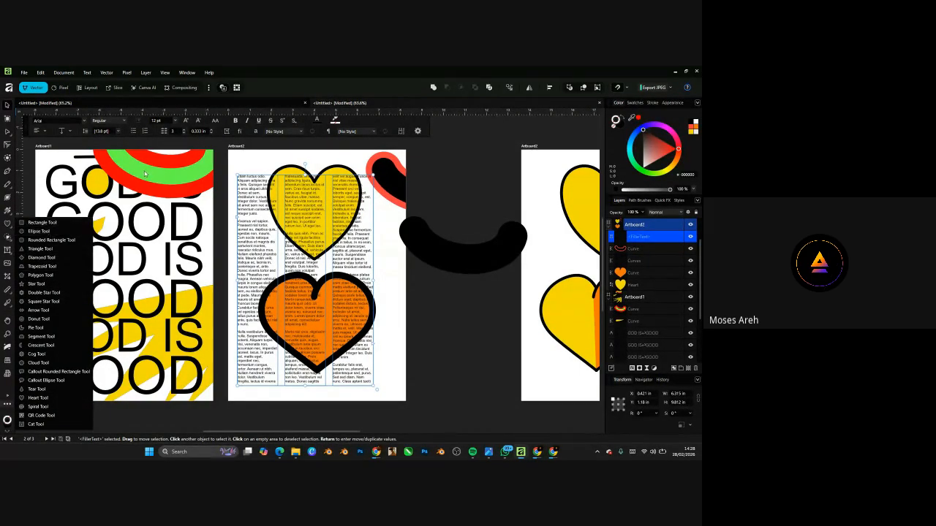
{"action": "left_click", "coordinate": [230, 242]}
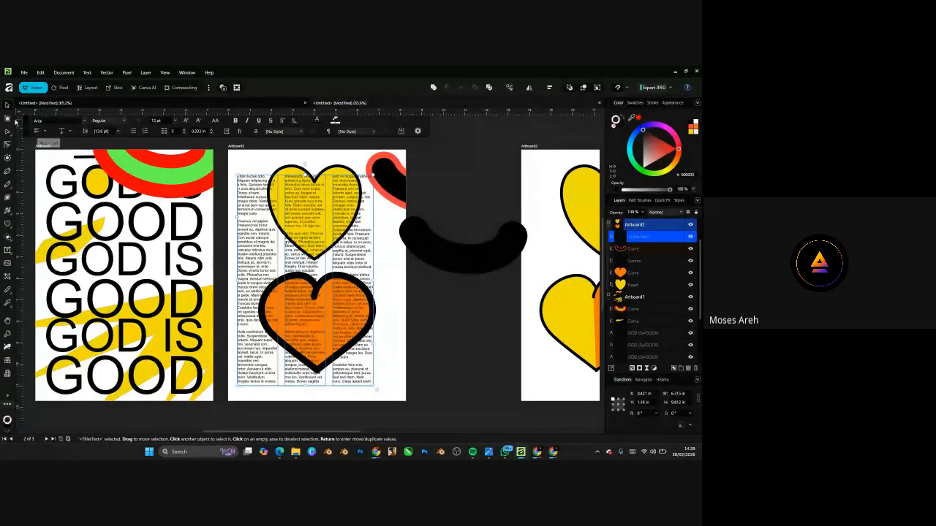
{"action": "left_click", "coordinate": [9, 212]}
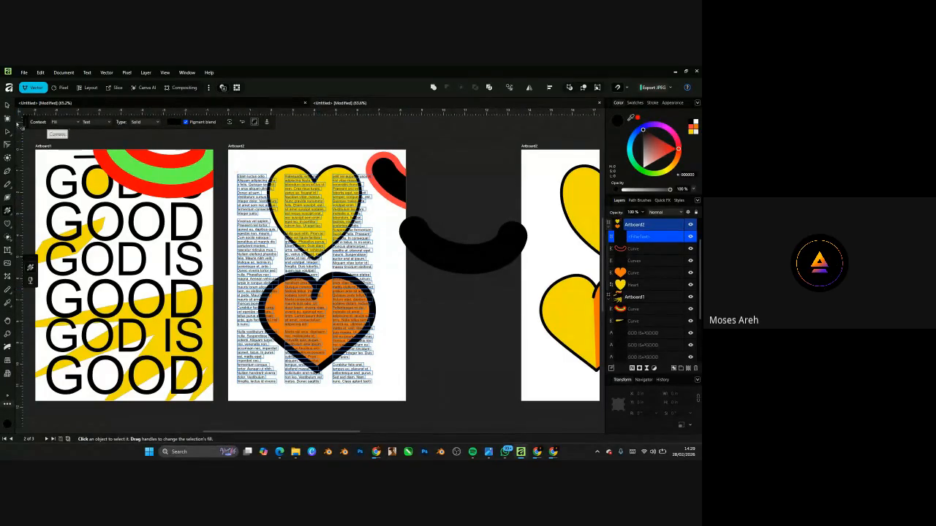
{"action": "scroll", "coordinate": [221, 301], "scroll_direction": "down", "scroll_amount": 3}
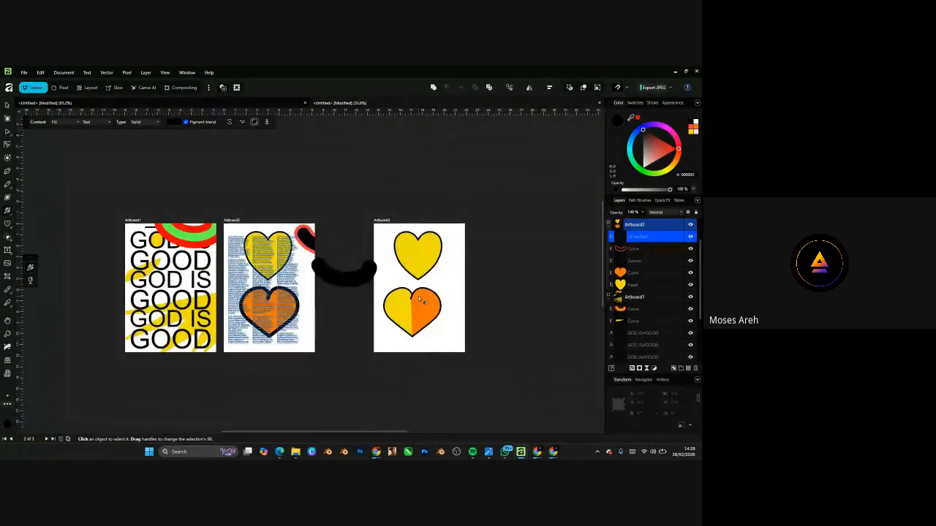
{"action": "scroll", "coordinate": [417, 303], "scroll_direction": "up", "scroll_amount": 2}
{"action": "left_click", "coordinate": [431, 217]}
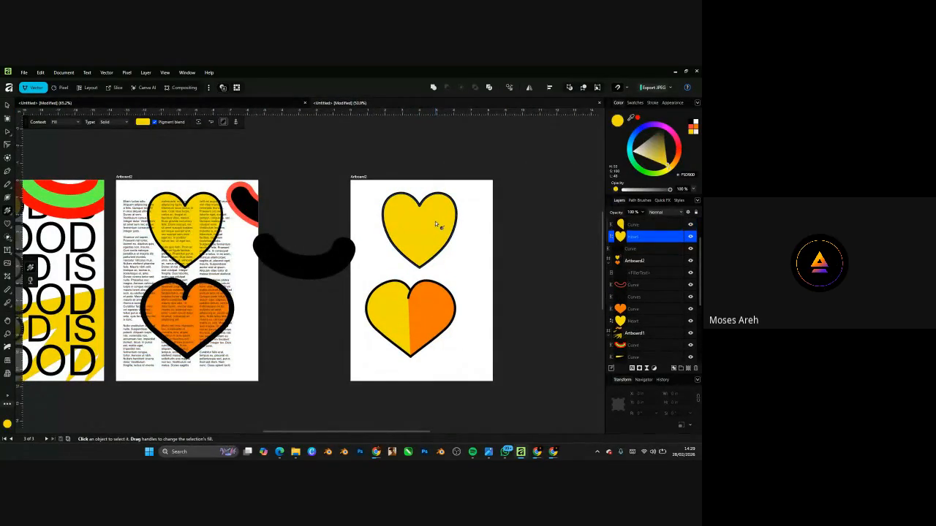
{"action": "scroll", "coordinate": [424, 211], "scroll_direction": "up", "scroll_amount": 2}
{"action": "left_click_drag", "start_coordinate": [414, 196], "coordinate": [411, 245]}
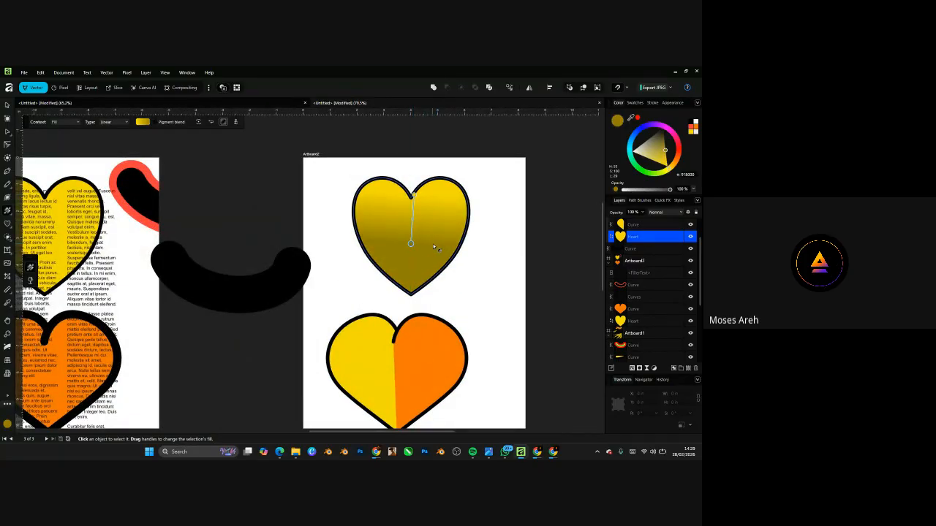
{"action": "scroll", "coordinate": [433, 243], "scroll_direction": "up", "scroll_amount": 3}
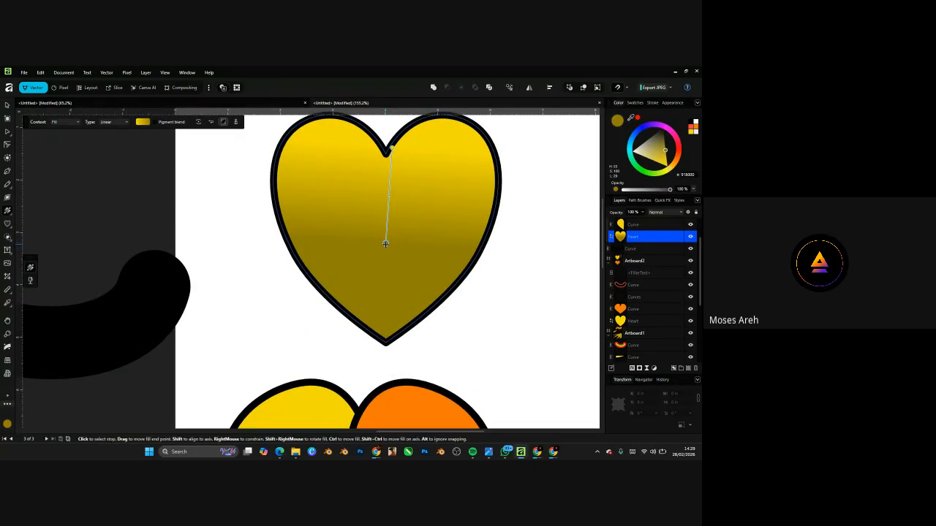
{"action": "left_click", "coordinate": [391, 149]}
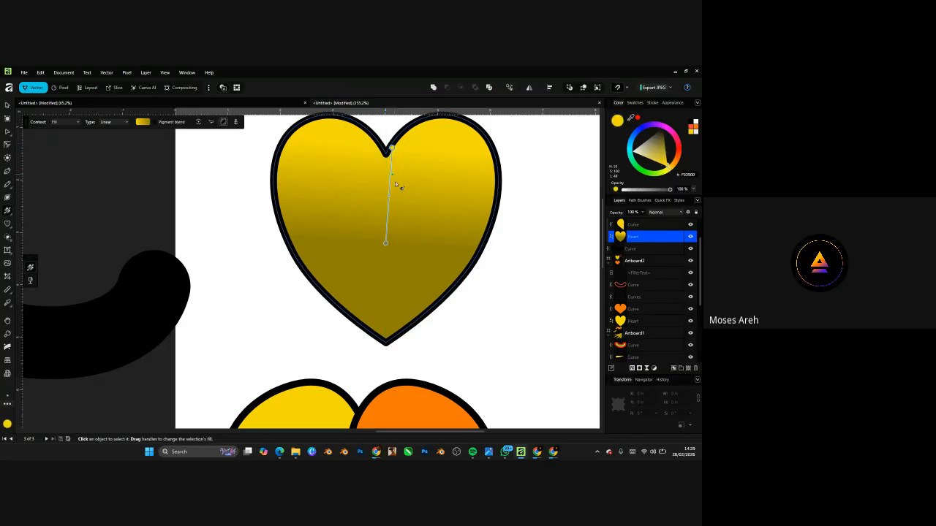
{"action": "left_click", "coordinate": [385, 243]}
{"action": "left_click_drag", "start_coordinate": [680, 164], "coordinate": [678, 148]}
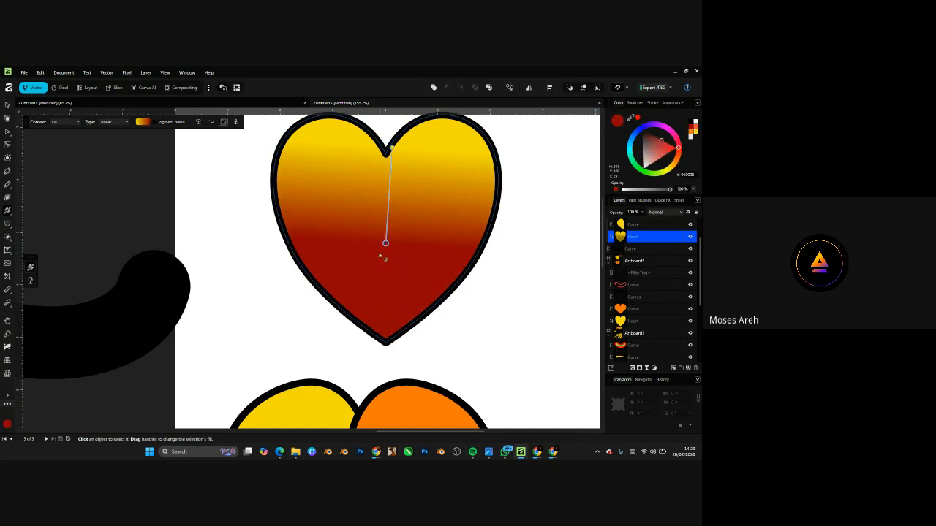
{"action": "left_click", "coordinate": [143, 122]}
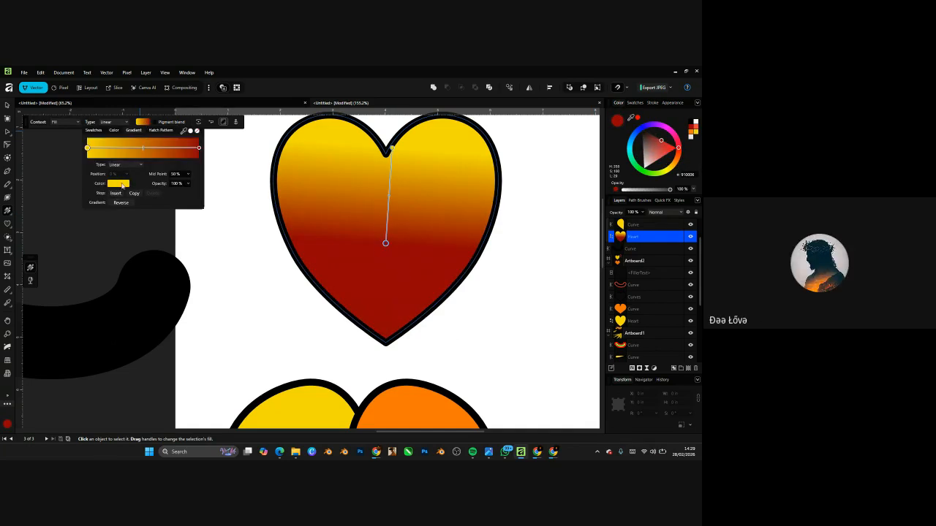
{"action": "left_click", "coordinate": [443, 255]}
{"action": "left_click", "coordinate": [386, 244]}
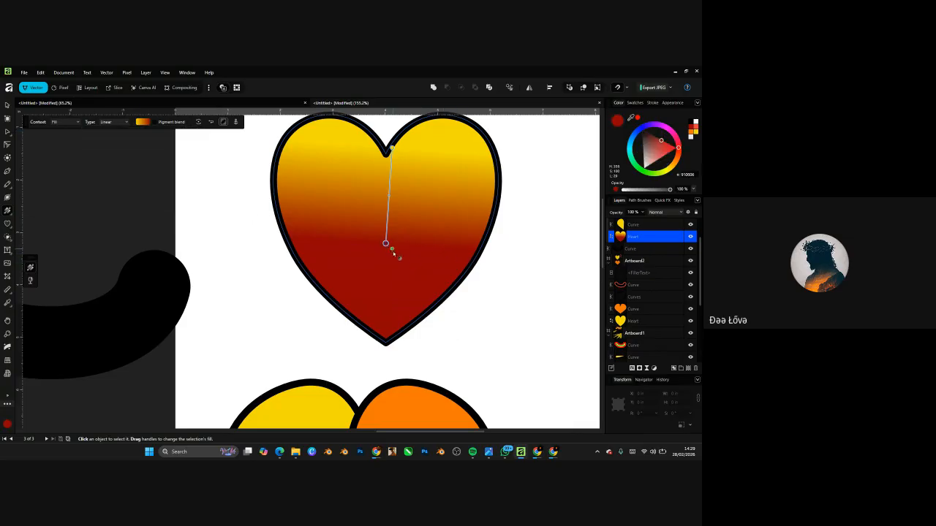
{"action": "key", "text": "ctrl+z"}
{"action": "key", "text": "ctrl+z"}
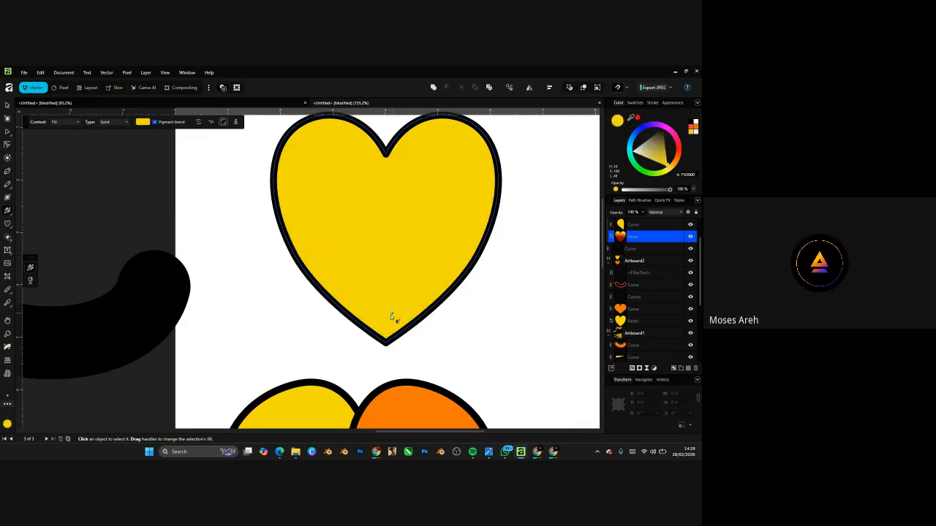
- Select the heart, briefly make its fill lime green, then turn the fill into a gradient
{"action": "scroll", "coordinate": [388, 319], "scroll_direction": "down", "scroll_amount": 2}
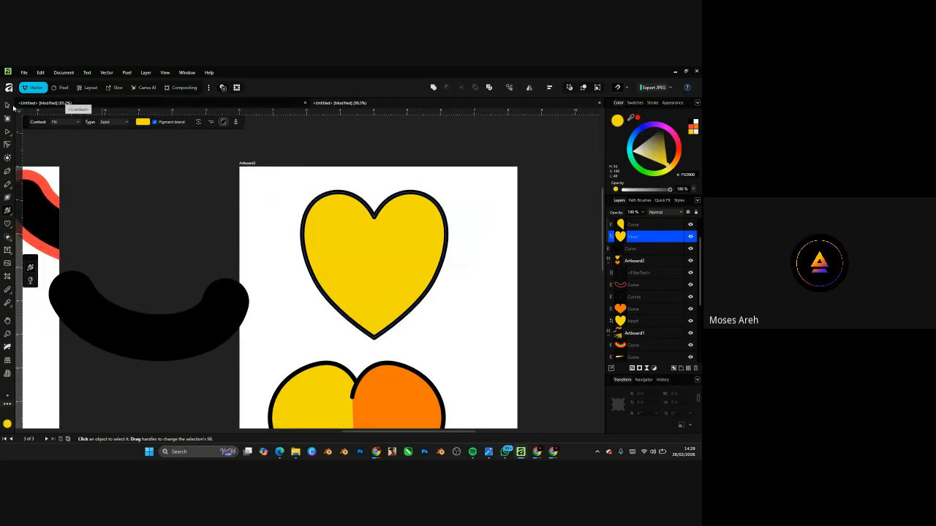
{"action": "left_click", "coordinate": [7, 105]}
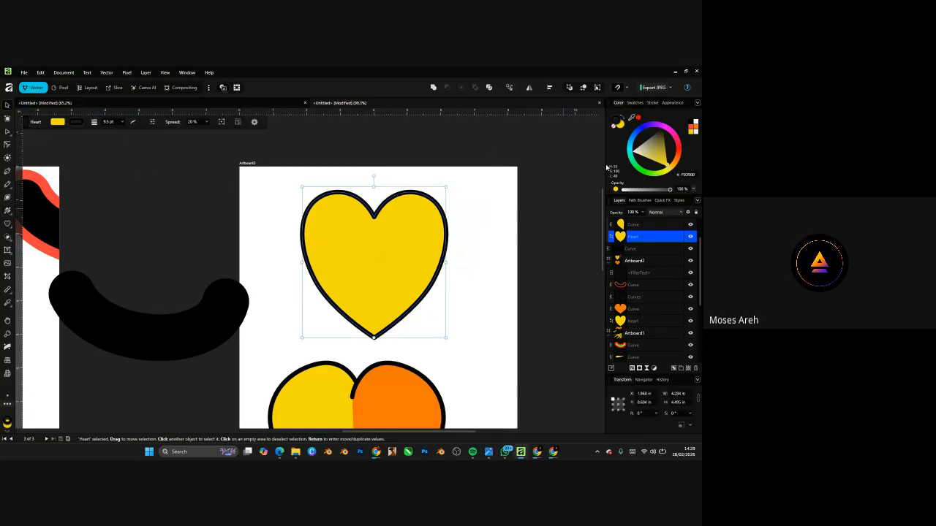
{"action": "left_click", "coordinate": [56, 123]}
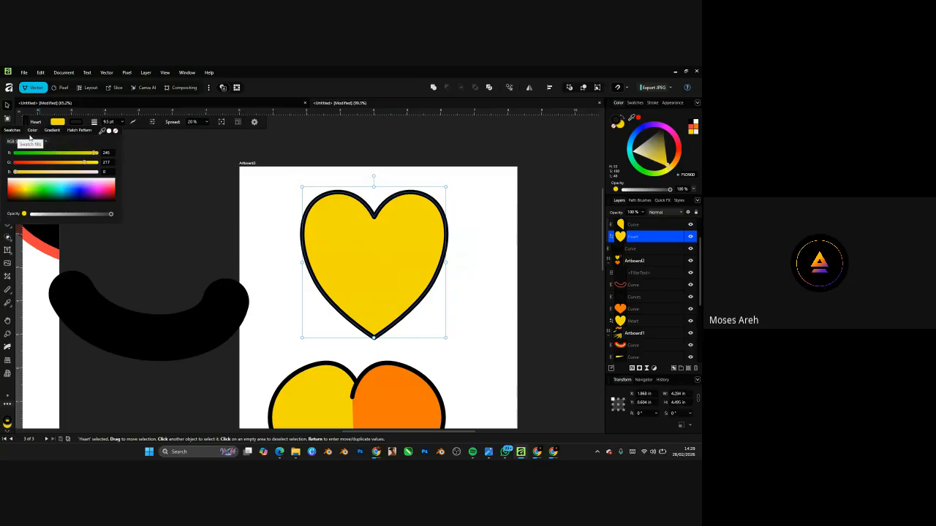
{"action": "mouse_move", "coordinate": [33, 189]}
{"action": "left_mouse_down"}
{"action": "mouse_move", "coordinate": [73, 192]}
{"action": "mouse_move", "coordinate": [37, 188]}
{"action": "left_mouse_up"}
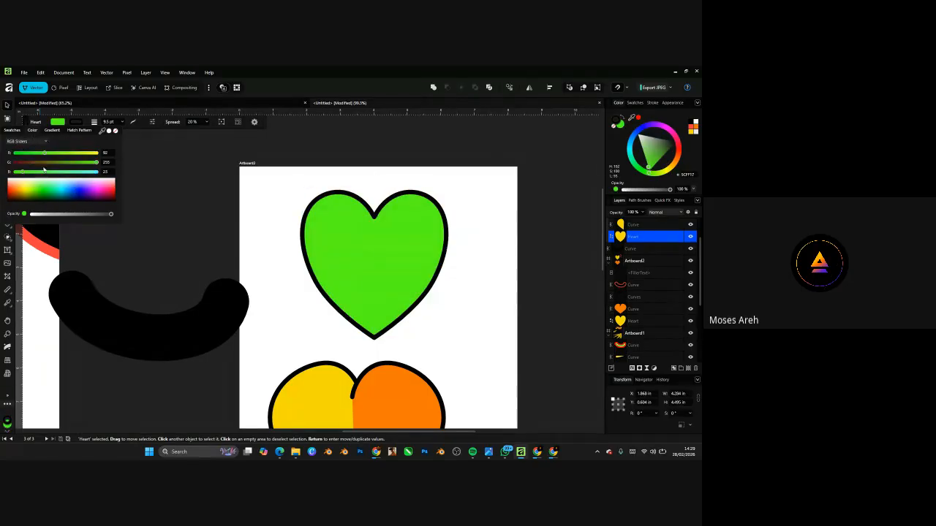
{"action": "left_click", "coordinate": [51, 130]}
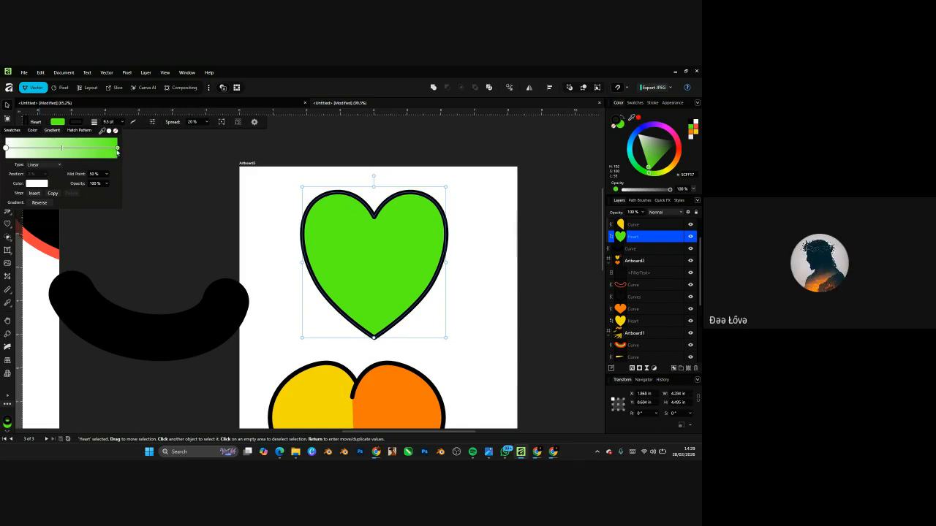
{"action": "left_click", "coordinate": [117, 149]}
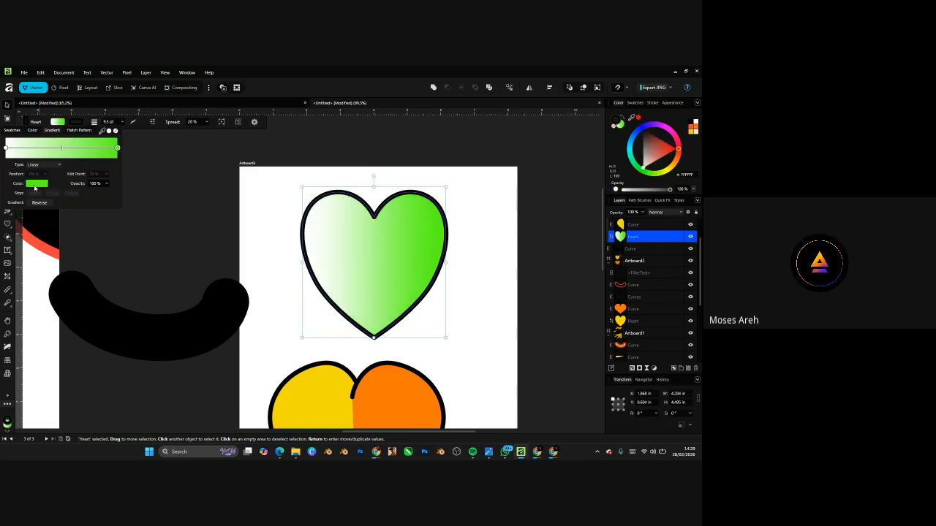
- Set the gradient's end colour to red and its starting colour to blue
{"action": "left_click", "coordinate": [34, 185]}
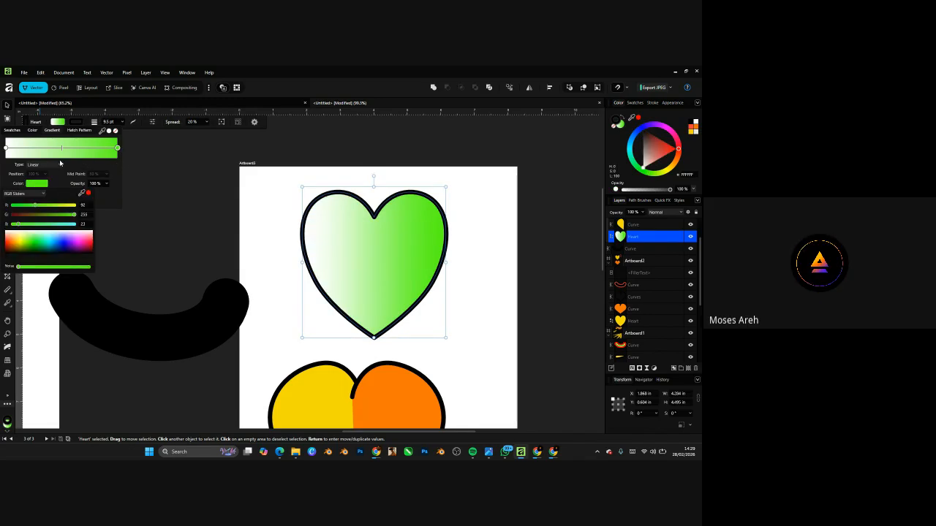
{"action": "left_click_drag", "start_coordinate": [56, 240], "coordinate": [94, 242]}
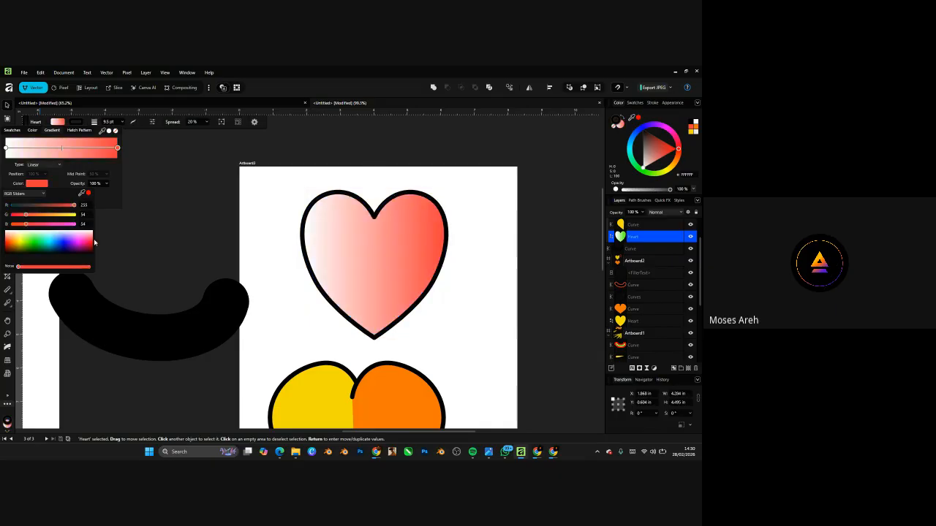
{"action": "left_click", "coordinate": [6, 148]}
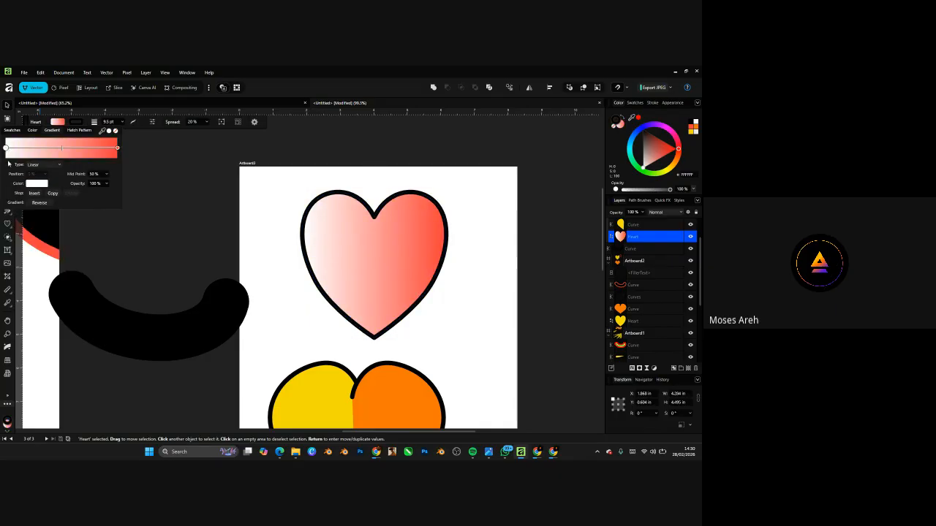
{"action": "left_click", "coordinate": [33, 184]}
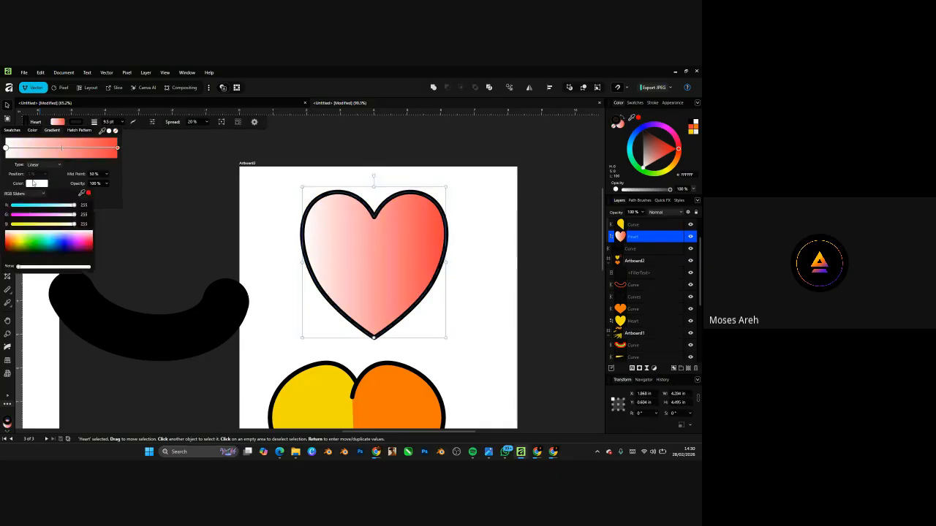
{"action": "left_click", "coordinate": [61, 240]}
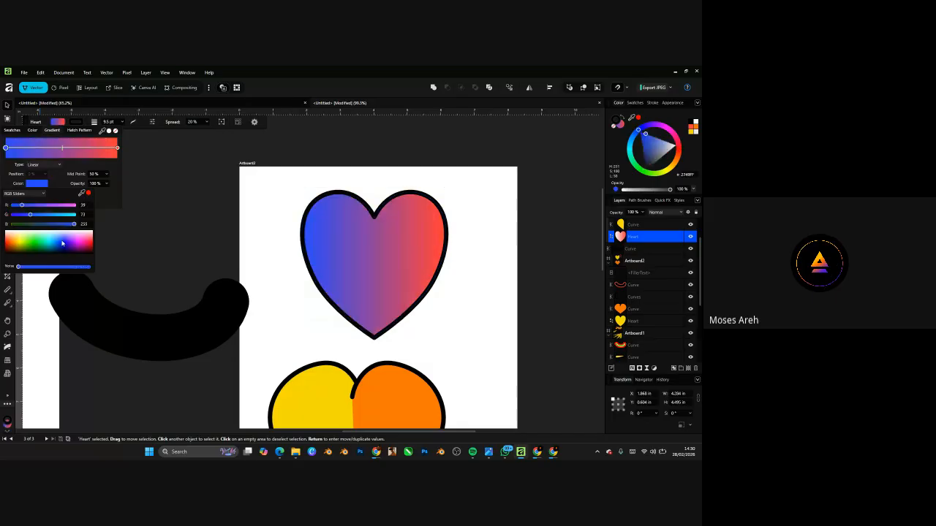
- Try elliptical and conical gradient types, return to linear, and show the gradient handles on the heart
{"action": "left_click", "coordinate": [44, 165]}
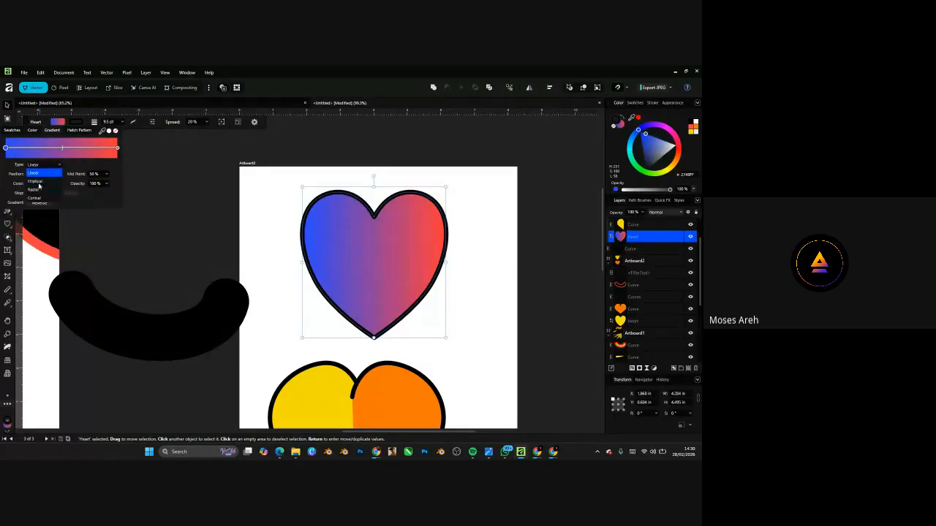
{"action": "left_click", "coordinate": [41, 182]}
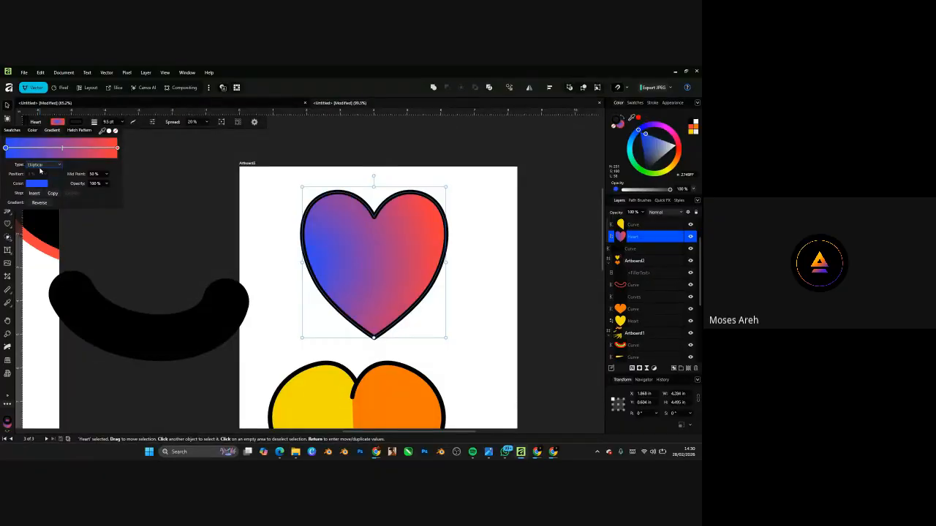
{"action": "left_click", "coordinate": [40, 165]}
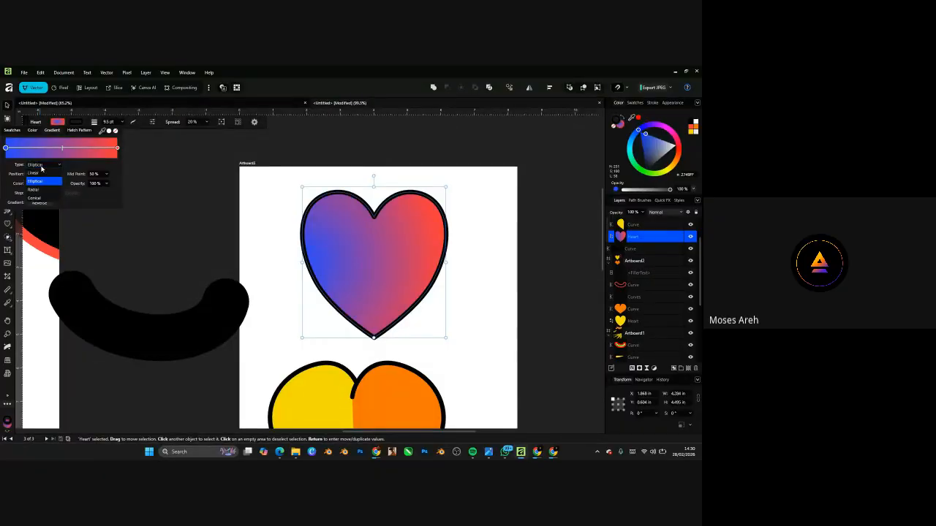
{"action": "left_click", "coordinate": [117, 152]}
{"action": "left_click", "coordinate": [117, 149]}
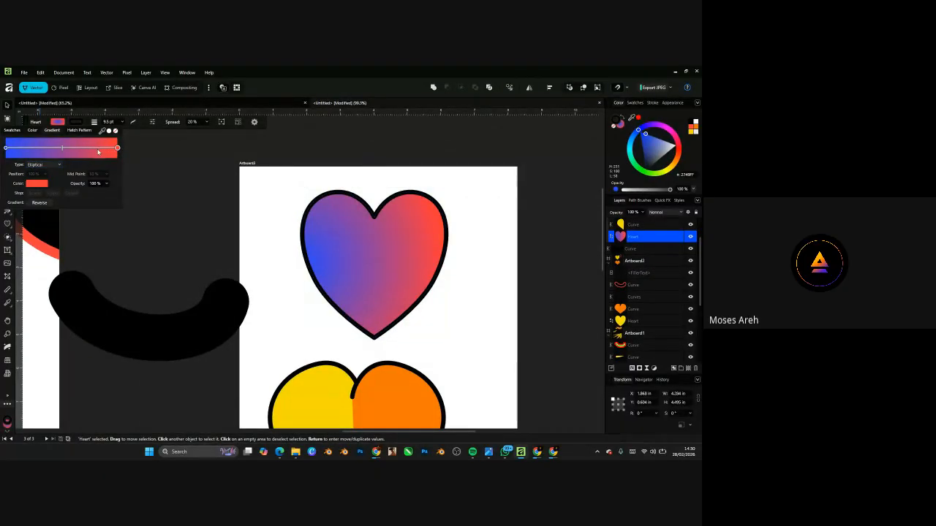
{"action": "left_click", "coordinate": [6, 148]}
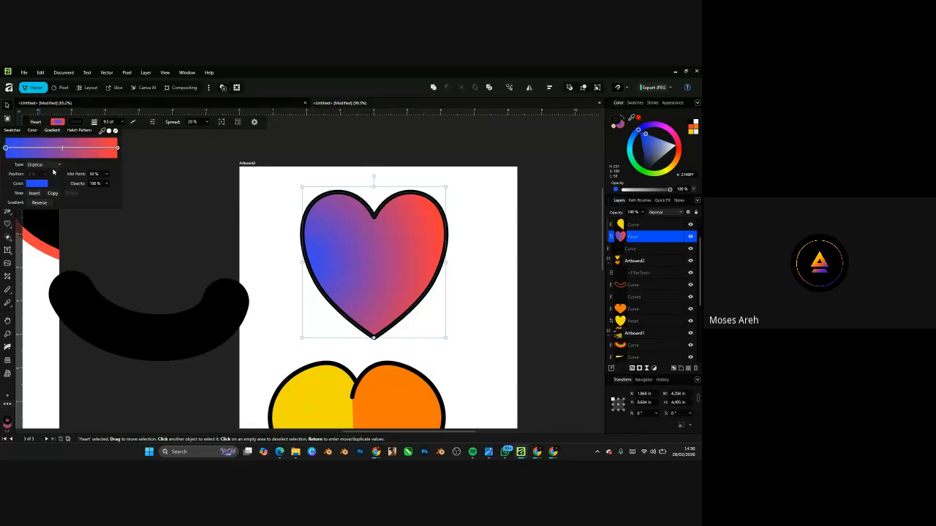
{"action": "left_click", "coordinate": [54, 165]}
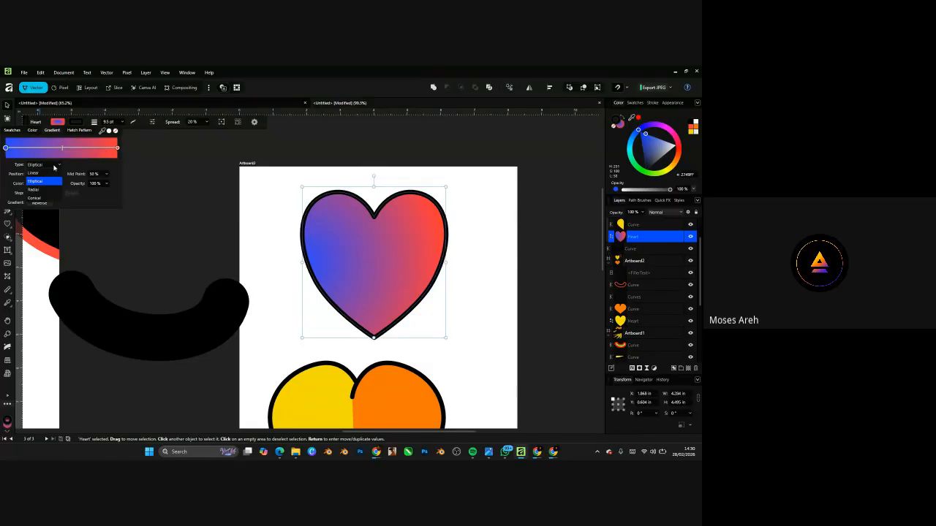
{"action": "left_click", "coordinate": [38, 198]}
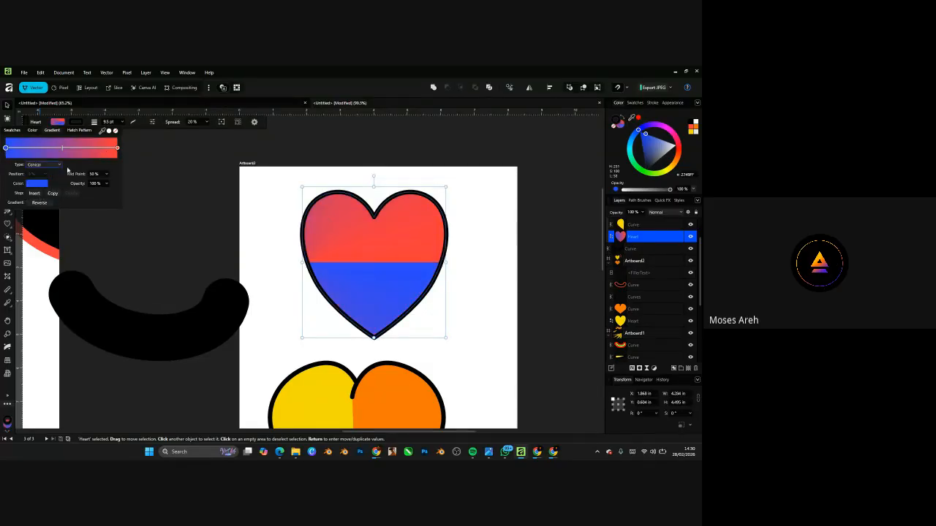
{"action": "left_click", "coordinate": [37, 166]}
{"action": "left_click", "coordinate": [38, 175]}
{"action": "left_click", "coordinate": [8, 212]}
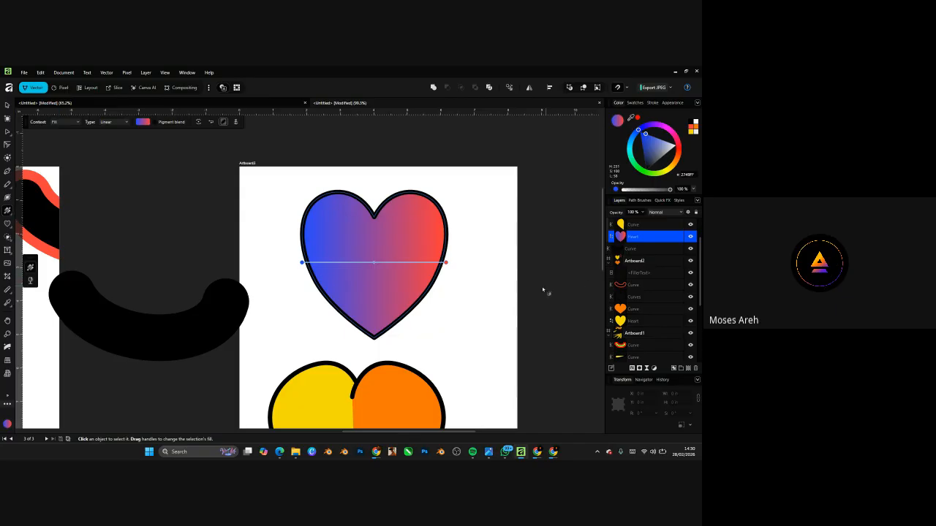
- Place the red gradient end at the heart's top centre and the blue end straight below it
{"action": "left_click_drag", "start_coordinate": [447, 262], "coordinate": [312, 196]}
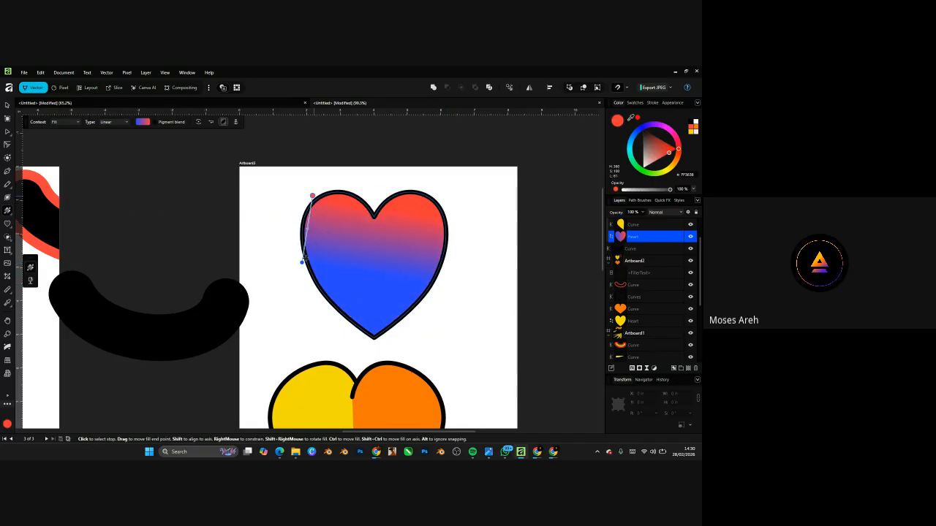
{"action": "left_click_drag", "start_coordinate": [302, 261], "coordinate": [394, 322]}
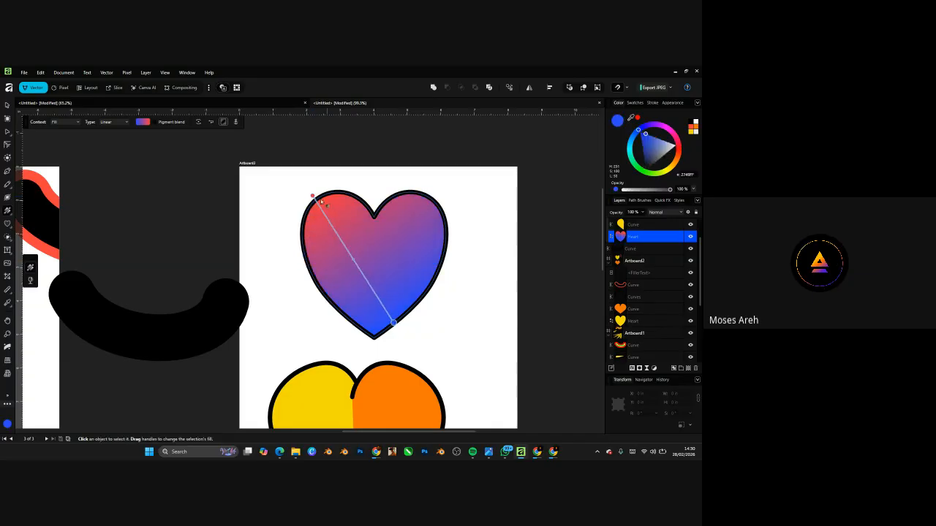
{"action": "mouse_move", "coordinate": [313, 196]}
{"action": "left_mouse_down"}
{"action": "mouse_move", "coordinate": [366, 199]}
{"action": "mouse_move", "coordinate": [390, 258]}
{"action": "mouse_move", "coordinate": [394, 206]}
{"action": "left_mouse_up"}
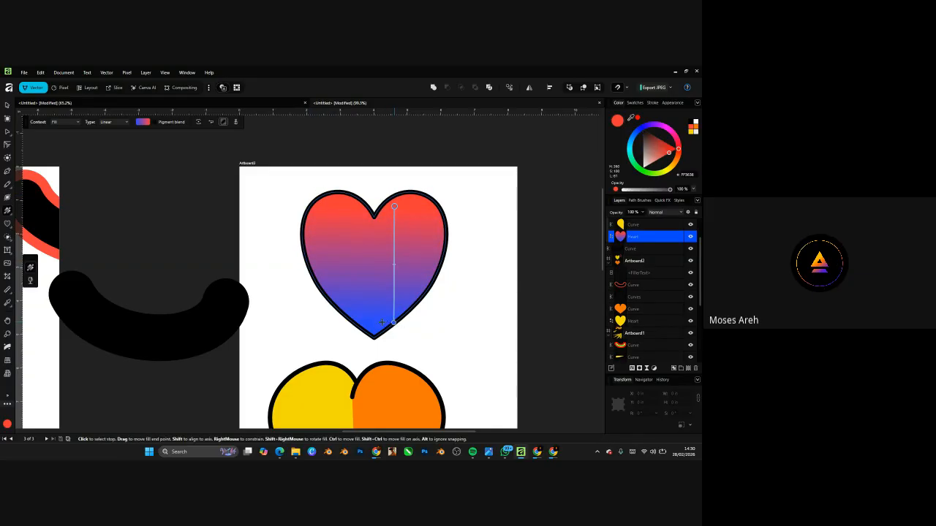
{"action": "left_click_drag", "start_coordinate": [393, 322], "coordinate": [390, 293]}
{"action": "left_click", "coordinate": [394, 206]}
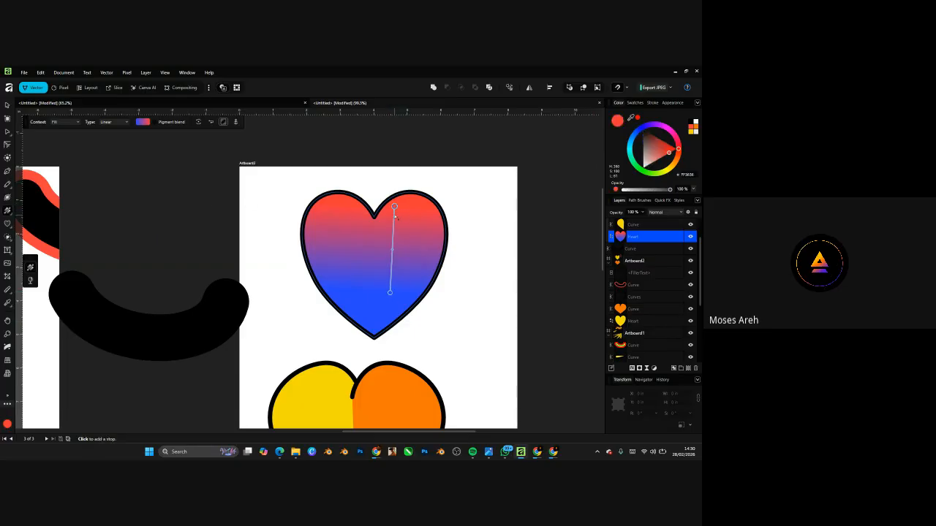
- Add extra colour stops partway along the heart's red-to-blue gradient line
{"action": "scroll", "coordinate": [396, 217], "scroll_direction": "up", "scroll_amount": 5}
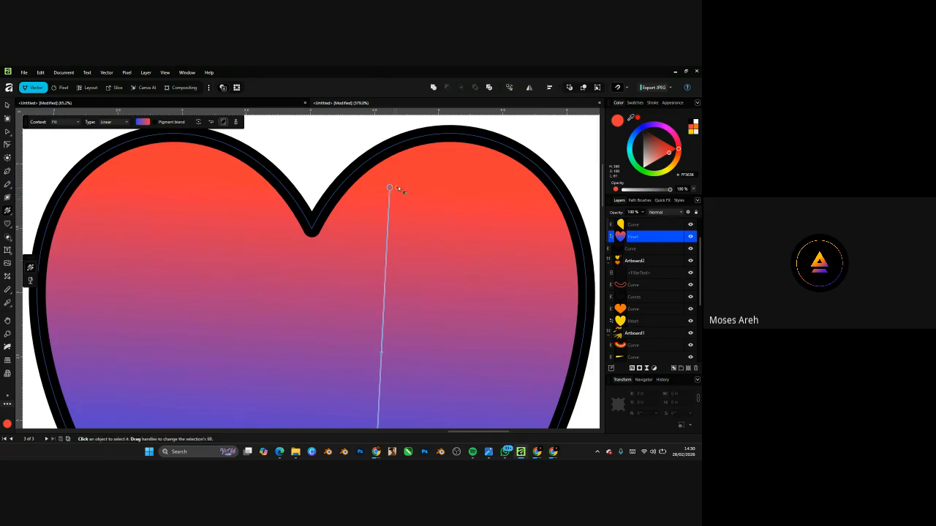
{"action": "scroll", "coordinate": [396, 188], "scroll_direction": "down", "scroll_amount": 5}
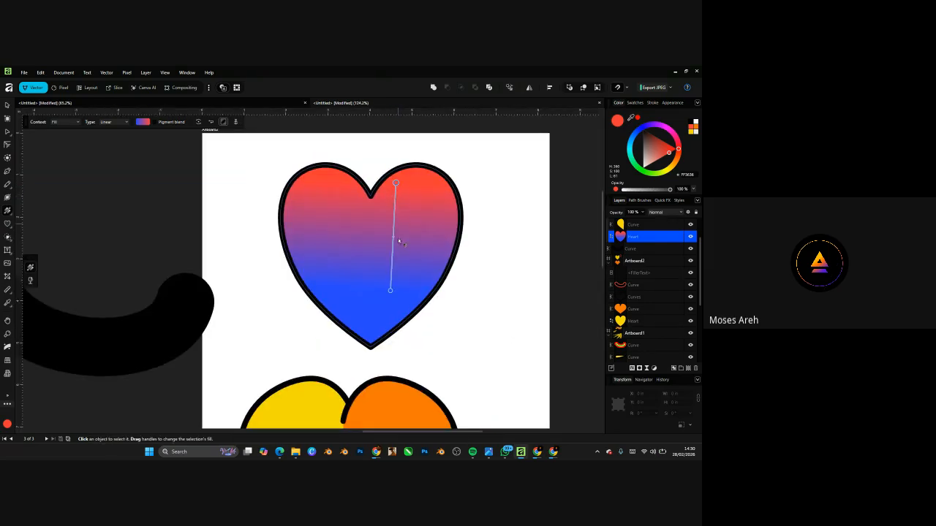
{"action": "left_click", "coordinate": [390, 291]}
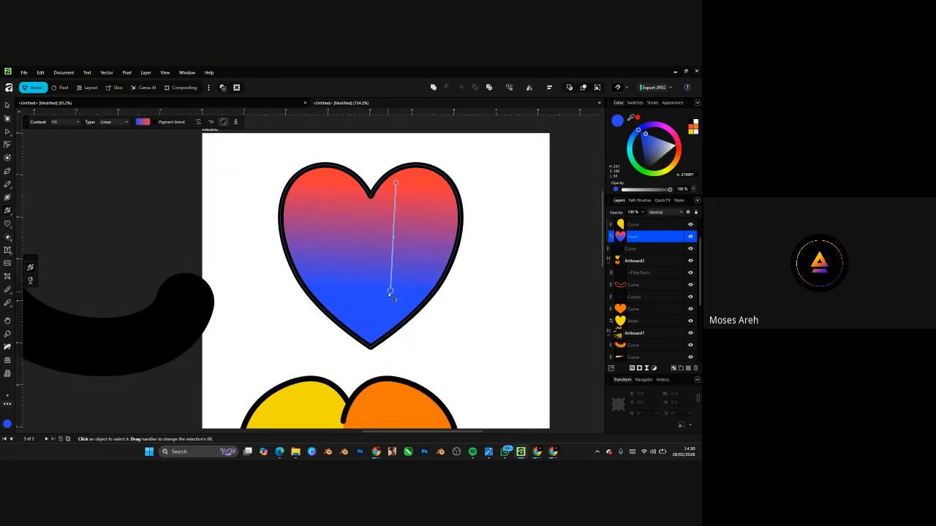
{"action": "left_click", "coordinate": [395, 183]}
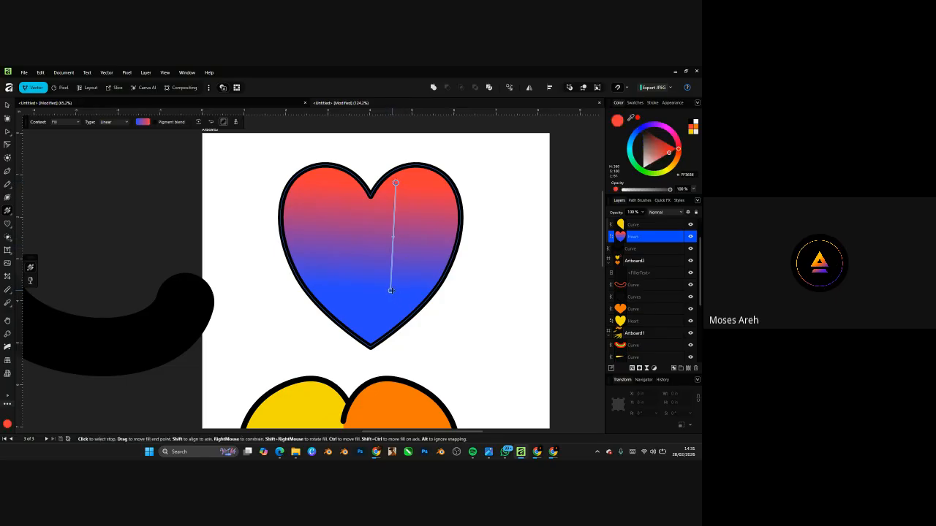
{"action": "left_click", "coordinate": [391, 290]}
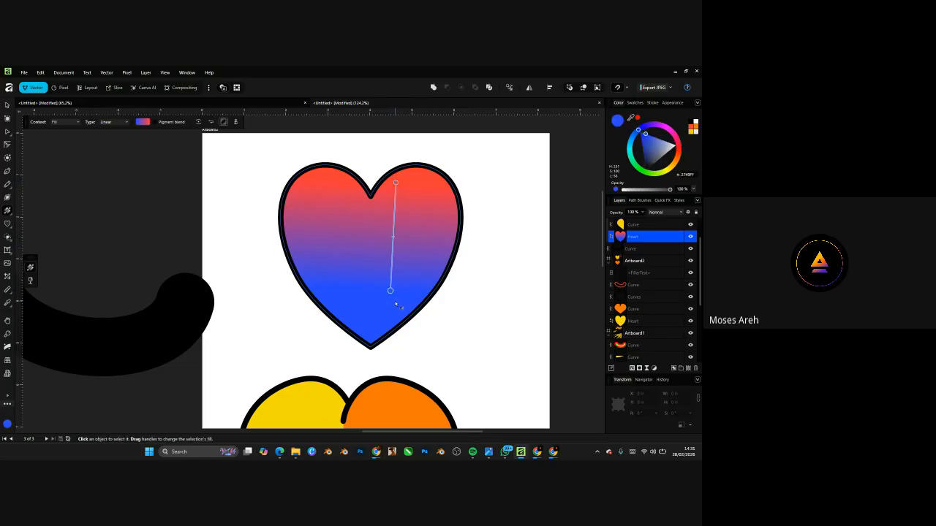
{"action": "left_click", "coordinate": [396, 182]}
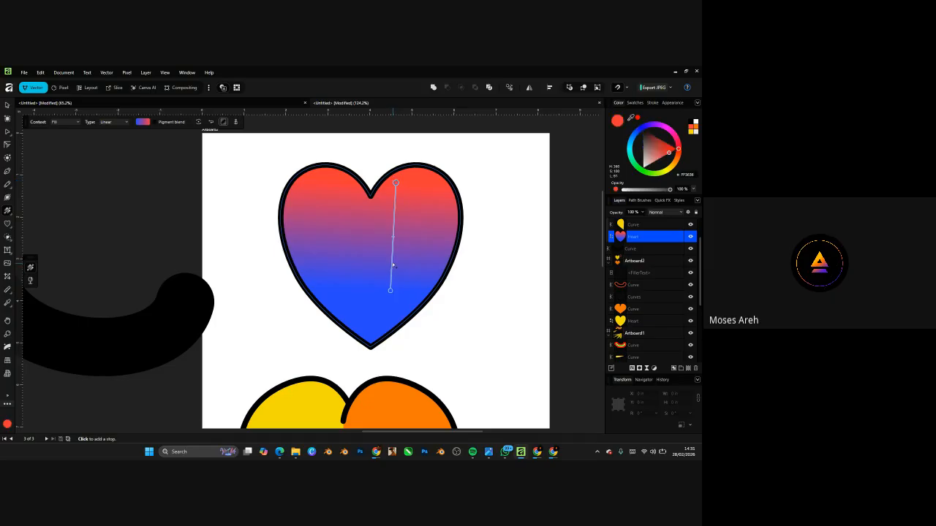
{"action": "left_click", "coordinate": [392, 264]}
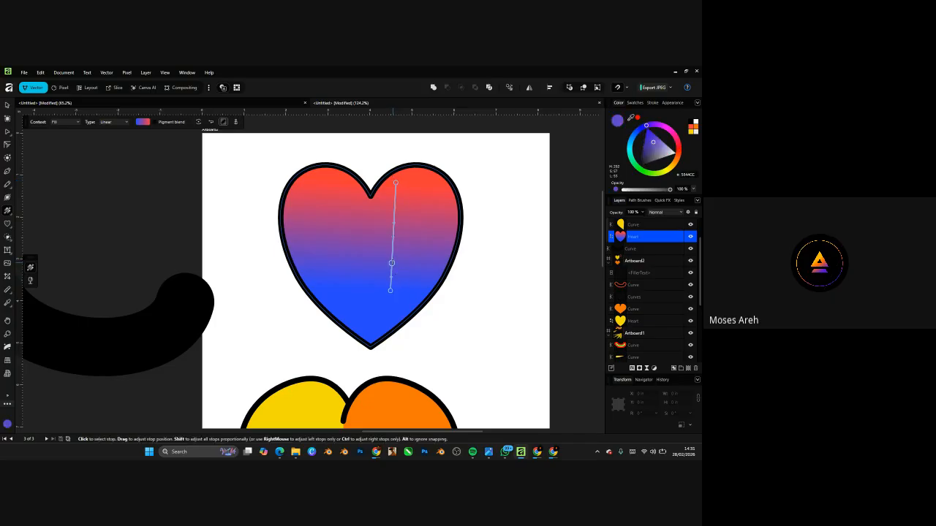
{"action": "left_click_drag", "start_coordinate": [392, 260], "coordinate": [392, 249]}
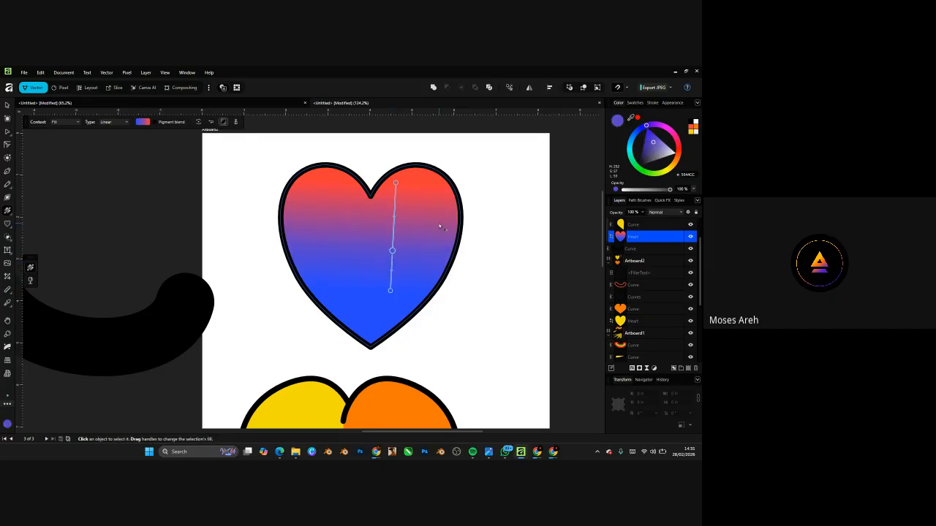
{"action": "left_click", "coordinate": [394, 221]}
{"action": "left_click", "coordinate": [395, 201]}
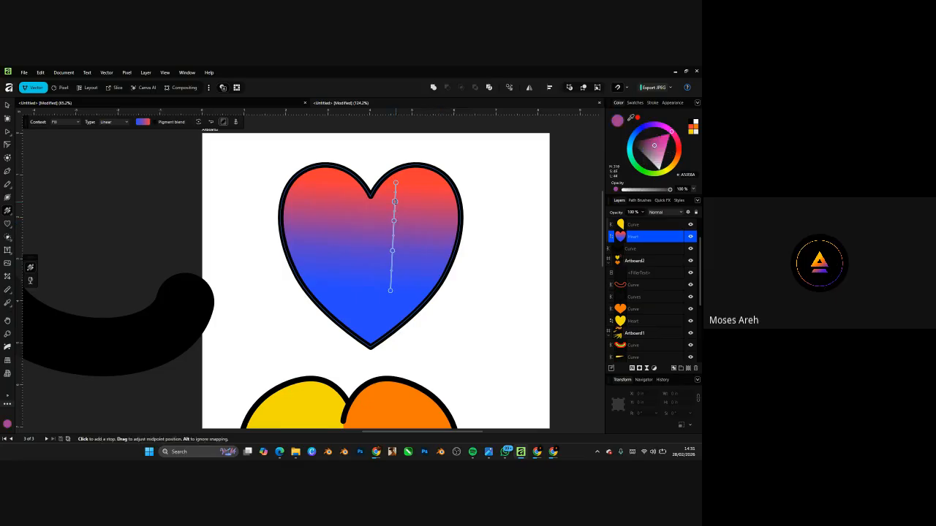
- Delete the surplus stops and shift the middle stop lower, recolouring it toward yellow-orange
{"action": "left_click", "coordinate": [392, 250]}
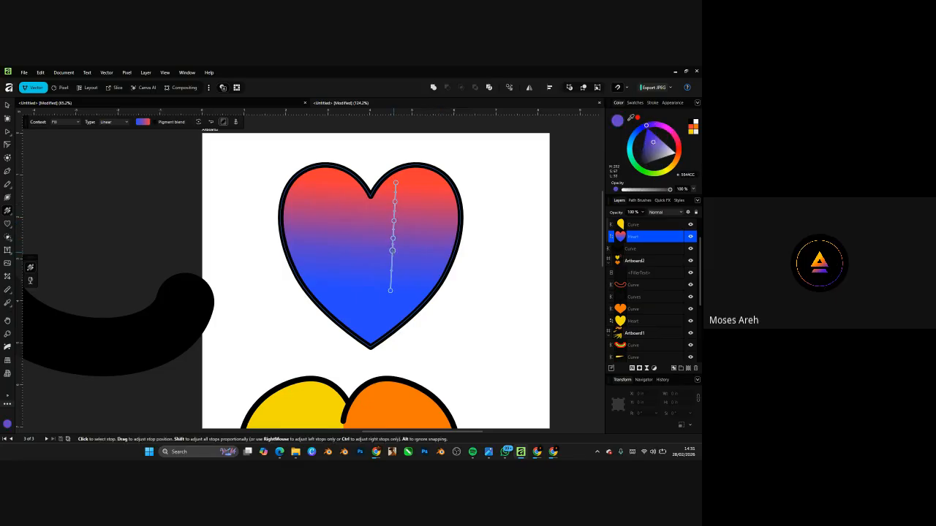
{"action": "key", "text": "Delete"}
{"action": "scroll", "coordinate": [394, 253], "scroll_direction": "up", "scroll_amount": 1}
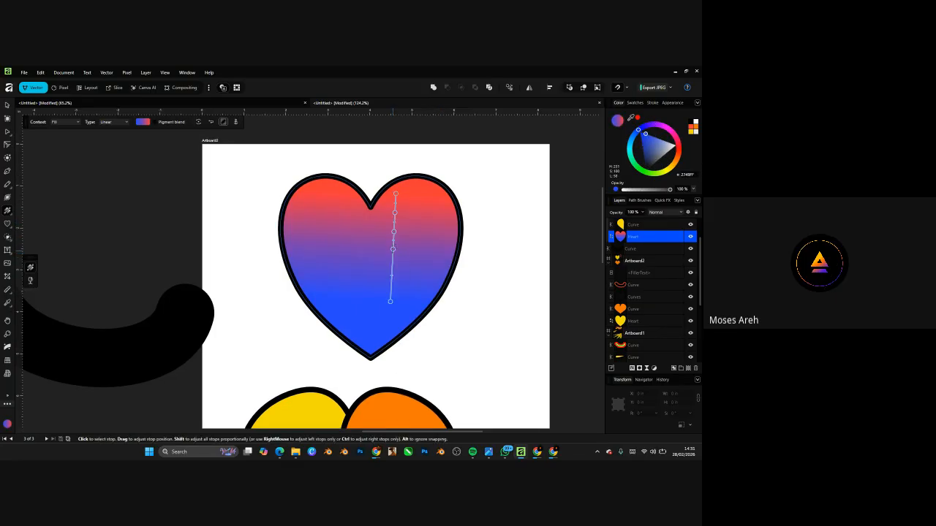
{"action": "left_click", "coordinate": [393, 249]}
{"action": "key", "text": "Delete"}
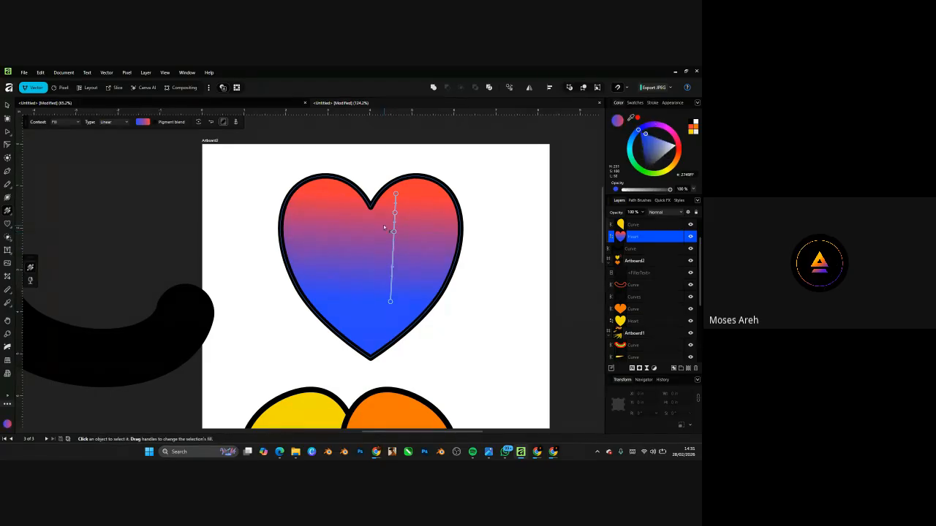
{"action": "left_click_drag", "start_coordinate": [394, 237], "coordinate": [393, 247]}
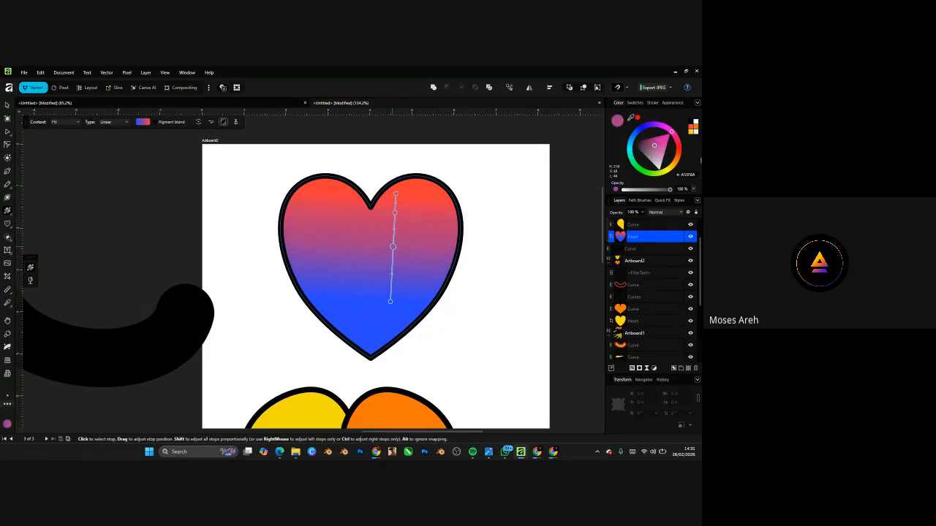
{"action": "left_click_drag", "start_coordinate": [677, 150], "coordinate": [670, 171]}
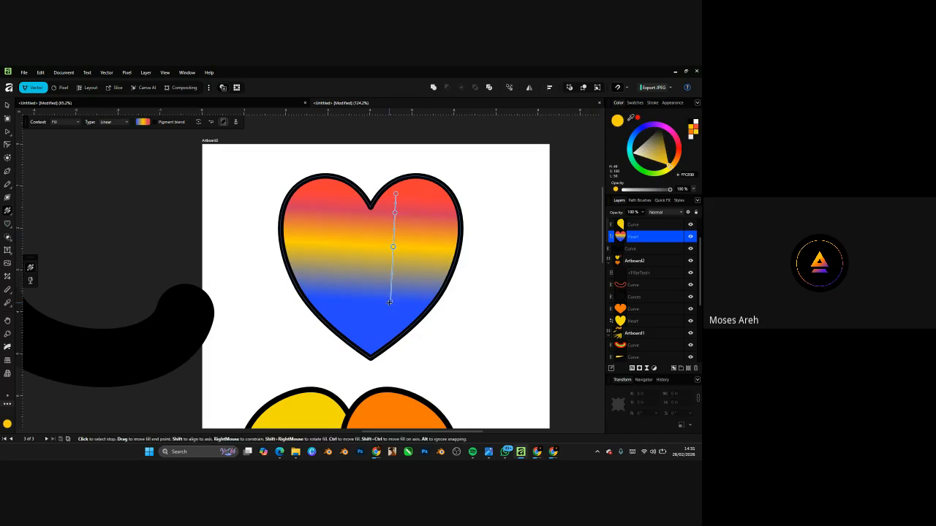
- Tilt the gradient and reposition stops for a broad yellow band, with blue only at the tip
{"action": "left_click_drag", "start_coordinate": [396, 316], "coordinate": [375, 341]}
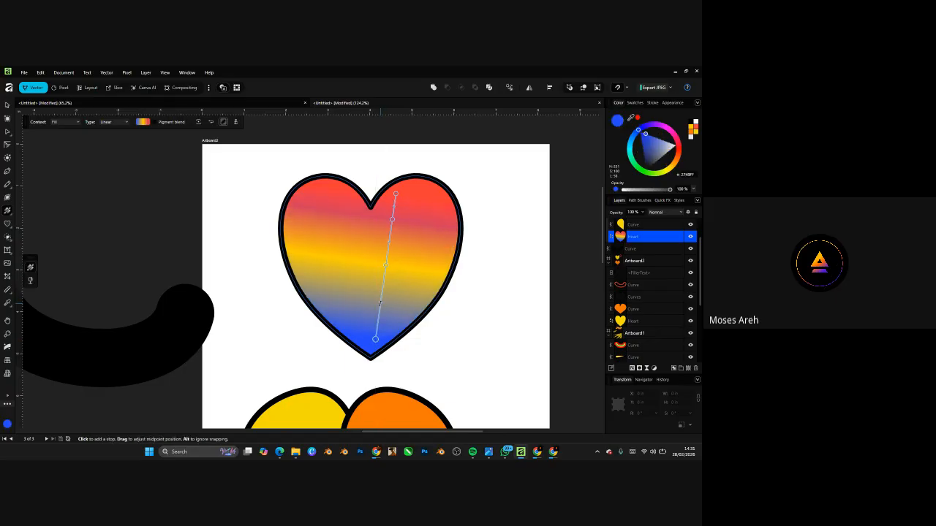
{"action": "mouse_move", "coordinate": [380, 301]}
{"action": "left_mouse_down"}
{"action": "mouse_move", "coordinate": [385, 283]}
{"action": "mouse_move", "coordinate": [378, 312]}
{"action": "mouse_move", "coordinate": [386, 265]}
{"action": "mouse_move", "coordinate": [381, 316]}
{"action": "mouse_move", "coordinate": [385, 276]}
{"action": "mouse_move", "coordinate": [379, 313]}
{"action": "mouse_move", "coordinate": [381, 300]}
{"action": "left_mouse_up"}
{"action": "left_click_drag", "start_coordinate": [389, 242], "coordinate": [391, 226]}
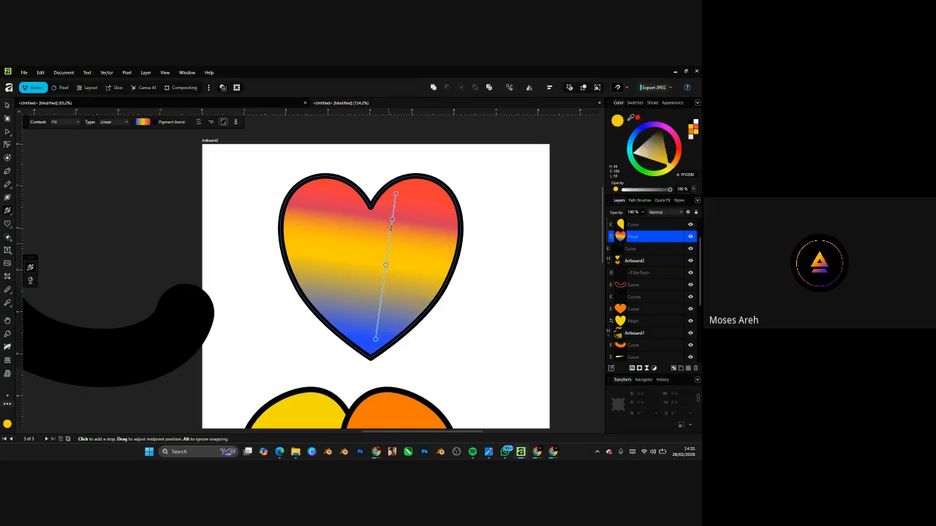
{"action": "left_click_drag", "start_coordinate": [396, 193], "coordinate": [416, 177]}
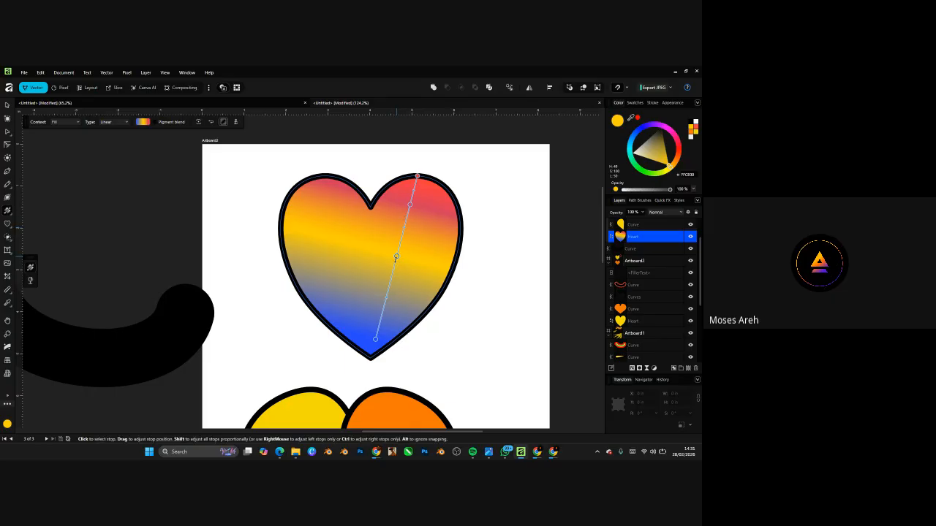
{"action": "left_click_drag", "start_coordinate": [397, 257], "coordinate": [394, 266]}
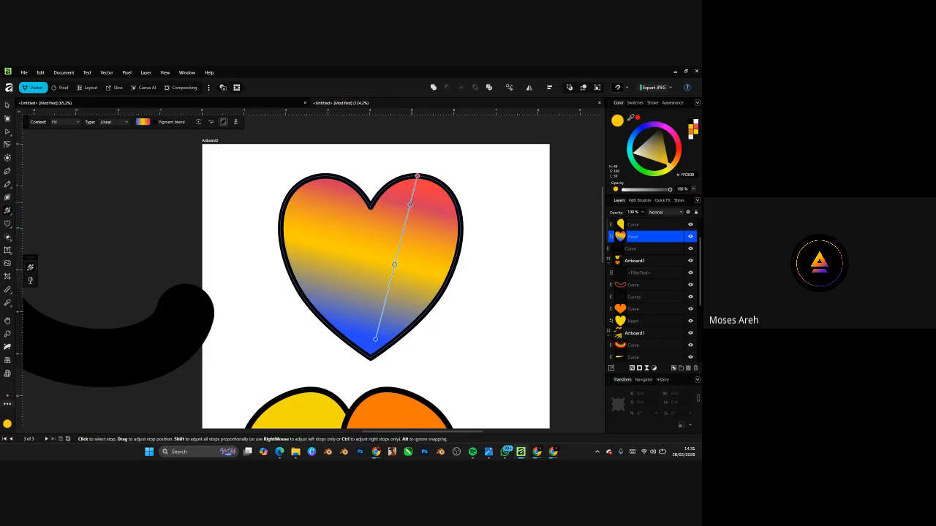
{"action": "left_click", "coordinate": [409, 208]}
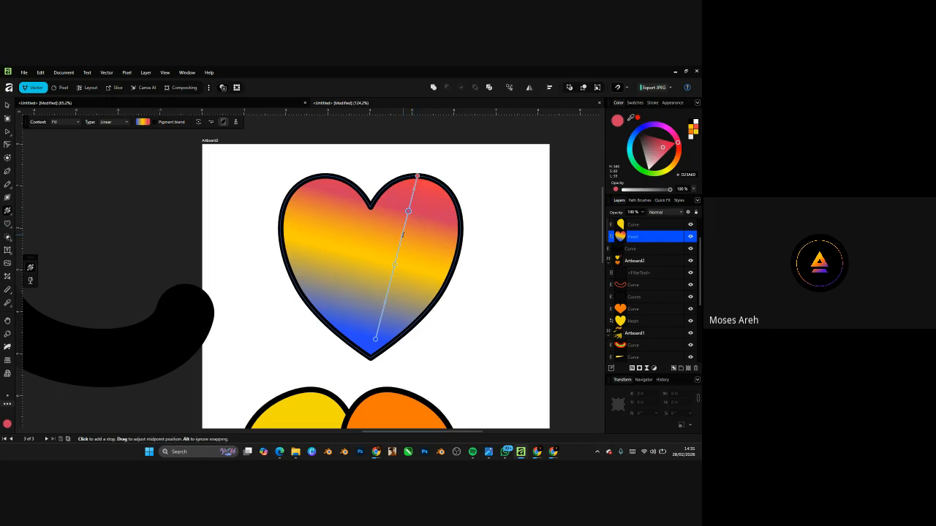
{"action": "mouse_move", "coordinate": [395, 263]}
{"action": "left_mouse_down"}
{"action": "mouse_move", "coordinate": [391, 277]}
{"action": "mouse_move", "coordinate": [395, 257]}
{"action": "left_mouse_up"}
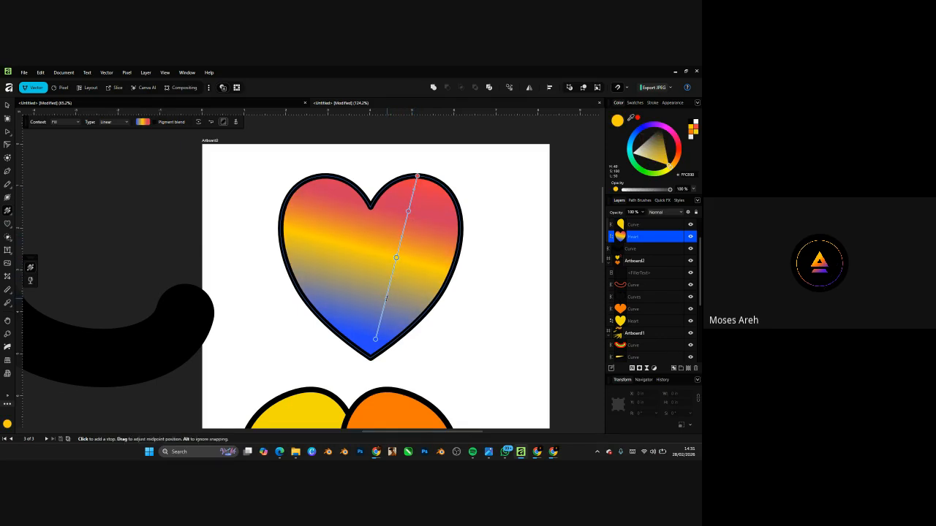
{"action": "left_click_drag", "start_coordinate": [383, 302], "coordinate": [379, 316]}
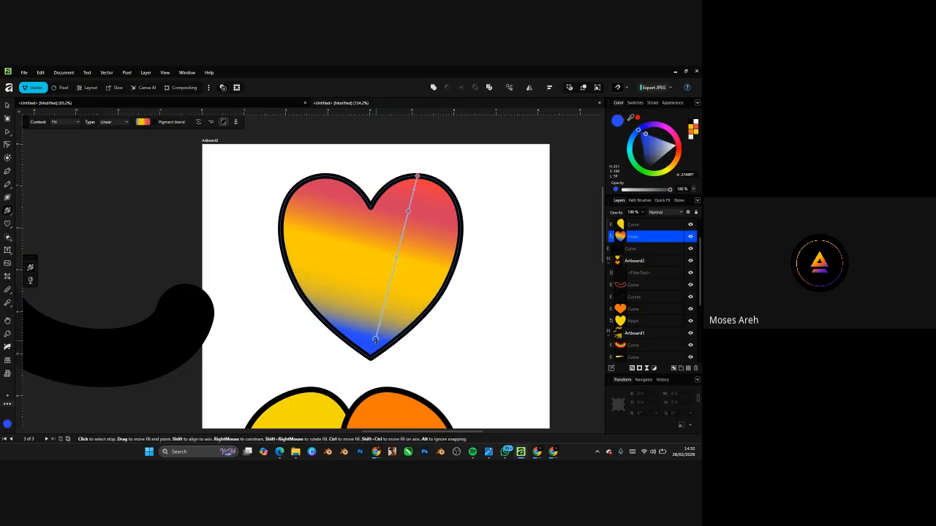
{"action": "mouse_move", "coordinate": [375, 340]}
{"action": "left_mouse_down"}
{"action": "mouse_move", "coordinate": [346, 391]}
{"action": "mouse_move", "coordinate": [371, 353]}
{"action": "left_mouse_up"}
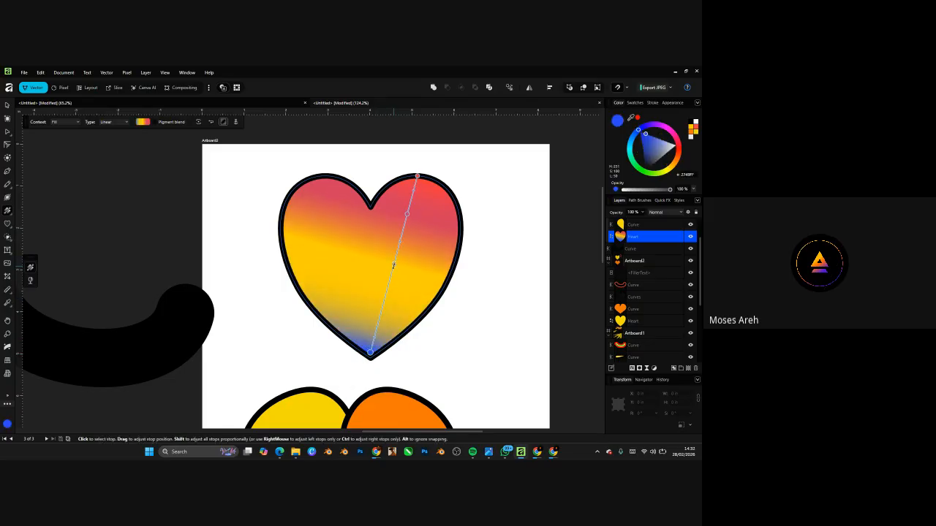
{"action": "left_click", "coordinate": [389, 278]}
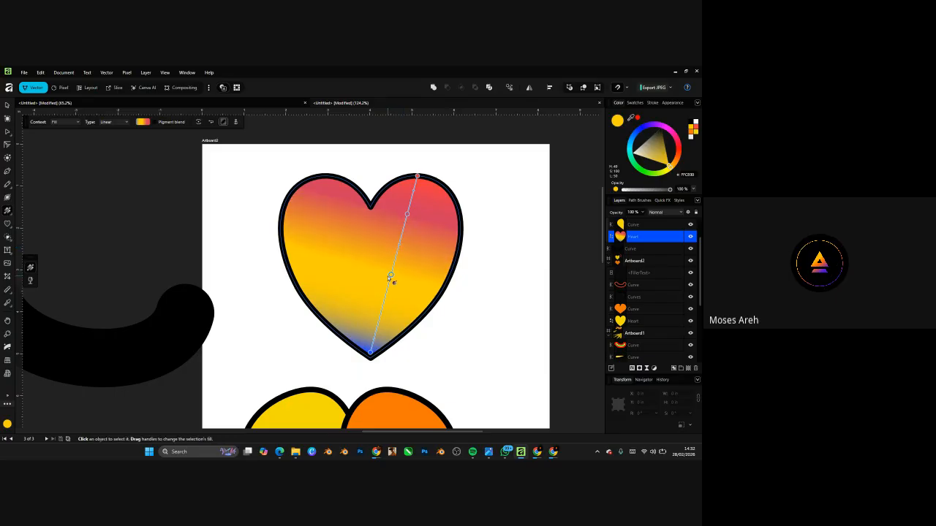
- Recolour the middle gradient stop soft orange and the top stop red
{"action": "left_click", "coordinate": [658, 155]}
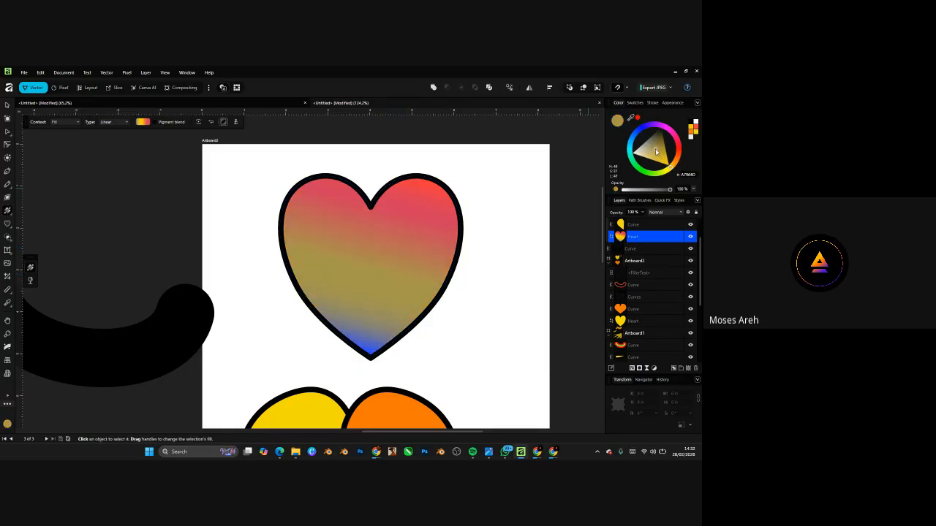
{"action": "mouse_move", "coordinate": [676, 156]}
{"action": "left_mouse_down"}
{"action": "mouse_move", "coordinate": [677, 144]}
{"action": "mouse_move", "coordinate": [675, 164]}
{"action": "mouse_move", "coordinate": [664, 127]}
{"action": "mouse_move", "coordinate": [674, 168]}
{"action": "mouse_move", "coordinate": [667, 154]}
{"action": "left_mouse_up"}
{"action": "left_click", "coordinate": [661, 146]}
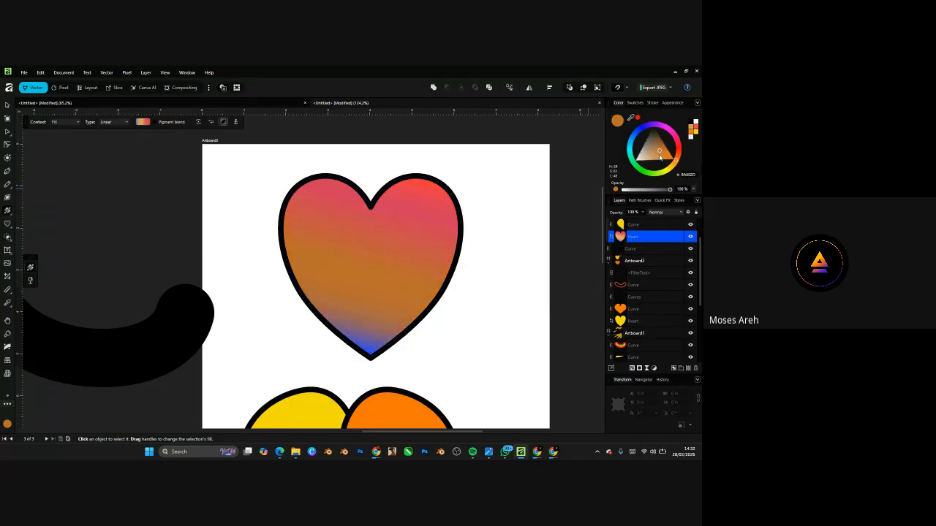
{"action": "left_click", "coordinate": [660, 156]}
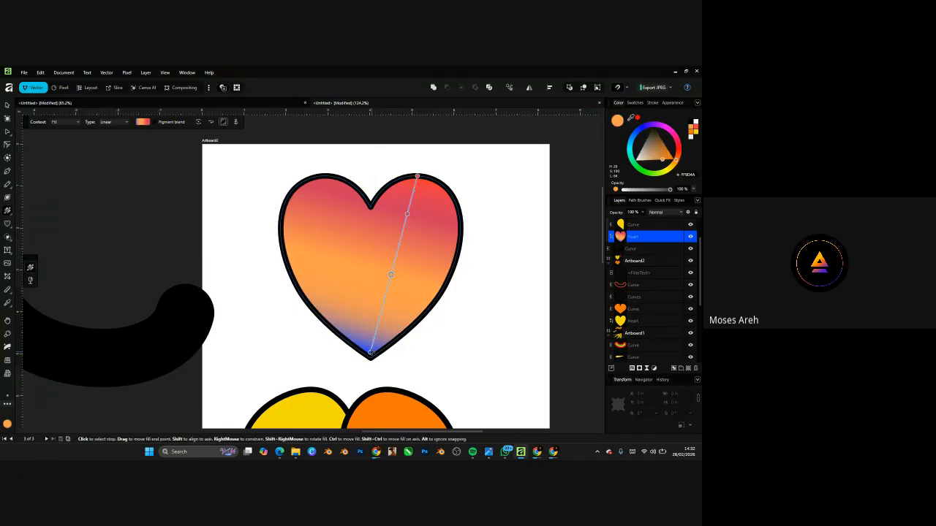
{"action": "mouse_move", "coordinate": [371, 353]}
{"action": "left_mouse_down"}
{"action": "mouse_move", "coordinate": [409, 263]}
{"action": "mouse_move", "coordinate": [378, 357]}
{"action": "left_mouse_up"}
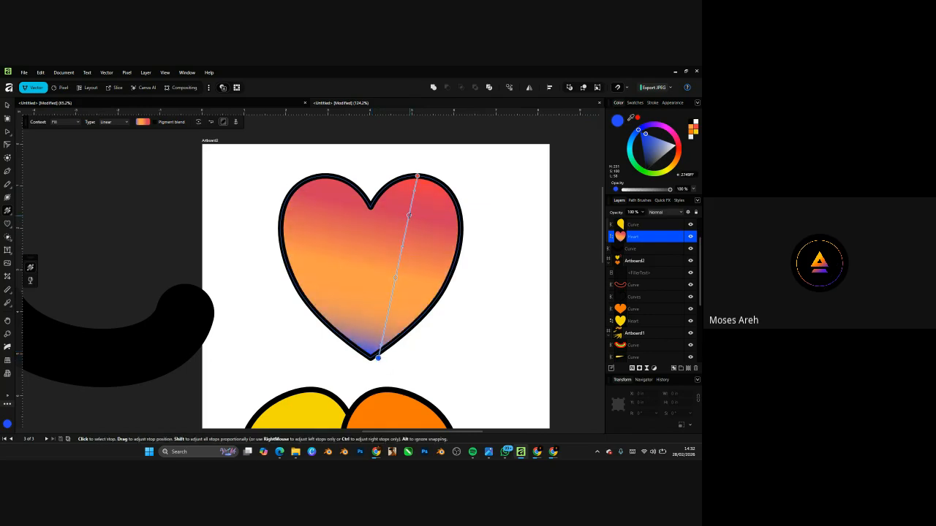
{"action": "mouse_move", "coordinate": [679, 144]}
{"action": "left_mouse_down"}
{"action": "mouse_move", "coordinate": [670, 128]}
{"action": "mouse_move", "coordinate": [680, 164]}
{"action": "mouse_move", "coordinate": [675, 157]}
{"action": "left_mouse_up"}
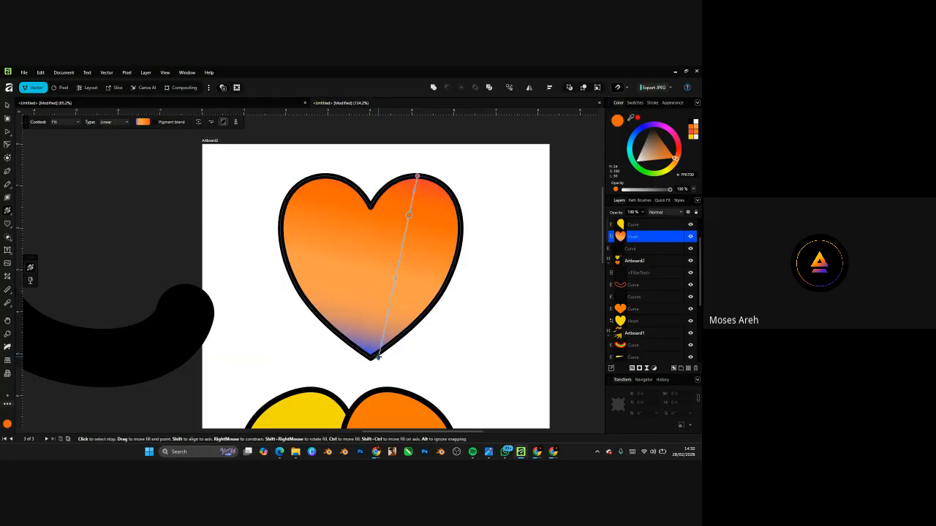
- Raise the blue end so the heart's lower part is solid blue, then fine-tune the blend
{"action": "left_click_drag", "start_coordinate": [376, 356], "coordinate": [392, 275]}
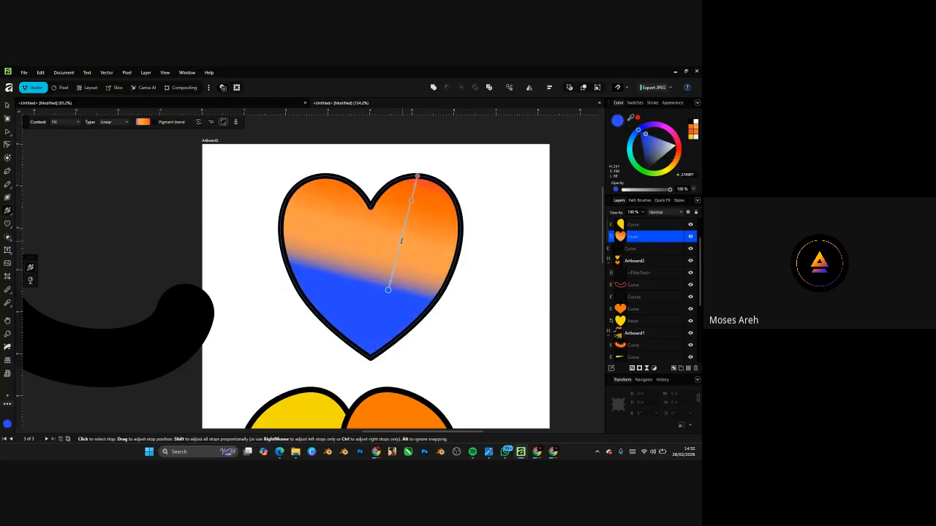
{"action": "left_click", "coordinate": [400, 240]}
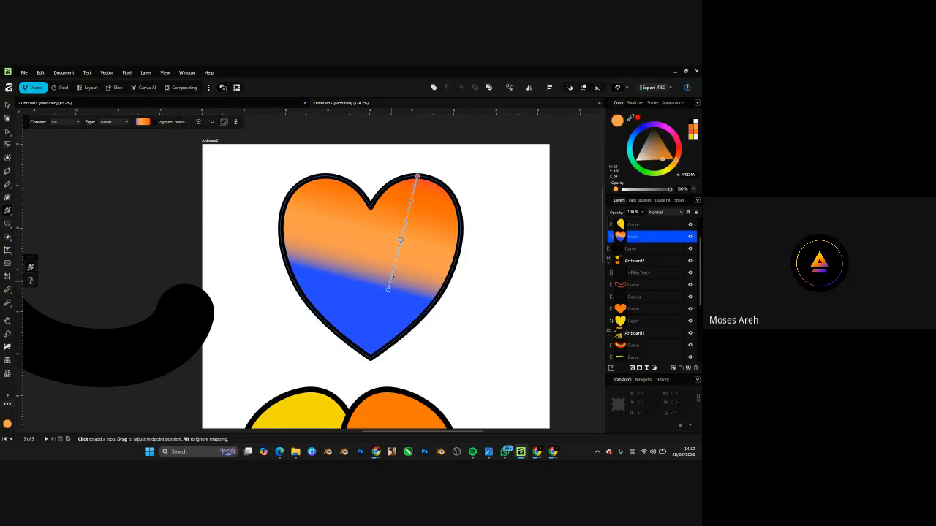
{"action": "left_click", "coordinate": [388, 289]}
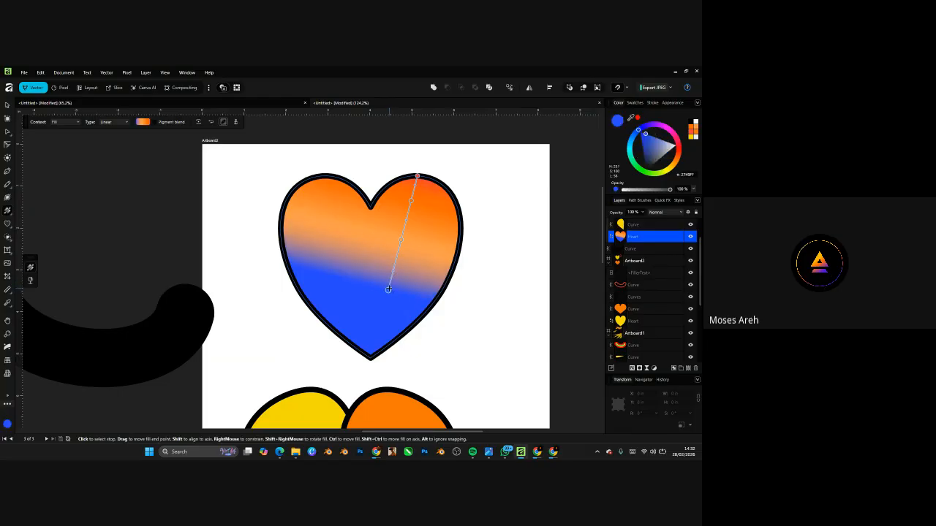
{"action": "left_click_drag", "start_coordinate": [388, 289], "coordinate": [393, 311]}
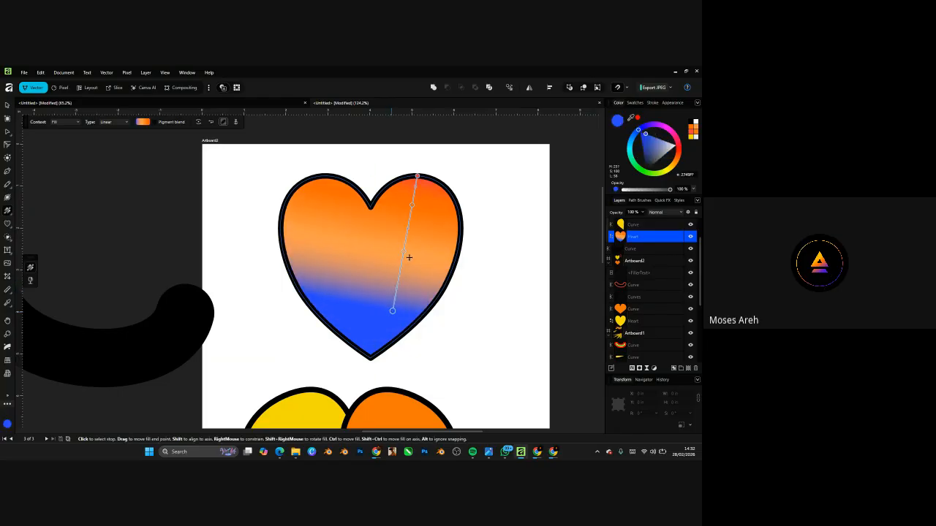
{"action": "left_click", "coordinate": [413, 206]}
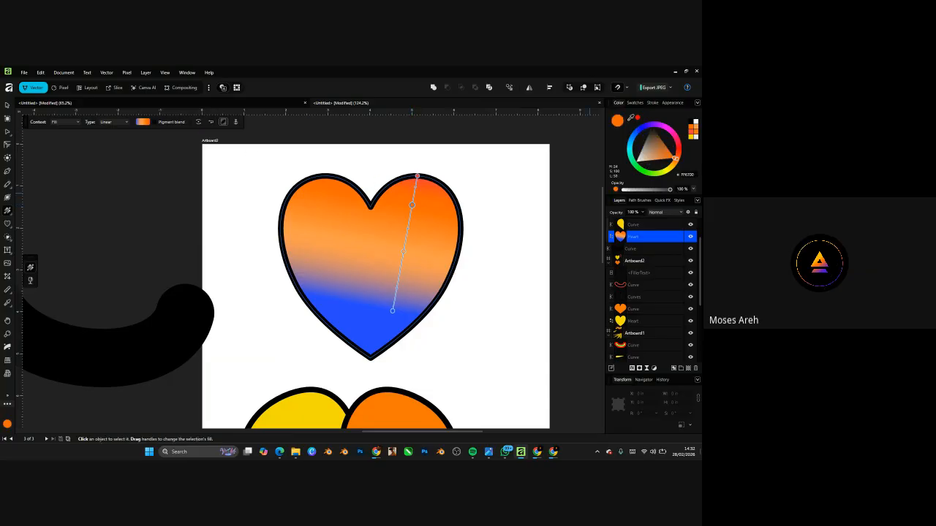
{"action": "left_click", "coordinate": [141, 122]}
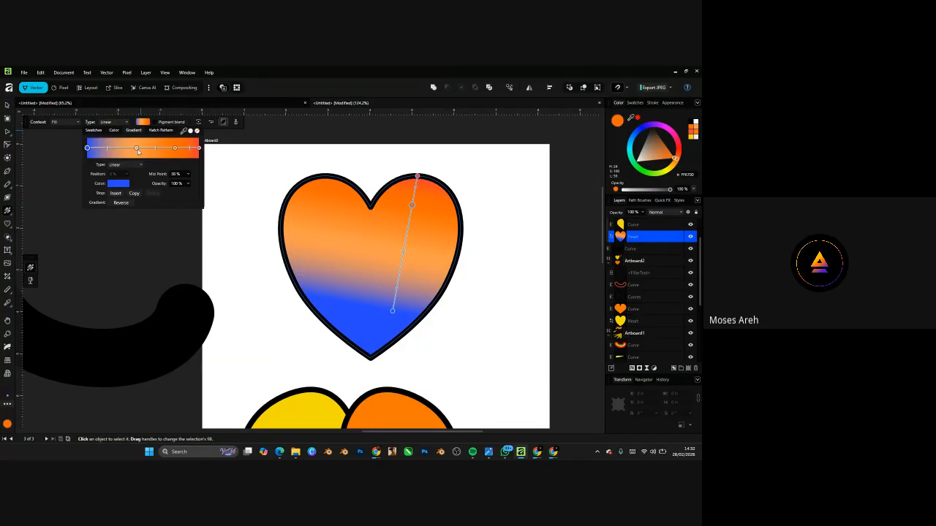
- Add grainy noise to the colour of the 78% orange gradient stop
{"action": "left_click", "coordinate": [137, 148]}
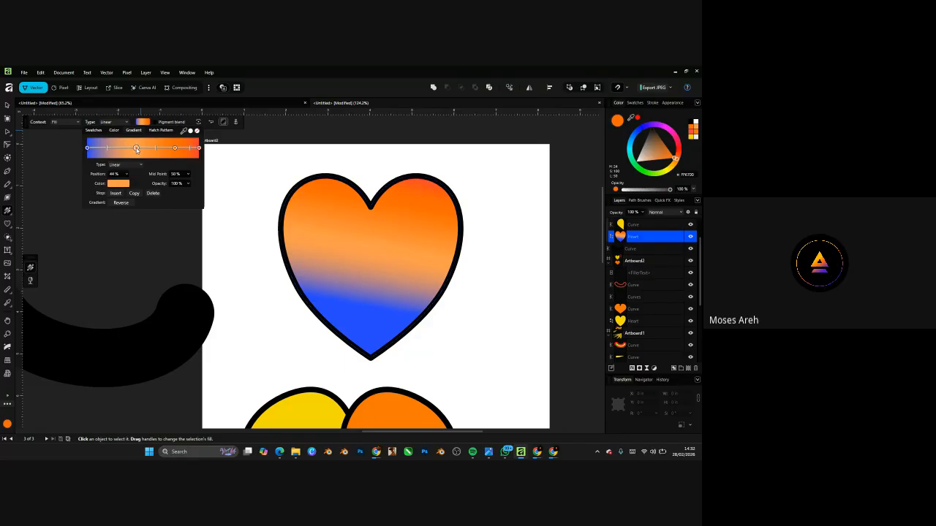
{"action": "left_click", "coordinate": [199, 149]}
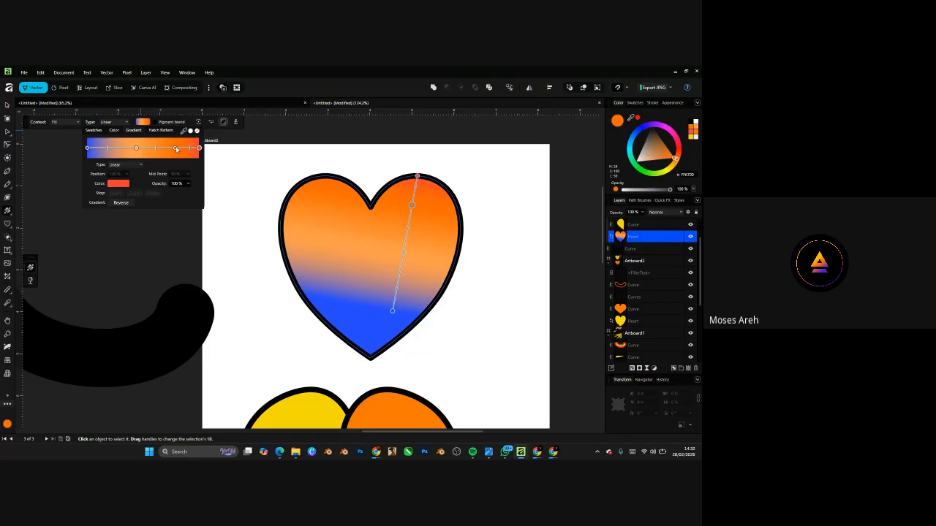
{"action": "left_click", "coordinate": [175, 148]}
{"action": "left_click", "coordinate": [120, 183]}
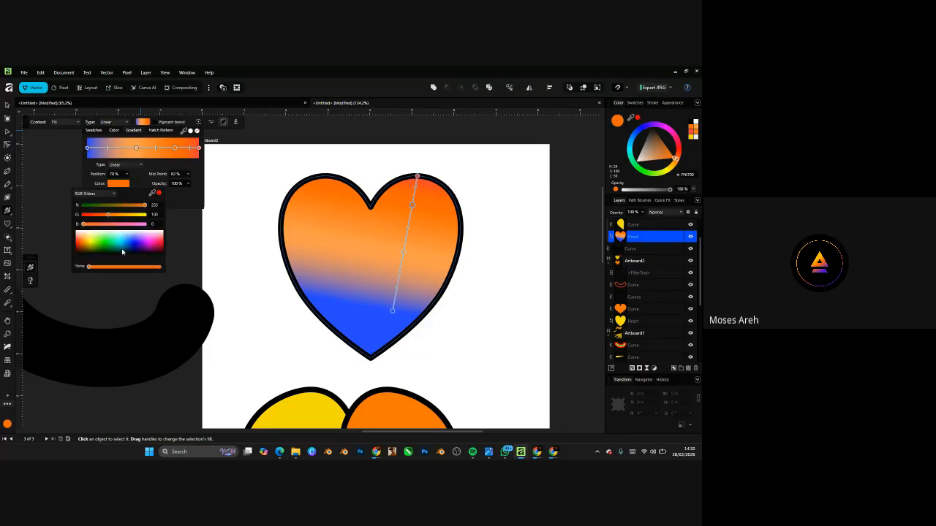
{"action": "left_click_drag", "start_coordinate": [89, 268], "coordinate": [114, 268]}
- Move the gradient's red start down so a red band shows at the heart's top
{"action": "left_click", "coordinate": [392, 312]}
{"action": "mouse_move", "coordinate": [392, 312]}
{"action": "left_mouse_down"}
{"action": "mouse_move", "coordinate": [401, 343]}
{"action": "mouse_move", "coordinate": [401, 302]}
{"action": "mouse_move", "coordinate": [376, 358]}
{"action": "mouse_move", "coordinate": [400, 306]}
{"action": "mouse_move", "coordinate": [402, 313]}
{"action": "left_mouse_up"}
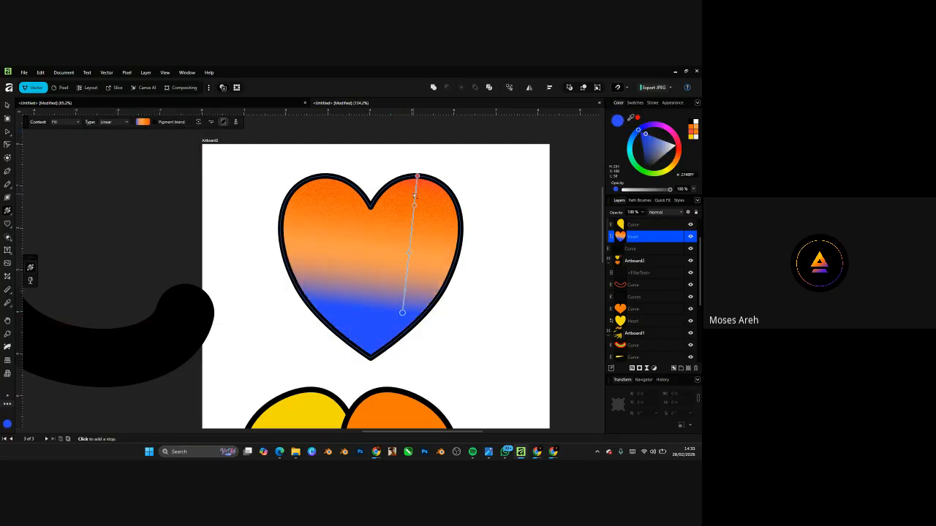
{"action": "left_click_drag", "start_coordinate": [417, 176], "coordinate": [418, 208]}
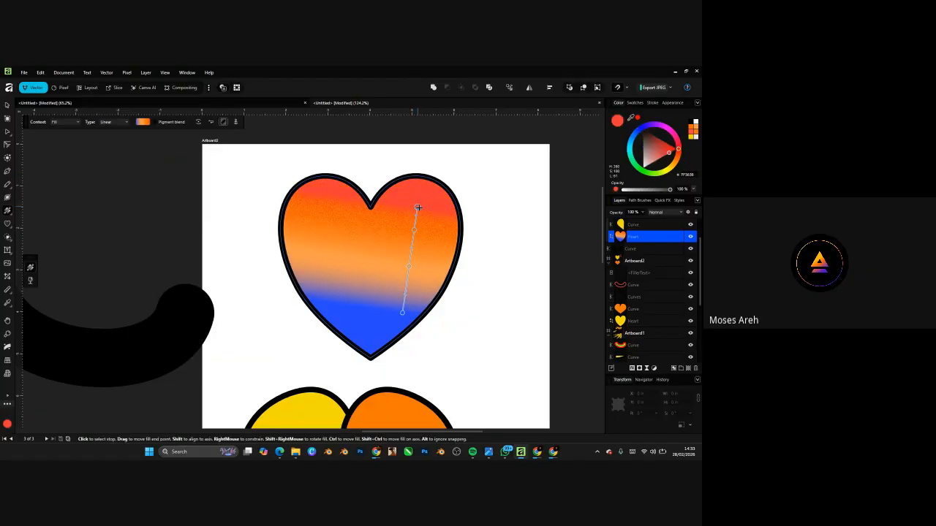
- Briefly bring up the Google Meet call window, then minimise the browser again
{"action": "scroll", "coordinate": [419, 209], "scroll_direction": "up", "scroll_amount": 5}
{"action": "scroll", "coordinate": [373, 319], "scroll_direction": "up", "scroll_amount": 5}
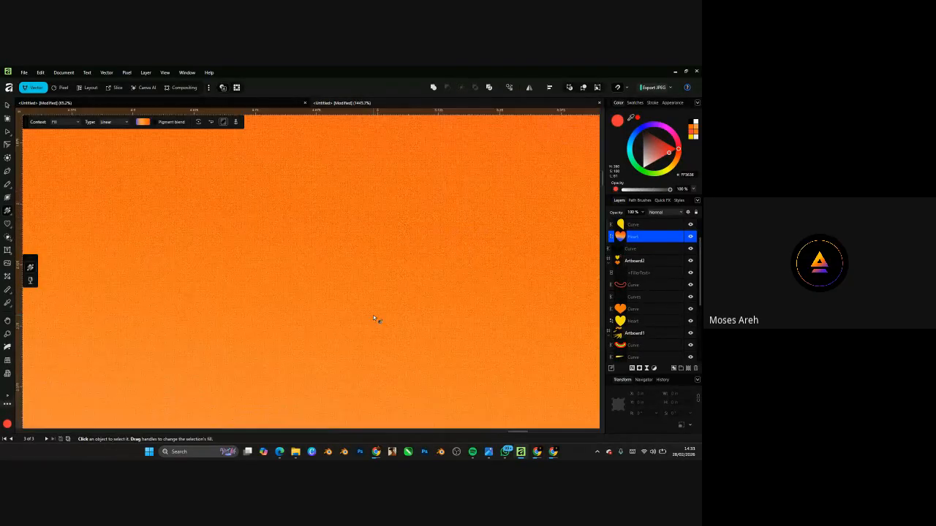
{"action": "scroll", "coordinate": [373, 319], "scroll_direction": "down", "scroll_amount": 10}
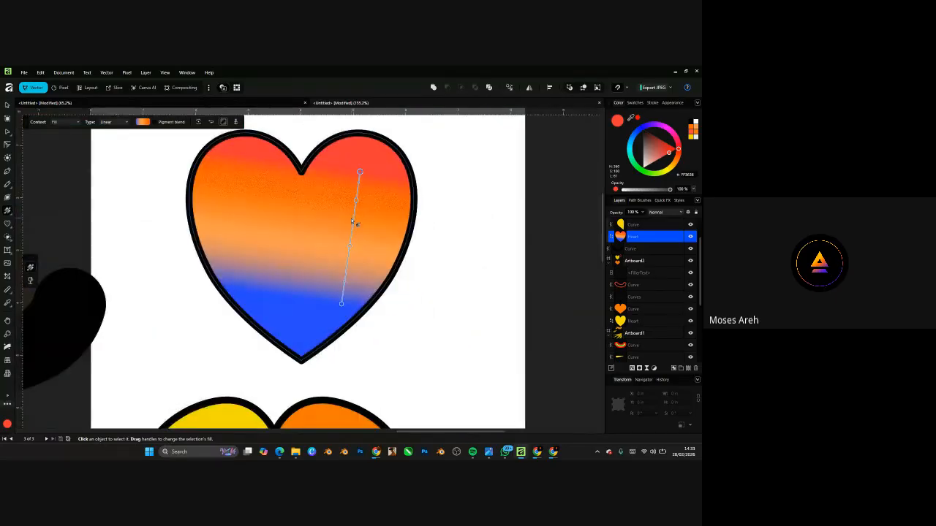
{"action": "scroll", "coordinate": [330, 220], "scroll_direction": "up", "scroll_amount": 1}
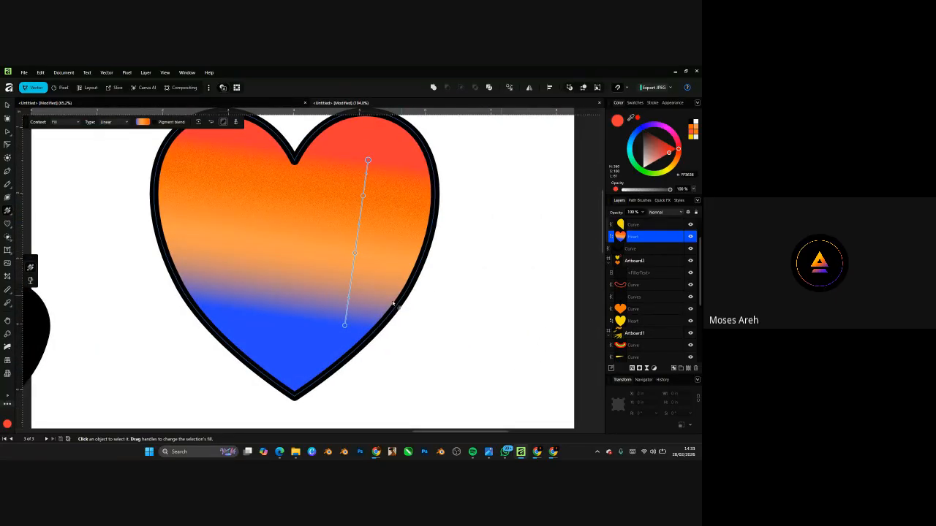
{"action": "scroll", "coordinate": [392, 304], "scroll_direction": "down", "scroll_amount": 3}
{"action": "mouse_move", "coordinate": [553, 451]}
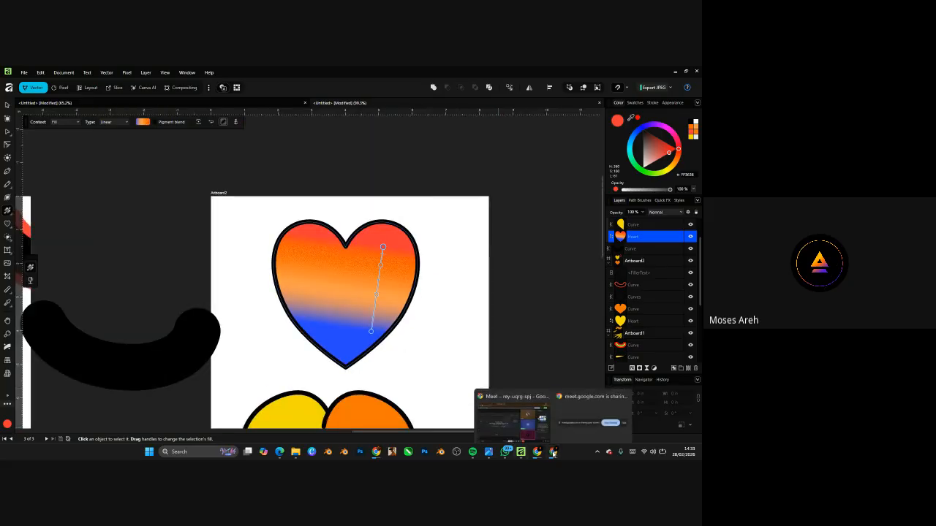
{"action": "left_click", "coordinate": [533, 419]}
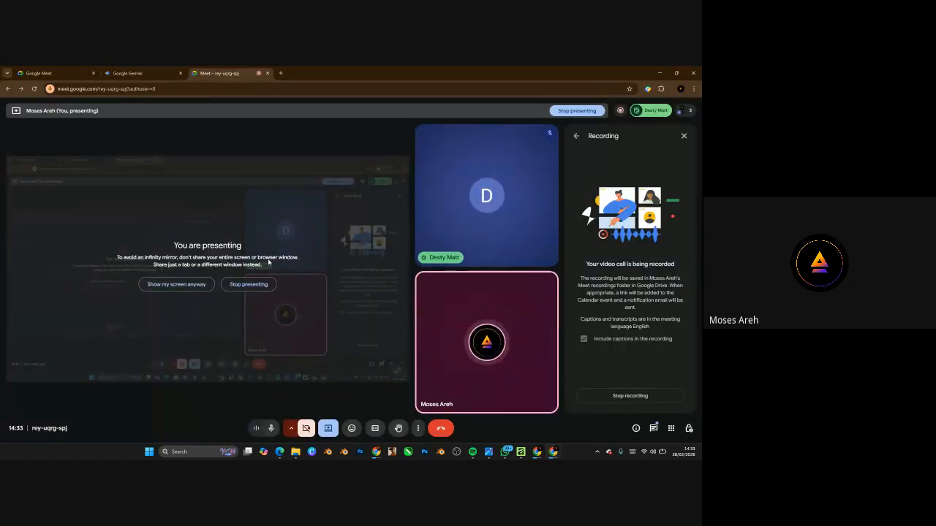
{"action": "left_click", "coordinate": [661, 74]}
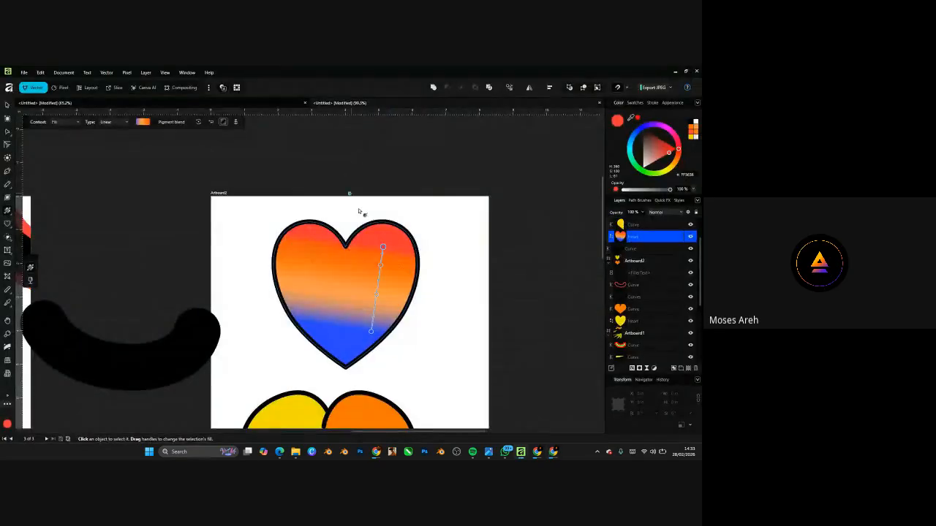
- Drag the blue end down-right so the blue band slants diagonally across the heart
{"action": "scroll", "coordinate": [378, 297], "scroll_direction": "up", "scroll_amount": 3}
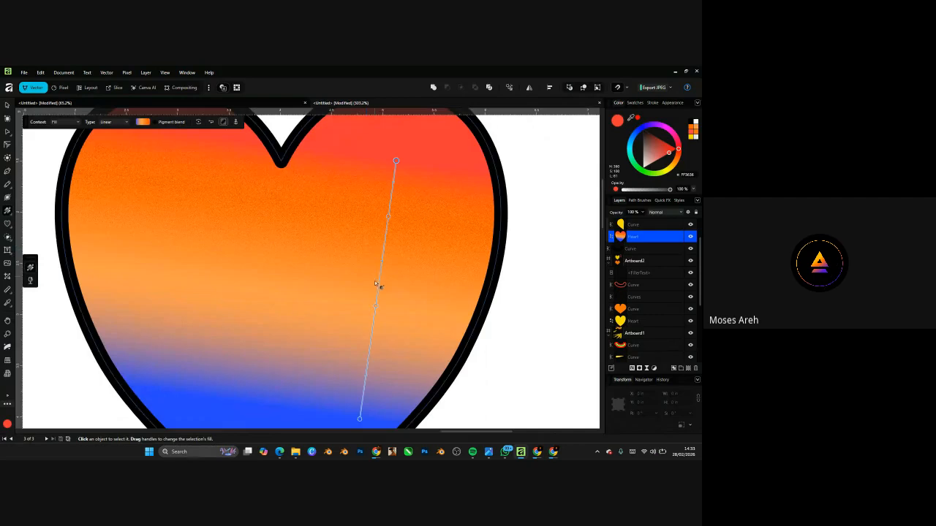
{"action": "scroll", "coordinate": [379, 275], "scroll_direction": "down", "scroll_amount": 4}
{"action": "scroll", "coordinate": [368, 307], "scroll_direction": "up", "scroll_amount": 2}
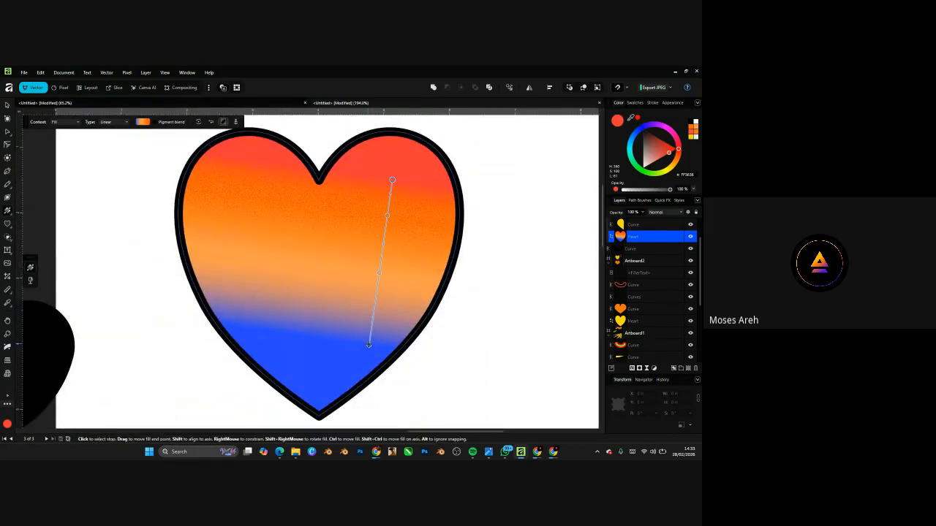
{"action": "left_click_drag", "start_coordinate": [368, 345], "coordinate": [424, 320]}
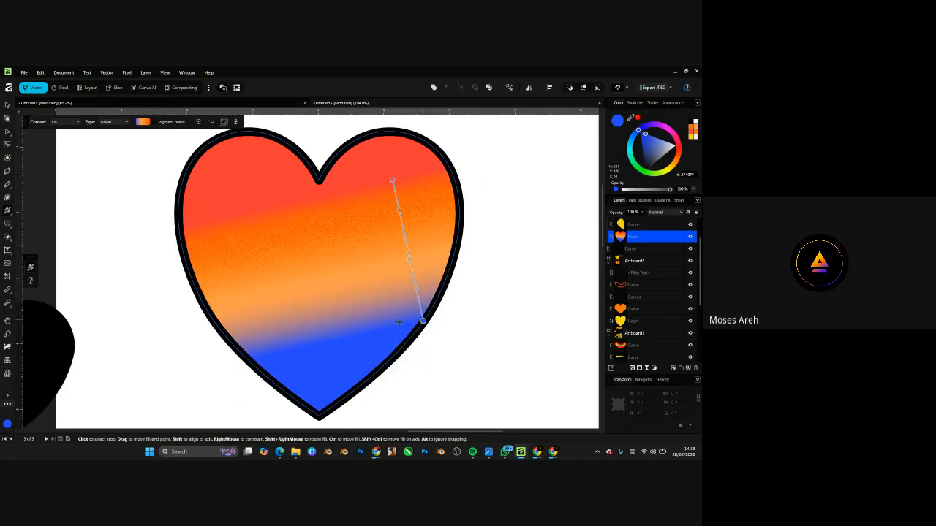
{"action": "scroll", "coordinate": [413, 203], "scroll_direction": "up", "scroll_amount": 3}
{"action": "scroll", "coordinate": [388, 209], "scroll_direction": "down", "scroll_amount": 5}
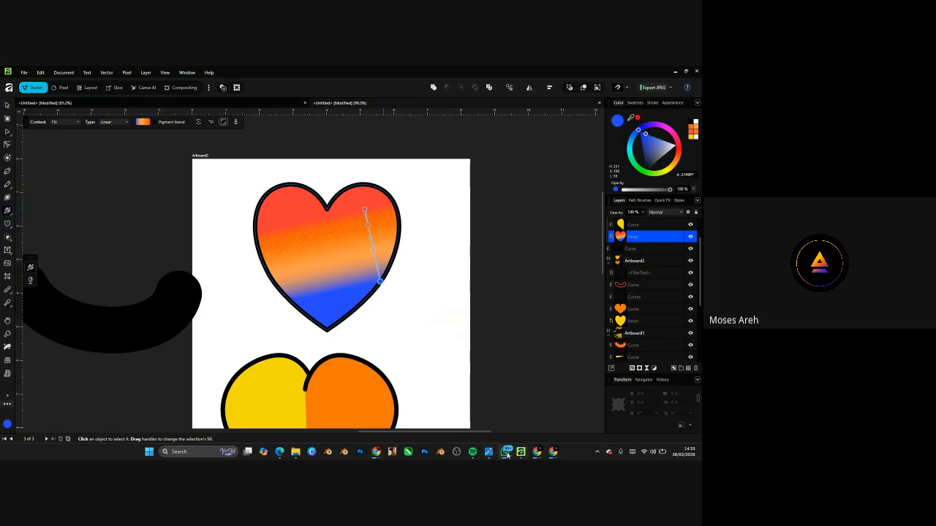
- Switch to the Google Meet call, show the in-call chat, and open a new browser tab
{"action": "mouse_move", "coordinate": [552, 452]}
{"action": "left_click", "coordinate": [545, 422]}
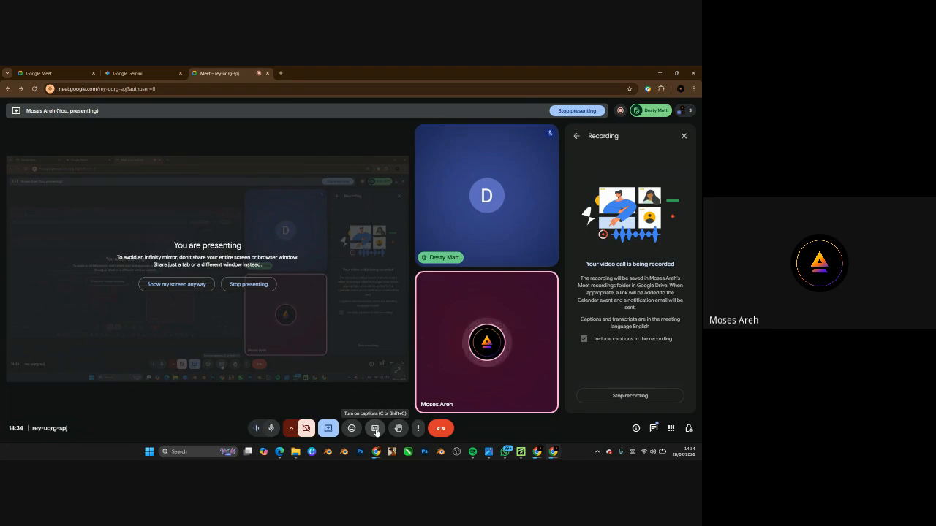
{"action": "left_click", "coordinate": [653, 428]}
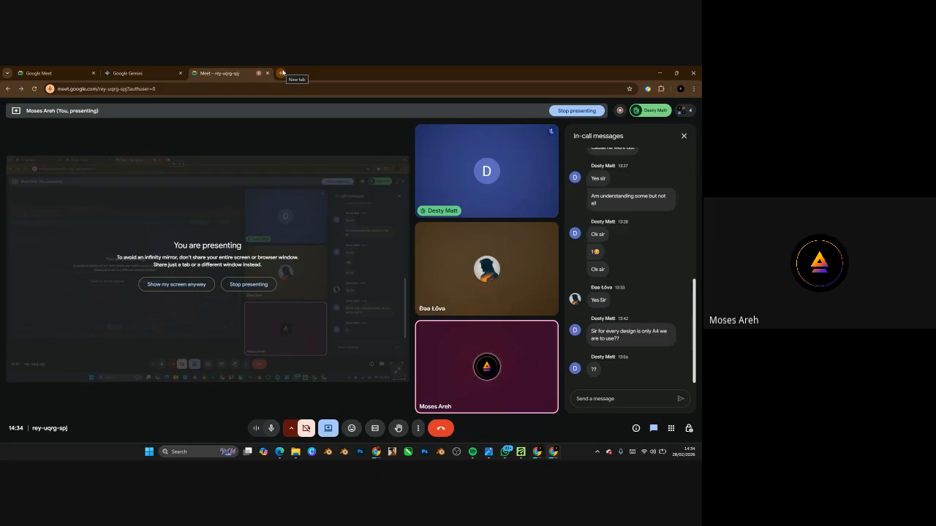
{"action": "left_click", "coordinate": [281, 73]}
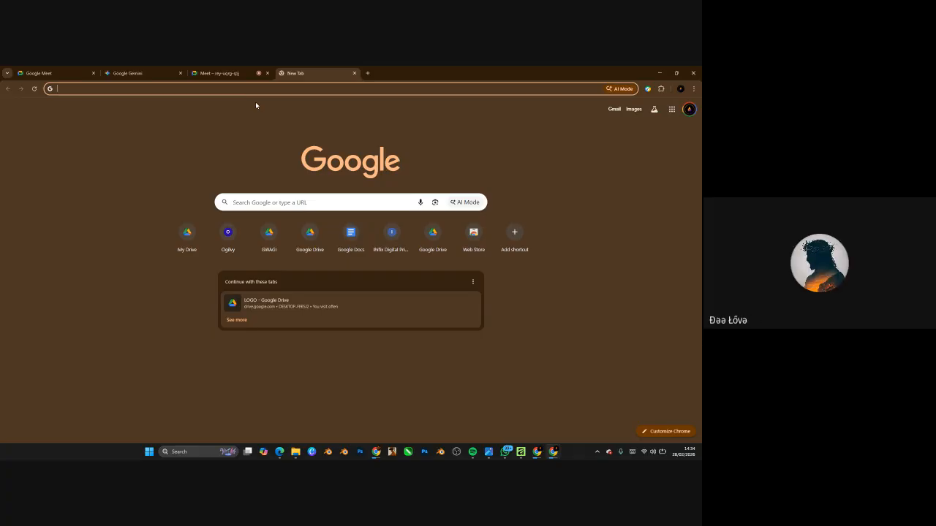
- Search Google for 'social media flyer size' to find the 1080 × 1080 px guidance, then minimise Chrome
{"action": "type", "text": "SOCIA"}
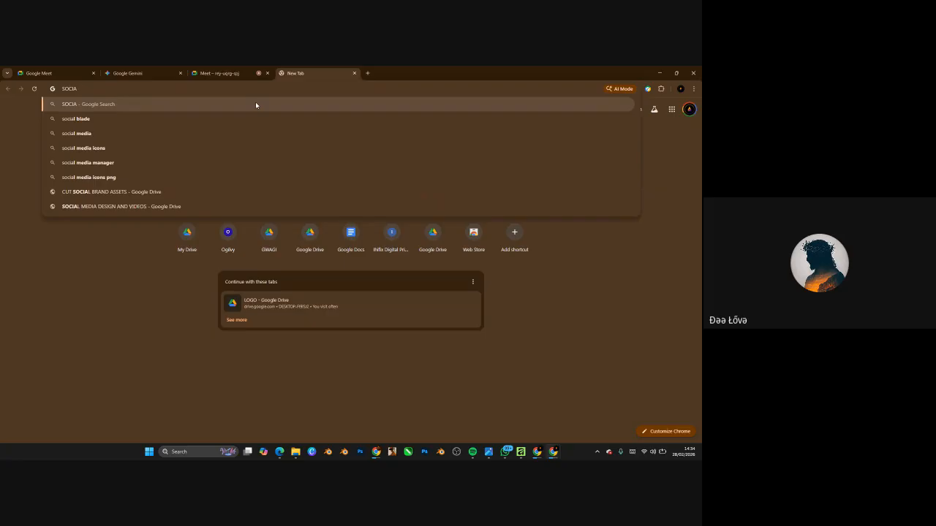
{"action": "type", "text": "L MEDIA"}
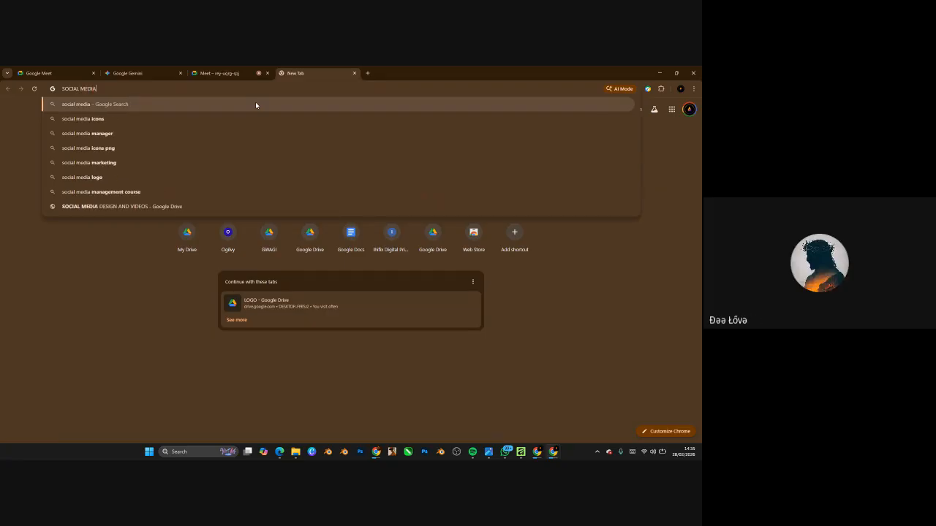
{"action": "type", "text": " FLE"}
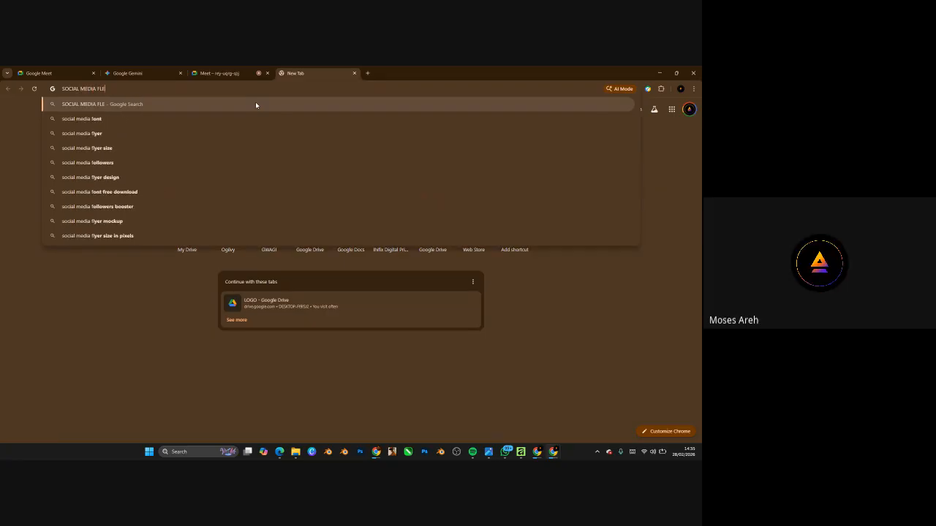
{"action": "key", "text": "BackSpace"}
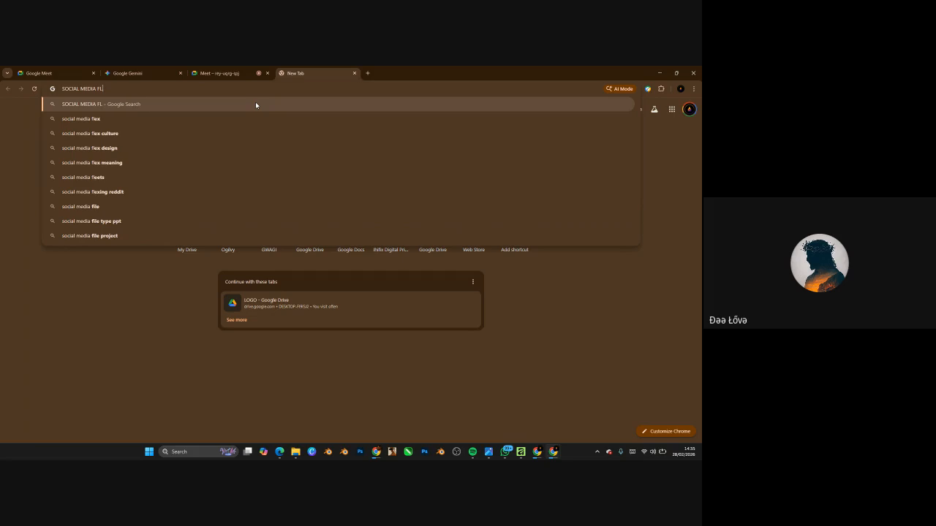
{"action": "type", "text": "YER SIZE"}
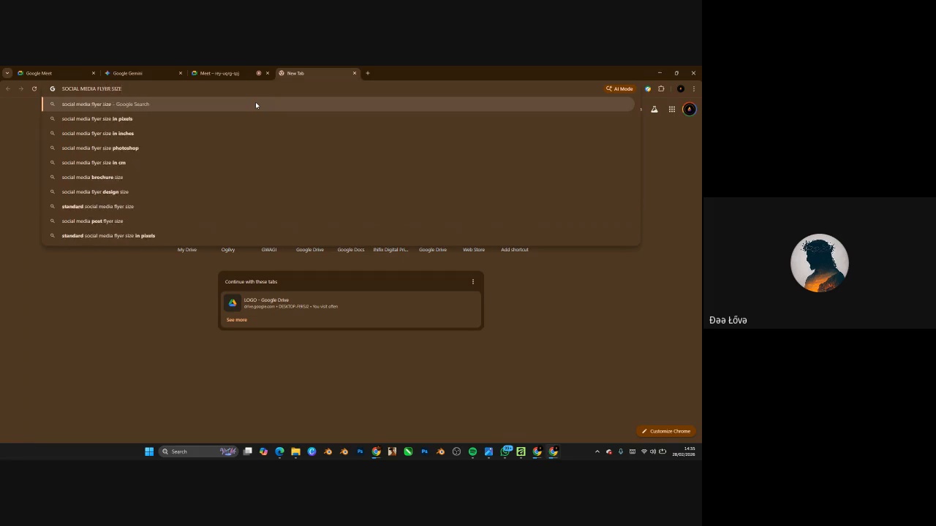
{"action": "key", "text": "Return"}
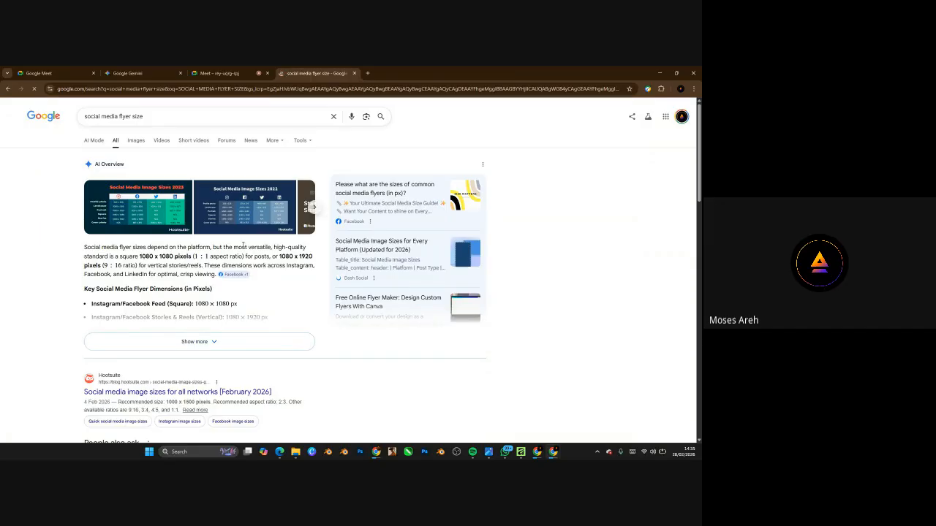
{"action": "left_click", "coordinate": [661, 75]}
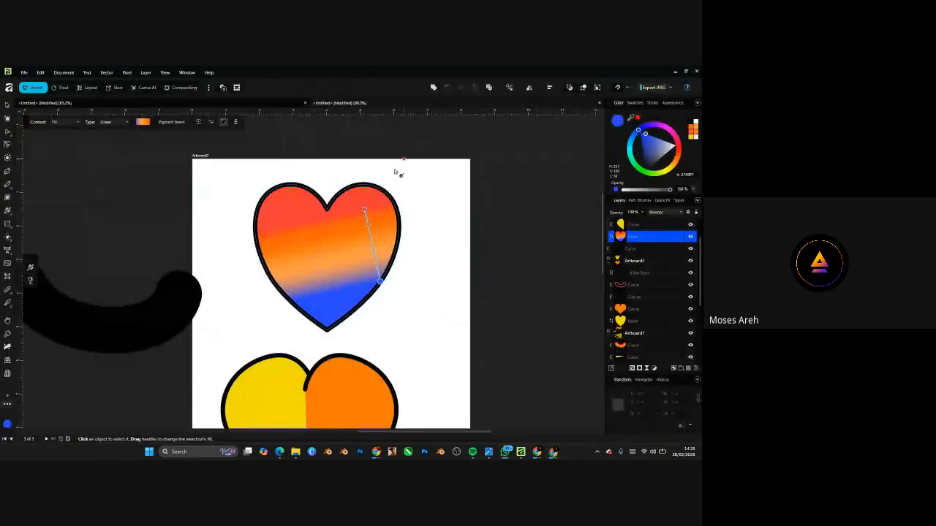
- Select Artboard2 with the Move tool and raise its Y position above the neighbouring artboard
{"action": "left_click", "coordinate": [7, 104]}
{"action": "scroll", "coordinate": [235, 186], "scroll_direction": "down", "scroll_amount": 5}
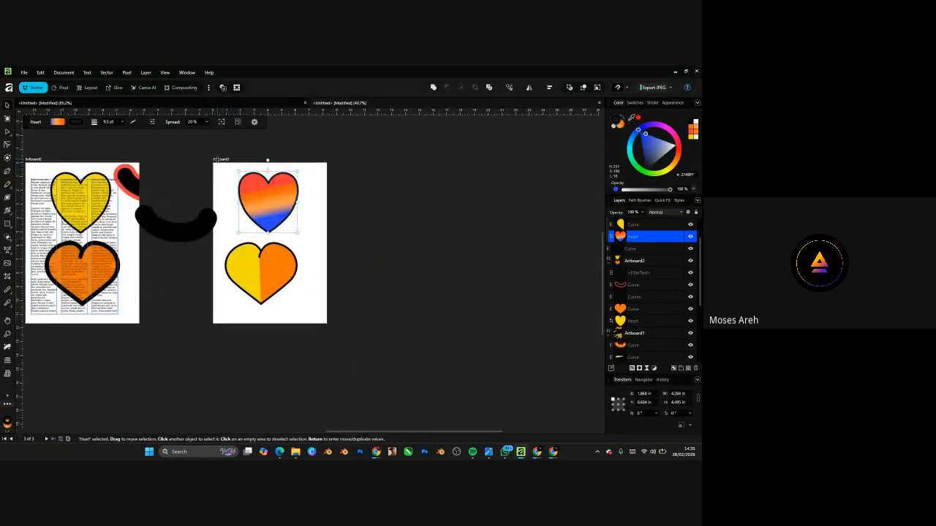
{"action": "left_click", "coordinate": [218, 159]}
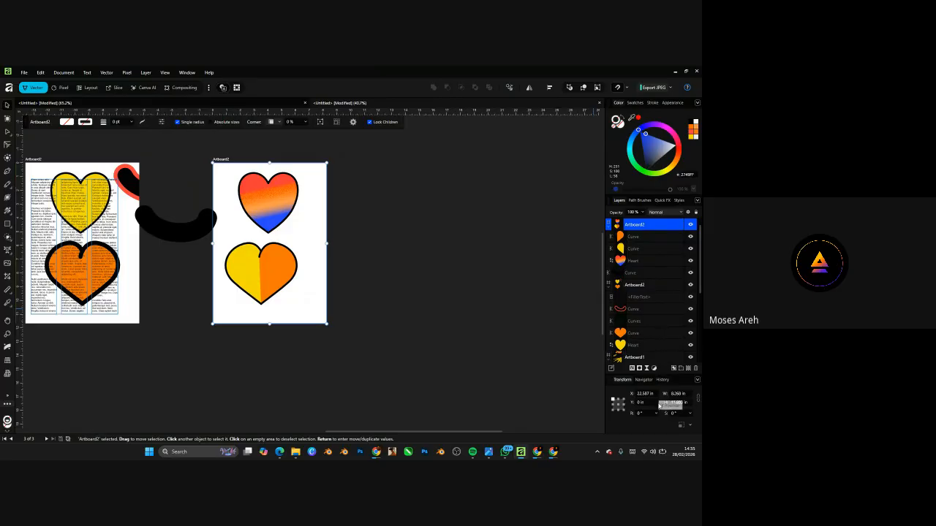
{"action": "scroll", "coordinate": [659, 401], "scroll_direction": "down", "scroll_amount": 2}
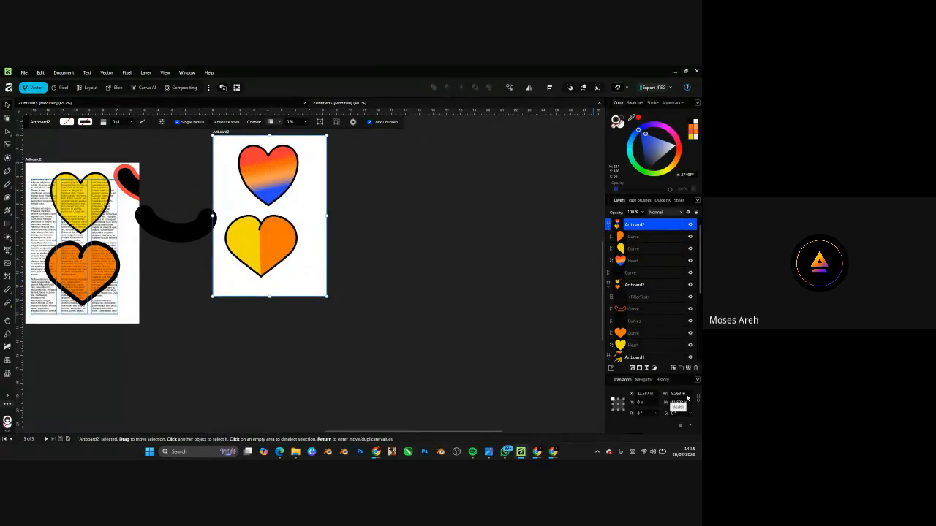
{"action": "left_click", "coordinate": [372, 249]}
{"action": "scroll", "coordinate": [334, 250], "scroll_direction": "down", "scroll_amount": 2}
{"action": "scroll", "coordinate": [327, 227], "scroll_direction": "up", "scroll_amount": 2}
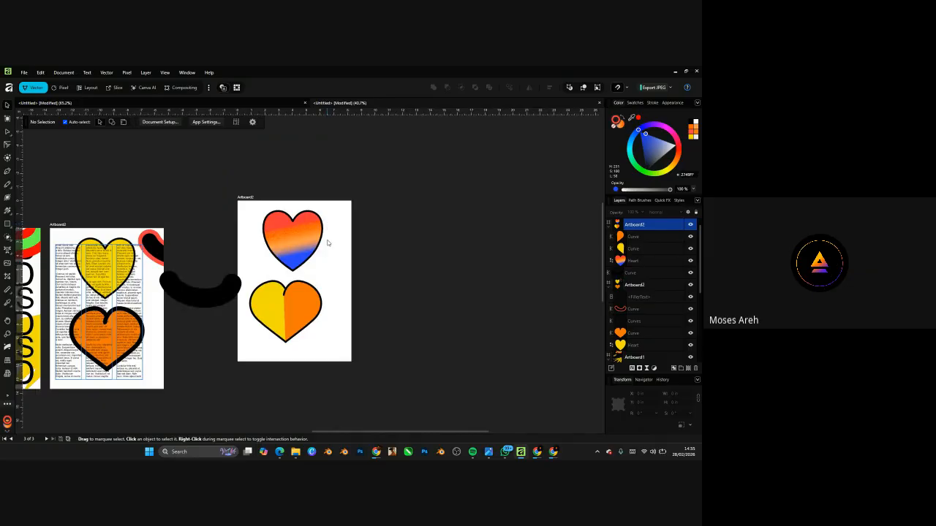
- Start saving the document with Ctrl+S and name it CLASS
{"action": "key", "text": "ctrl+s"}
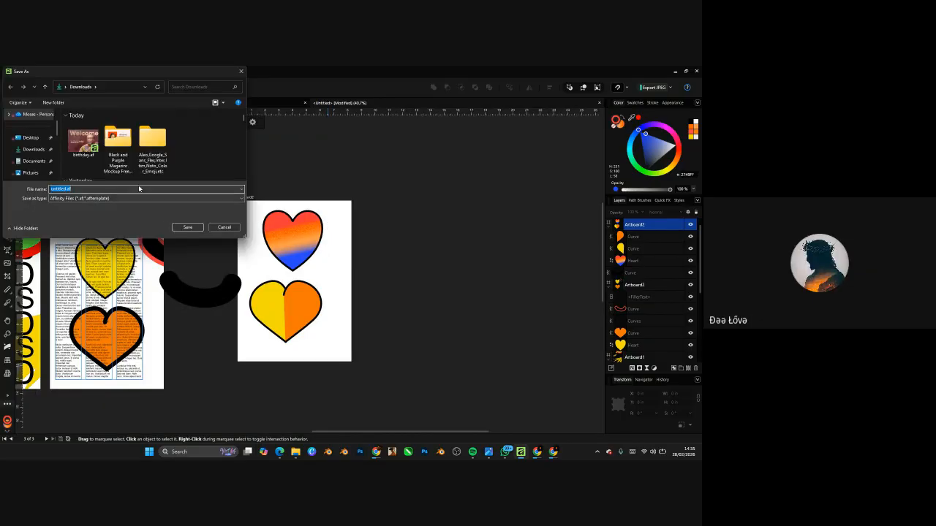
{"action": "type", "text": "CLASE"}
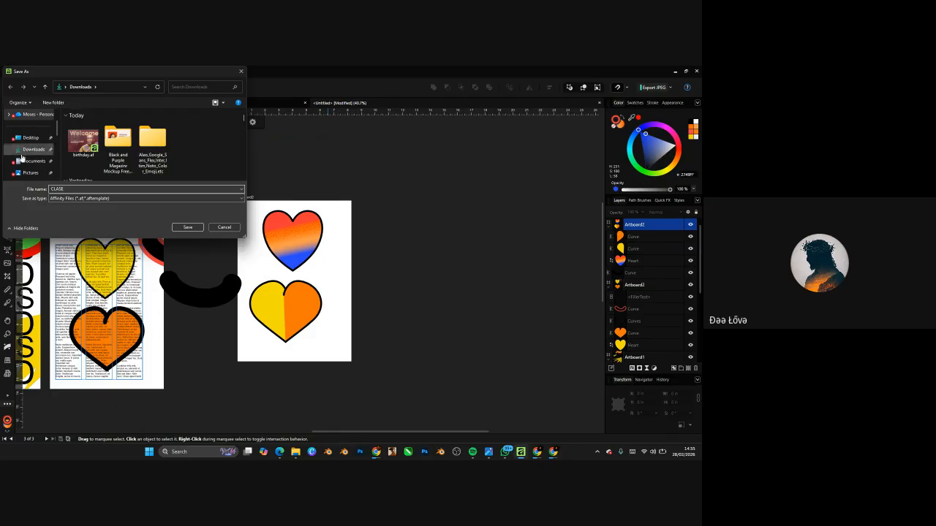
{"action": "key", "text": "BackSpace"}
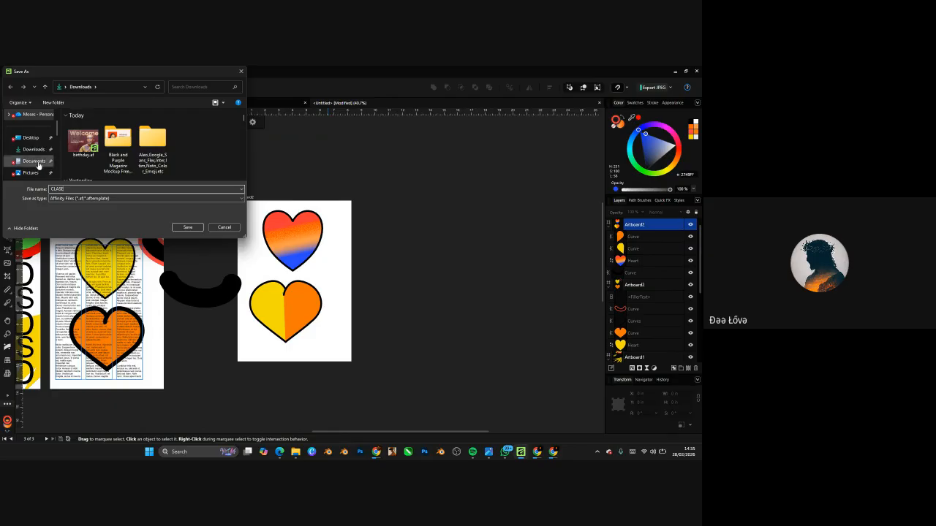
{"action": "type", "text": "S"}
{"action": "scroll", "coordinate": [30, 141], "scroll_direction": "down", "scroll_amount": 3}
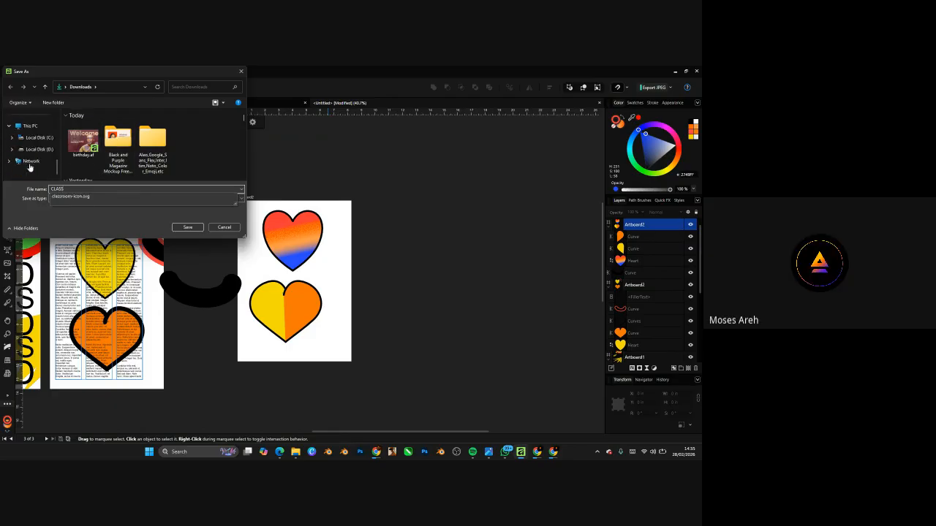
{"action": "scroll", "coordinate": [30, 140], "scroll_direction": "up", "scroll_amount": 3}
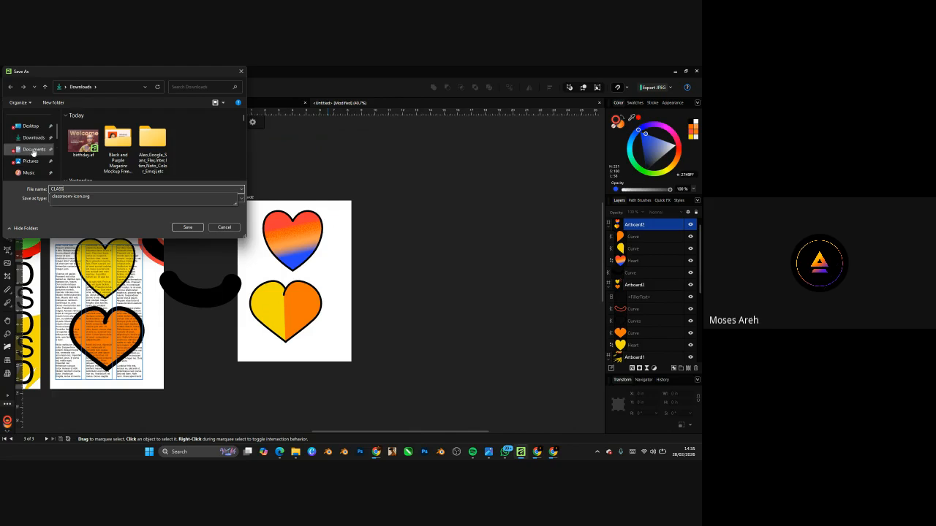
- Save it into the Documents > 2026 > SHAKARA folder
{"action": "left_click", "coordinate": [30, 153]}
{"action": "left_click", "coordinate": [31, 153]}
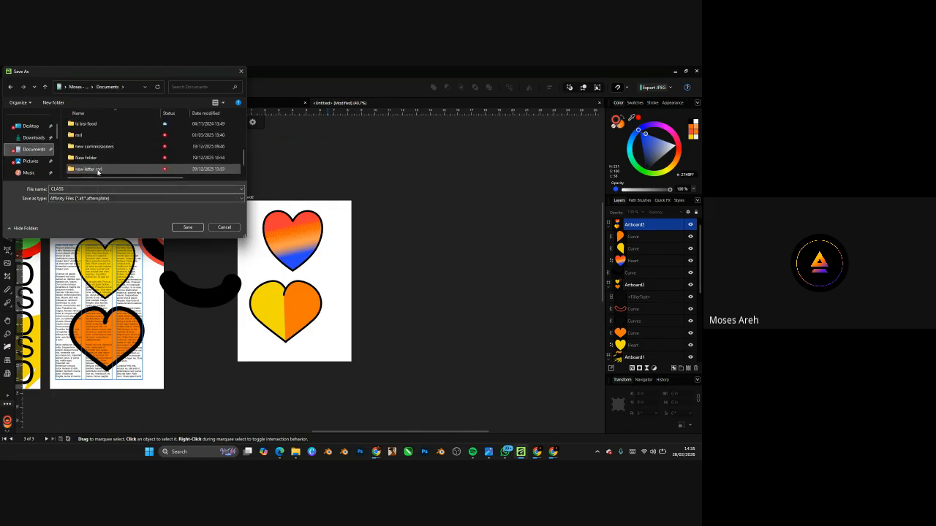
{"action": "scroll", "coordinate": [99, 170], "scroll_direction": "up", "scroll_amount": 1}
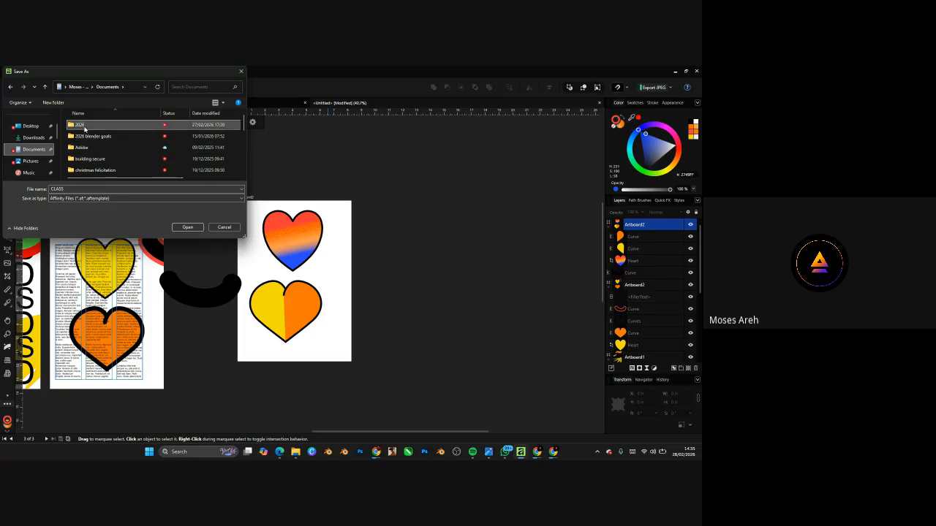
{"action": "double_click", "coordinate": [95, 126]}
{"action": "scroll", "coordinate": [98, 151], "scroll_direction": "down", "scroll_amount": 2}
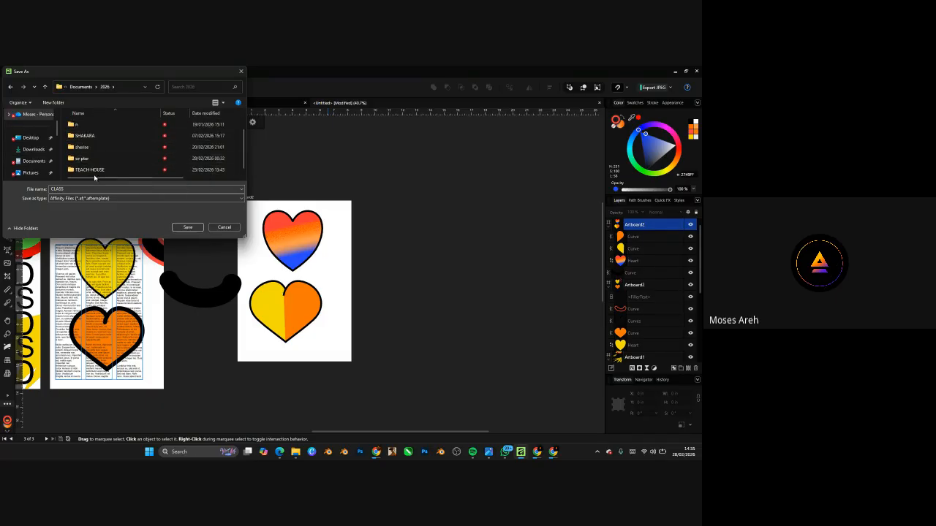
{"action": "left_click", "coordinate": [87, 137]}
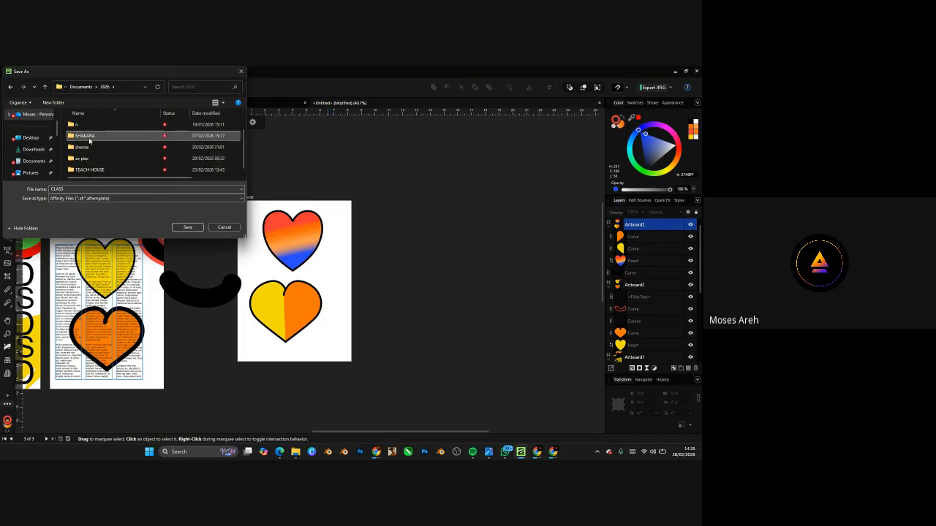
{"action": "double_click", "coordinate": [87, 138]}
{"action": "left_click", "coordinate": [188, 228]}
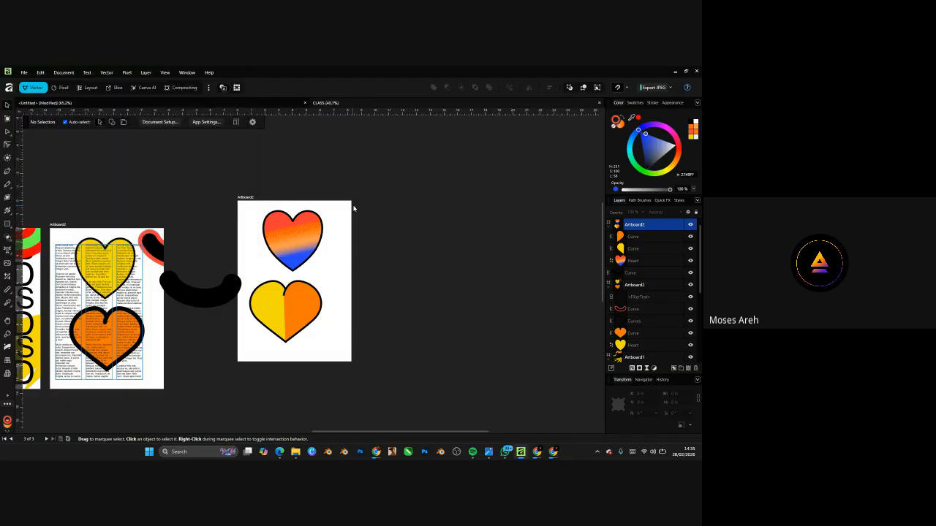
- Select Artboard2 rather than the heart and set its Shear to -1°
{"action": "scroll", "coordinate": [316, 269], "scroll_direction": "up", "scroll_amount": 4}
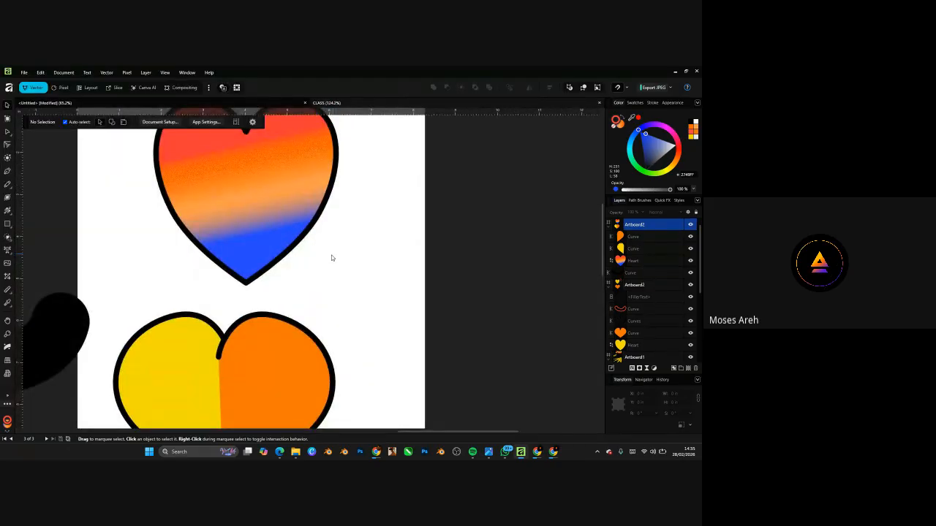
{"action": "scroll", "coordinate": [331, 258], "scroll_direction": "down", "scroll_amount": 4}
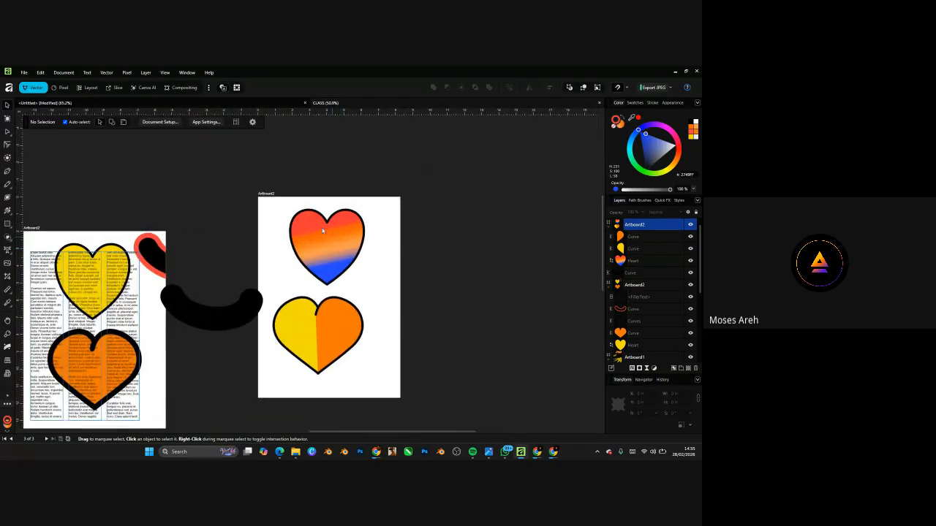
{"action": "left_click", "coordinate": [320, 227]}
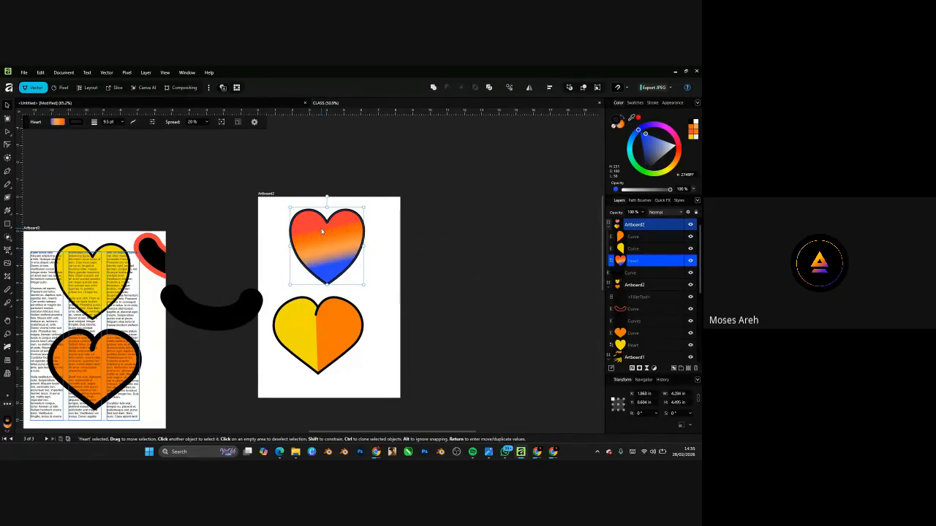
{"action": "left_click", "coordinate": [266, 194]}
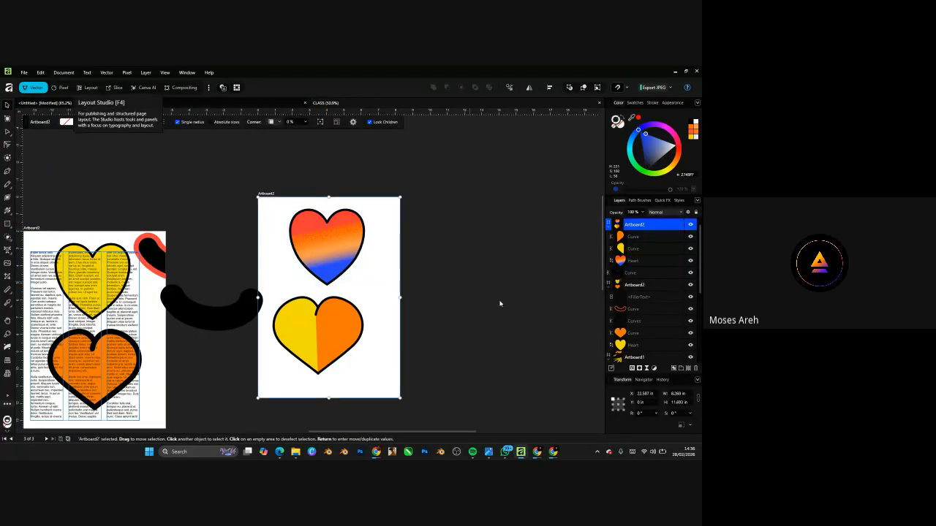
{"action": "scroll", "coordinate": [668, 412], "scroll_direction": "down", "scroll_amount": 1}
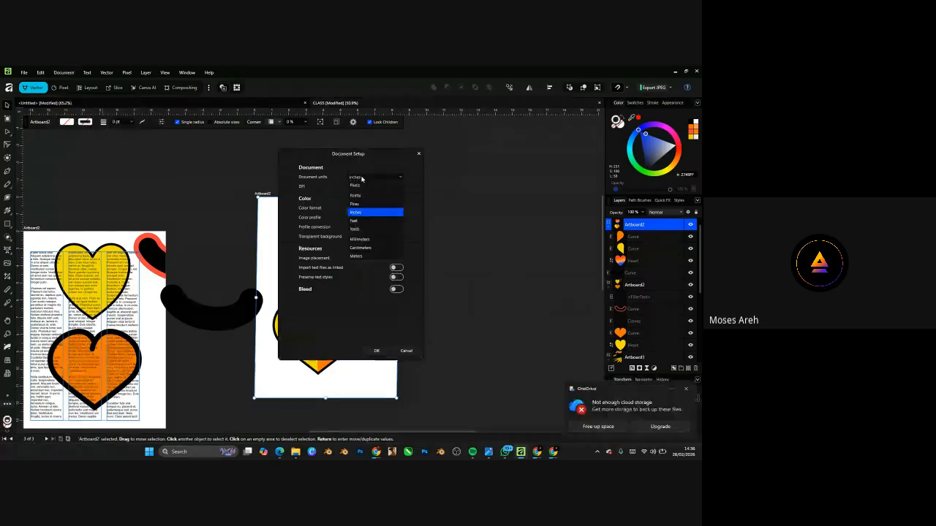
- Set CLASS's document units to Pixels, then shift Artboard2 slightly to the right
{"action": "left_click", "coordinate": [357, 186]}
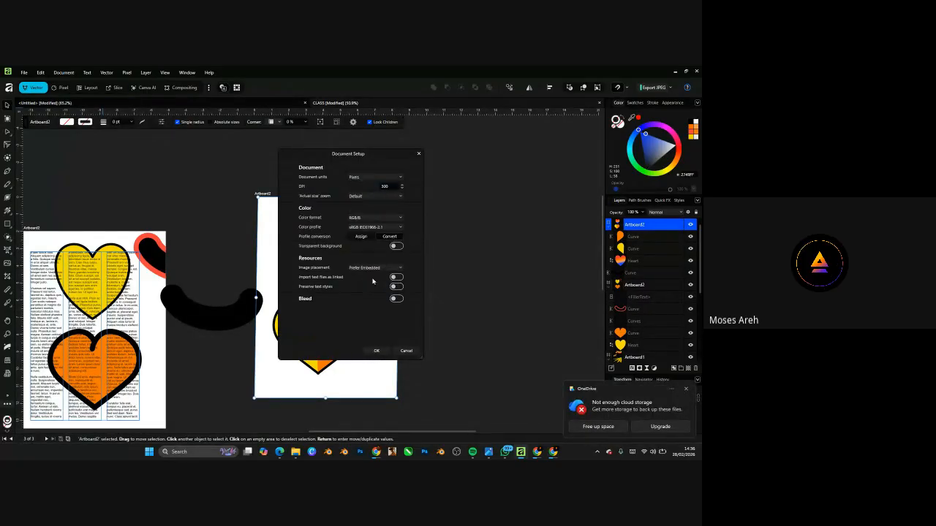
{"action": "left_click", "coordinate": [376, 351]}
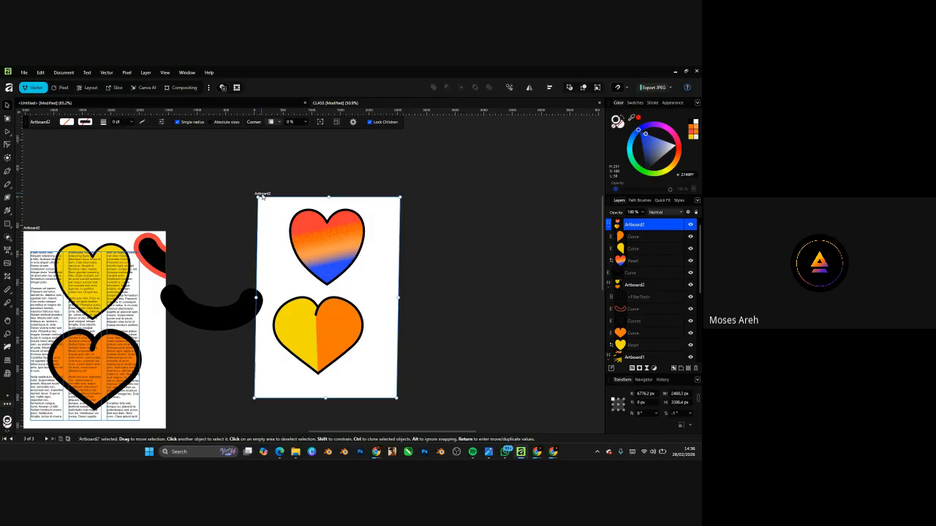
{"action": "left_click_drag", "start_coordinate": [261, 196], "coordinate": [351, 196]}
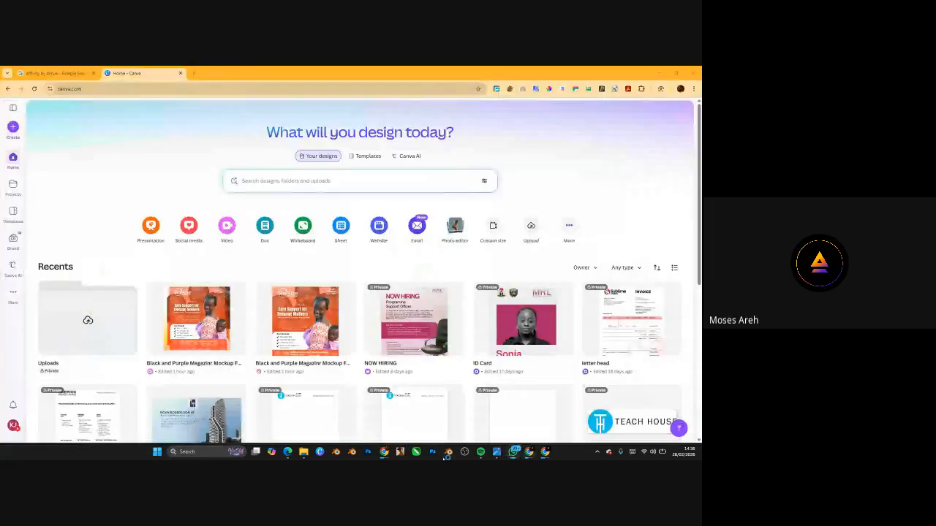
- Launch Affinity by searching 'aff' from the Windows taskbar
{"action": "left_click", "coordinate": [204, 456]}
{"action": "type", "text": "aff"}
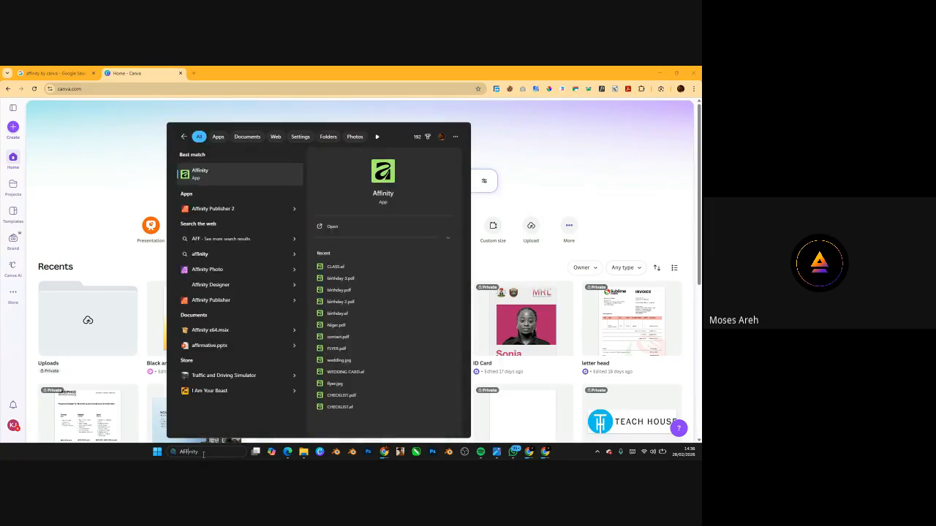
{"action": "key", "text": "Return"}
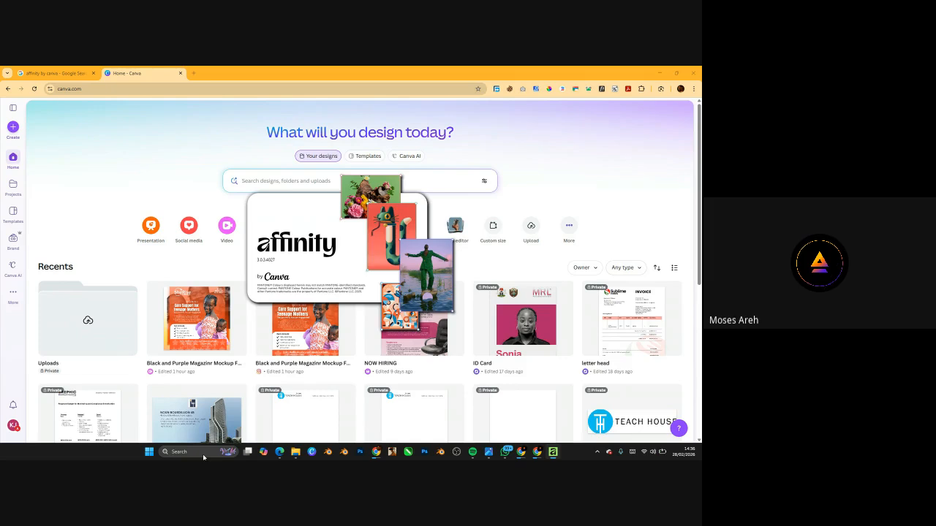
- Check the social media flyer size results, then return to the Google Meet call tab
{"action": "mouse_move", "coordinate": [537, 454]}
{"action": "left_click", "coordinate": [500, 433]}
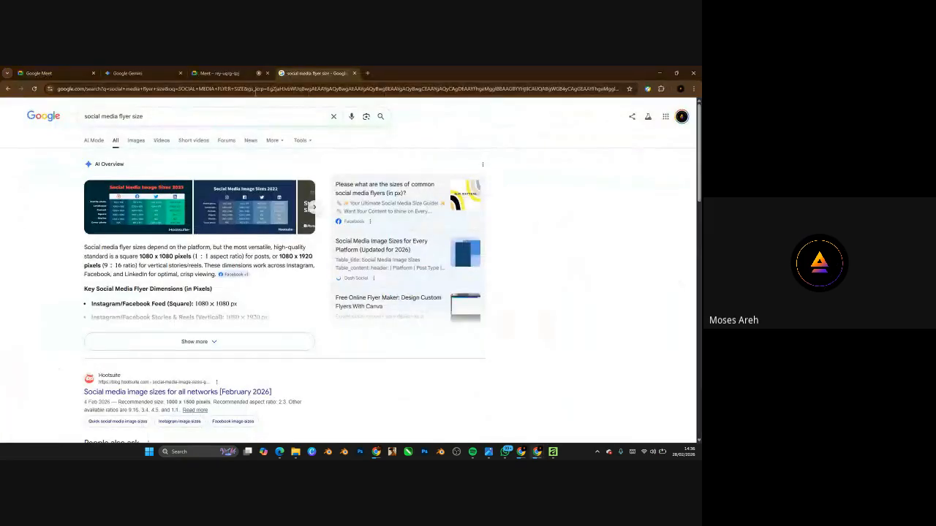
{"action": "left_click", "coordinate": [223, 73]}
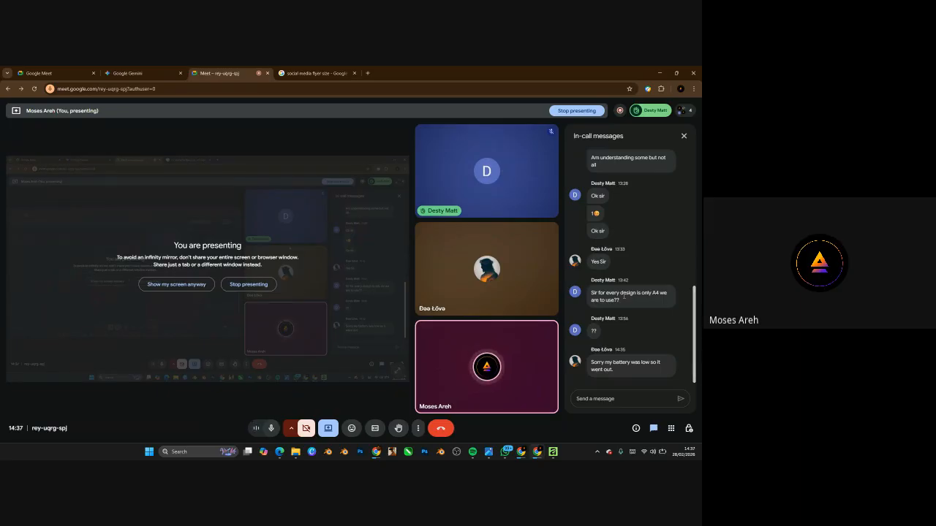
- Minimize Chrome, restore the unsaved untitled file, and reopen CLASS from the recent documents
{"action": "left_click", "coordinate": [659, 71]}
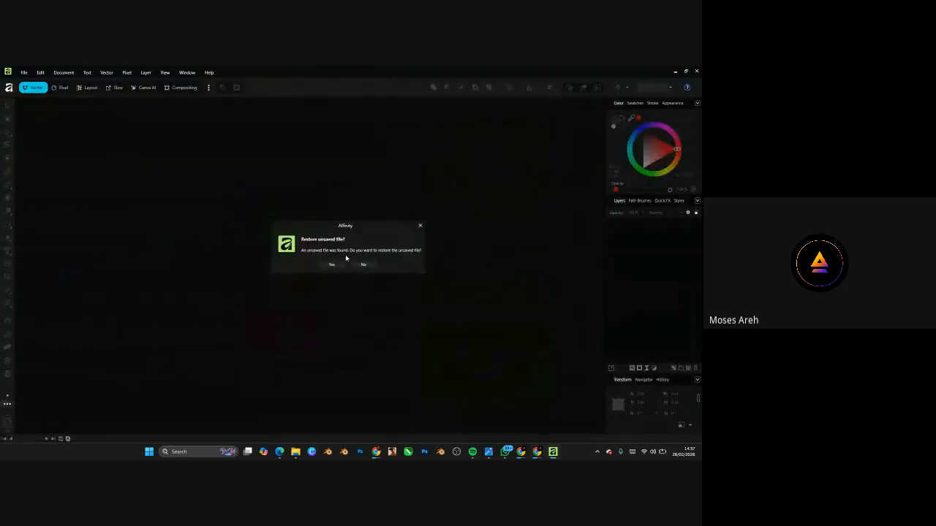
{"action": "left_click", "coordinate": [330, 265]}
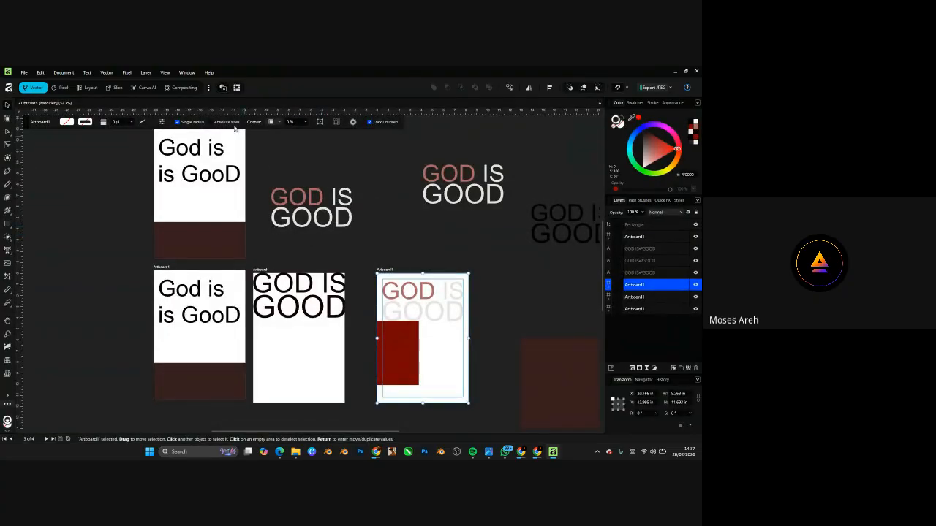
{"action": "scroll", "coordinate": [199, 208], "scroll_direction": "down", "scroll_amount": 5}
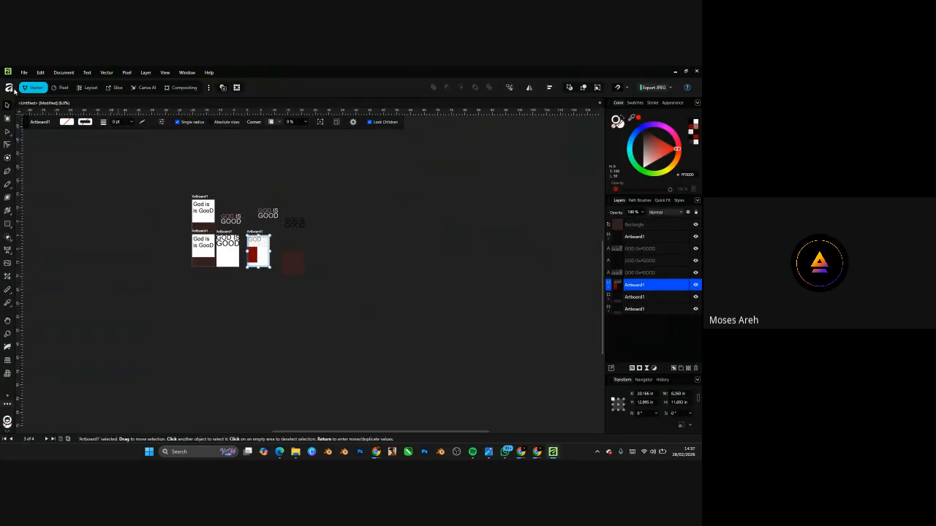
{"action": "left_click", "coordinate": [15, 89]}
{"action": "left_click", "coordinate": [198, 258]}
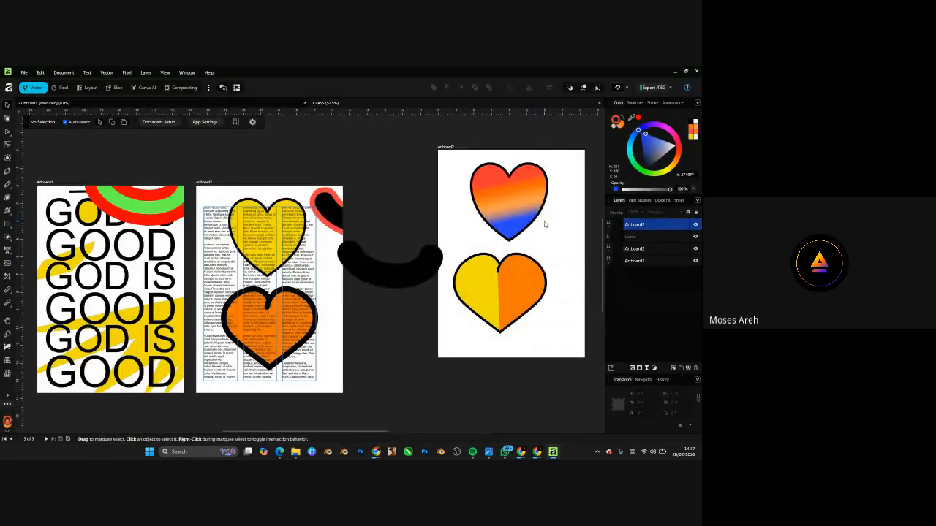
- Zoom around the heart artboards, selecting and then deselecting the top gradient heart
{"action": "scroll", "coordinate": [194, 244], "scroll_direction": "down", "scroll_amount": 6}
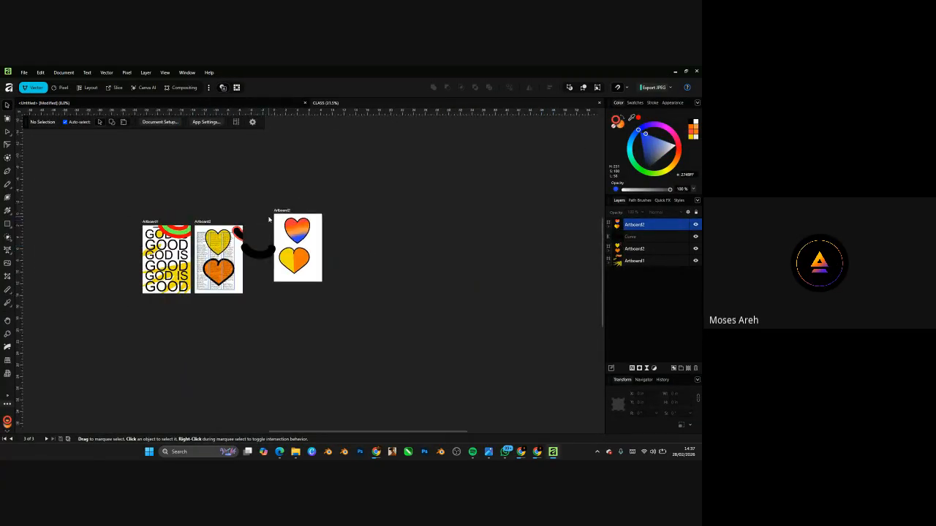
{"action": "scroll", "coordinate": [270, 220], "scroll_direction": "up", "scroll_amount": 6}
{"action": "scroll", "coordinate": [421, 311], "scroll_direction": "down", "scroll_amount": 5}
{"action": "scroll", "coordinate": [208, 267], "scroll_direction": "up", "scroll_amount": 7}
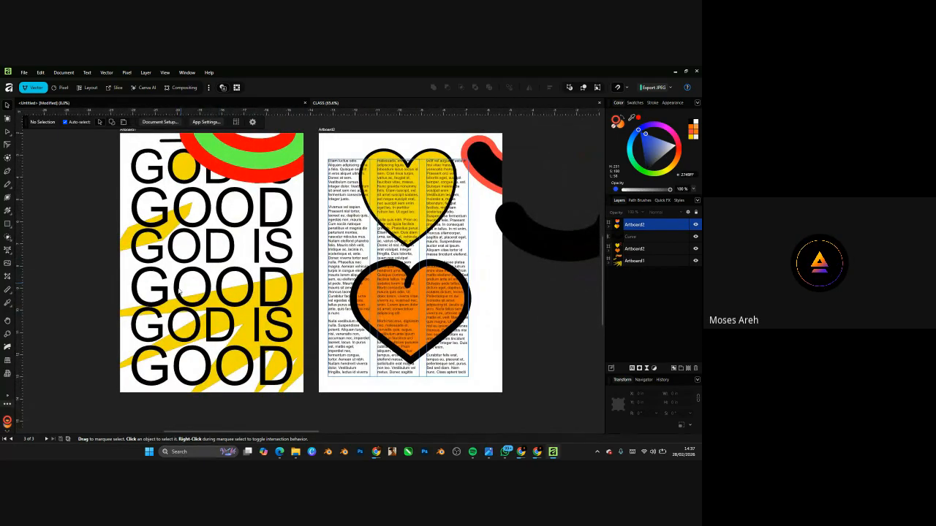
{"action": "scroll", "coordinate": [179, 291], "scroll_direction": "down", "scroll_amount": 5}
{"action": "scroll", "coordinate": [363, 265], "scroll_direction": "up", "scroll_amount": 7}
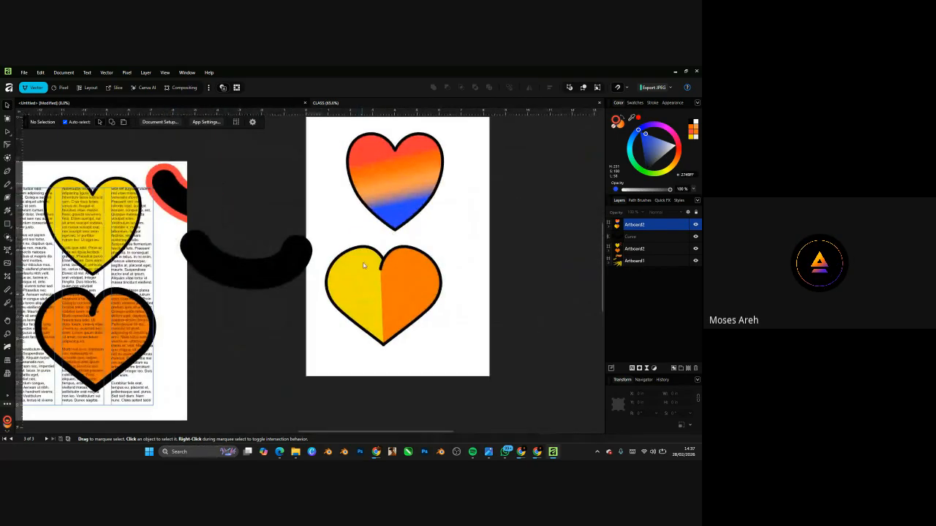
{"action": "left_click", "coordinate": [397, 191]}
{"action": "scroll", "coordinate": [396, 325], "scroll_direction": "down", "scroll_amount": 2}
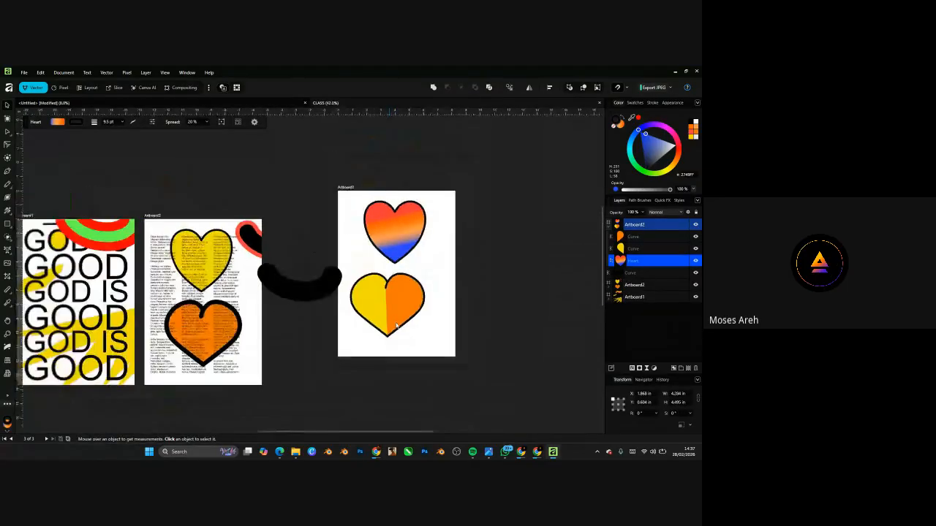
{"action": "scroll", "coordinate": [396, 326], "scroll_direction": "down", "scroll_amount": 3}
{"action": "scroll", "coordinate": [403, 277], "scroll_direction": "up", "scroll_amount": 5}
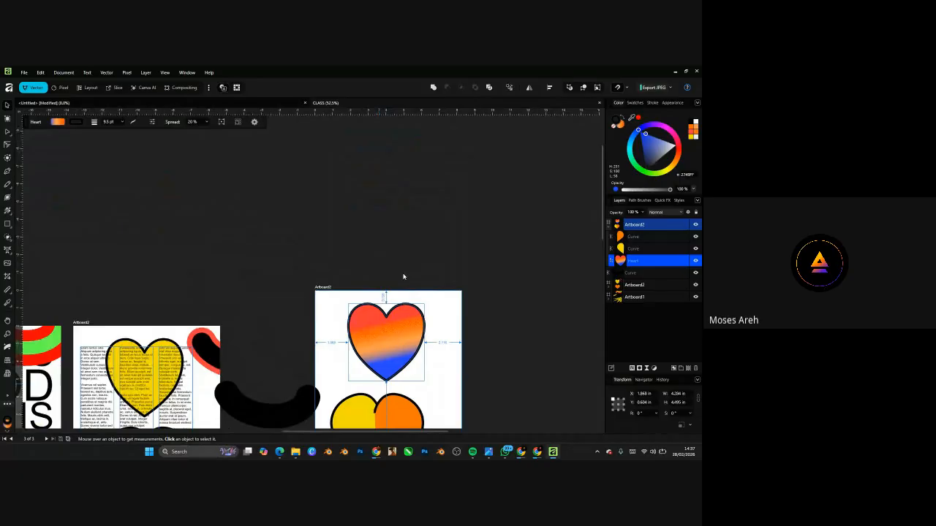
{"action": "scroll", "coordinate": [403, 276], "scroll_direction": "up", "scroll_amount": 6}
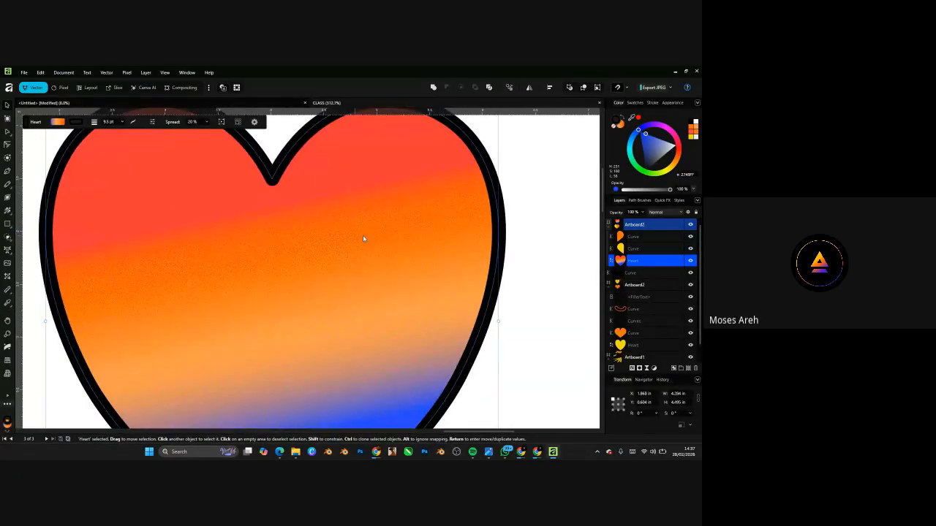
{"action": "scroll", "coordinate": [390, 248], "scroll_direction": "down", "scroll_amount": 4}
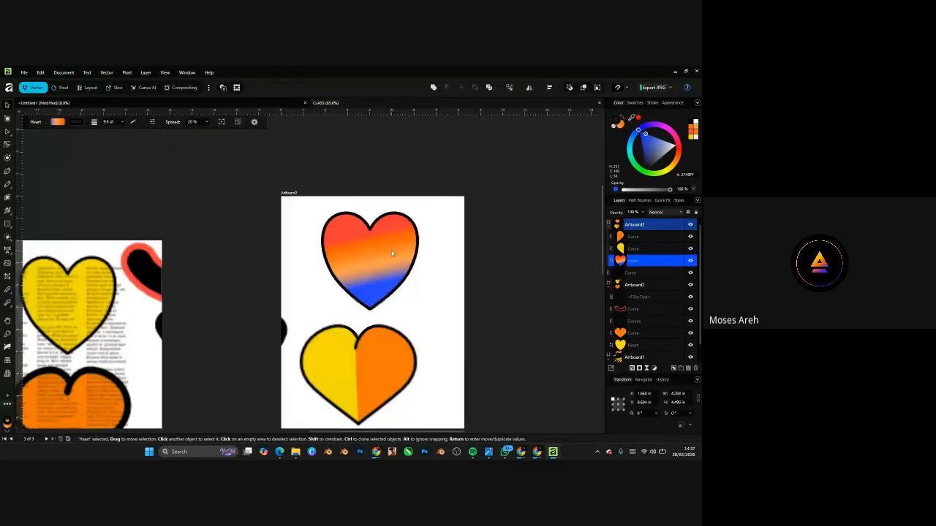
{"action": "left_click", "coordinate": [473, 292]}
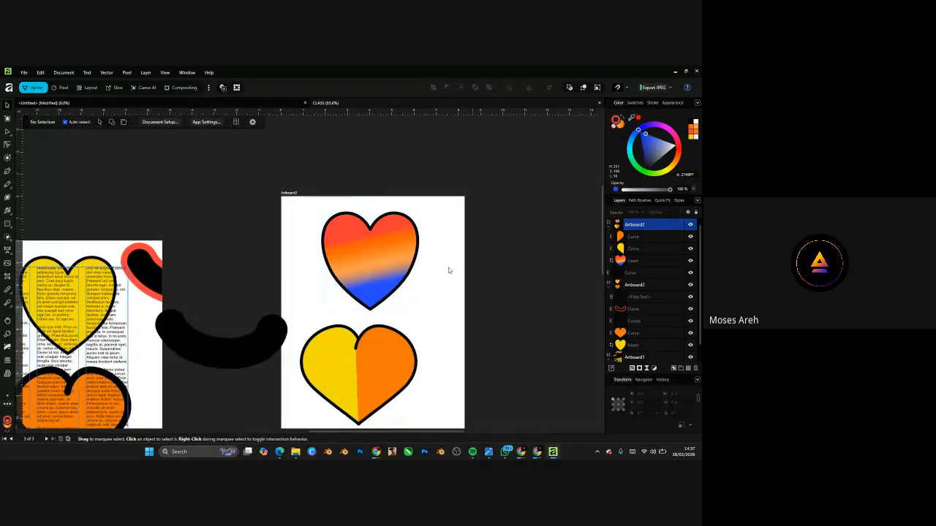
- With Artboard2 selected, set Document units to Pixels in Document Setup and save CLASS
{"action": "left_click", "coordinate": [285, 192]}
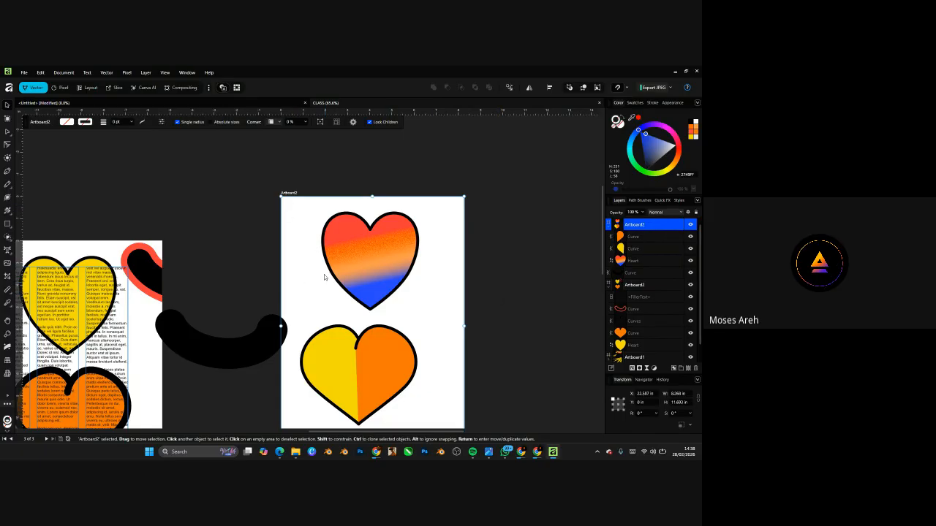
{"action": "left_click", "coordinate": [69, 73]}
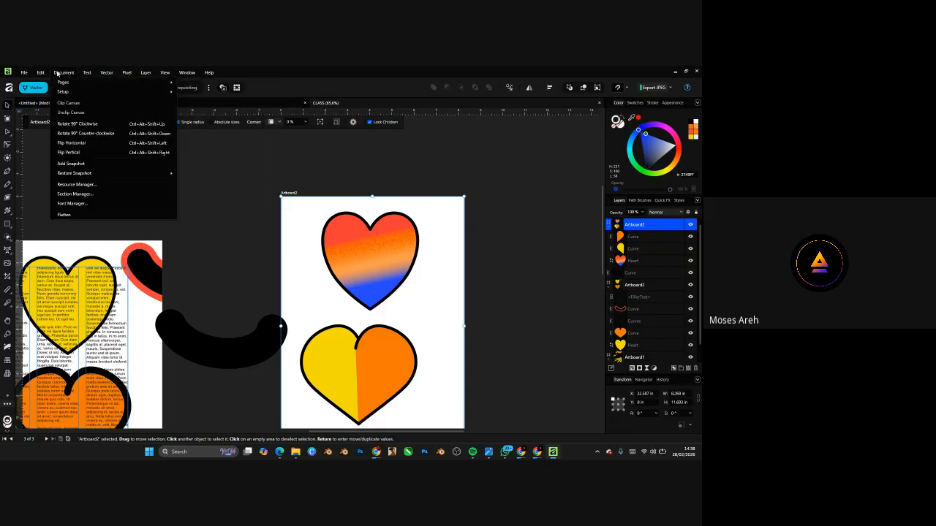
{"action": "mouse_move", "coordinate": [65, 93]}
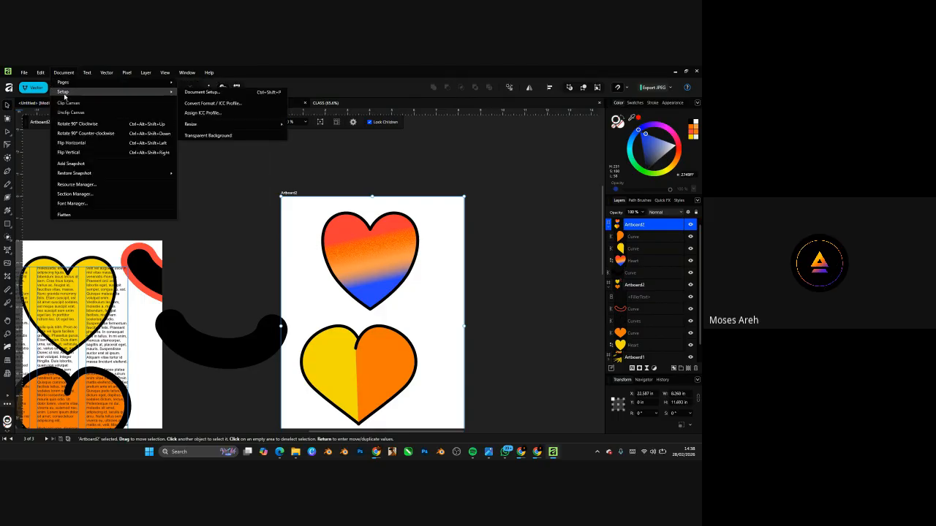
{"action": "left_click", "coordinate": [203, 92]}
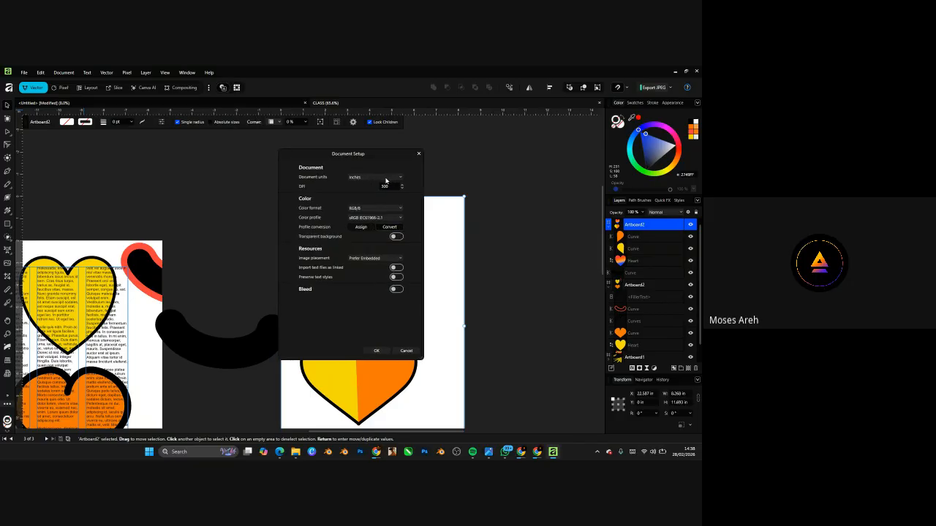
{"action": "left_click", "coordinate": [386, 180]}
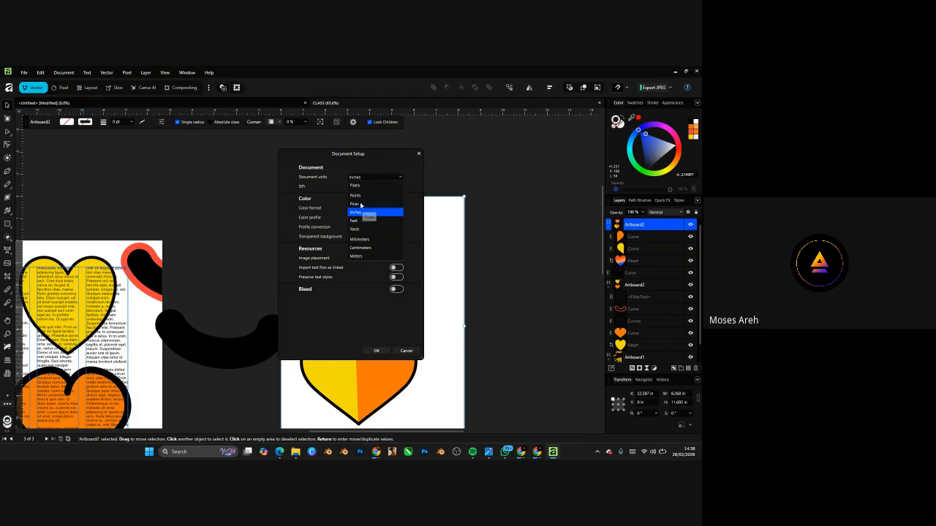
{"action": "left_click", "coordinate": [364, 186]}
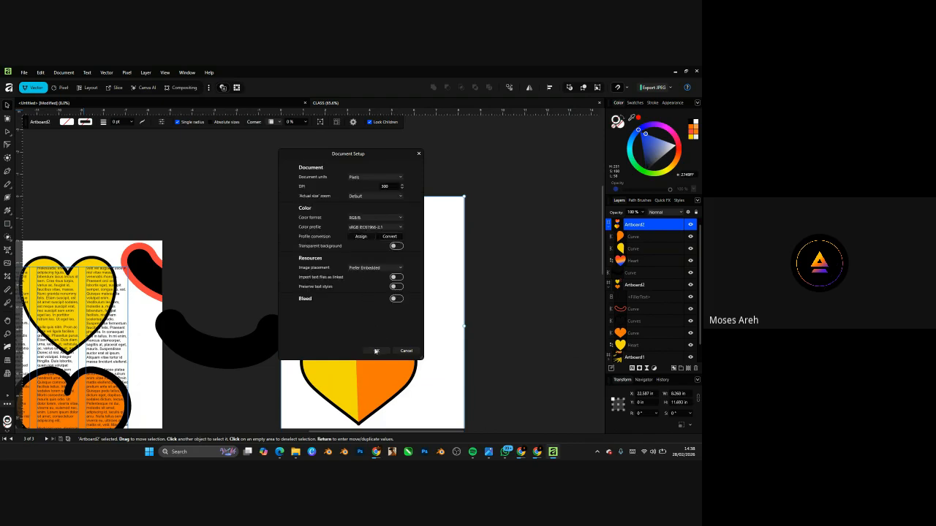
{"action": "left_click", "coordinate": [375, 350]}
{"action": "key", "text": "ctrl+s"}
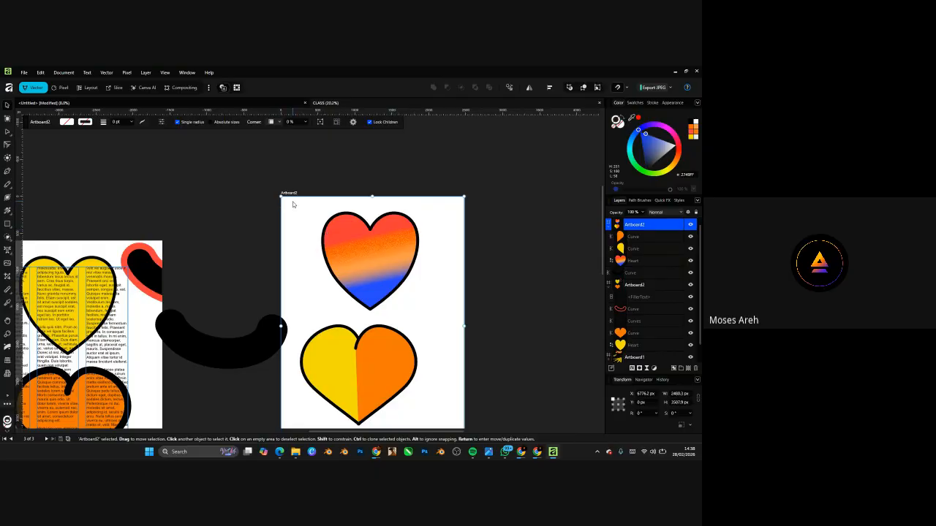
- Select Artboard2's W field in the Transform panel, then bring the Chrome window forward
{"action": "scroll", "coordinate": [296, 201], "scroll_direction": "down", "scroll_amount": 2}
{"action": "scroll", "coordinate": [296, 189], "scroll_direction": "up", "scroll_amount": 2}
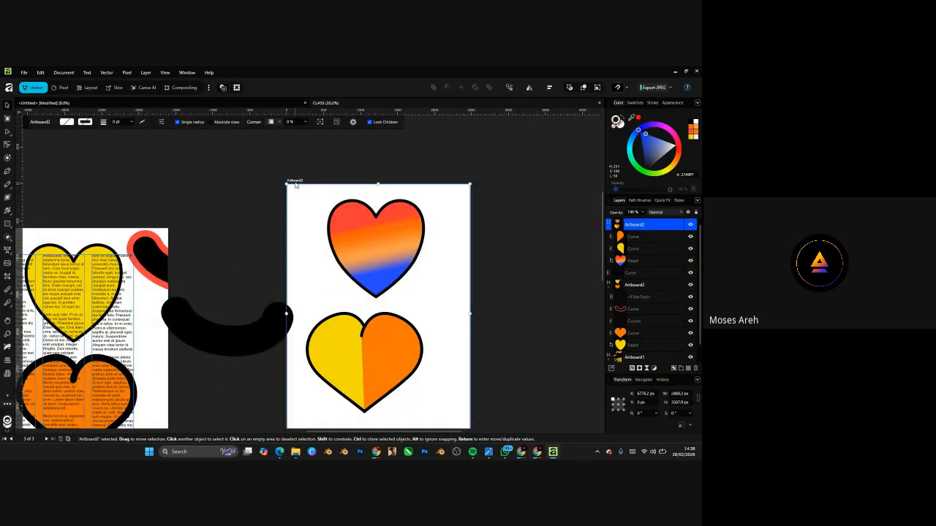
{"action": "left_click", "coordinate": [680, 394]}
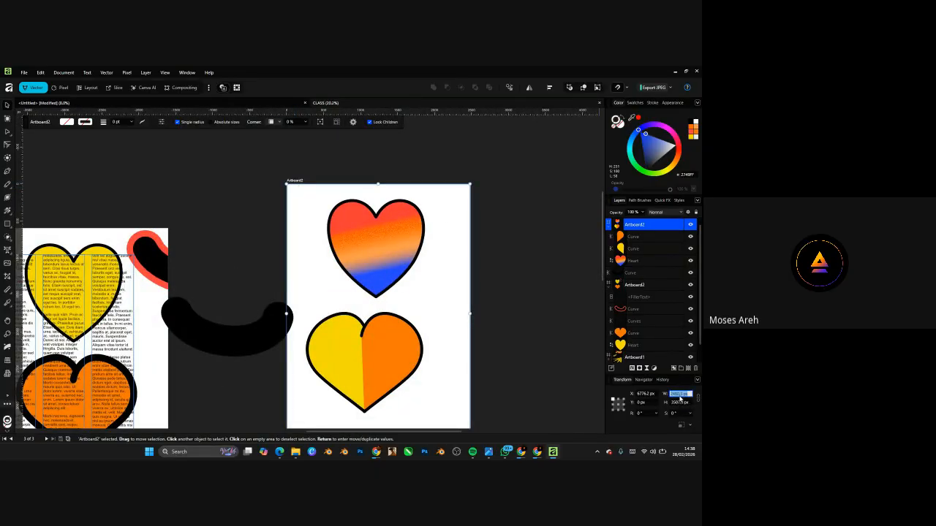
{"action": "mouse_move", "coordinate": [376, 452]}
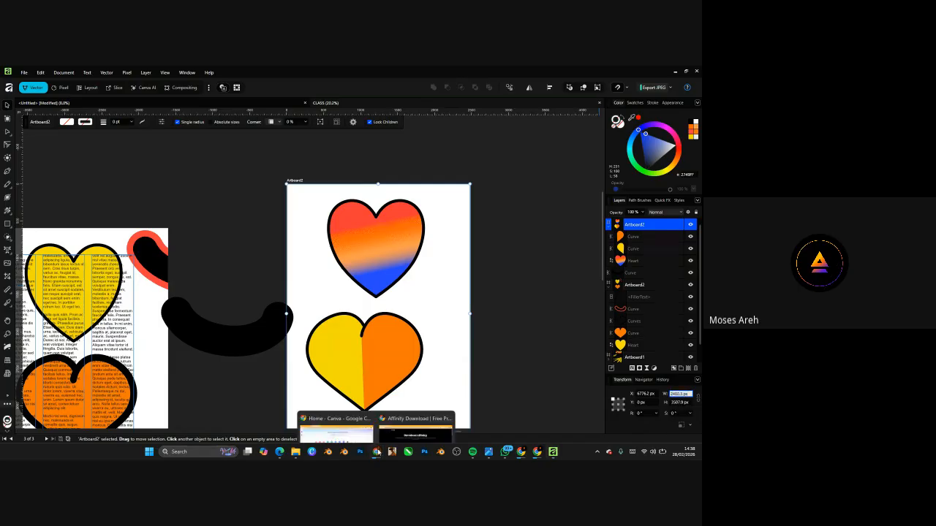
{"action": "left_click", "coordinate": [355, 433]}
- Cycle through the 'affinity by canva' search and Canva home tabs, then open a new tab
{"action": "left_click", "coordinate": [55, 73]}
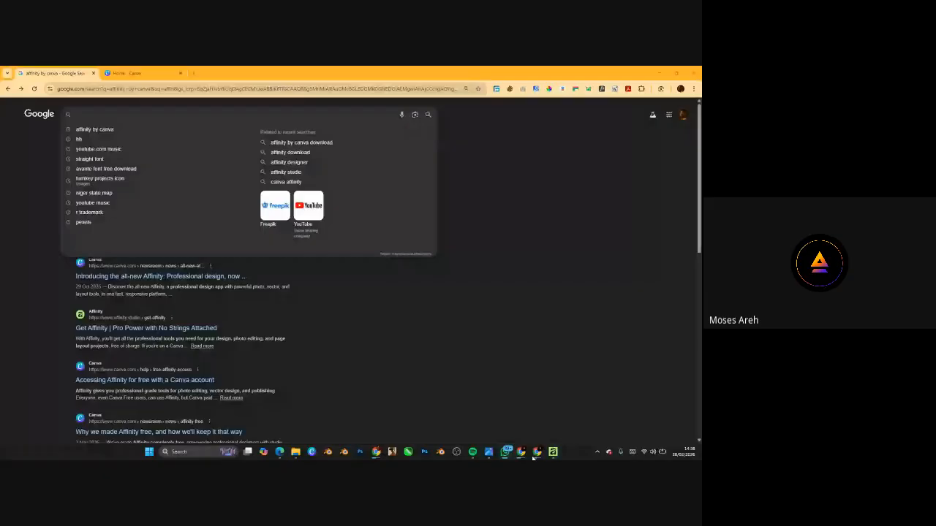
{"action": "key", "text": "ctrl+Tab"}
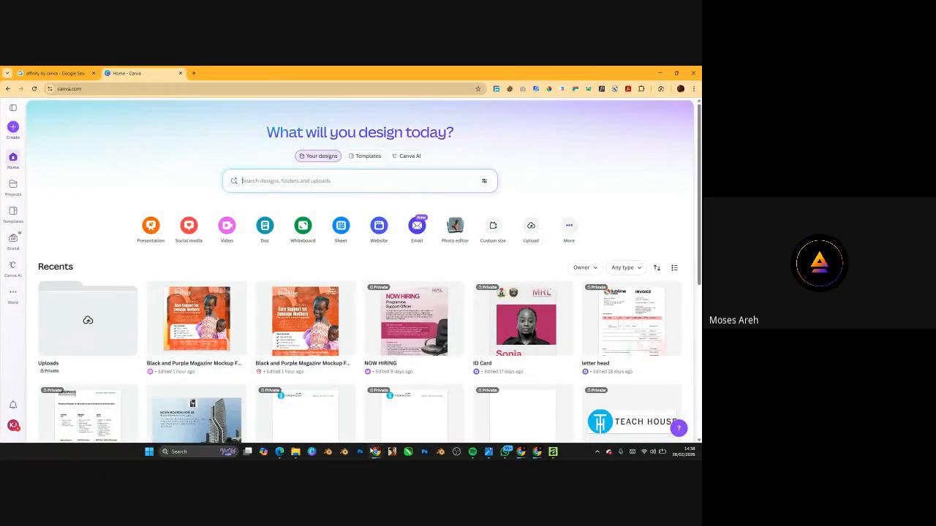
{"action": "mouse_move", "coordinate": [374, 451]}
{"action": "left_click", "coordinate": [384, 418]}
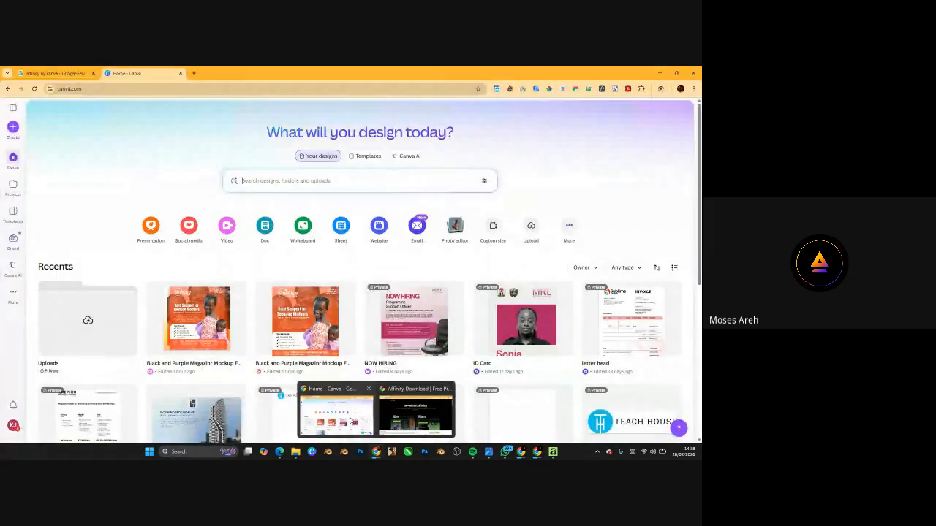
{"action": "left_click", "coordinate": [336, 413]}
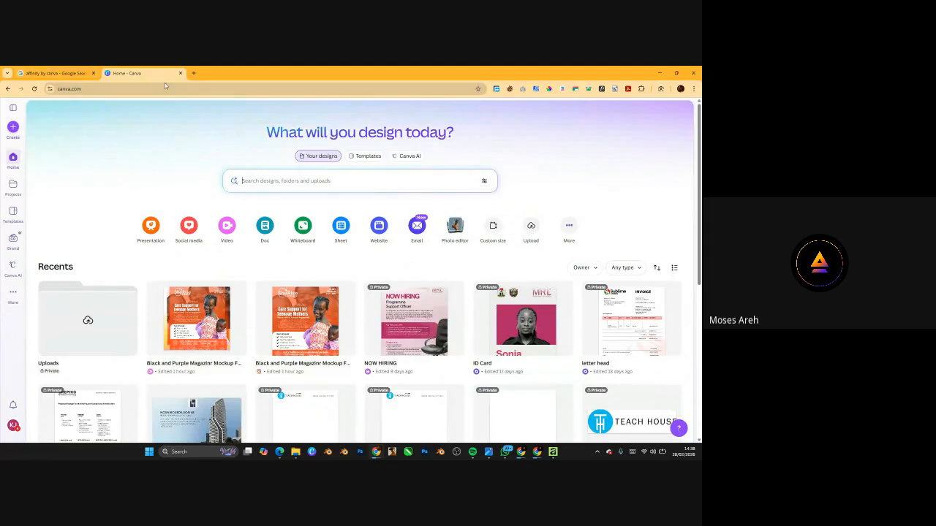
{"action": "left_click", "coordinate": [194, 73]}
- Search Google for 'social media size', note the 1080x1080 square size, then minimize Chrome
{"action": "type", "text": "so"}
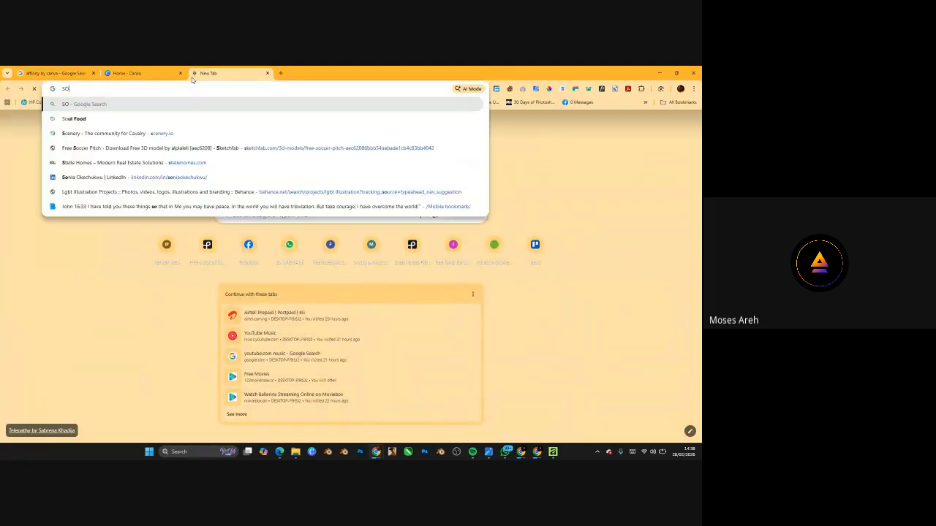
{"action": "type", "text": "CIAL "}
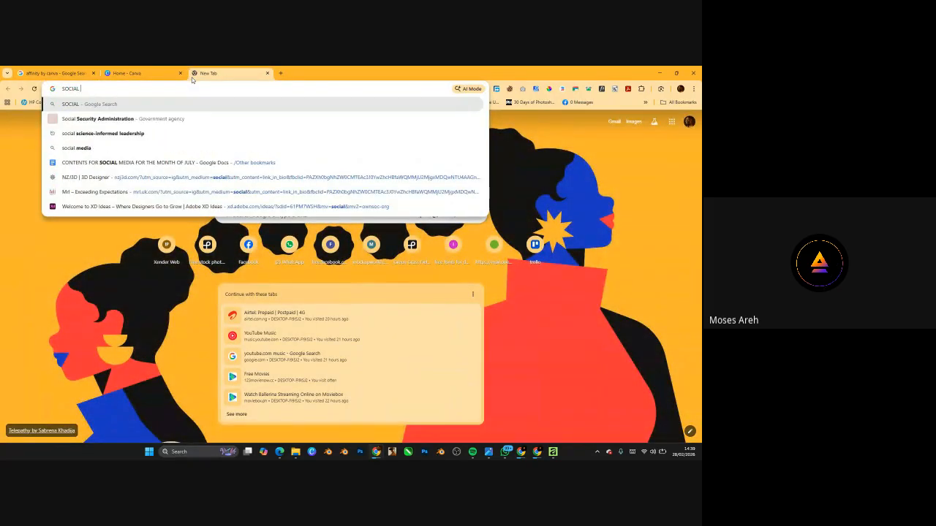
{"action": "type", "text": "MEDIA SI"}
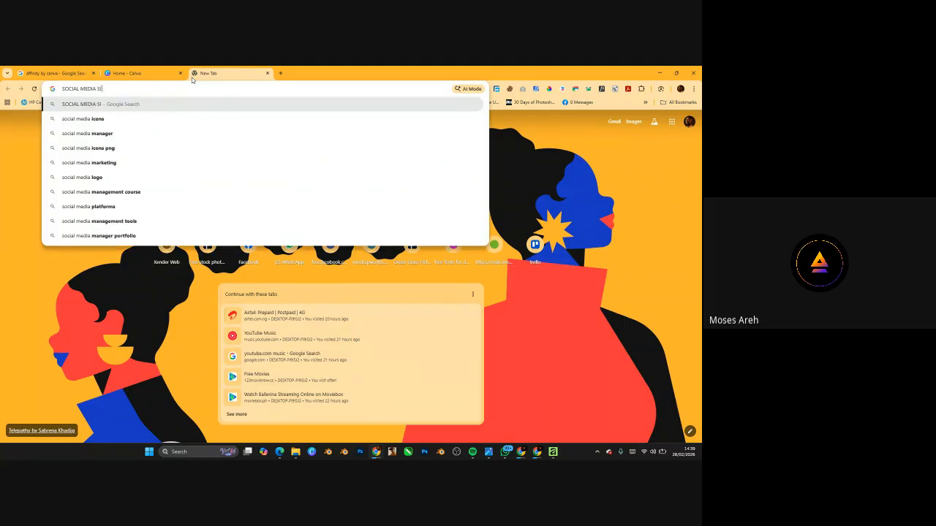
{"action": "type", "text": "ZE"}
{"action": "key", "text": "Return"}
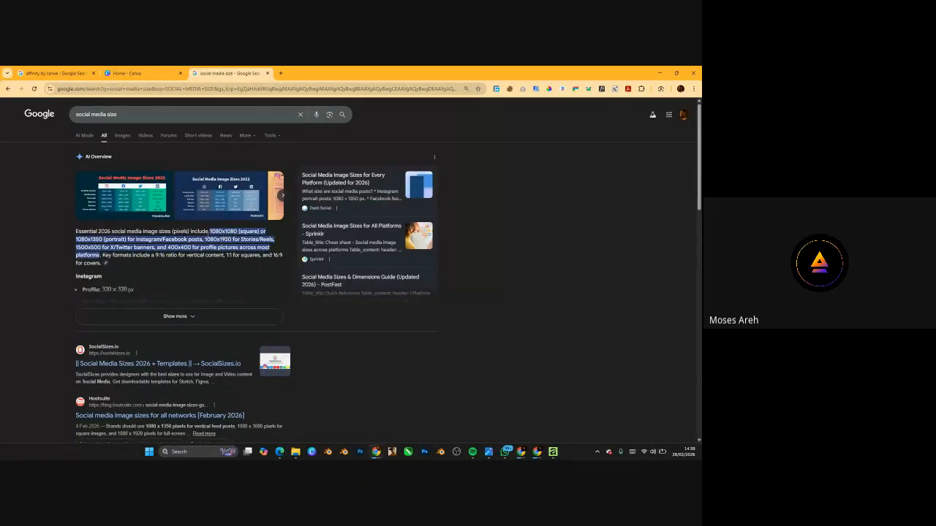
{"action": "left_click", "coordinate": [659, 72]}
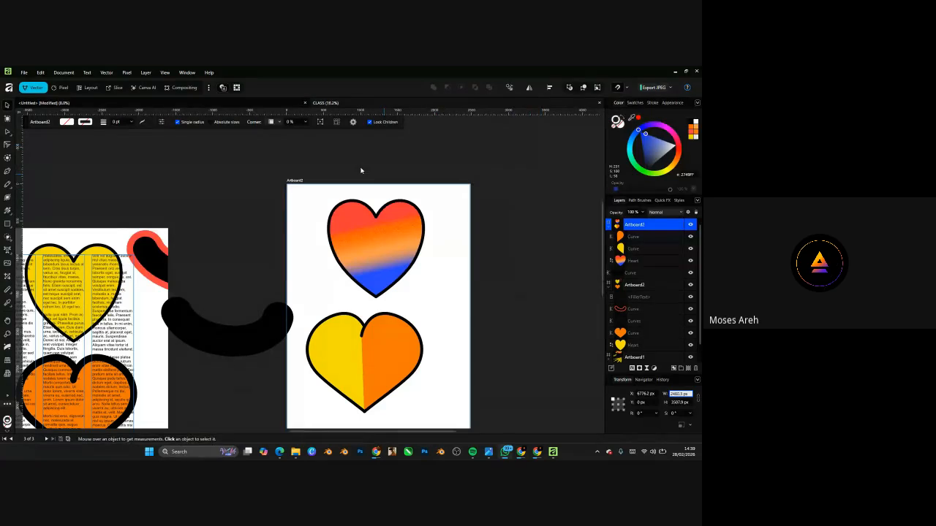
- Drag Artboard2's bottom edge up, then slightly back down, to about 2692 px tall
{"action": "scroll", "coordinate": [351, 212], "scroll_direction": "down", "scroll_amount": 3}
{"action": "left_click", "coordinate": [340, 209]}
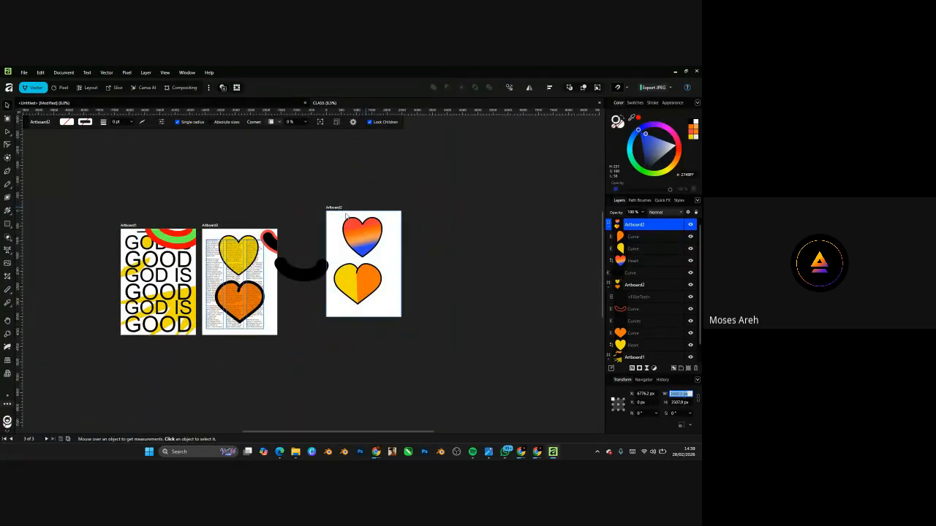
{"action": "scroll", "coordinate": [337, 210], "scroll_direction": "up", "scroll_amount": 4}
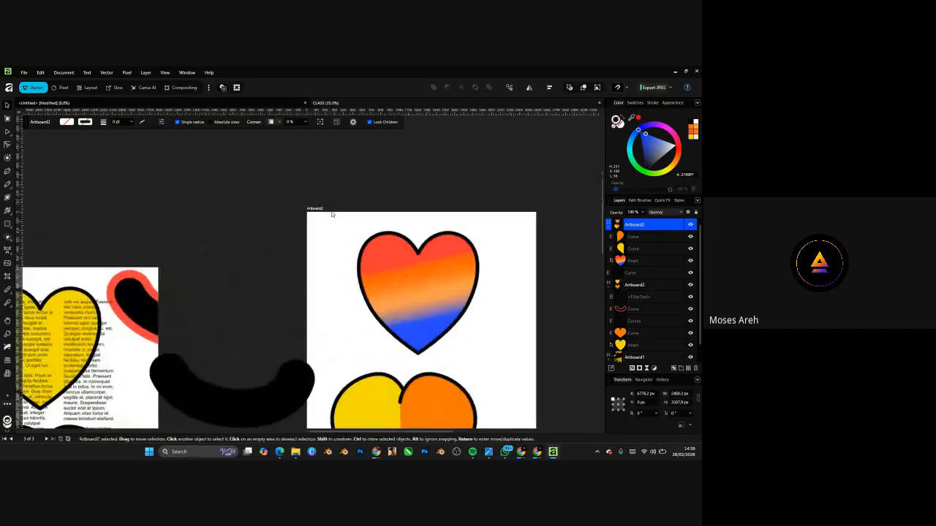
{"action": "scroll", "coordinate": [364, 201], "scroll_direction": "down", "scroll_amount": 4}
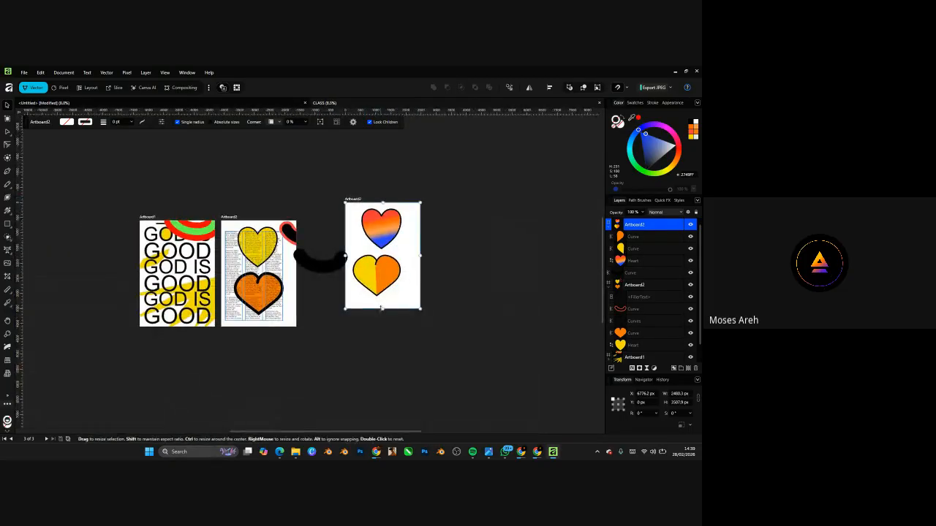
{"action": "left_click_drag", "start_coordinate": [382, 309], "coordinate": [381, 277]}
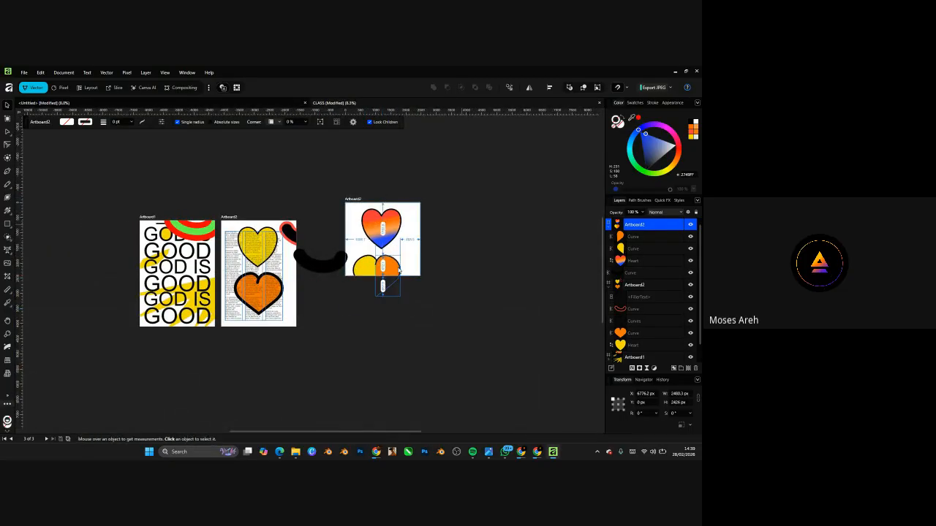
{"action": "scroll", "coordinate": [395, 269], "scroll_direction": "up", "scroll_amount": 3}
{"action": "left_click_drag", "start_coordinate": [366, 287], "coordinate": [368, 300]}
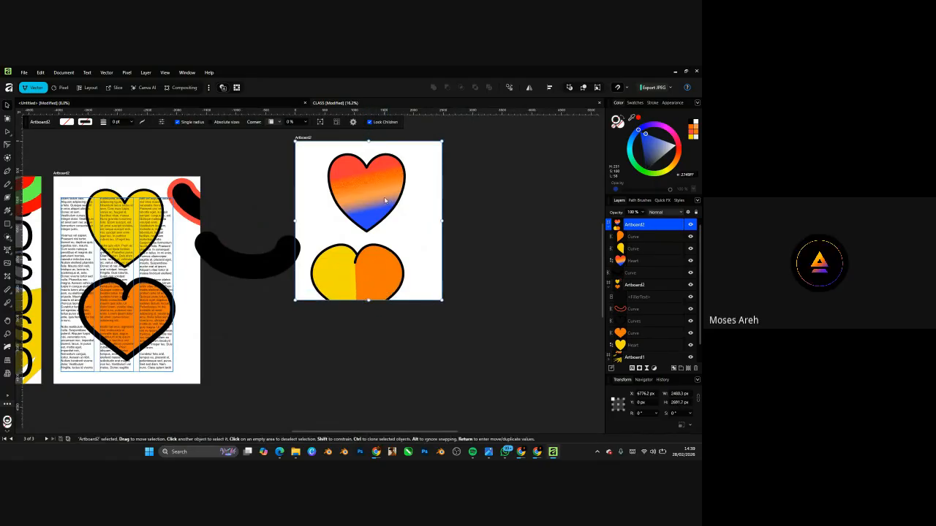
{"action": "scroll", "coordinate": [384, 197], "scroll_direction": "up", "scroll_amount": 3}
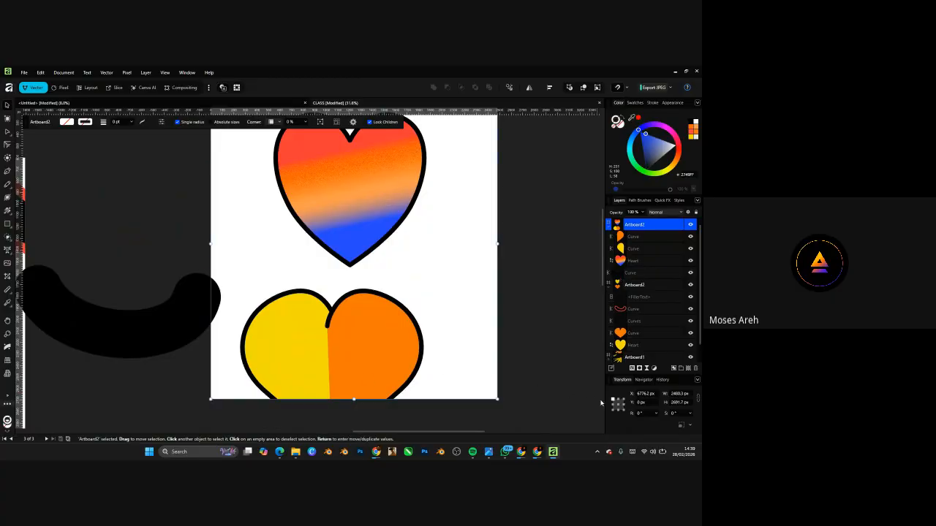
{"action": "scroll", "coordinate": [367, 304], "scroll_direction": "down", "scroll_amount": 2}
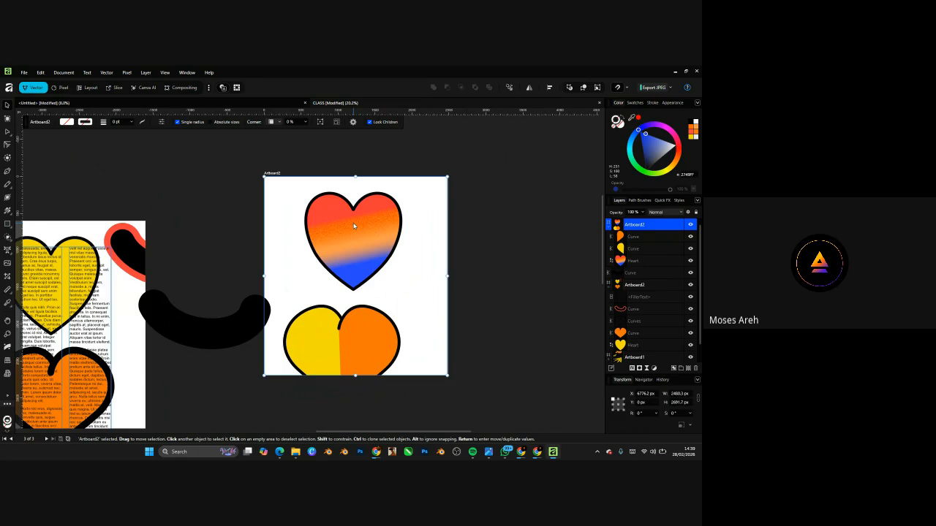
- Set the heart artboard's width and height to 1080 px in the Transform panel
{"action": "left_click", "coordinate": [682, 395]}
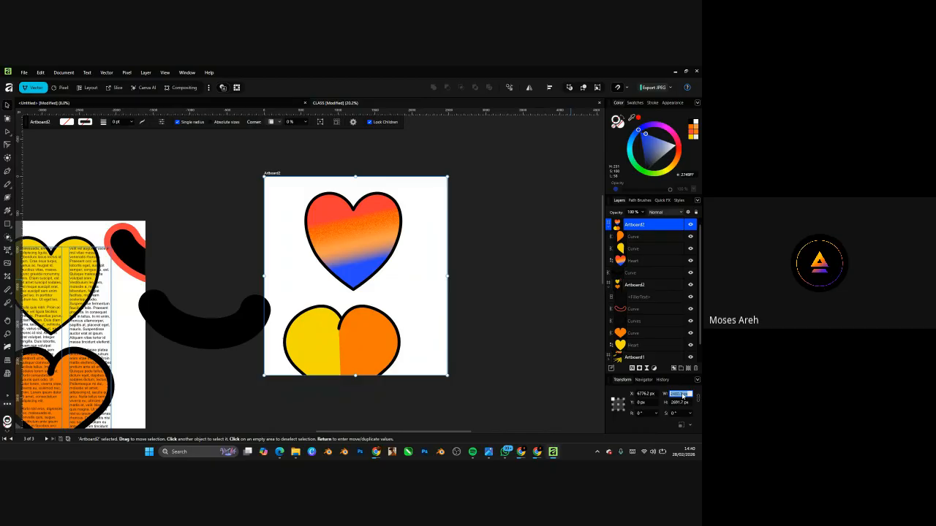
{"action": "type", "text": "1080"}
{"action": "key", "text": "Return"}
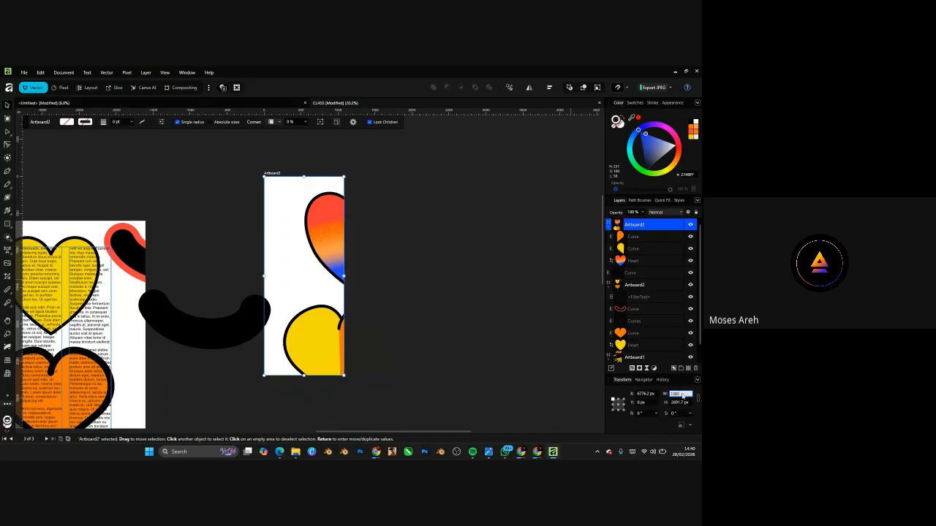
{"action": "left_click", "coordinate": [684, 403]}
{"action": "key", "text": "BackSpace"}
{"action": "key", "text": "Return"}
- Shrink the gradient heart to about 546 × 573 px and centre it in the square
{"action": "left_click", "coordinate": [325, 232]}
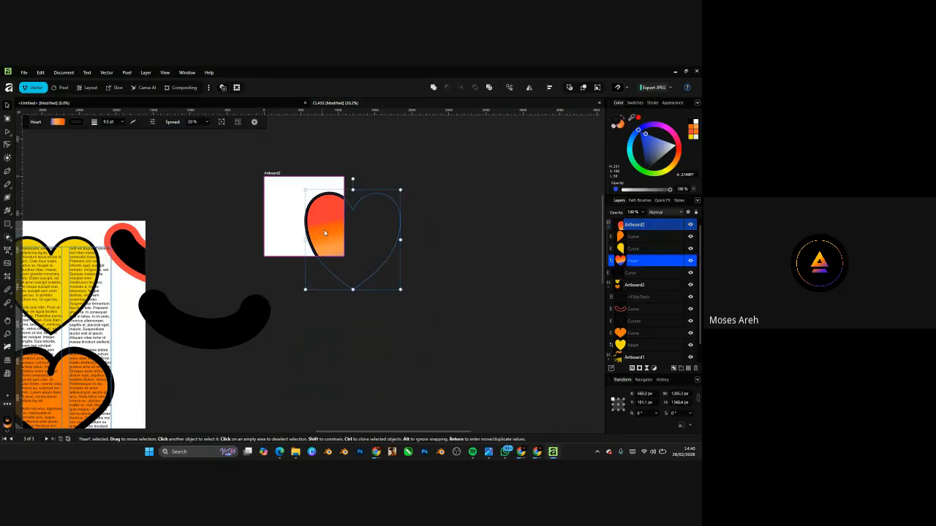
{"action": "left_click_drag", "start_coordinate": [400, 290], "coordinate": [343, 223]}
{"action": "scroll", "coordinate": [327, 213], "scroll_direction": "up", "scroll_amount": 5}
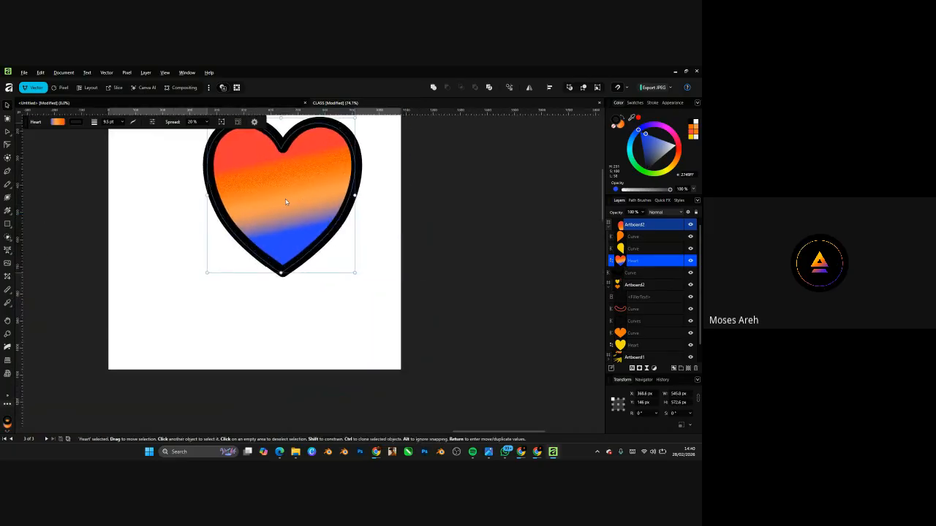
{"action": "left_click_drag", "start_coordinate": [285, 199], "coordinate": [248, 219]}
{"action": "scroll", "coordinate": [349, 303], "scroll_direction": "down", "scroll_amount": 5}
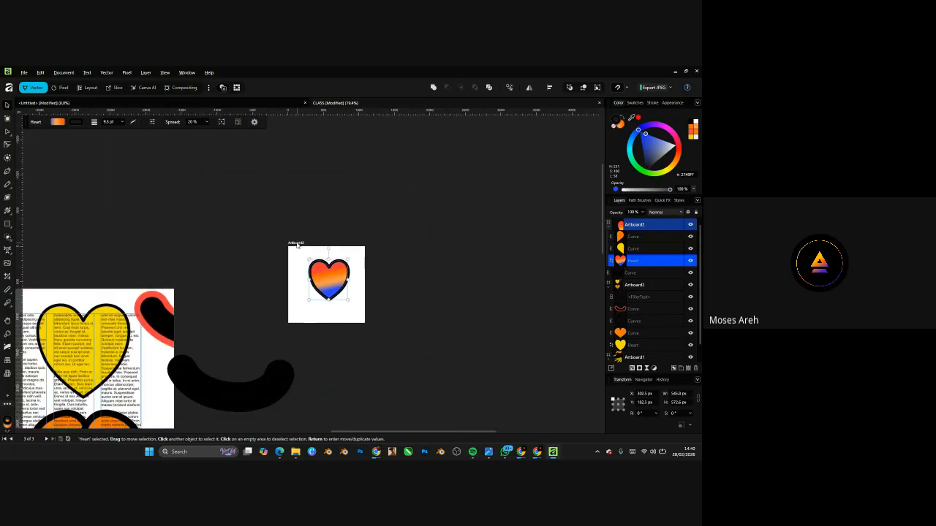
{"action": "left_click", "coordinate": [297, 243]}
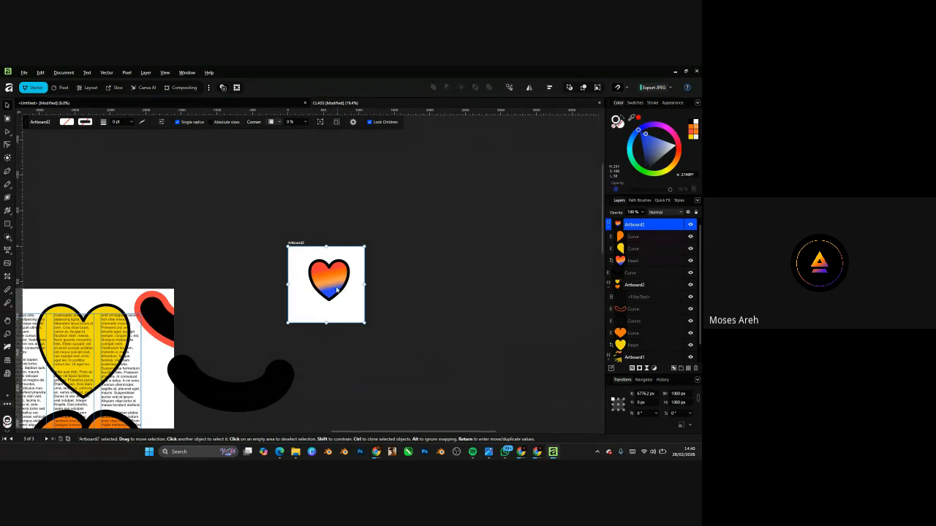
{"action": "left_click_drag", "start_coordinate": [336, 290], "coordinate": [332, 283]}
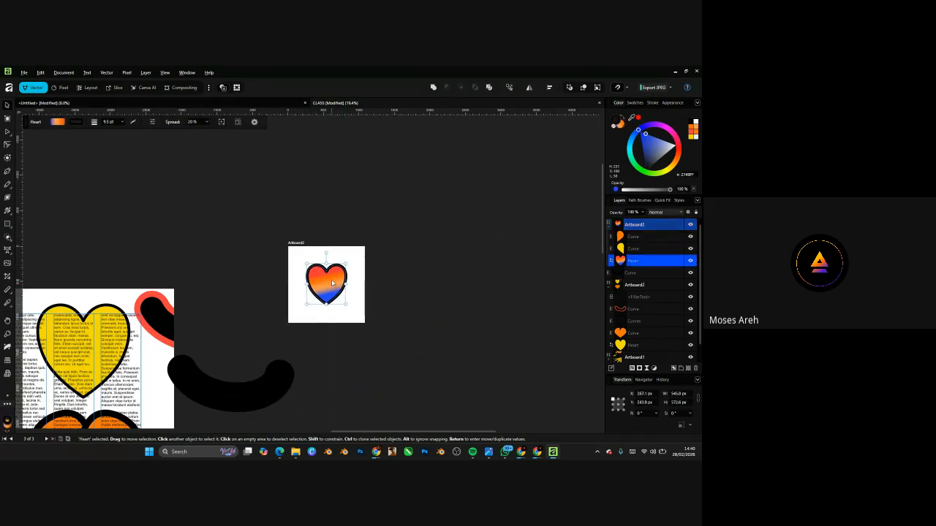
{"action": "scroll", "coordinate": [336, 280], "scroll_direction": "up", "scroll_amount": 5}
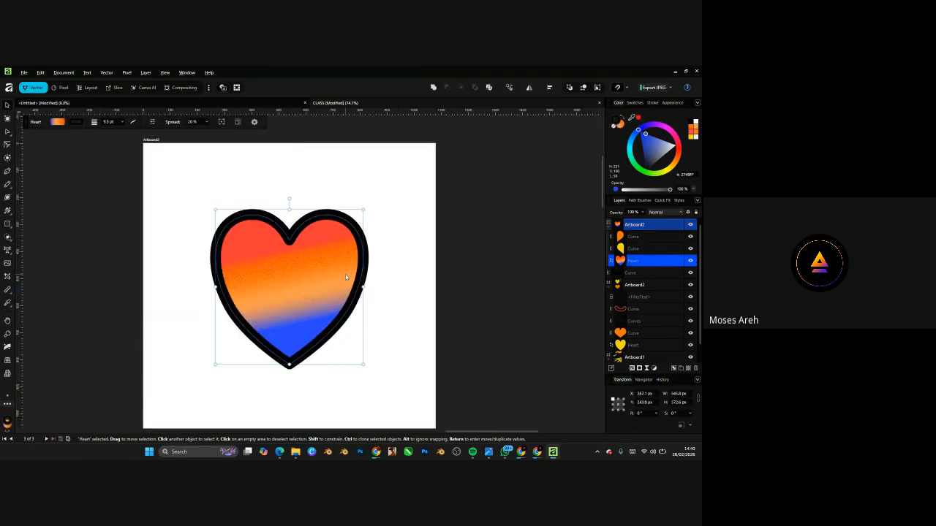
{"action": "scroll", "coordinate": [345, 274], "scroll_direction": "down", "scroll_amount": 2}
{"action": "scroll", "coordinate": [296, 329], "scroll_direction": "down", "scroll_amount": 4}
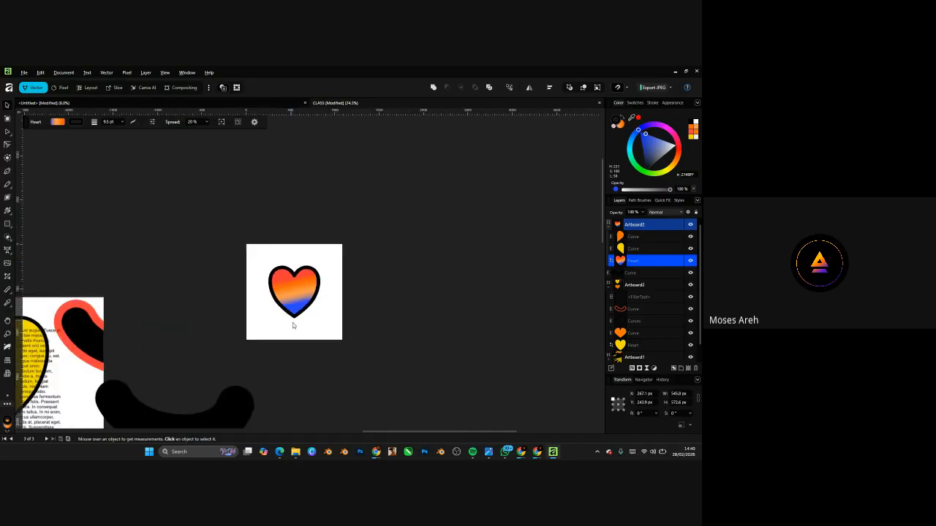
{"action": "left_click", "coordinate": [258, 249]}
{"action": "left_click", "coordinate": [258, 242]}
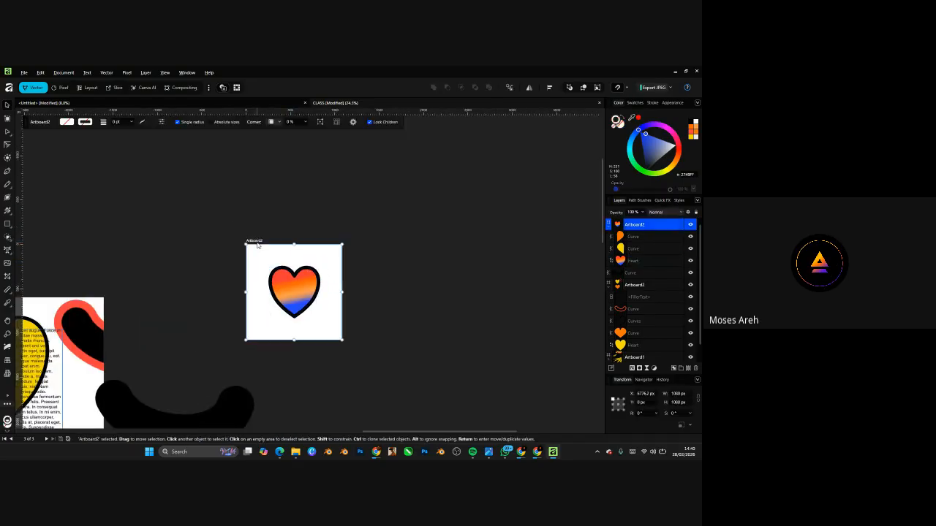
- Duplicate the square artboard to its right and stretch the copy taller
{"action": "left_click_drag", "start_coordinate": [258, 243], "coordinate": [356, 254]}
{"action": "left_click_drag", "start_coordinate": [391, 340], "coordinate": [391, 399]}
{"action": "left_click", "coordinate": [453, 344]}
{"action": "scroll", "coordinate": [410, 318], "scroll_direction": "down", "scroll_amount": 2}
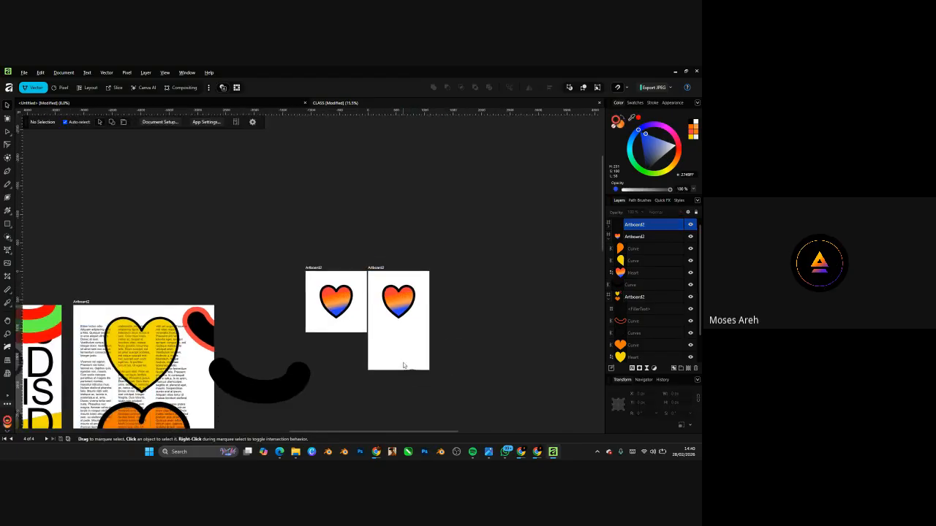
{"action": "left_click", "coordinate": [381, 268]}
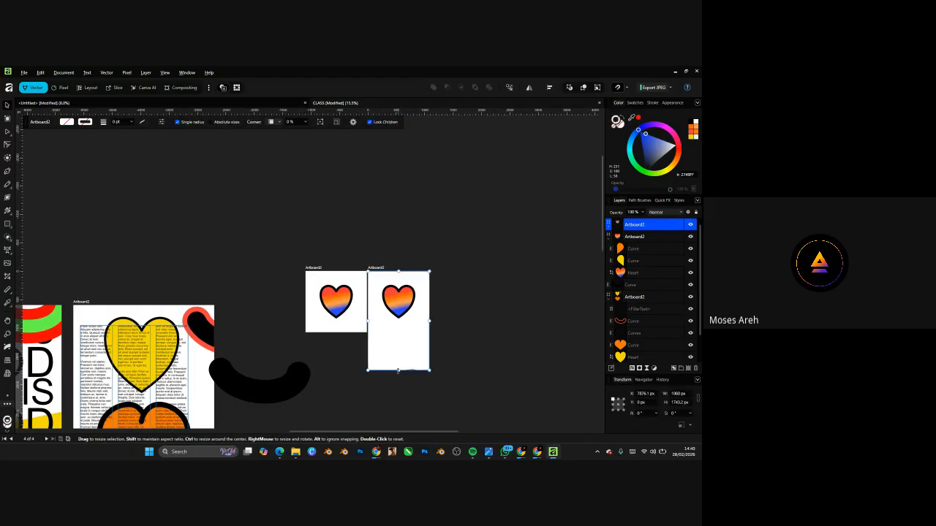
{"action": "left_click_drag", "start_coordinate": [399, 370], "coordinate": [399, 344]}
- Select the taller copied artboard, then save and close the CLASS document
{"action": "left_click", "coordinate": [441, 327]}
{"action": "scroll", "coordinate": [441, 328], "scroll_direction": "up", "scroll_amount": 5}
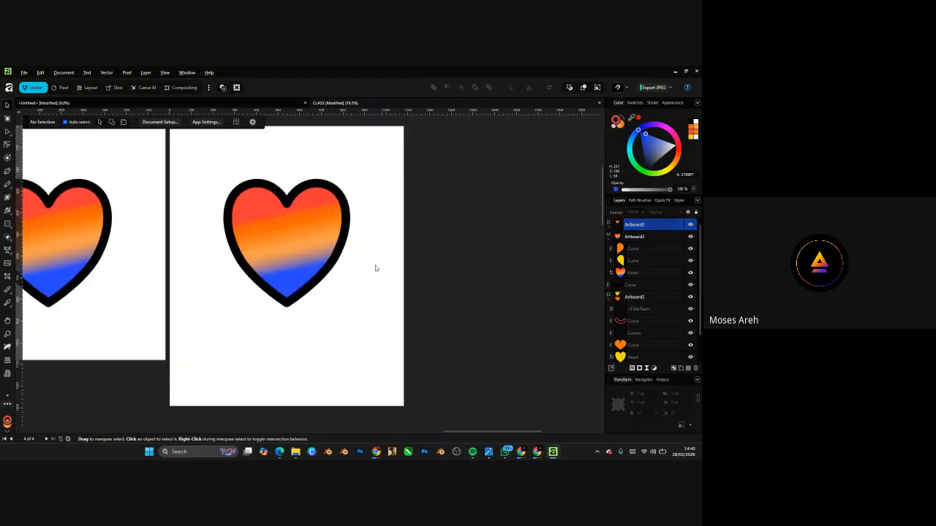
{"action": "scroll", "coordinate": [376, 267], "scroll_direction": "down", "scroll_amount": 4}
{"action": "left_click", "coordinate": [305, 249]}
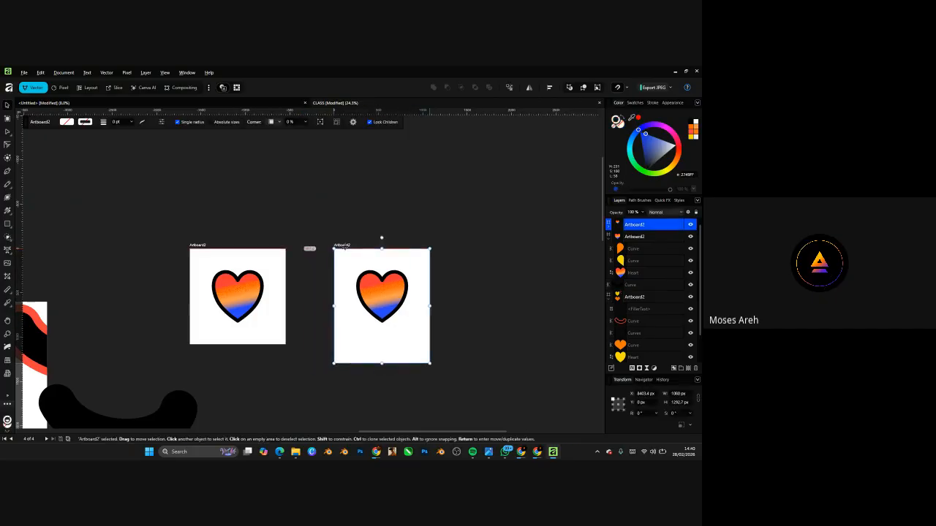
{"action": "scroll", "coordinate": [410, 267], "scroll_direction": "up", "scroll_amount": 4}
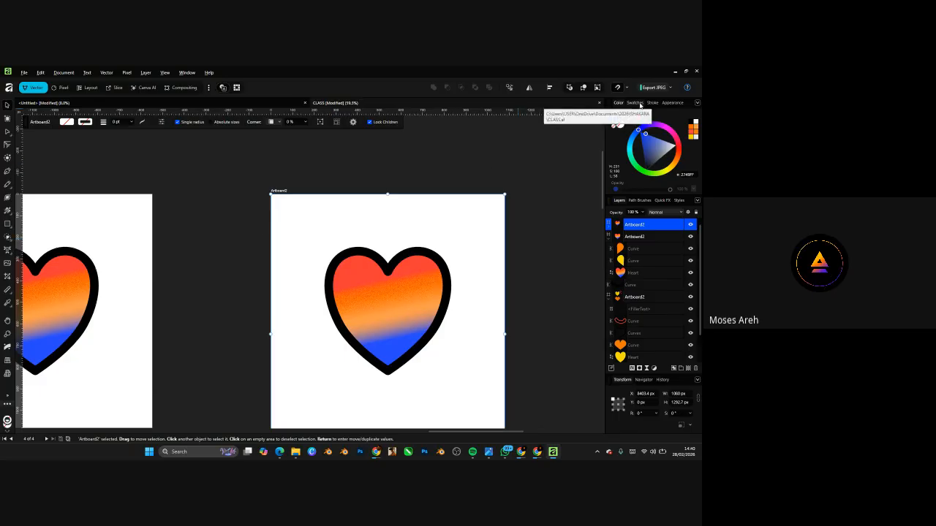
{"action": "key", "text": "ctrl+s"}
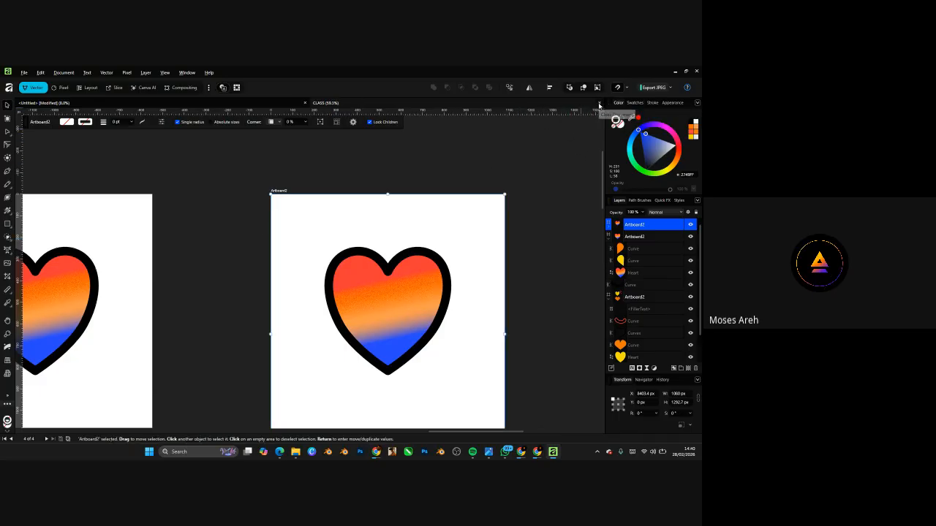
{"action": "left_click", "coordinate": [599, 103]}
- Bring the Chrome Google Meet window forward from the taskbar, with in-call messages showing
{"action": "left_click", "coordinate": [521, 452]}
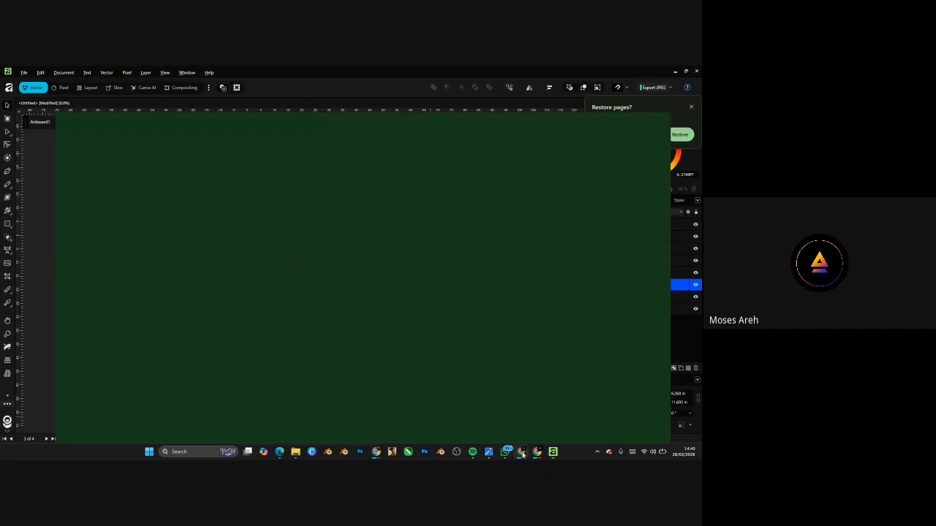
{"action": "left_click", "coordinate": [522, 452]}
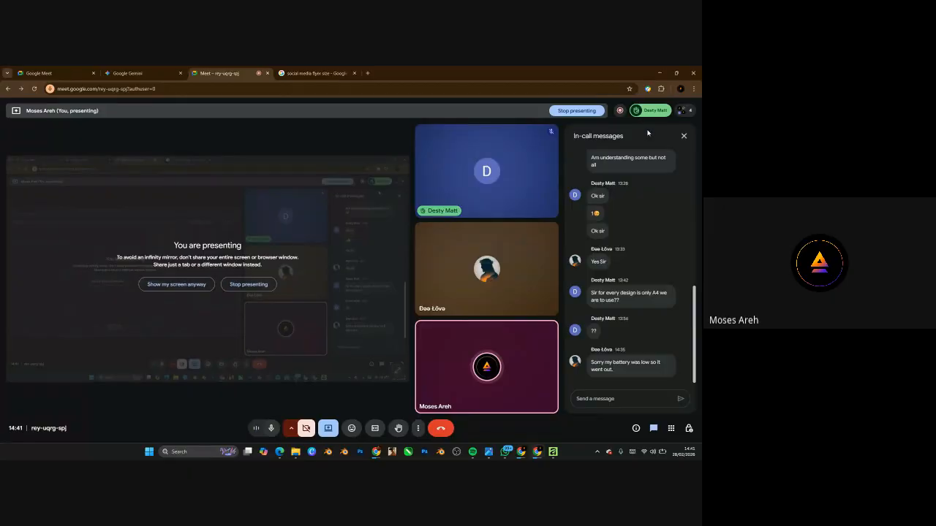
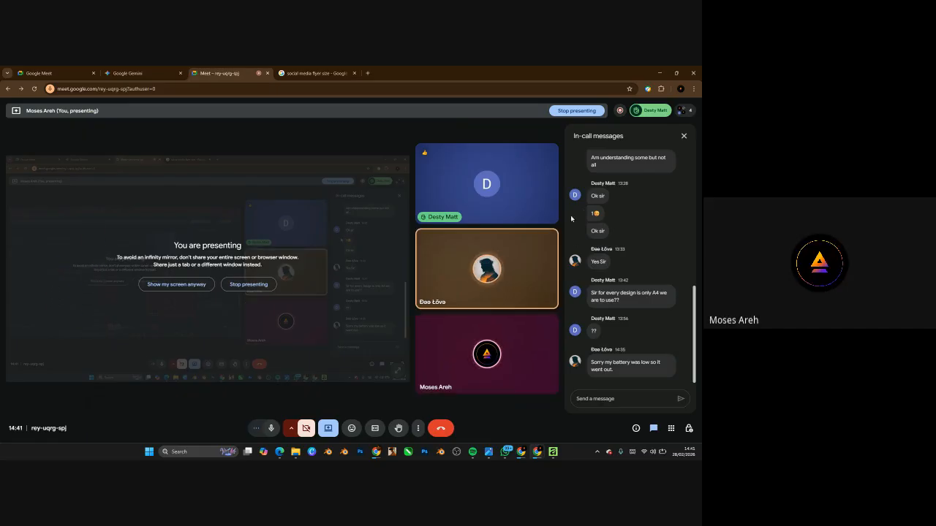
- Minimize the Meet call and the Chrome new-tab window to reveal the GOD IS GOOD artboards
{"action": "left_click", "coordinate": [662, 74]}
{"action": "left_click", "coordinate": [661, 73]}
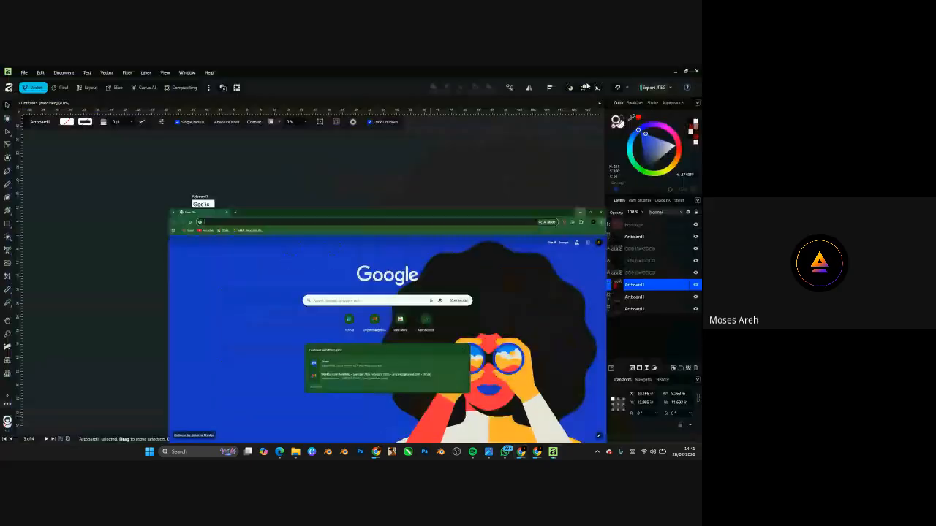
{"action": "scroll", "coordinate": [225, 242], "scroll_direction": "up", "scroll_amount": 4}
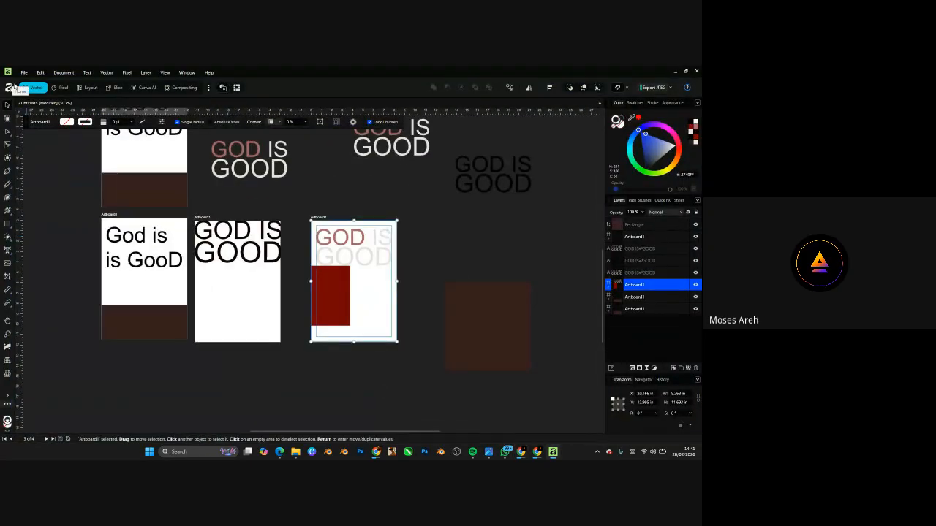
- Open FLYER.af from Recent Documents on the Welcome home screen
{"action": "left_click", "coordinate": [9, 87]}
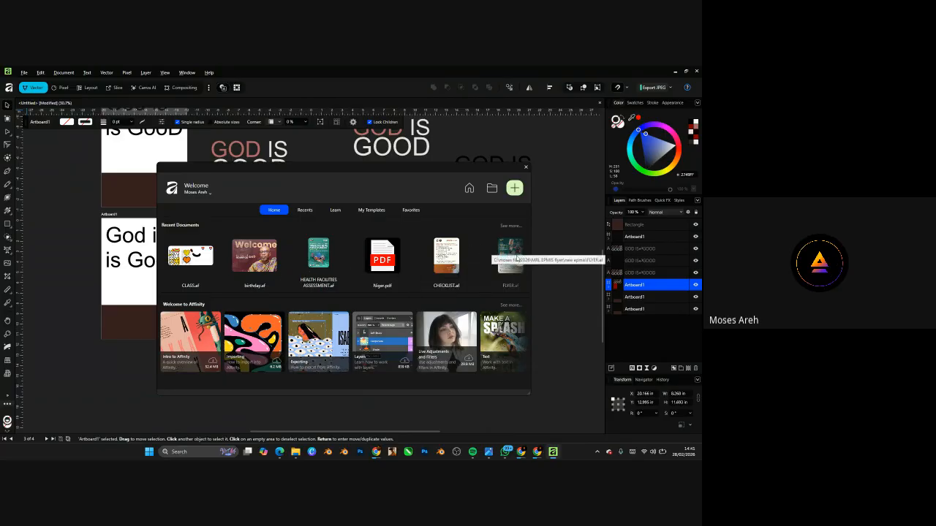
{"action": "left_click", "coordinate": [513, 254]}
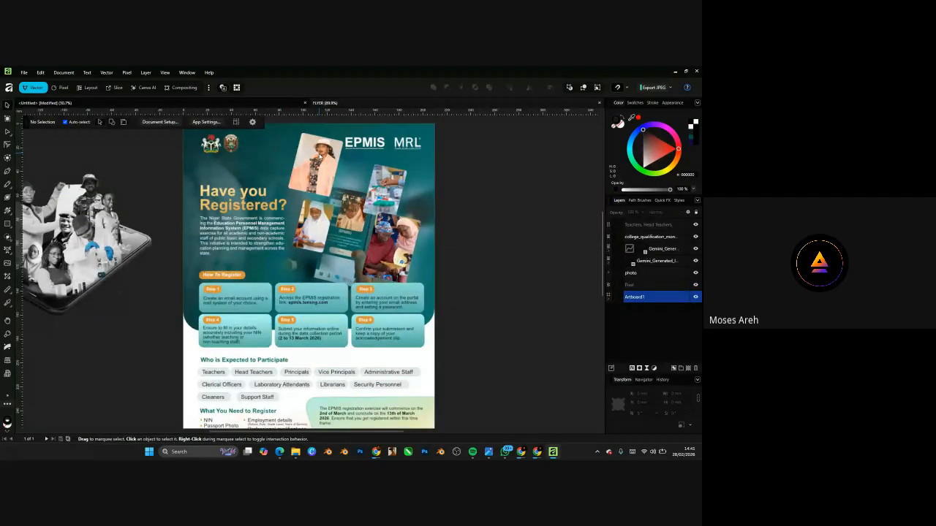
{"action": "scroll", "coordinate": [320, 156], "scroll_direction": "up", "scroll_amount": 2}
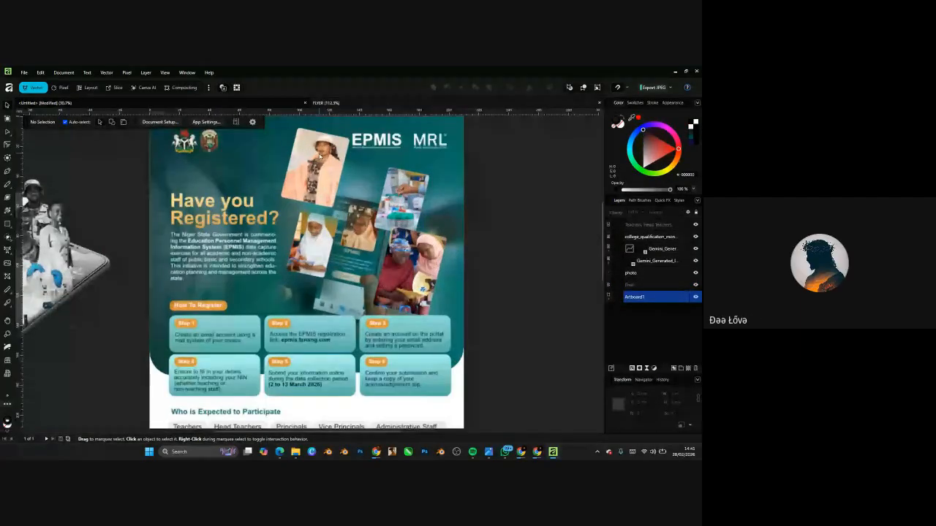
{"action": "scroll", "coordinate": [348, 248], "scroll_direction": "down", "scroll_amount": 3}
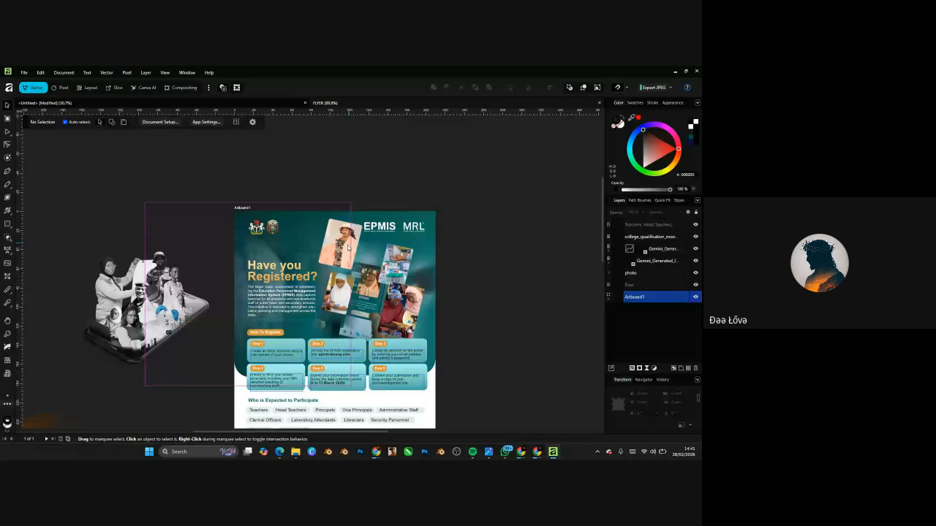
{"action": "scroll", "coordinate": [349, 248], "scroll_direction": "up", "scroll_amount": 3}
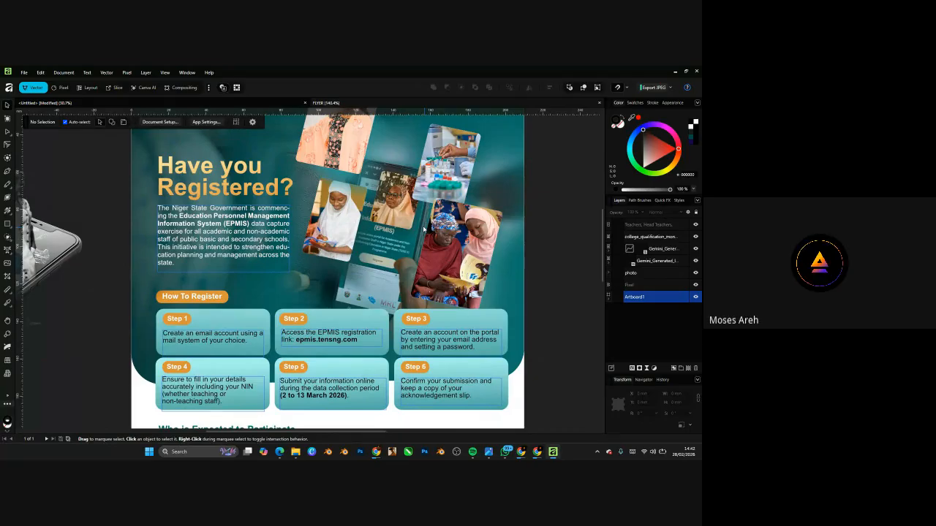
{"action": "left_click", "coordinate": [322, 249]}
{"action": "scroll", "coordinate": [322, 248], "scroll_direction": "down", "scroll_amount": 4}
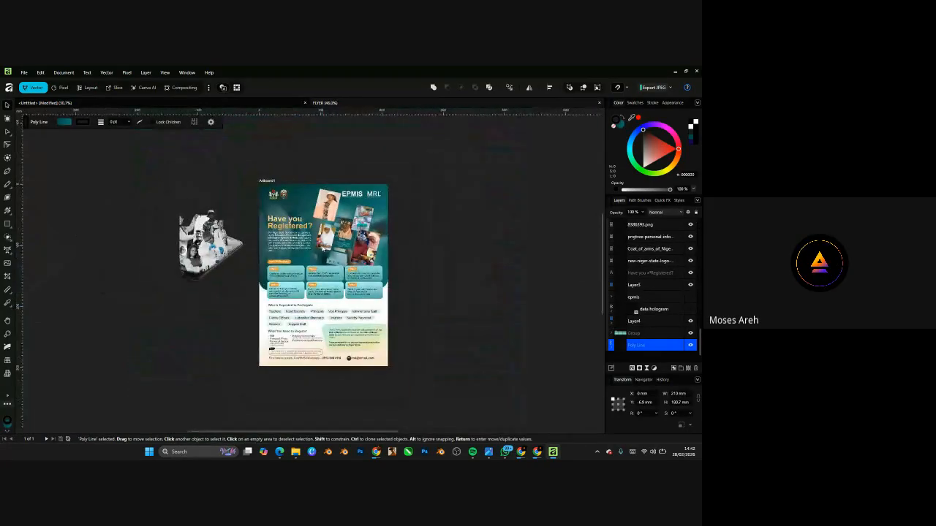
{"action": "scroll", "coordinate": [322, 234], "scroll_direction": "down", "scroll_amount": 1}
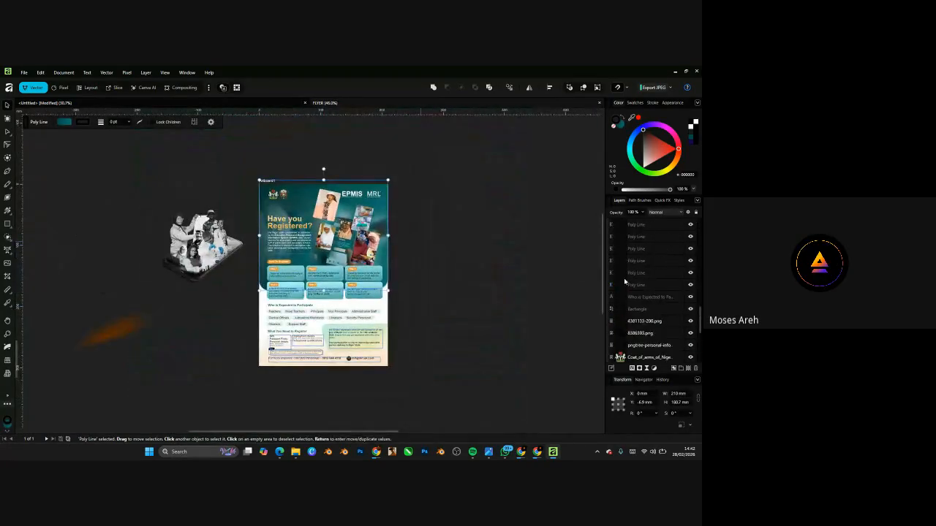
- Switch the flyer to the Pixel persona and select the group under Artboard1
{"action": "left_click", "coordinate": [65, 90]}
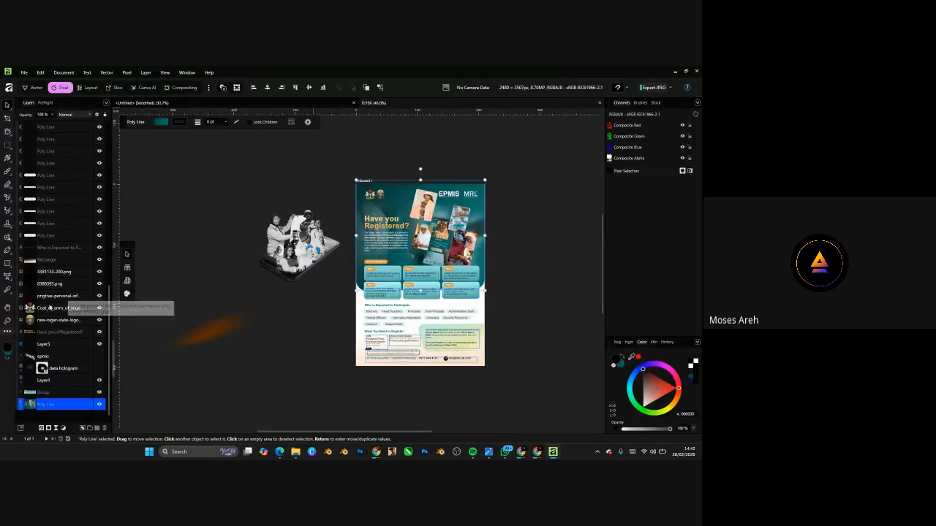
{"action": "scroll", "coordinate": [48, 269], "scroll_direction": "up", "scroll_amount": 10}
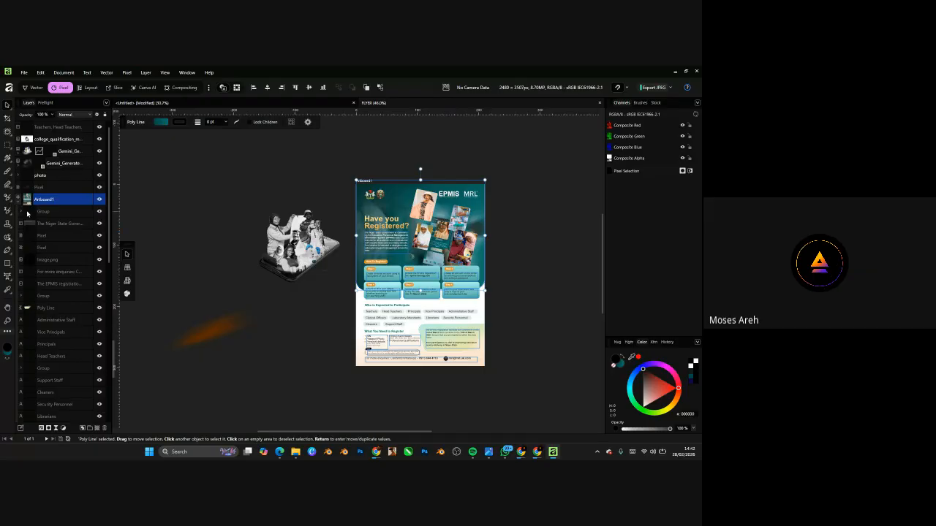
{"action": "left_click", "coordinate": [66, 211]}
- Select a Poly Line layer and zoom in on the flyer's step boxes
{"action": "scroll", "coordinate": [51, 293], "scroll_direction": "down", "scroll_amount": 4}
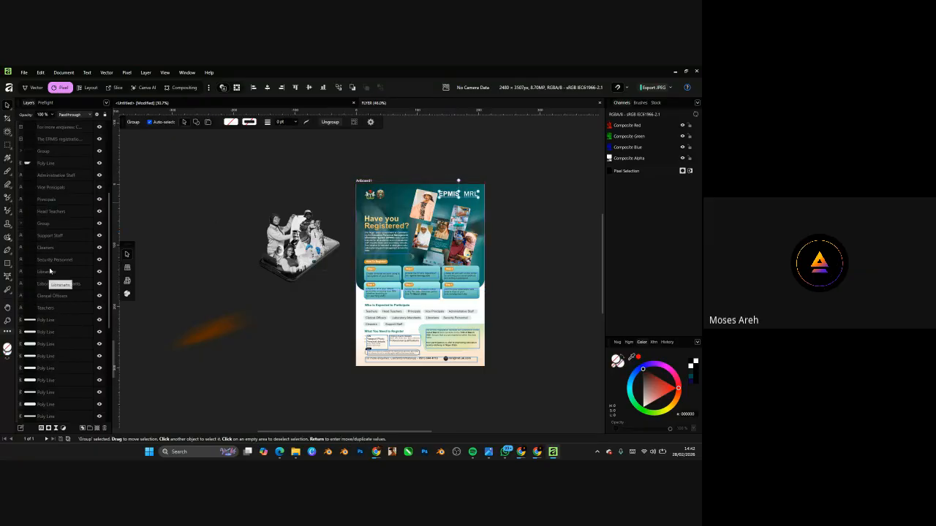
{"action": "left_click", "coordinate": [55, 332]}
{"action": "scroll", "coordinate": [473, 302], "scroll_direction": "up", "scroll_amount": 5}
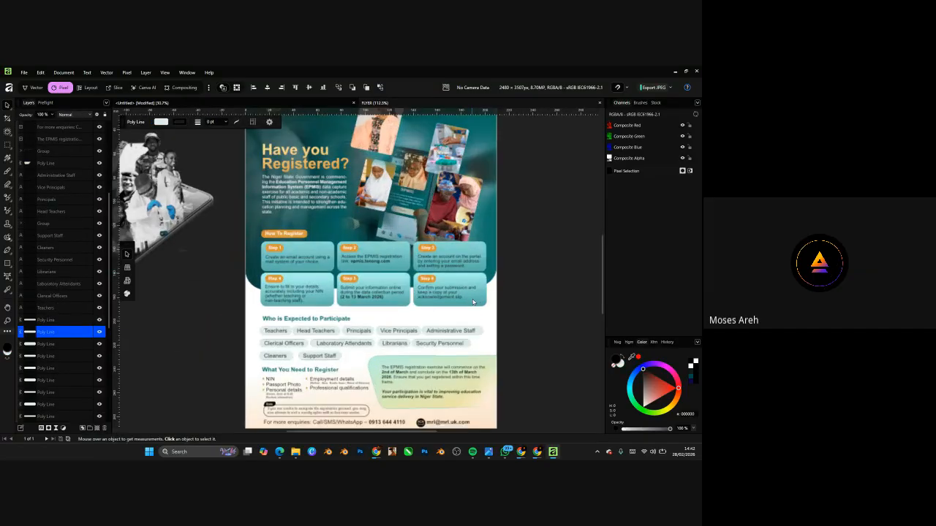
{"action": "scroll", "coordinate": [474, 302], "scroll_direction": "up", "scroll_amount": 4}
{"action": "scroll", "coordinate": [229, 368], "scroll_direction": "up", "scroll_amount": 2}
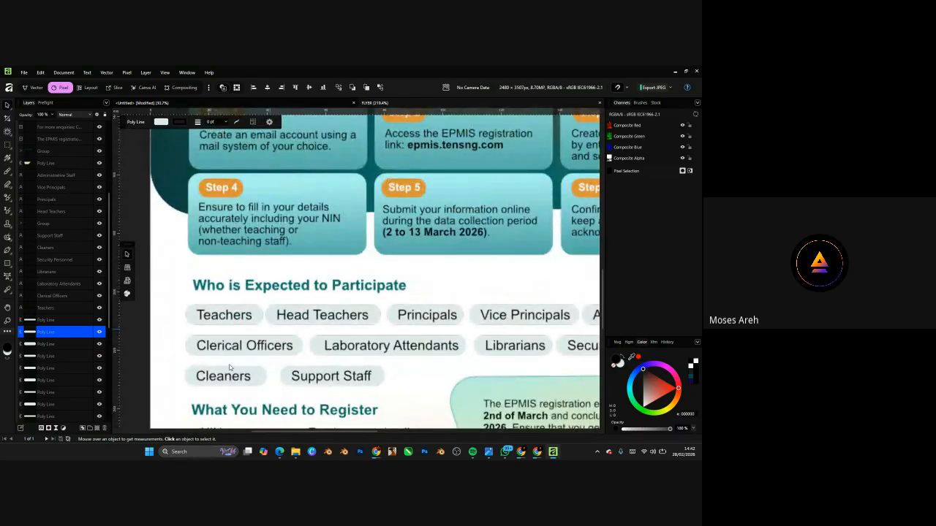
{"action": "scroll", "coordinate": [229, 368], "scroll_direction": "down", "scroll_amount": 8}
{"action": "scroll", "coordinate": [283, 176], "scroll_direction": "up", "scroll_amount": 8}
{"action": "scroll", "coordinate": [284, 175], "scroll_direction": "up", "scroll_amount": 1}
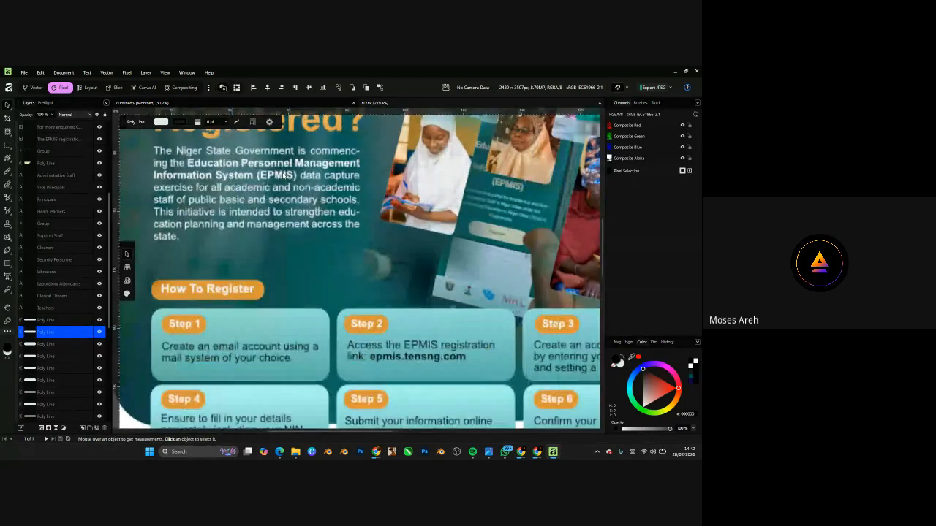
{"action": "double_click", "coordinate": [284, 176]}
{"action": "scroll", "coordinate": [285, 190], "scroll_direction": "down", "scroll_amount": 4}
{"action": "scroll", "coordinate": [289, 253], "scroll_direction": "up", "scroll_amount": 4}
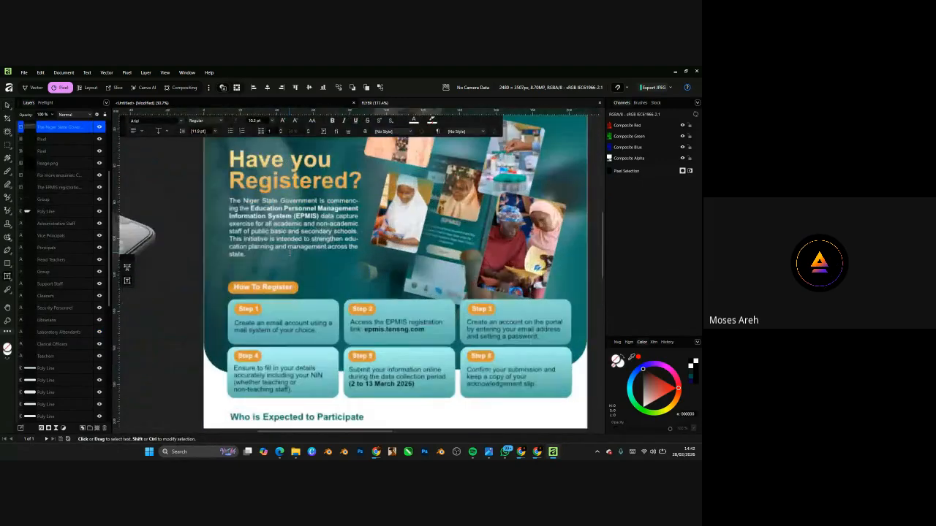
{"action": "scroll", "coordinate": [289, 253], "scroll_direction": "up", "scroll_amount": 1}
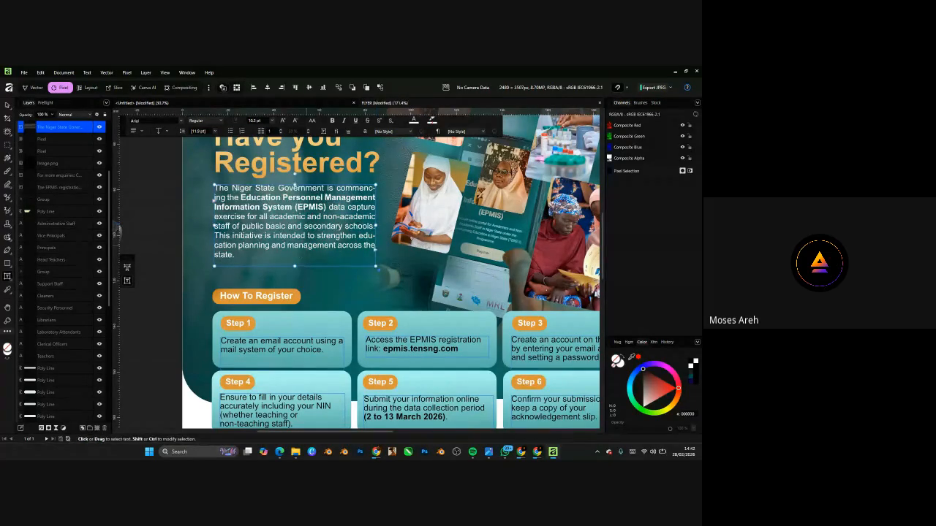
{"action": "scroll", "coordinate": [308, 245], "scroll_direction": "down", "scroll_amount": 4}
{"action": "scroll", "coordinate": [308, 244], "scroll_direction": "up", "scroll_amount": 2}
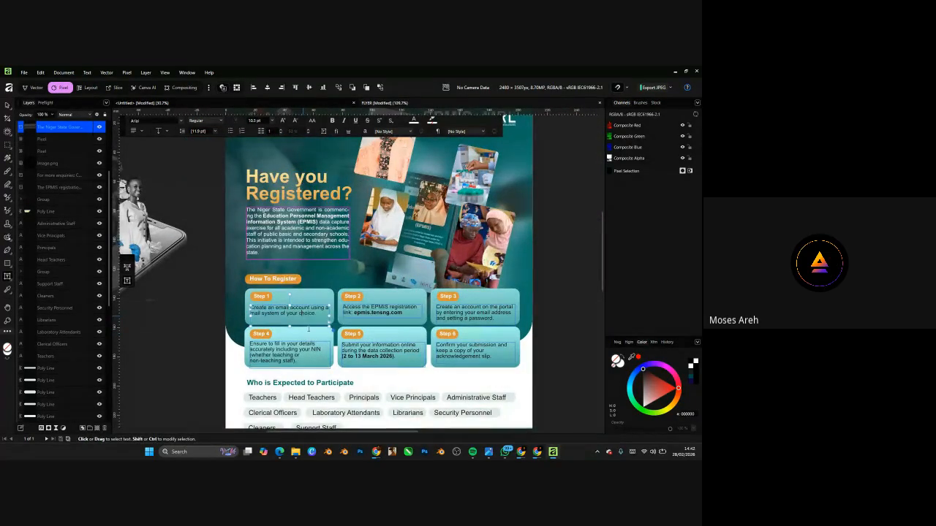
{"action": "scroll", "coordinate": [305, 329], "scroll_direction": "up", "scroll_amount": 3}
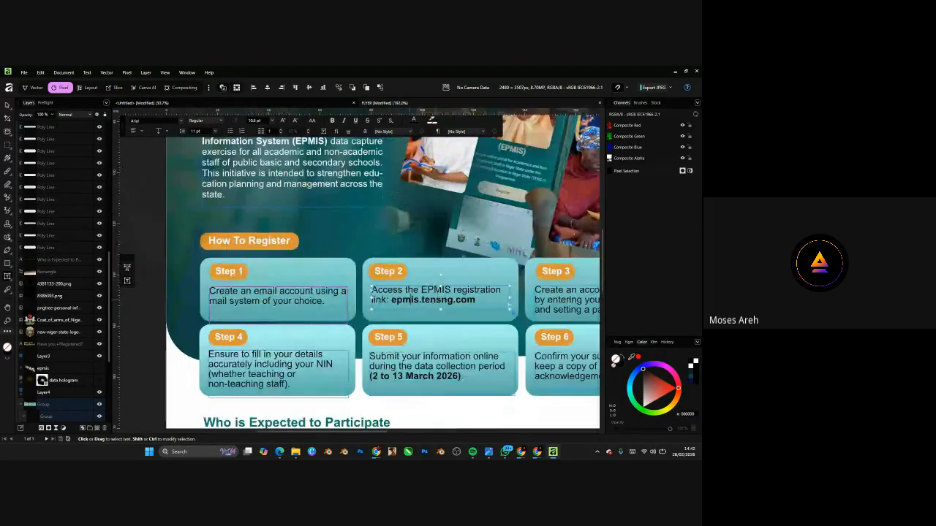
{"action": "left_click", "coordinate": [411, 300]}
{"action": "scroll", "coordinate": [381, 284], "scroll_direction": "down", "scroll_amount": 2}
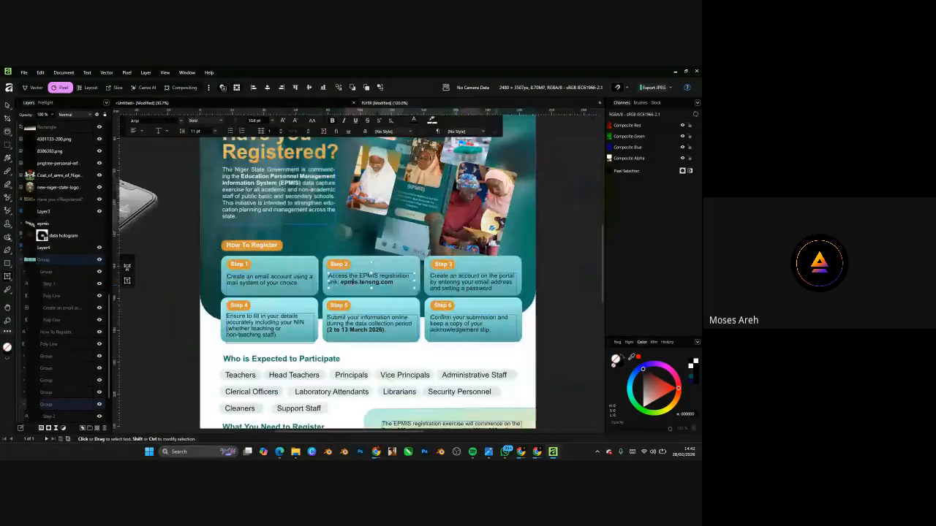
{"action": "left_click", "coordinate": [516, 287]}
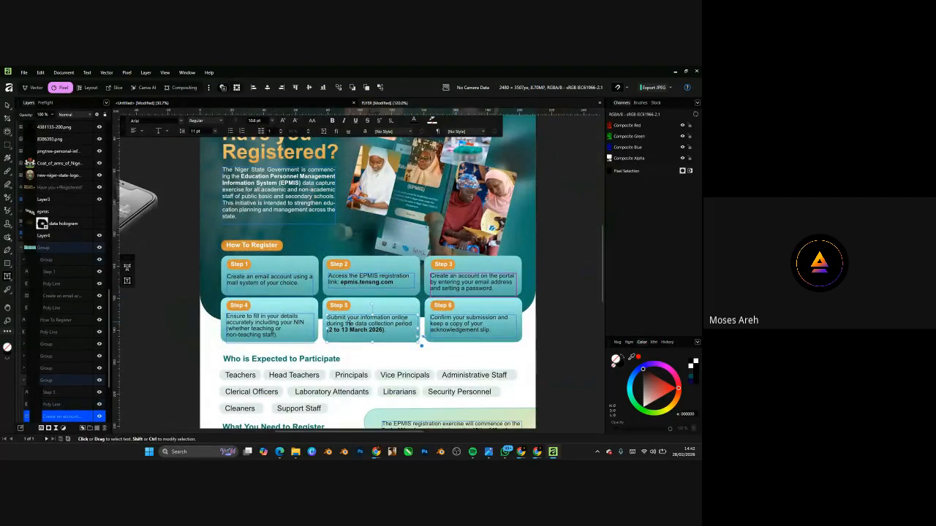
{"action": "left_click", "coordinate": [349, 324]}
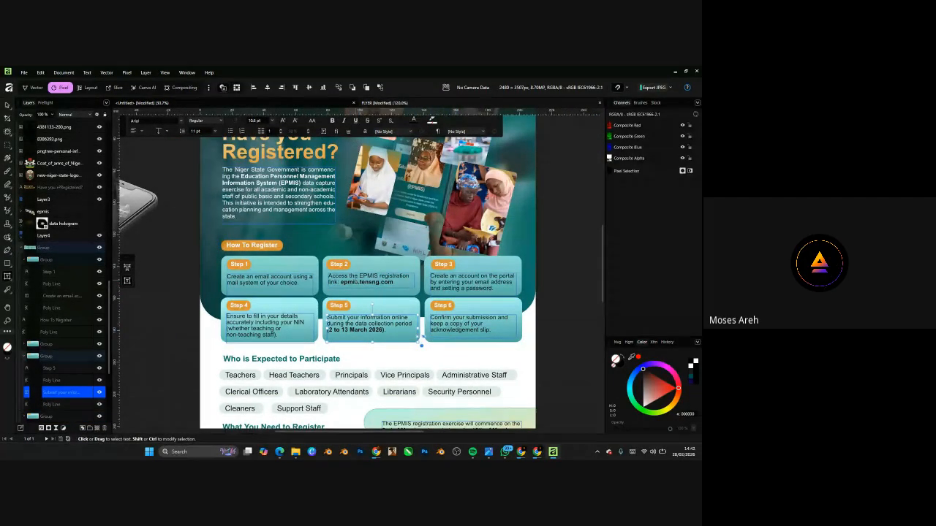
{"action": "left_click", "coordinate": [237, 265]}
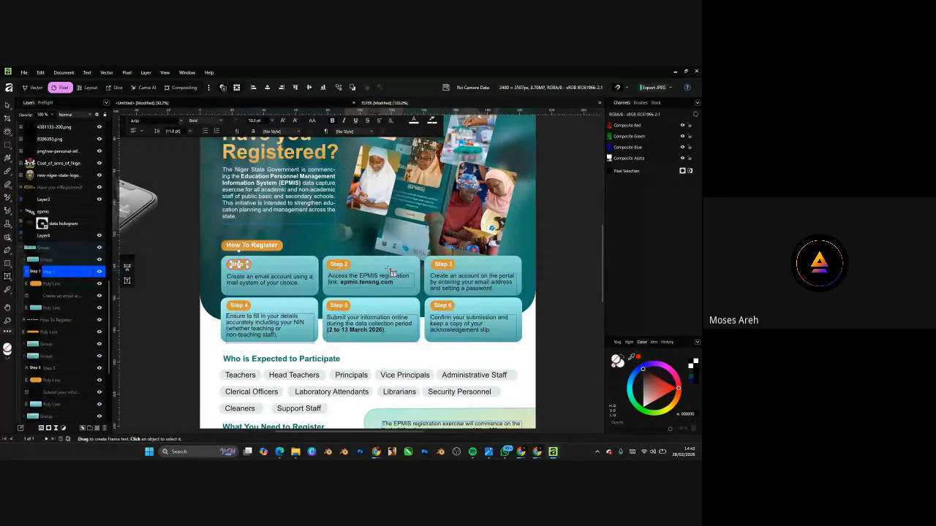
{"action": "left_click", "coordinate": [338, 264]}
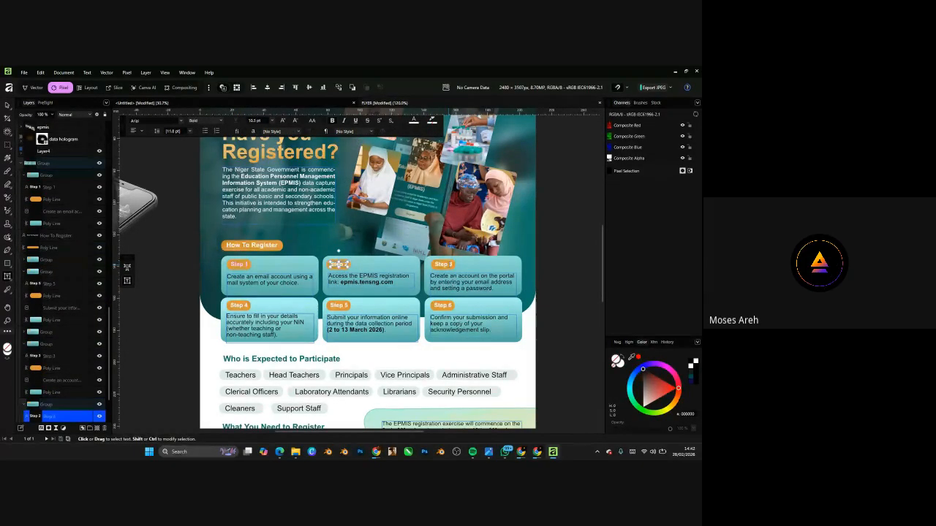
{"action": "left_click", "coordinate": [238, 305]}
{"action": "scroll", "coordinate": [292, 245], "scroll_direction": "down", "scroll_amount": 5}
{"action": "scroll", "coordinate": [286, 290], "scroll_direction": "up", "scroll_amount": 6}
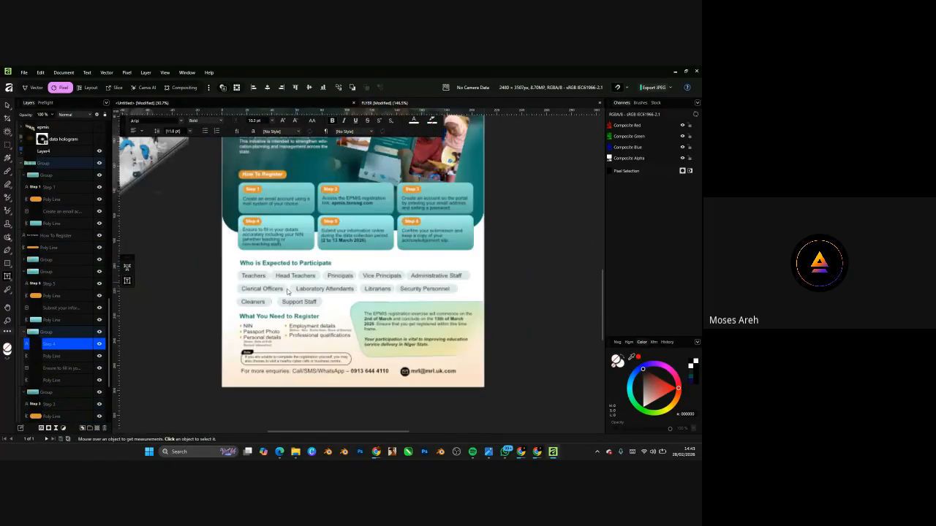
{"action": "left_click", "coordinate": [294, 249]}
{"action": "left_click", "coordinate": [296, 268]}
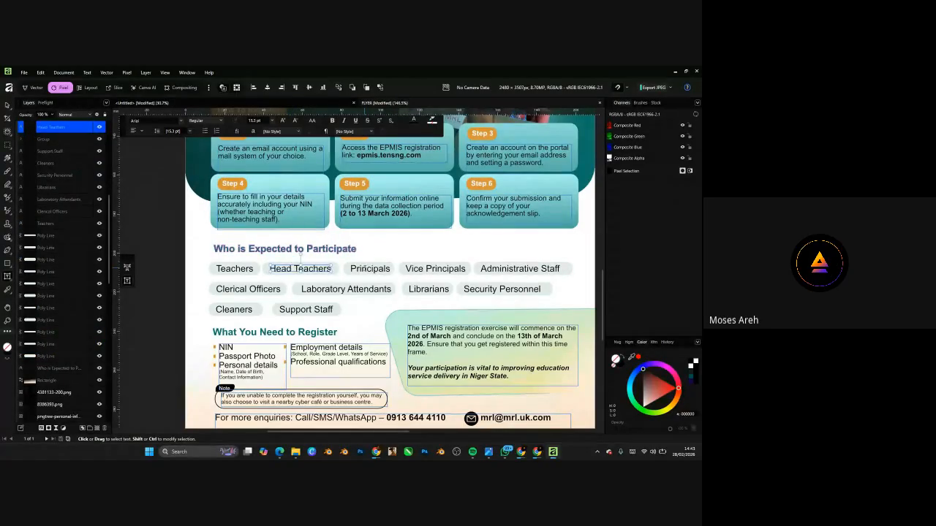
{"action": "left_click", "coordinate": [370, 269]}
{"action": "left_click", "coordinate": [450, 337]}
{"action": "scroll", "coordinate": [451, 336], "scroll_direction": "down", "scroll_amount": 4}
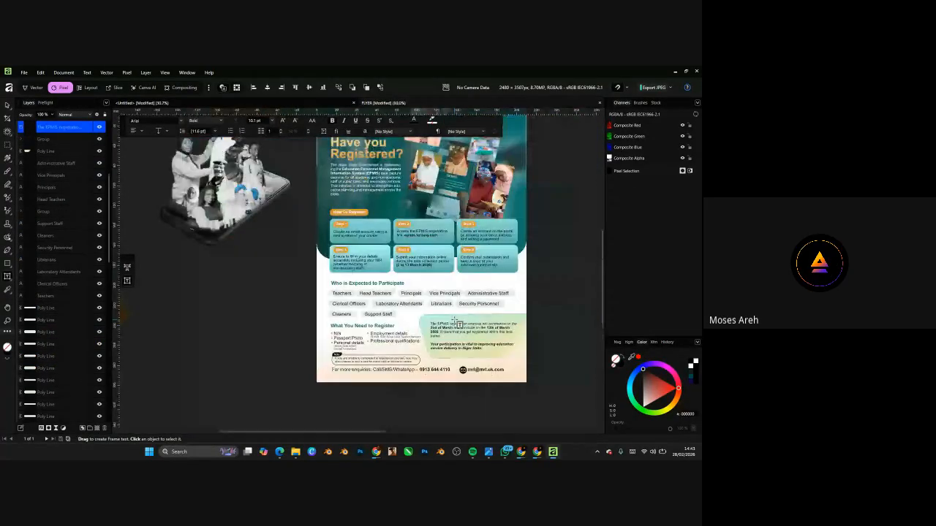
{"action": "scroll", "coordinate": [452, 336], "scroll_direction": "up", "scroll_amount": 5}
{"action": "left_click", "coordinate": [310, 345]}
{"action": "scroll", "coordinate": [317, 305], "scroll_direction": "down", "scroll_amount": 4}
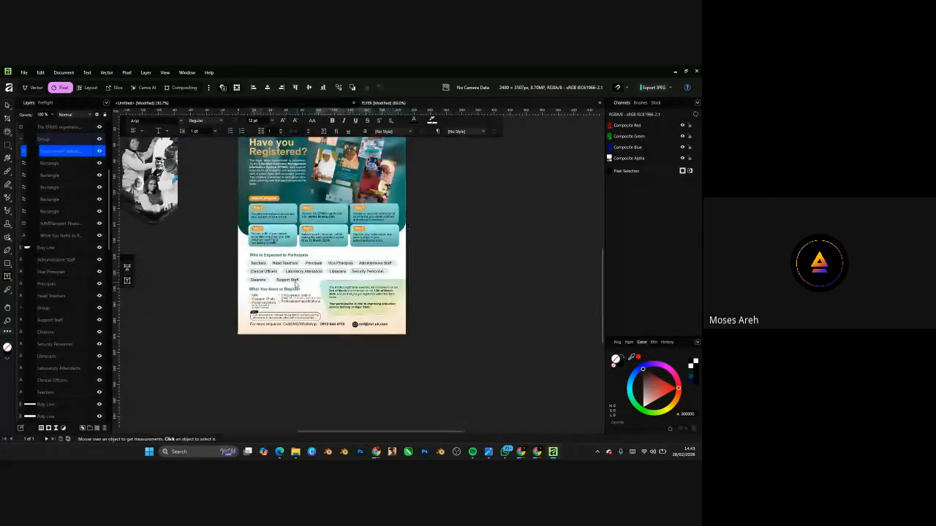
{"action": "scroll", "coordinate": [317, 304], "scroll_direction": "up", "scroll_amount": 3}
{"action": "left_click", "coordinate": [319, 333]}
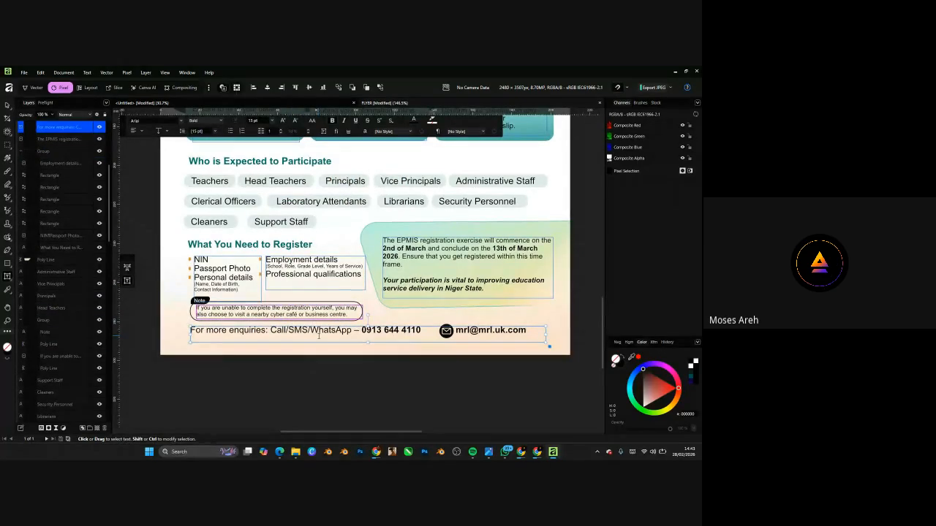
{"action": "scroll", "coordinate": [333, 368], "scroll_direction": "down", "scroll_amount": 4}
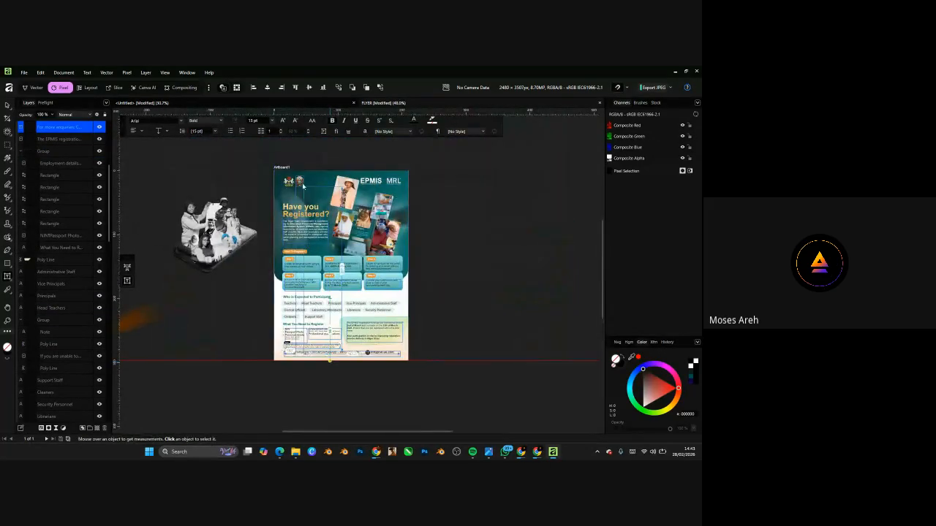
{"action": "scroll", "coordinate": [338, 183], "scroll_direction": "up", "scroll_amount": 2}
{"action": "scroll", "coordinate": [339, 185], "scroll_direction": "up", "scroll_amount": 1}
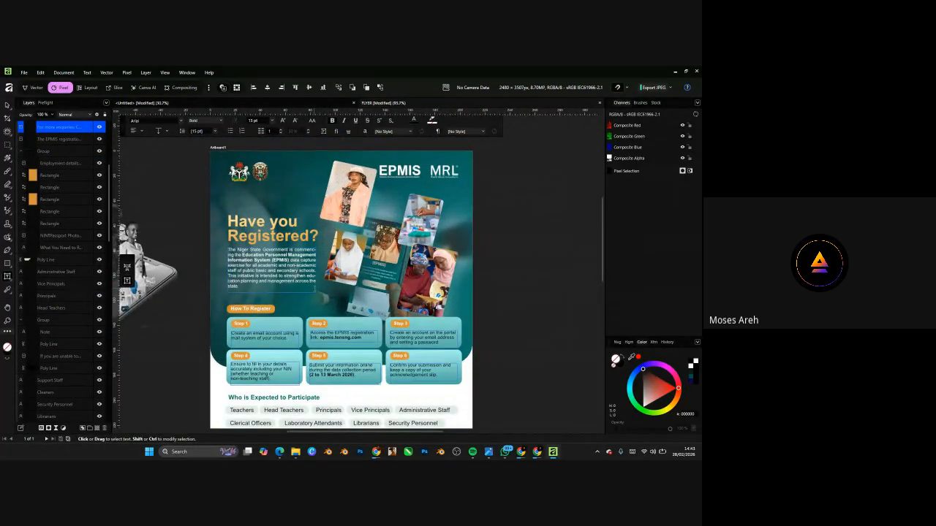
{"action": "scroll", "coordinate": [49, 241], "scroll_direction": "down", "scroll_amount": 6}
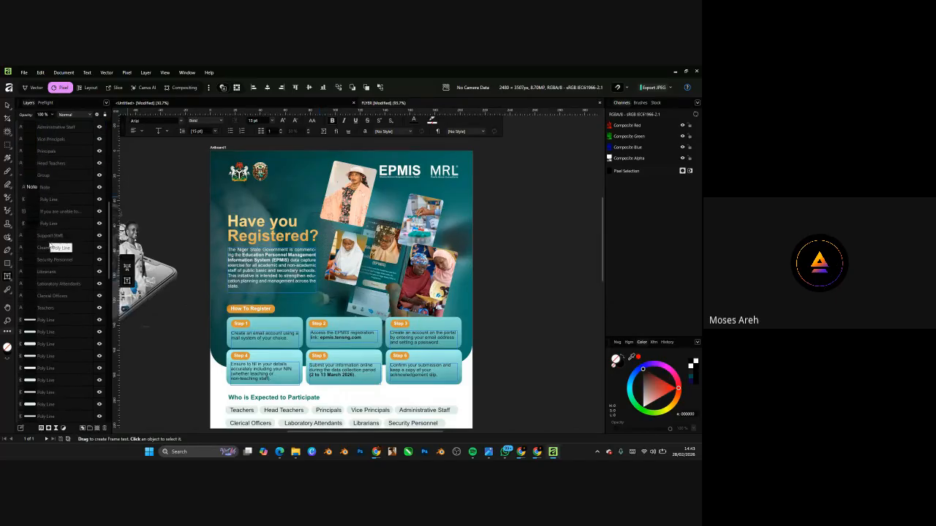
{"action": "scroll", "coordinate": [50, 242], "scroll_direction": "down", "scroll_amount": 3}
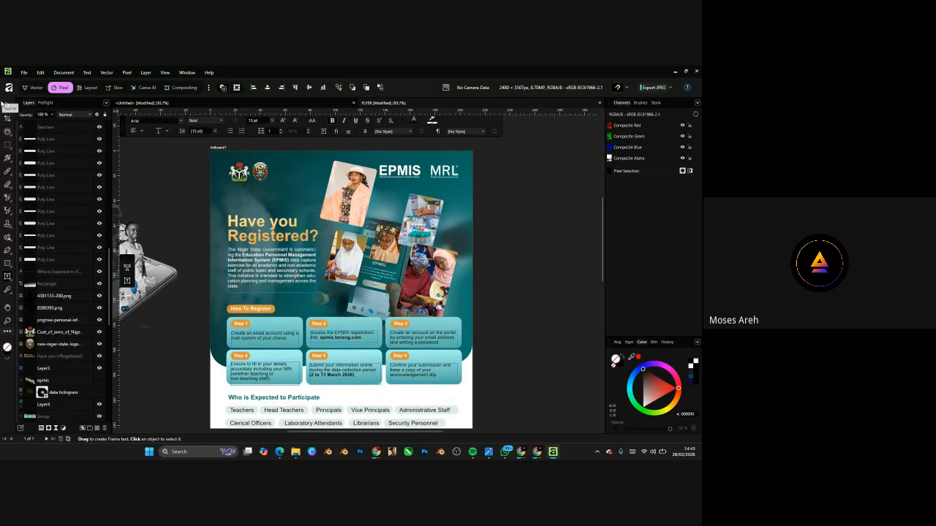
- Select the How To Register steps, the Step 1 group, and the 'Have you Registered?' headline
{"action": "key", "text": "v"}
{"action": "left_click", "coordinate": [259, 327]}
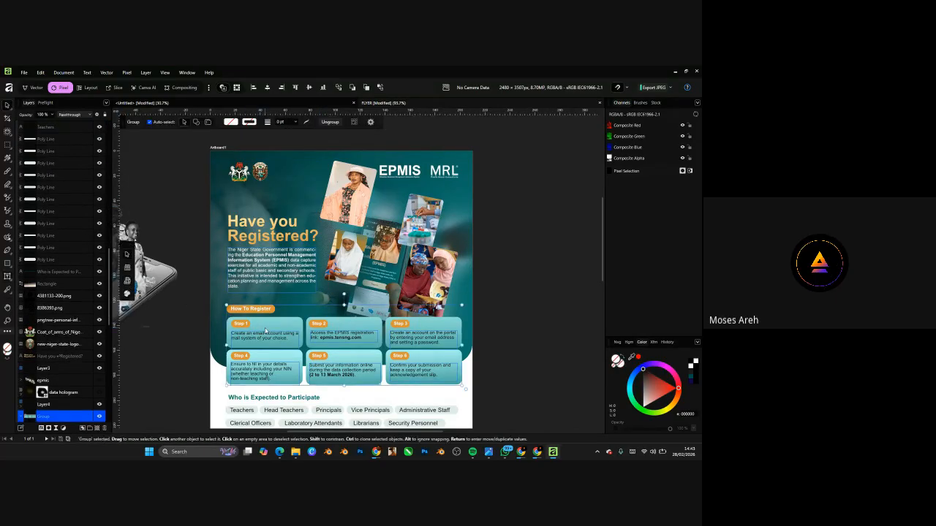
{"action": "double_click", "coordinate": [265, 331]}
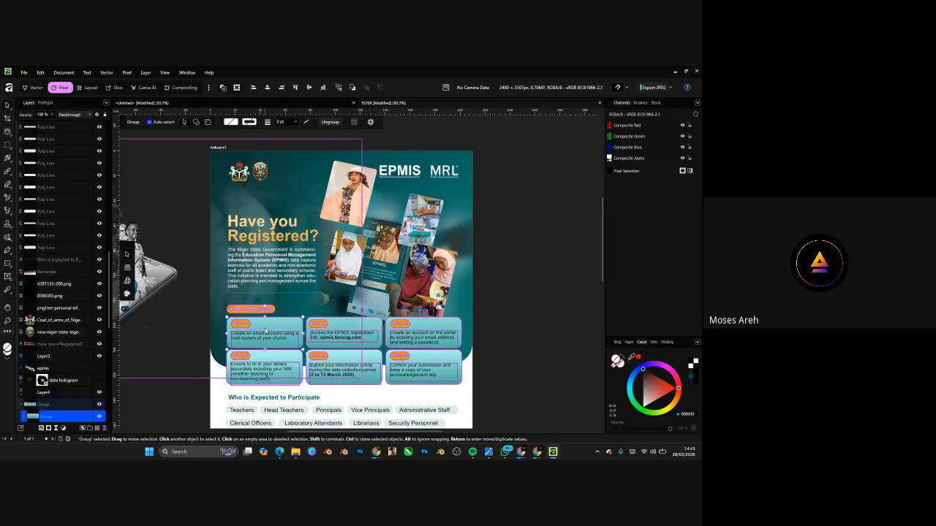
{"action": "left_click", "coordinate": [11, 159]}
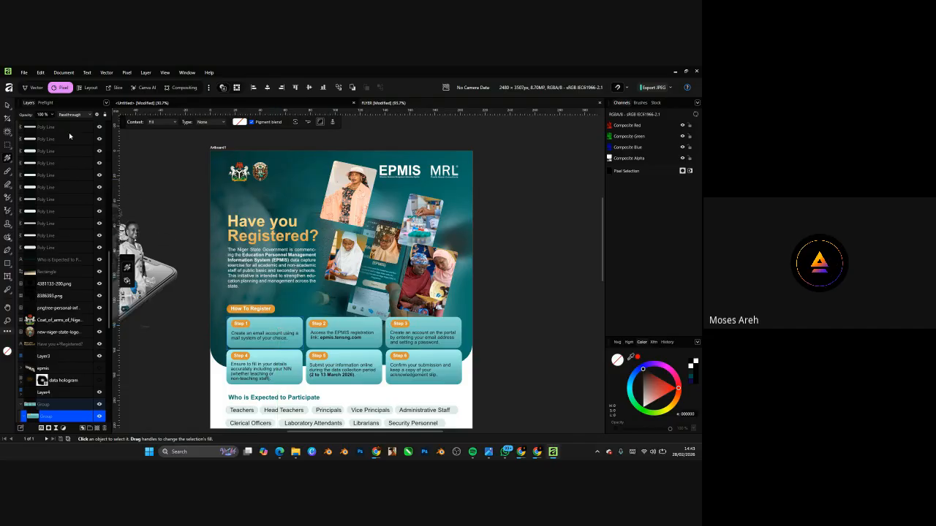
{"action": "left_click", "coordinate": [7, 104]}
{"action": "left_click", "coordinate": [272, 227]}
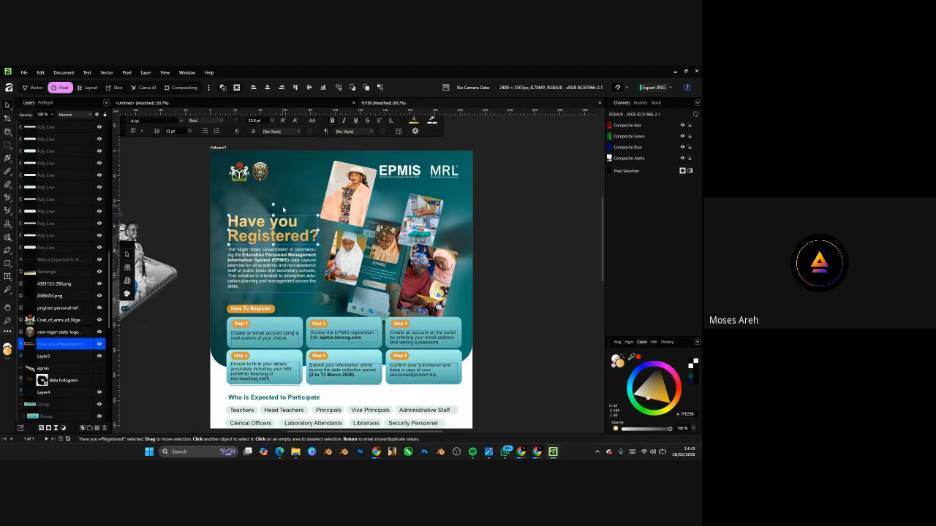
- Select the data hologram image and the groups under Artboard1 in the Layers panel
{"action": "scroll", "coordinate": [272, 174], "scroll_direction": "down", "scroll_amount": 4}
{"action": "scroll", "coordinate": [277, 192], "scroll_direction": "up", "scroll_amount": 2}
{"action": "scroll", "coordinate": [241, 353], "scroll_direction": "up", "scroll_amount": 5}
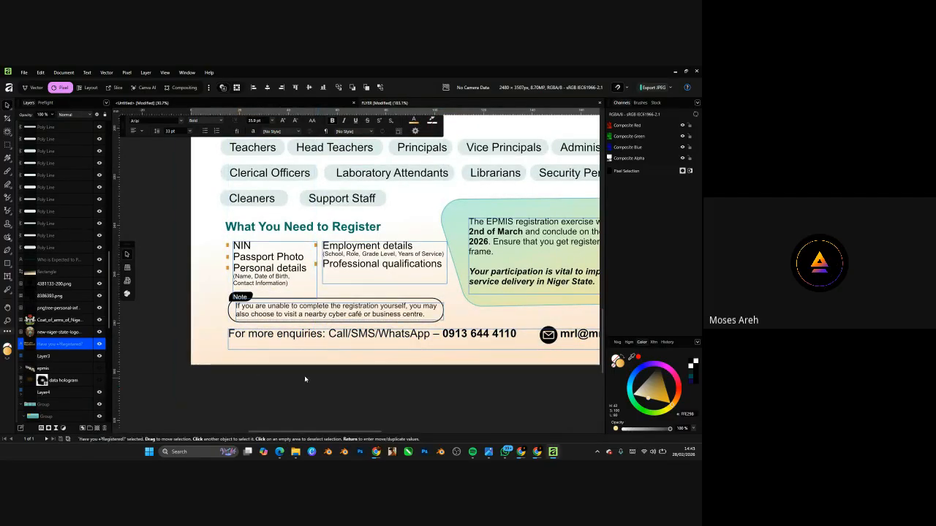
{"action": "scroll", "coordinate": [278, 403], "scroll_direction": "down", "scroll_amount": 5}
{"action": "scroll", "coordinate": [327, 332], "scroll_direction": "up", "scroll_amount": 1}
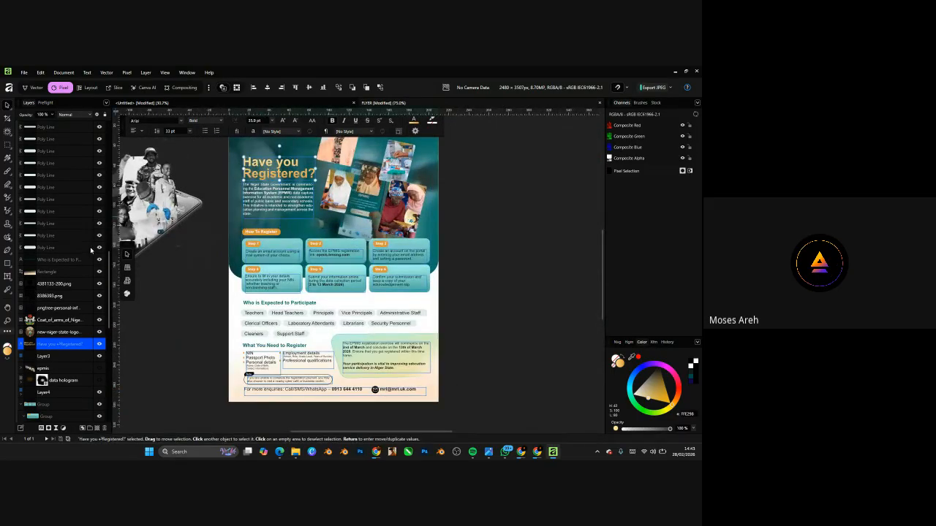
{"action": "scroll", "coordinate": [59, 329], "scroll_direction": "down", "scroll_amount": 3}
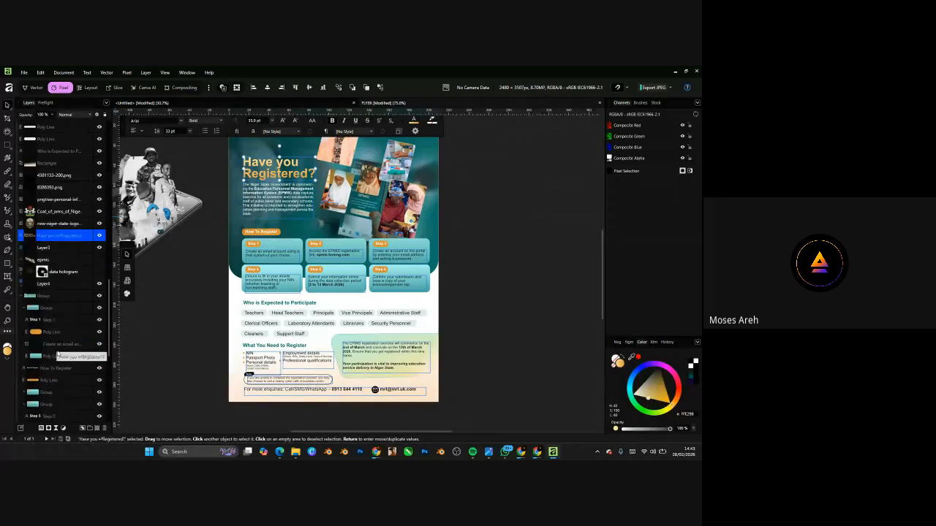
{"action": "left_click", "coordinate": [60, 272]}
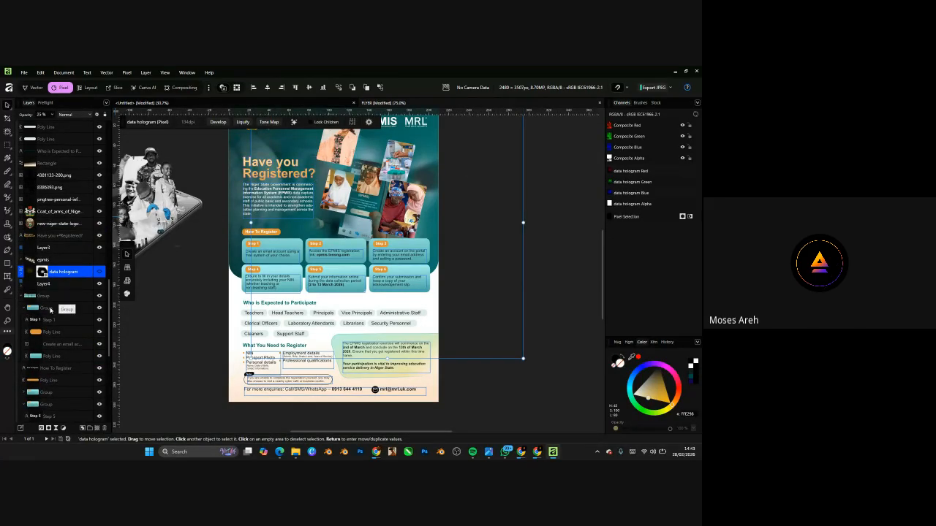
{"action": "left_click", "coordinate": [56, 294]}
{"action": "scroll", "coordinate": [55, 245], "scroll_direction": "up", "scroll_amount": 5}
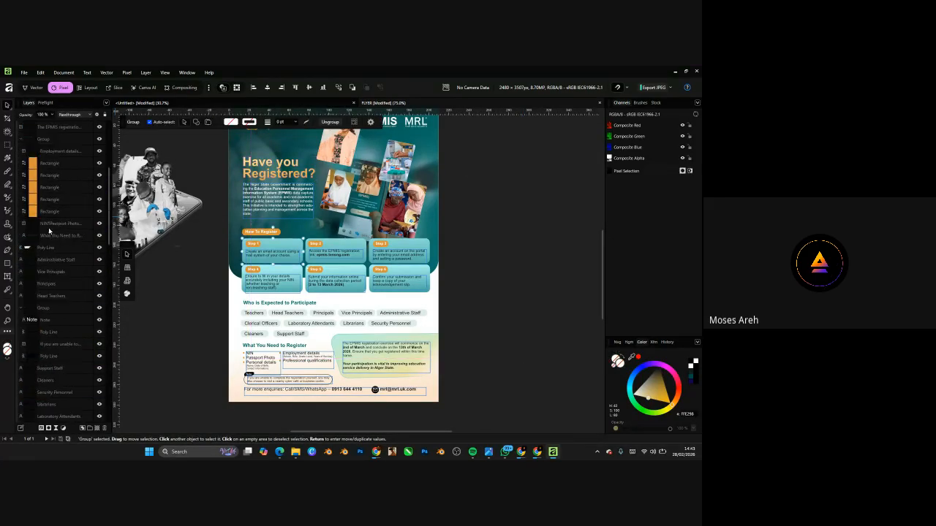
{"action": "left_click", "coordinate": [44, 214]}
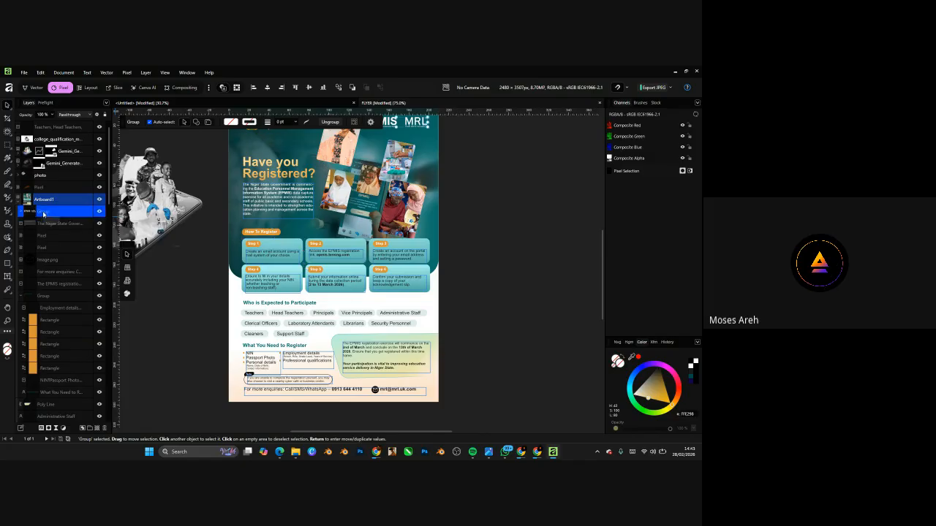
{"action": "left_click", "coordinate": [50, 298]}
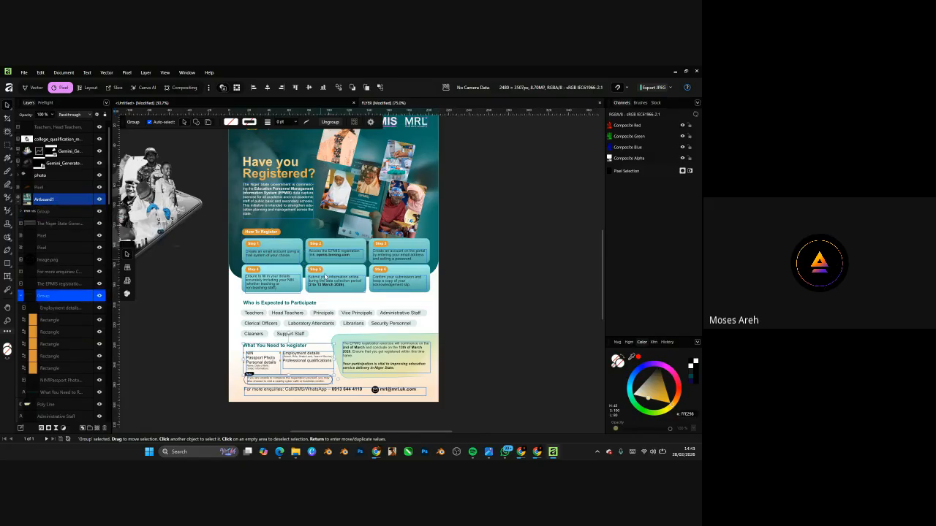
- Group the Poly Line behind the step boxes with Ctrl+G and zoom to fit it
{"action": "left_click", "coordinate": [417, 185]}
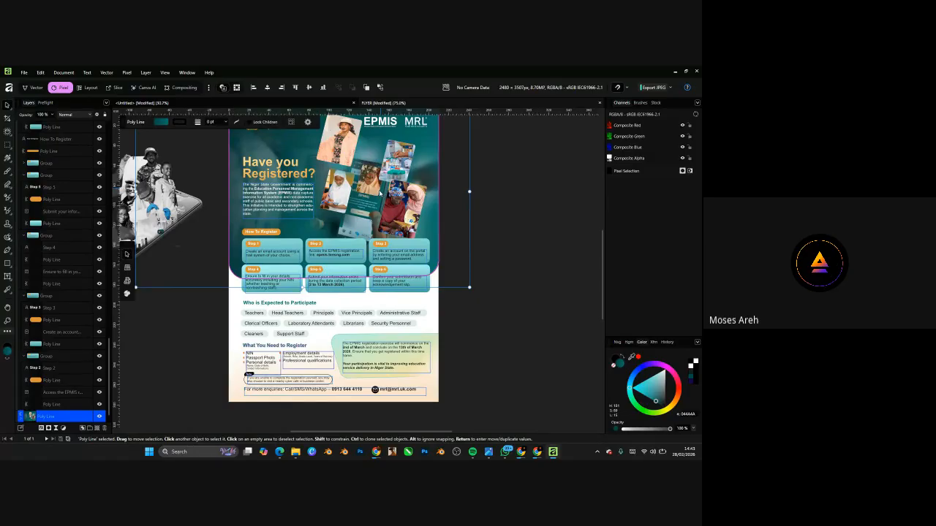
{"action": "key", "text": "ctrl+g"}
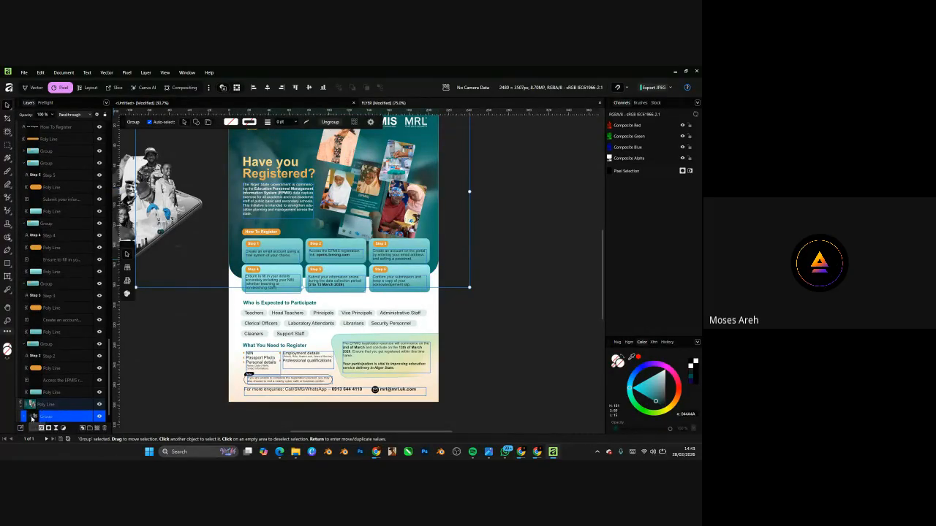
{"action": "double_click", "coordinate": [34, 417]}
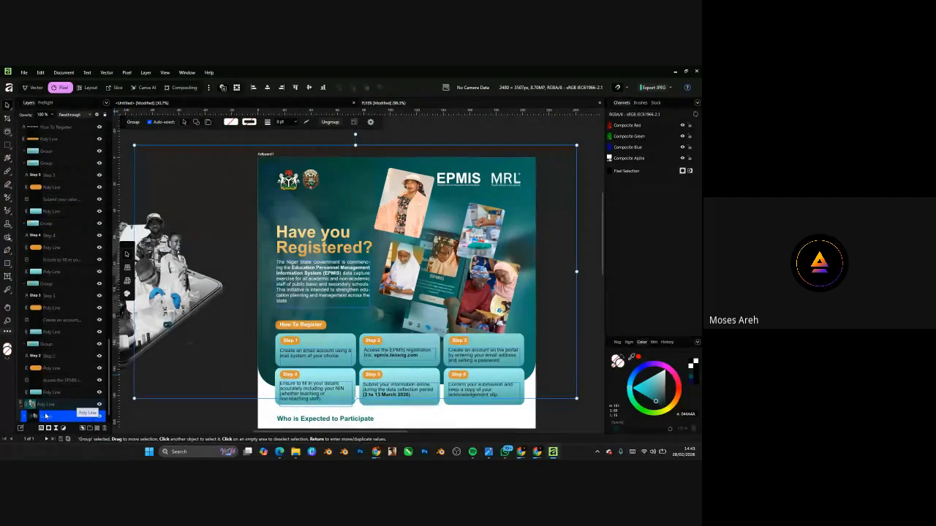
- Select the photo collage group and zoom around the teal flyer and 3-D phone artworks
{"action": "left_click", "coordinate": [396, 270]}
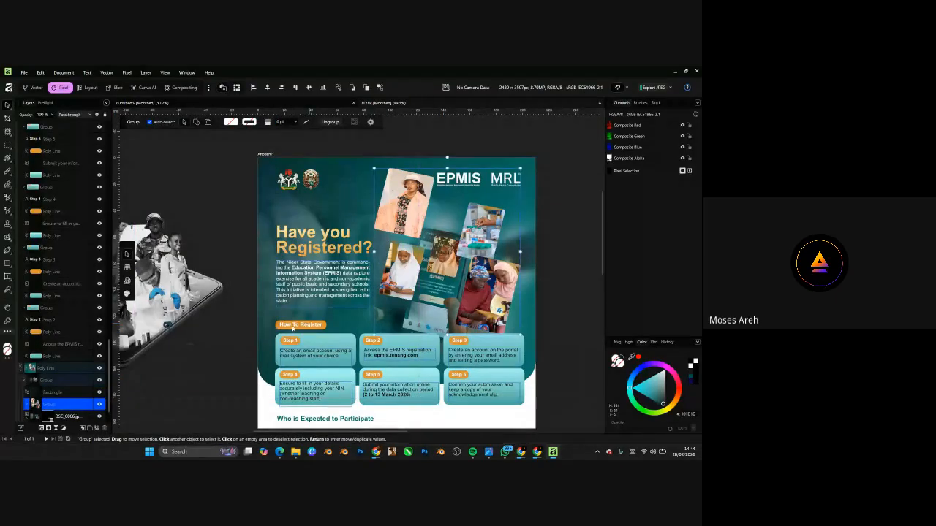
{"action": "scroll", "coordinate": [122, 349], "scroll_direction": "down", "scroll_amount": 4}
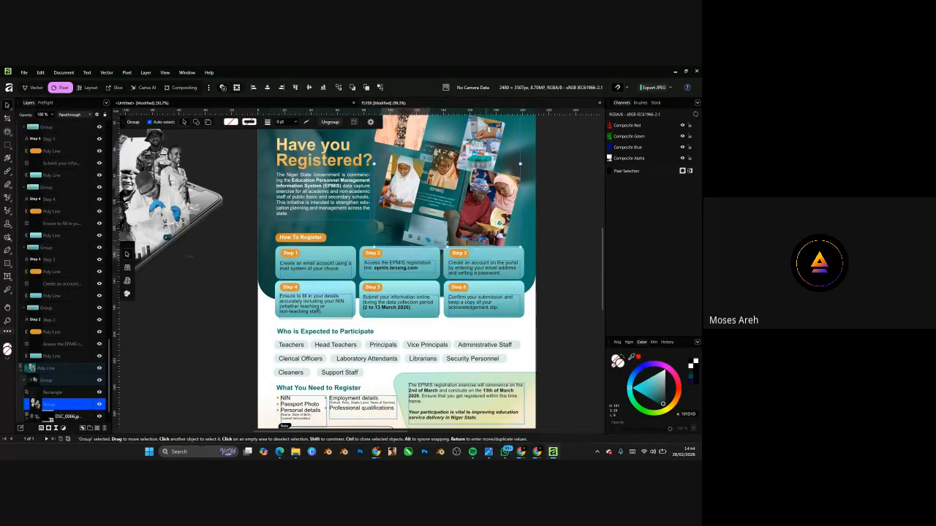
{"action": "scroll", "coordinate": [80, 381], "scroll_direction": "down", "scroll_amount": 1}
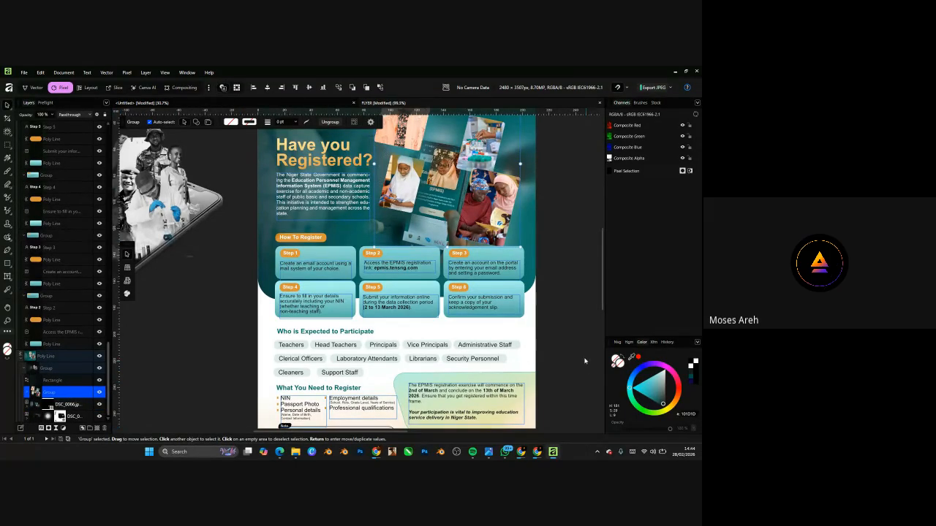
{"action": "scroll", "coordinate": [400, 341], "scroll_direction": "down", "scroll_amount": 5}
{"action": "scroll", "coordinate": [401, 341], "scroll_direction": "up", "scroll_amount": 6}
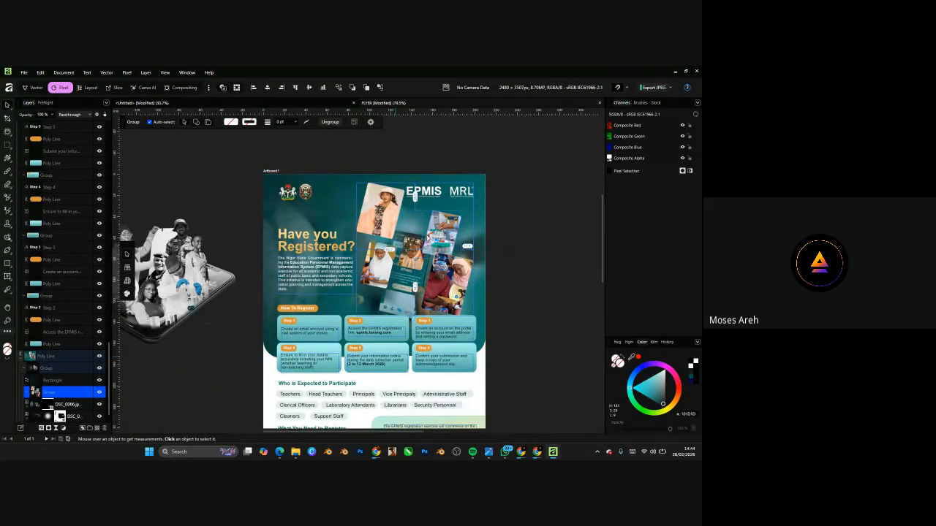
{"action": "scroll", "coordinate": [427, 216], "scroll_direction": "down", "scroll_amount": 10}
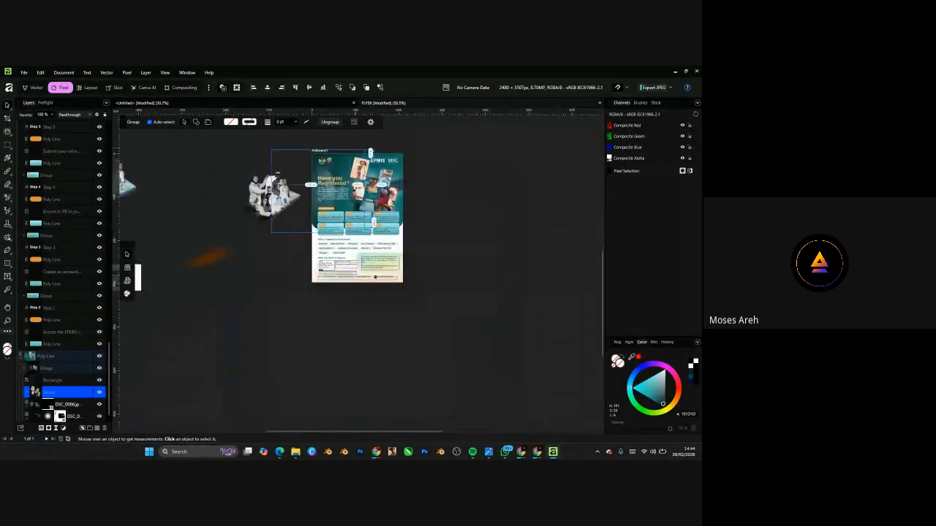
{"action": "scroll", "coordinate": [375, 277], "scroll_direction": "up", "scroll_amount": 4}
{"action": "scroll", "coordinate": [380, 274], "scroll_direction": "down", "scroll_amount": 5}
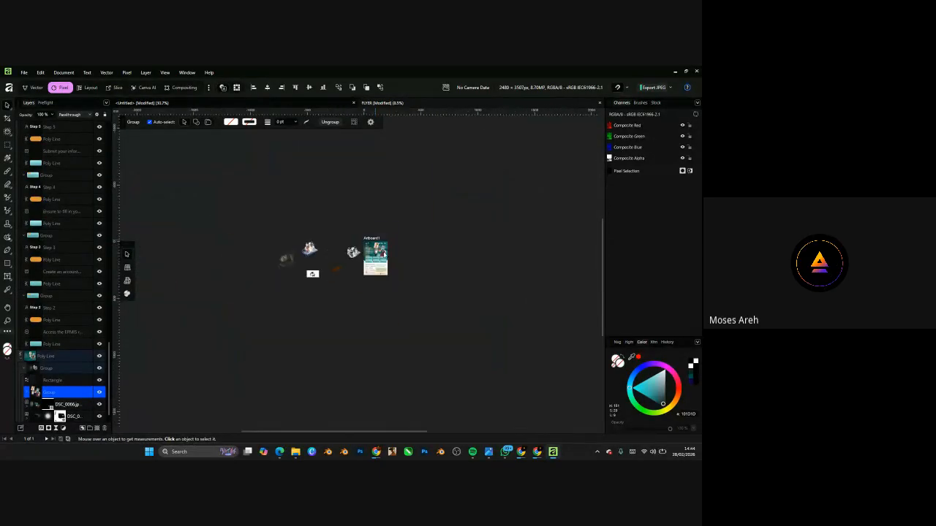
{"action": "scroll", "coordinate": [343, 263], "scroll_direction": "up", "scroll_amount": 4}
{"action": "scroll", "coordinate": [334, 265], "scroll_direction": "up", "scroll_amount": 1}
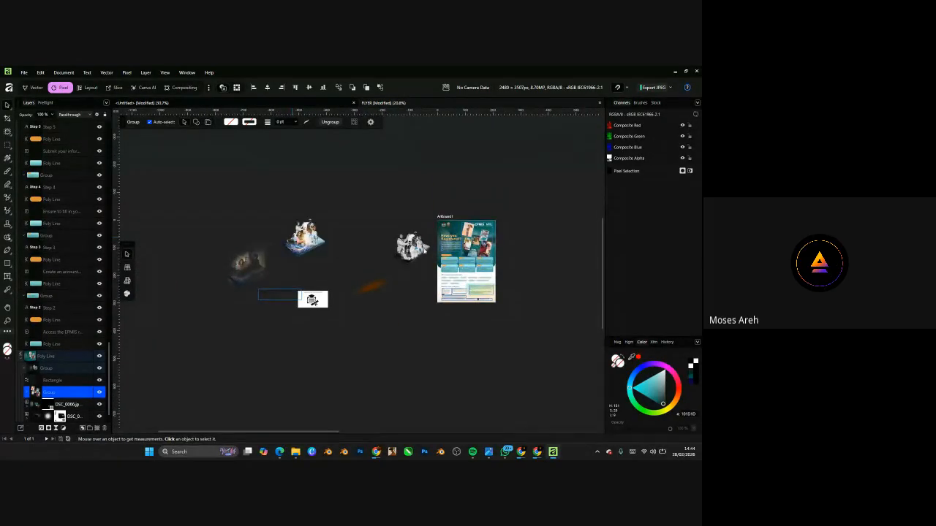
{"action": "scroll", "coordinate": [332, 268], "scroll_direction": "up", "scroll_amount": 3}
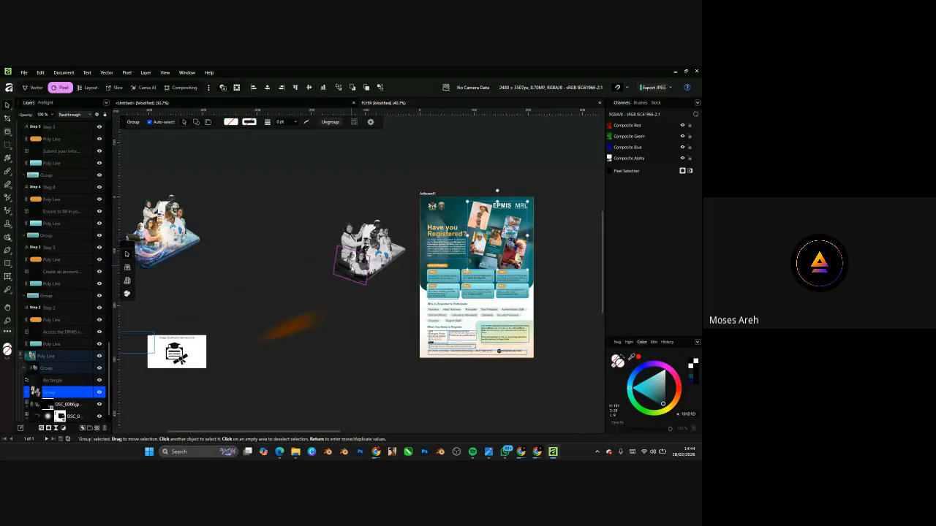
{"action": "scroll", "coordinate": [390, 268], "scroll_direction": "down", "scroll_amount": 2}
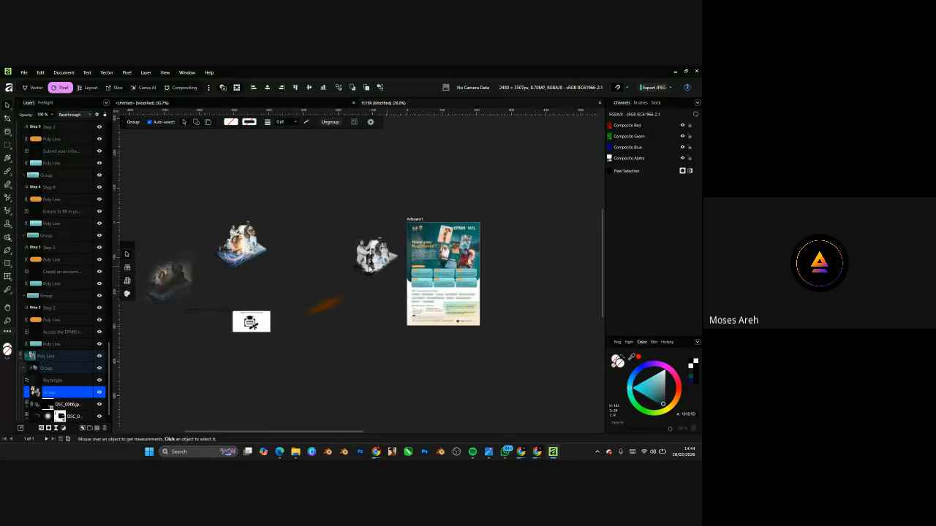
{"action": "scroll", "coordinate": [170, 280], "scroll_direction": "up", "scroll_amount": 2}
{"action": "scroll", "coordinate": [170, 280], "scroll_direction": "up", "scroll_amount": 1}
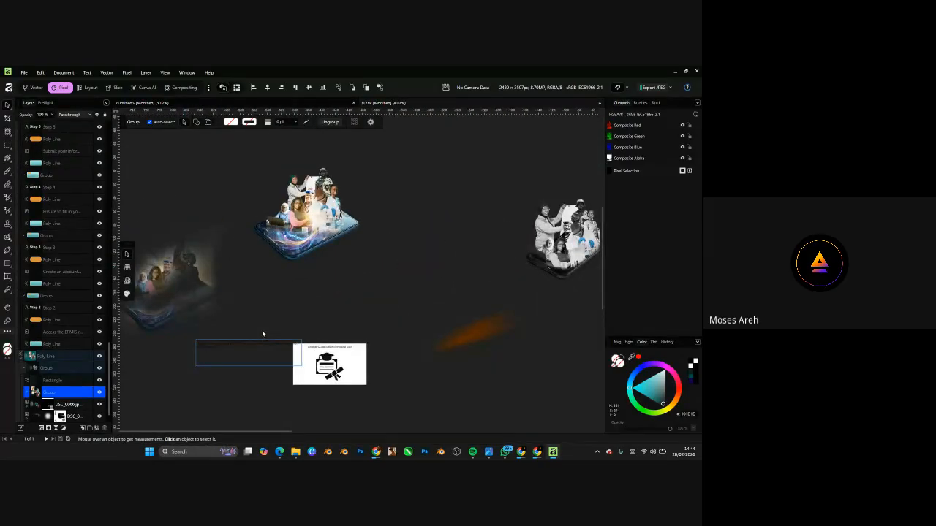
{"action": "scroll", "coordinate": [264, 333], "scroll_direction": "down", "scroll_amount": 5}
{"action": "scroll", "coordinate": [446, 272], "scroll_direction": "up", "scroll_amount": 4}
{"action": "scroll", "coordinate": [163, 264], "scroll_direction": "up", "scroll_amount": 2}
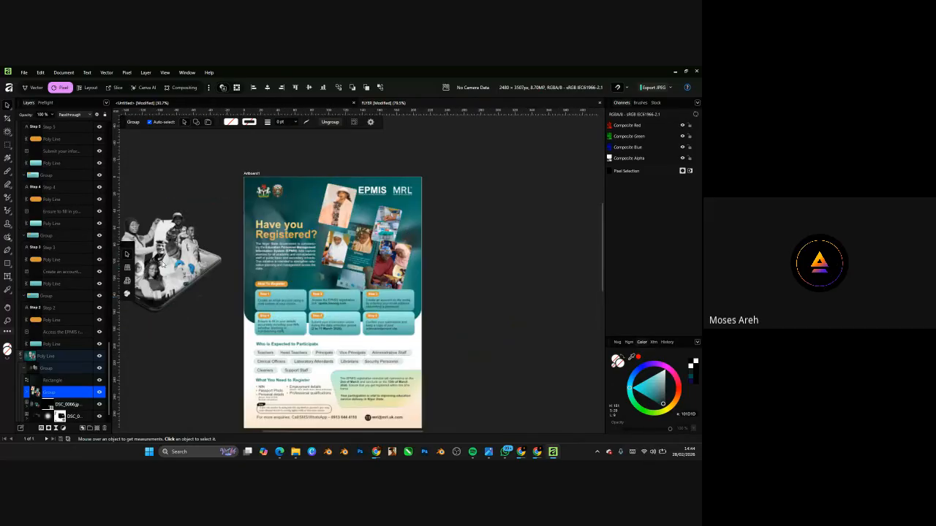
{"action": "scroll", "coordinate": [241, 279], "scroll_direction": "up", "scroll_amount": 2}
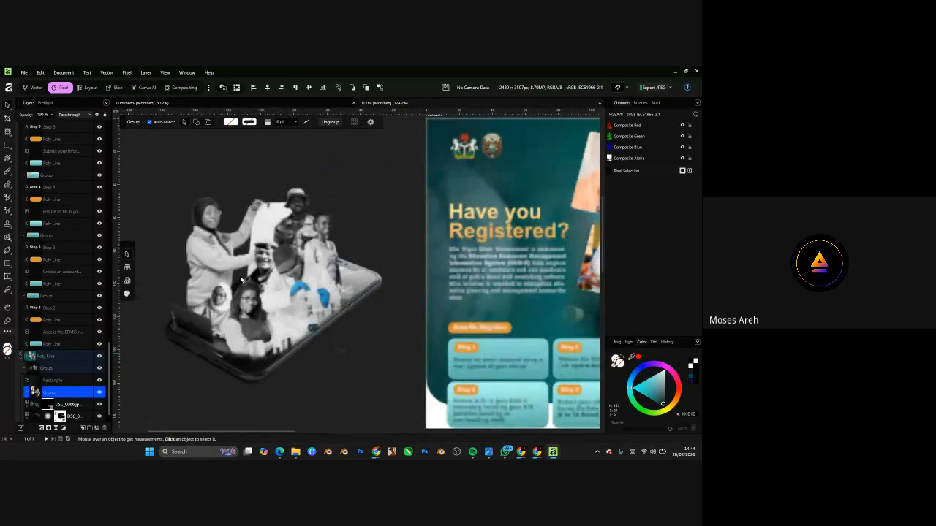
{"action": "scroll", "coordinate": [216, 317], "scroll_direction": "down", "scroll_amount": 4}
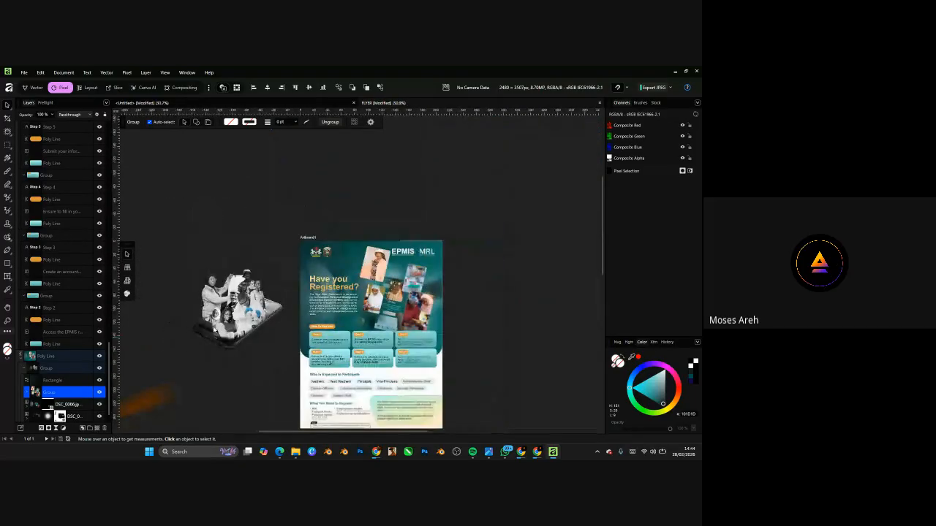
{"action": "scroll", "coordinate": [409, 314], "scroll_direction": "up", "scroll_amount": 5}
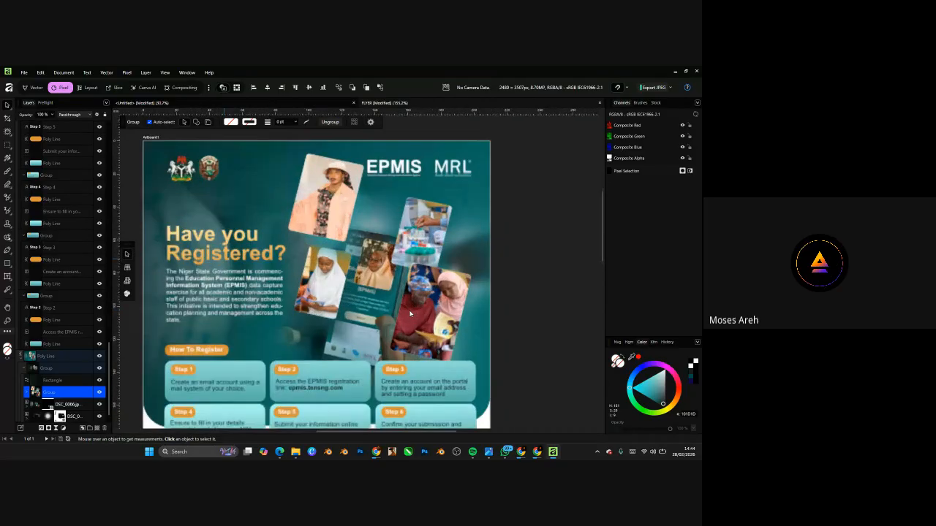
{"action": "scroll", "coordinate": [409, 315], "scroll_direction": "up", "scroll_amount": 1}
{"action": "scroll", "coordinate": [409, 315], "scroll_direction": "down", "scroll_amount": 5}
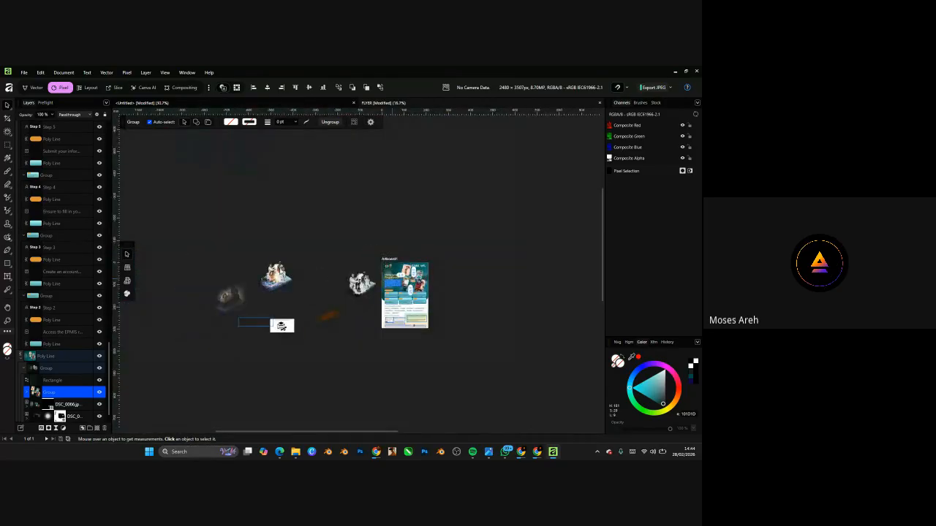
{"action": "scroll", "coordinate": [277, 313], "scroll_direction": "up", "scroll_amount": 3}
{"action": "scroll", "coordinate": [276, 313], "scroll_direction": "up", "scroll_amount": 5}
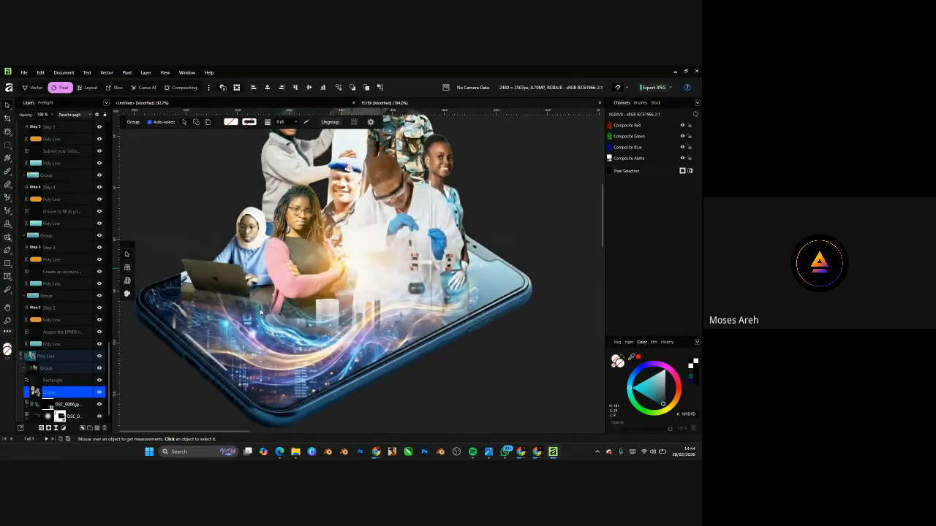
- Bring the Google Meet call back to the front from the Chrome taskbar preview
{"action": "scroll", "coordinate": [260, 313], "scroll_direction": "down", "scroll_amount": 10}
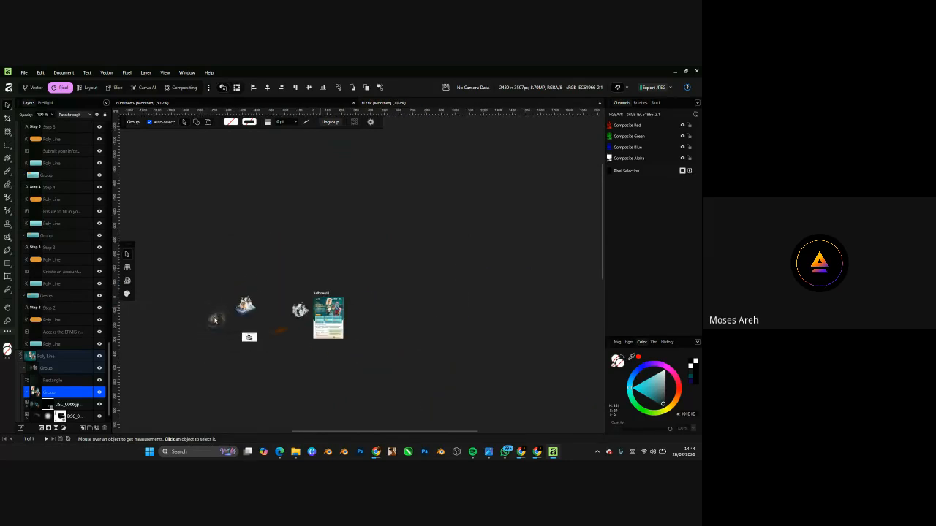
{"action": "scroll", "coordinate": [281, 322], "scroll_direction": "up", "scroll_amount": 2}
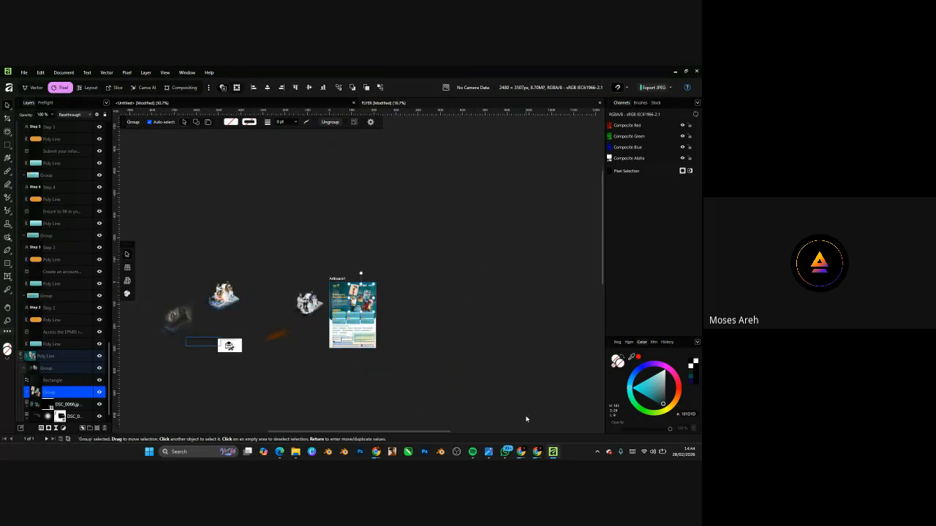
{"action": "mouse_move", "coordinate": [536, 449]}
{"action": "left_click", "coordinate": [533, 390]}
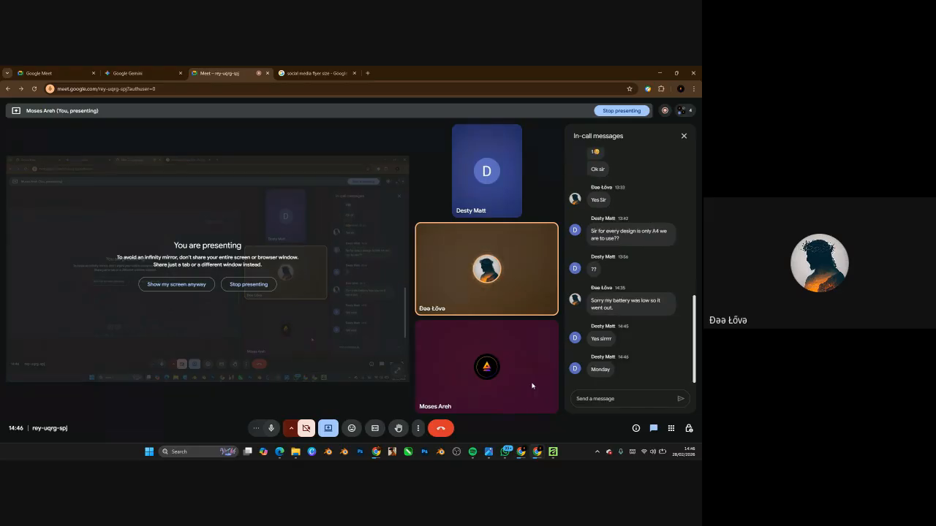
- Minimize the Google Meet Chrome window to return to the EPMIS flyer
{"action": "left_click", "coordinate": [659, 73]}
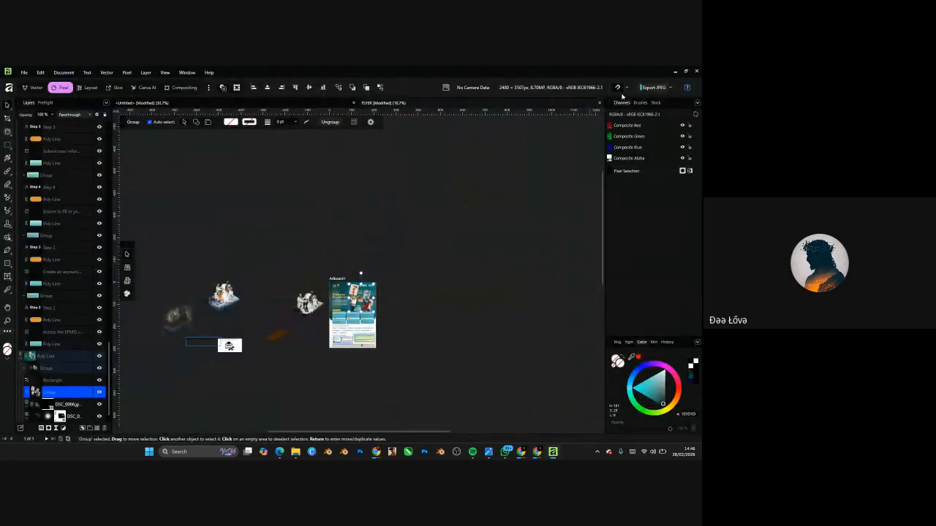
- Switch to the Untitled GOD IS GOOD tab, cancel File > Save, and open the Welcome screen
{"action": "left_click", "coordinate": [332, 106]}
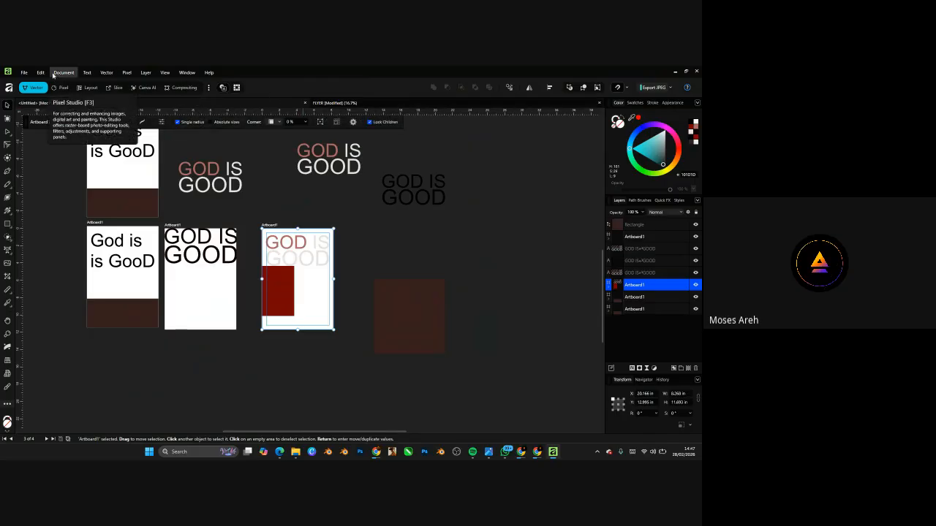
{"action": "left_click", "coordinate": [24, 72]}
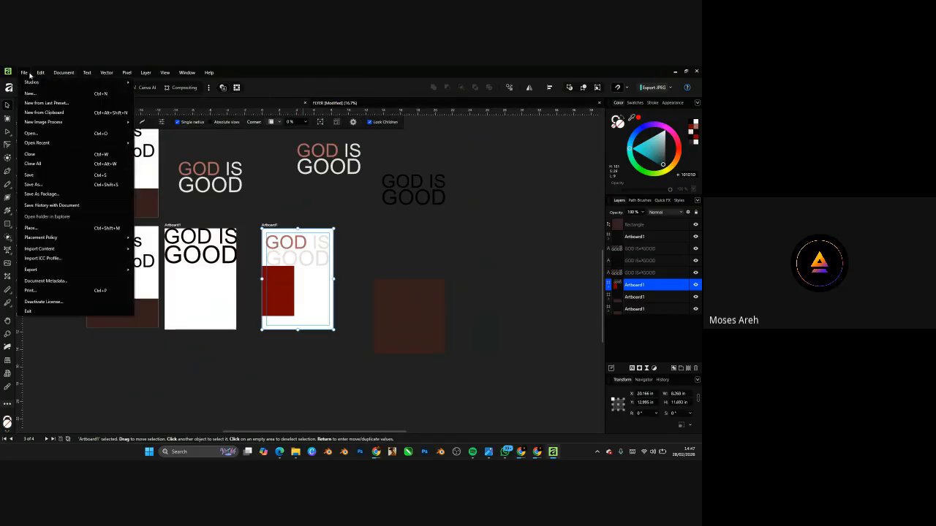
{"action": "left_click", "coordinate": [45, 174]}
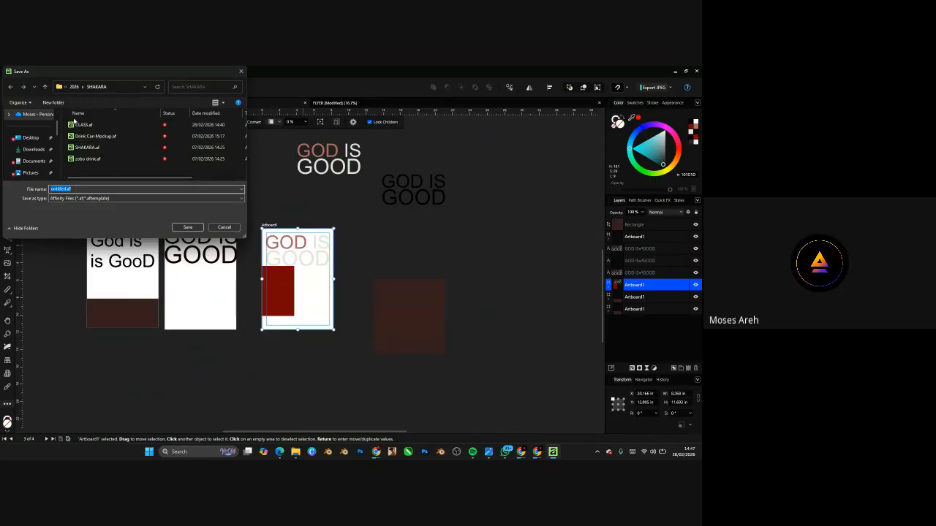
{"action": "left_click", "coordinate": [223, 227]}
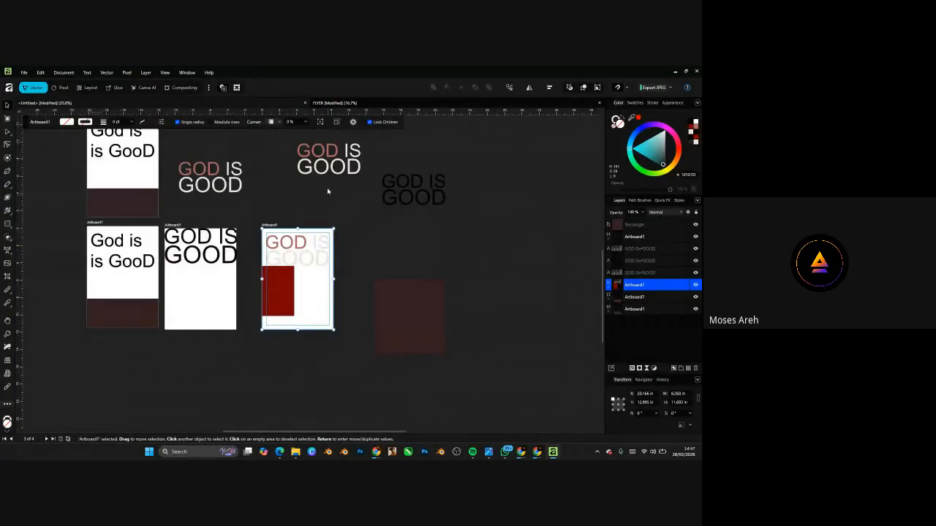
{"action": "left_click", "coordinate": [20, 95]}
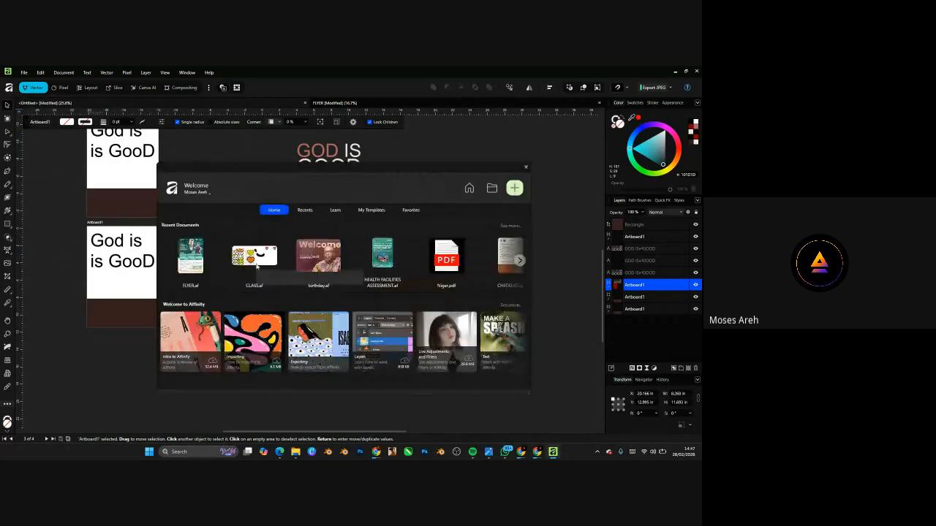
- Open CLASS.af, select the yellow poly line on Artboard1, then switch back to the Meet call
{"action": "left_click", "coordinate": [255, 255]}
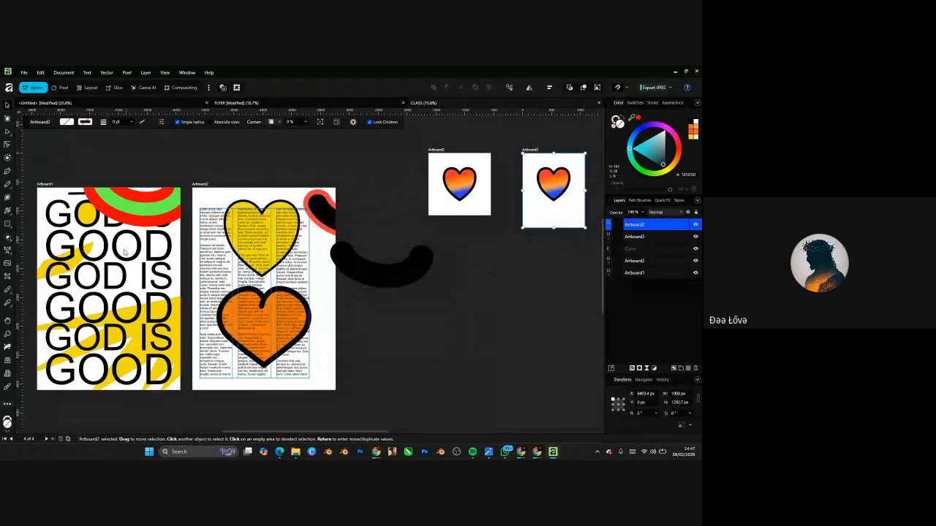
{"action": "scroll", "coordinate": [124, 252], "scroll_direction": "left", "scroll_amount": 3}
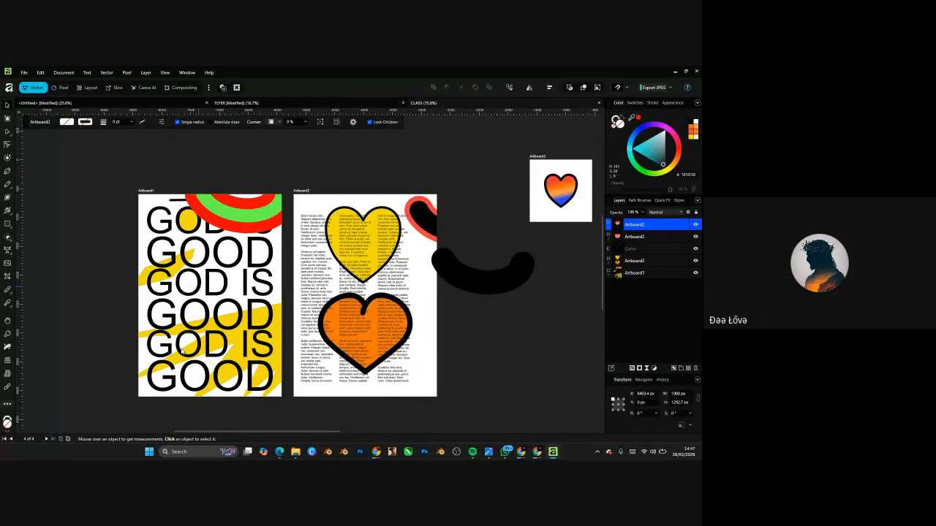
{"action": "left_click", "coordinate": [181, 351]}
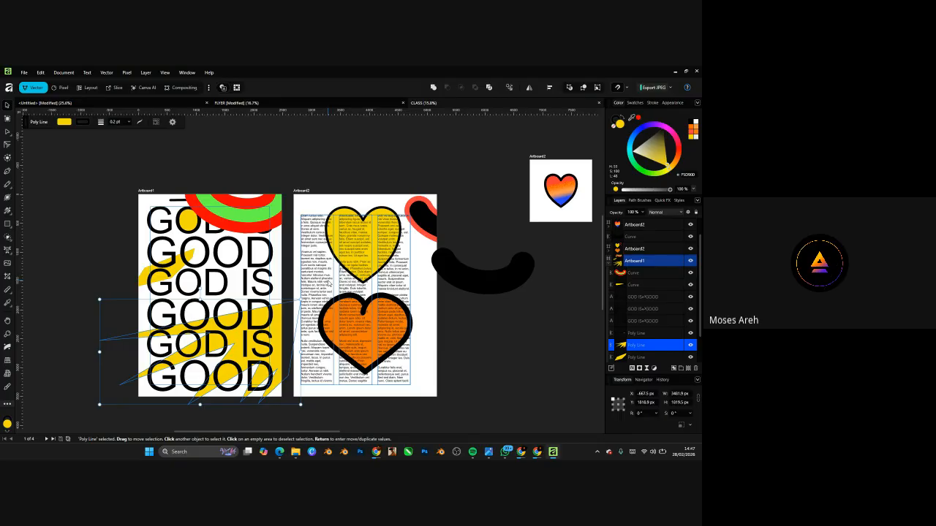
{"action": "mouse_move", "coordinate": [537, 451]}
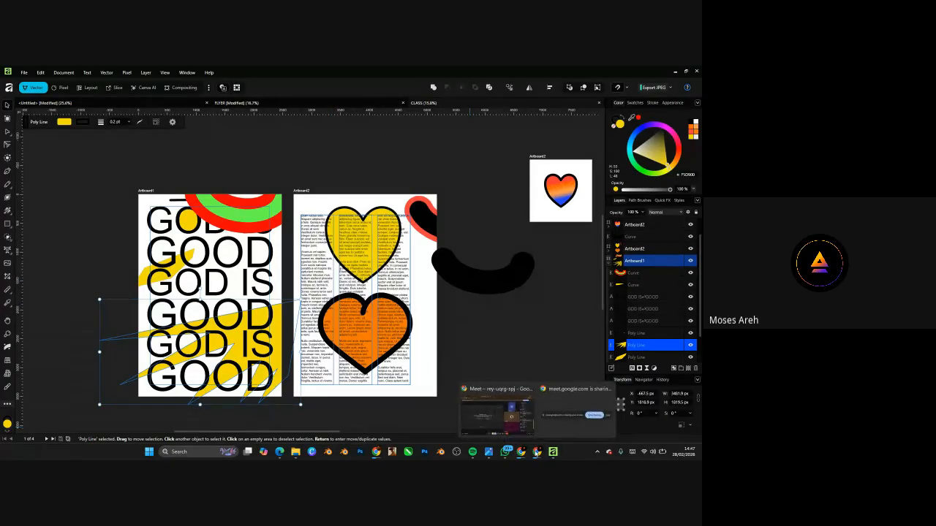
{"action": "left_click", "coordinate": [498, 410]}
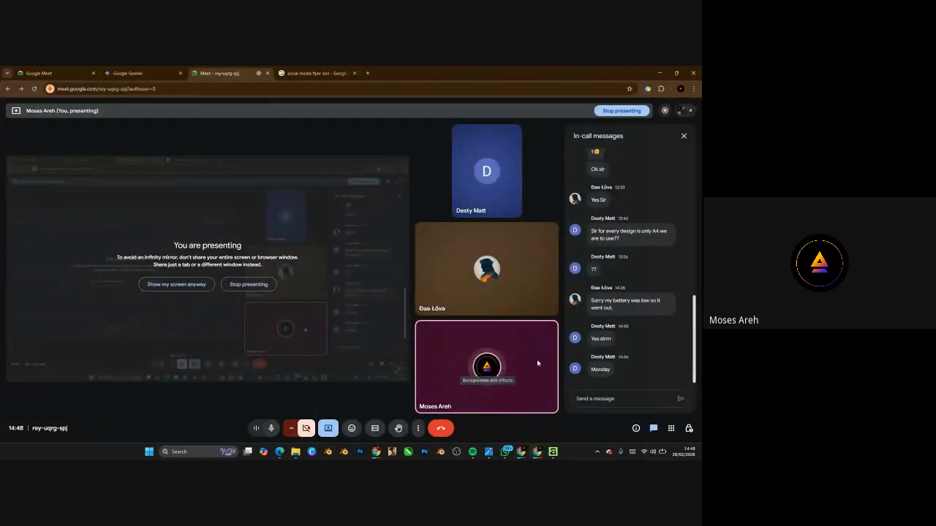